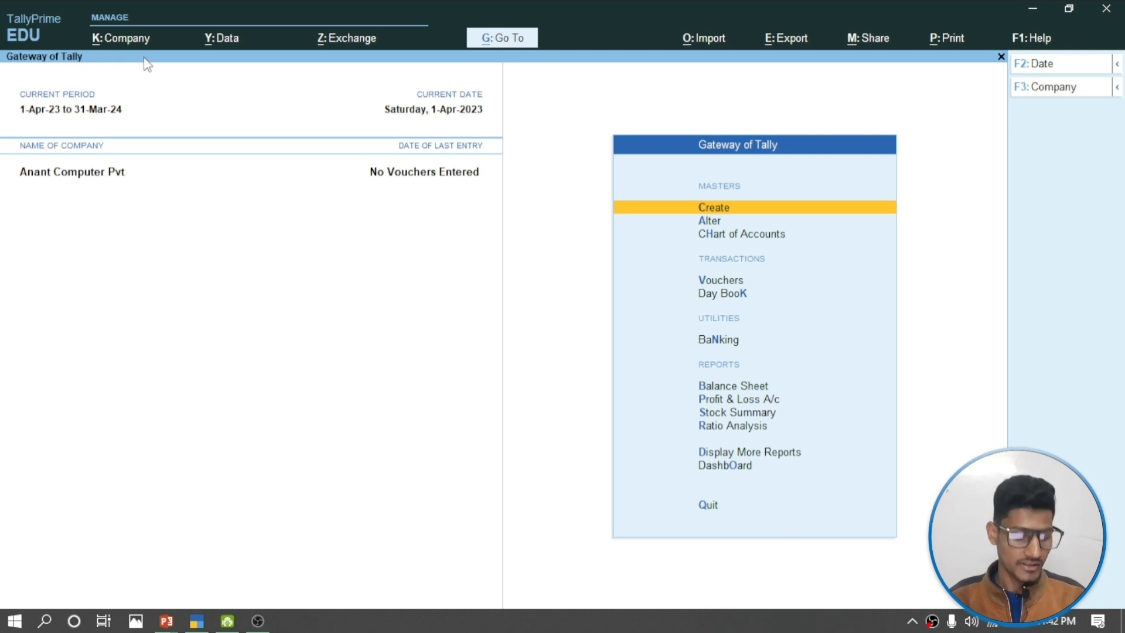
Open the Tally Prime 4.0 company from the list of companies in the data folder
key(alt)
key(alt+k)
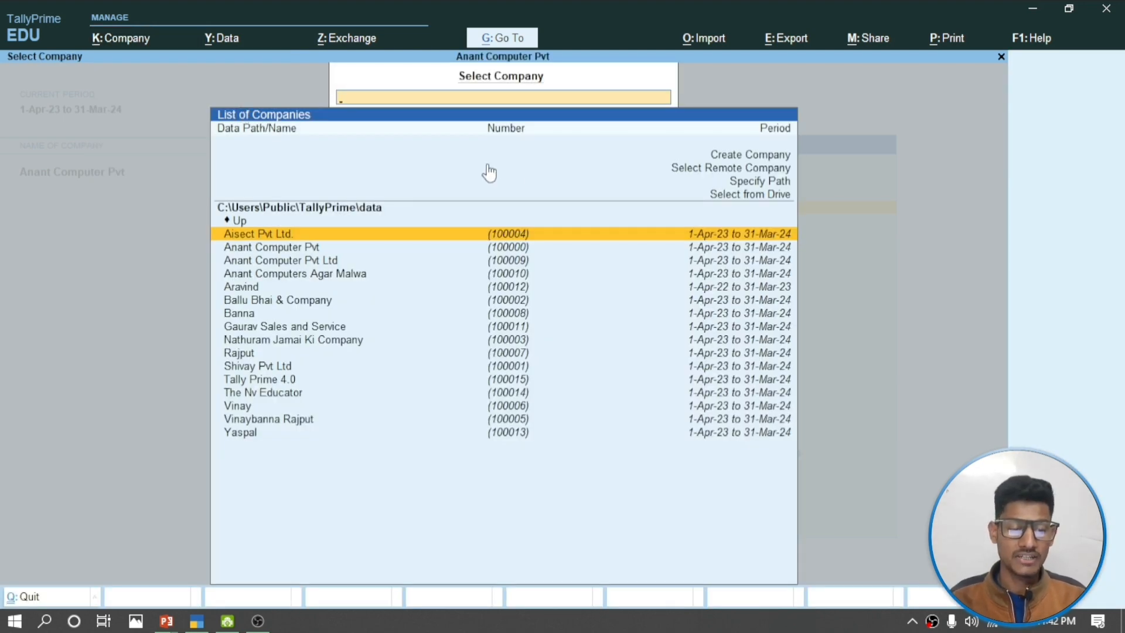
key(Down)
key(Down)
key(Down)
key(Down)
key(Down)
key(Down)
key(Down)
key(Down)
key(Down)
key(Down)
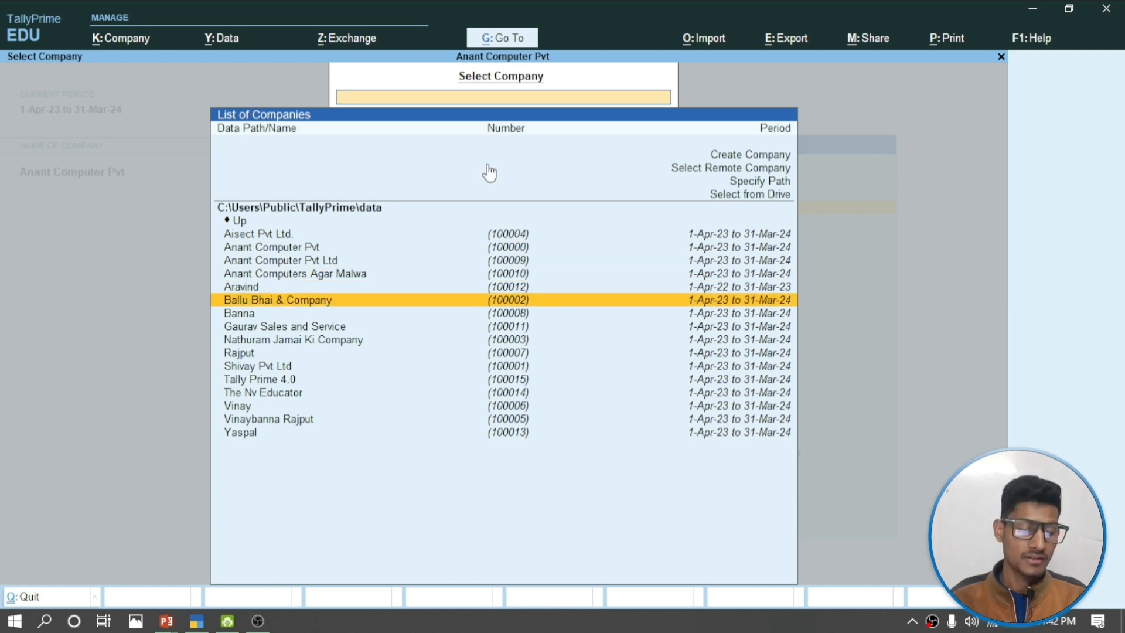
key(Down)
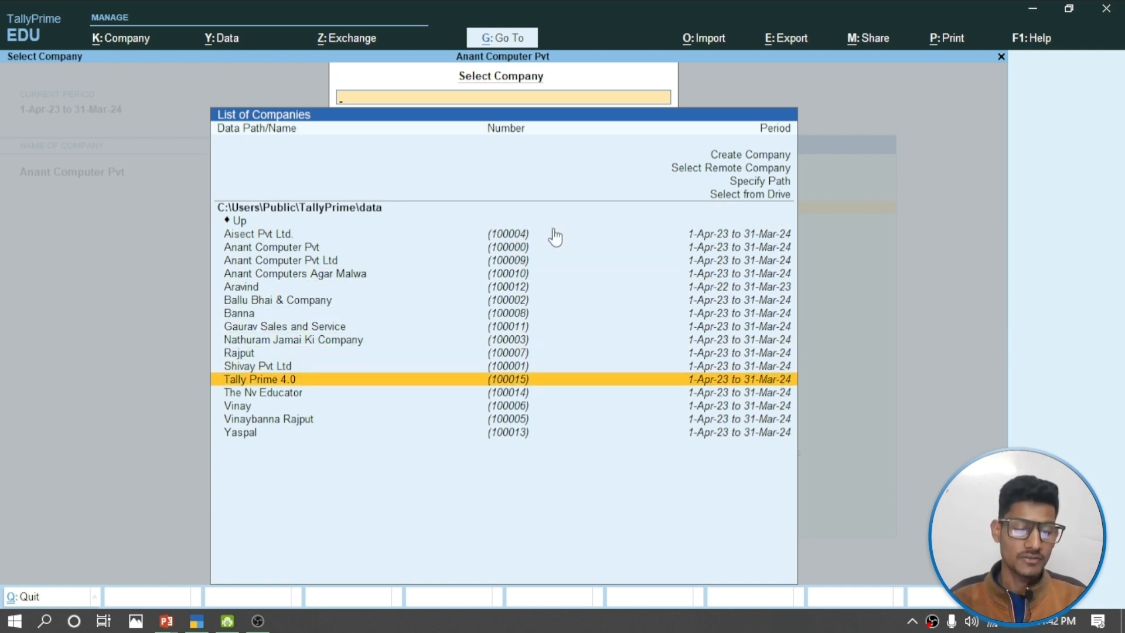
key(Return)
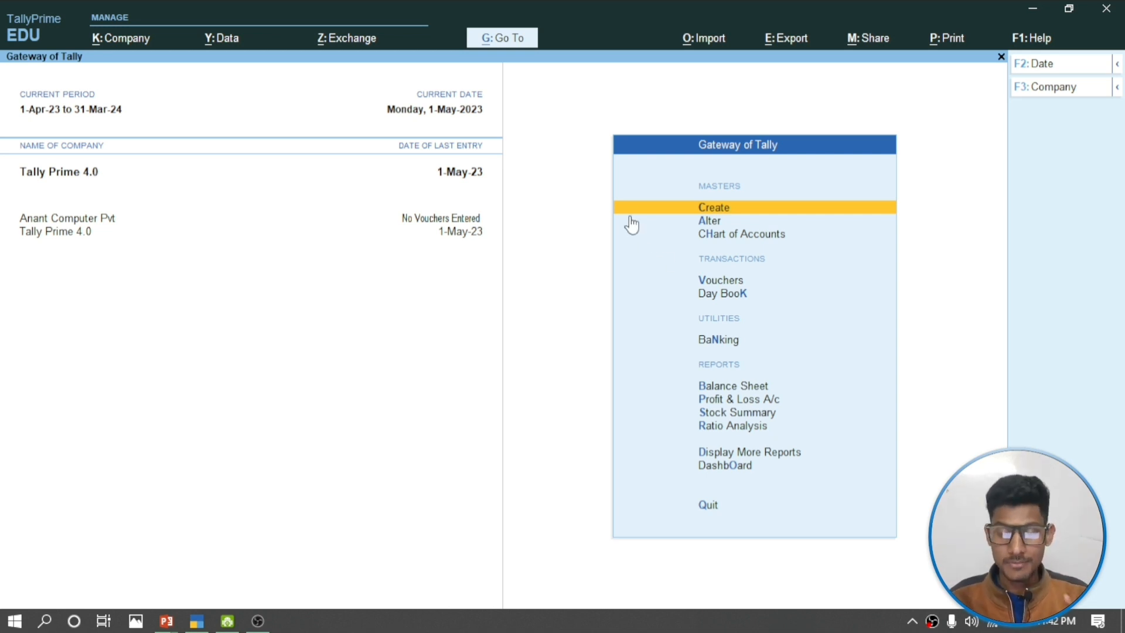
key(Down)
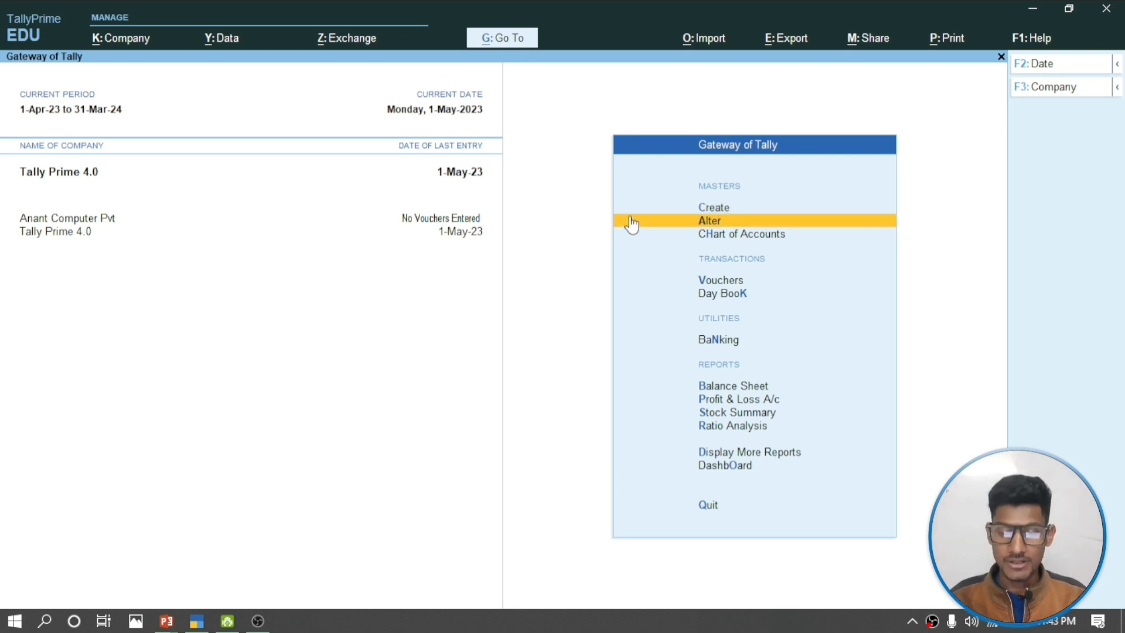
key(Down)
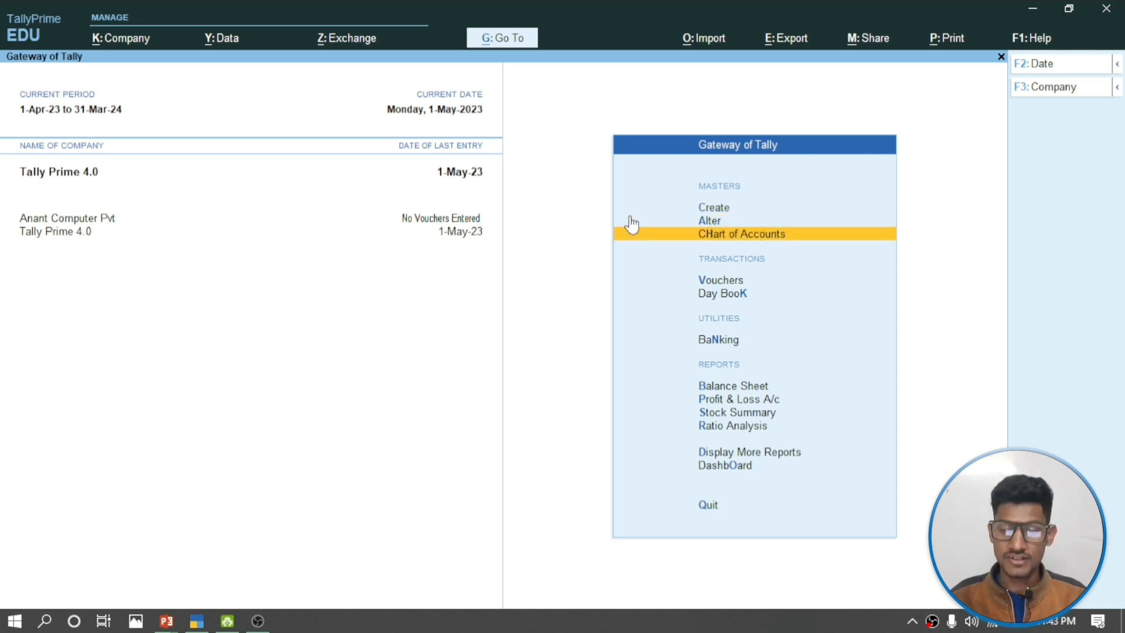
key(Down)
key(Down)
key(Up)
key(Return)
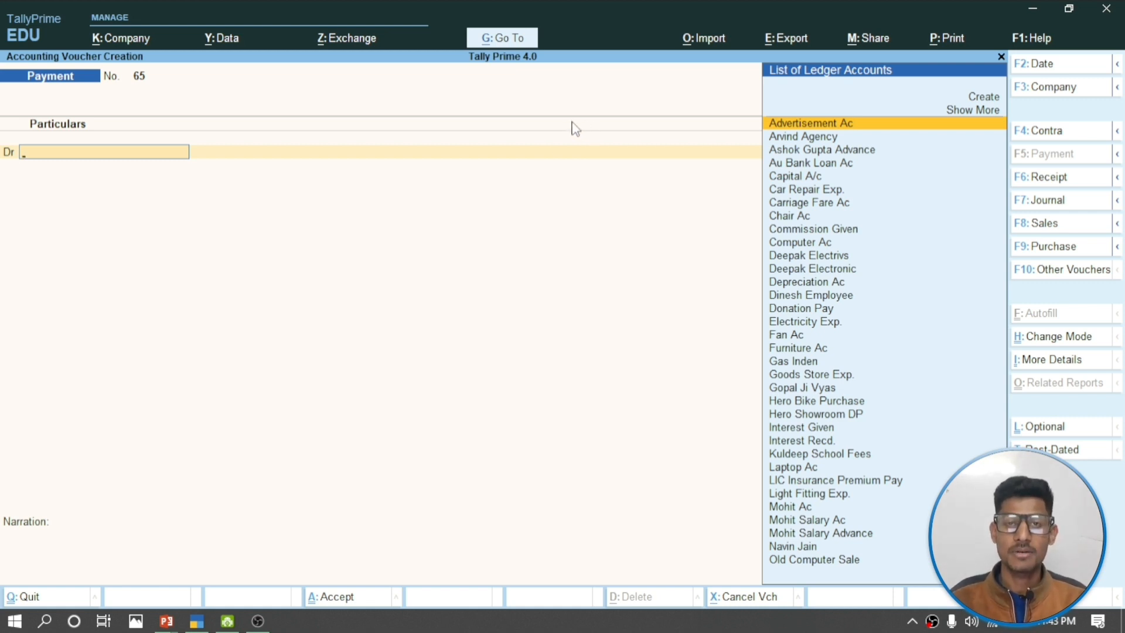
key(Escape)
key(Escape)
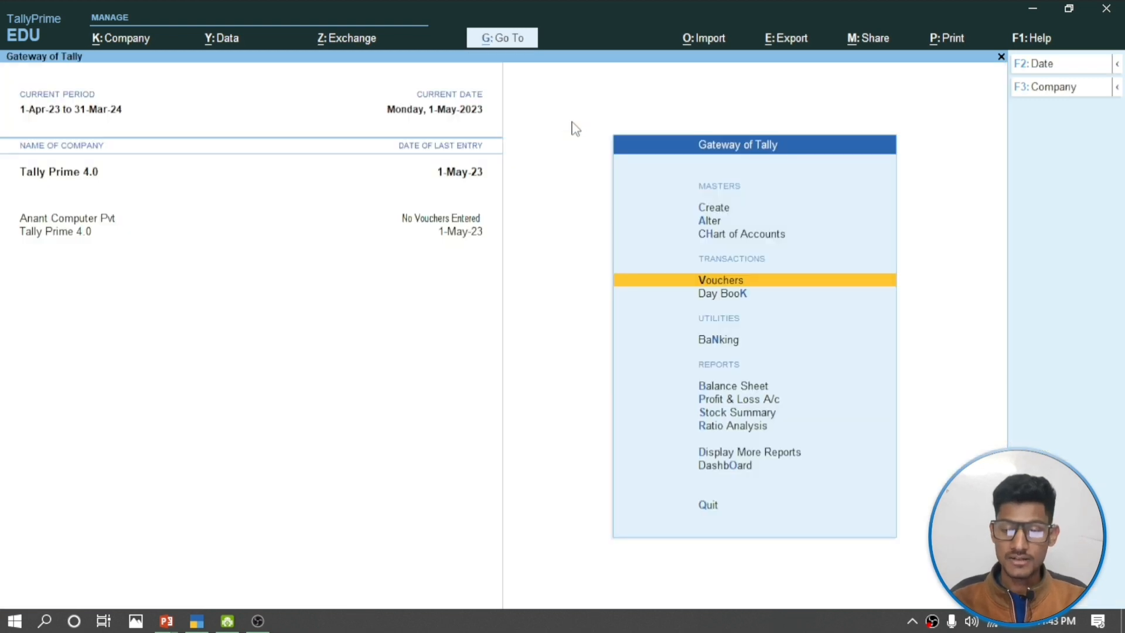
Open the Balance Sheet report of the Tally Prime 4.0 company
key(Down)
key(Down)
key(Down)
key(Down)
key(Down)
key(Down)
key(Down)
key(Up)
key(Up)
key(Up)
key(Up)
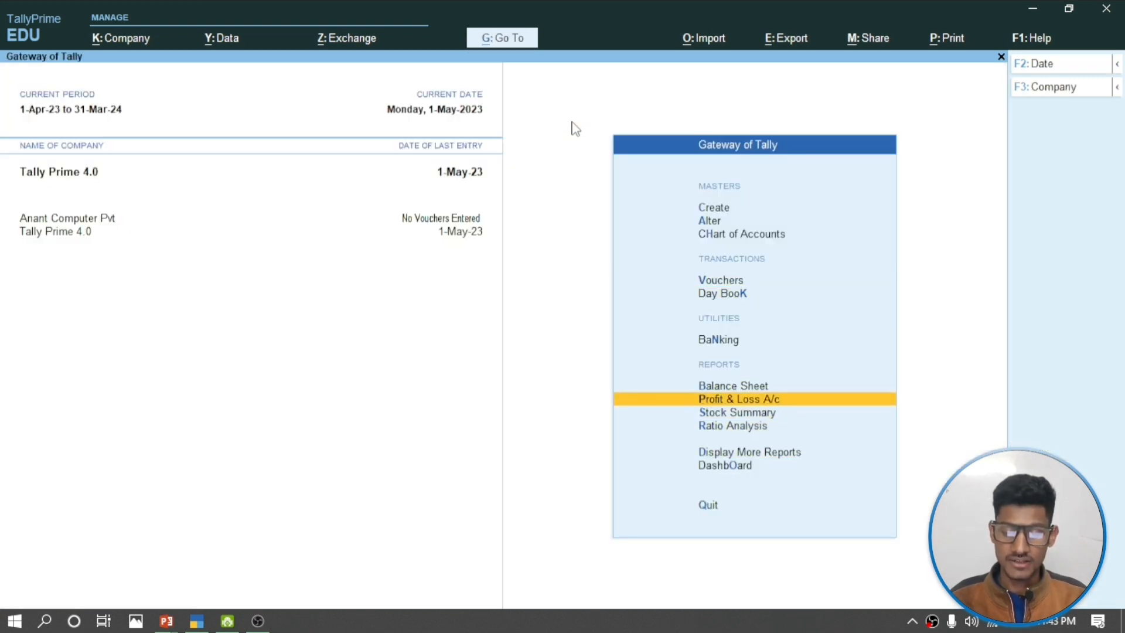
key(Return)
Examine the asset side of the Balance Sheet and open the Current Assets group summary
key(Down)
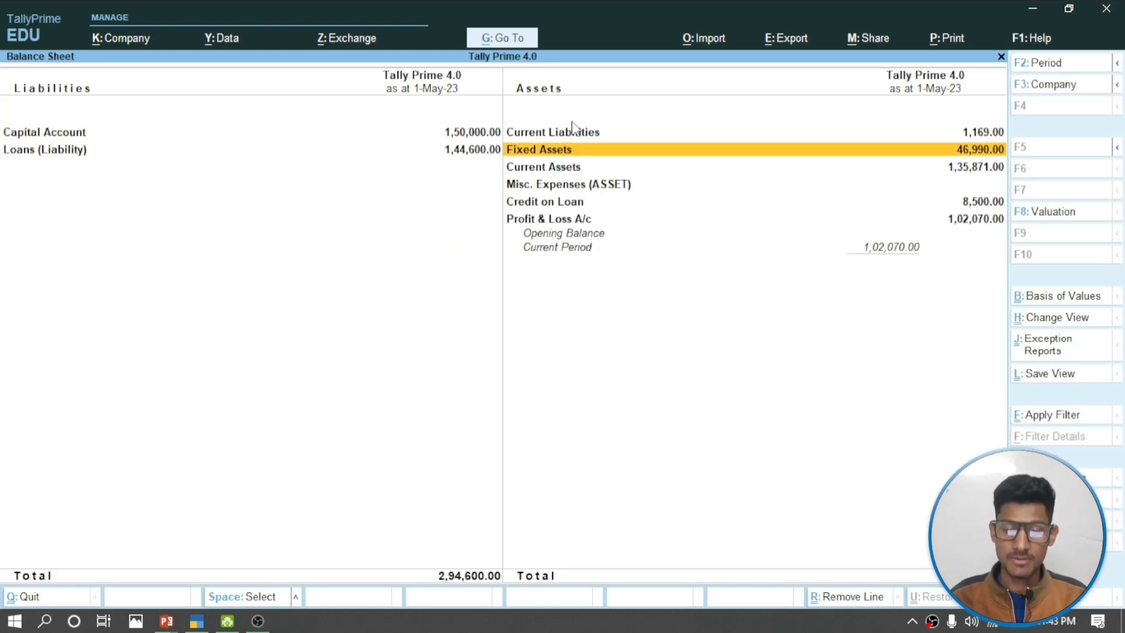
key(Down)
key(Down)
key(Up)
key(Up)
key(Up)
key(Down)
key(Down)
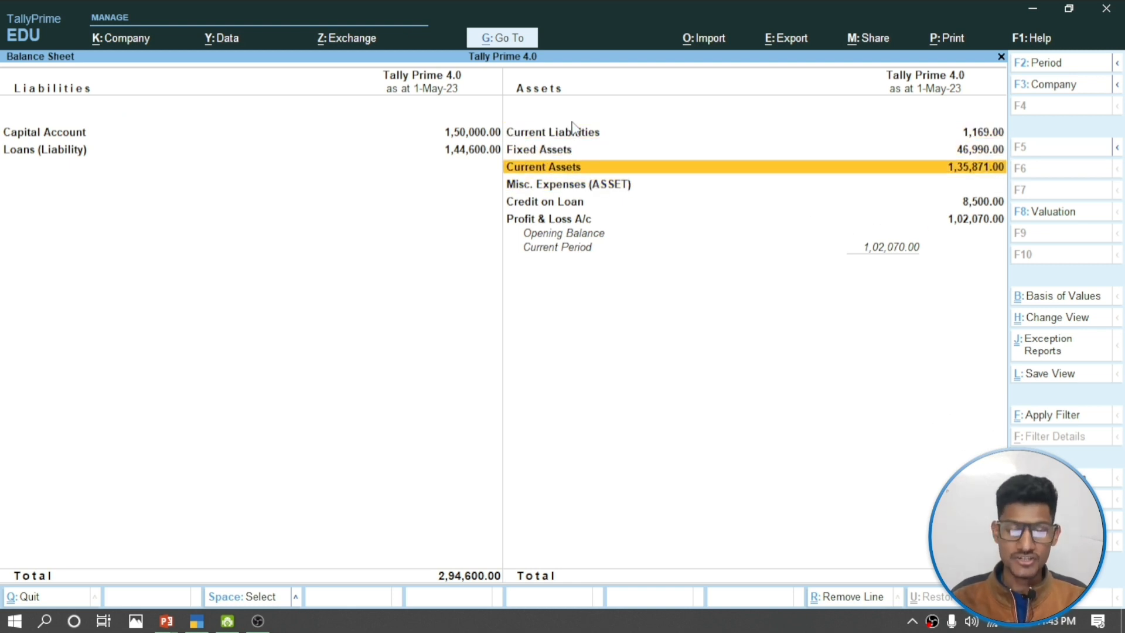
key(Return)
key(Down)
key(Down)
key(Up)
key(Up)
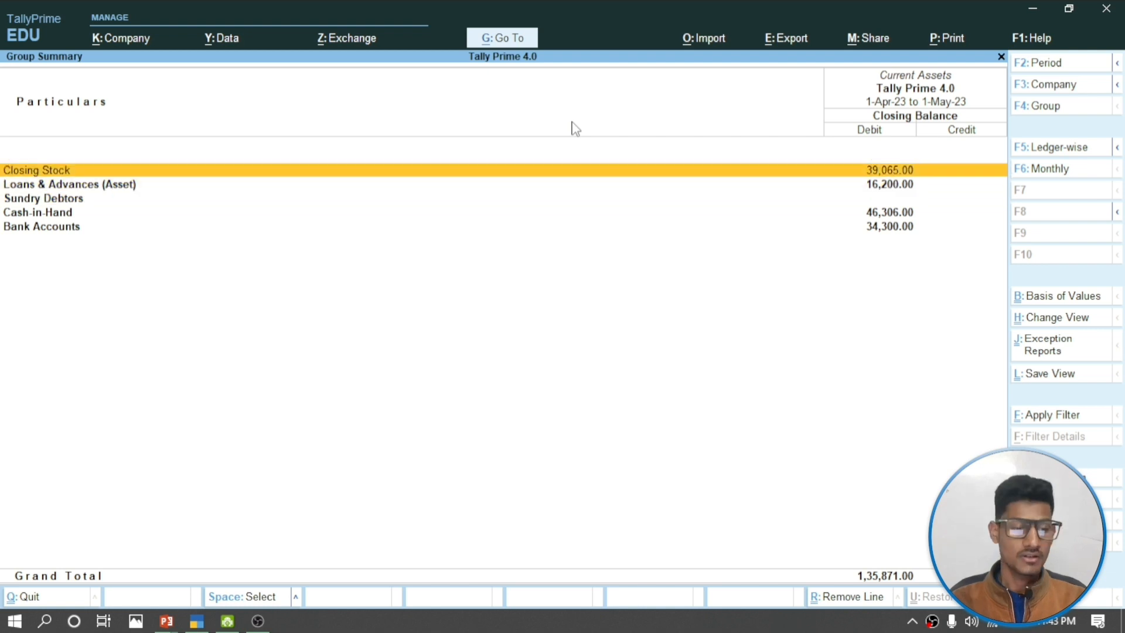
Check the ledger balances under Cash-in-Hand and return to the Gateway of Tally
key(Down)
key(Down)
key(Down)
key(Down)
key(Up)
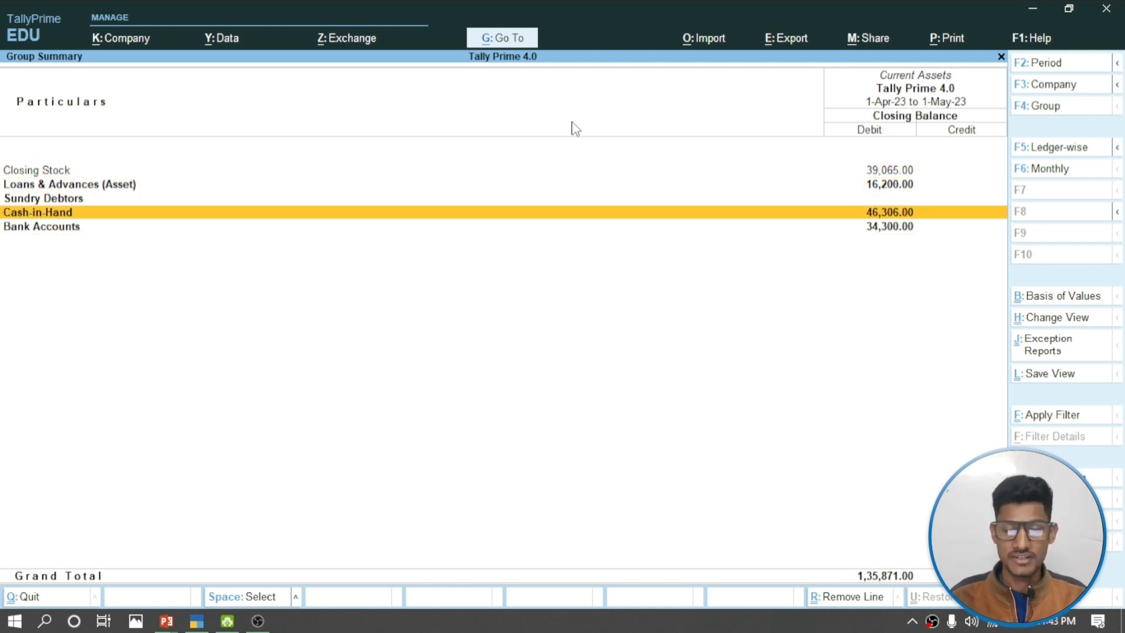
key(Return)
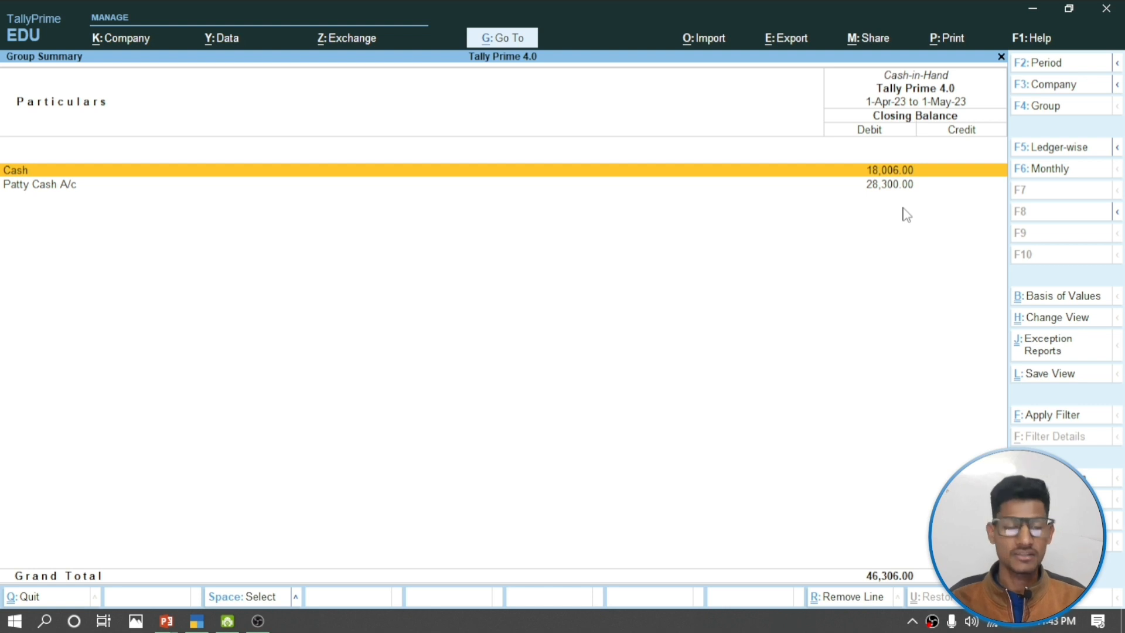
key(Escape)
key(Escape)
key(Escape)
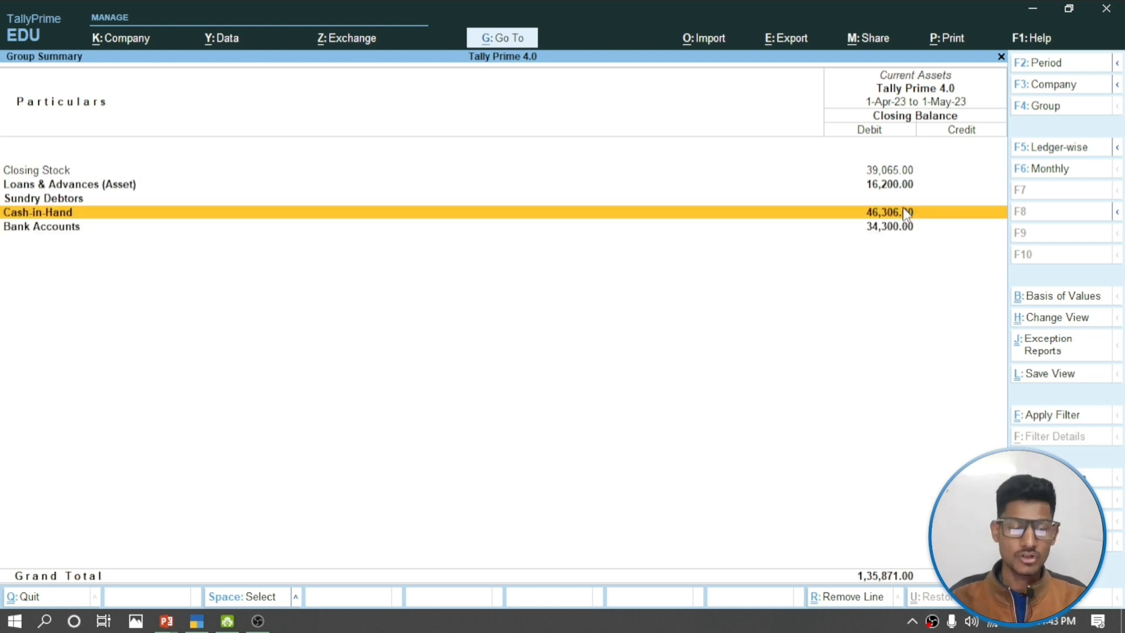
Open voucher entry to begin a new payment voucher
key(Up)
key(Up)
key(Up)
key(Up)
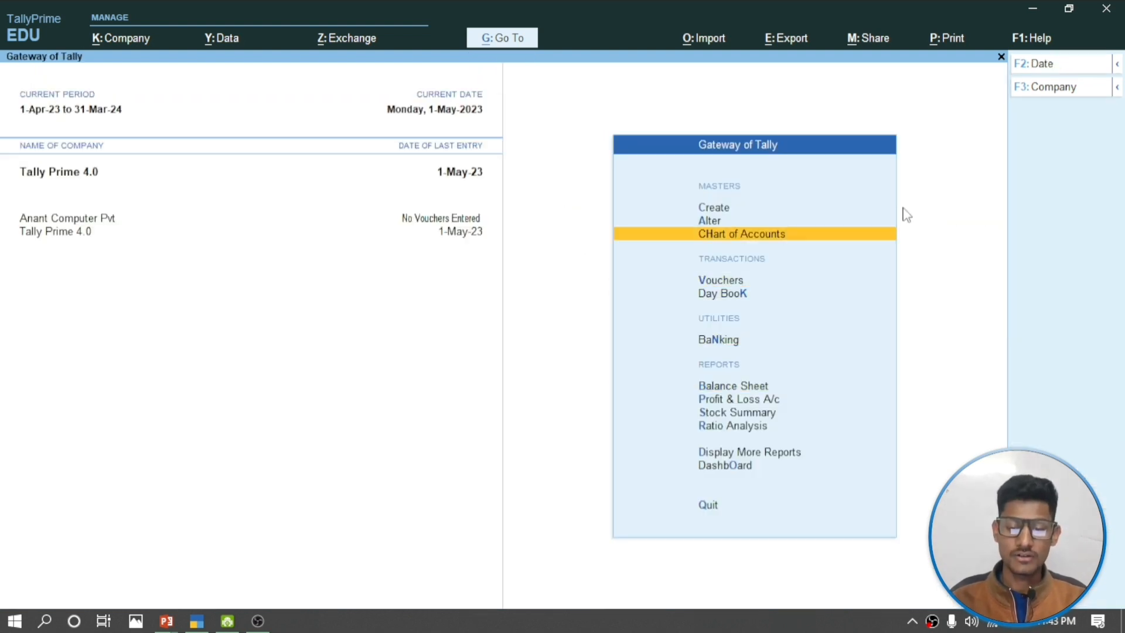
key(Down)
key(Down)
key(Up)
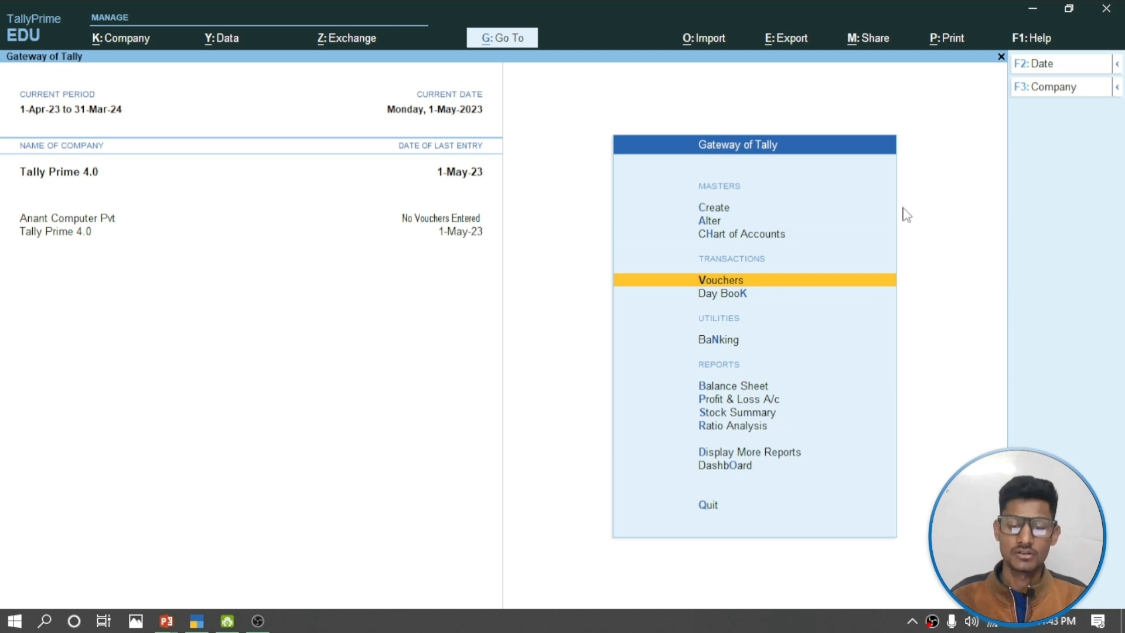
key(Up)
key(Down)
key(Return)
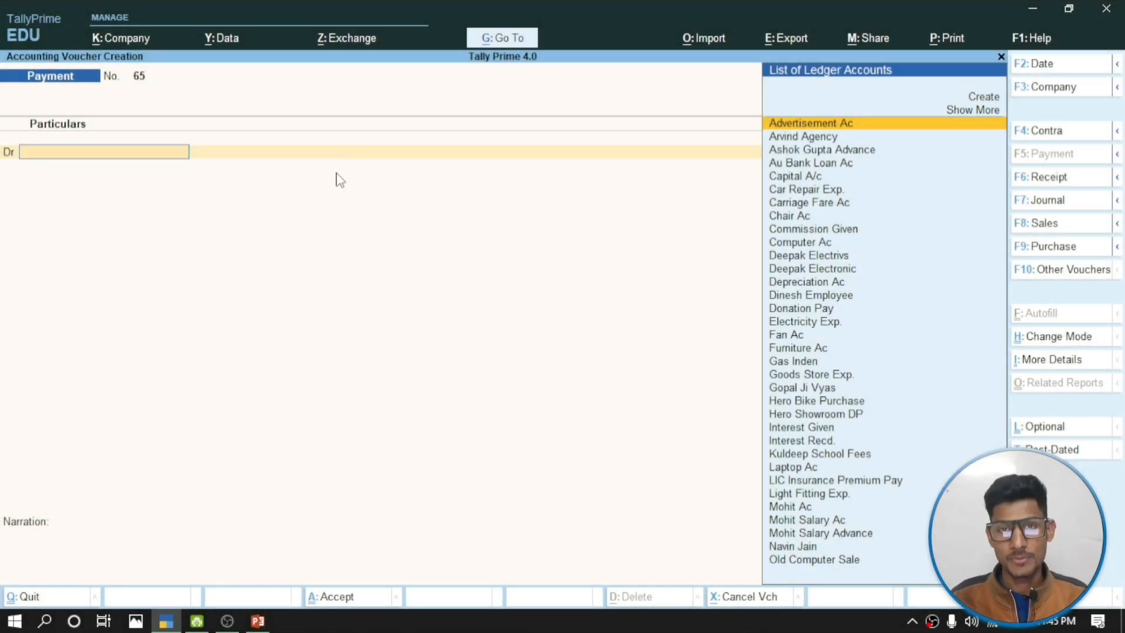
Read transaction 101 in the PowerPoint exercise and open the Pink Godown Rent Advance ledger for alteration from the voucher's debit line
click(258, 621)
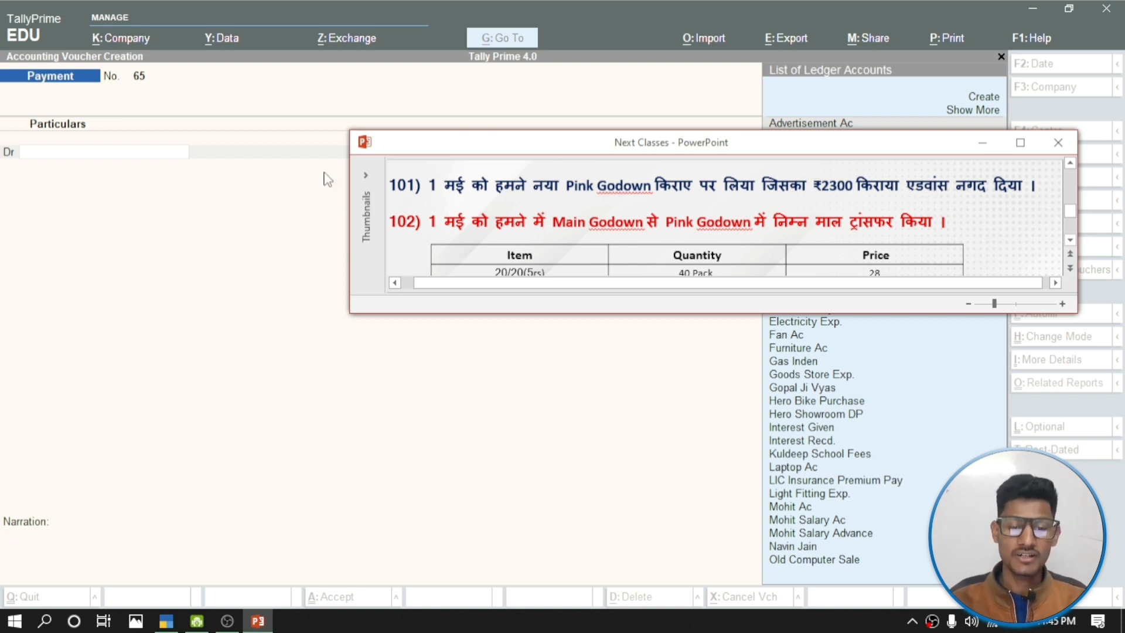
click(320, 206)
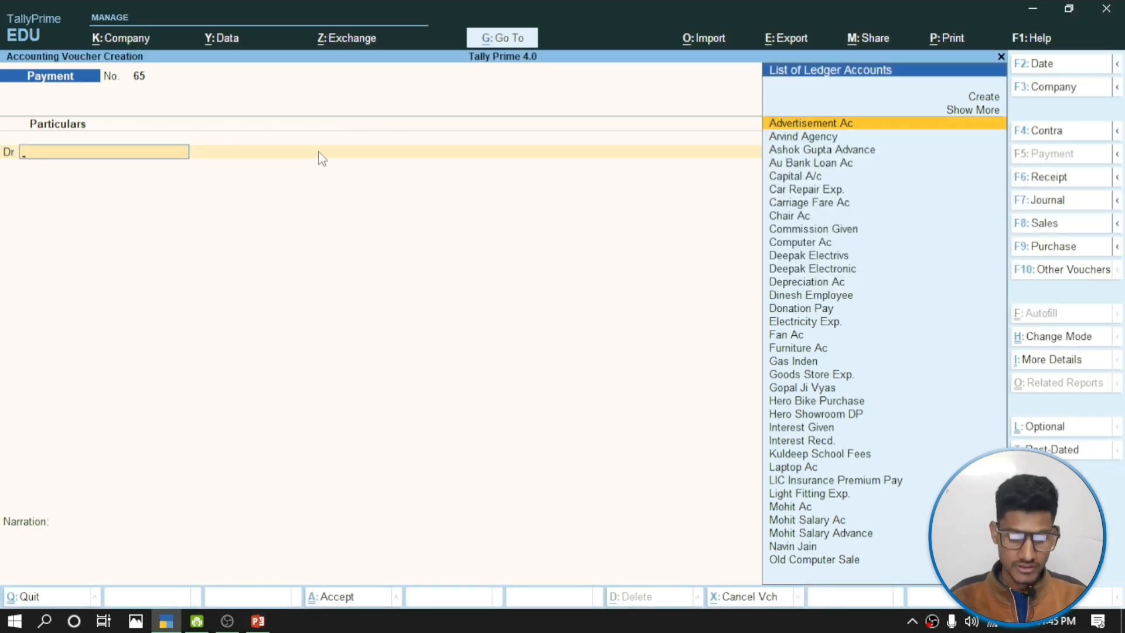
text(Pl)
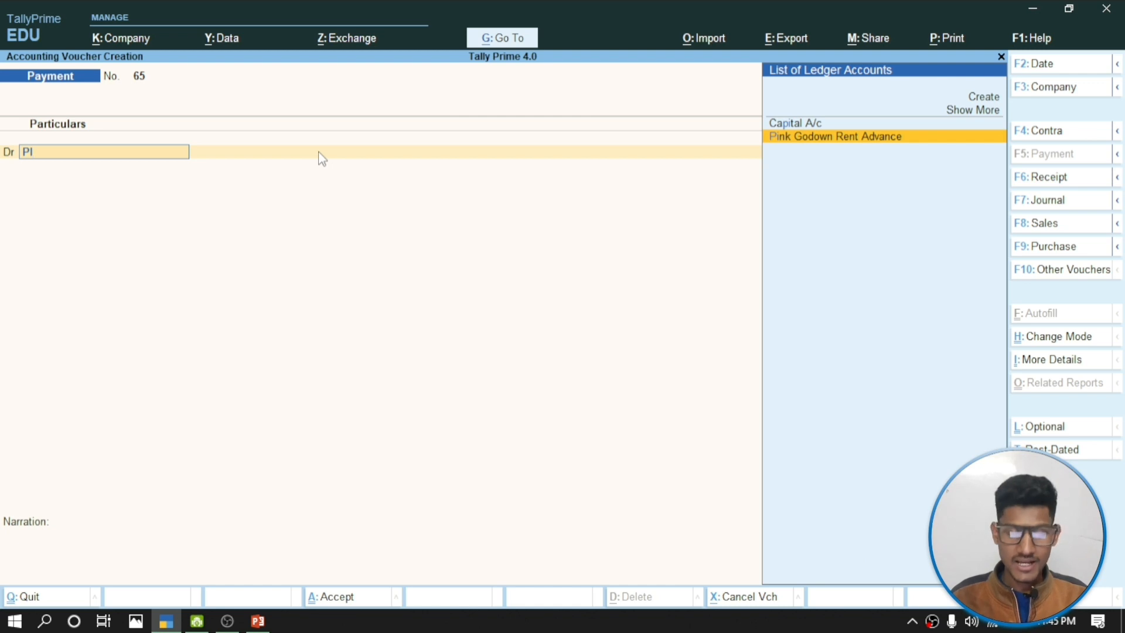
key(Return)
key(BackSpace)
key(ctrl+Return)
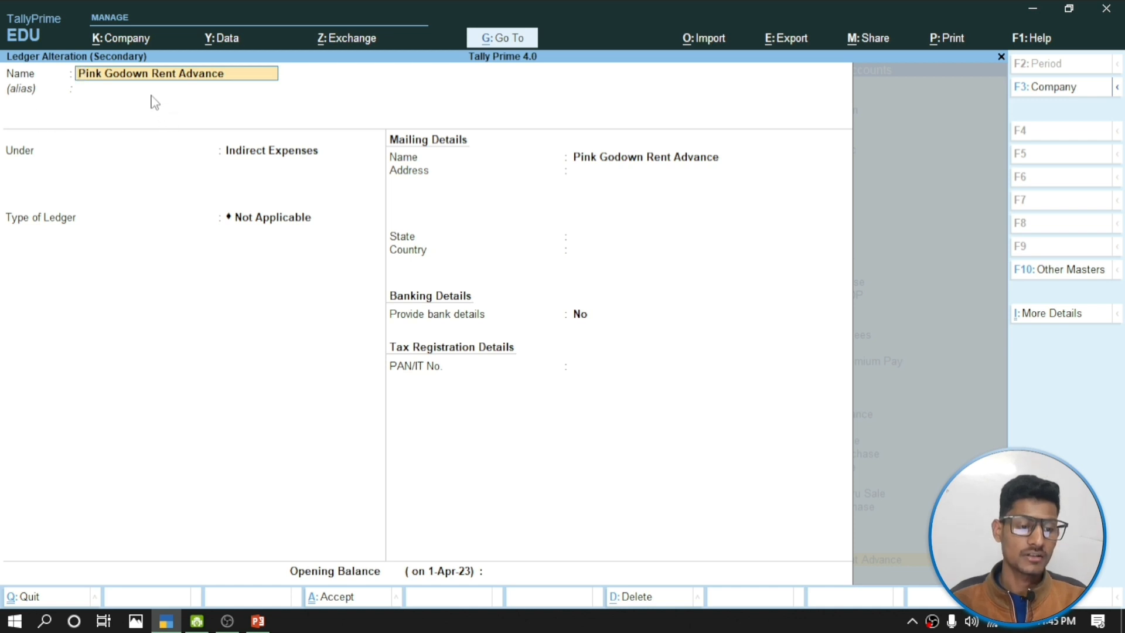
Place the Pink Godown Rent Advance ledger under Loans & Advances (Asset), leave state and country as Not Applicable, and save it
key(Return)
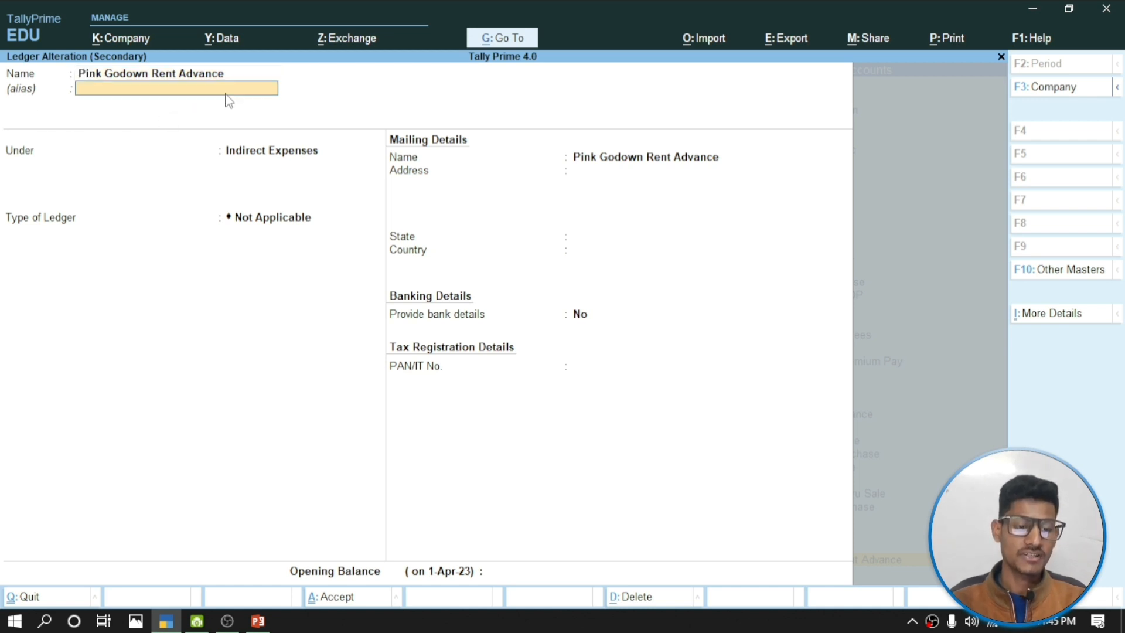
key(Return)
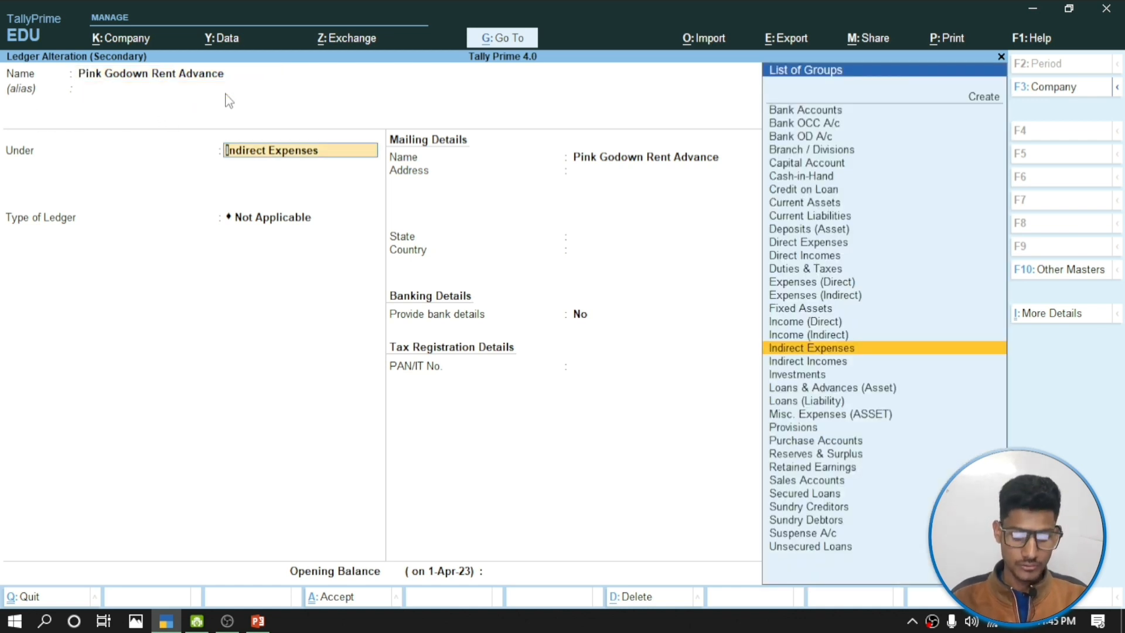
text(LOA)
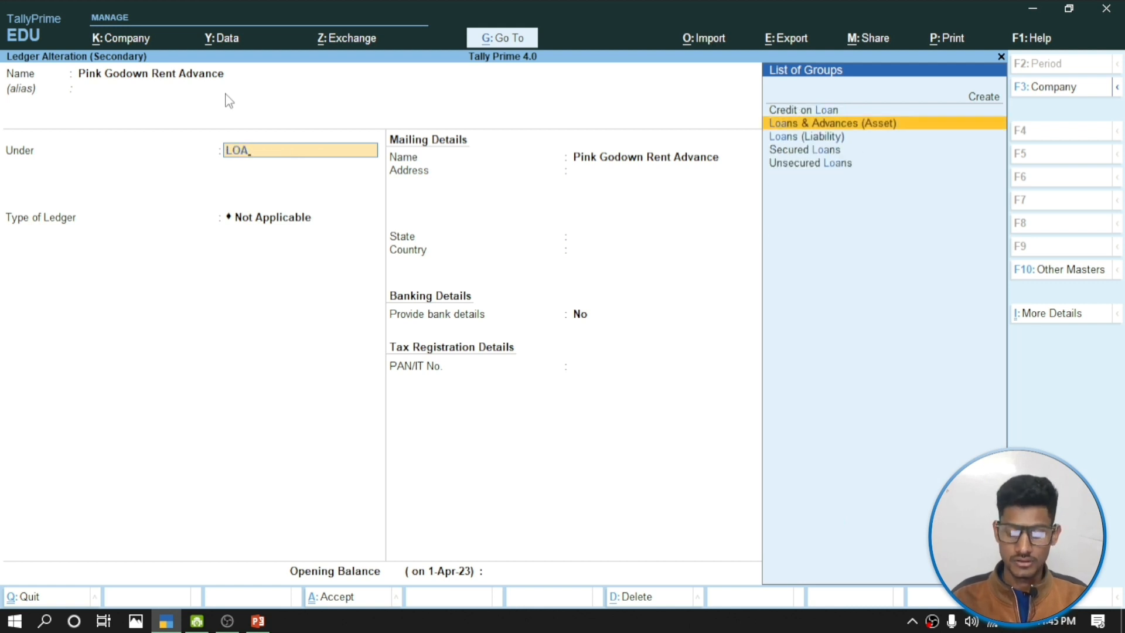
key(Return)
key(Return)
key(Return)
key(Return)
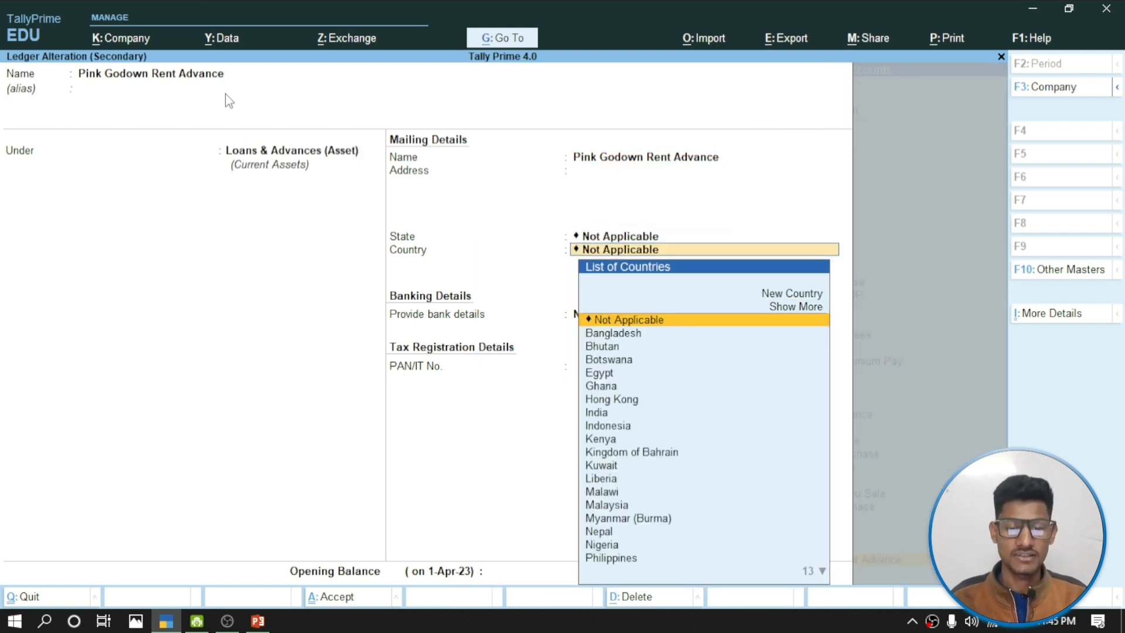
key(Return)
key(Return)
key(Return)
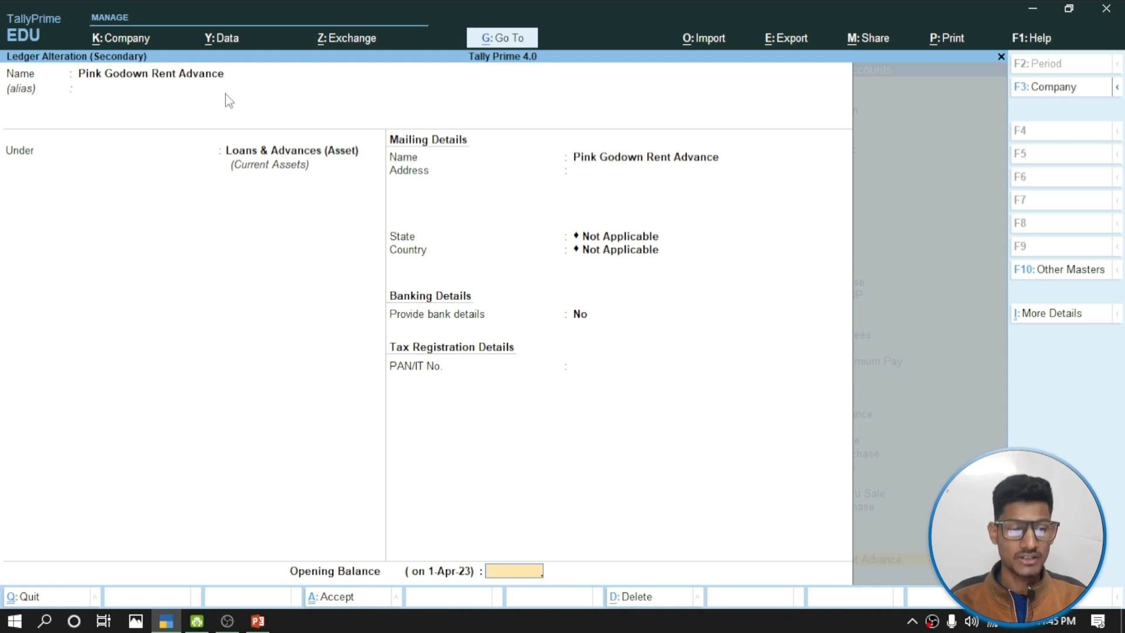
key(Return)
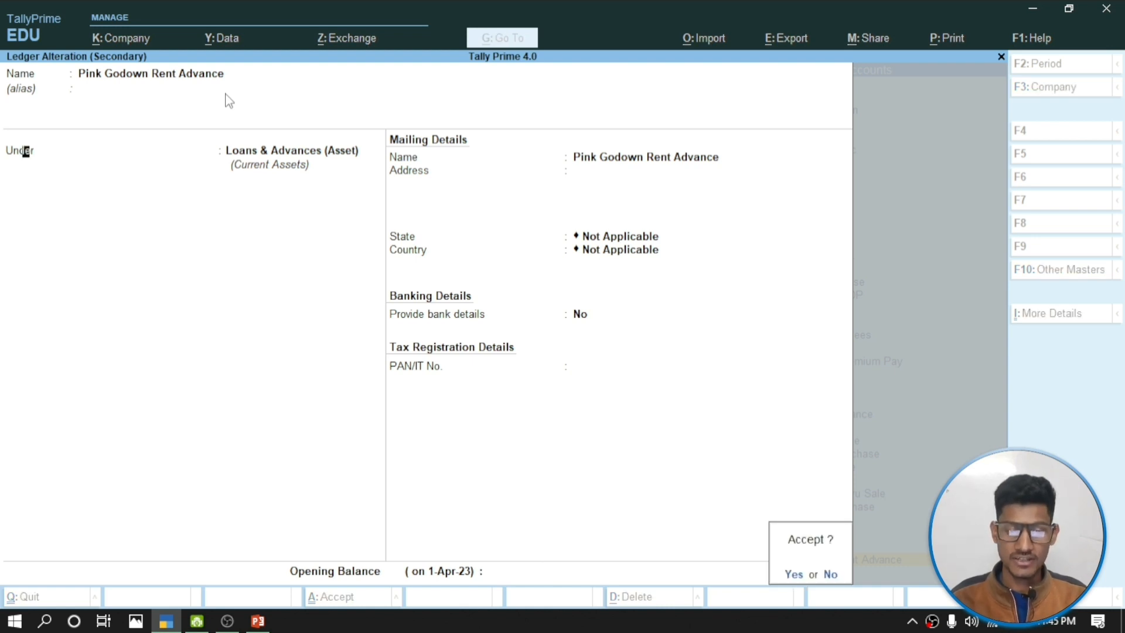
key(Return)
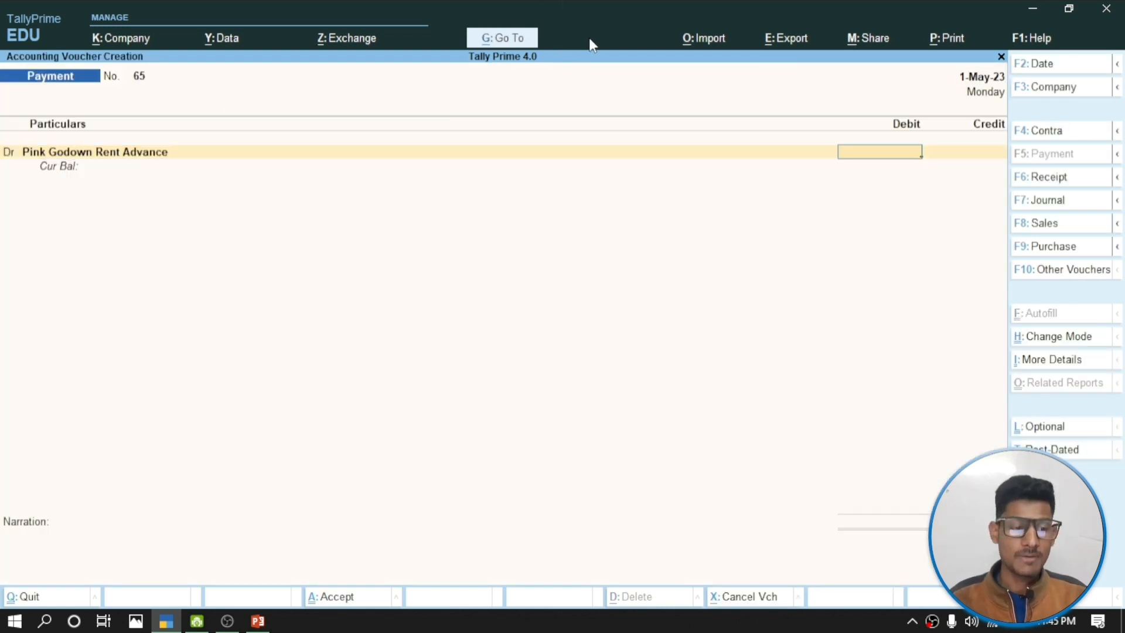
Check the advance rent amount in the PowerPoint exercise and debit Pink Godown Rent Advance with 2300
click(258, 621)
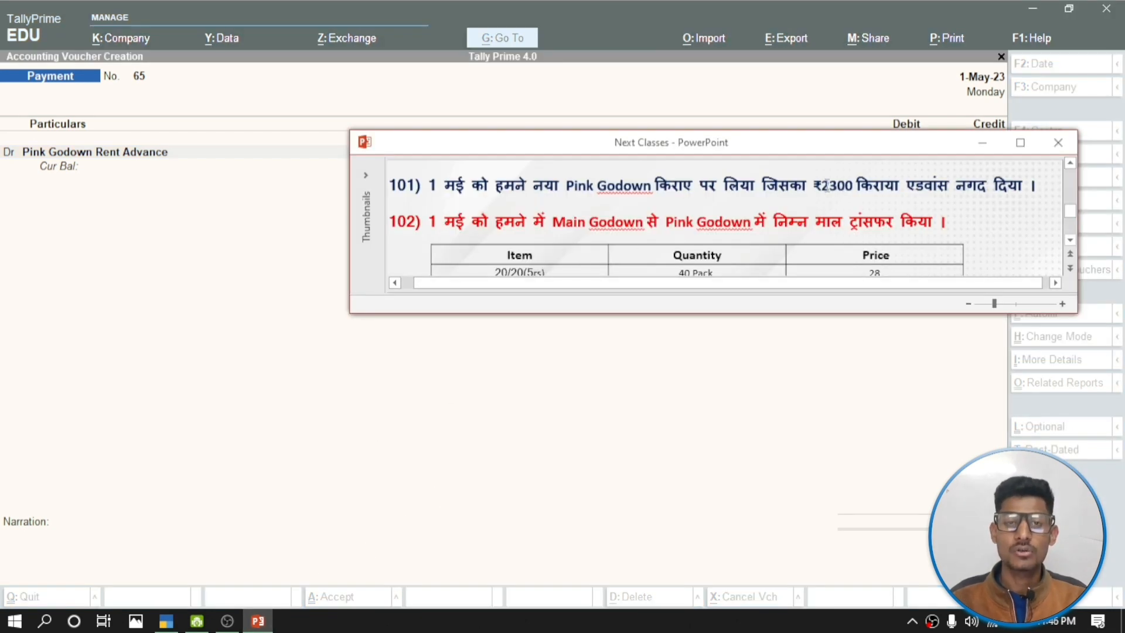
click(322, 195)
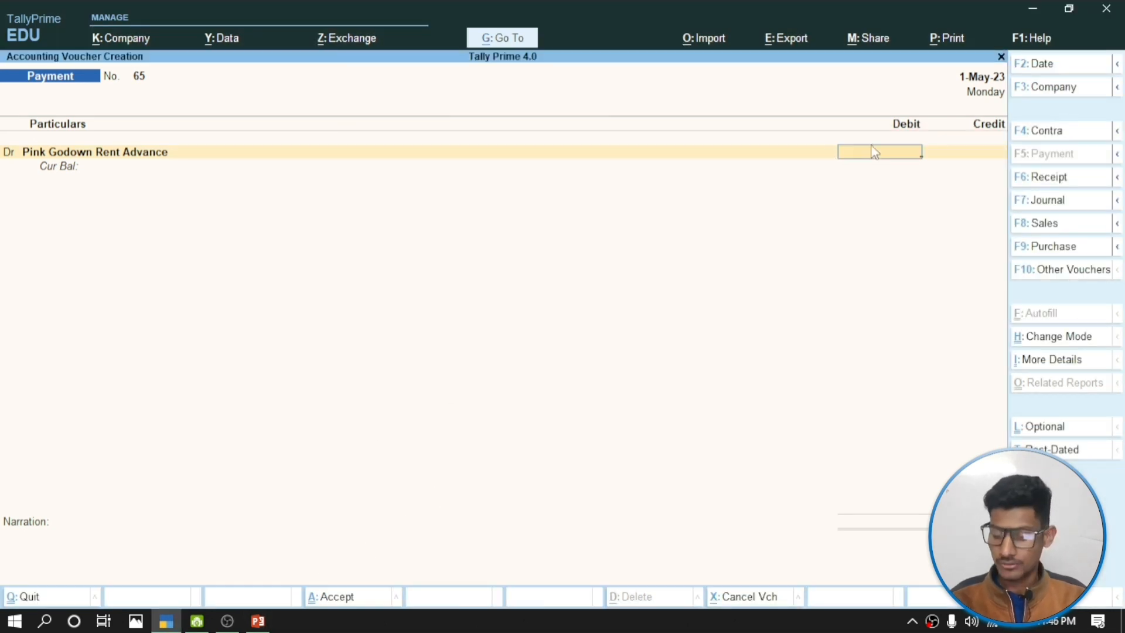
text(2300)
key(Return)
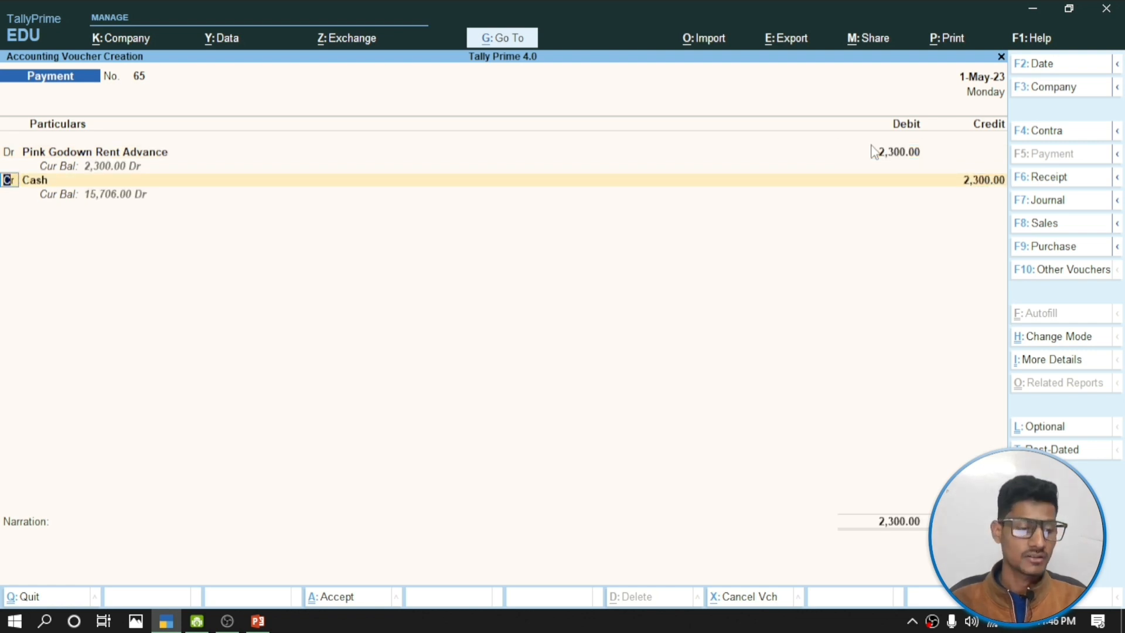
Credit Cash with 2,300 against the godown rent advance, leave the narration blank and save the payment voucher
key(Return)
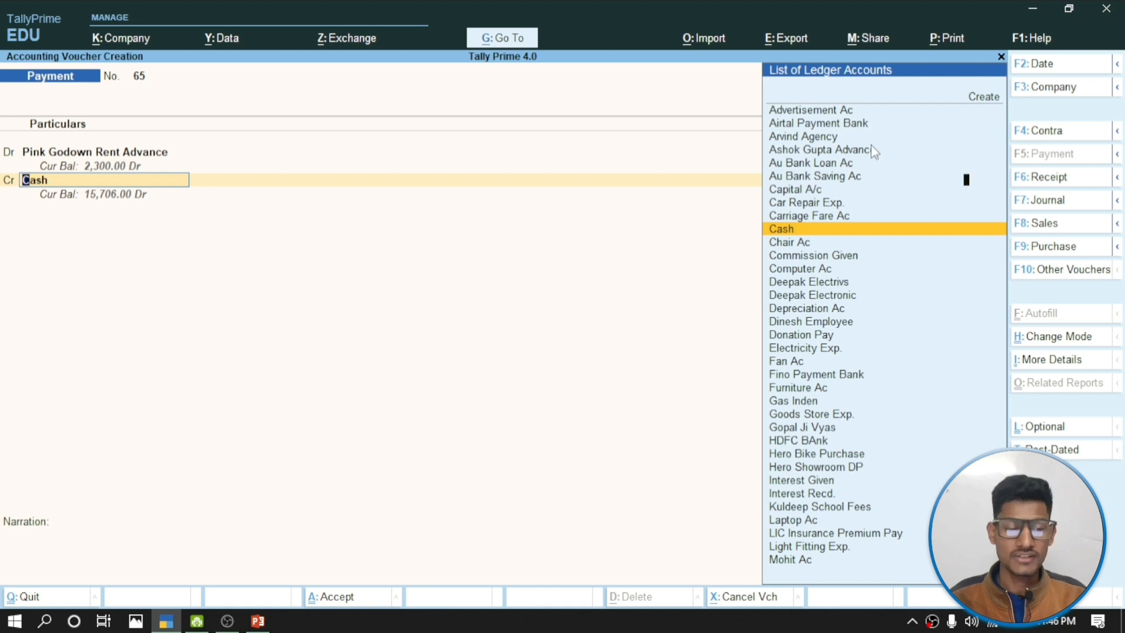
key(Return)
key(Return)
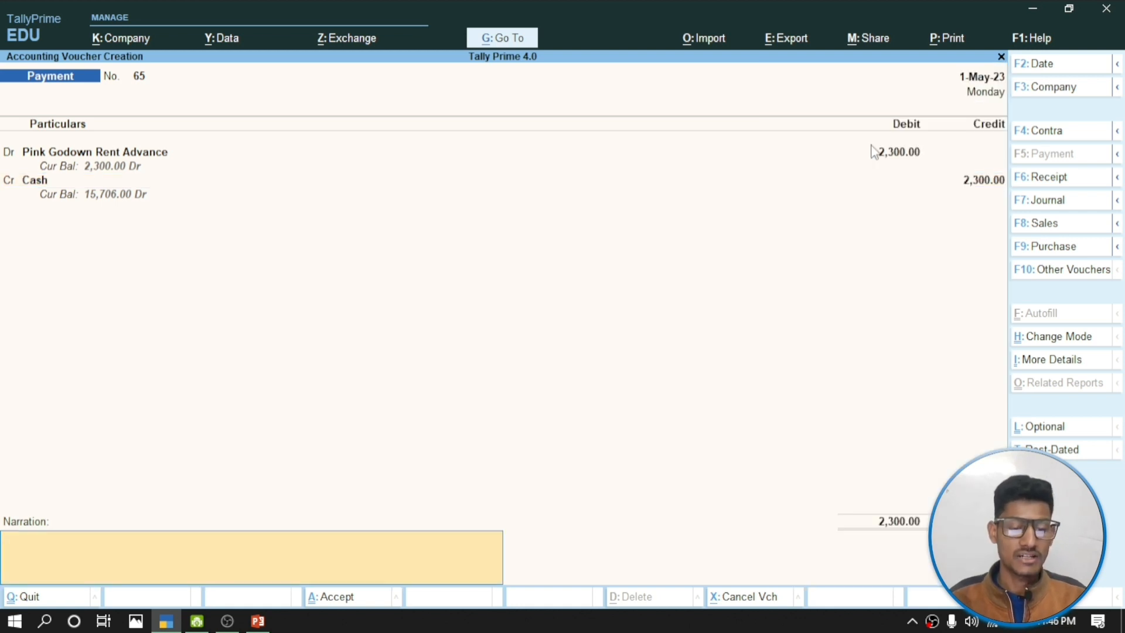
key(Return)
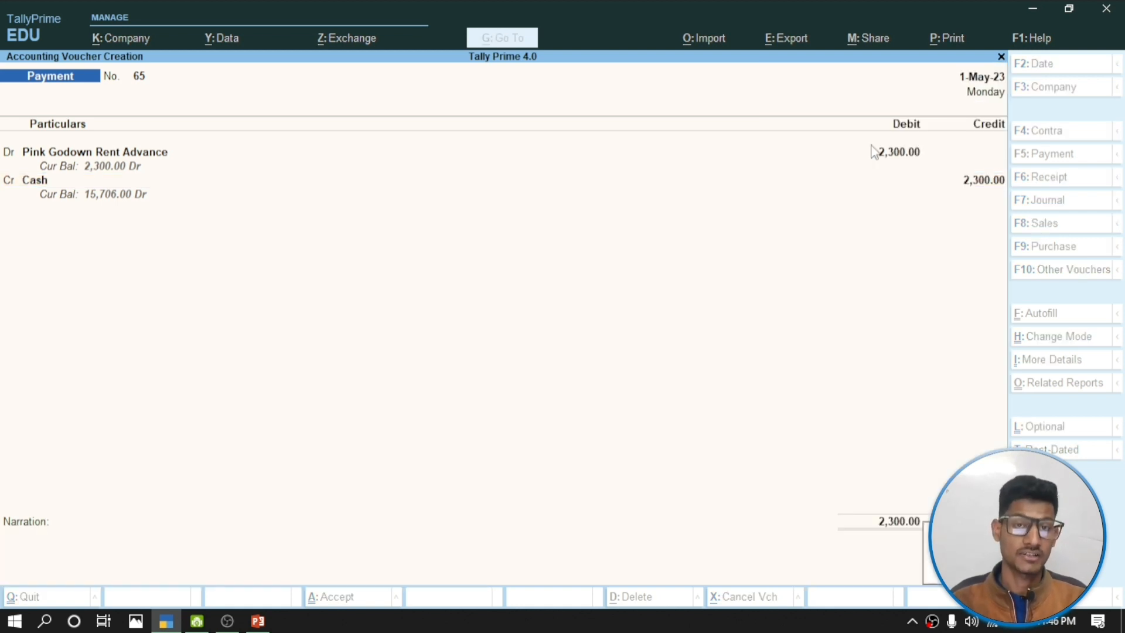
key(Return)
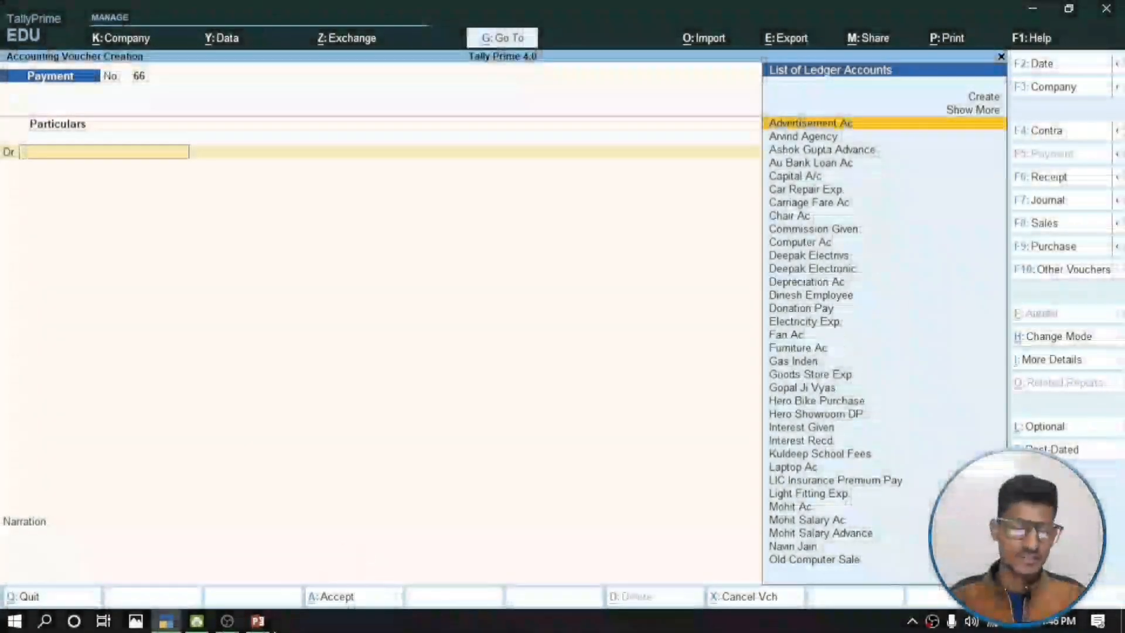
Read transaction 102 in the PowerPoint exercise, including its full table of items, quantities and prices, and return to the voucher
click(258, 621)
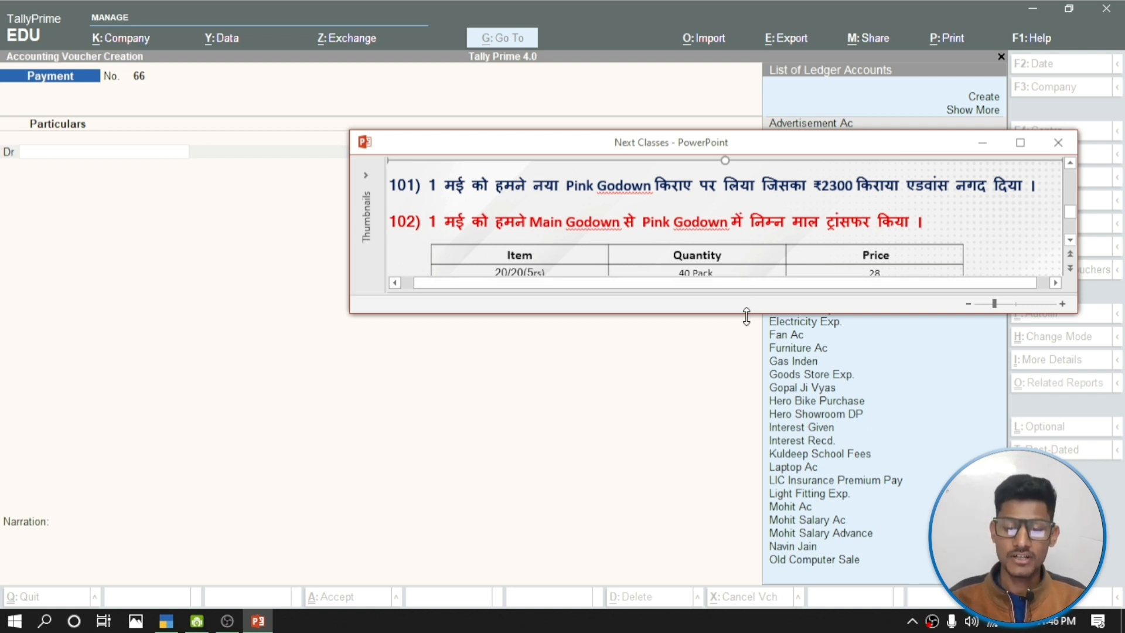
drag(744, 314, 728, 557)
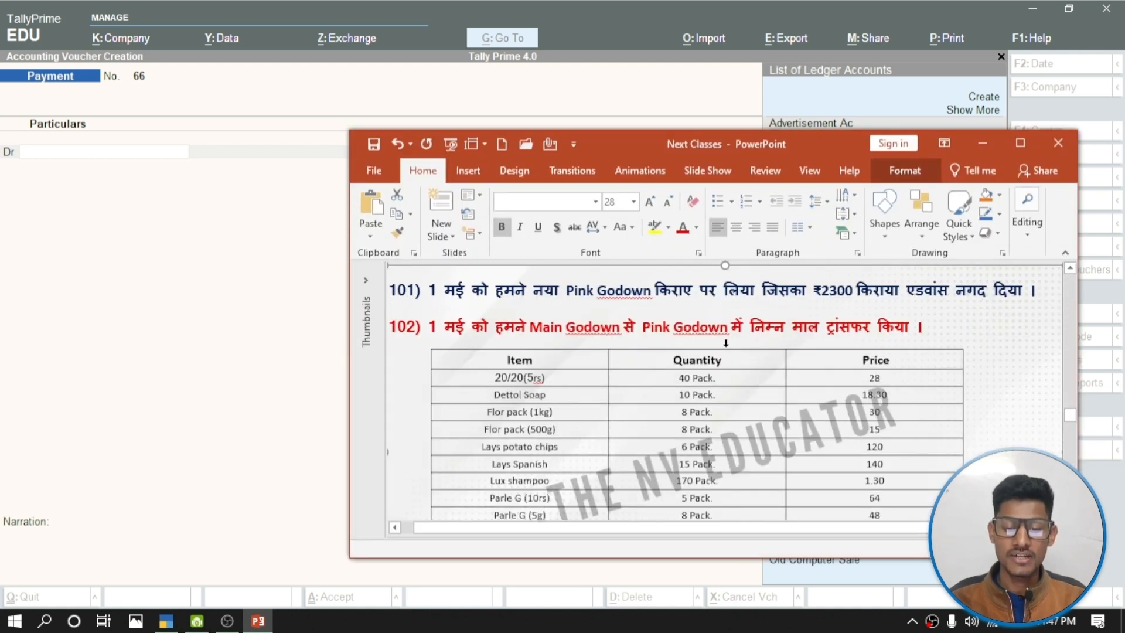
scroll(742, 390, down, 1)
scroll(742, 390, down, 1)
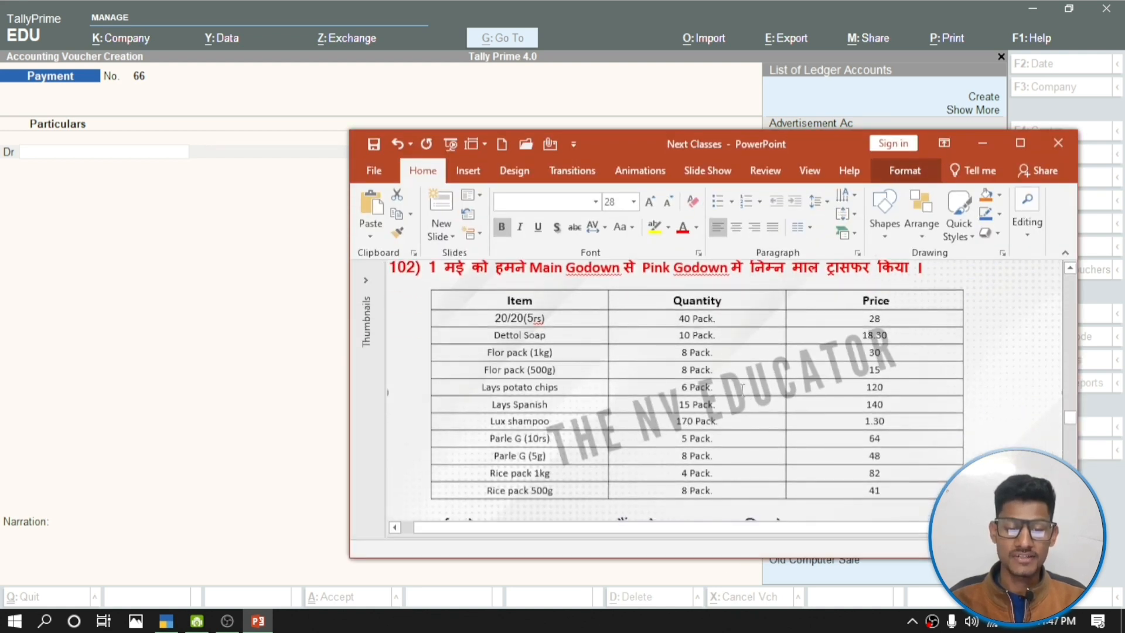
scroll(716, 376, down, 1)
scroll(684, 370, up, 1)
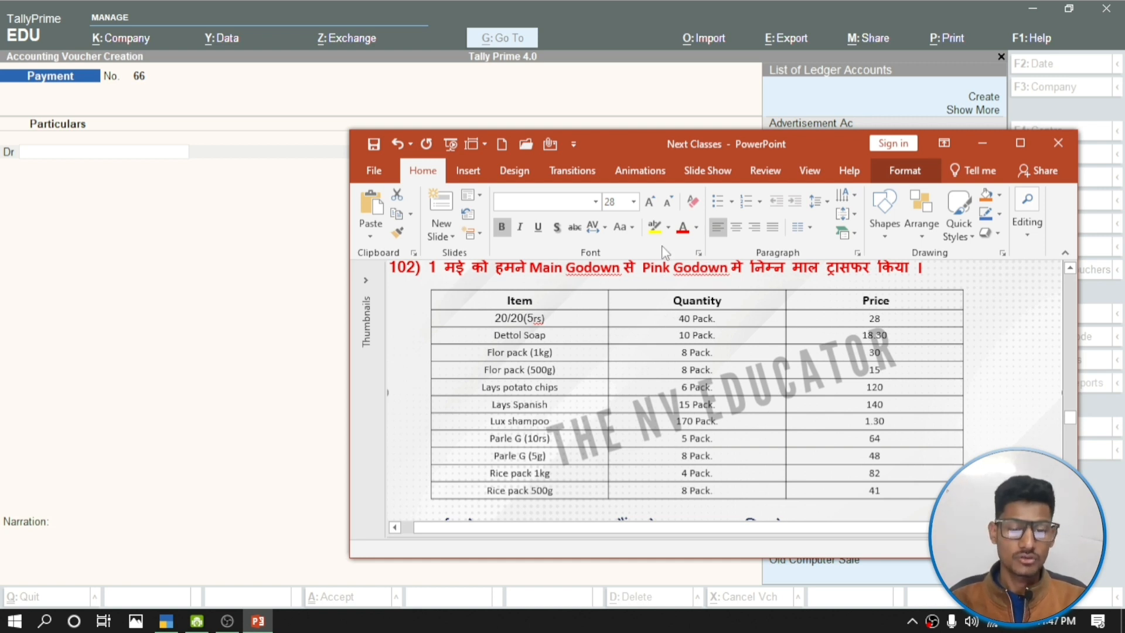
click(281, 216)
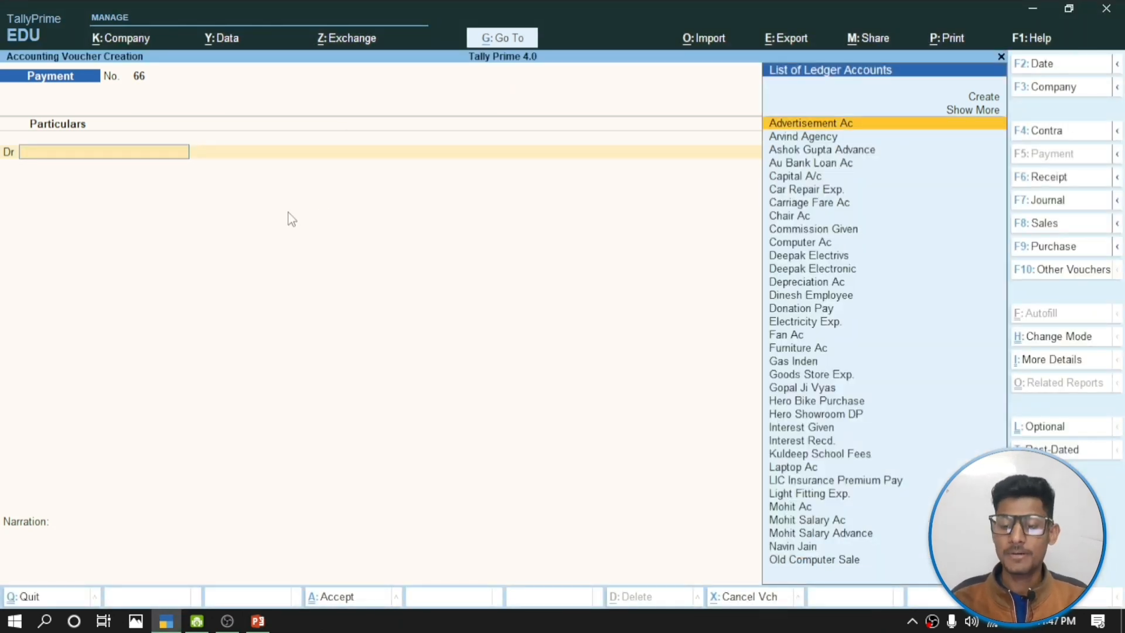
click(1064, 271)
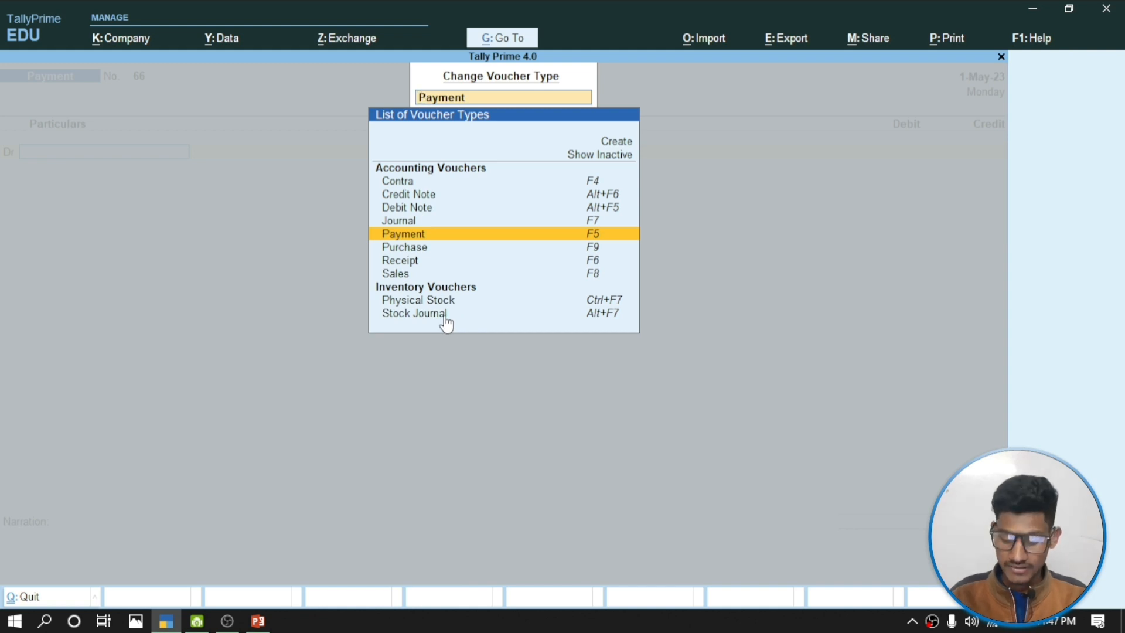
key(Down)
key(Down)
key(Down)
key(Down)
key(Down)
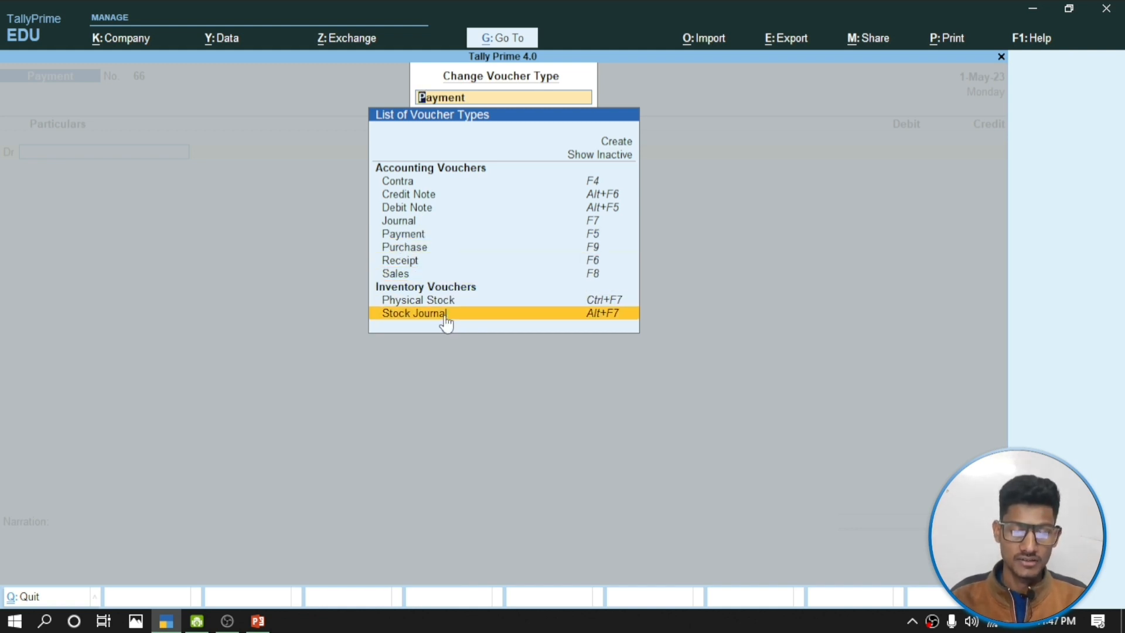
key(Return)
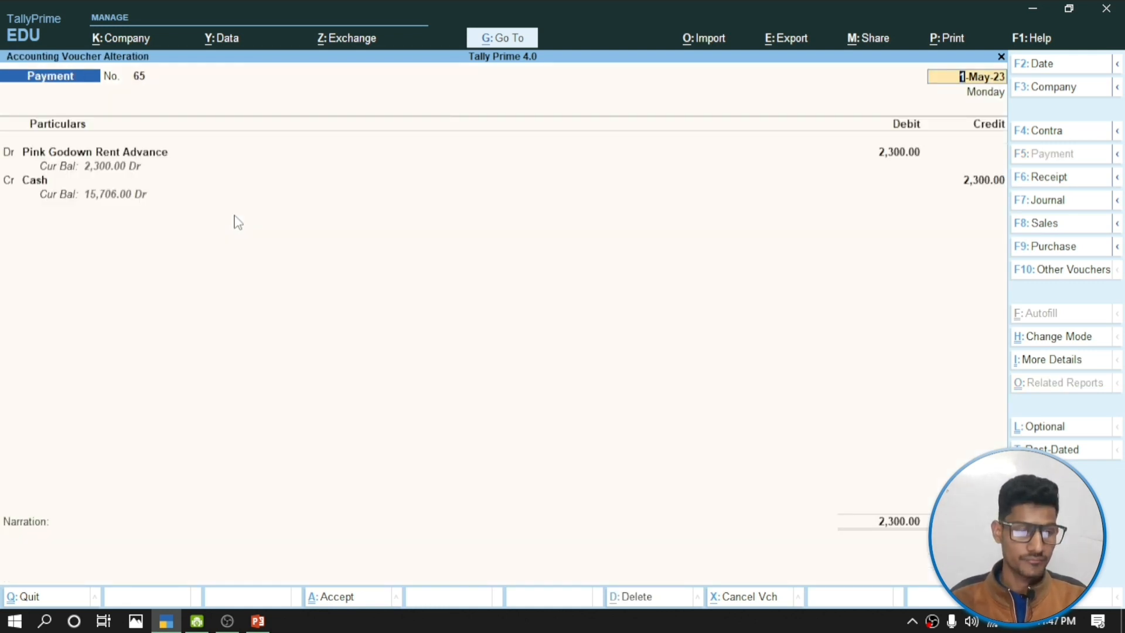
key(ctrl+a)
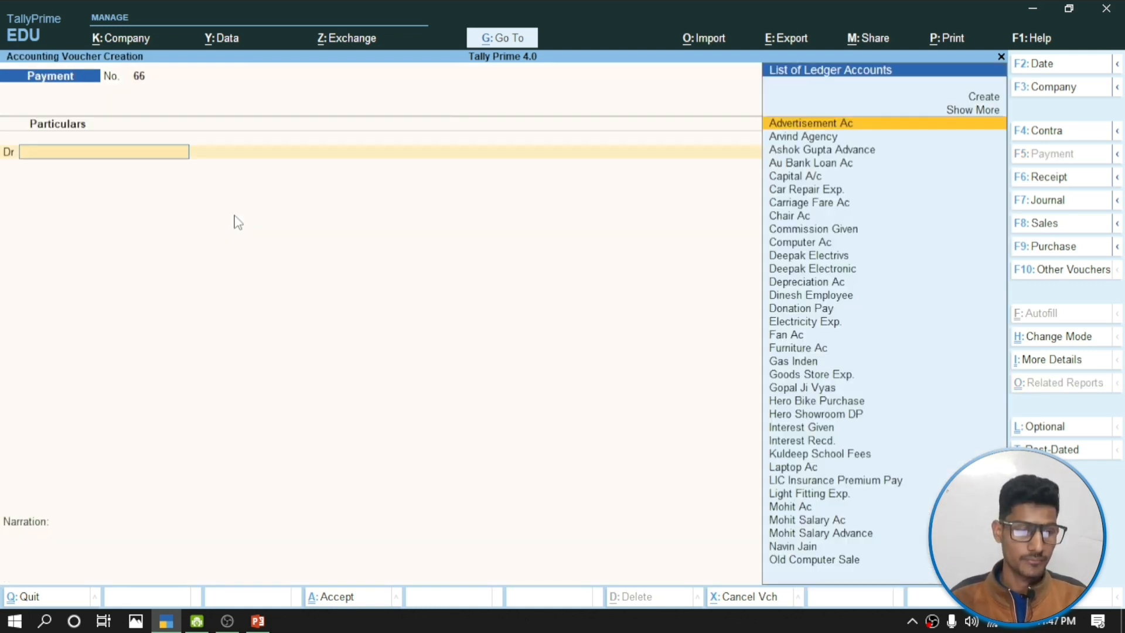
Switch the new voucher to Stock Journal and check the source and destination godowns of transaction 102 in the PowerPoint exercise
click(1055, 271)
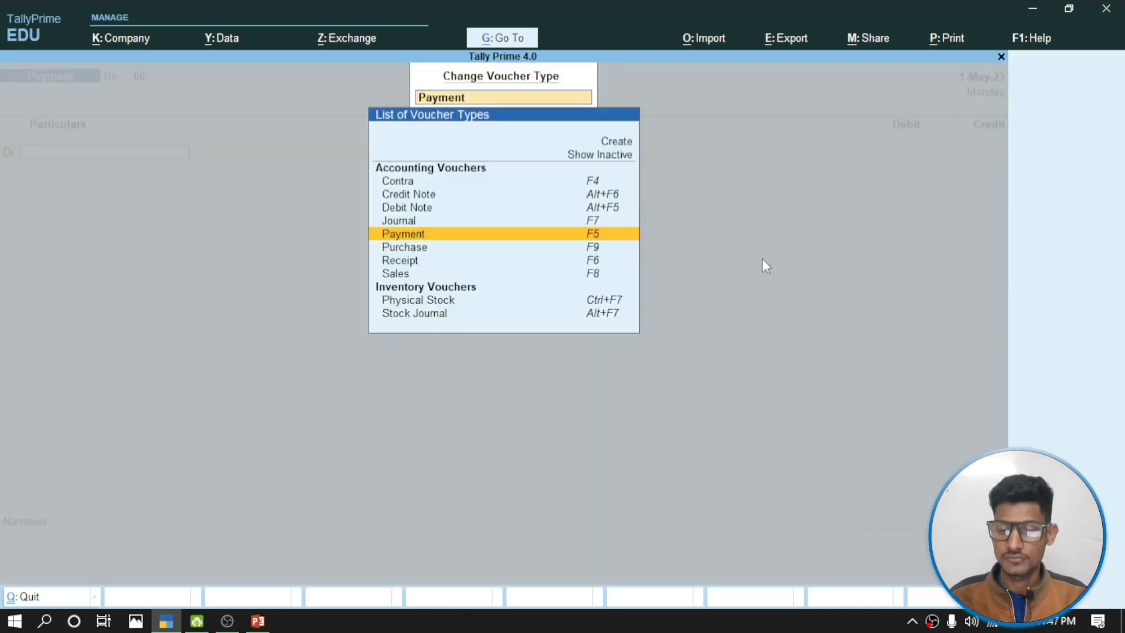
click(434, 320)
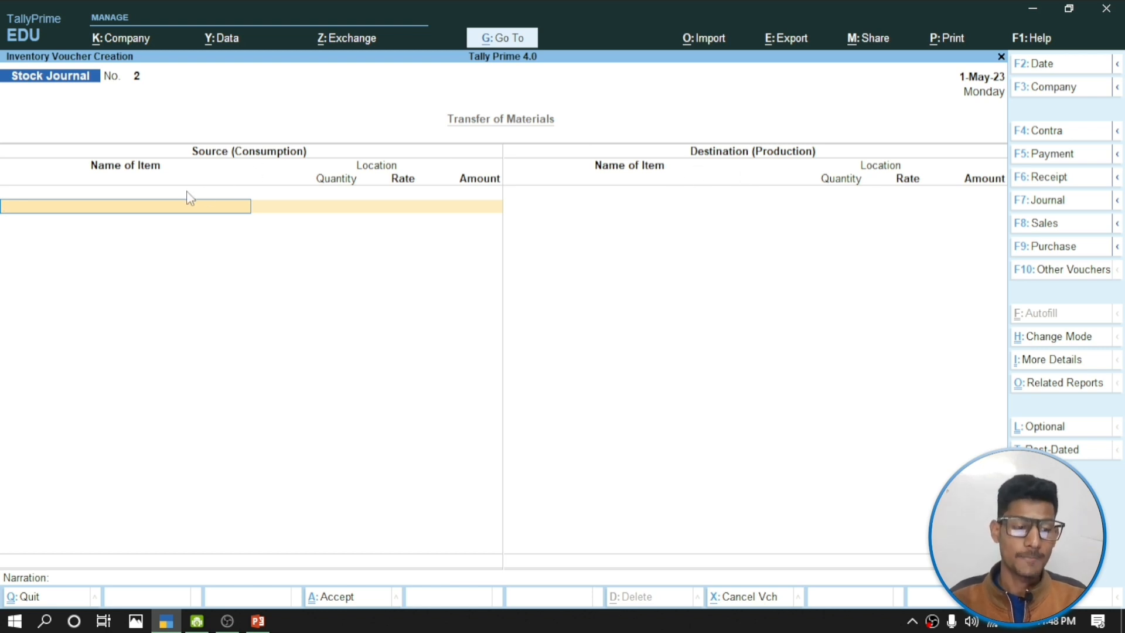
click(258, 621)
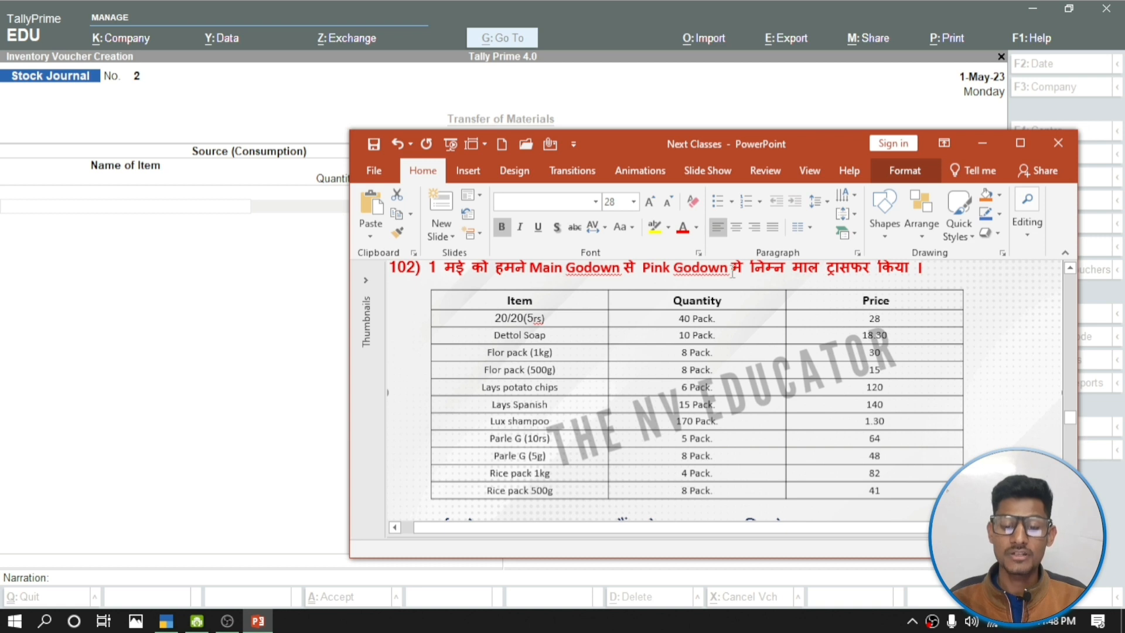
click(186, 281)
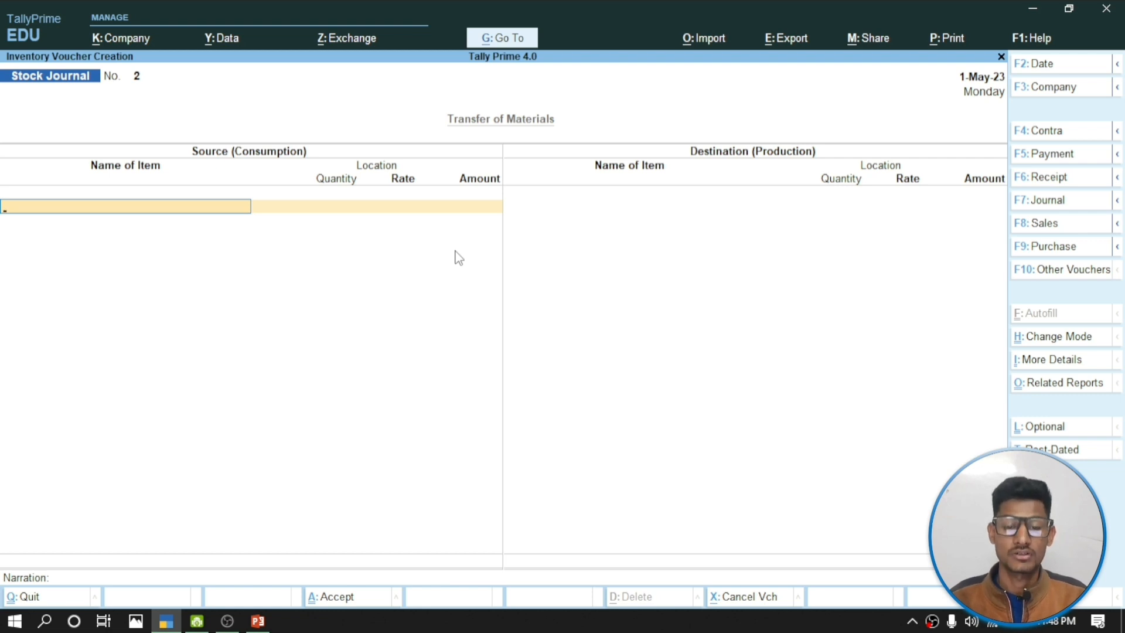
Leave the stock journal and open the creation form for a new Location master
key(Escape)
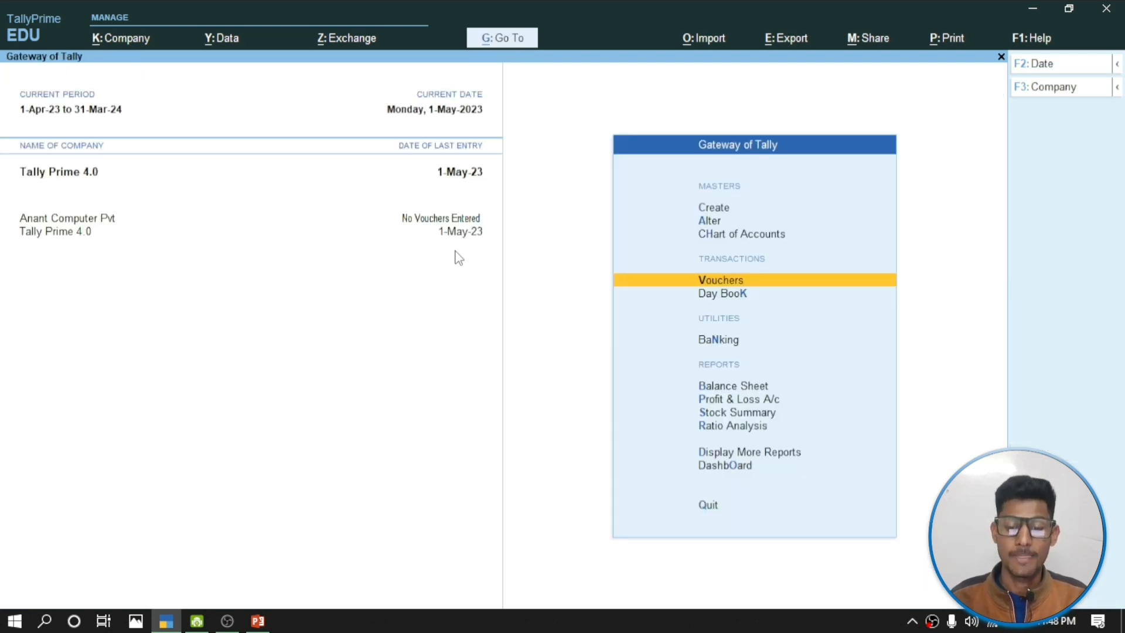
key(Up)
key(Up)
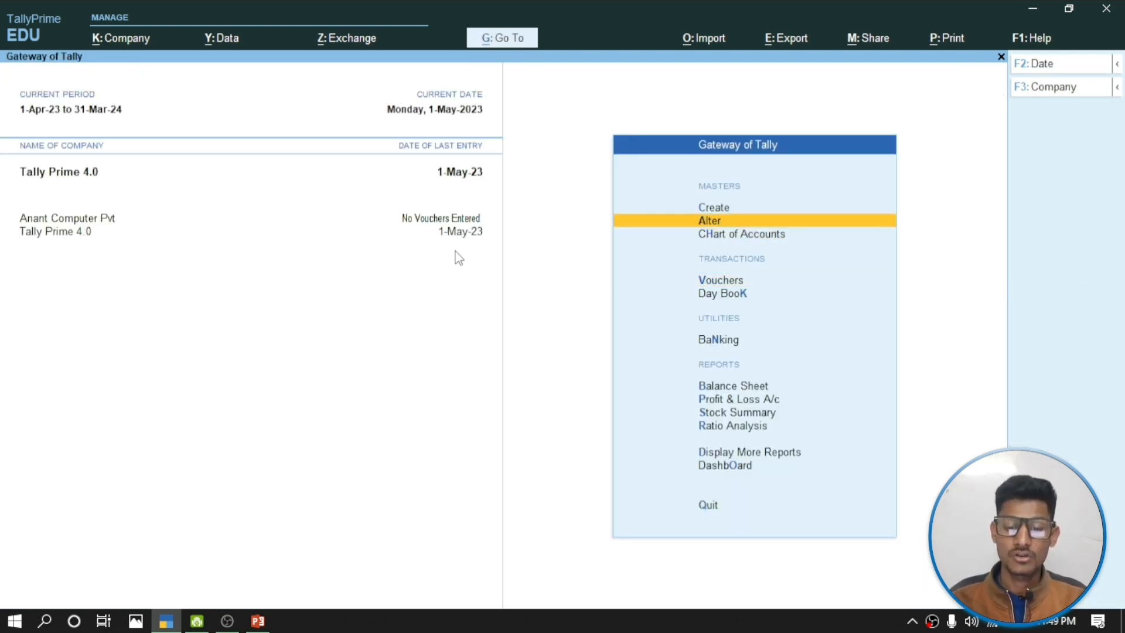
key(Up)
key(Return)
key(Down)
key(Down)
key(Down)
key(Down)
key(Down)
key(Down)
key(Down)
key(Down)
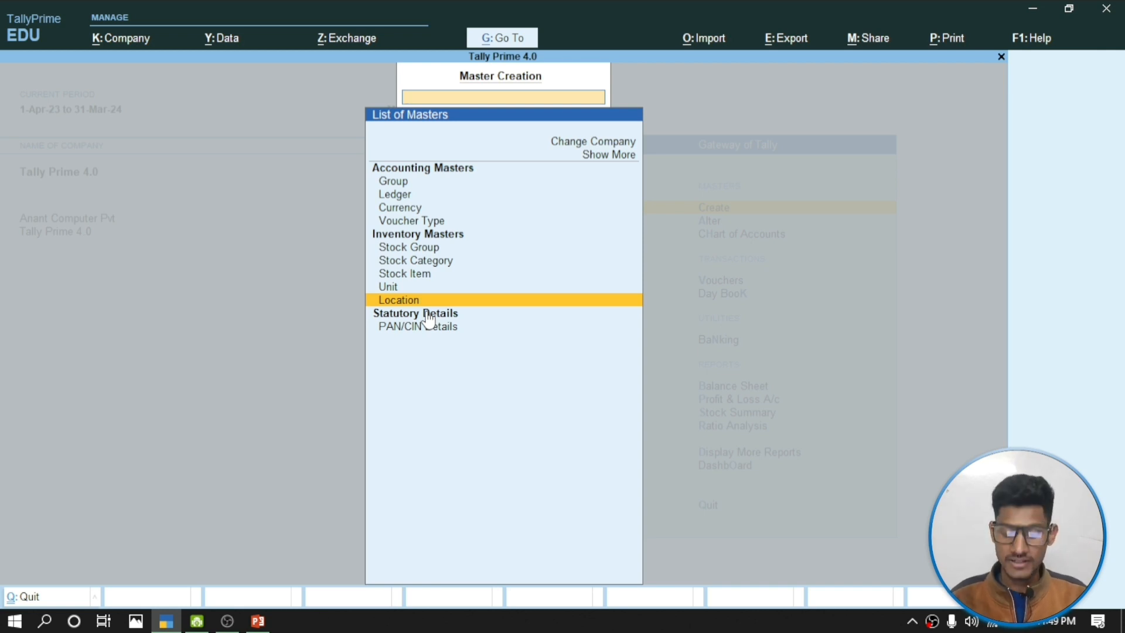
key(Return)
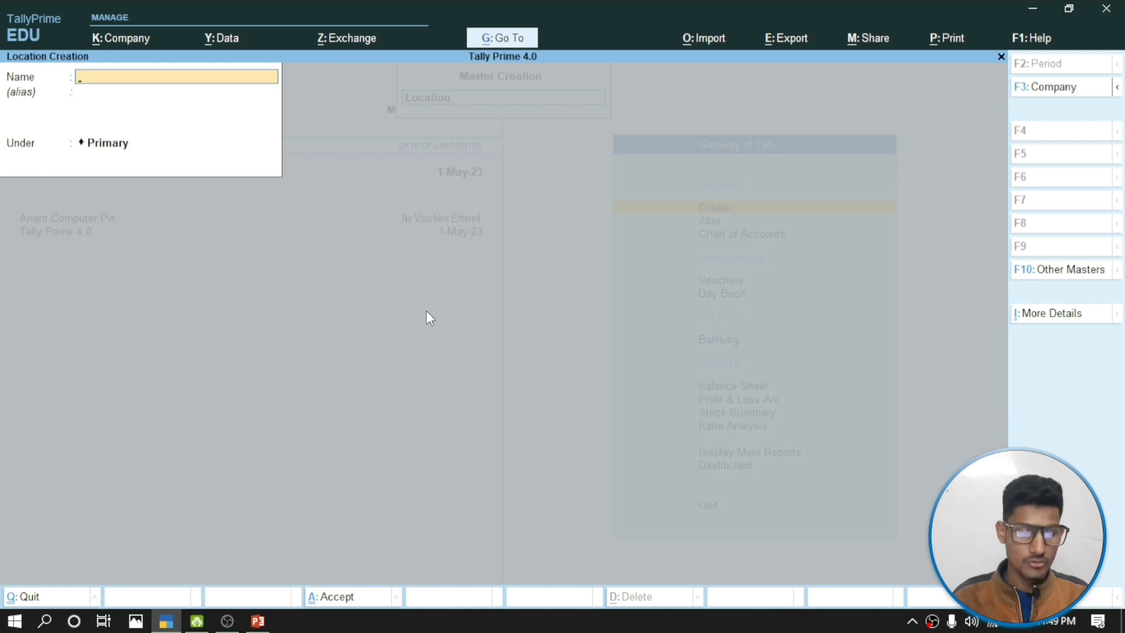
Enter Pink Godown as the name of the new location
text(PI)
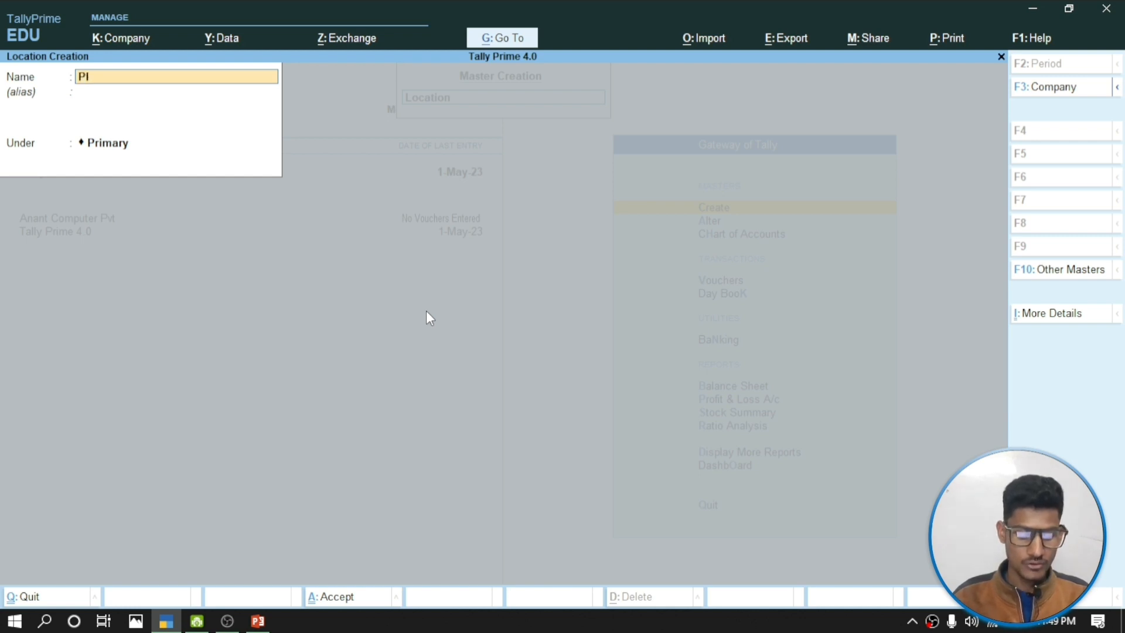
text(N)
key(BackSpace)
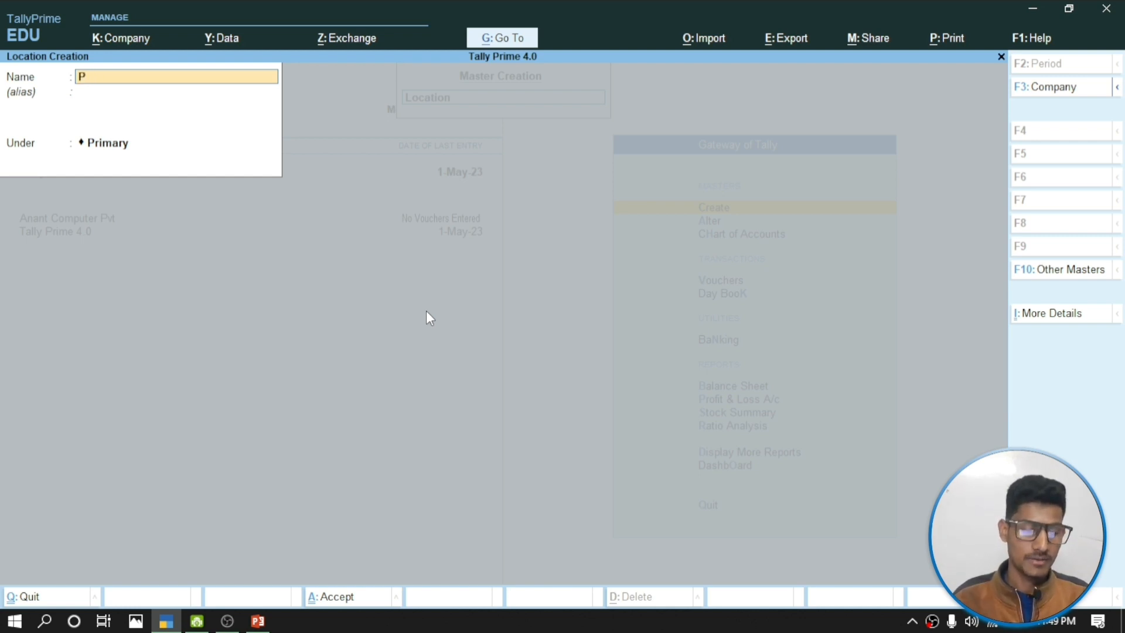
text(nk)
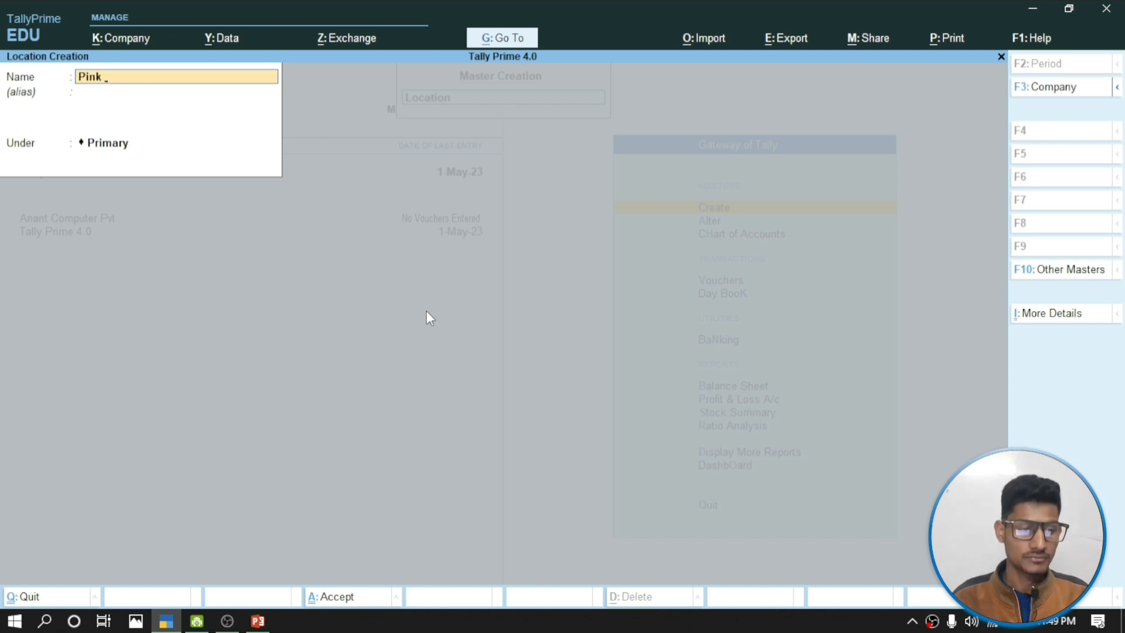
text( G)
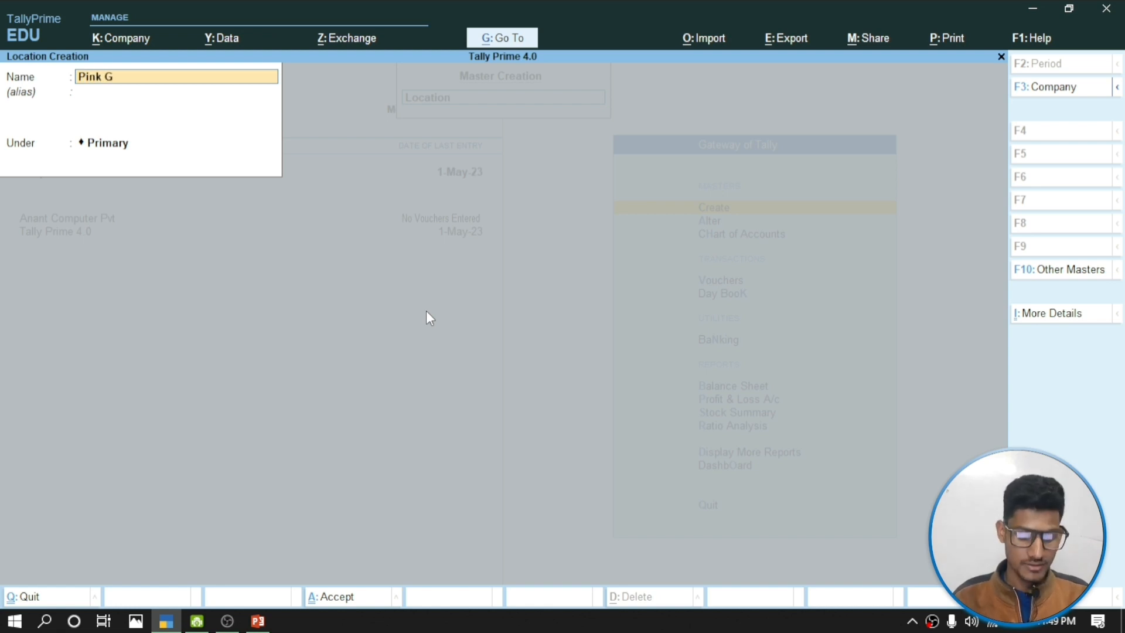
text(od)
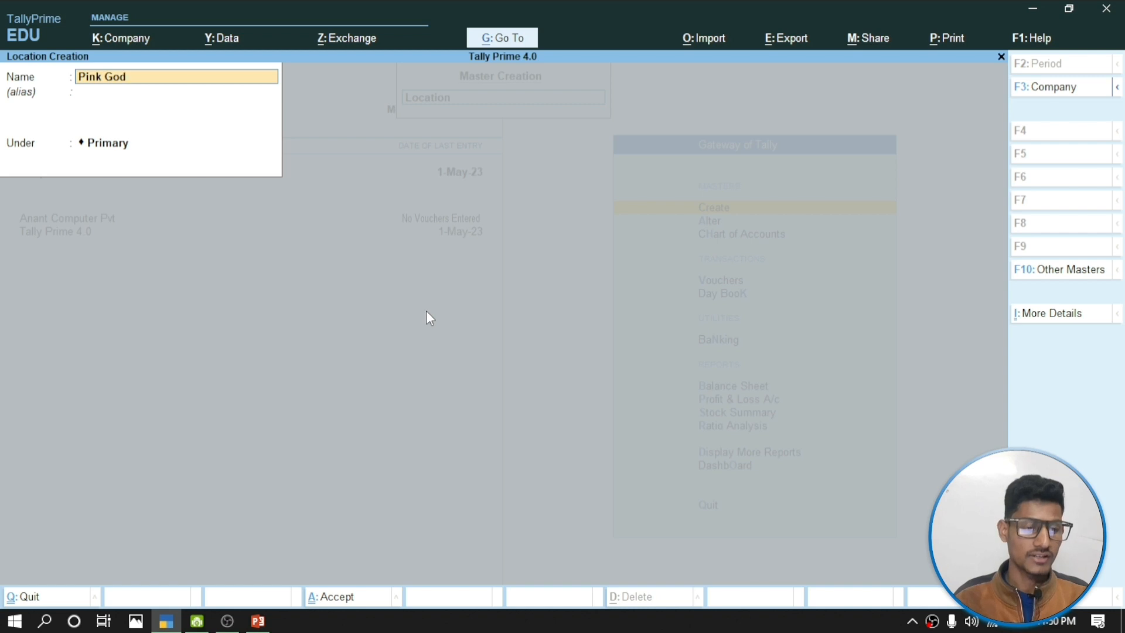
text(own)
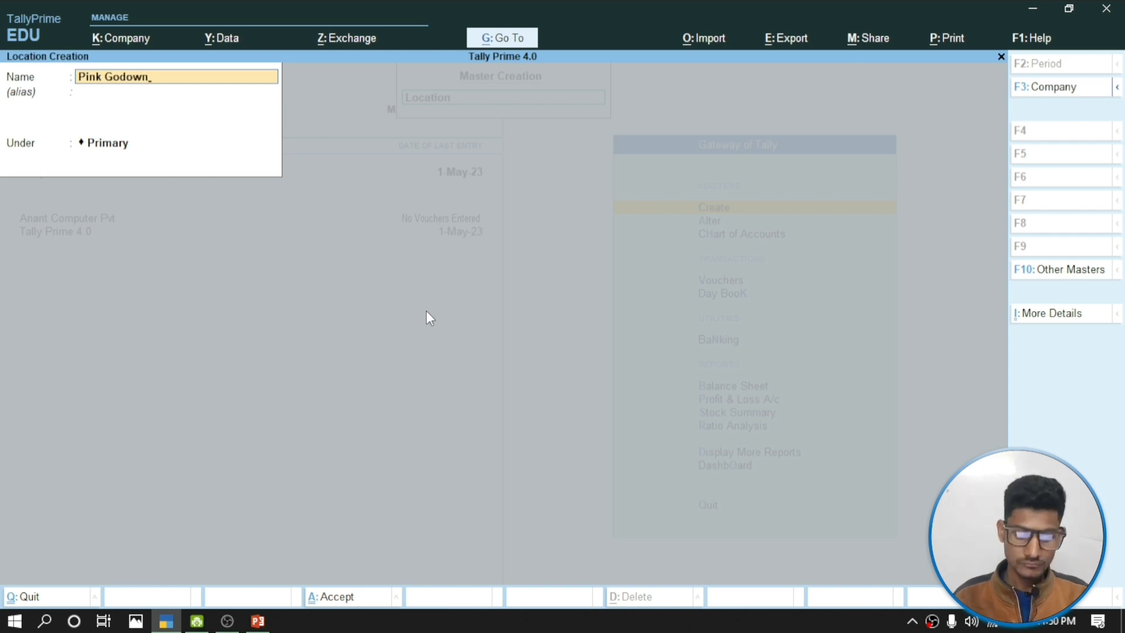
key(Return)
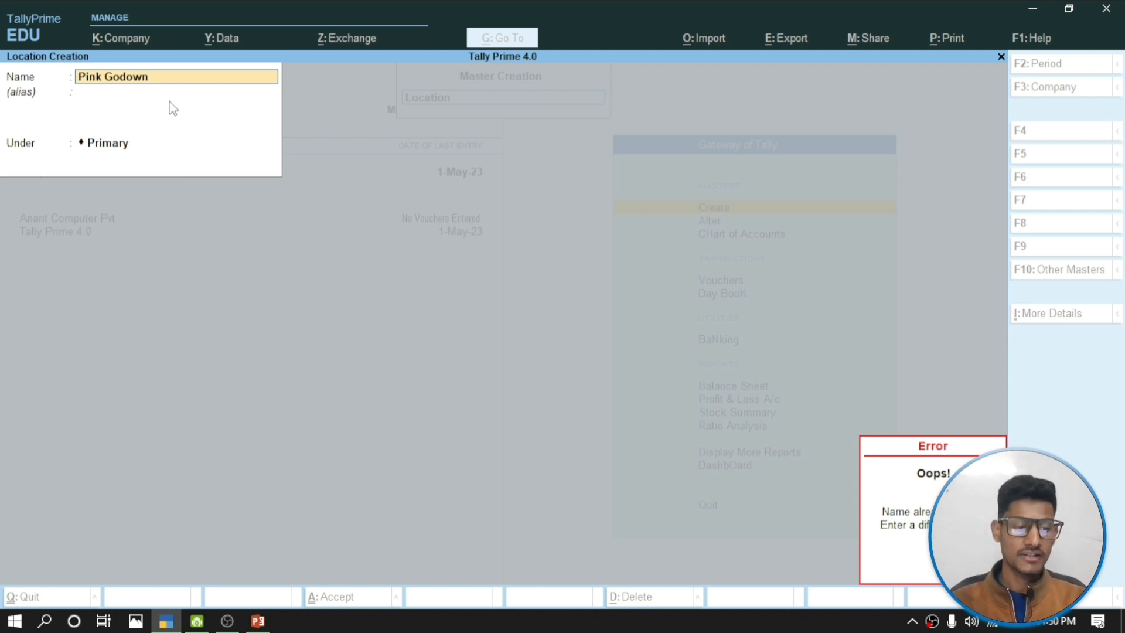
key(Escape)
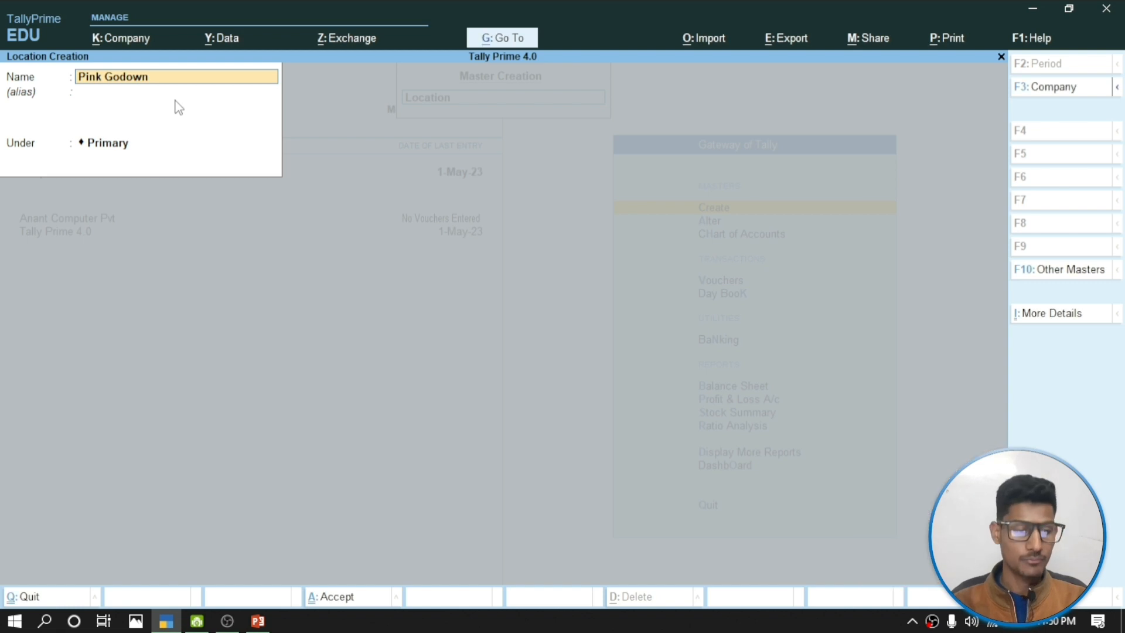
text(1)
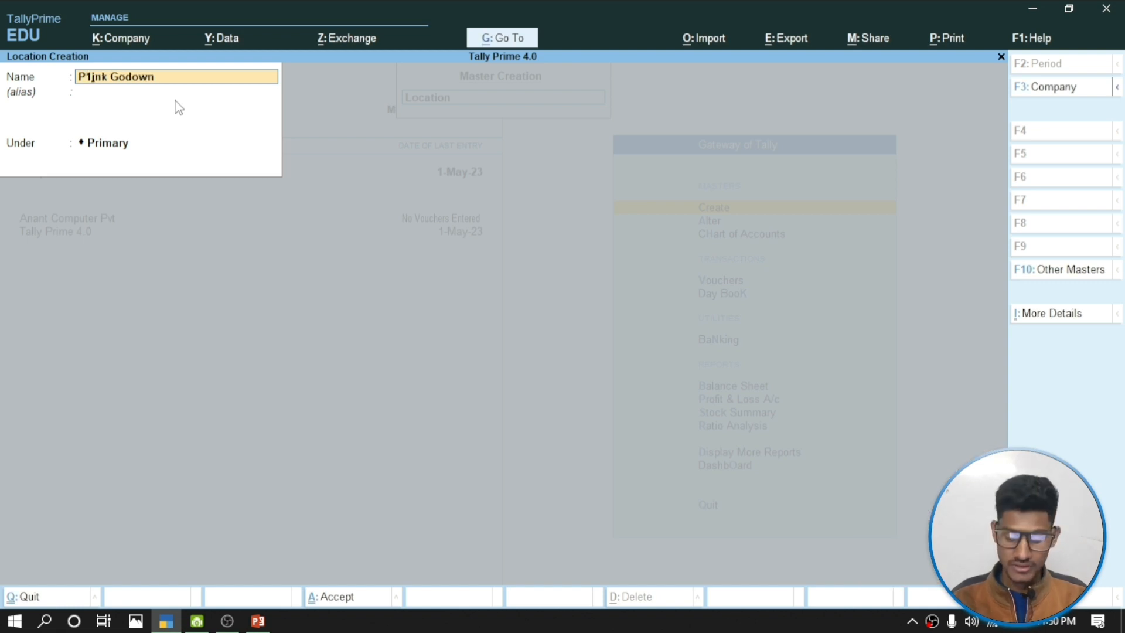
key(BackSpace)
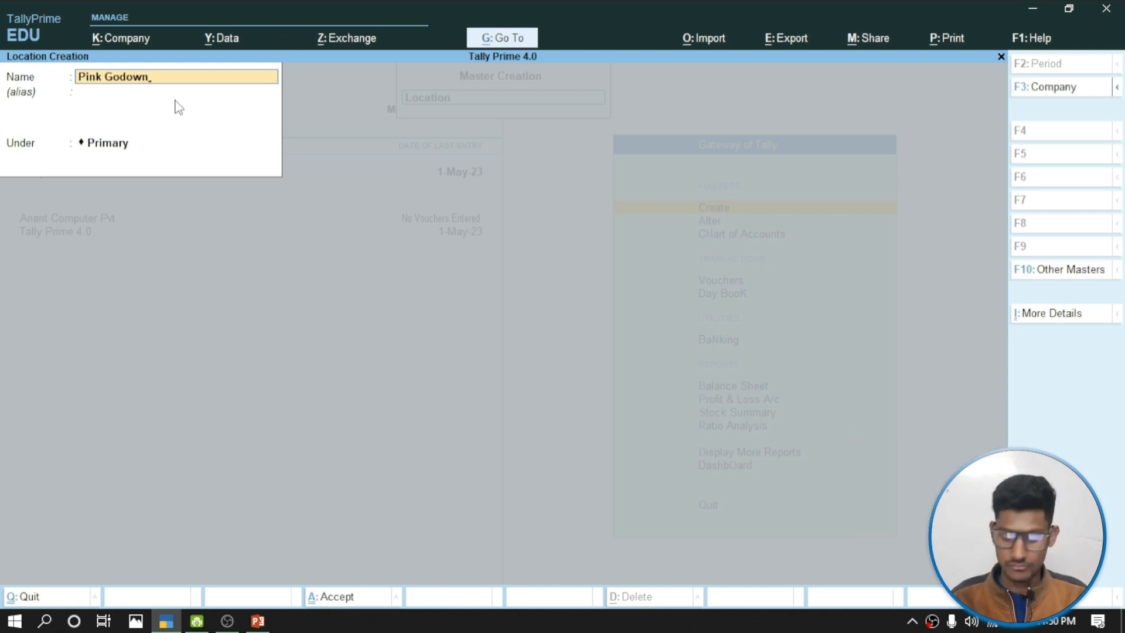
text(1)
key(Return)
key(Return)
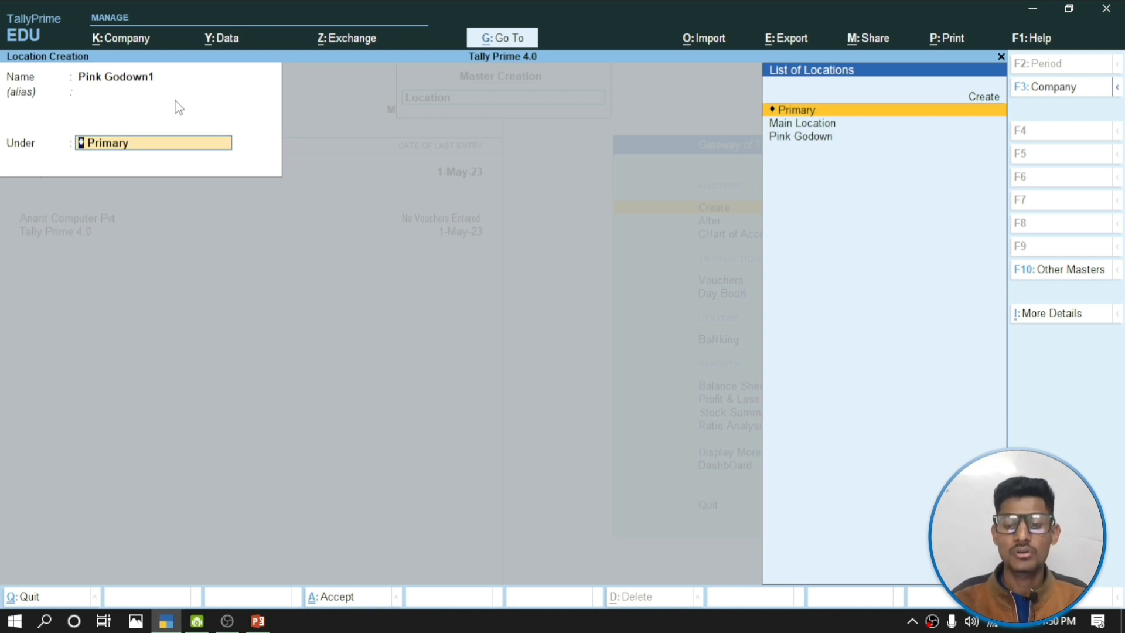
key(Down)
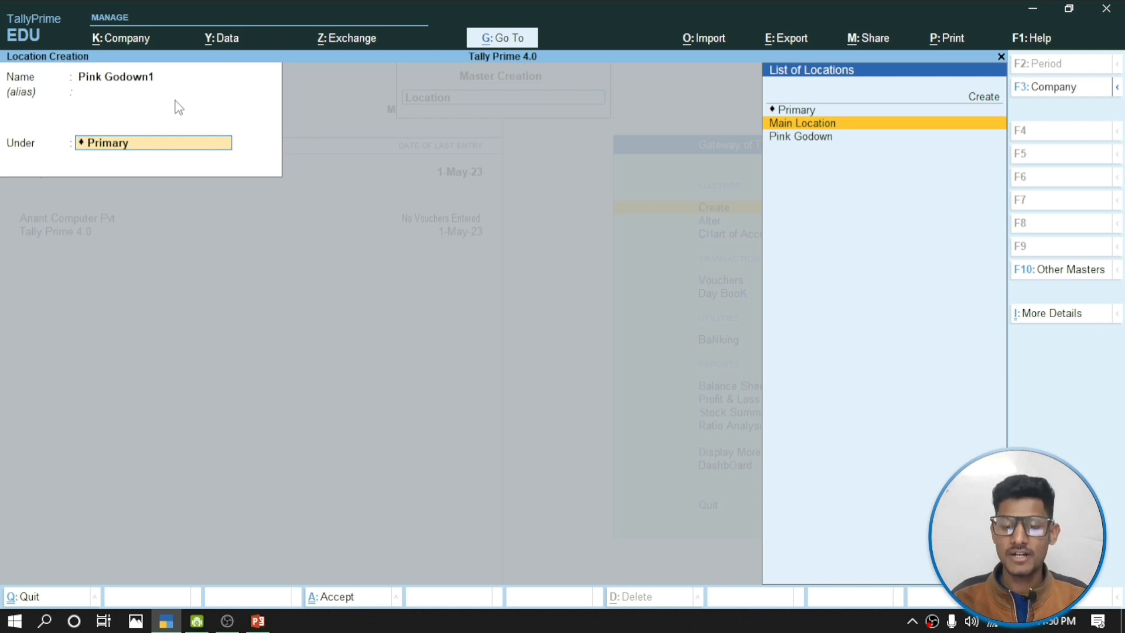
key(Down)
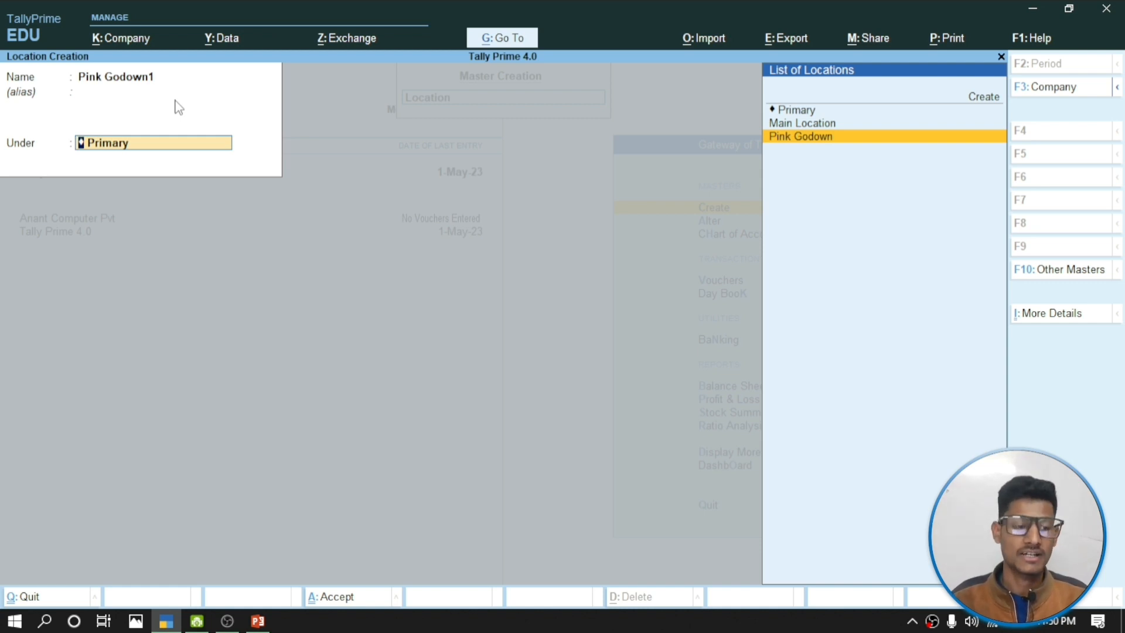
key(Up)
key(Up)
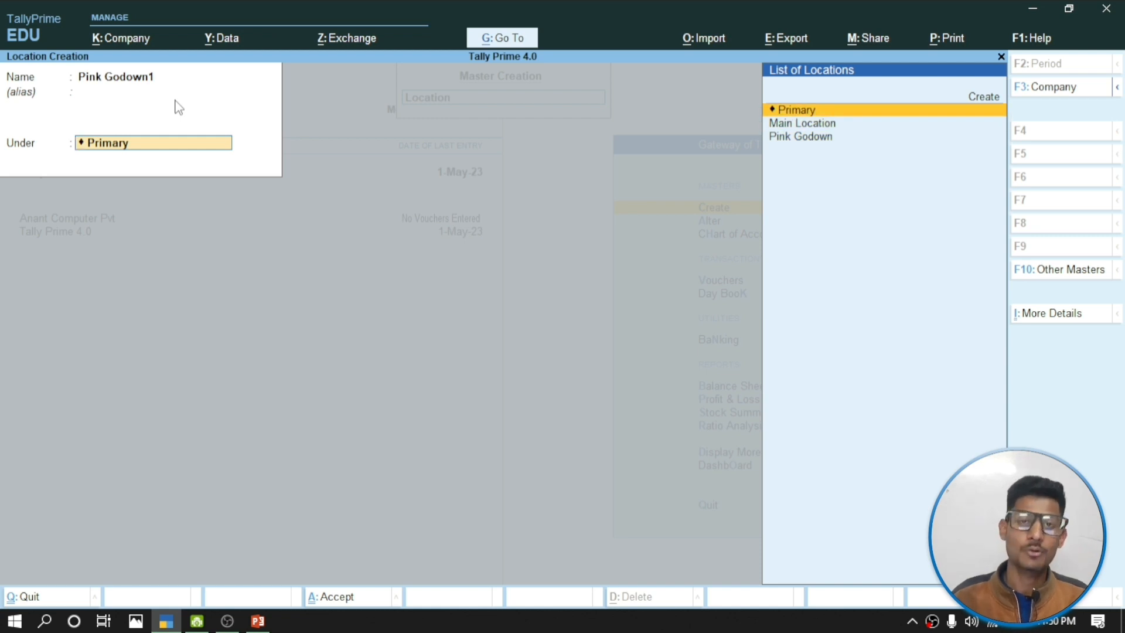
key(Down)
key(Up)
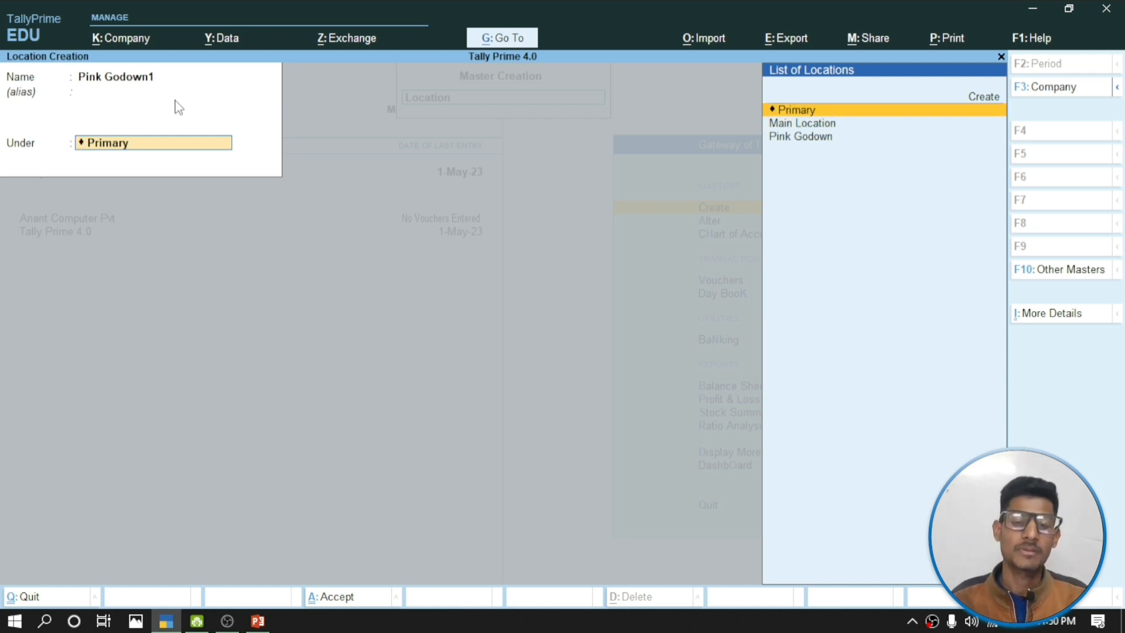
key(BackSpace)
key(Escape)
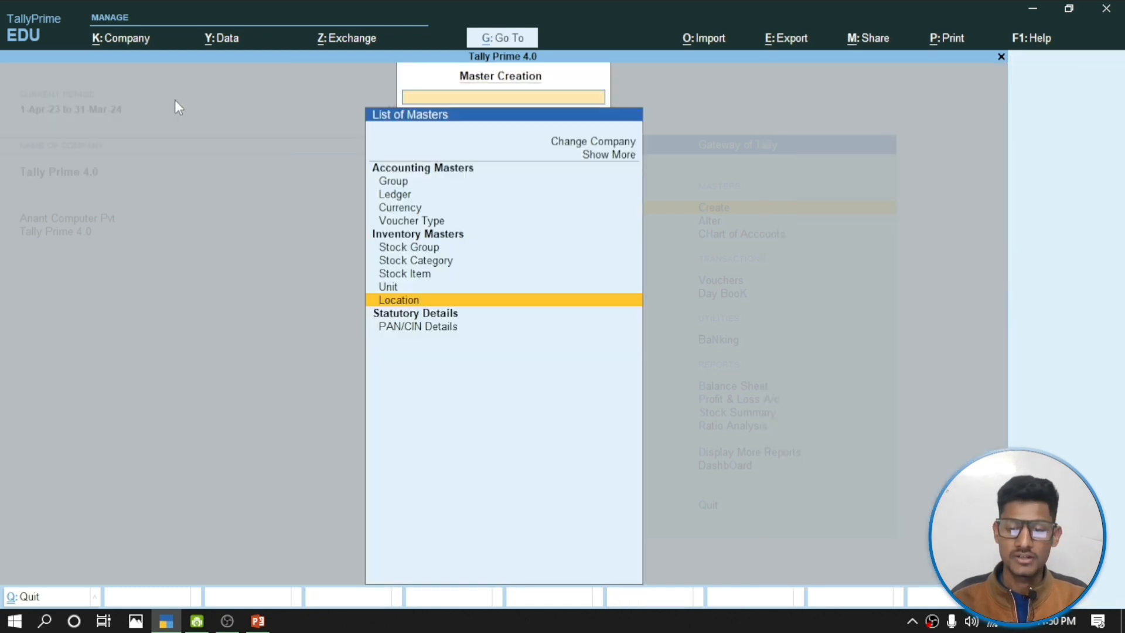
Leave master creation and open voucher entry with a new Stock Journal dated 1-May-23
key(Escape)
key(Down)
key(Down)
key(Down)
key(Down)
key(Up)
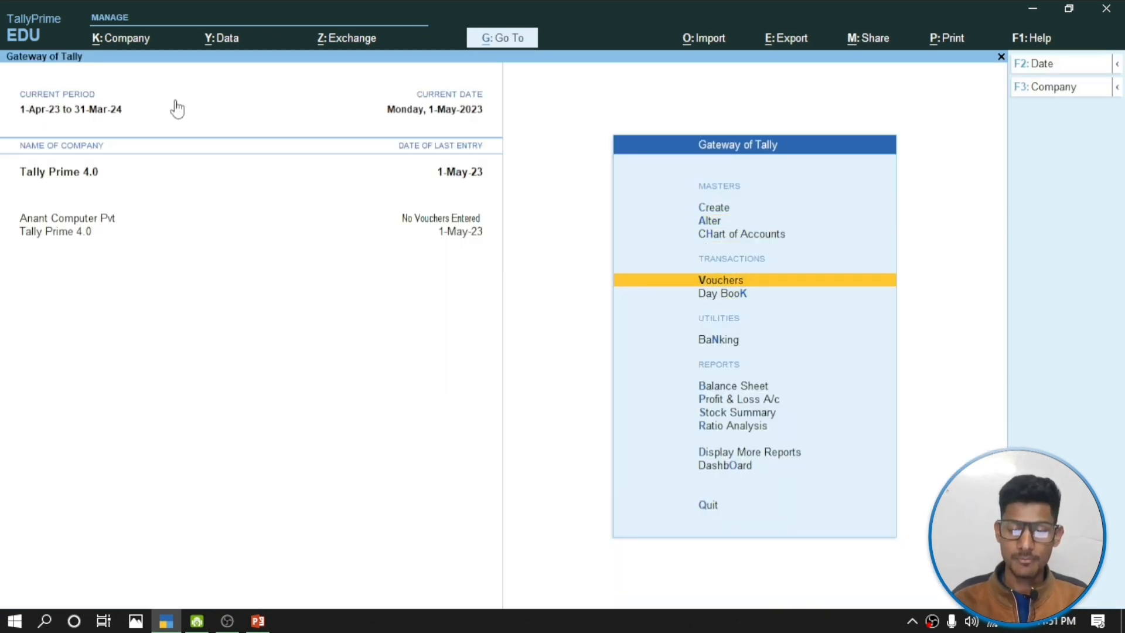
key(Return)
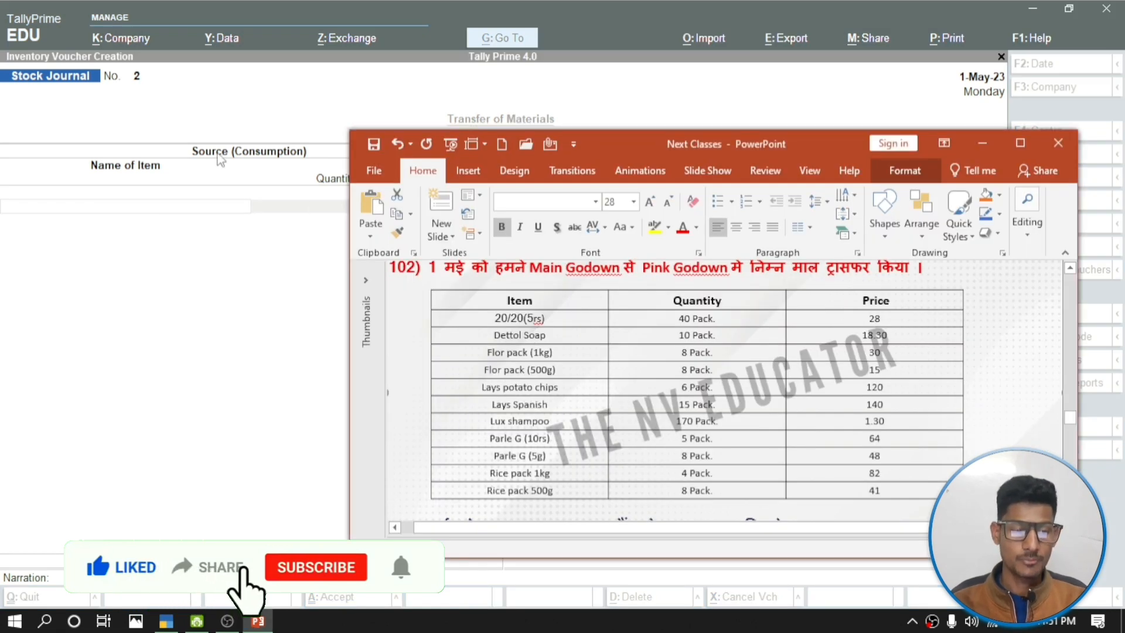
Enter 20/20(5rs) as the first source item from Main Location, with 40 pack at 28.00 per pack as in the PowerPoint exercise
click(168, 218)
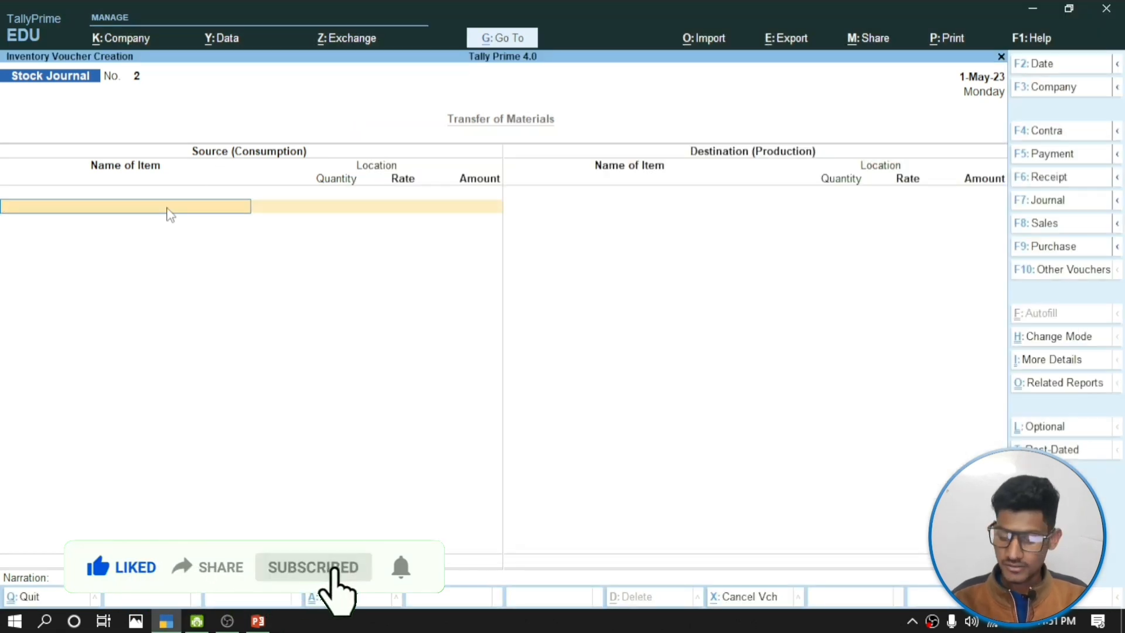
text(2020)
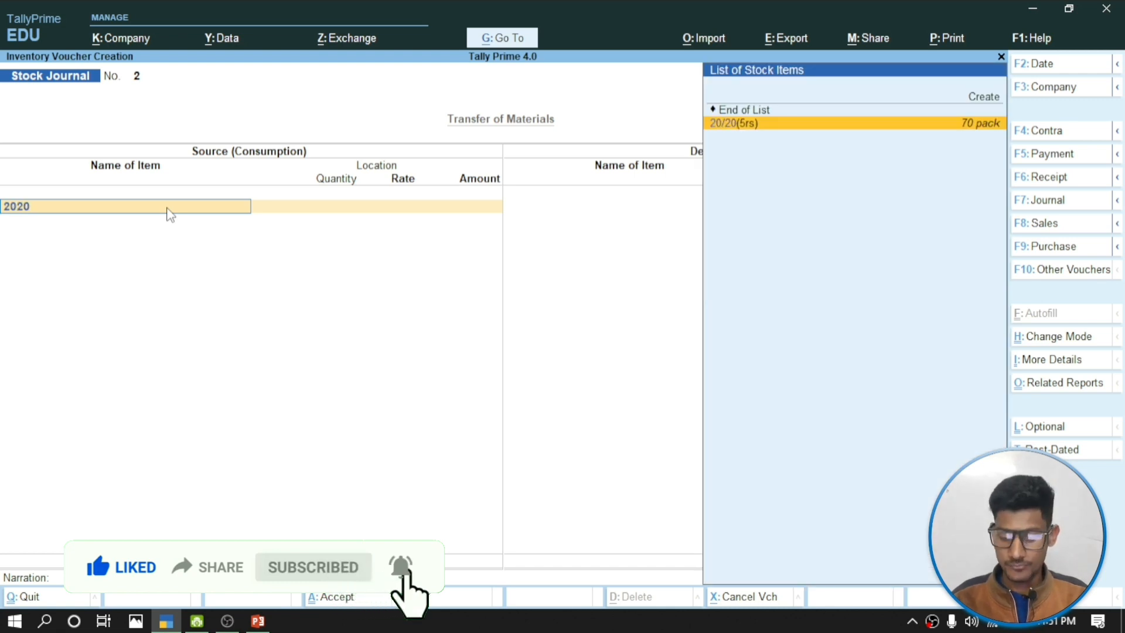
key(Return)
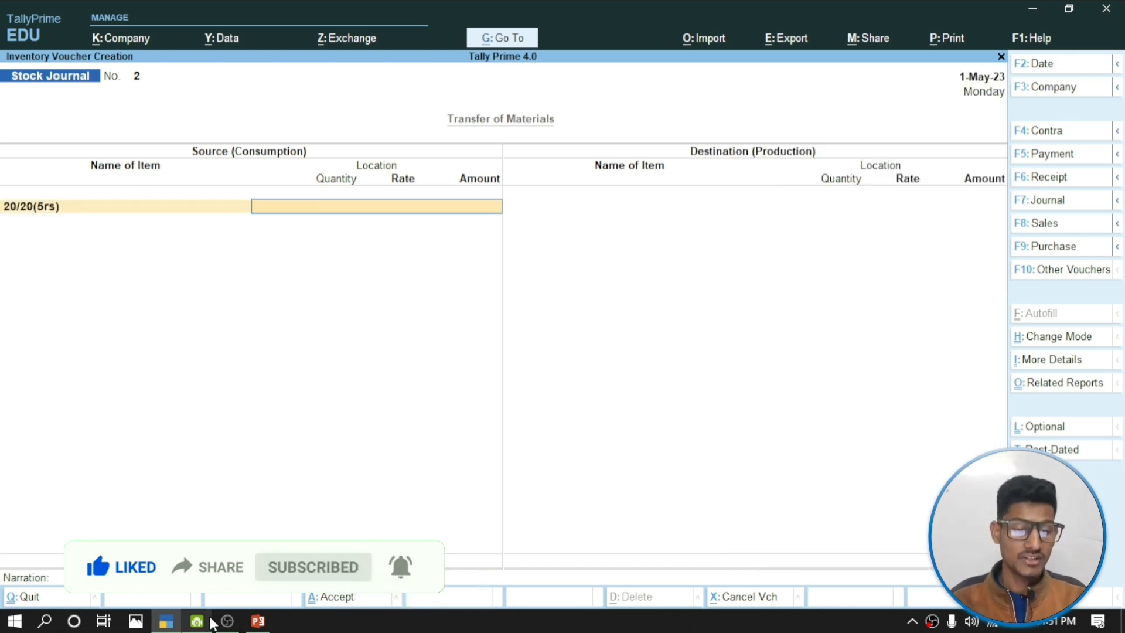
key(space)
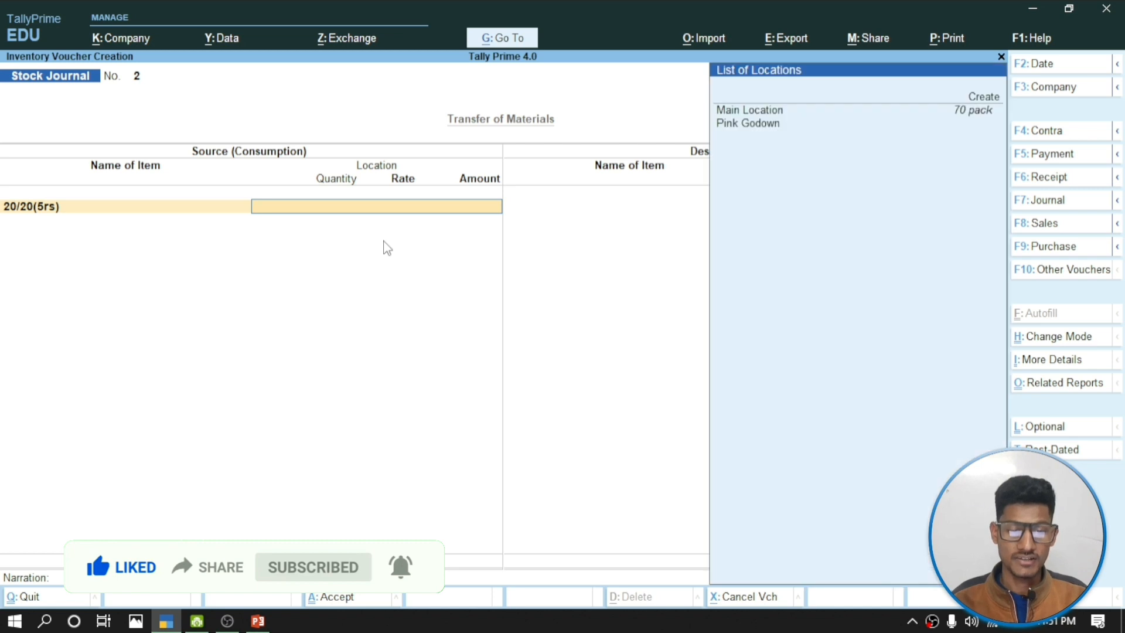
key(Down)
key(Down)
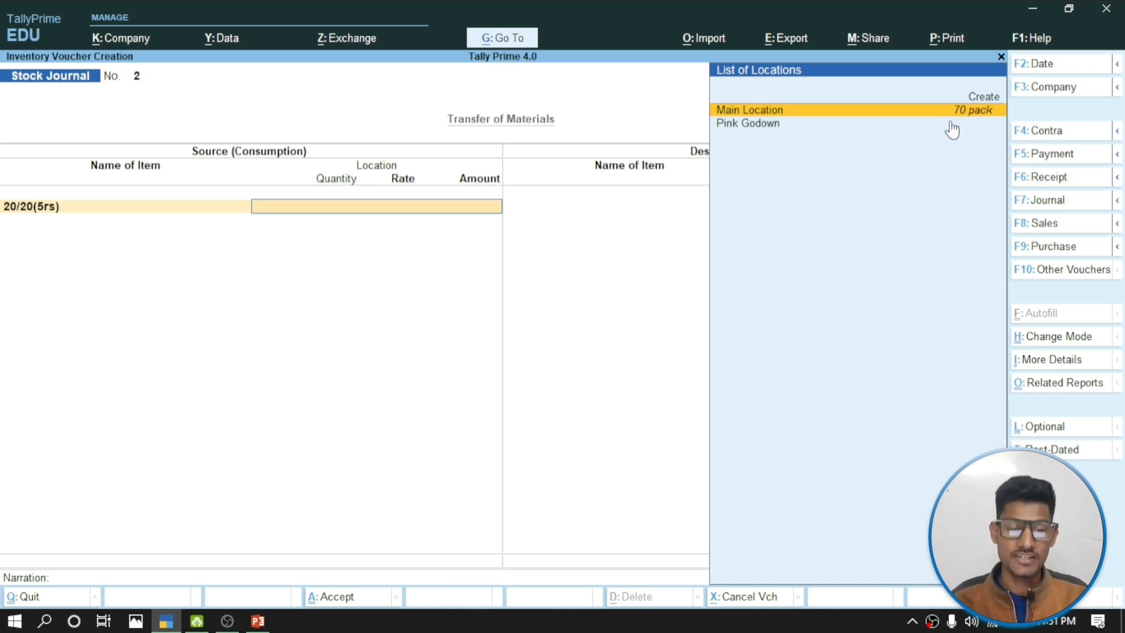
click(264, 623)
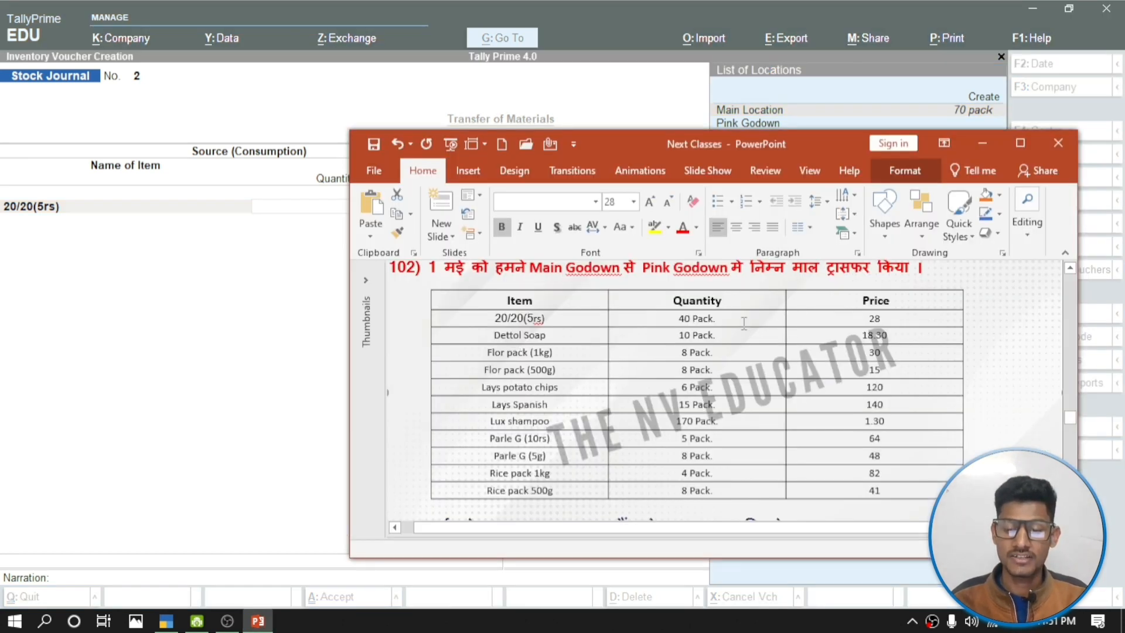
click(176, 306)
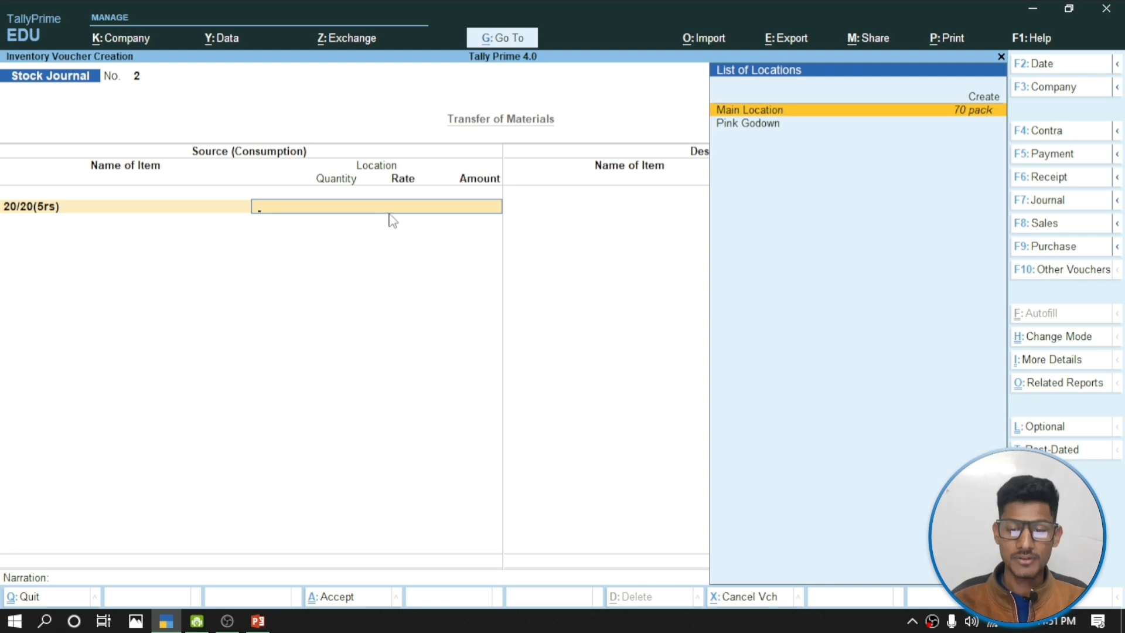
key(Return)
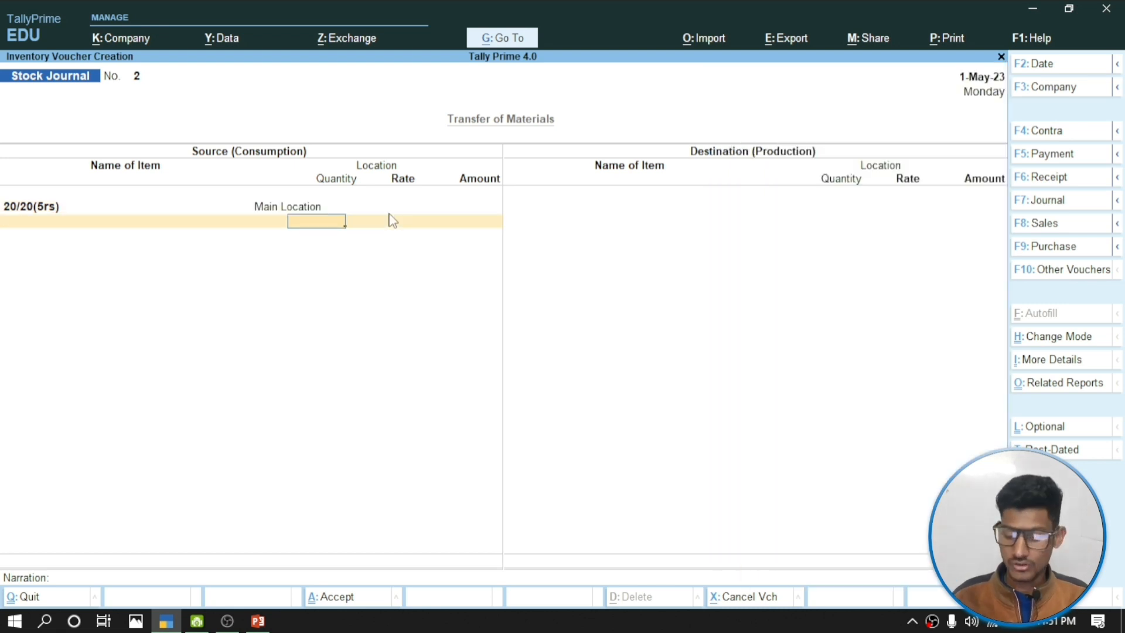
key(Return)
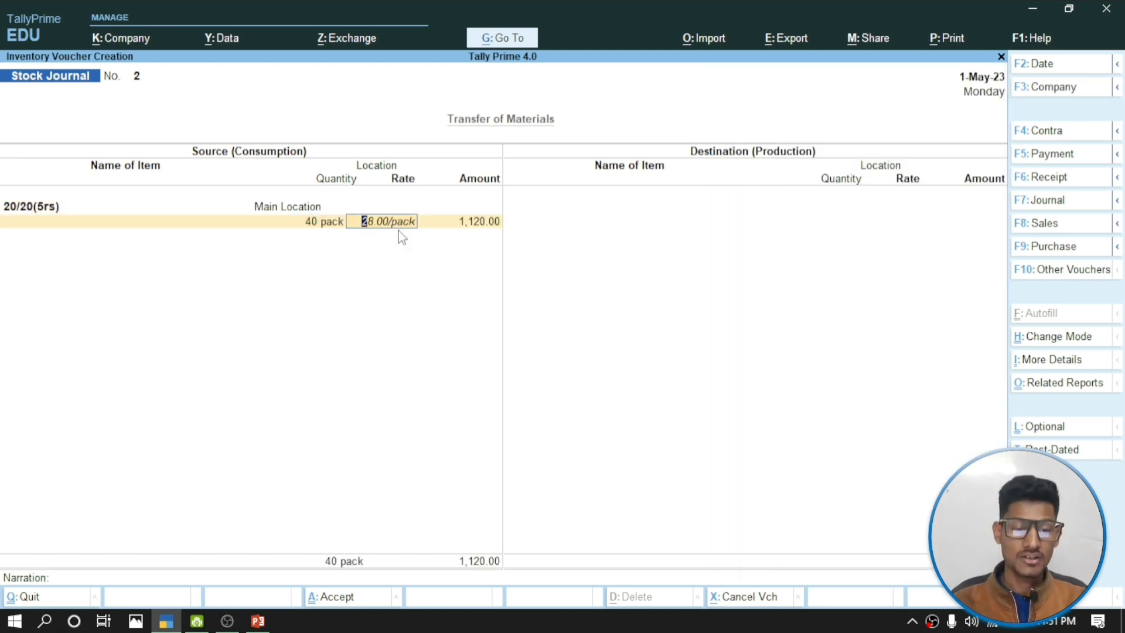
Check the next item of transaction 102 in PowerPoint and add Dettol Soap from Main Location to the source side
key(alt+Tab)
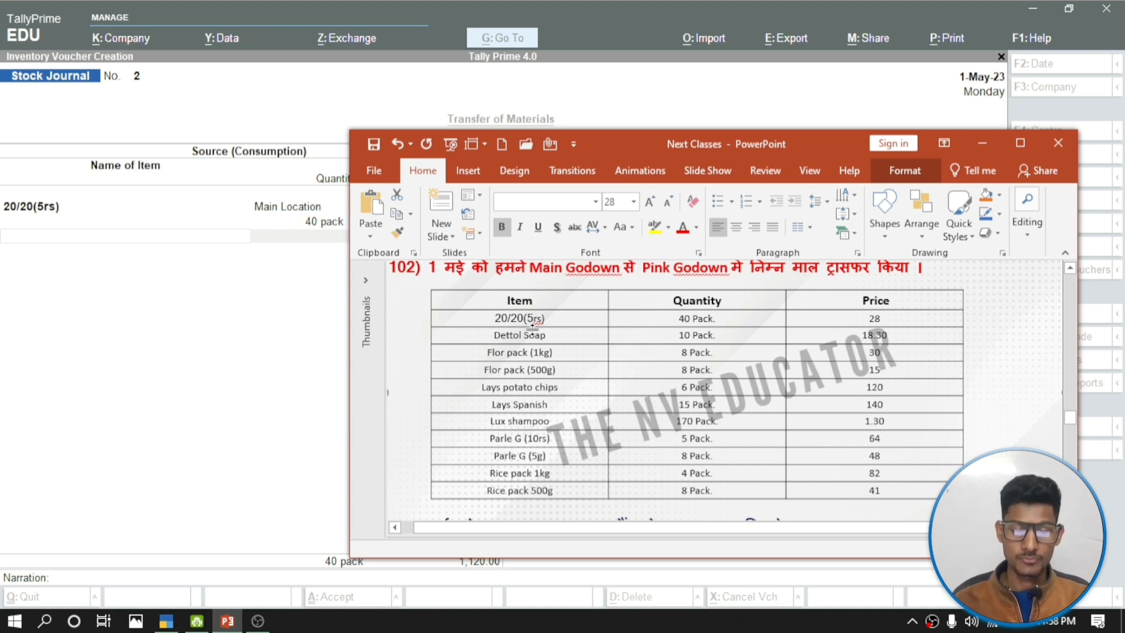
click(275, 310)
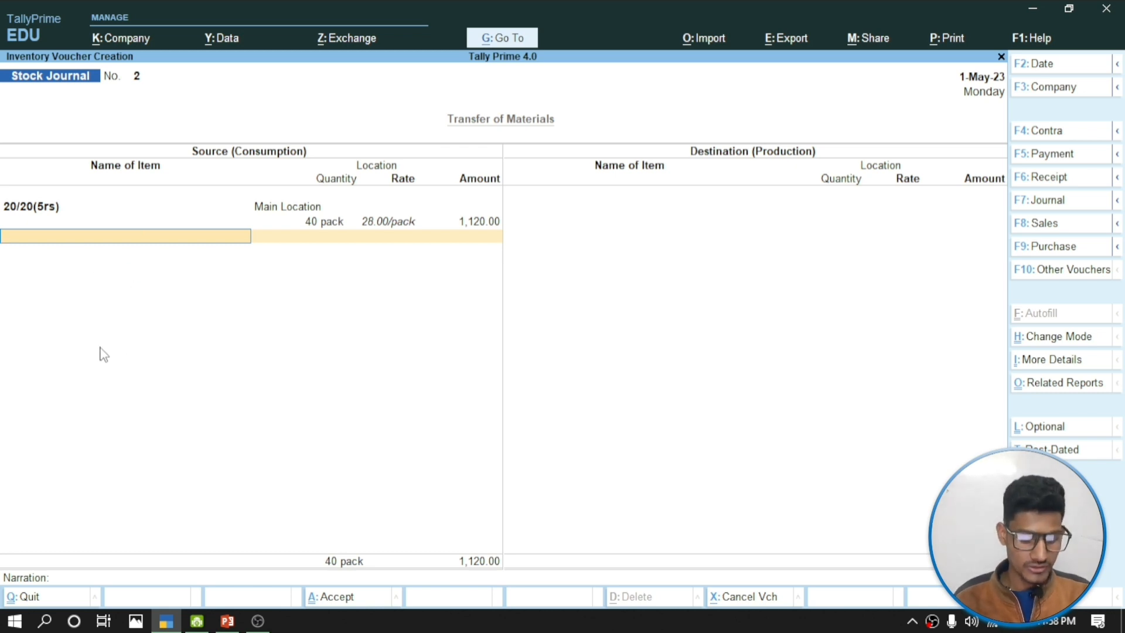
text(De)
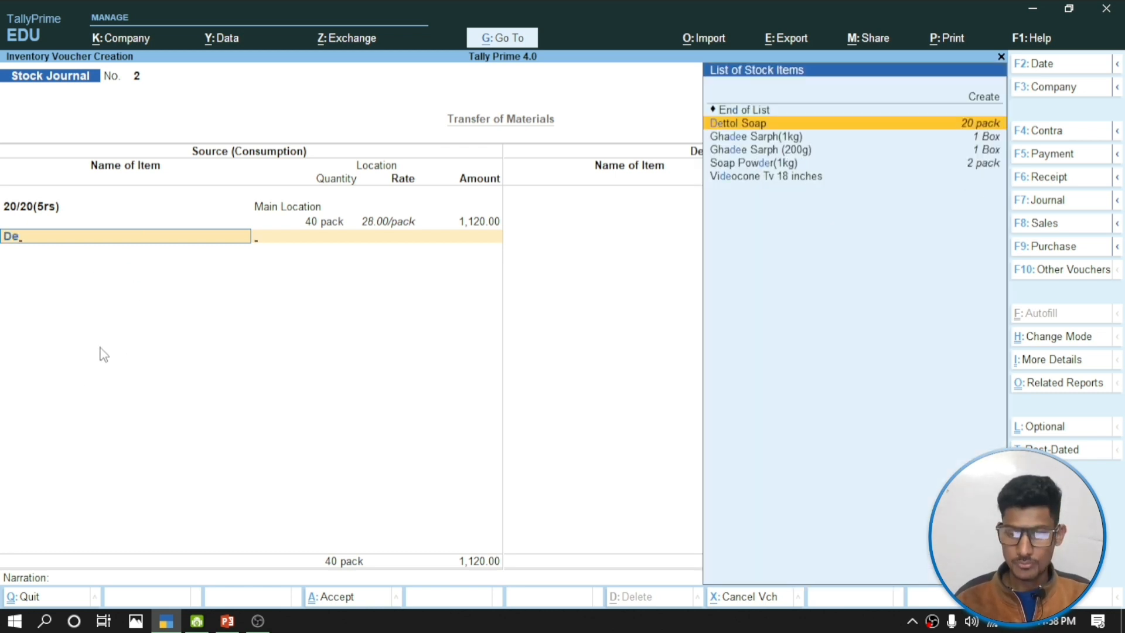
key(Return)
text(M)
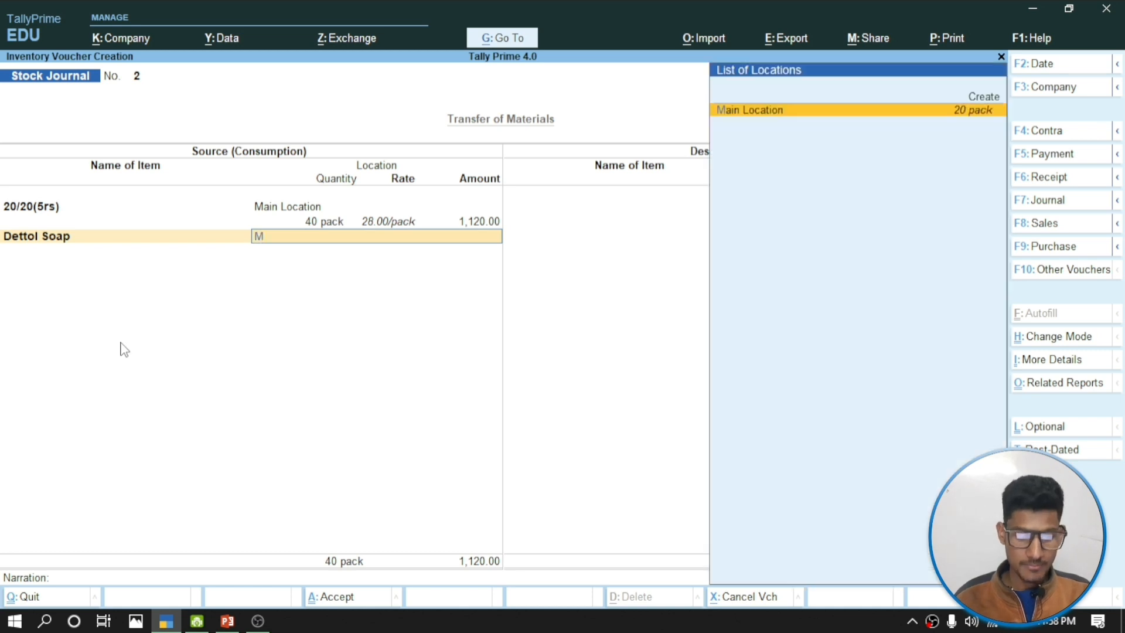
text(a)
key(Return)
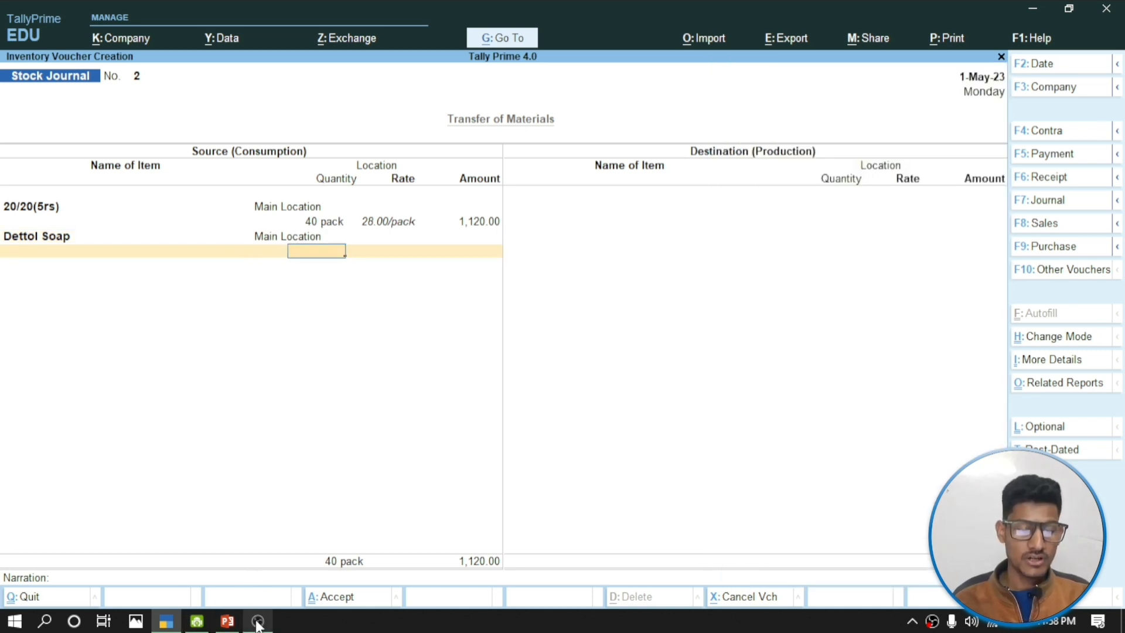
Check the Dettol Soap row in PowerPoint and enter 10 pack at 18.30 per pack for it in the stock journal
mouse_move(226, 612)
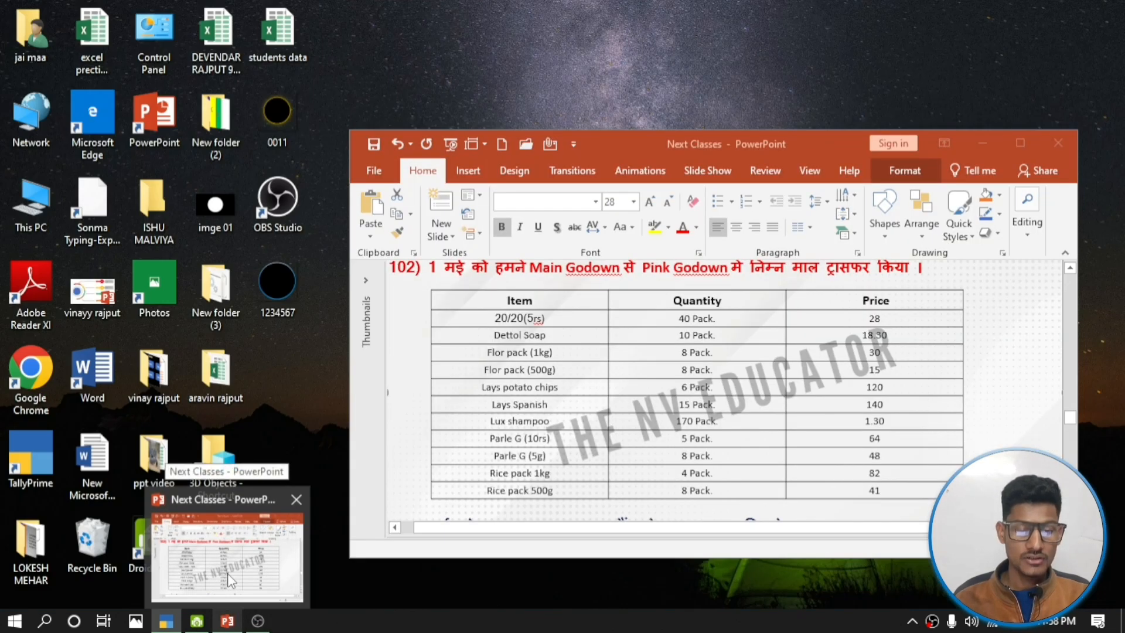
click(230, 580)
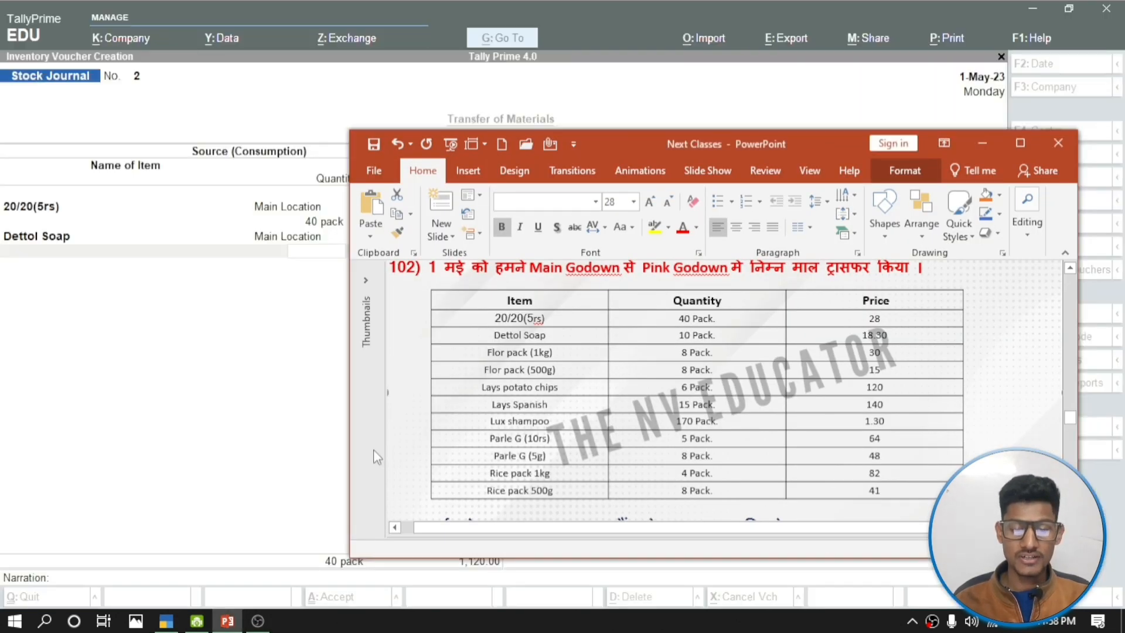
click(328, 363)
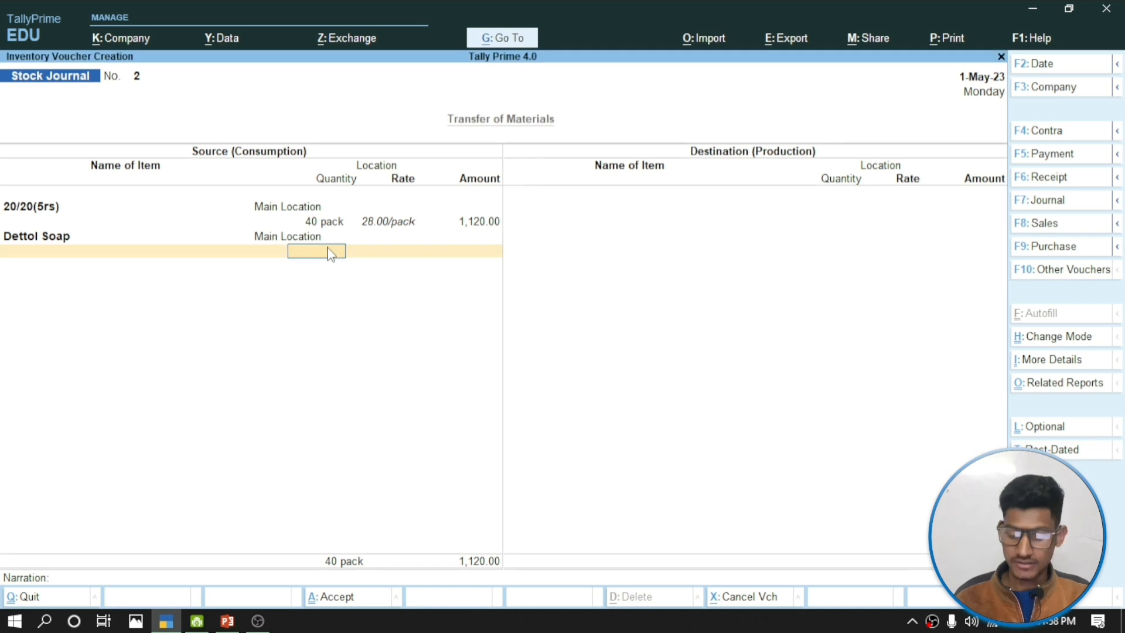
key(Return)
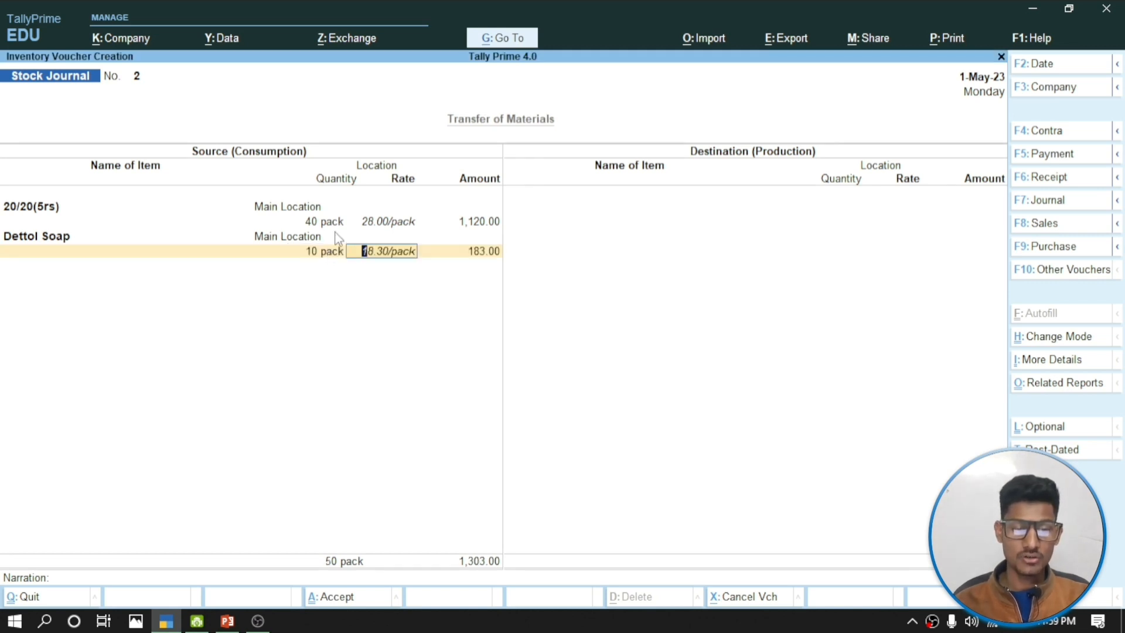
key(Return)
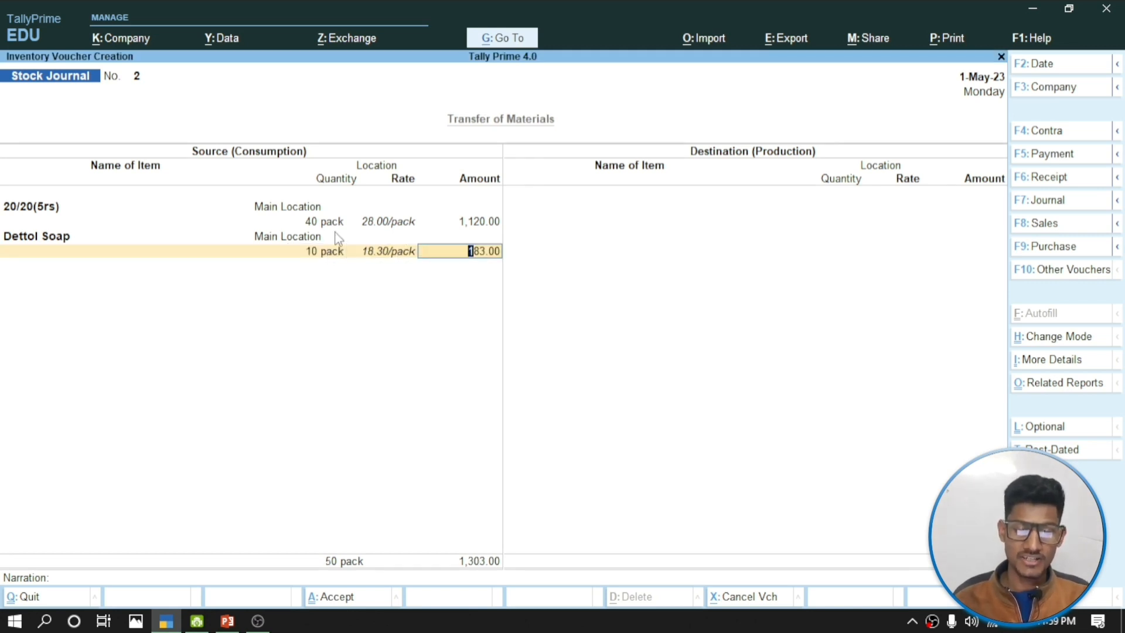
key(Return)
Check the next item of transaction 102 in PowerPoint and add Flour Pack(1kg) from Main Location to the source side
key(alt+Tab)
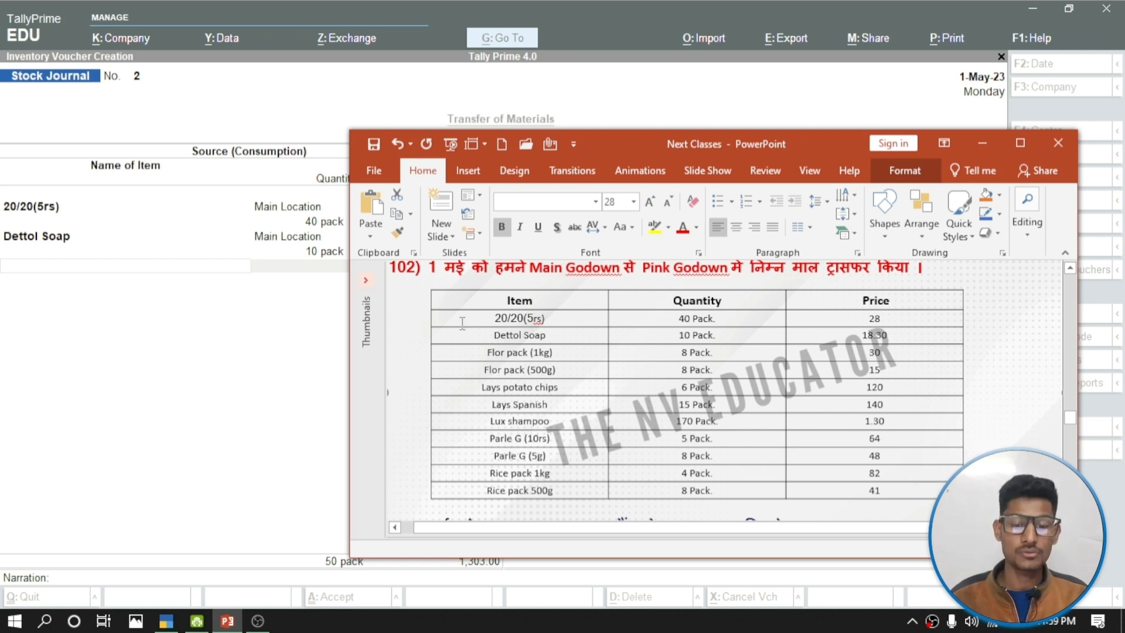
click(170, 269)
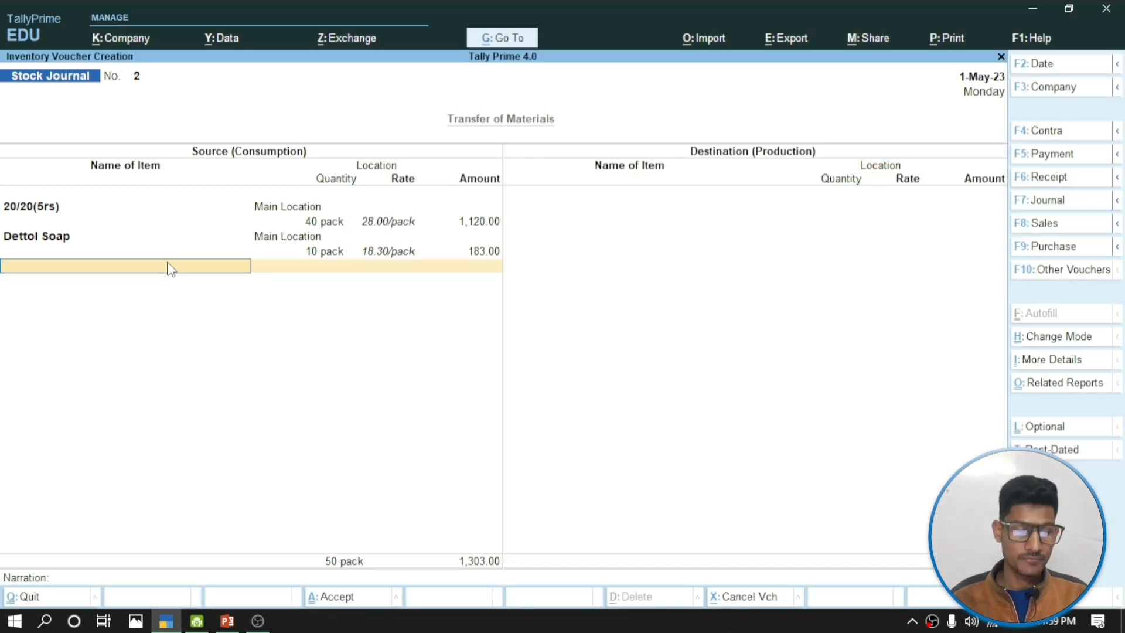
text(Flo)
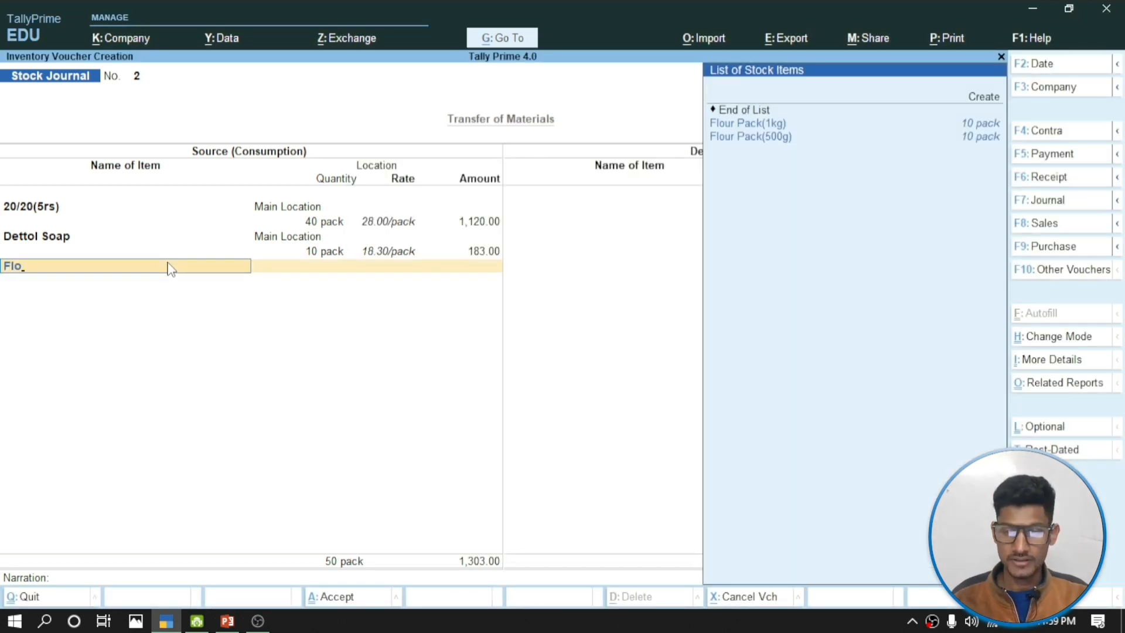
key(Return)
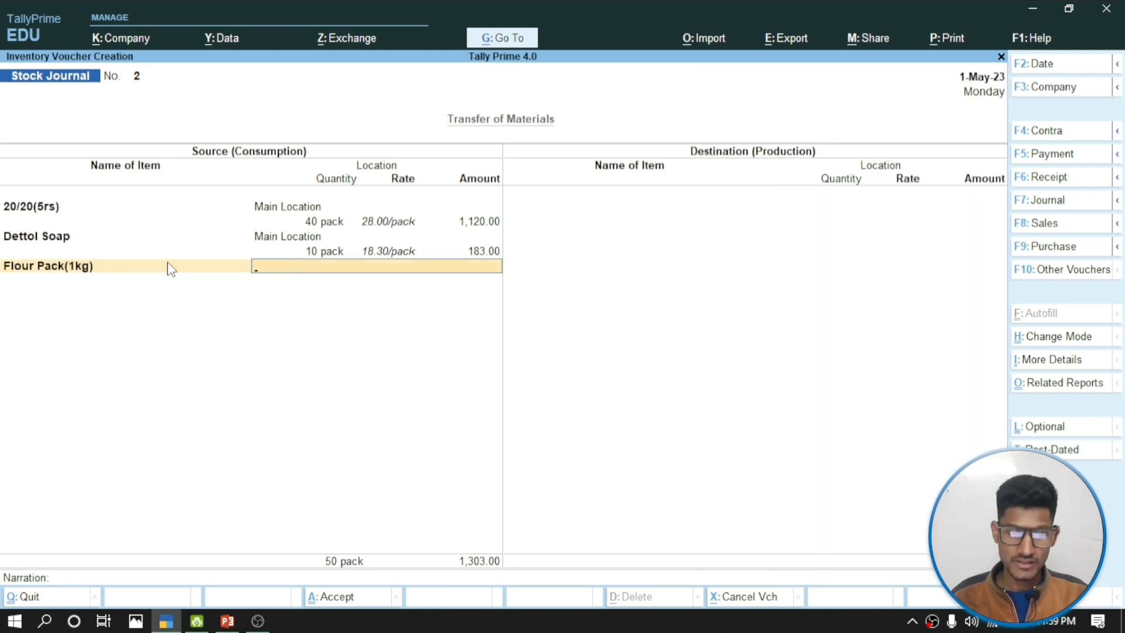
text(Ma)
key(Return)
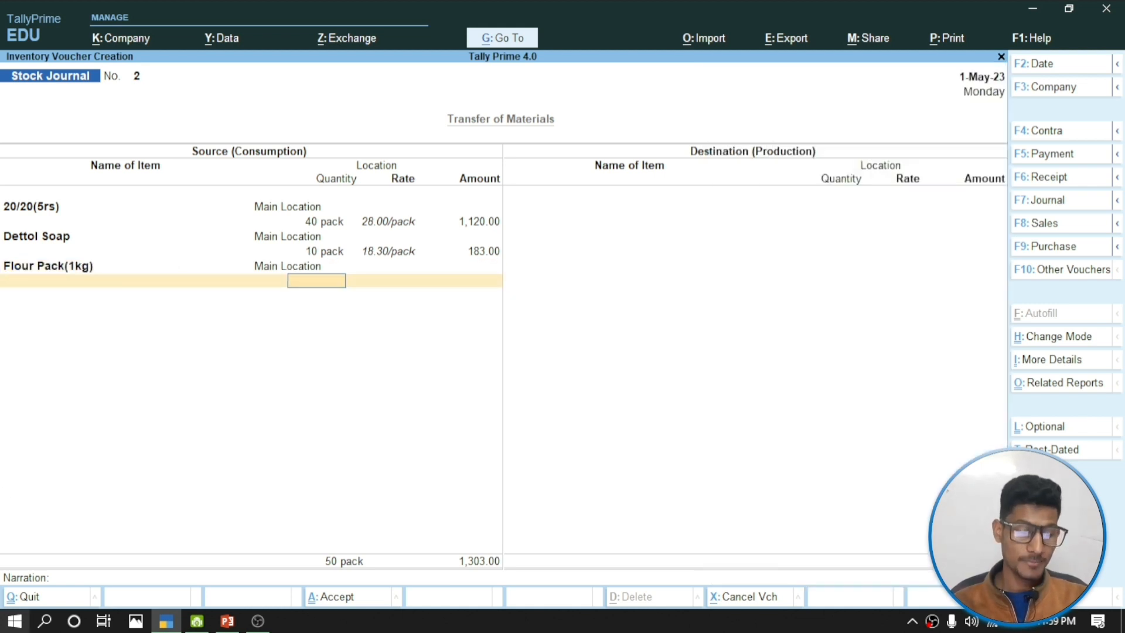
Check the 1 kg flour row in PowerPoint and enter 8 pack at 30.00 per pack for Flour Pack(1kg)
click(227, 623)
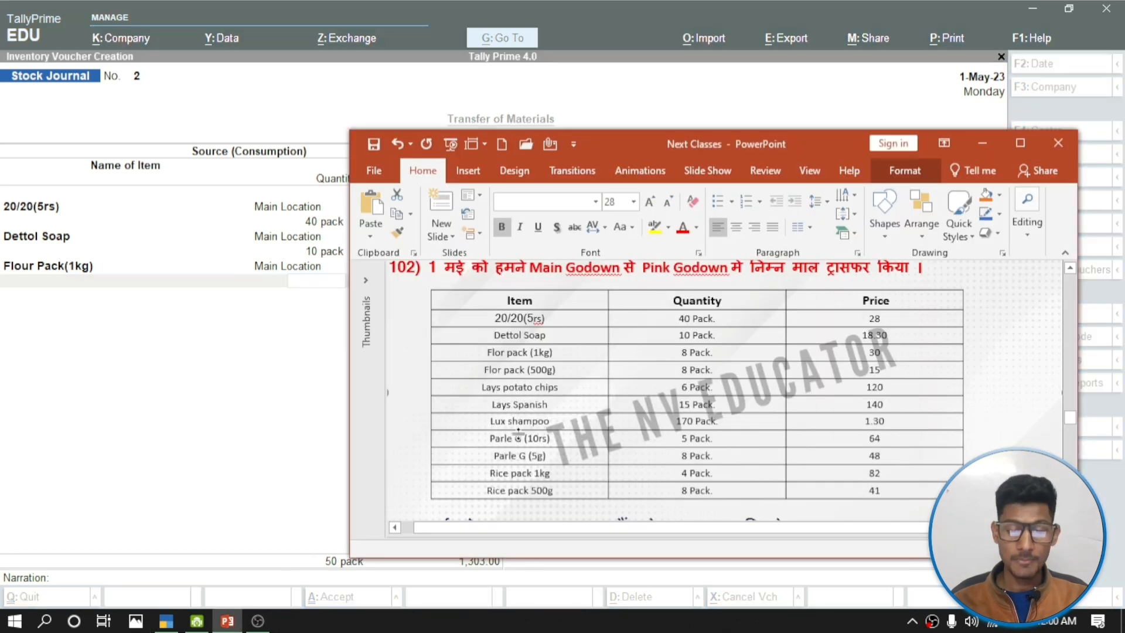
click(228, 379)
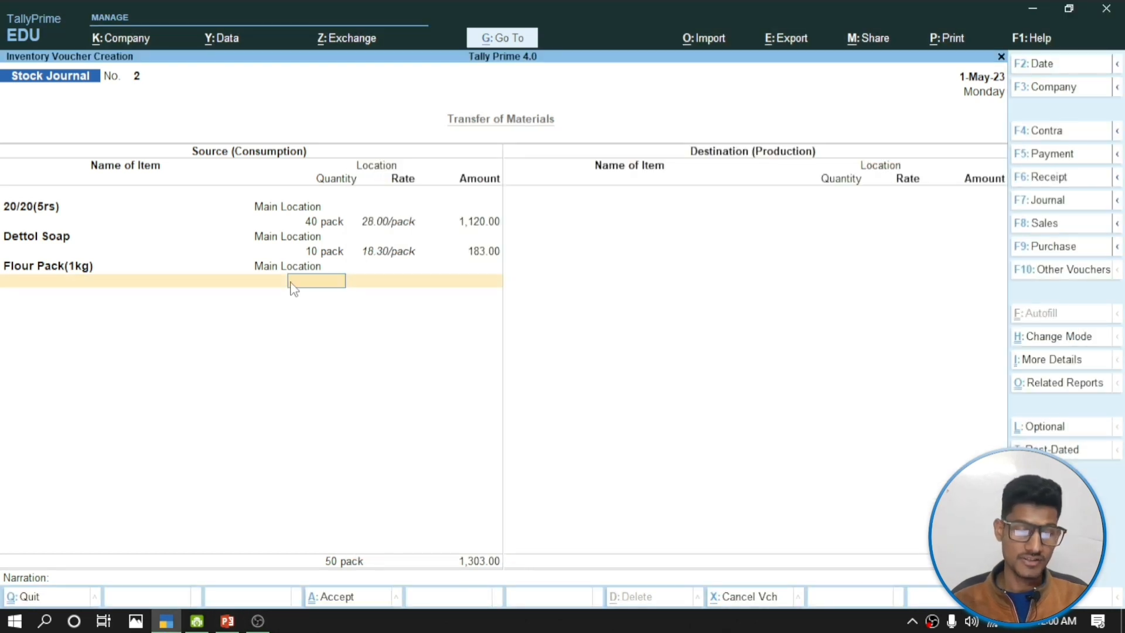
key(Return)
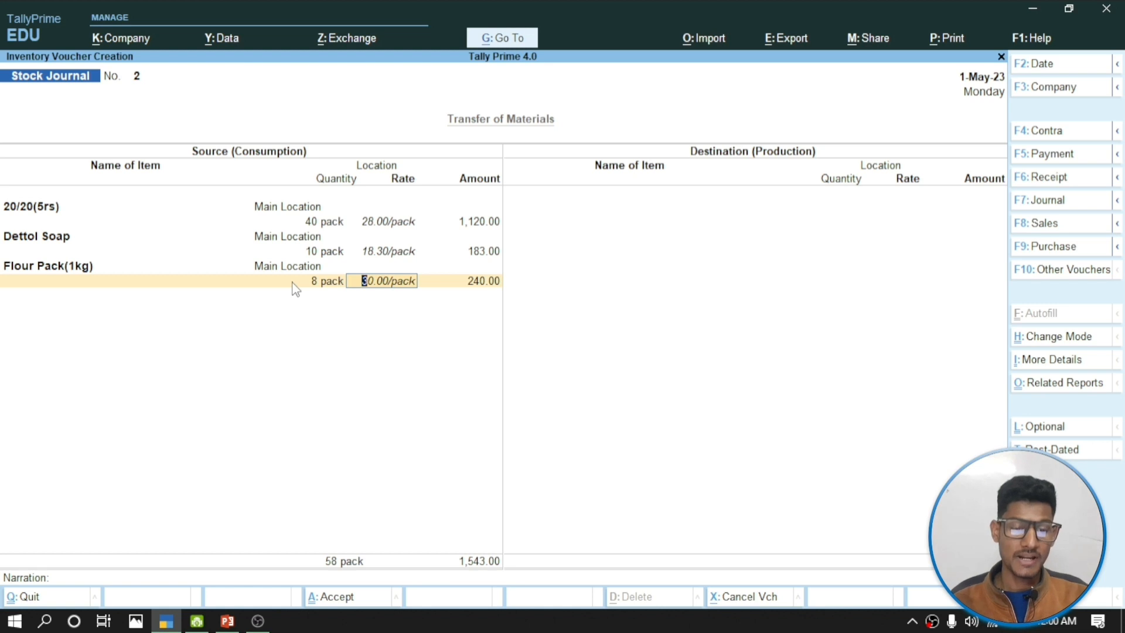
click(226, 623)
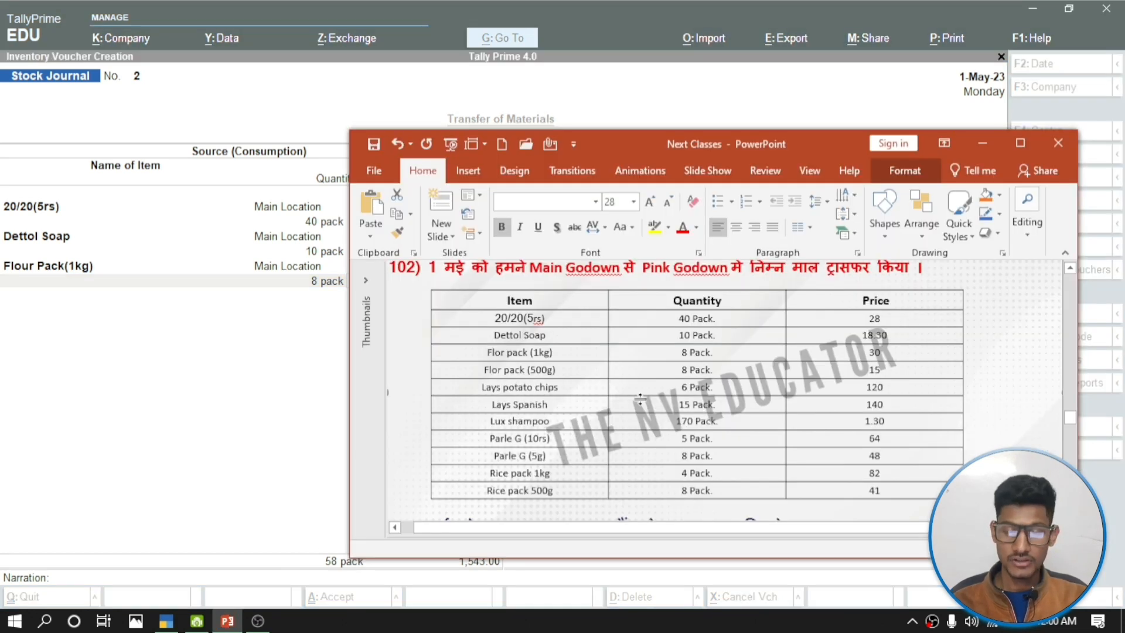
click(264, 385)
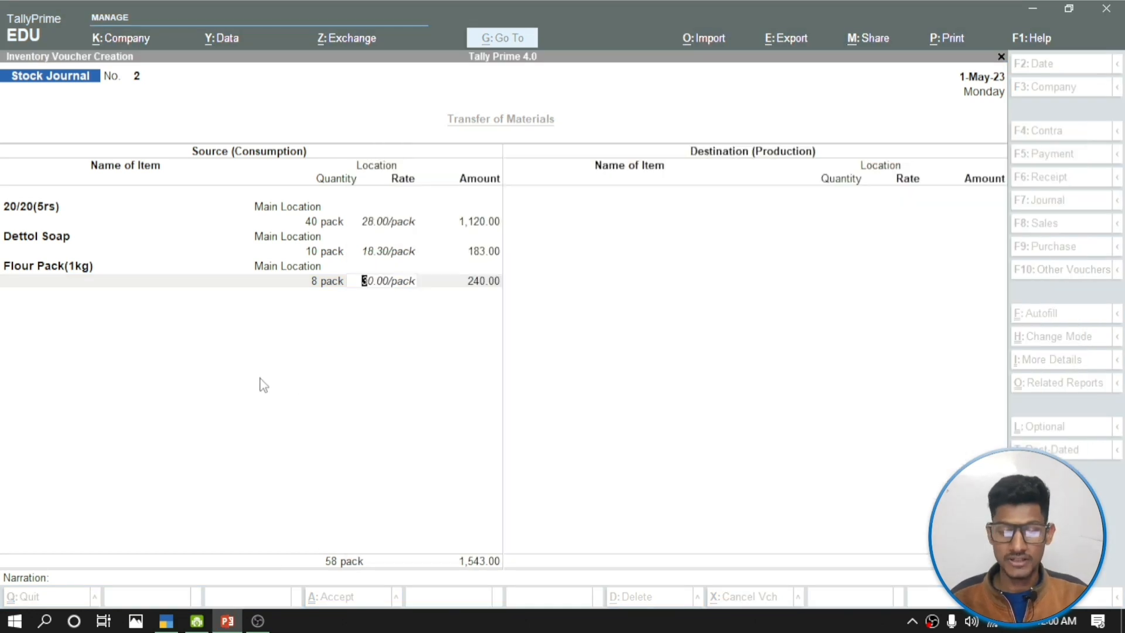
key(Return)
key(Return)
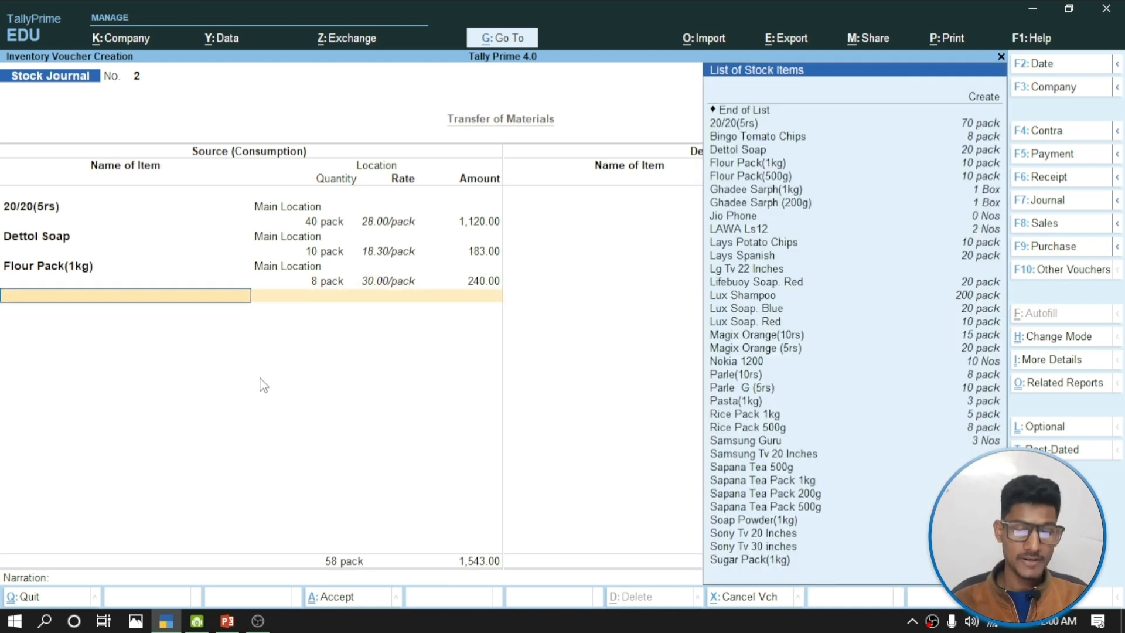
Add Flour Pack(500g) from Main Location as a source item with 8 pack at 15.00 per pack, following the PowerPoint table
text(Flo)
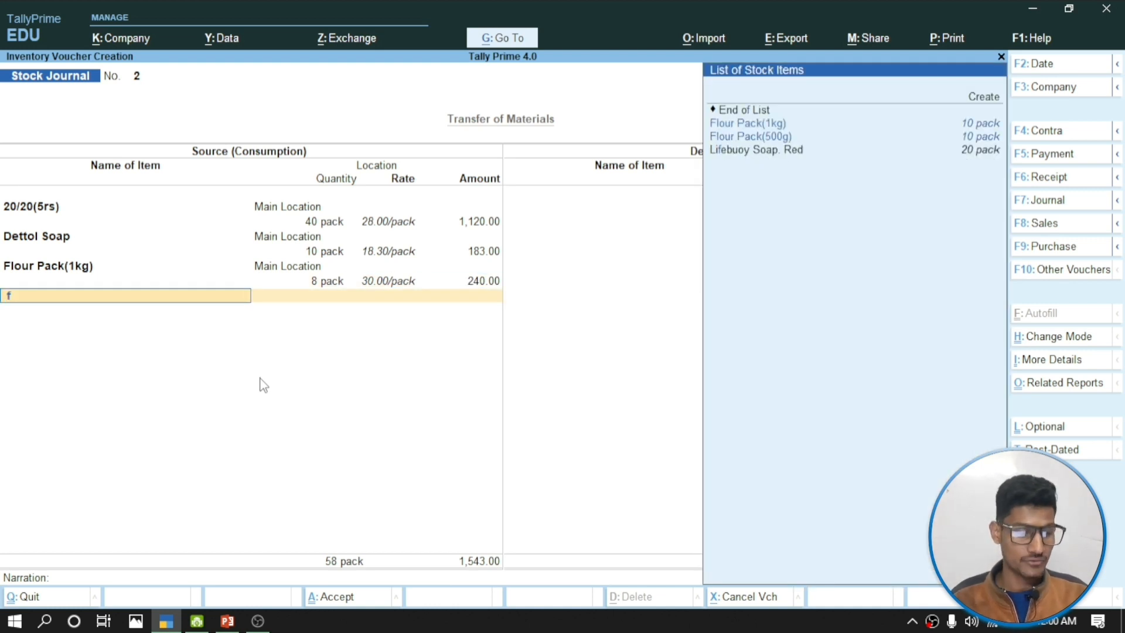
key(Down)
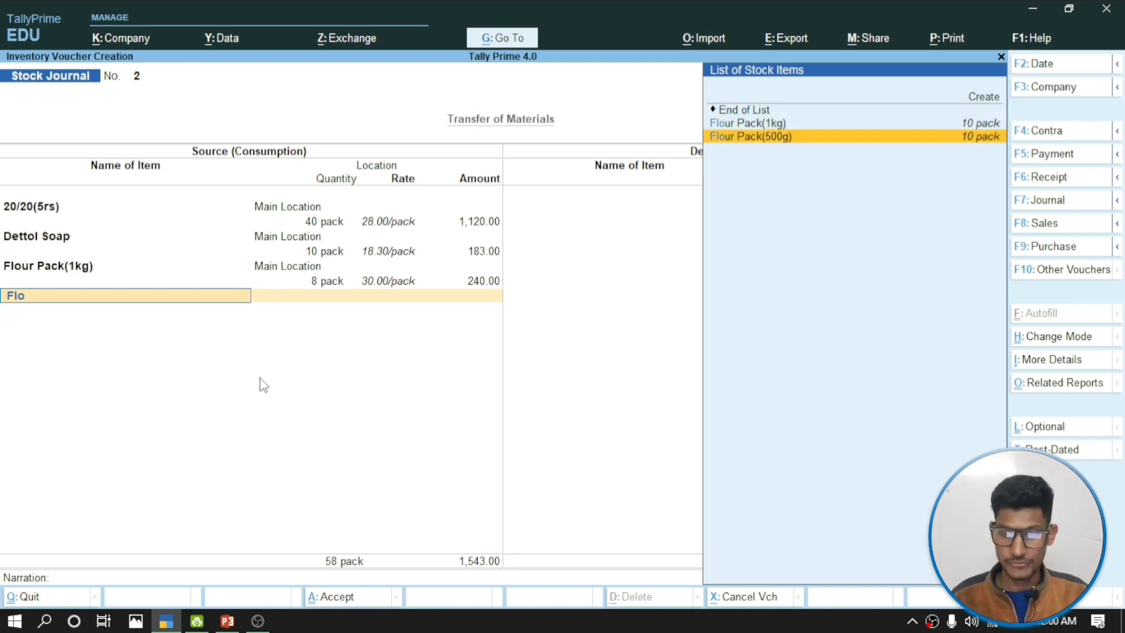
key(Return)
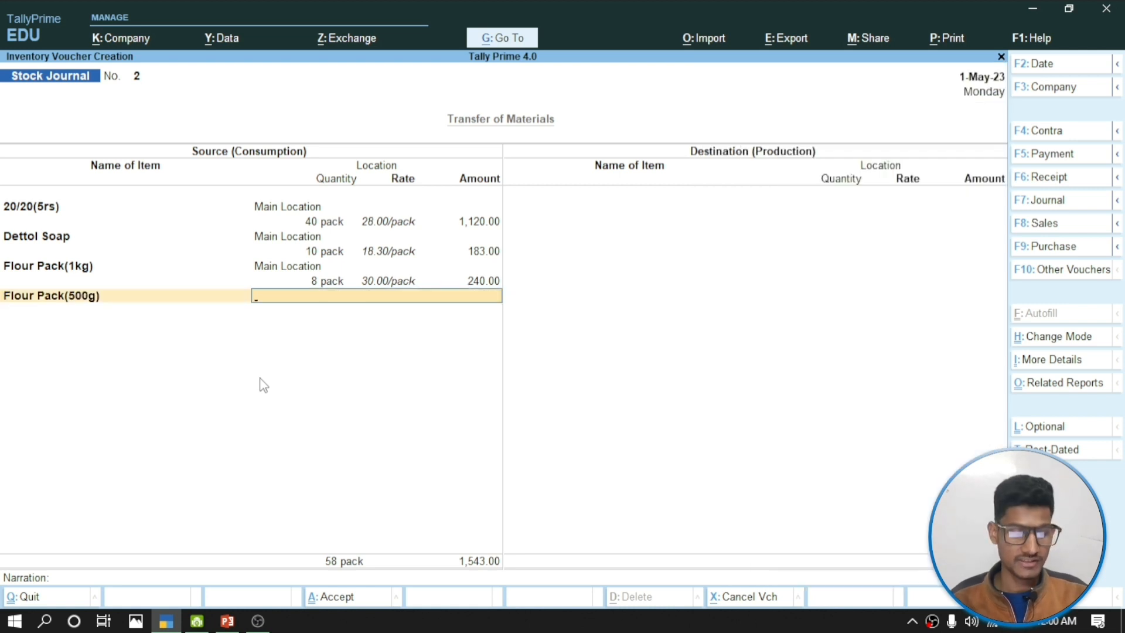
click(231, 616)
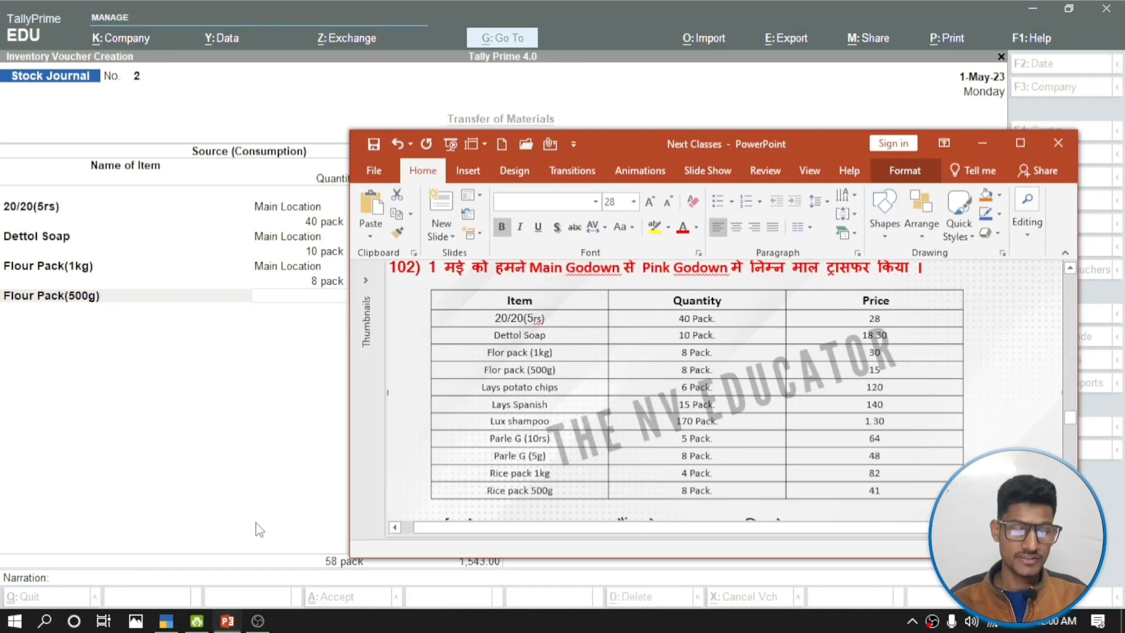
click(309, 339)
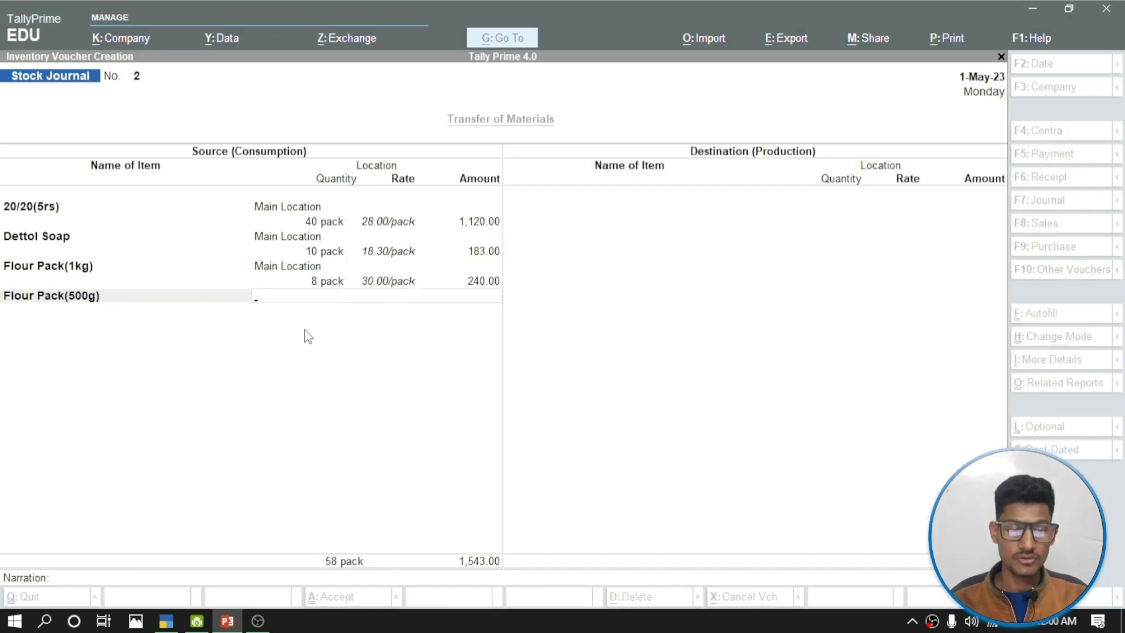
text(Mai)
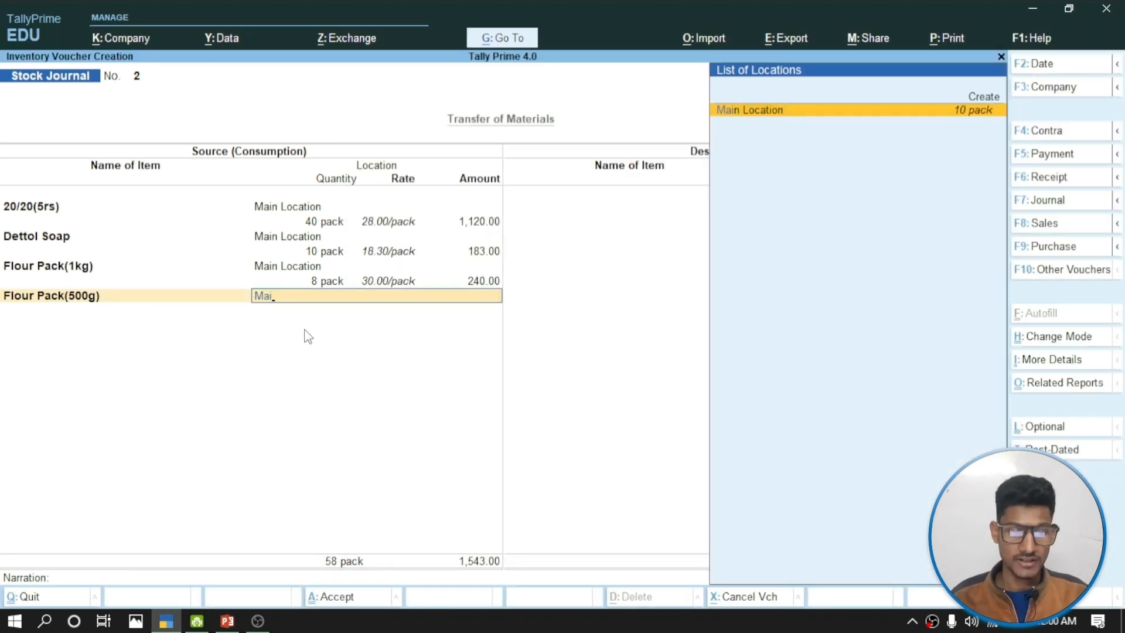
key(Return)
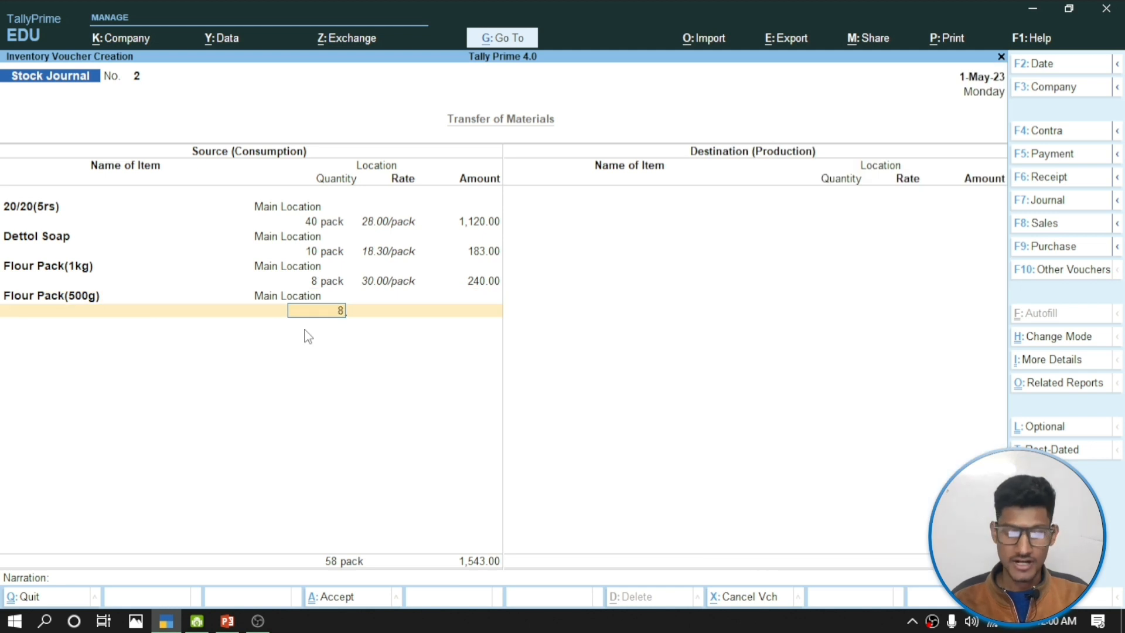
text(8)
key(Return)
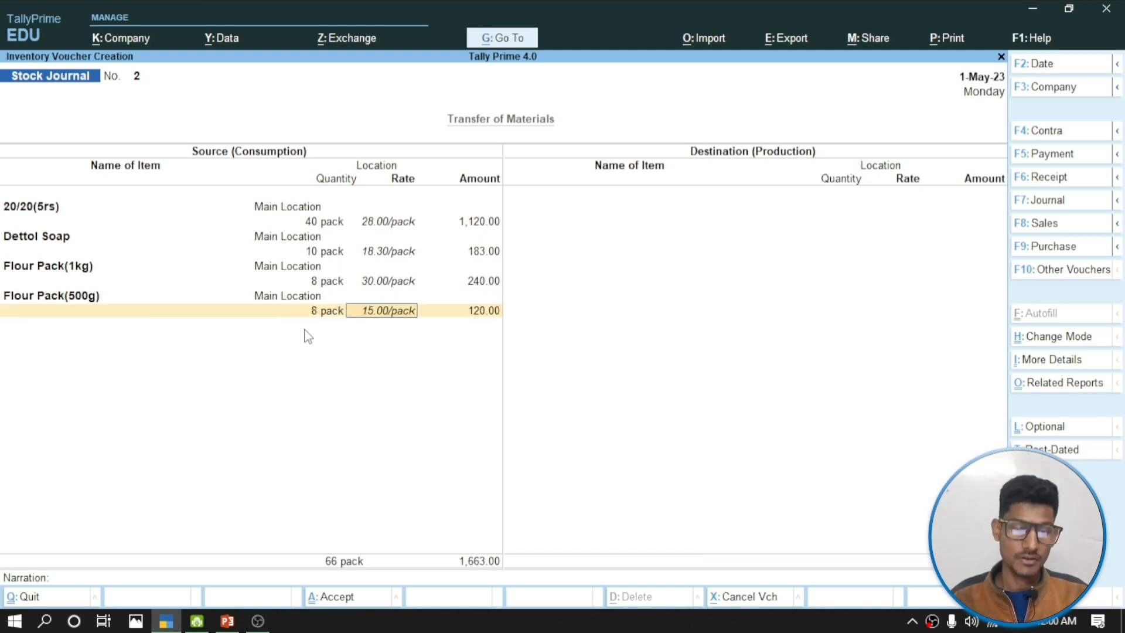
key(Return)
key(Return)
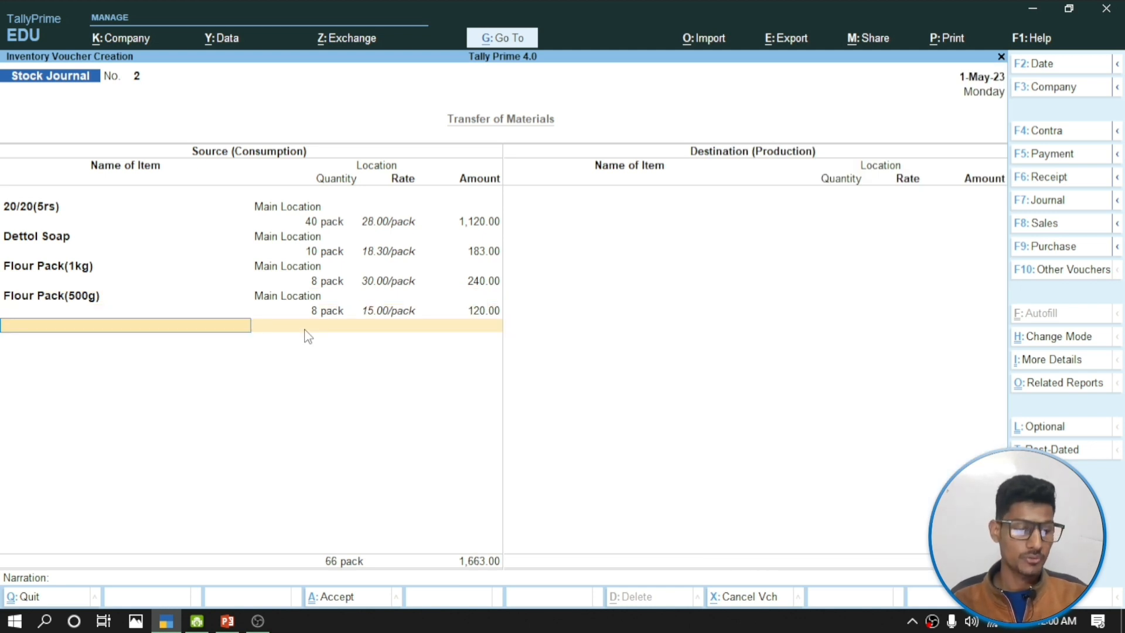
Look up the item after the 500 g flour in PowerPoint and add Lays Potato Chips from Main Location as a source item
click(227, 621)
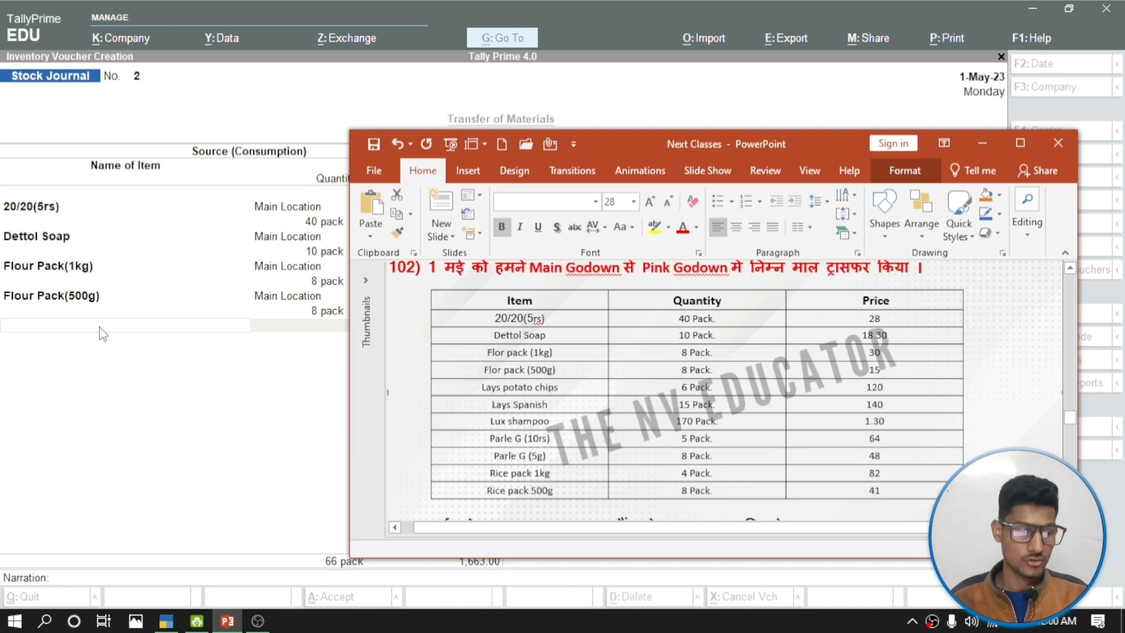
click(84, 331)
text(l)
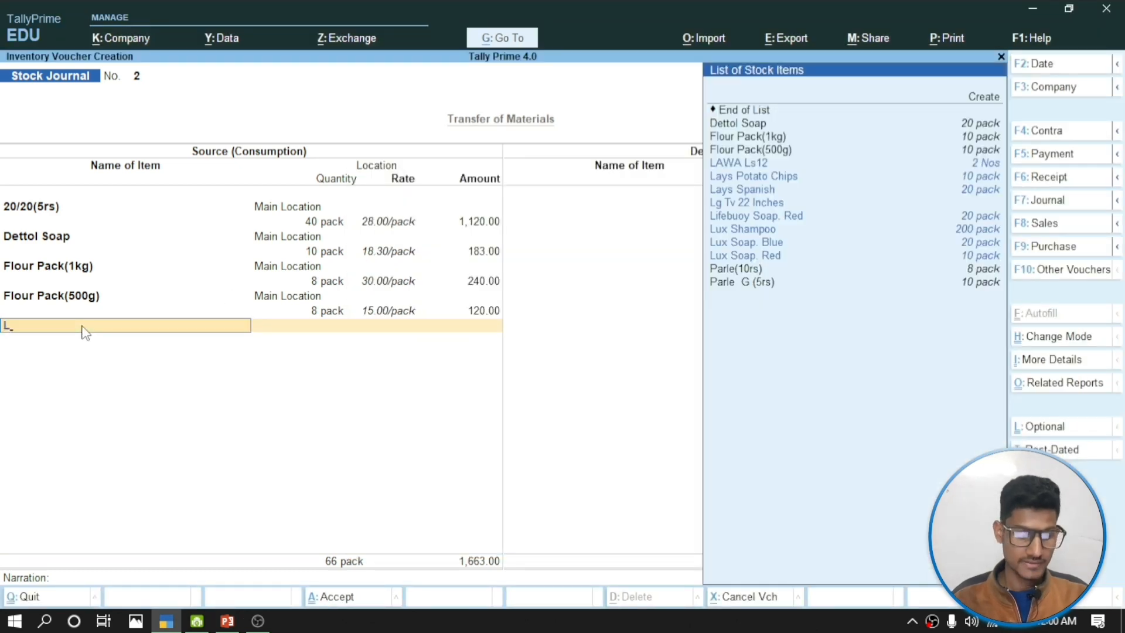
key(Down)
key(Down)
key(Down)
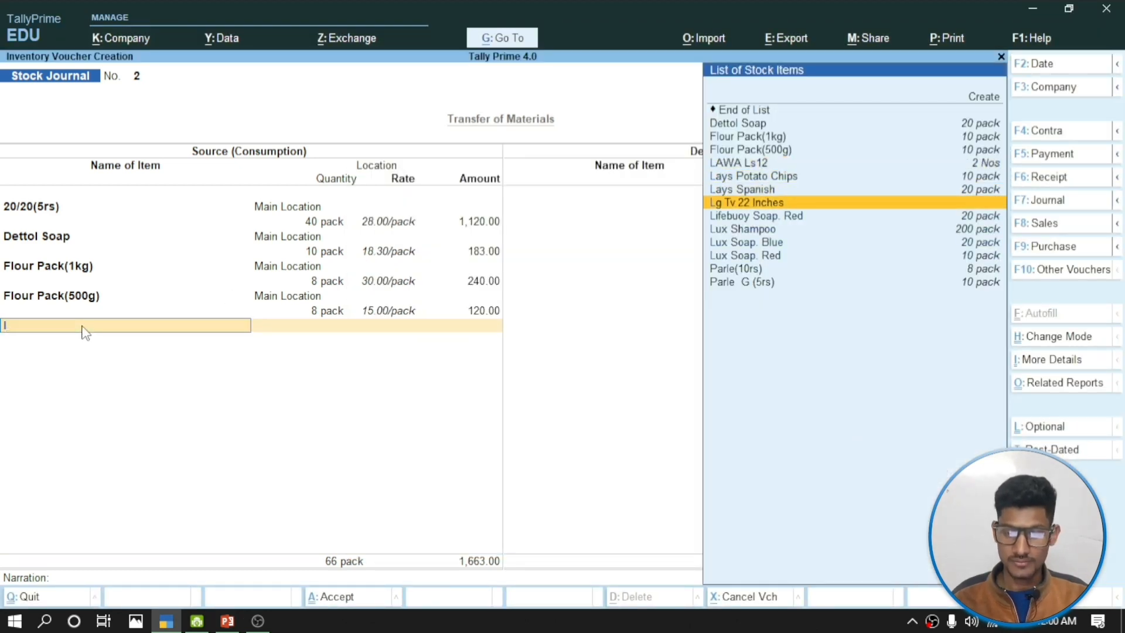
key(Up)
key(Up)
key(Down)
key(Up)
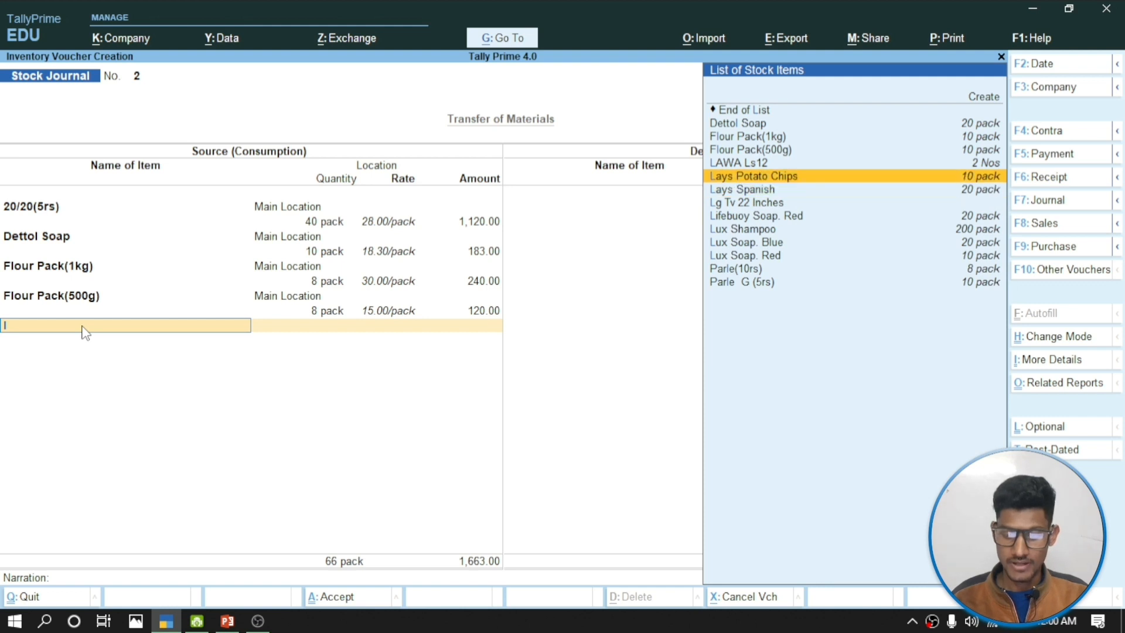
key(Return)
text(Mai)
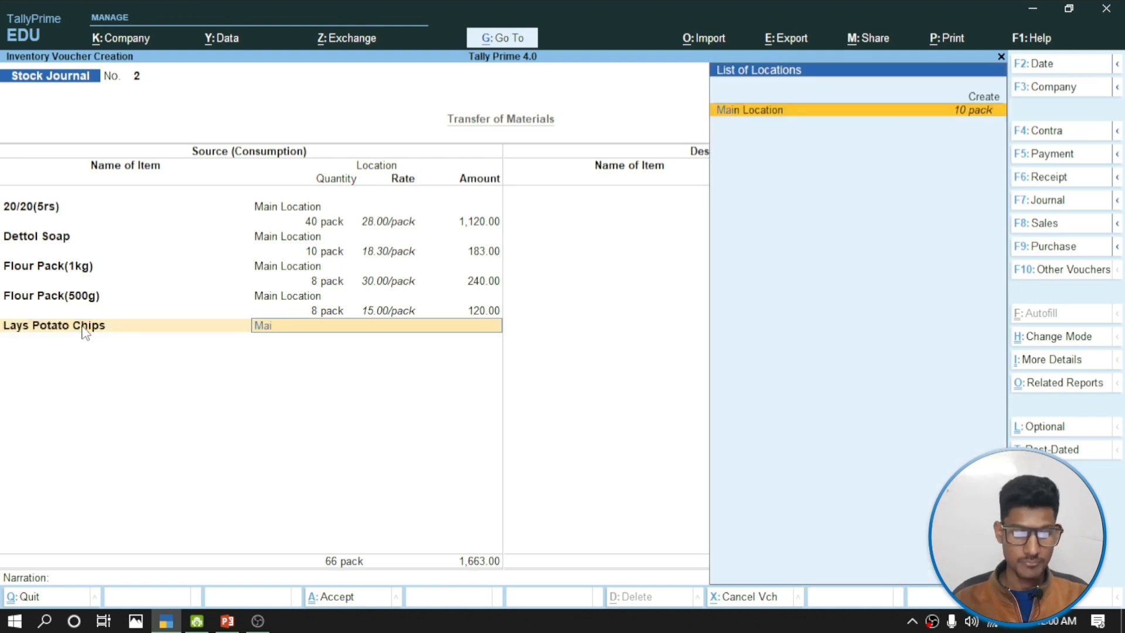
key(Return)
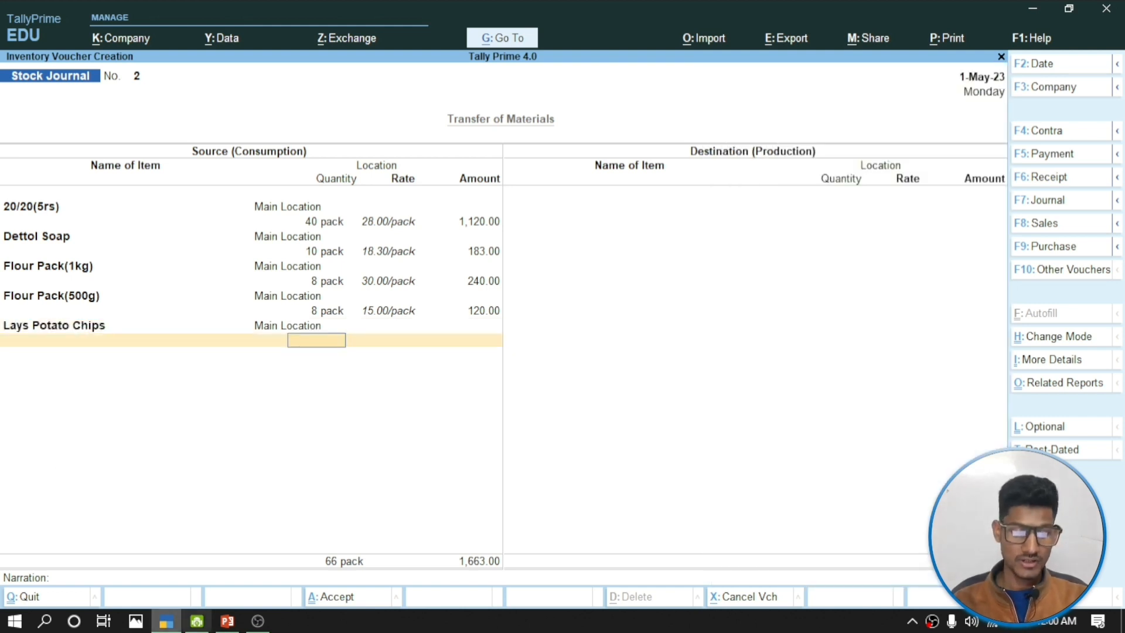
Check the potato chips row in PowerPoint and enter 6 pack at 120.00 per pack for Lays Potato Chips
click(226, 622)
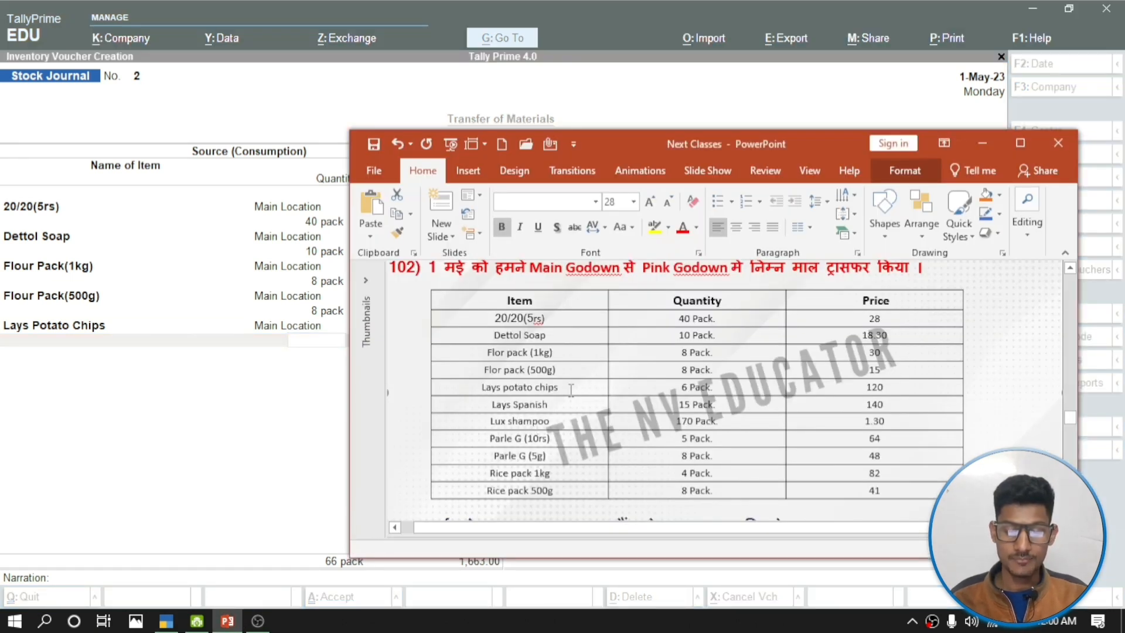
click(312, 361)
text(+6)
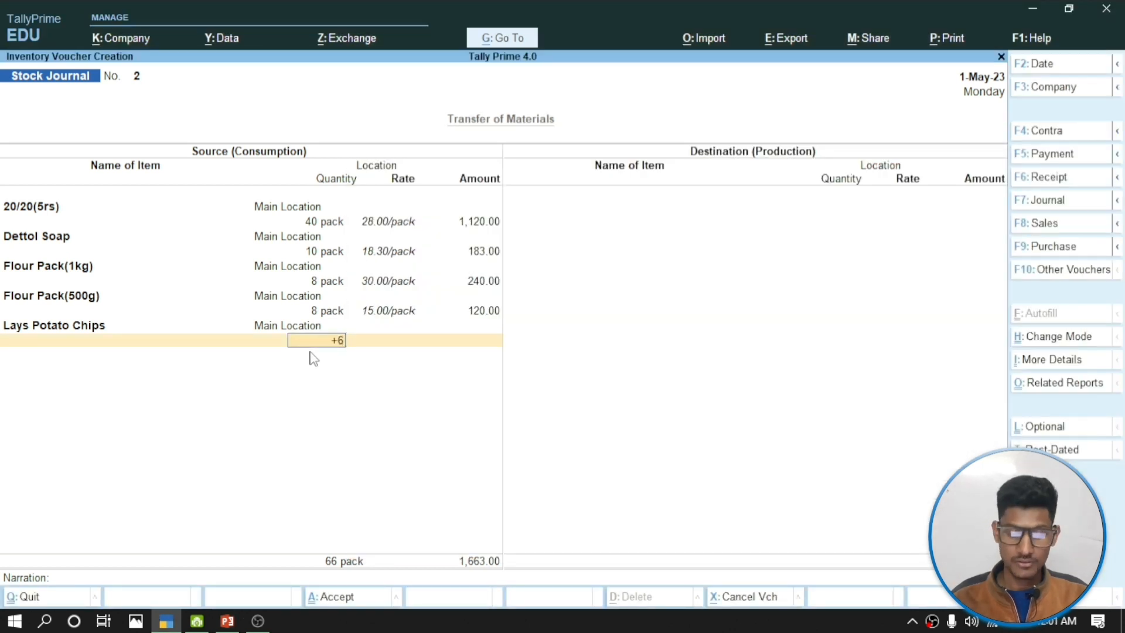
key(Return)
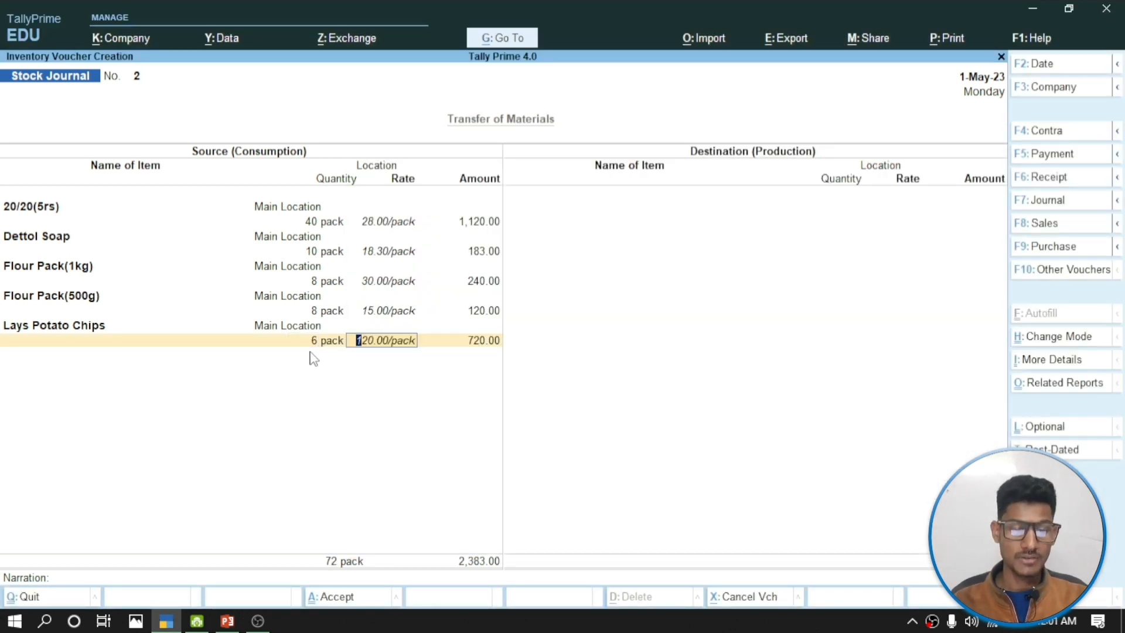
key(Return)
key(Return)
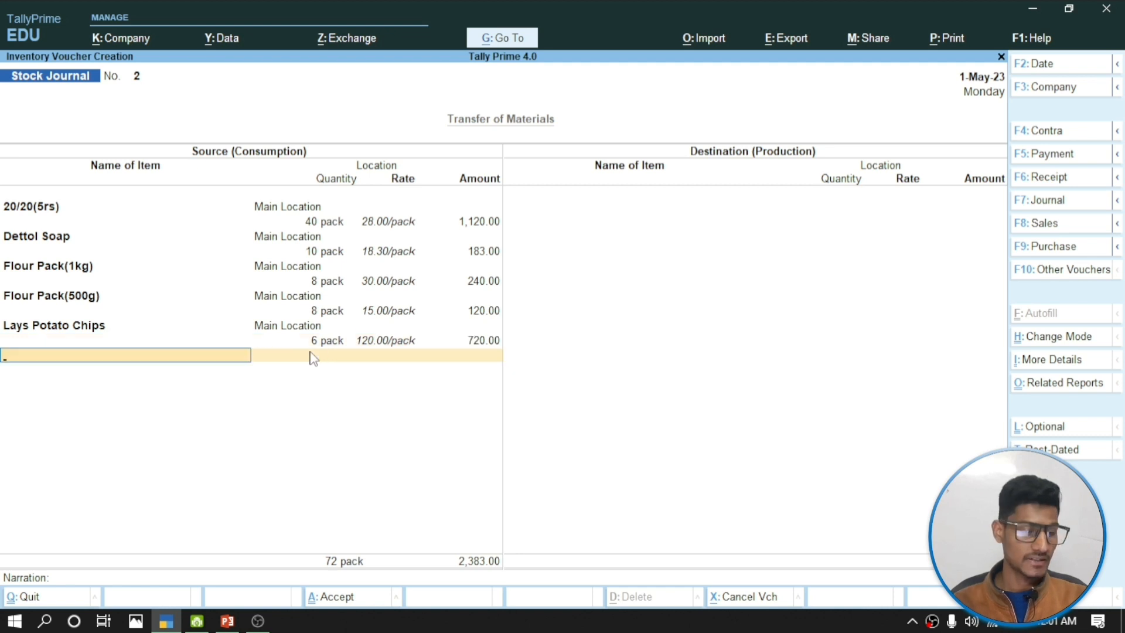
Check the Lays Spanish row in PowerPoint and add it as a source item from Main Location with 15 pack at 140.00 per pack
click(228, 622)
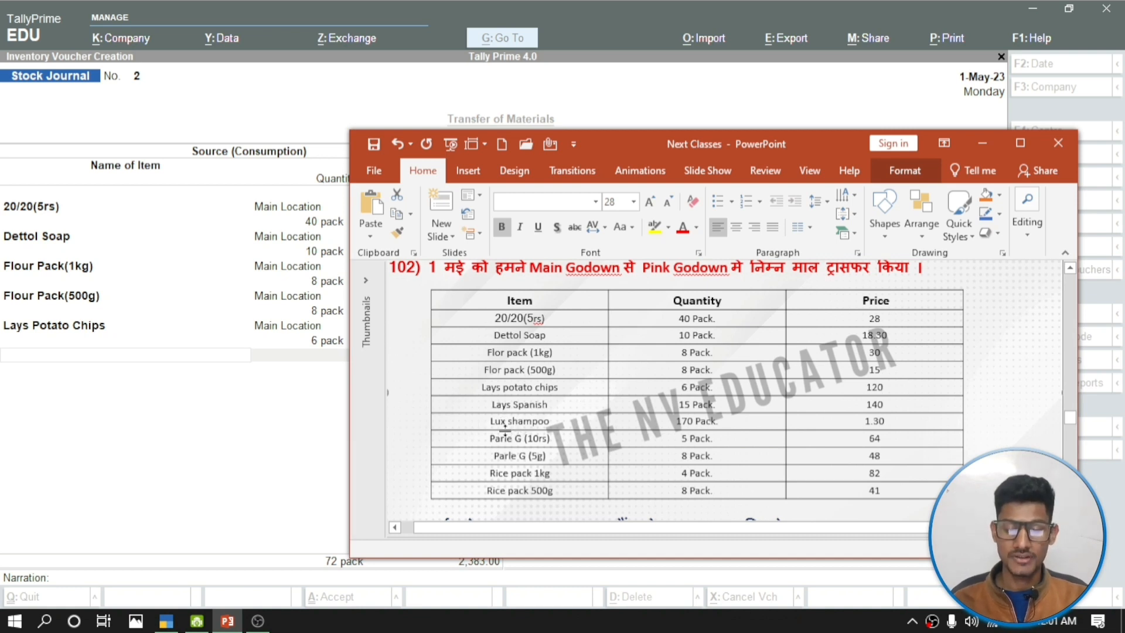
click(241, 440)
text(Lay)
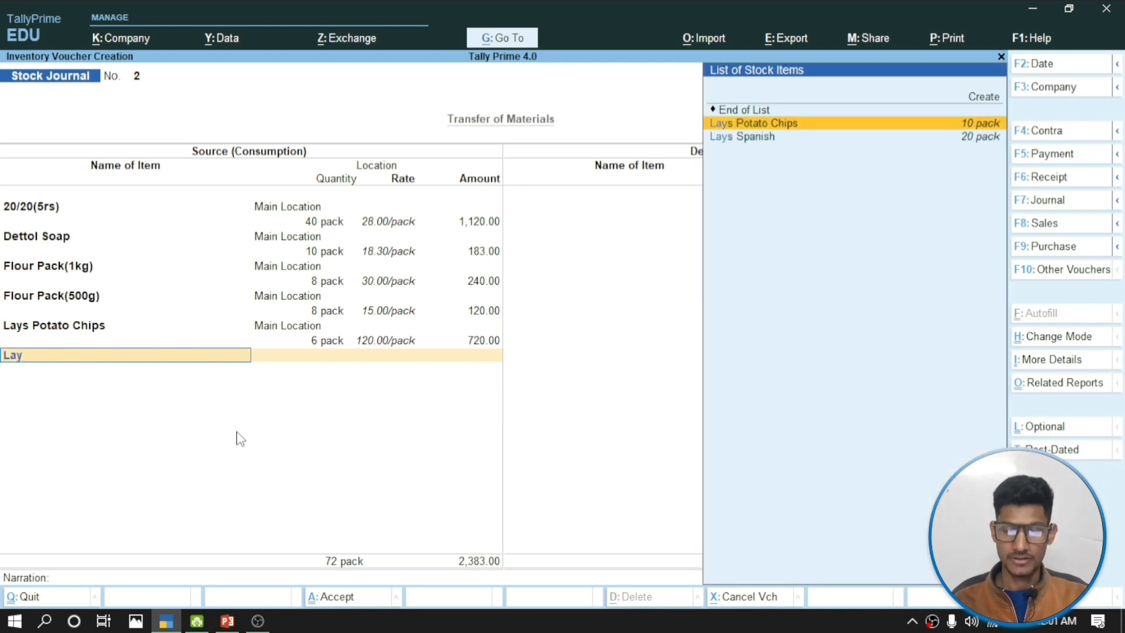
key(Down)
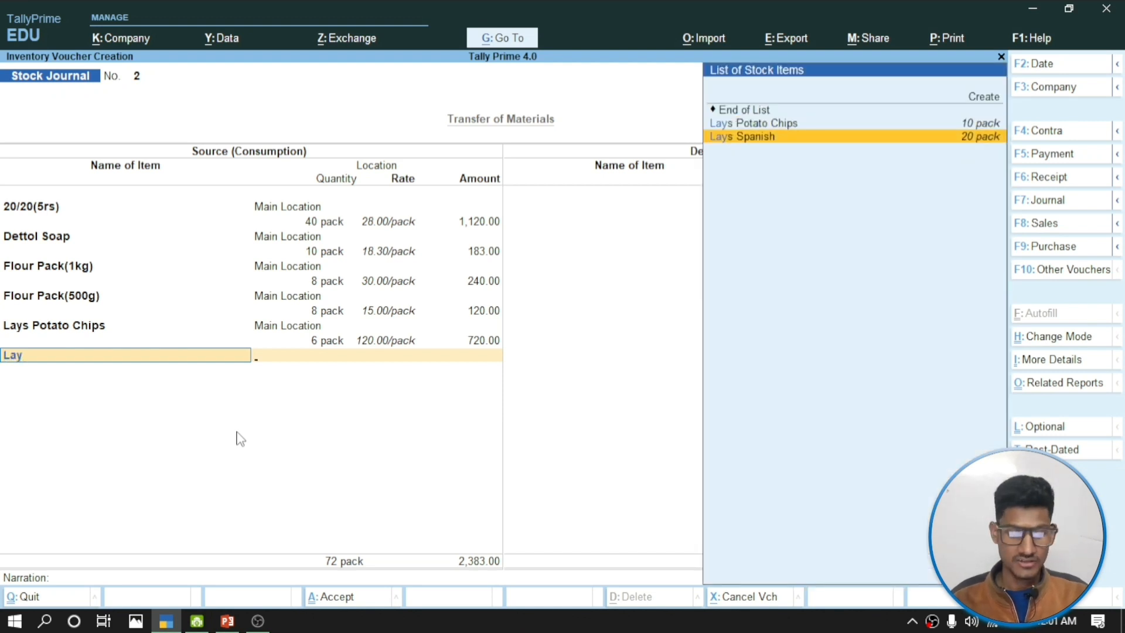
key(Return)
text(Mai)
key(Return)
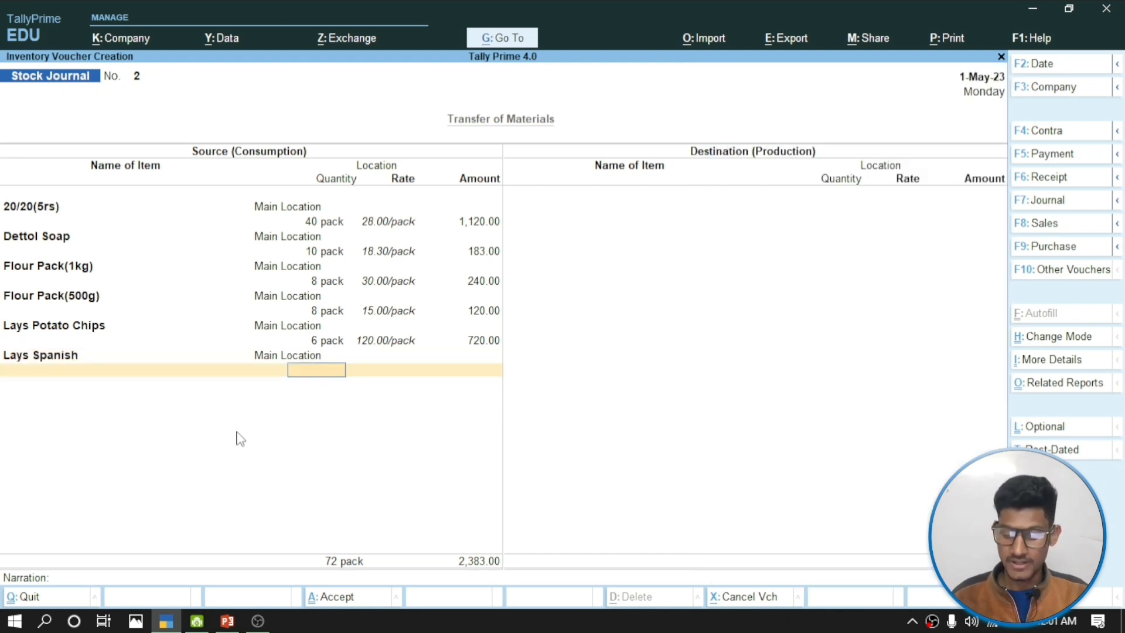
key(Return)
key(Return)
key(Return)
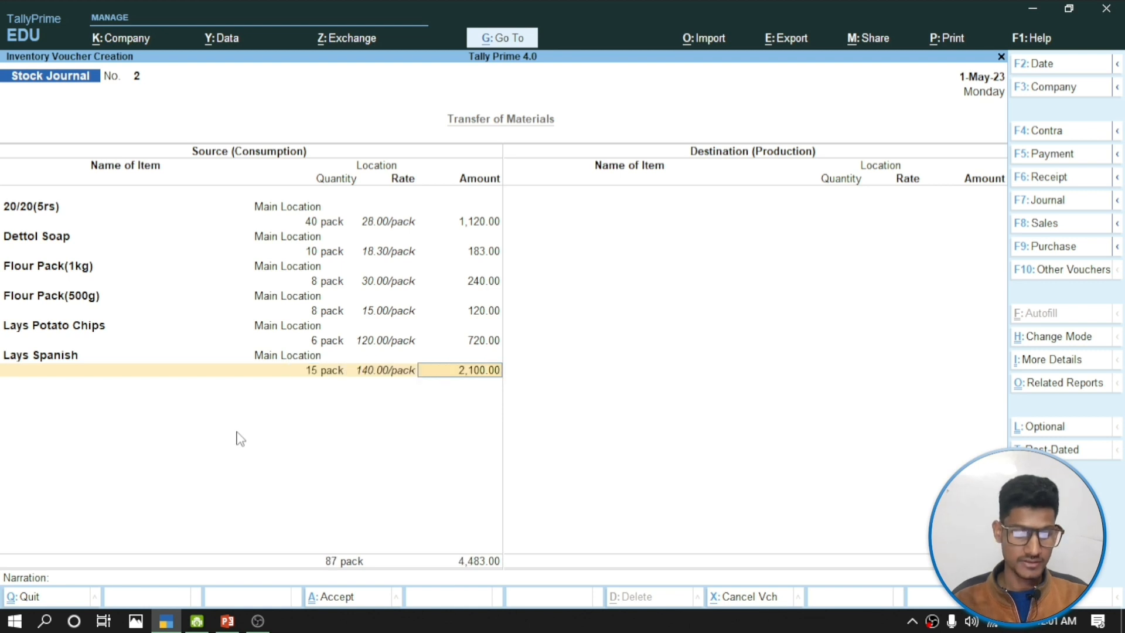
Complete the source list from the PowerPoint table with Lux Shampoo, Parle(10rs), Parle G (5rs), Rice Pack 1kg and Rice Pack 500g from Main Location
click(228, 620)
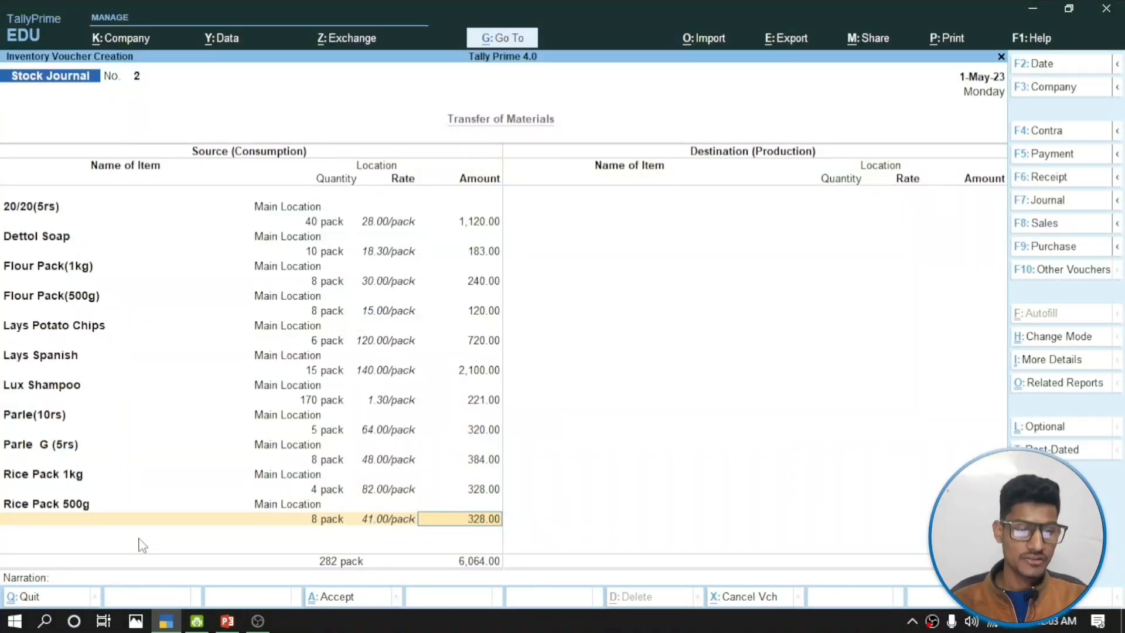
key(Return)
key(Return)
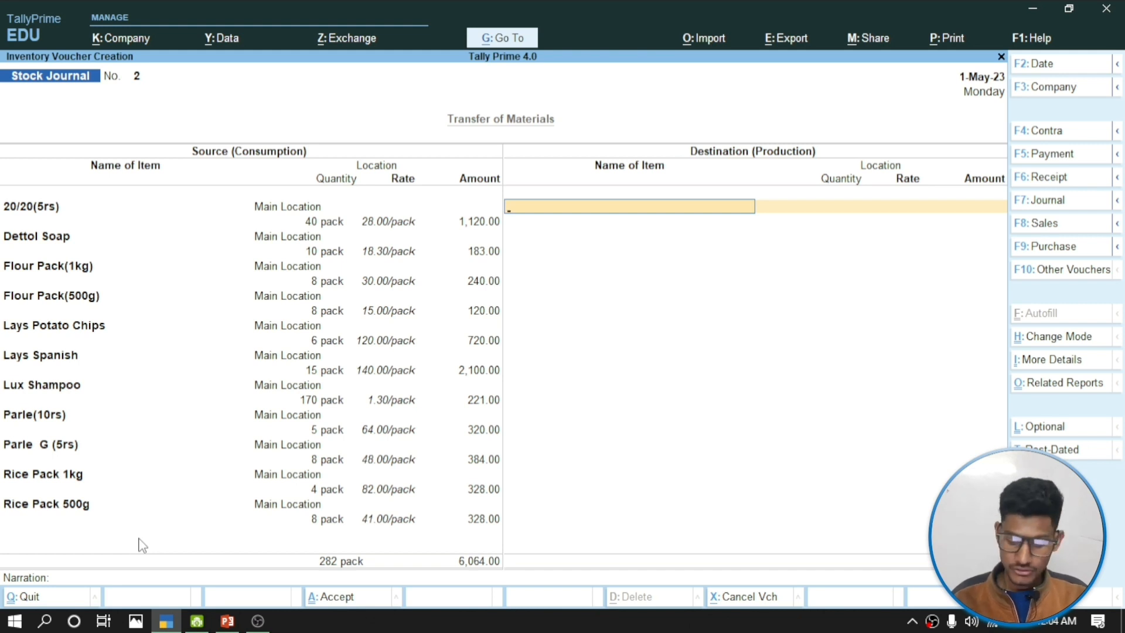
Add 20/20(5rs) as a destination item in Pink Godown with 40 pack at 28.00 per pack
text(2020)
key(Return)
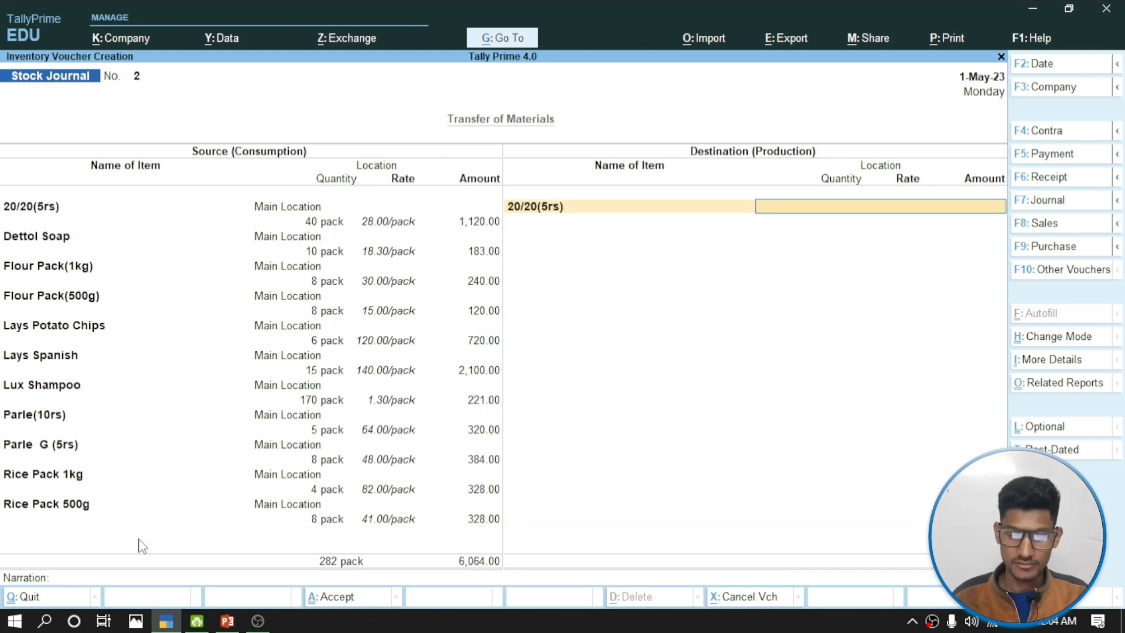
text(Pi)
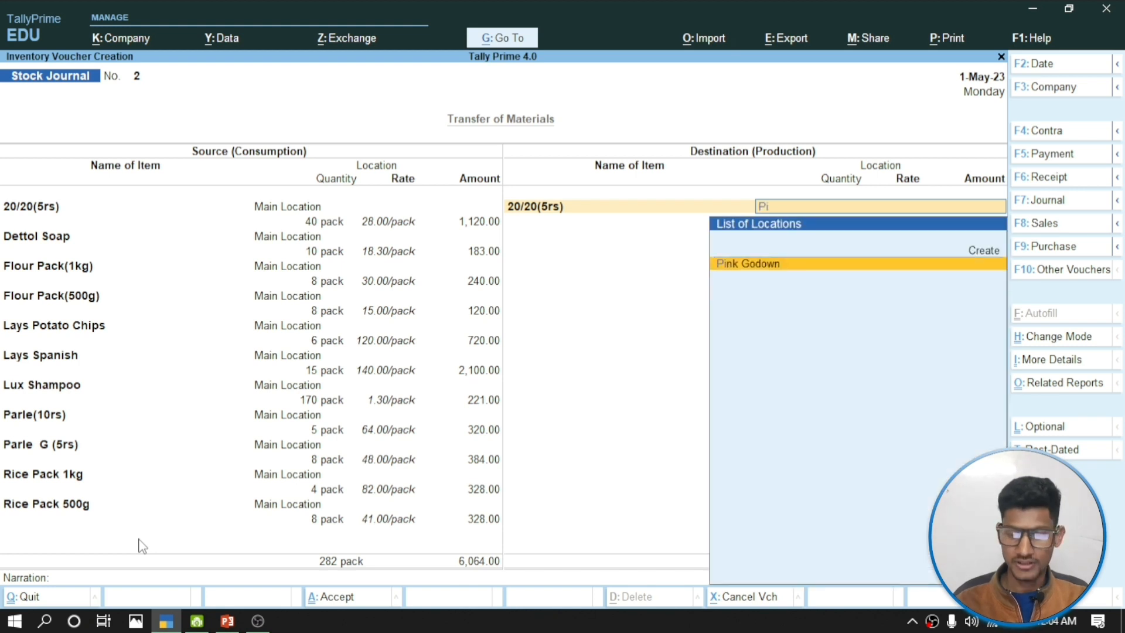
key(Return)
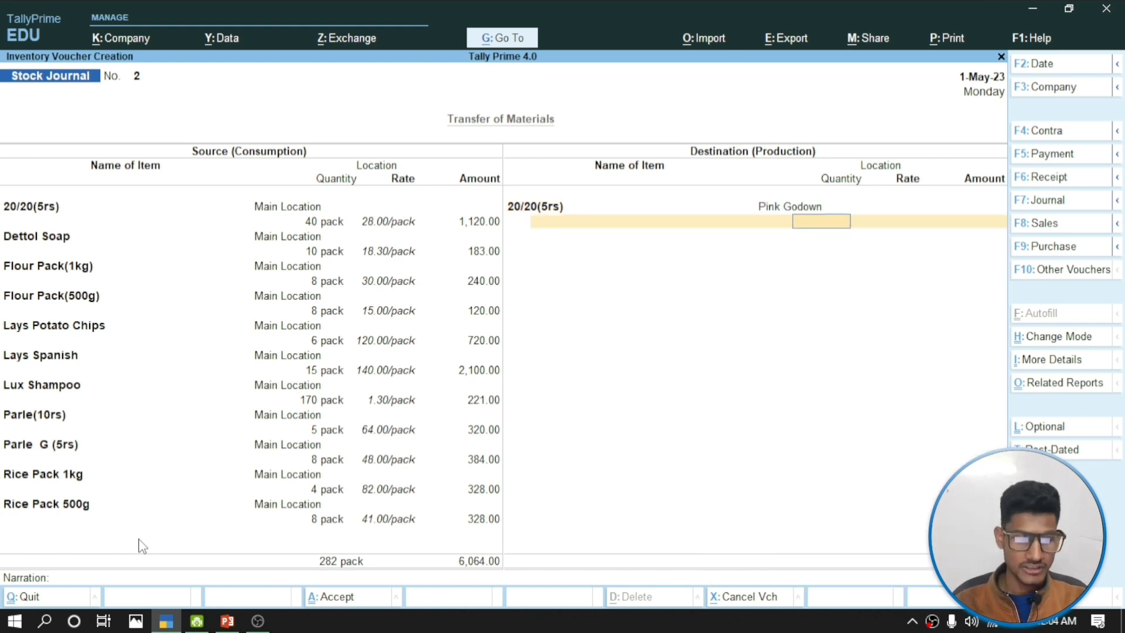
text(40)
key(Return)
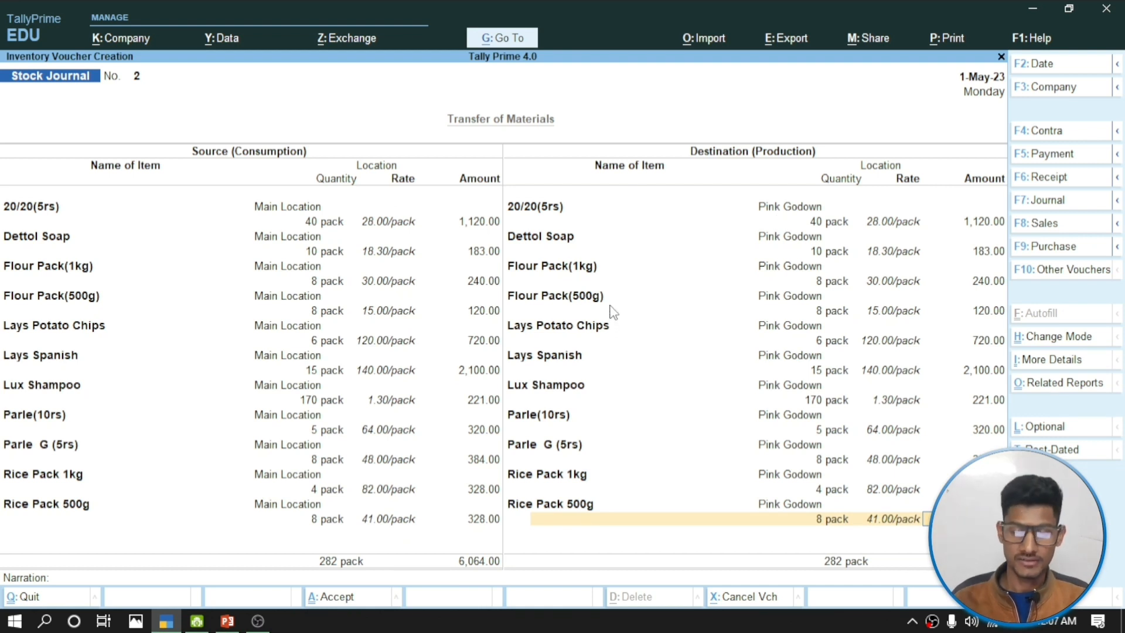
Complete the destination list with the remaining source items in Pink Godown at matching quantities and rates, and save the stock journal without narration
key(Return)
key(Return)
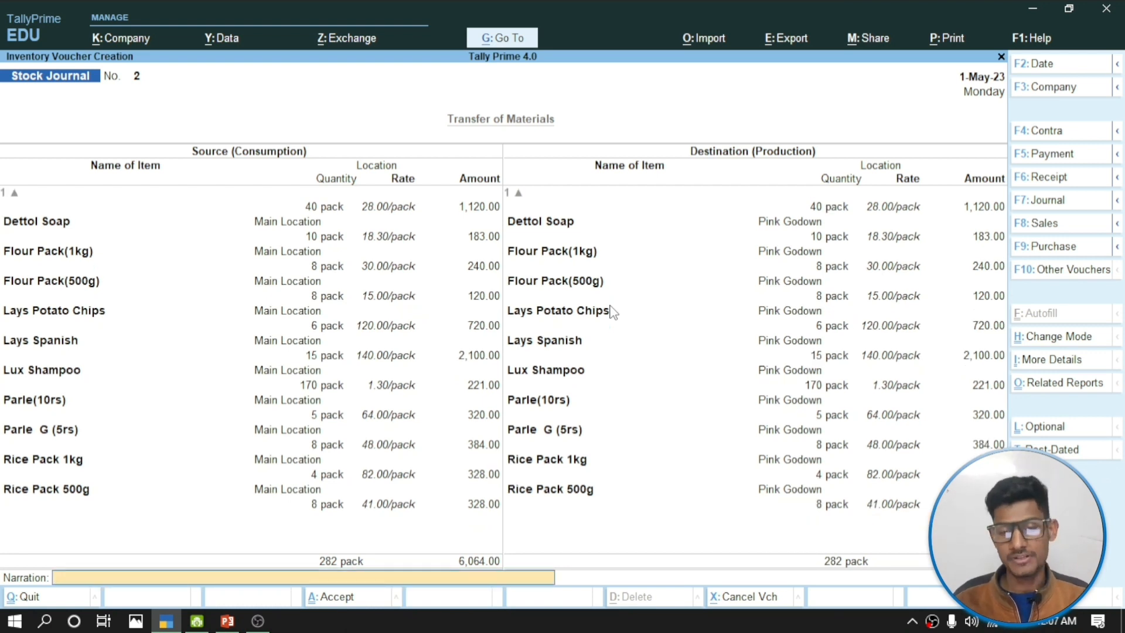
key(Return)
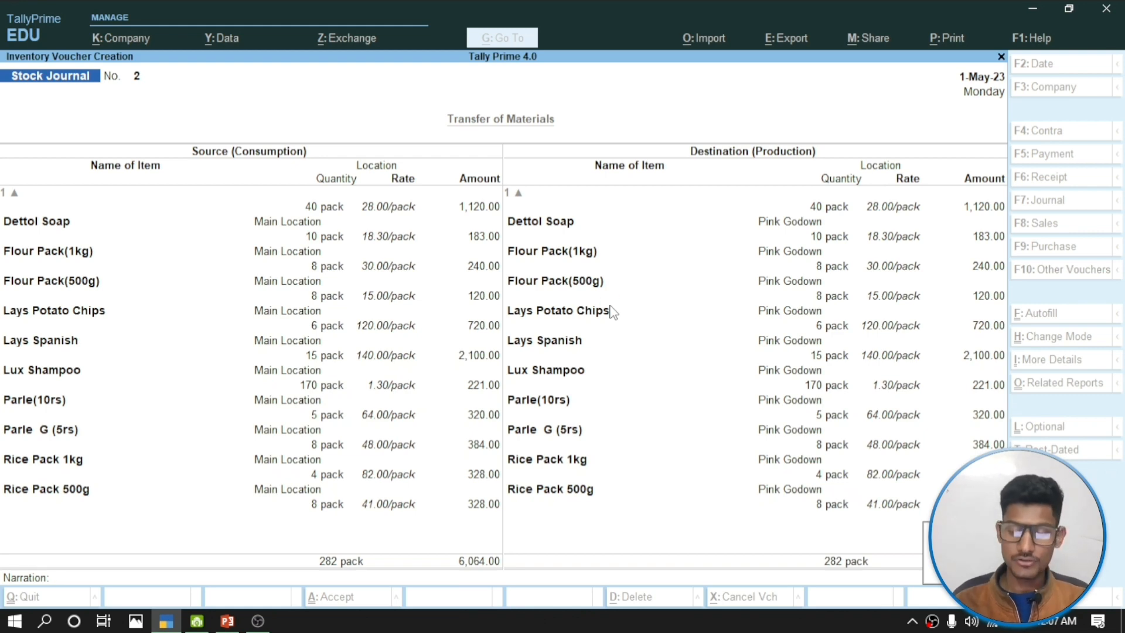
key(Return)
Reopen the saved stock journal to review its source and destination entries, and leave it without saving changes
key(Page_Up)
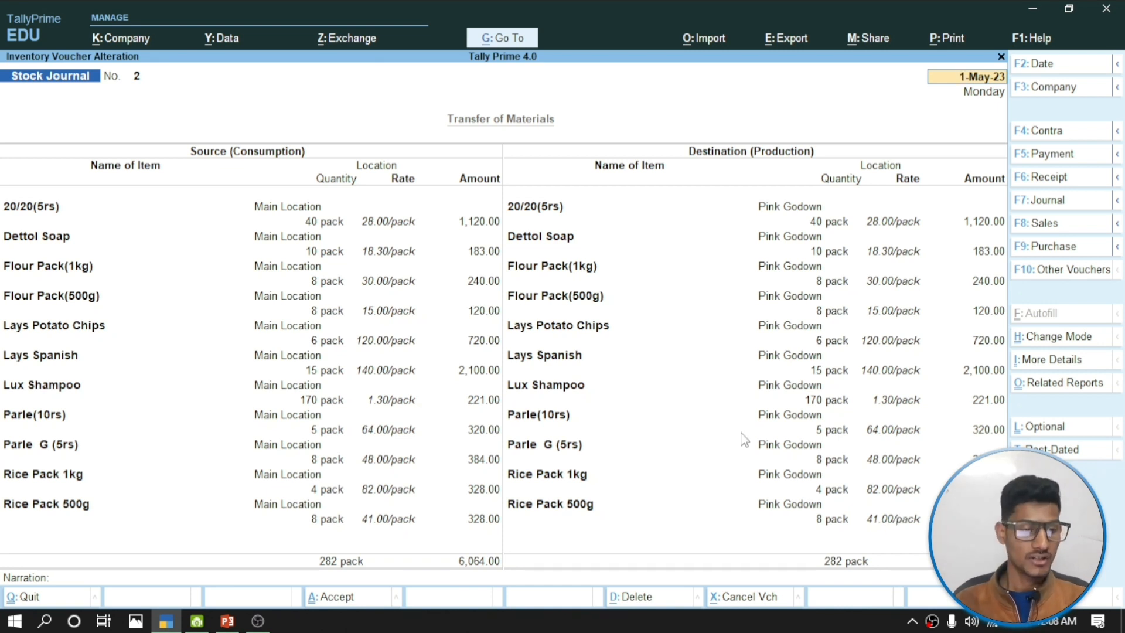
key(BackSpace)
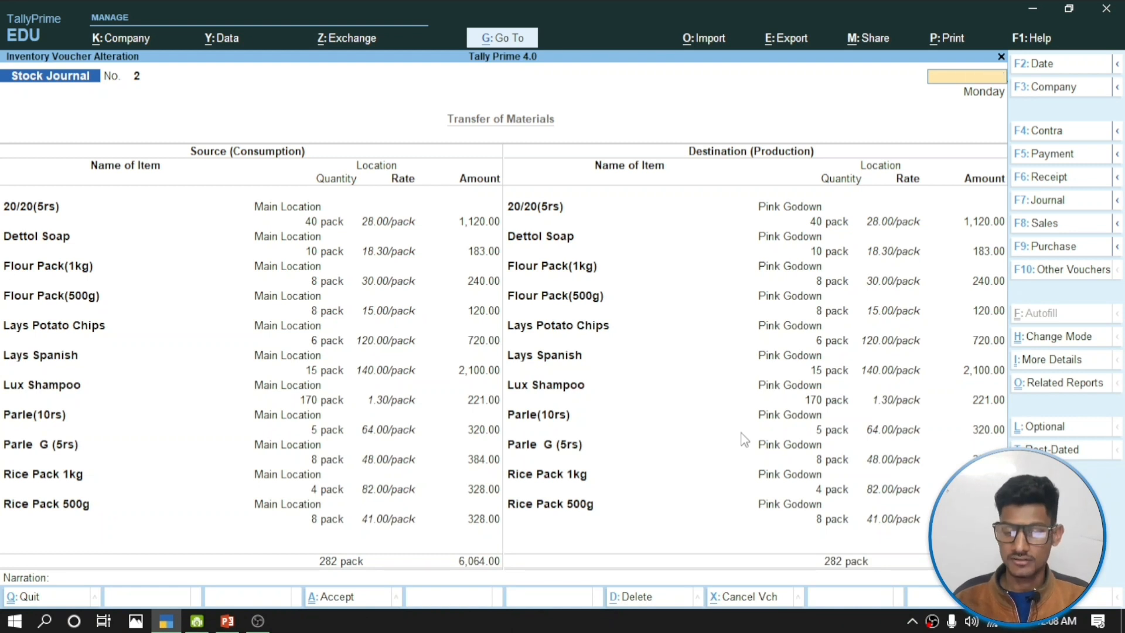
key(Escape)
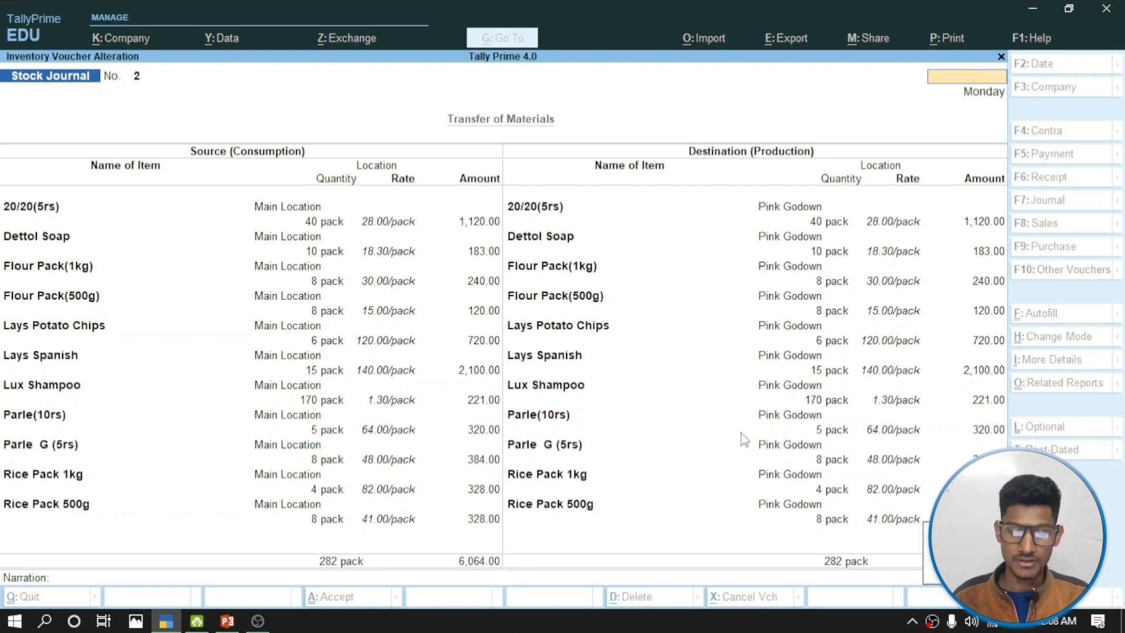
key(y)
key(Escape)
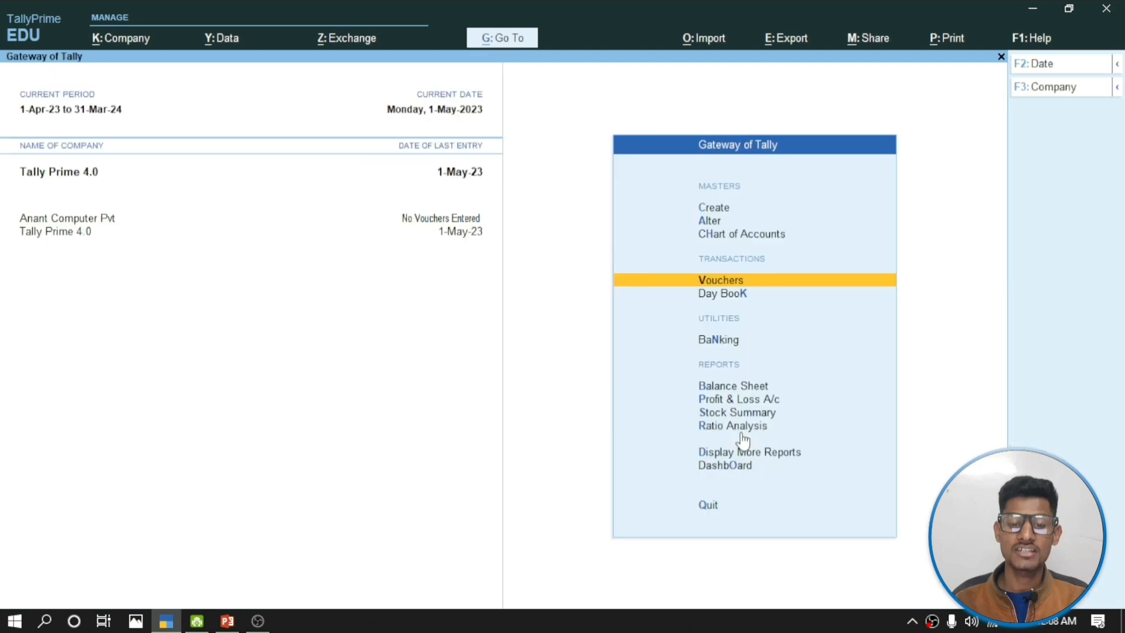
Open the Inventory Books reports of the company
key(Down)
key(Down)
key(Down)
key(Down)
key(Down)
key(Down)
key(Down)
key(Down)
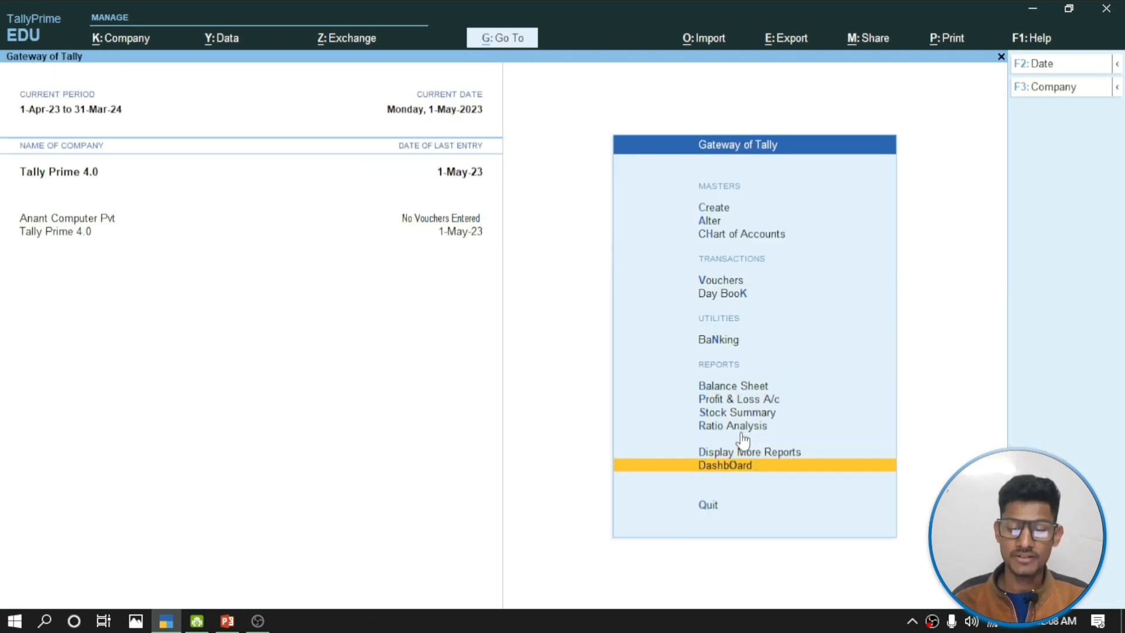
key(Up)
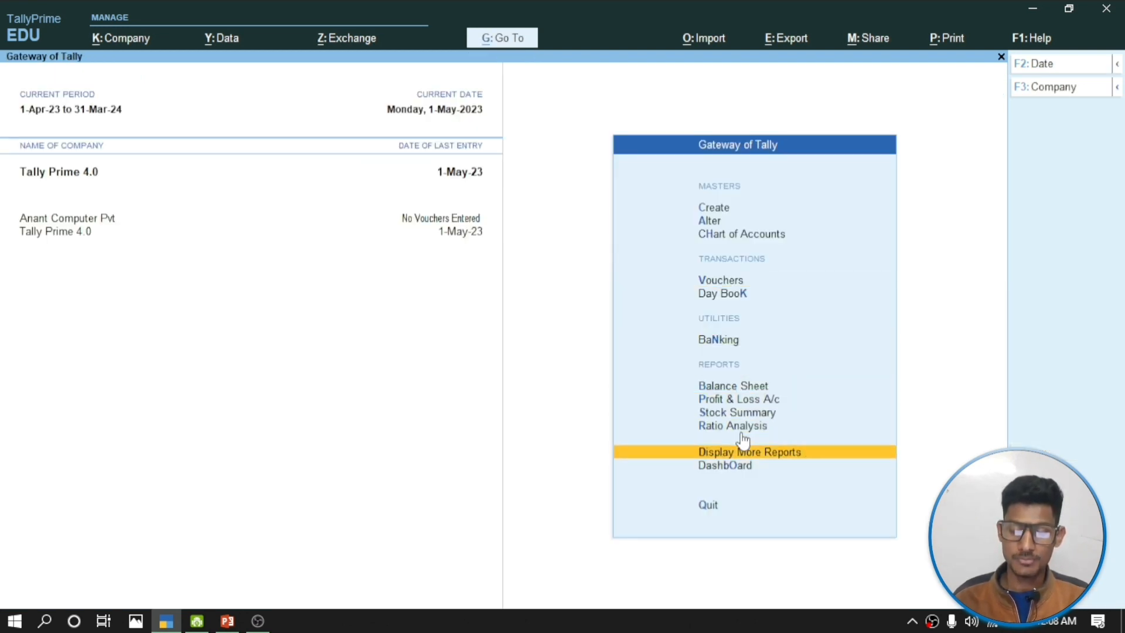
key(Return)
key(Down)
key(Down)
key(Down)
key(Down)
key(Down)
key(Down)
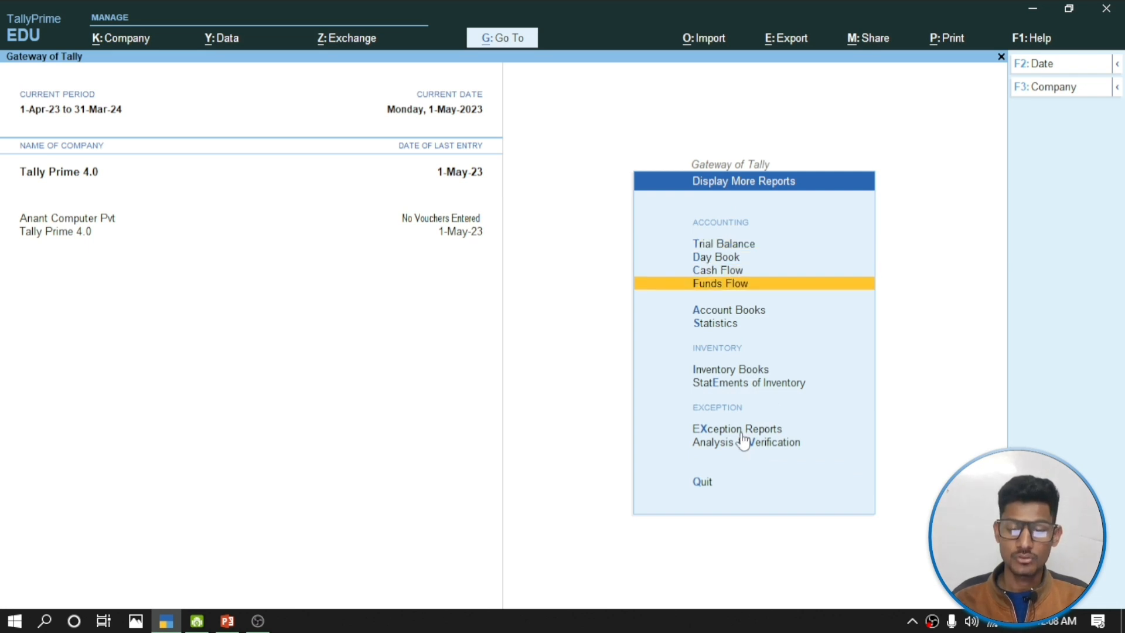
key(Return)
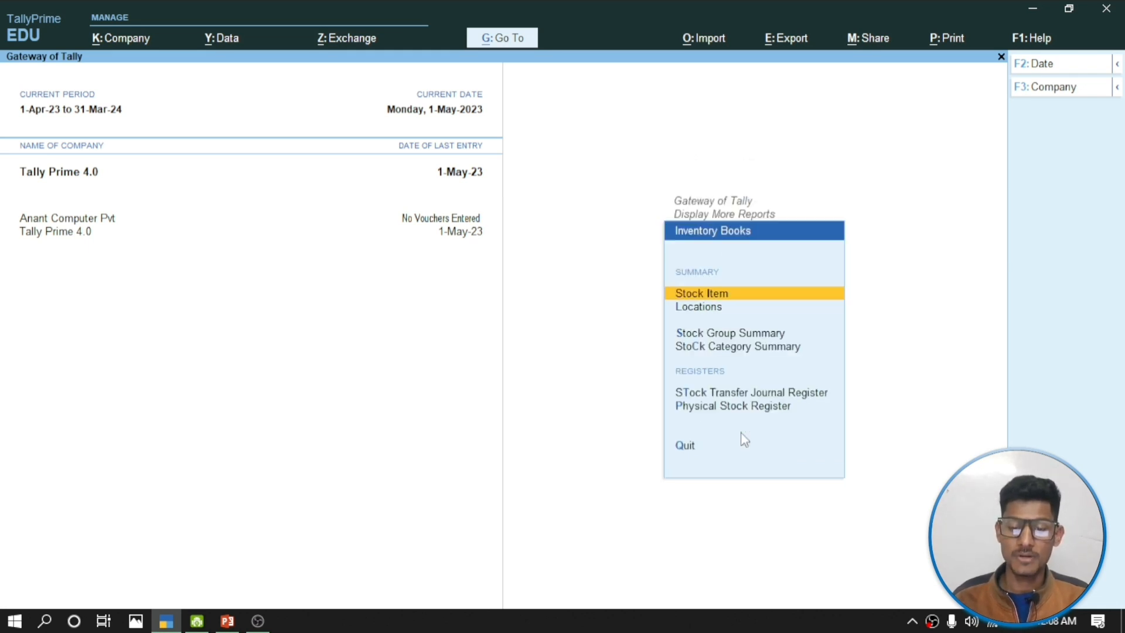
View the Location Summary for Pink Godown to check the transferred stock
key(Down)
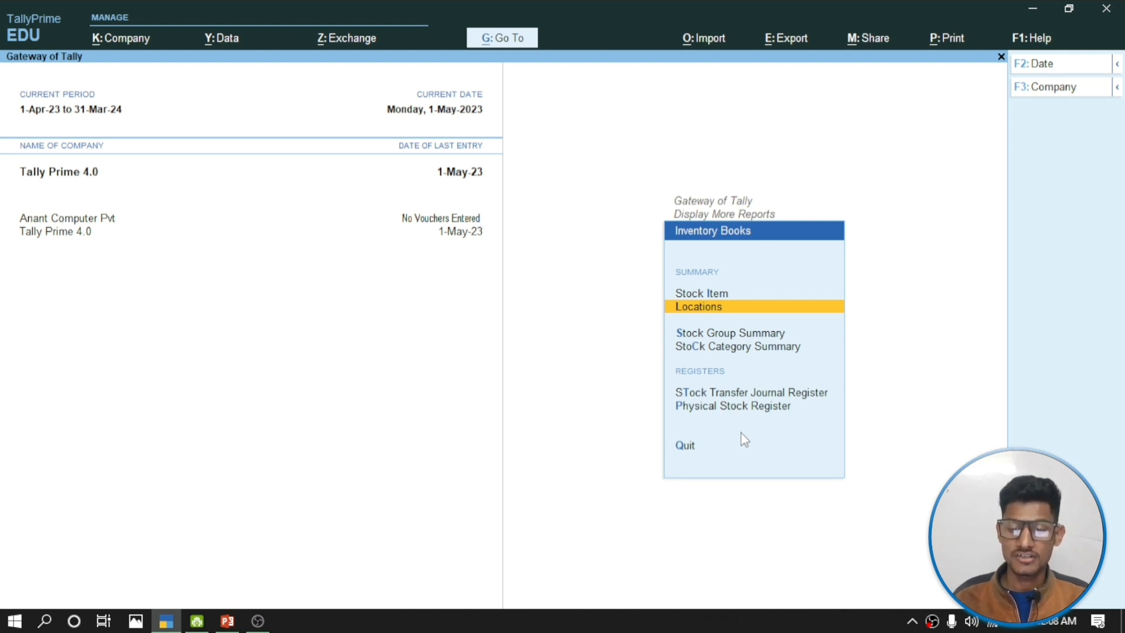
key(Return)
key(Down)
key(Down)
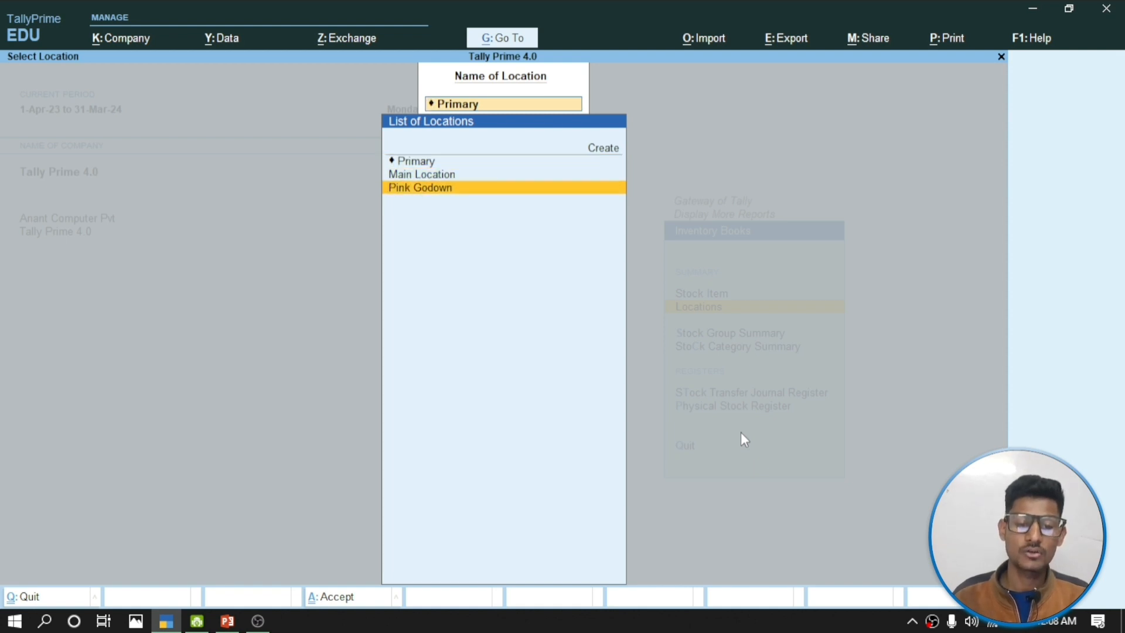
key(Up)
key(Down)
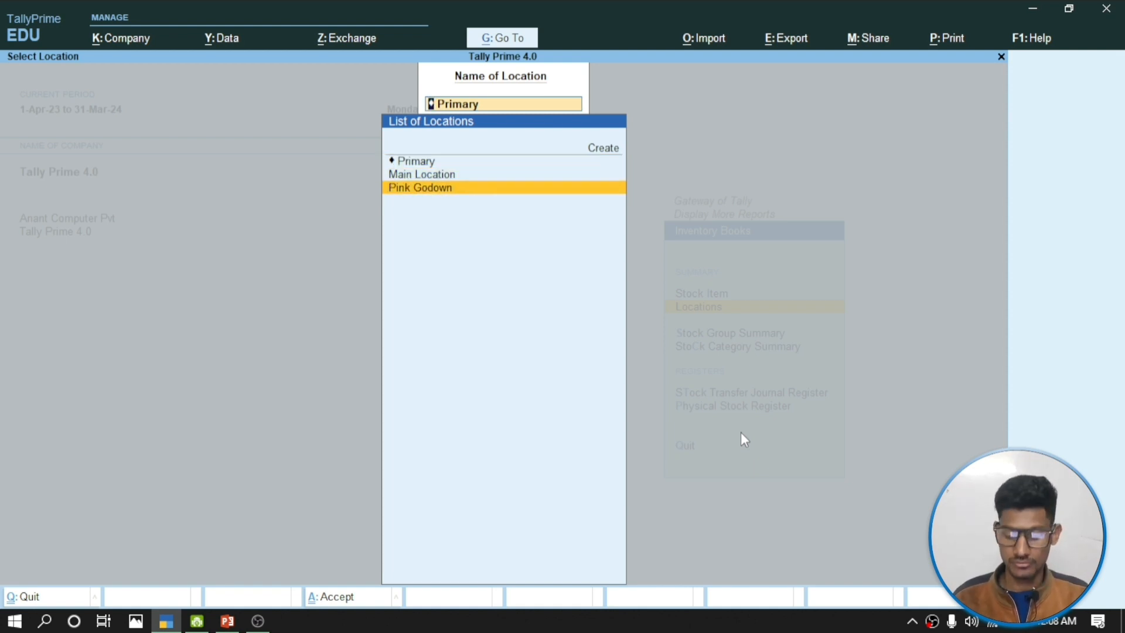
key(Return)
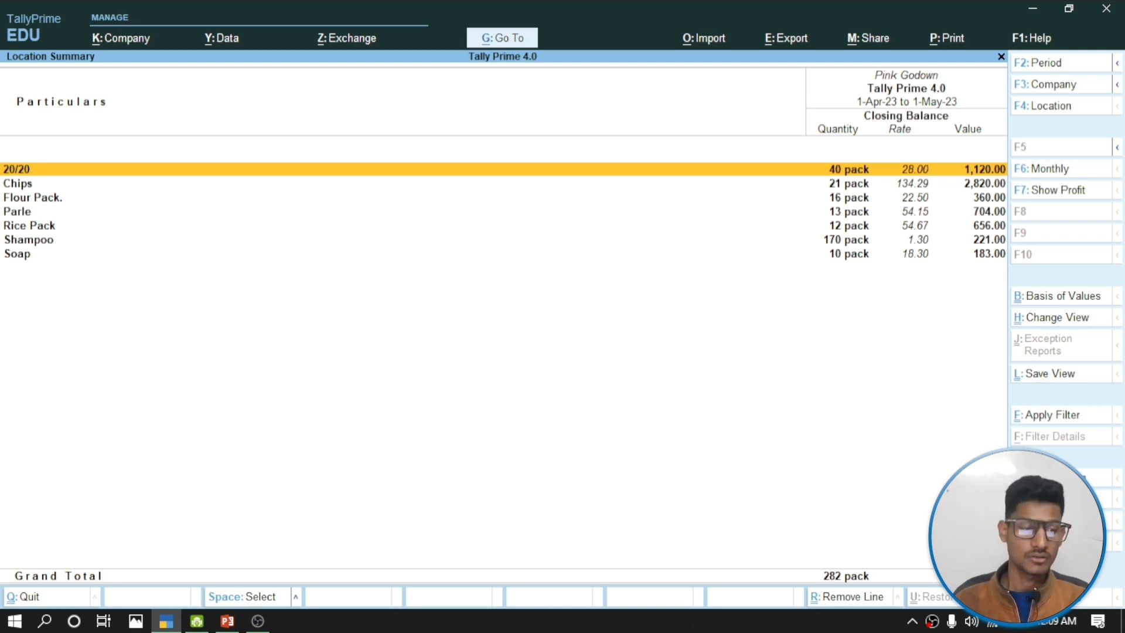
Leave the location report for the Gateway of Tally and read transaction 103 in PowerPoint
key(Escape)
key(Escape)
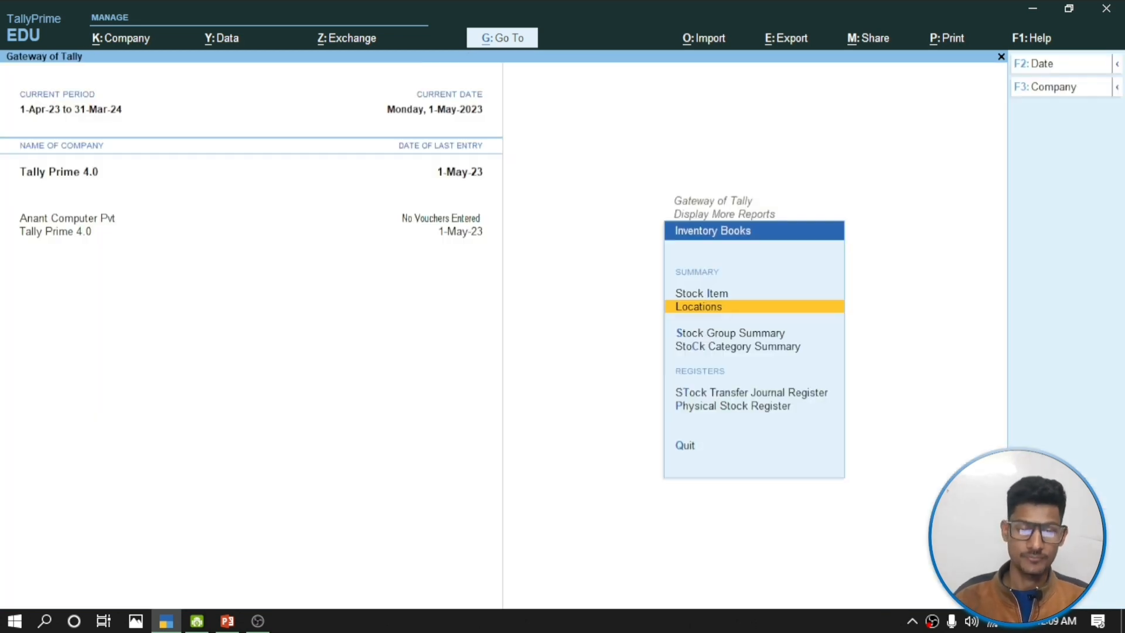
key(Escape)
key(Up)
key(Up)
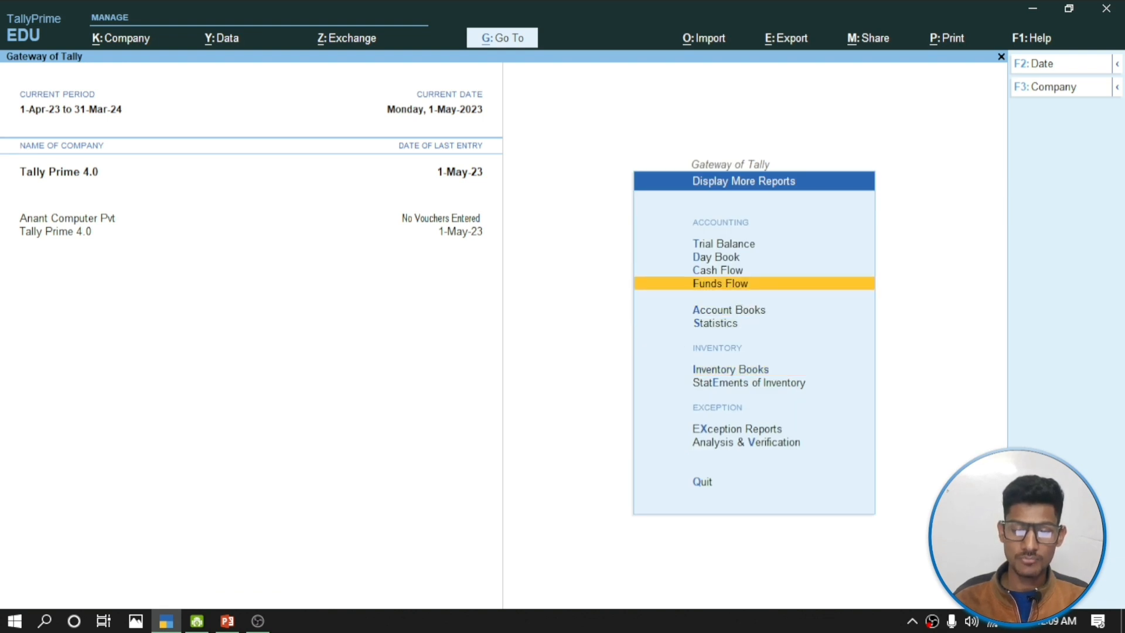
key(Escape)
key(Up)
key(Up)
key(Up)
key(Up)
key(Up)
key(Up)
key(Up)
key(alt+Tab)
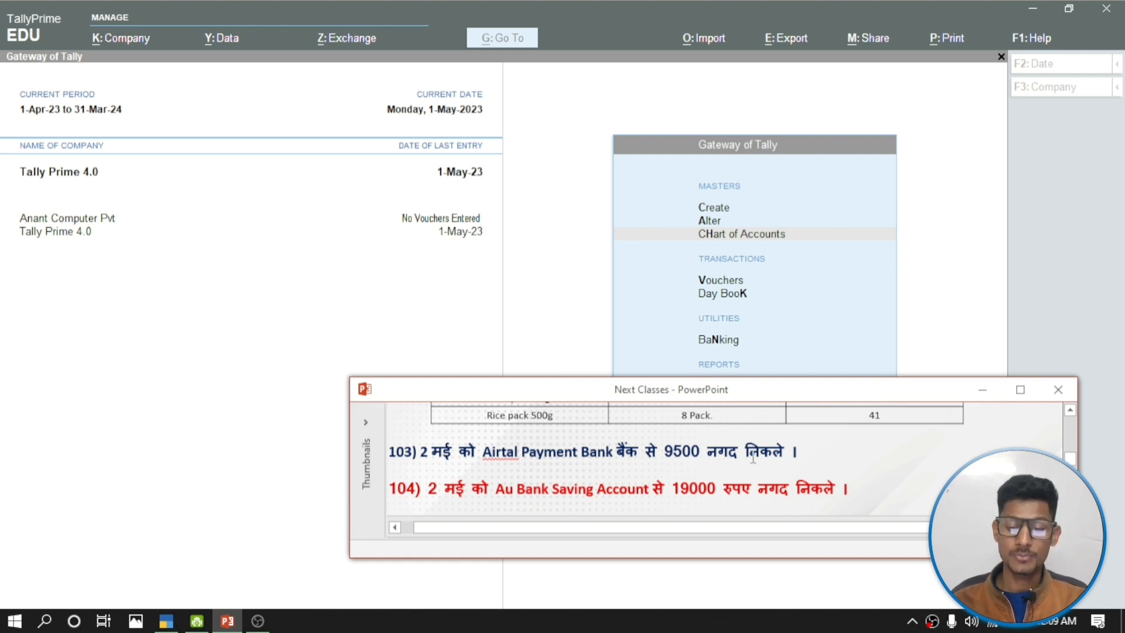
click(362, 324)
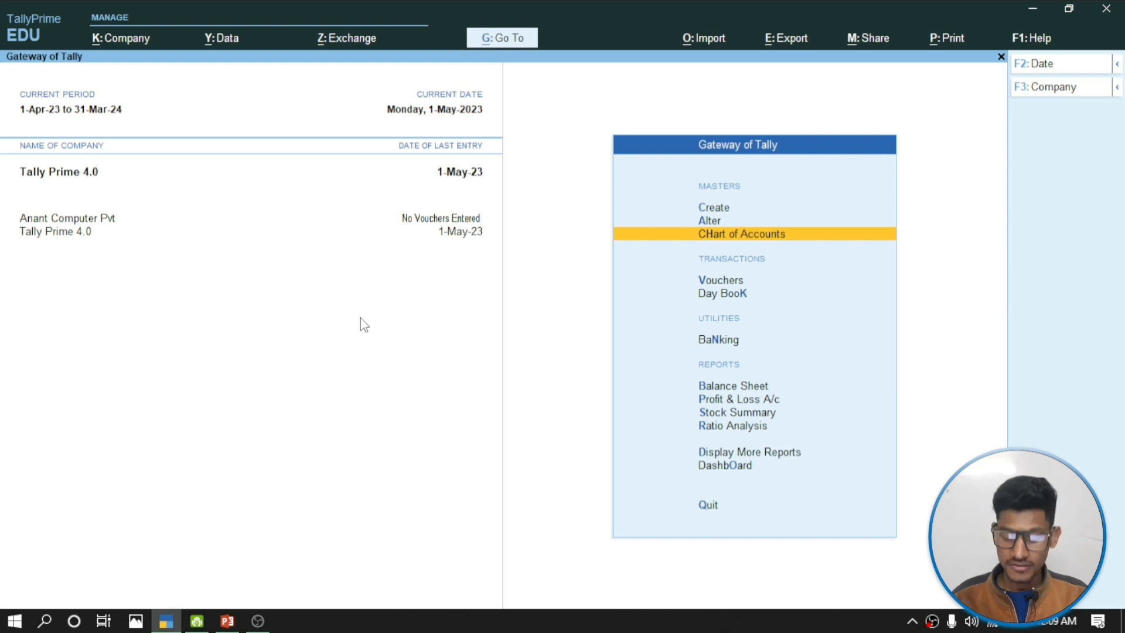
Start a contra voucher with Airtal Payment Bank as the credited account
key(Down)
key(Down)
key(Up)
key(Return)
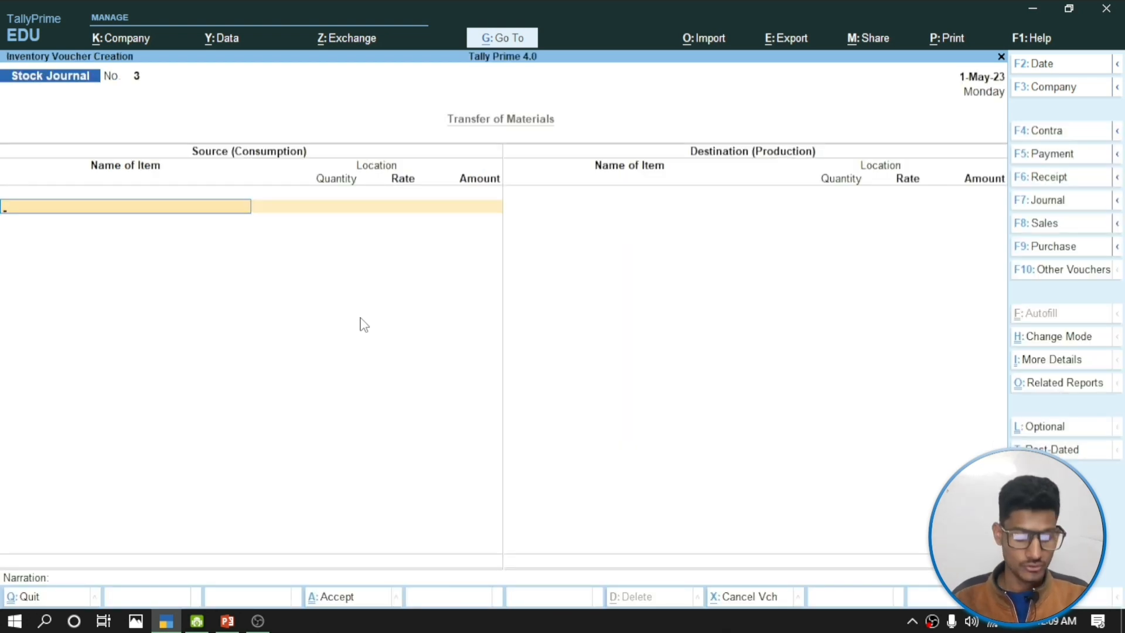
key(F4)
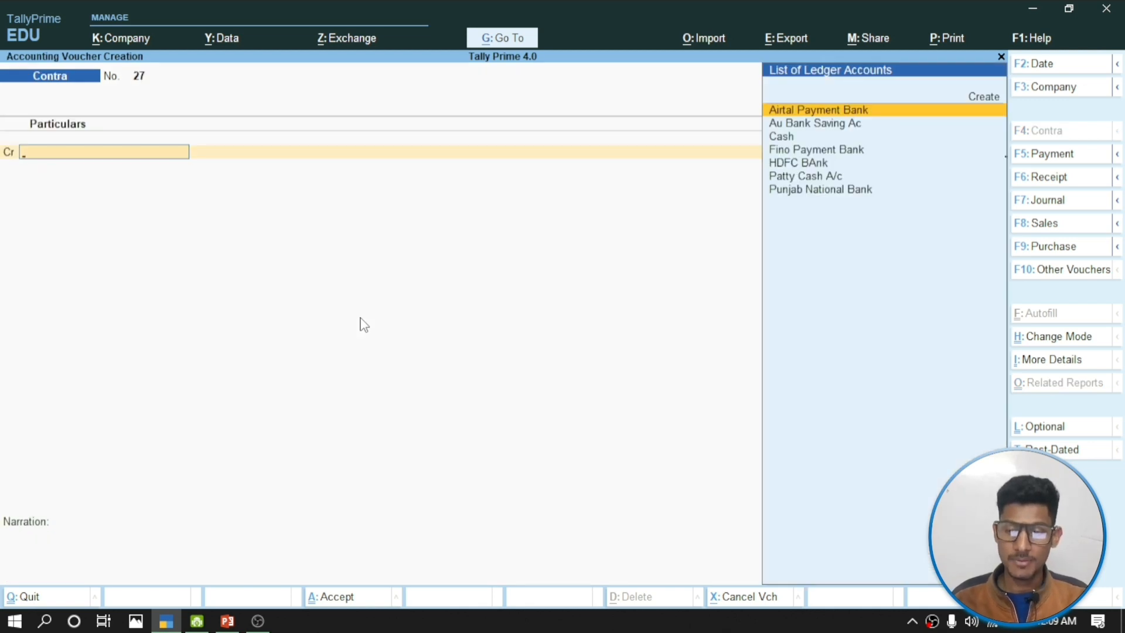
key(Return)
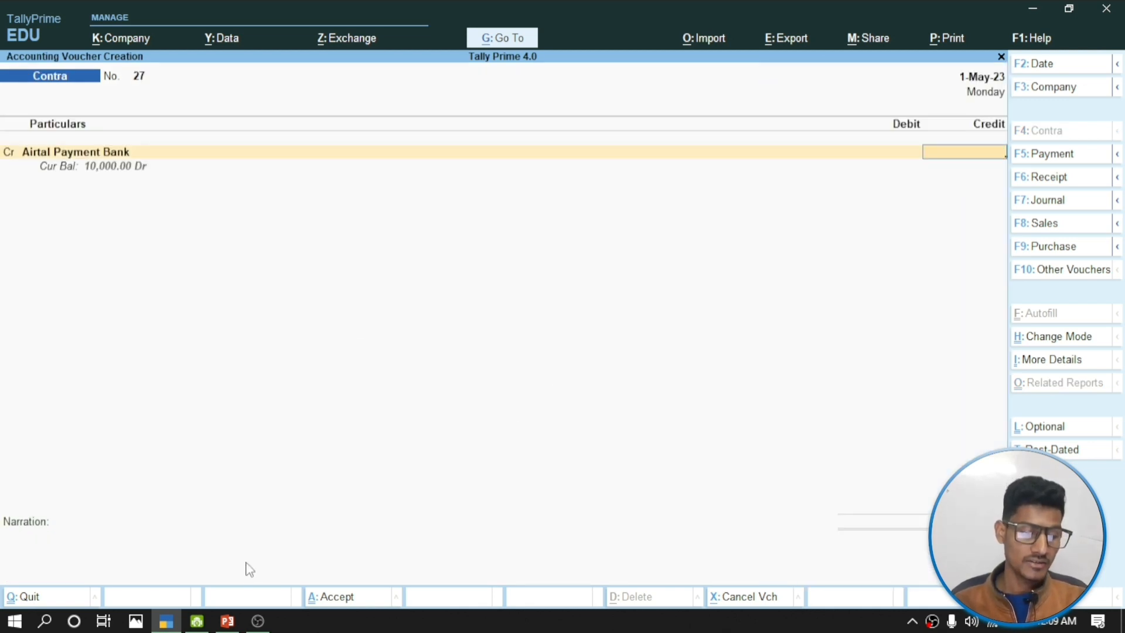
Check the amount in PowerPoint, credit 9500 to Airtal Payment Bank, and accept a Cheque allocation with Not Applicable range and no instrument number
click(227, 621)
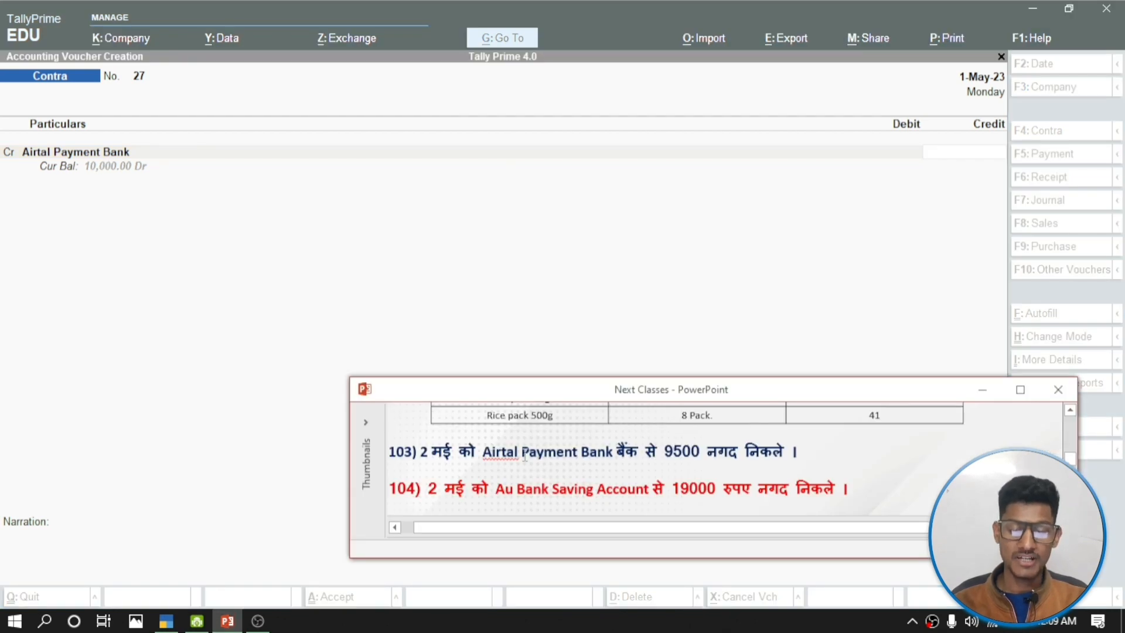
click(639, 309)
text(9500)
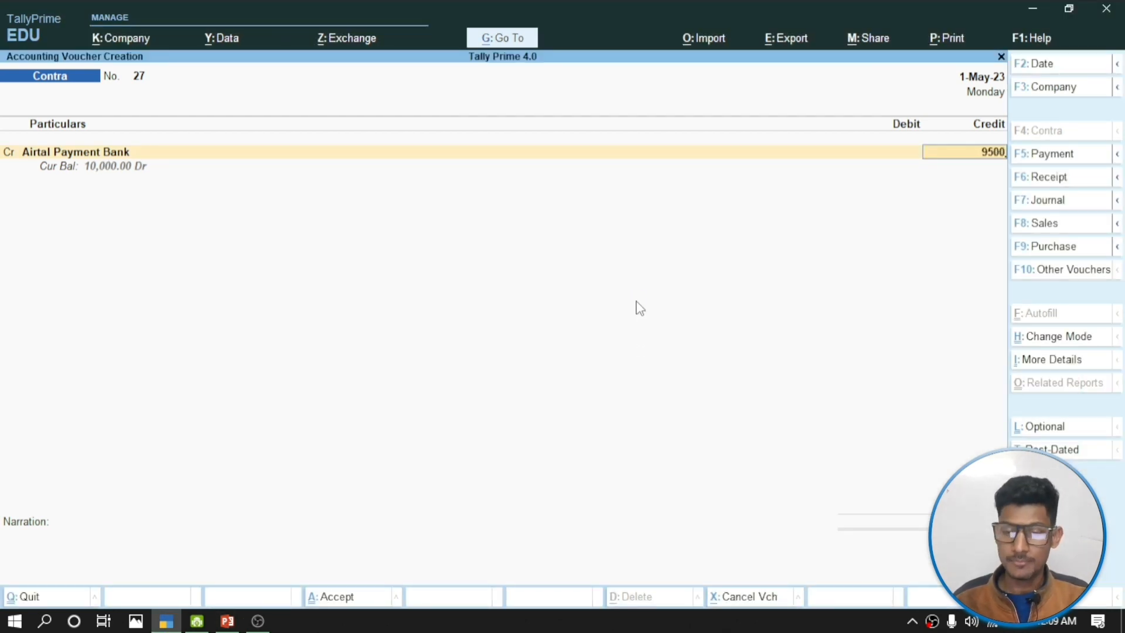
key(Return)
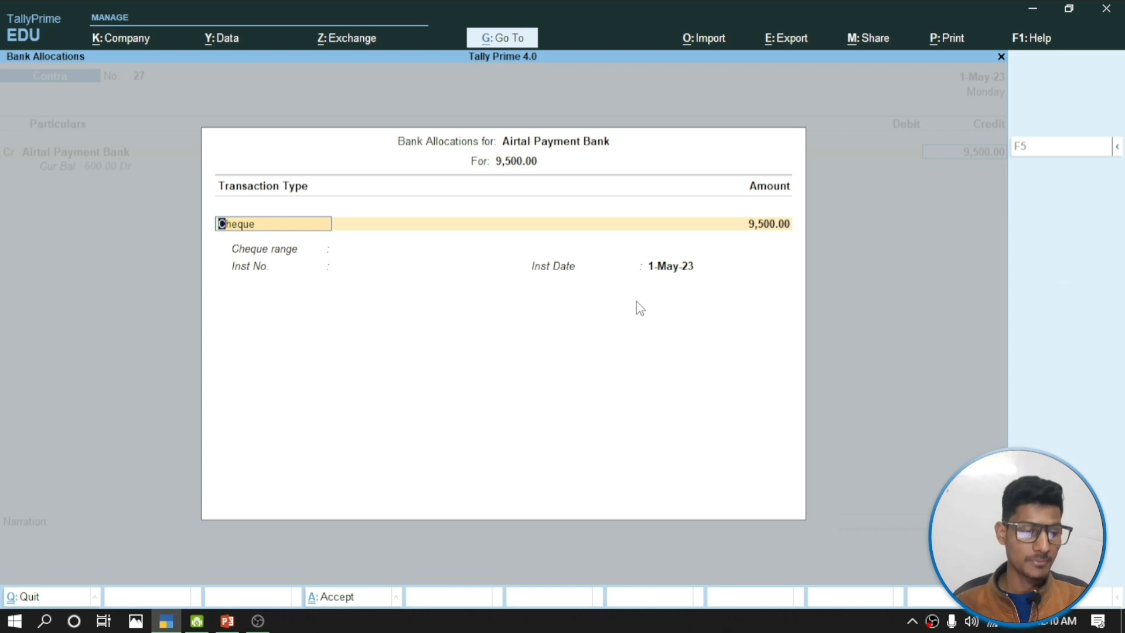
key(Return)
key(Return)
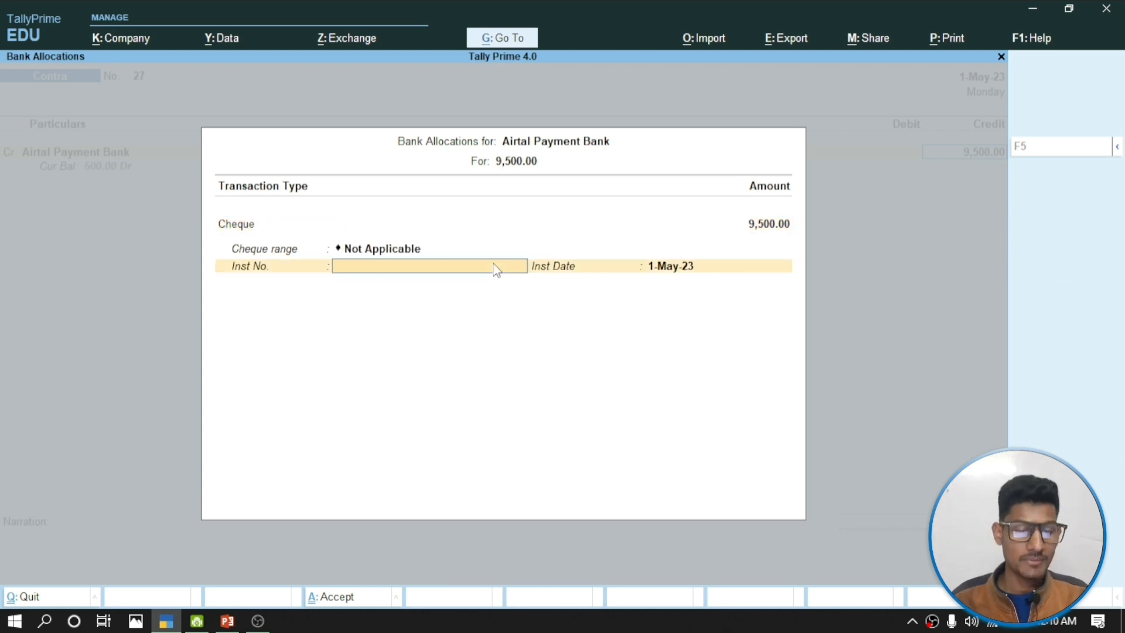
key(Return)
key(Return)
key(Return)
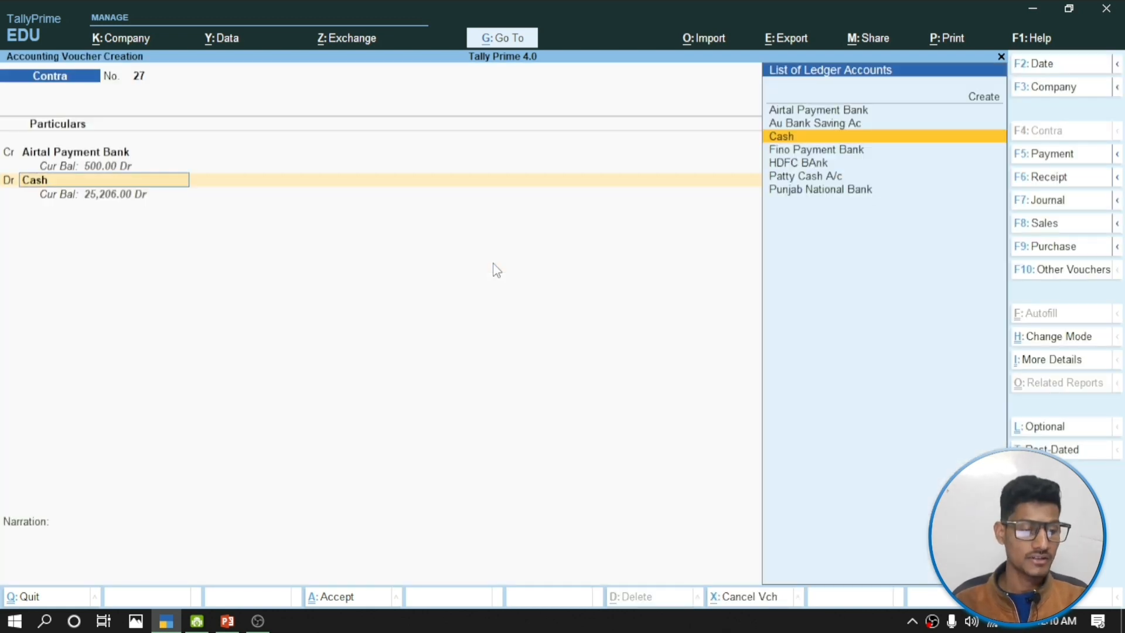
Debit Cash with 9,500.00 and save the contra voucher without narration
key(Return)
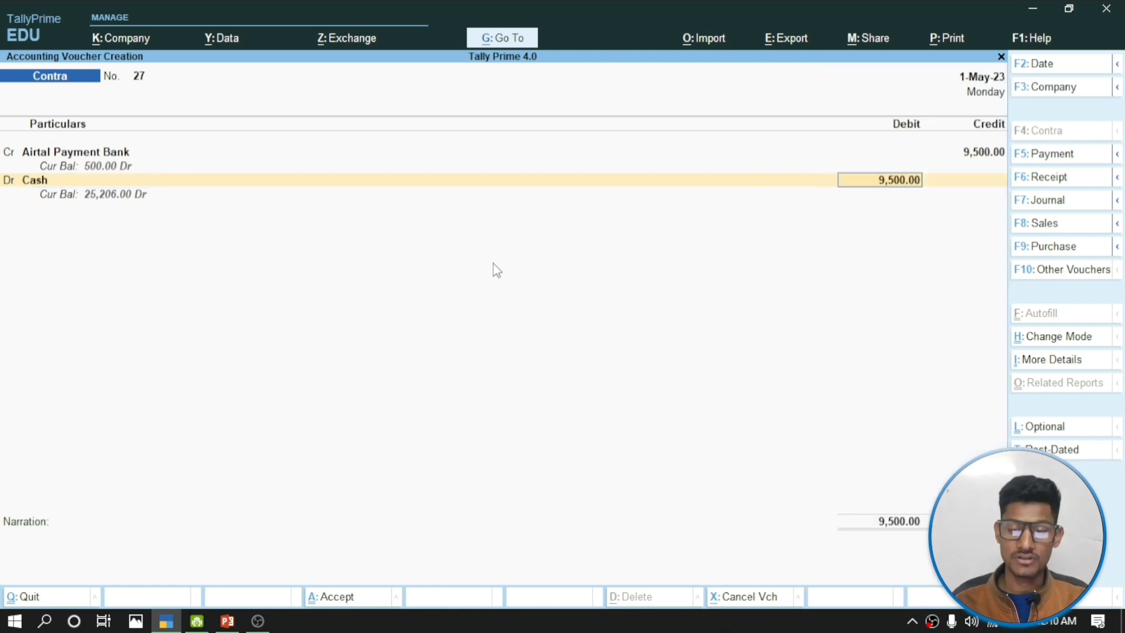
key(Return)
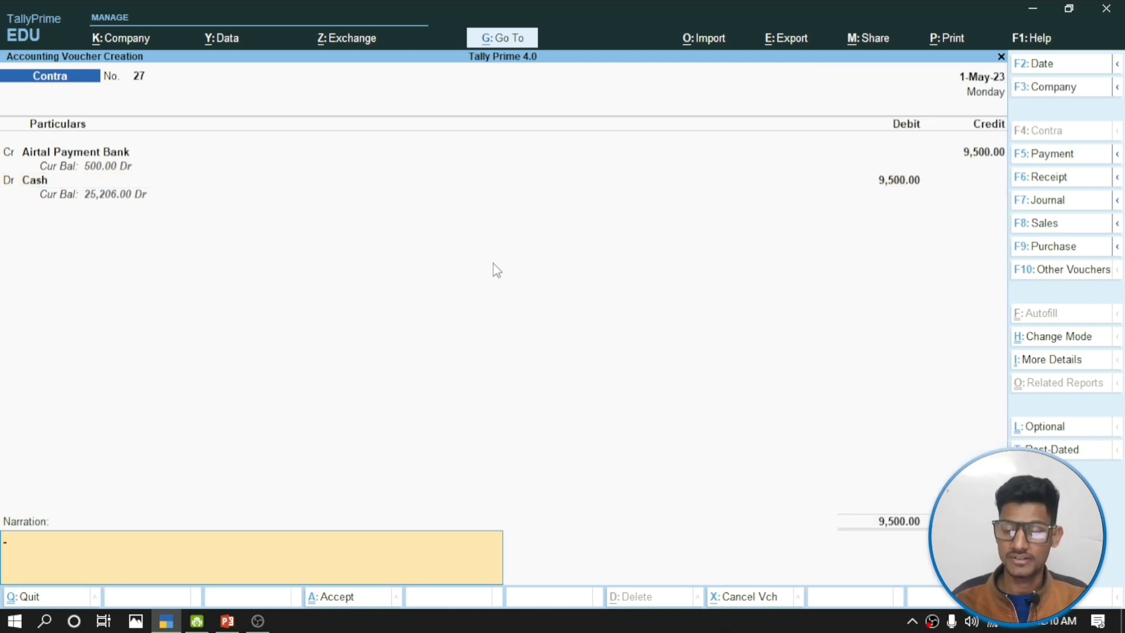
key(Return)
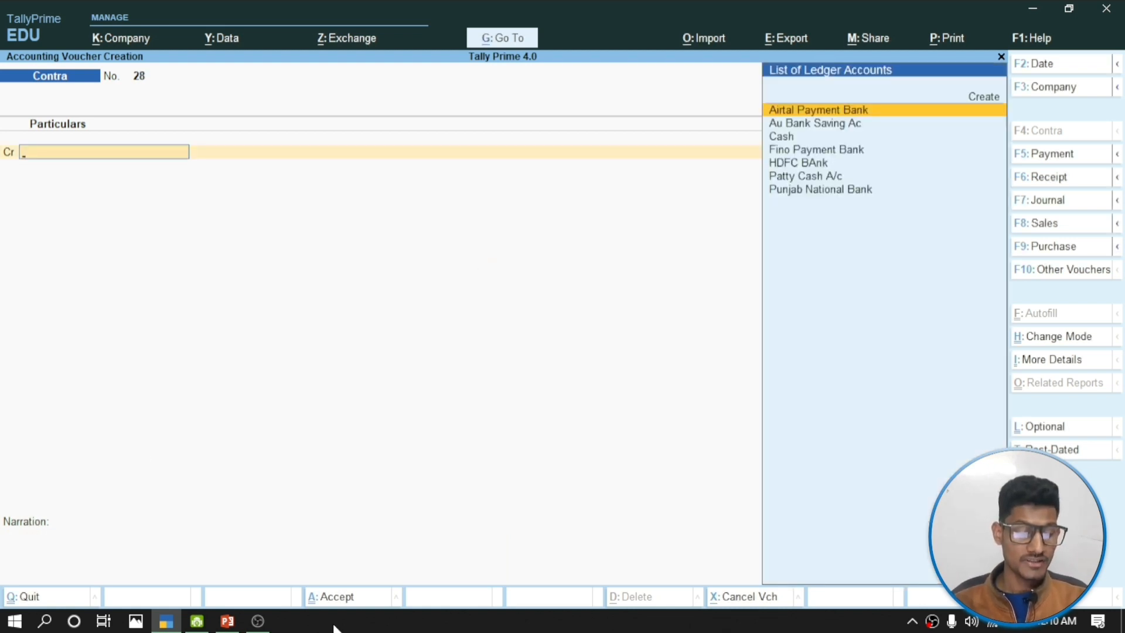
Read transaction 104 in PowerPoint, then credit Au Bank Saving Ac with 19000 in the contra voucher, keeping the default bank allocation
click(228, 621)
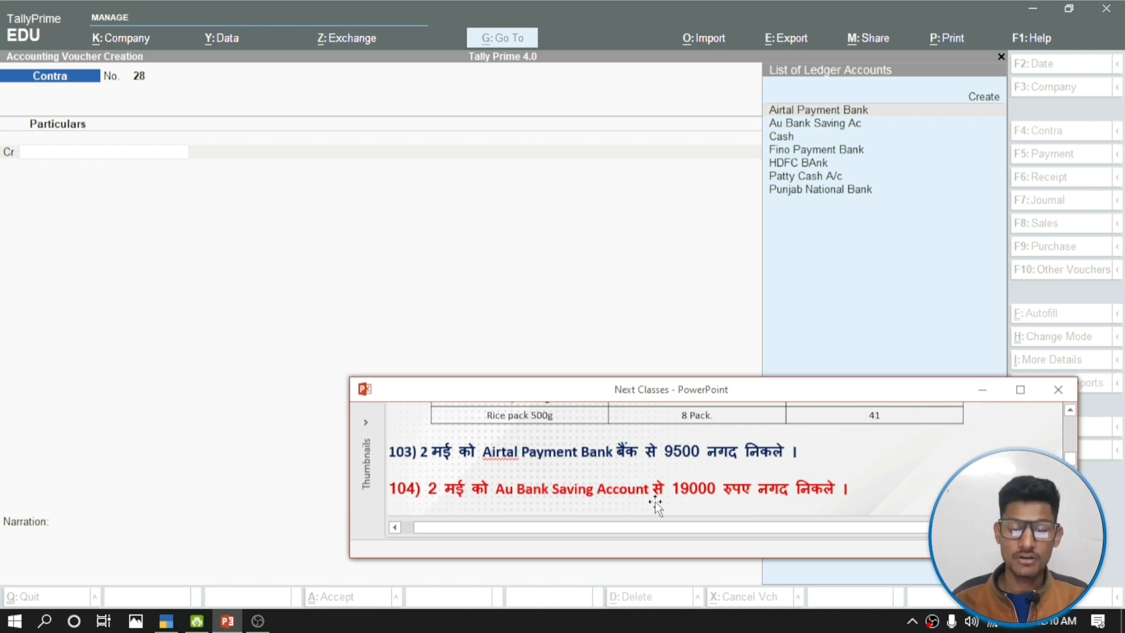
click(424, 223)
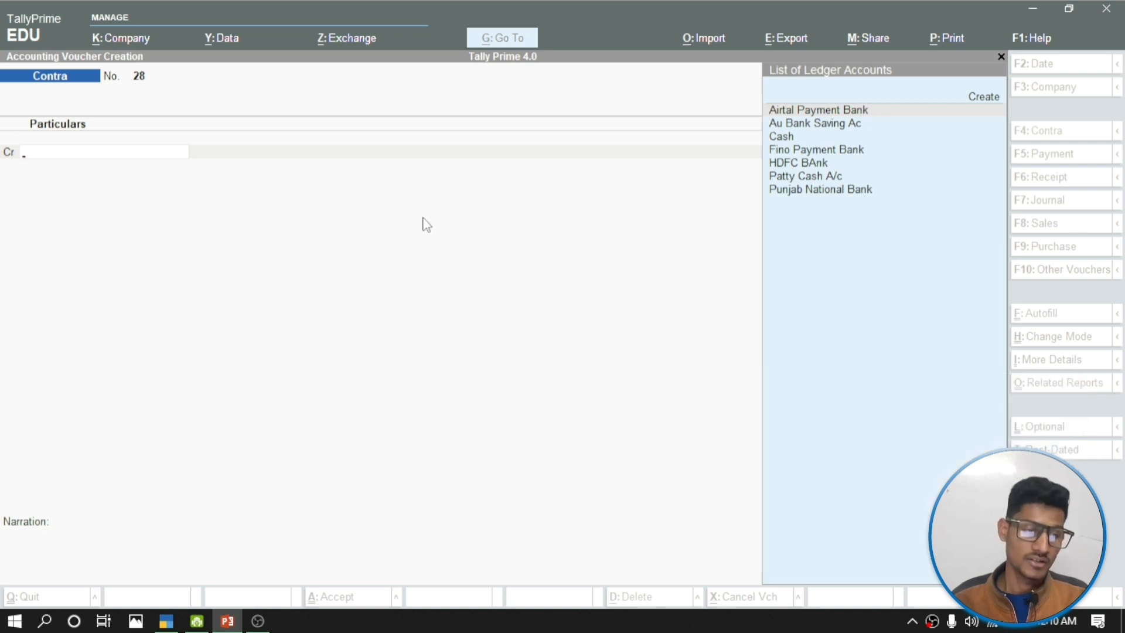
key(Down)
key(Return)
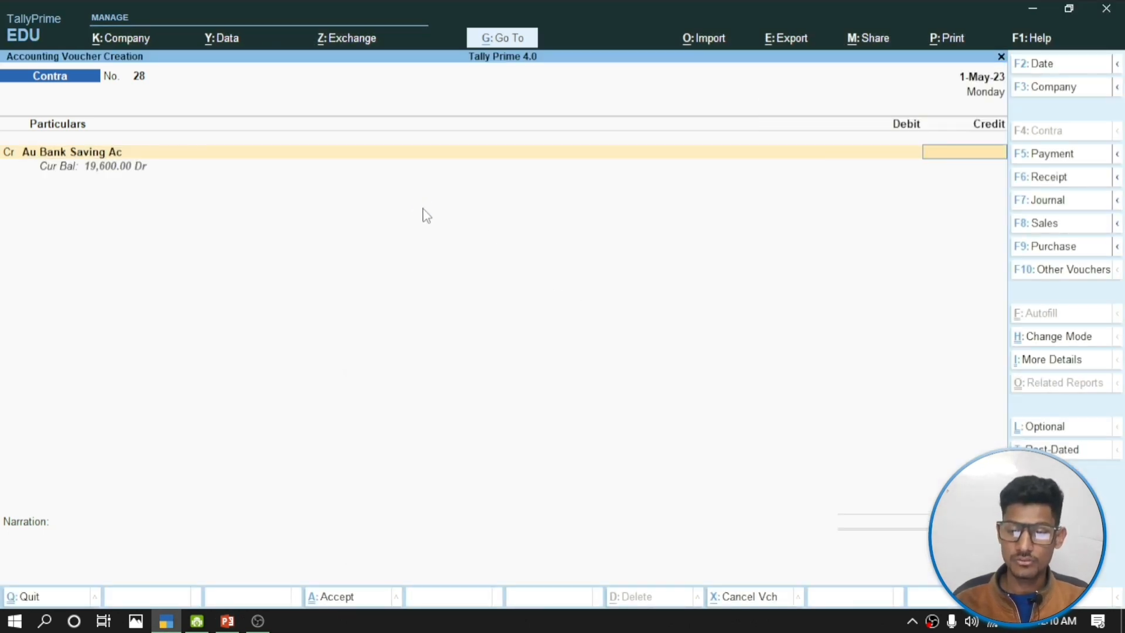
text(19000)
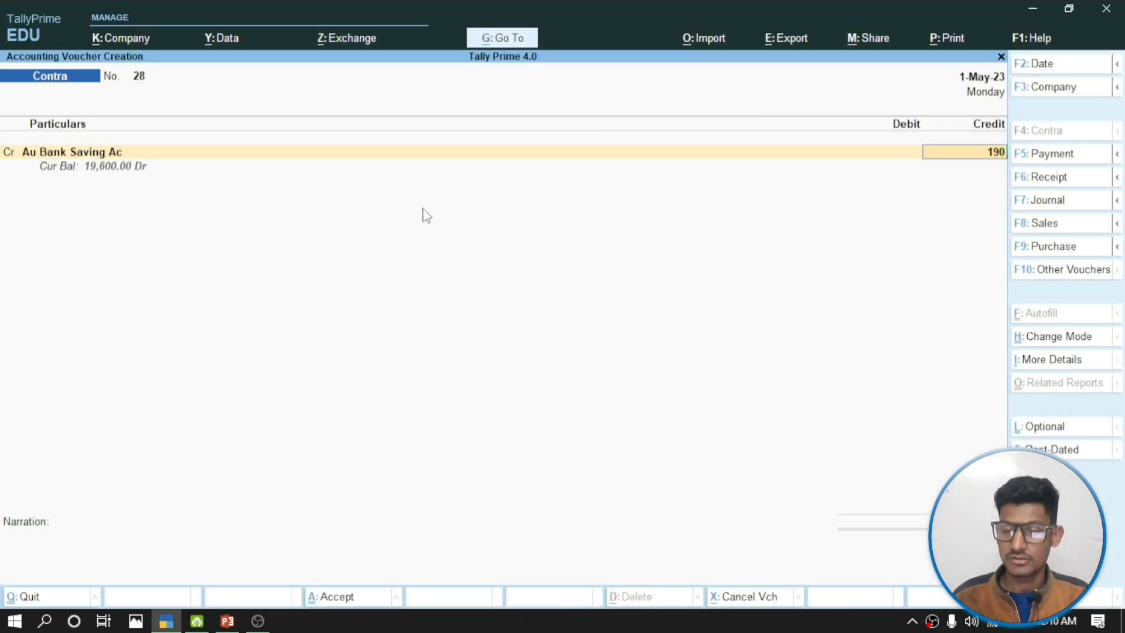
key(Return)
key(Return)
key(Return)
key(Return)
key(Return)
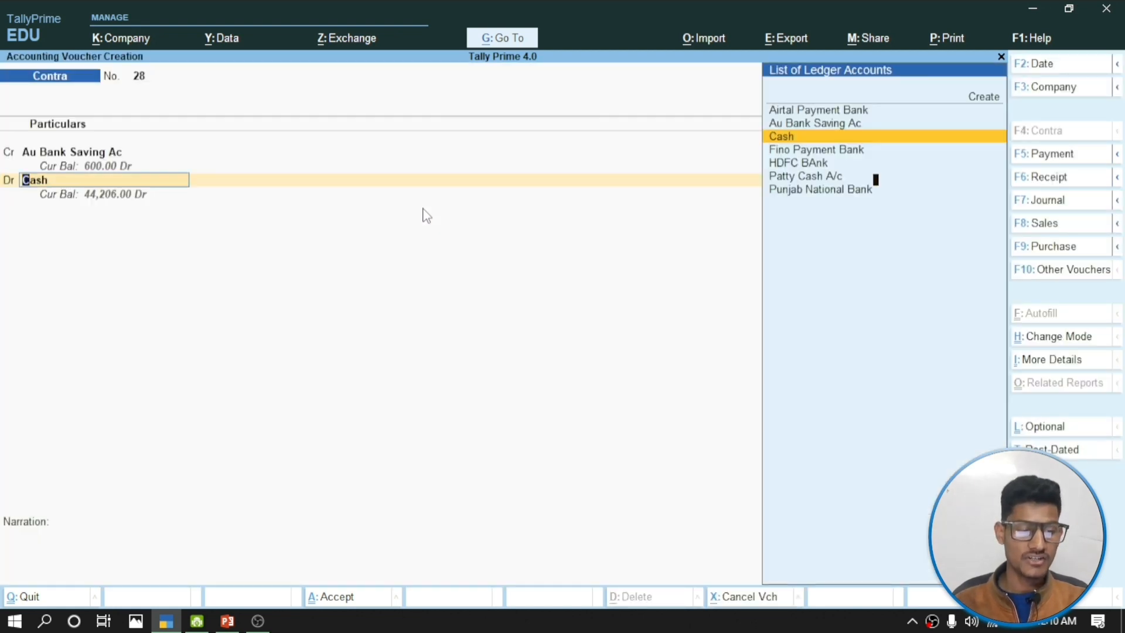
Debit Cash with 19,000.00 and save the contra voucher without narration
key(Return)
key(Return)
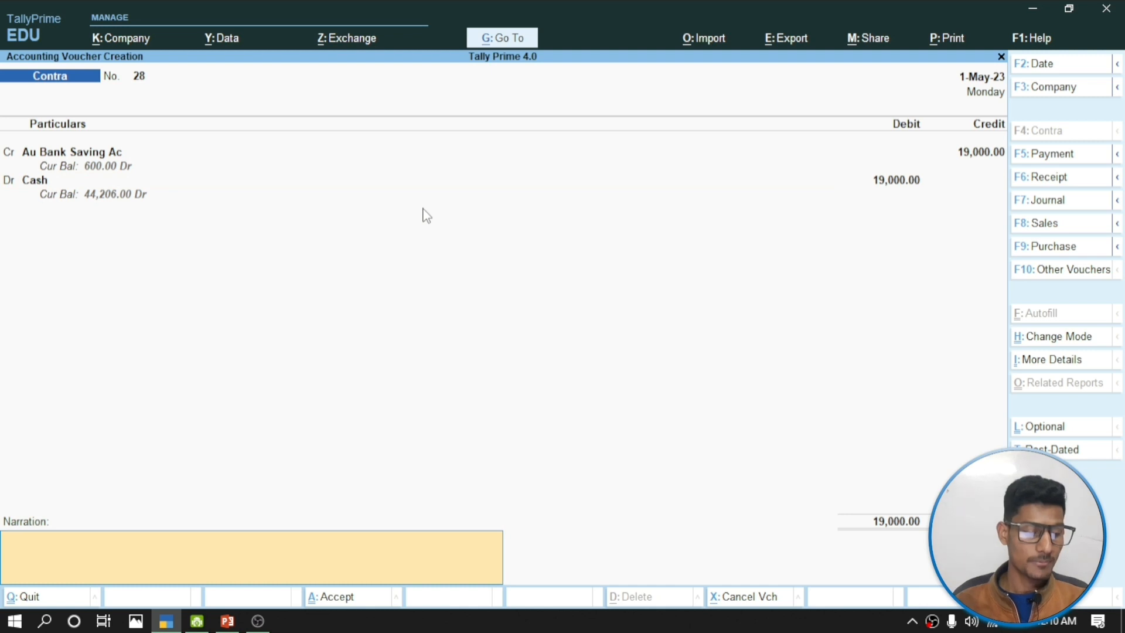
key(Return)
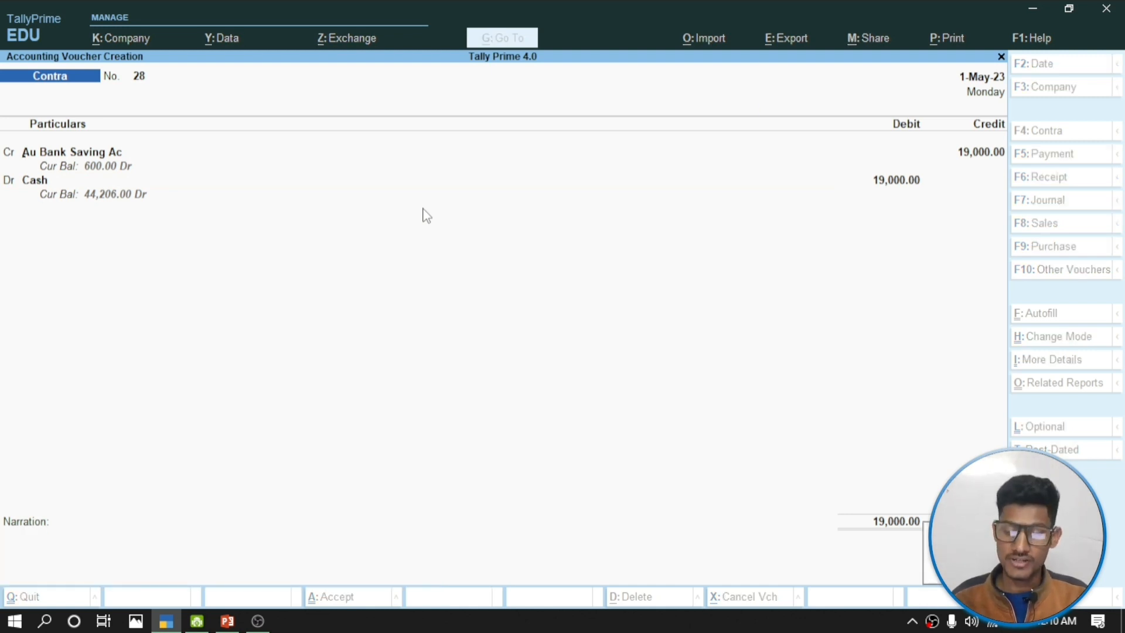
key(Return)
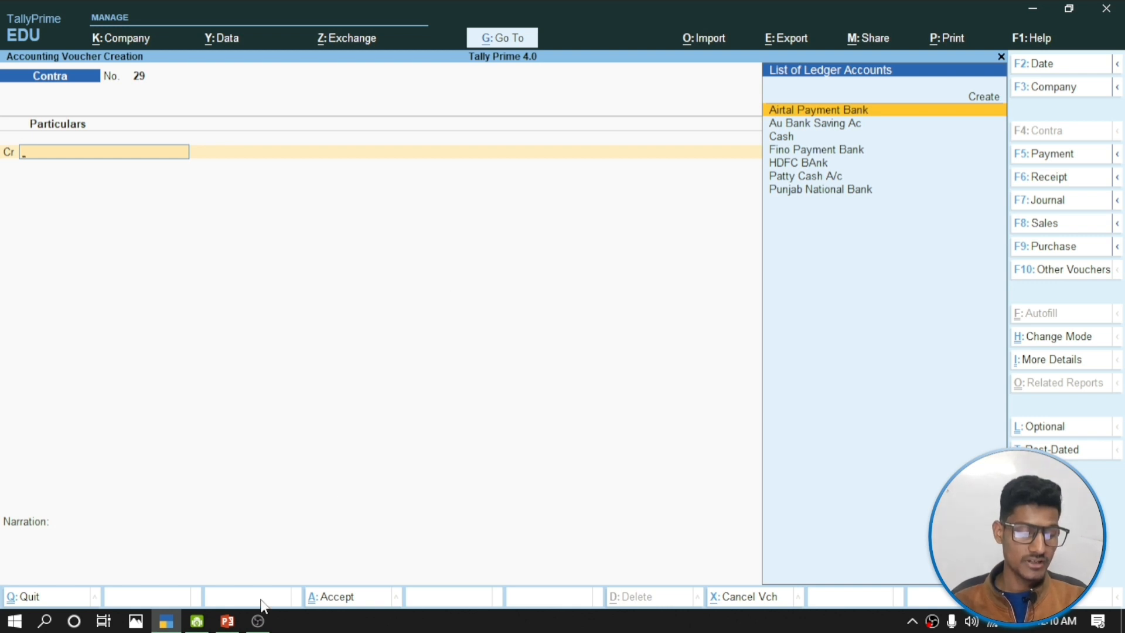
Read transaction 105 in PowerPoint and change the new voucher to a receipt voucher
click(227, 620)
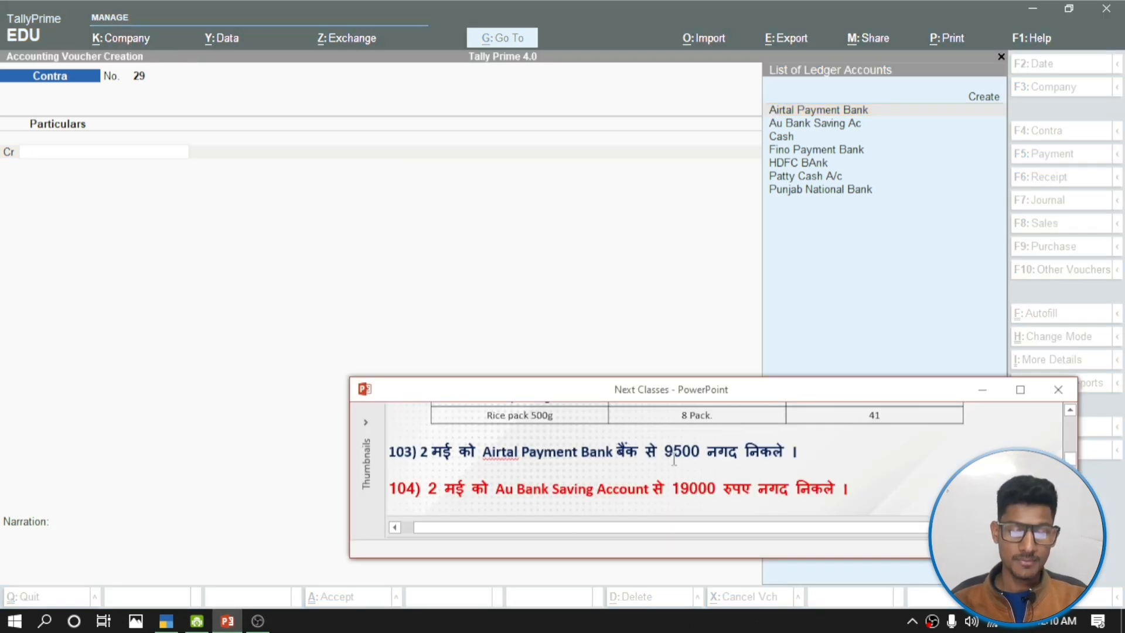
scroll(674, 459, down, 3)
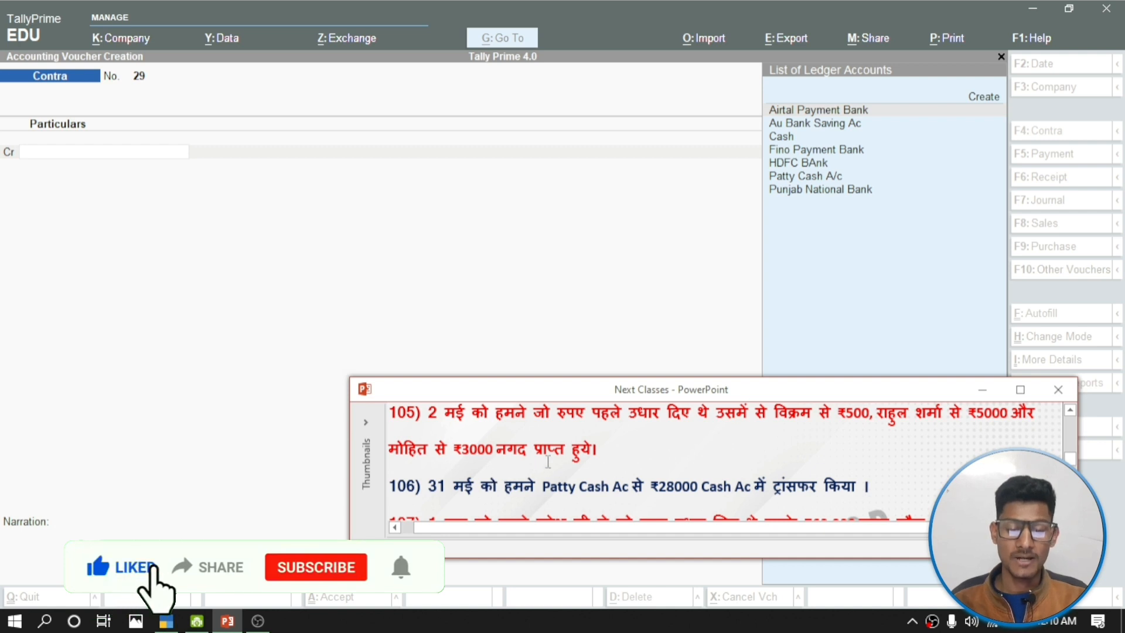
click(496, 292)
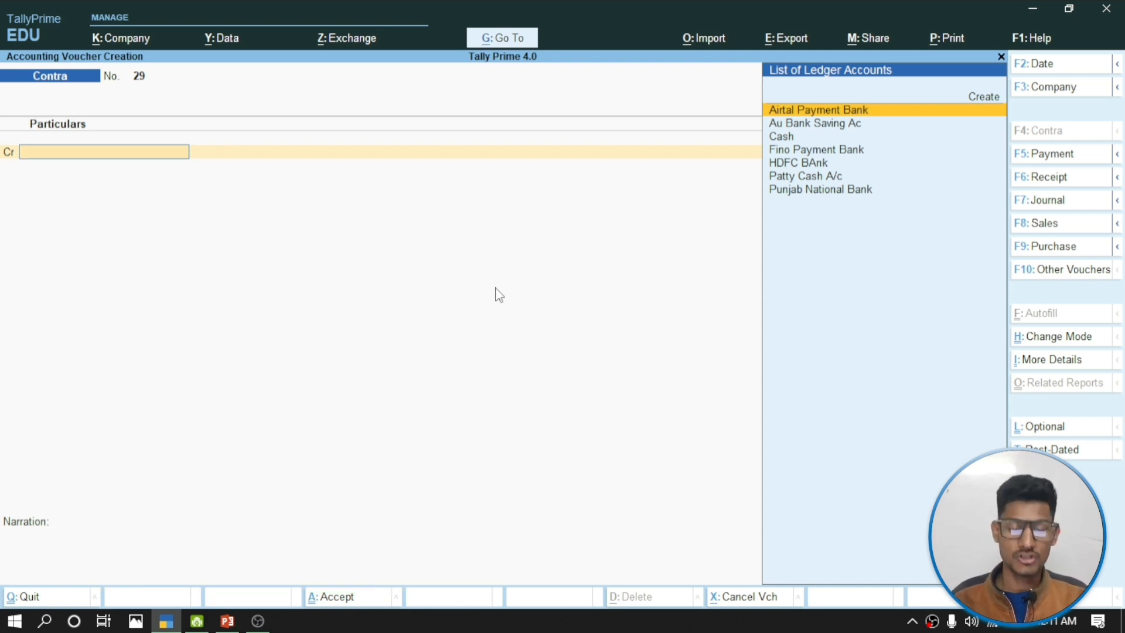
key(F7)
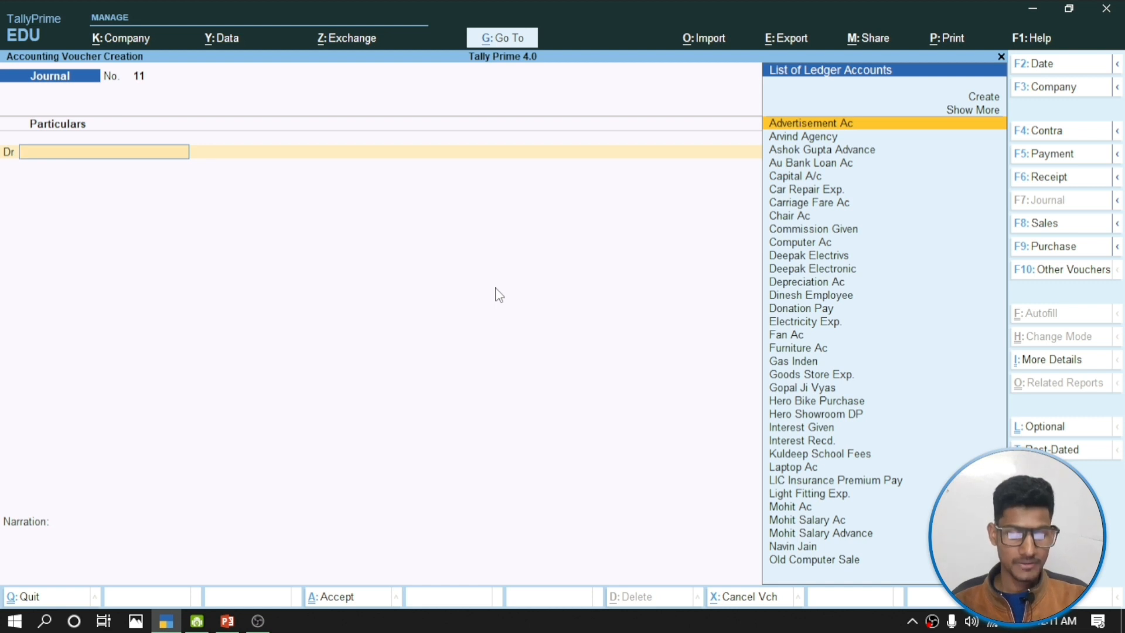
key(F6)
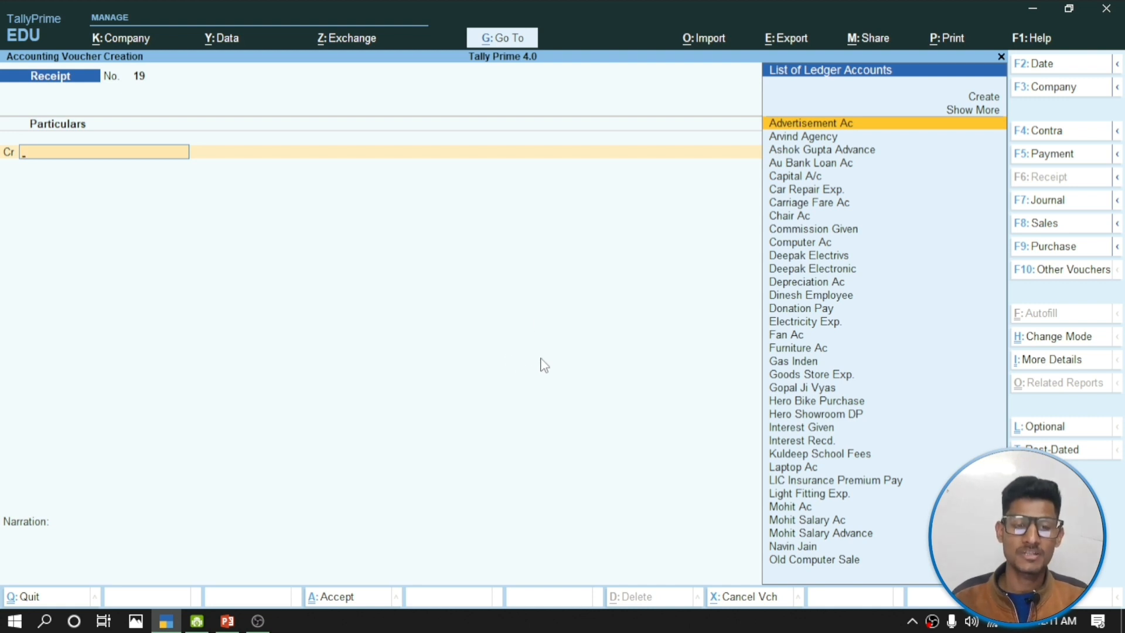
Recheck transaction 105 in PowerPoint and credit 500 to the ledger of the first borrower it names
click(228, 622)
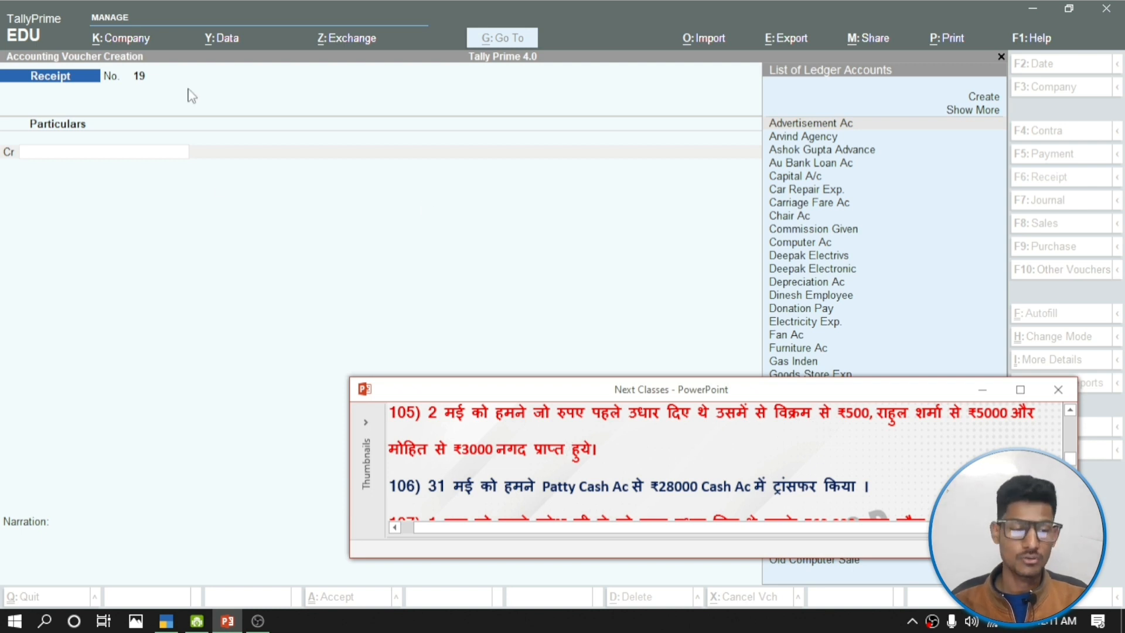
click(173, 158)
text(V)
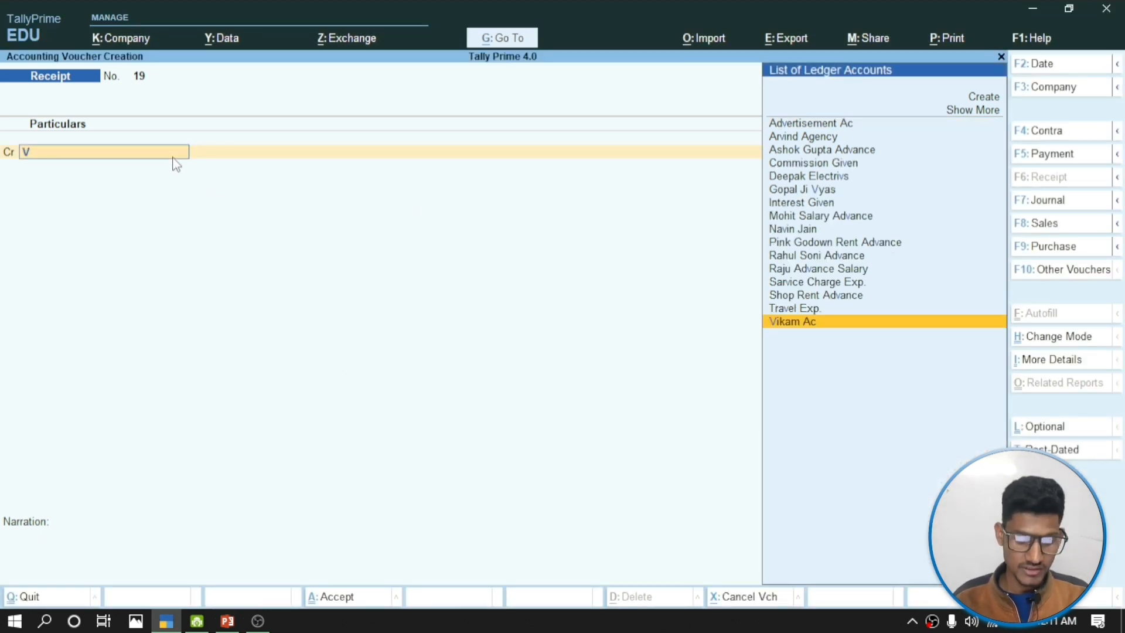
text(i)
key(Return)
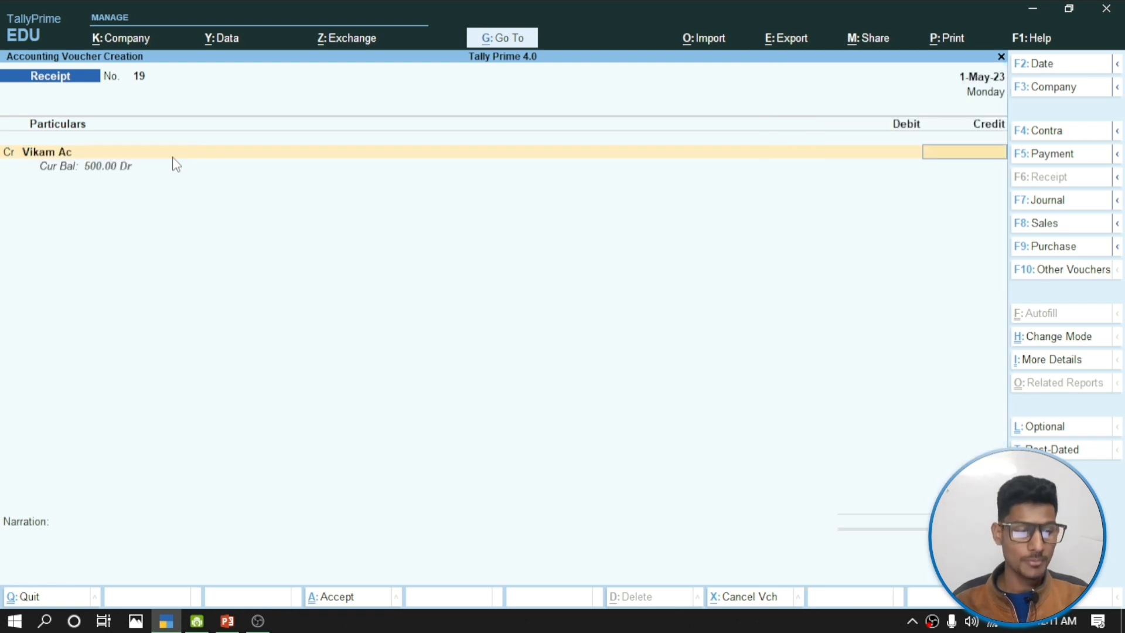
text(500)
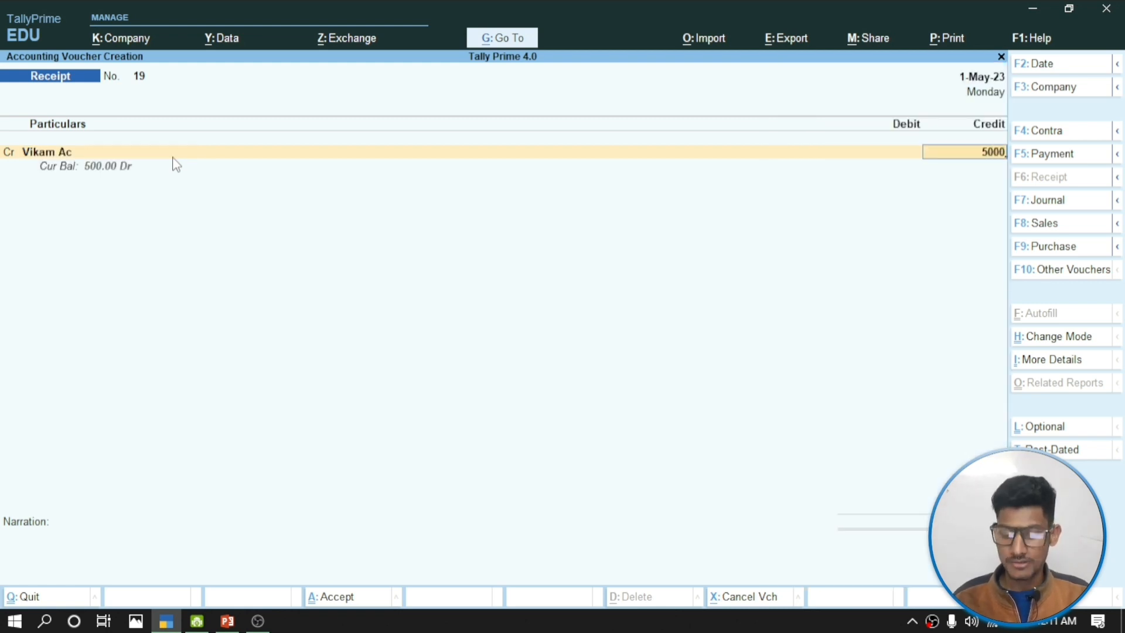
key(Return)
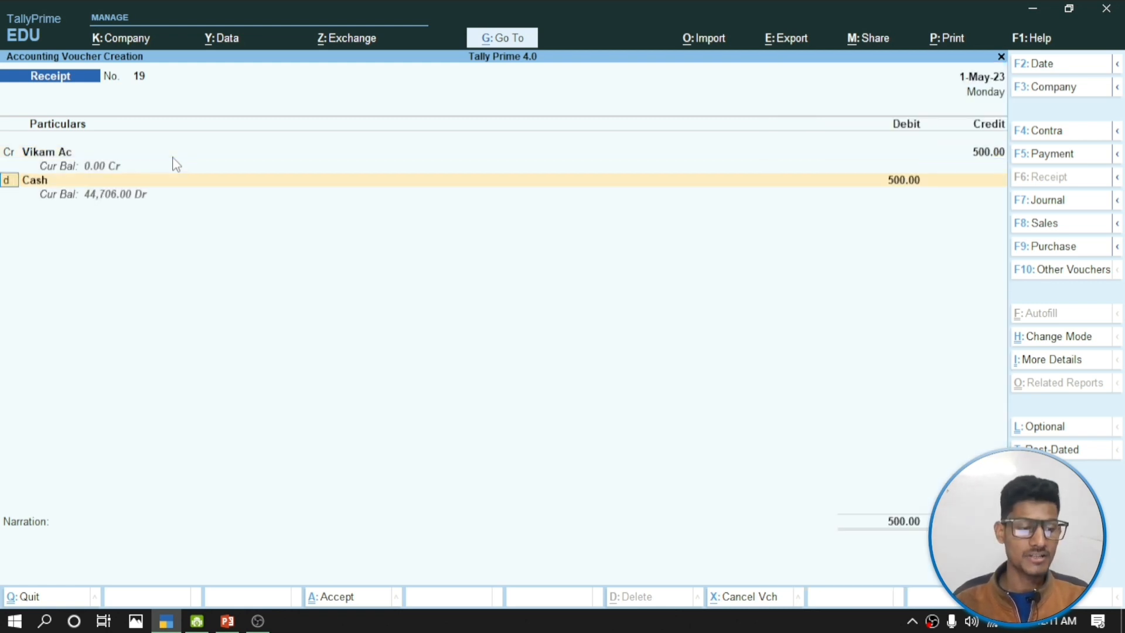
Make the second receipt line a credit and enter 5000 for the second borrower named in transaction 105 in PowerPoint
text(c)
key(Return)
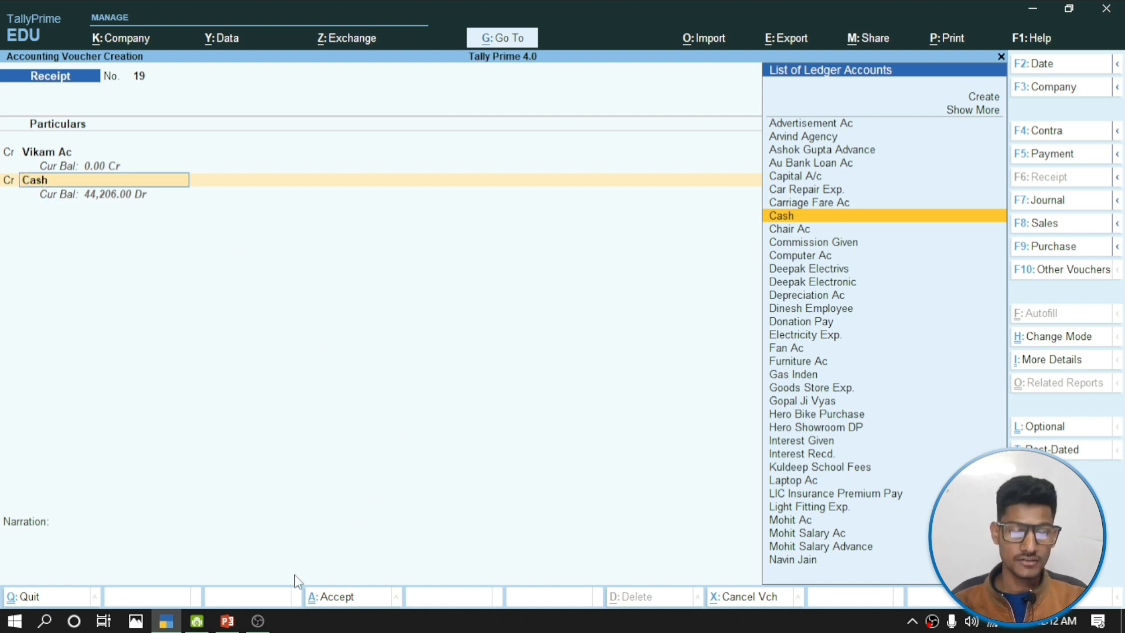
click(228, 621)
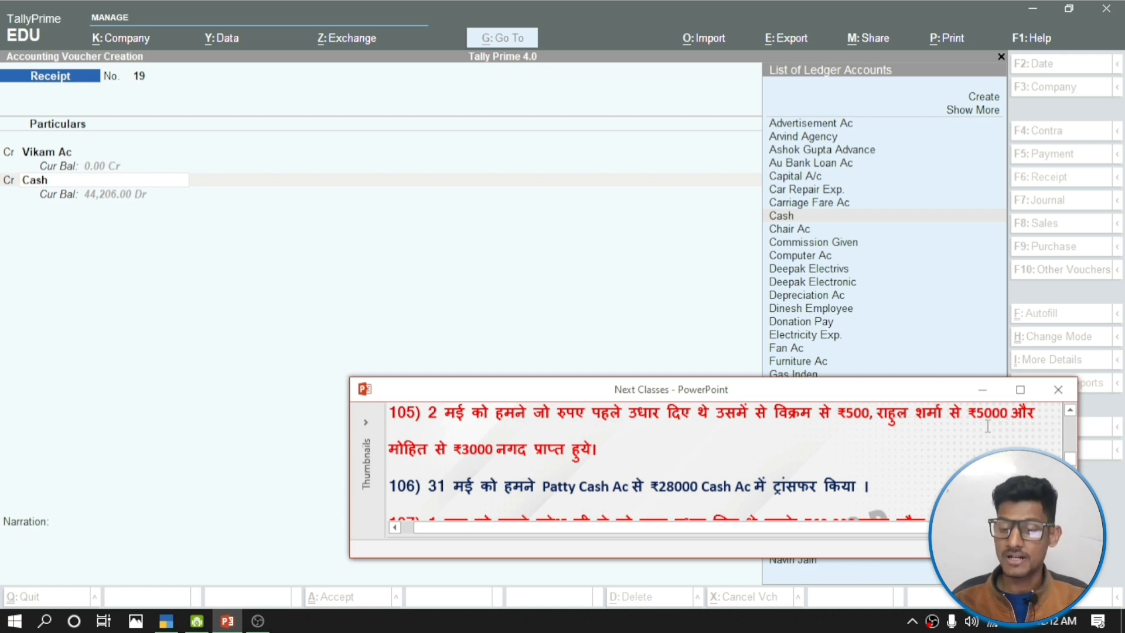
click(212, 212)
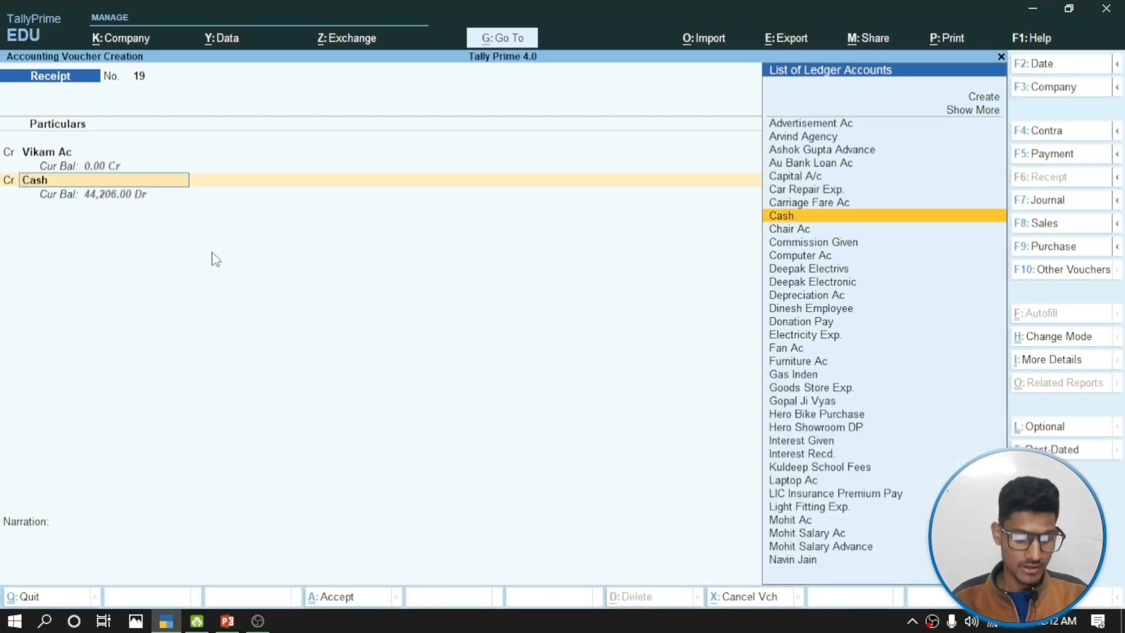
text(Rasi)
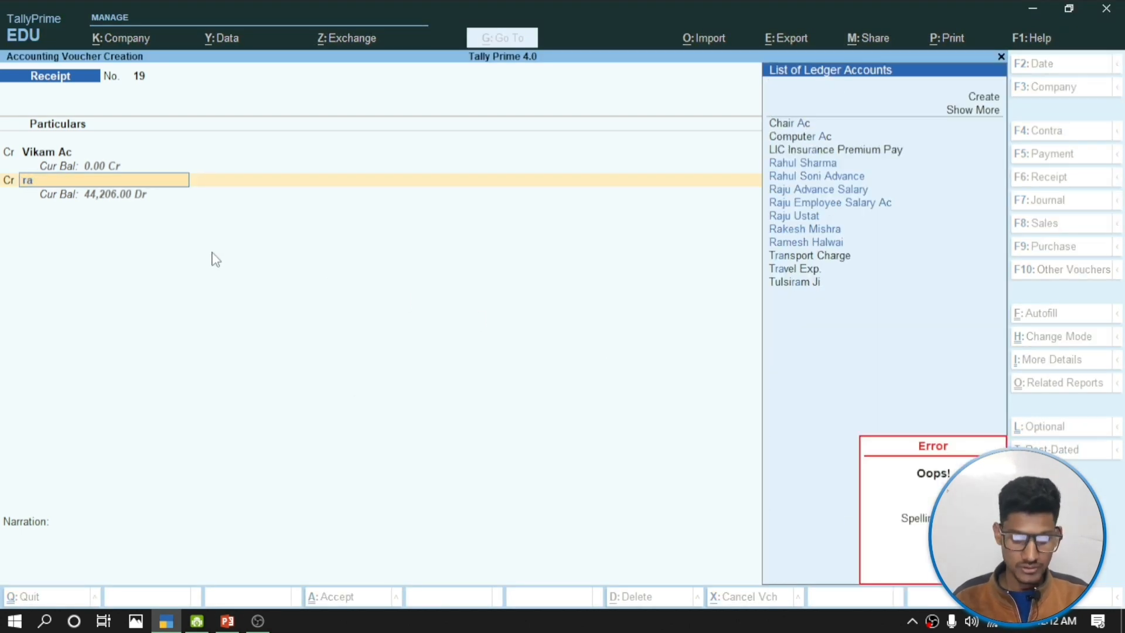
text(hu)
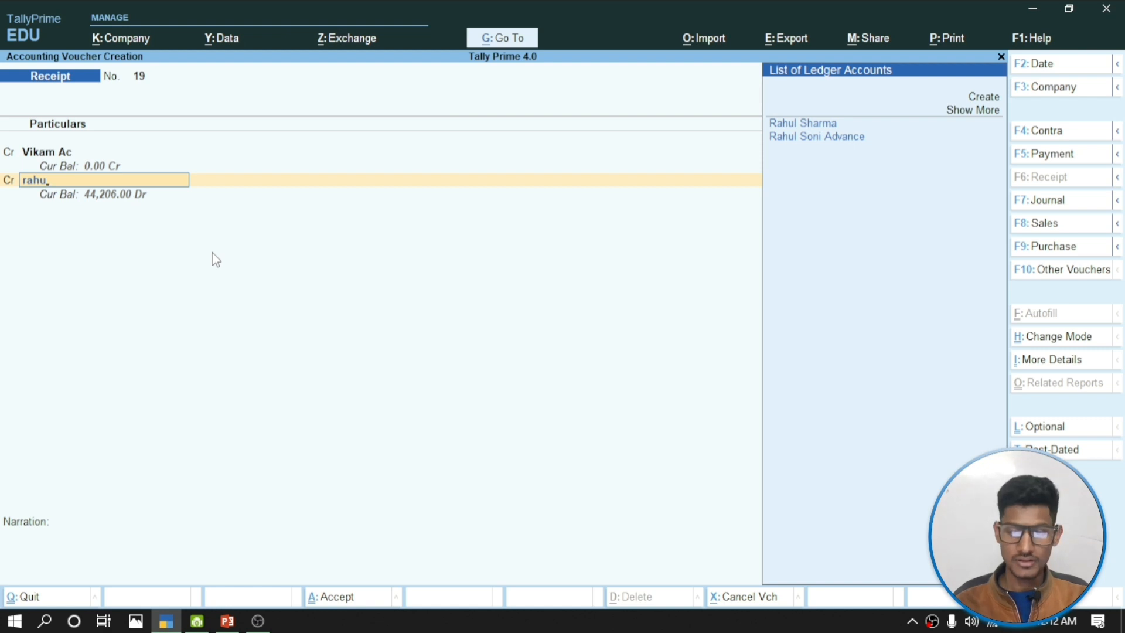
key(Return)
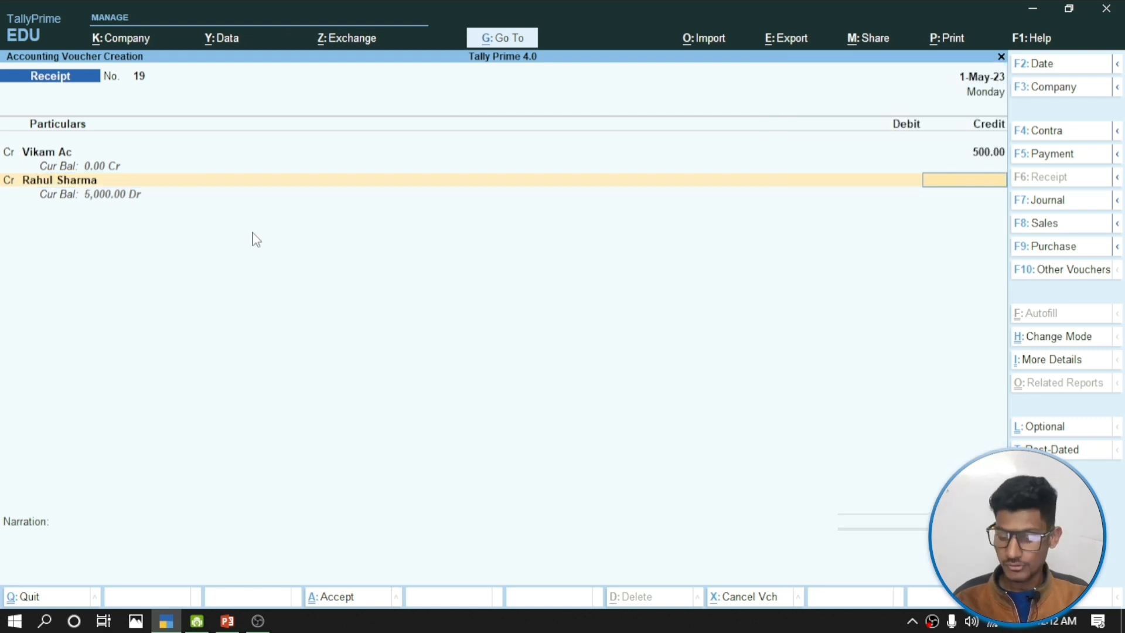
text(5000)
key(Return)
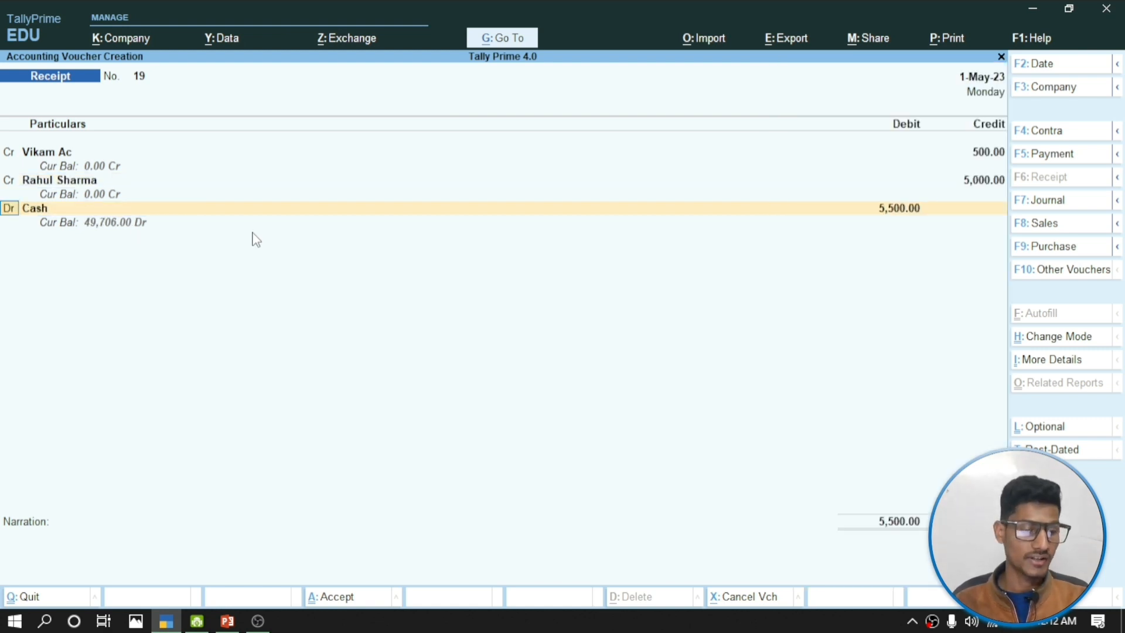
Make the third receipt line a credit and enter 3000 for the third borrower's plain account named in transaction 105 in PowerPoint
text(c)
key(Return)
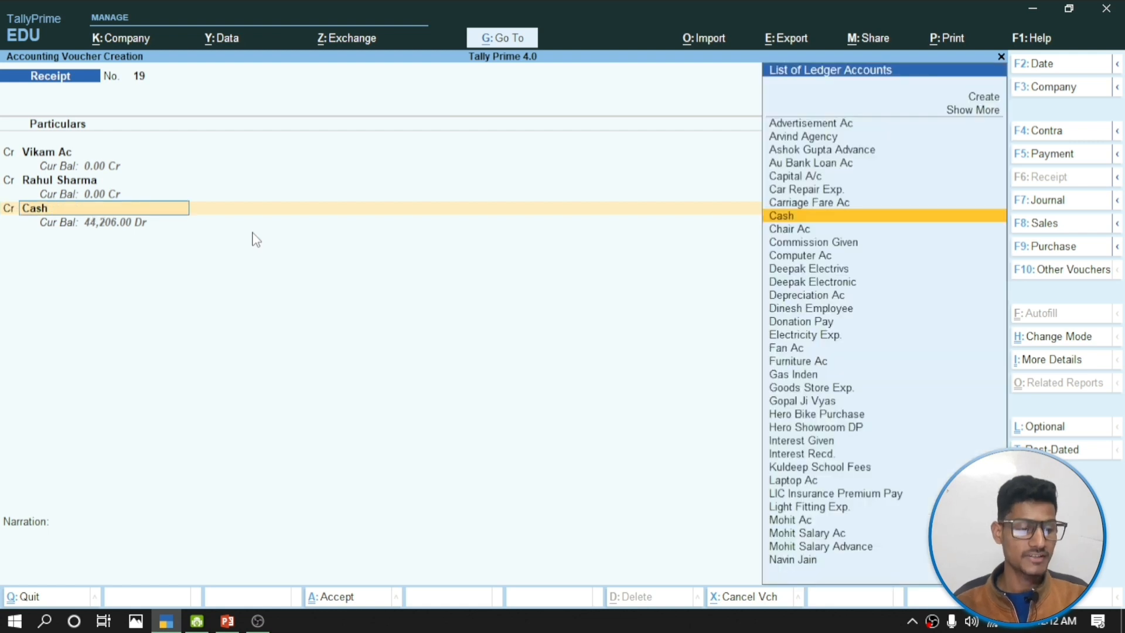
click(227, 621)
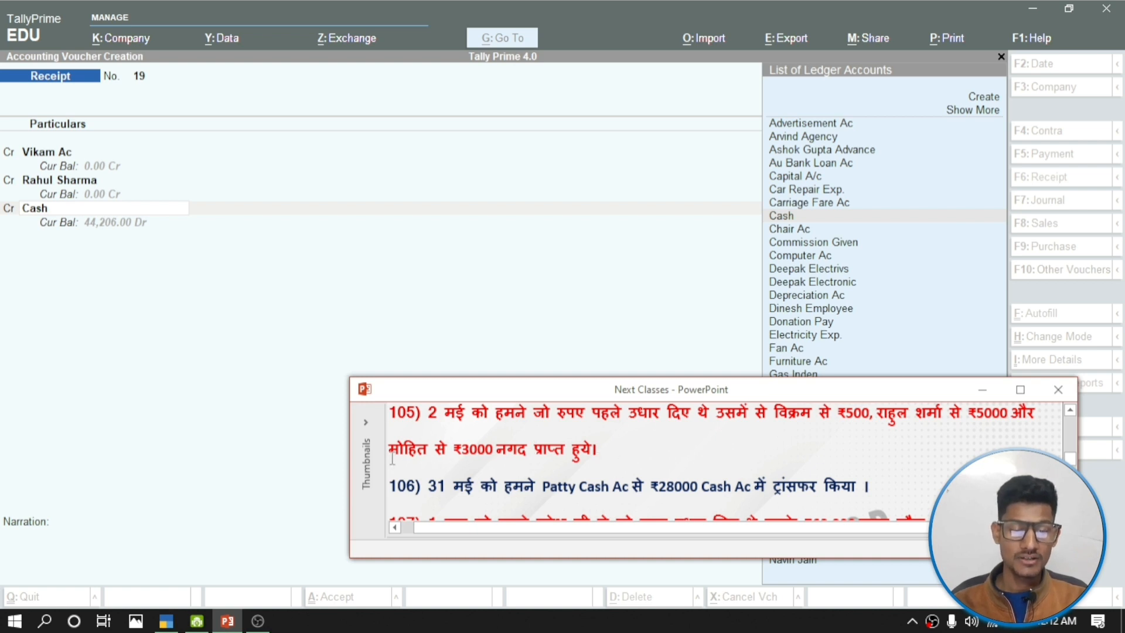
click(153, 237)
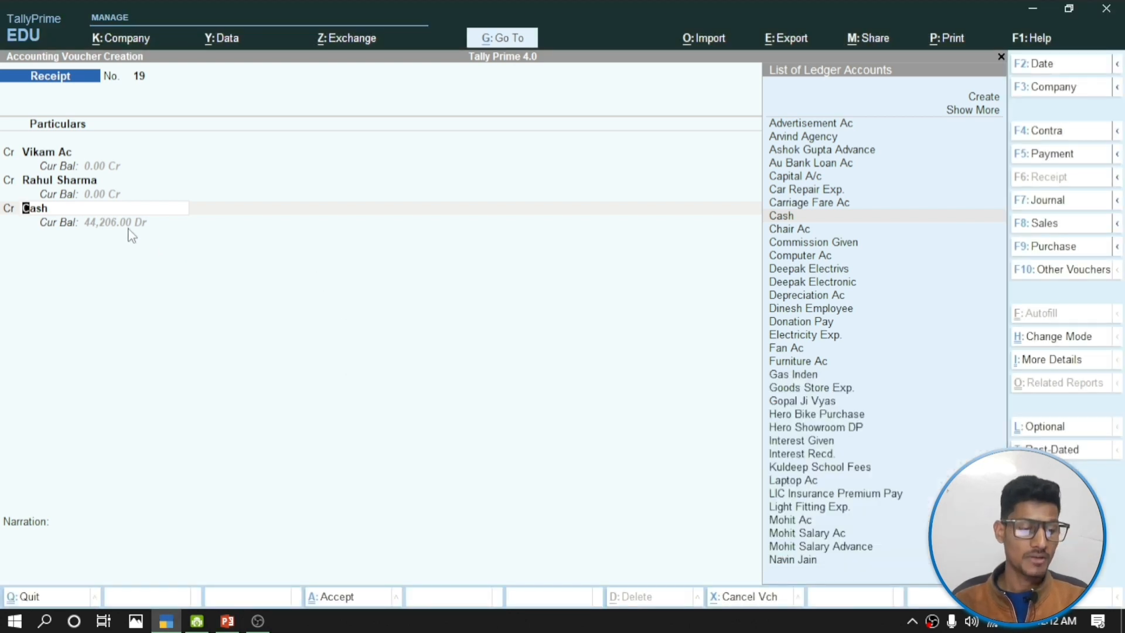
text(Mo)
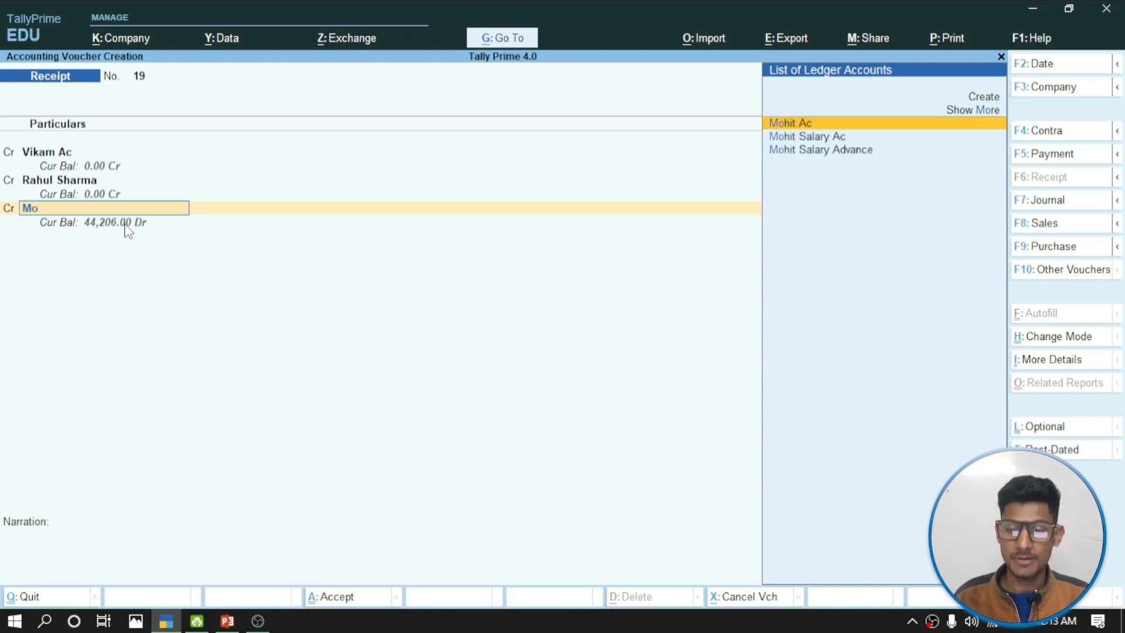
key(Return)
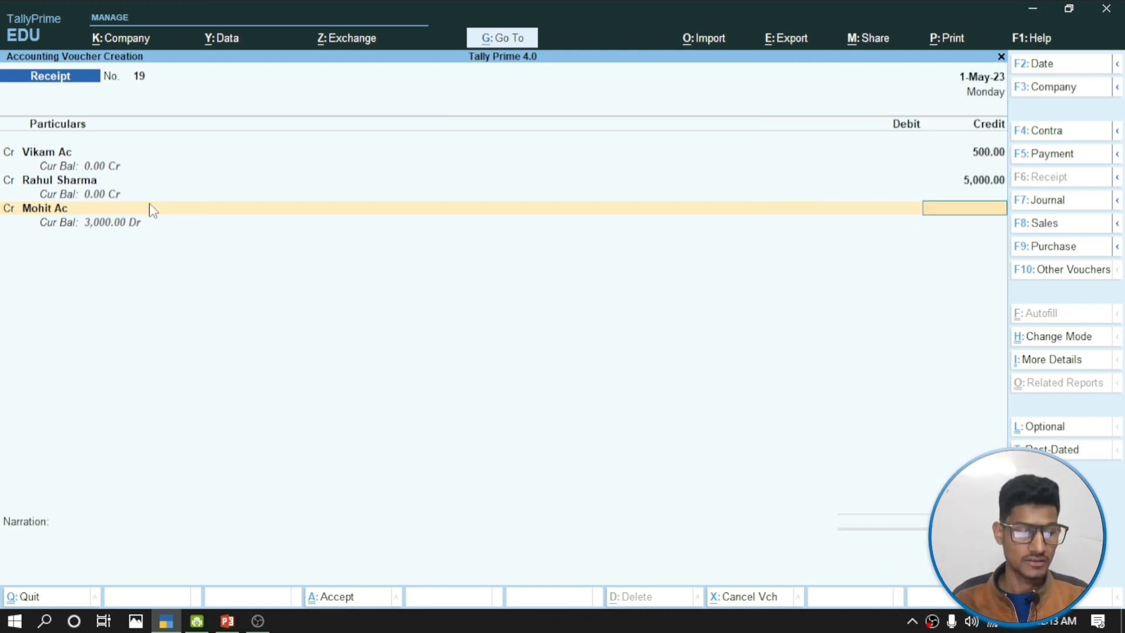
text(3000)
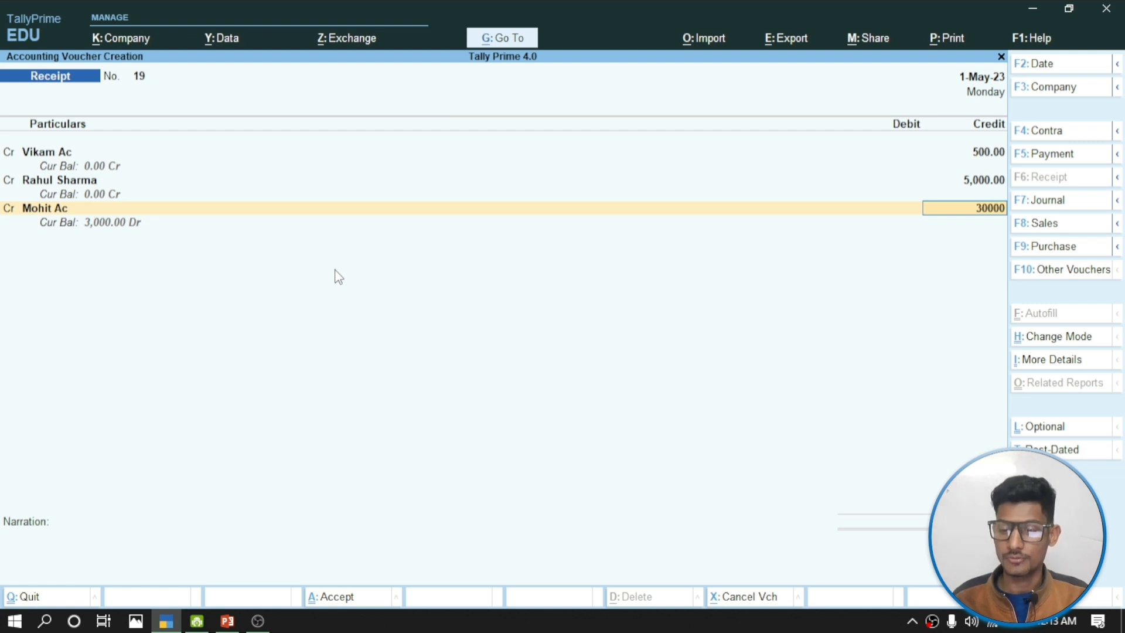
key(Return)
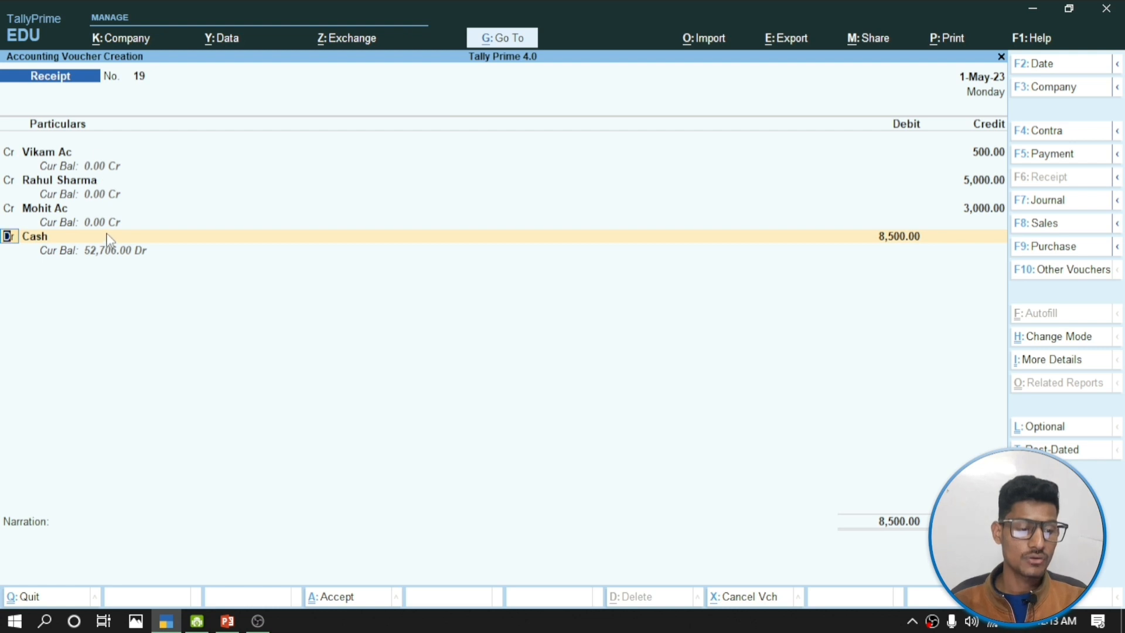
Debit the receipt total of 8,500 to Cash and save the voucher with an empty narration
key(Return)
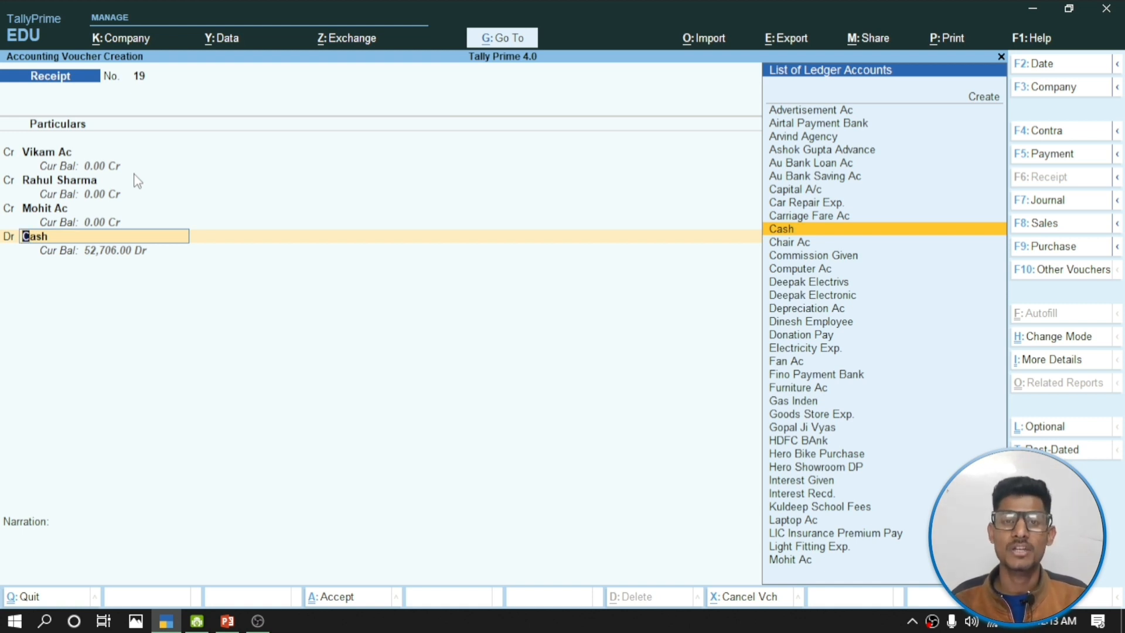
key(Return)
key(Return)
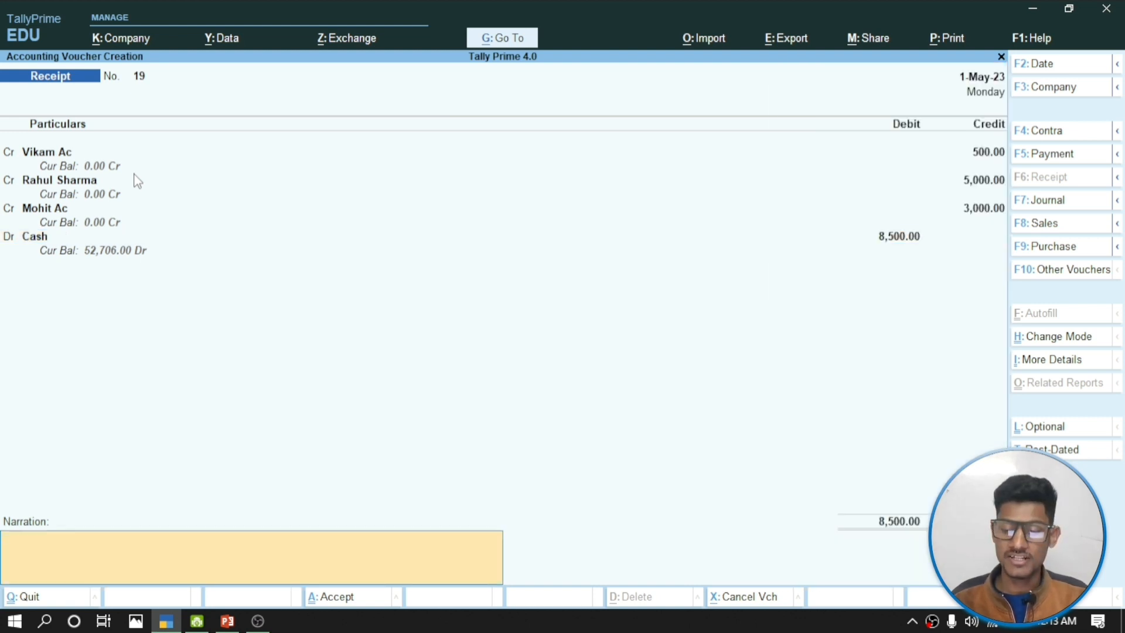
key(Return)
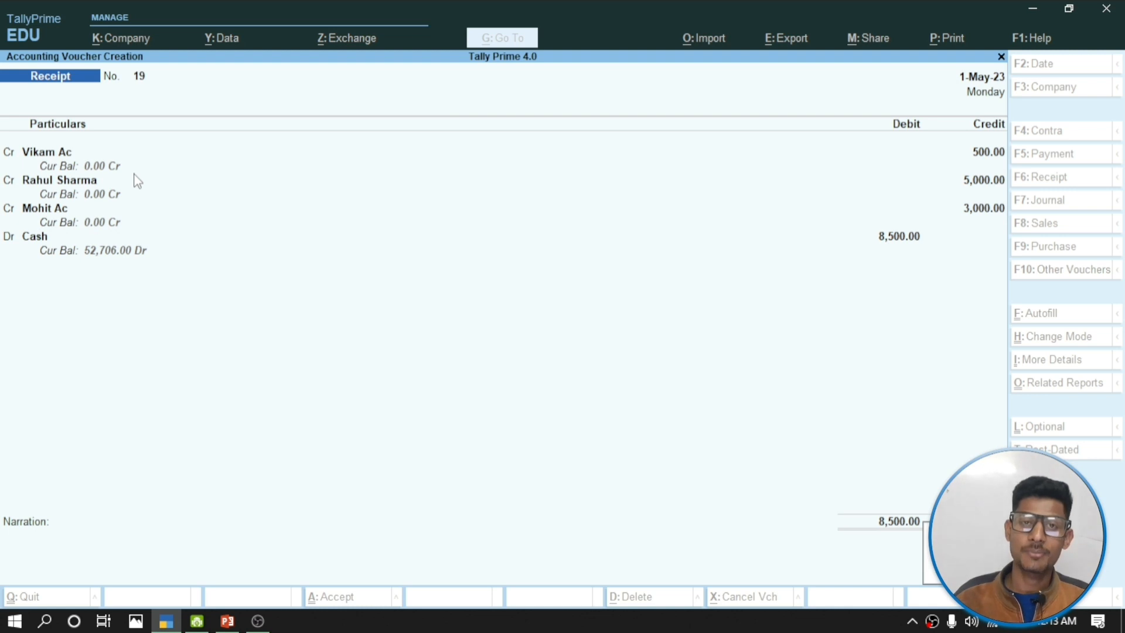
key(Return)
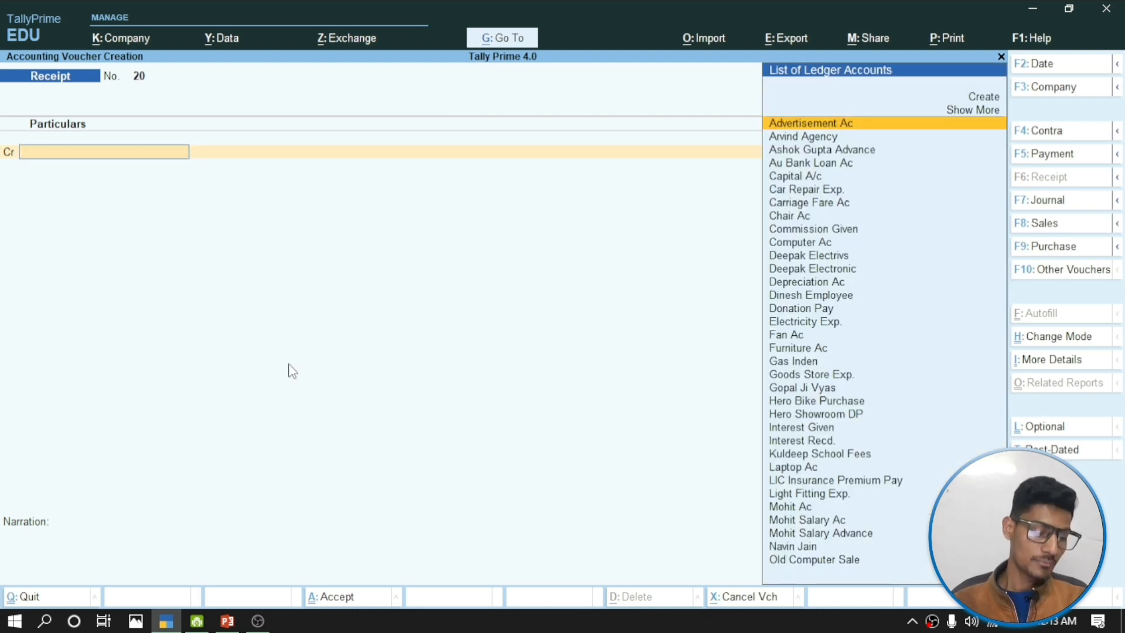
Read transaction 106 in PowerPoint, change the new voucher to a contra voucher and credit Patty Cash A/c
click(227, 621)
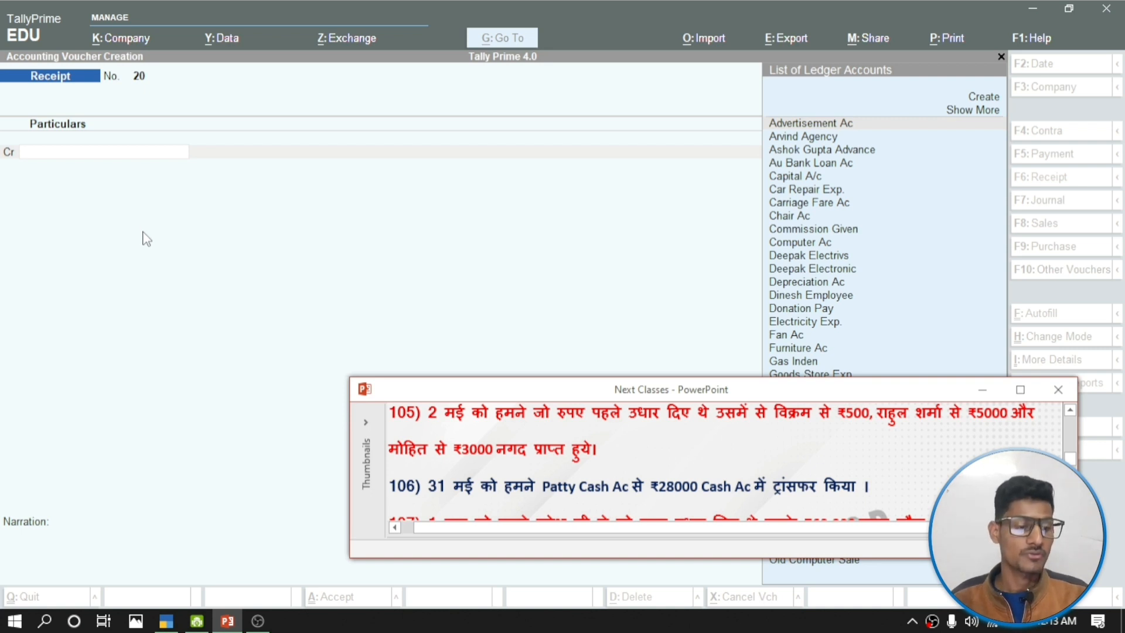
click(168, 245)
key(F4)
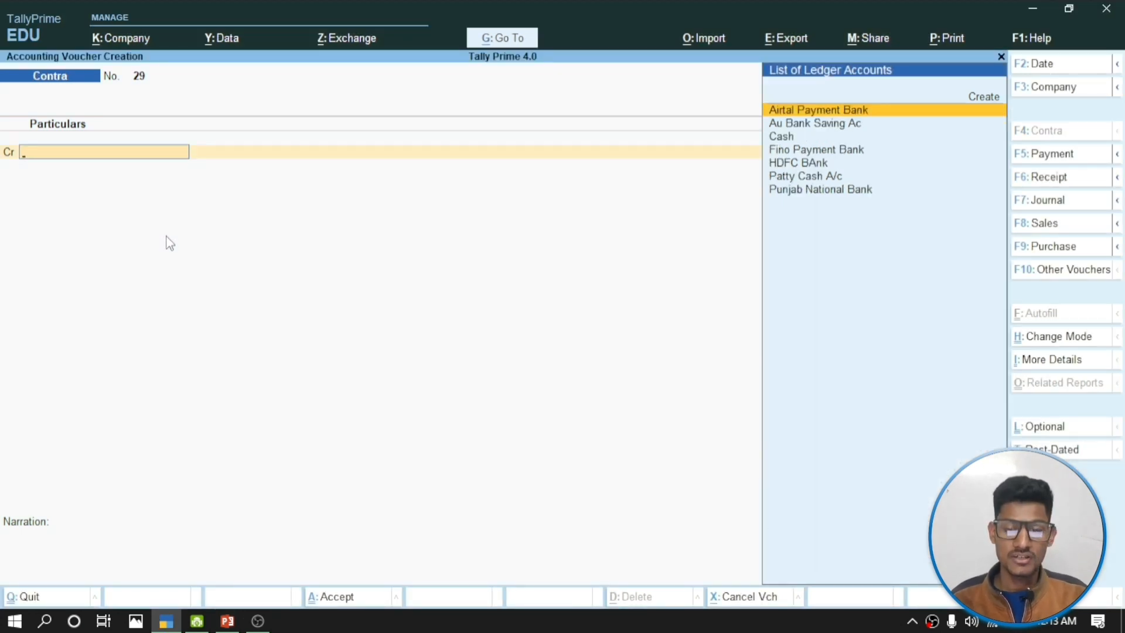
key(Down)
key(Down)
key(Down)
key(Down)
key(Down)
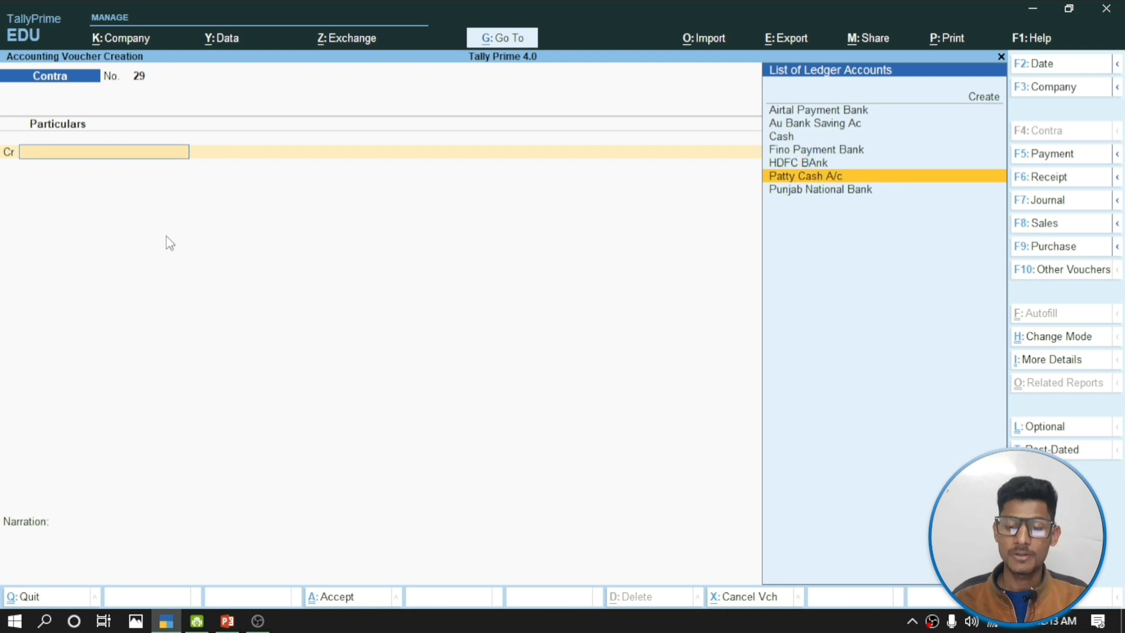
key(Return)
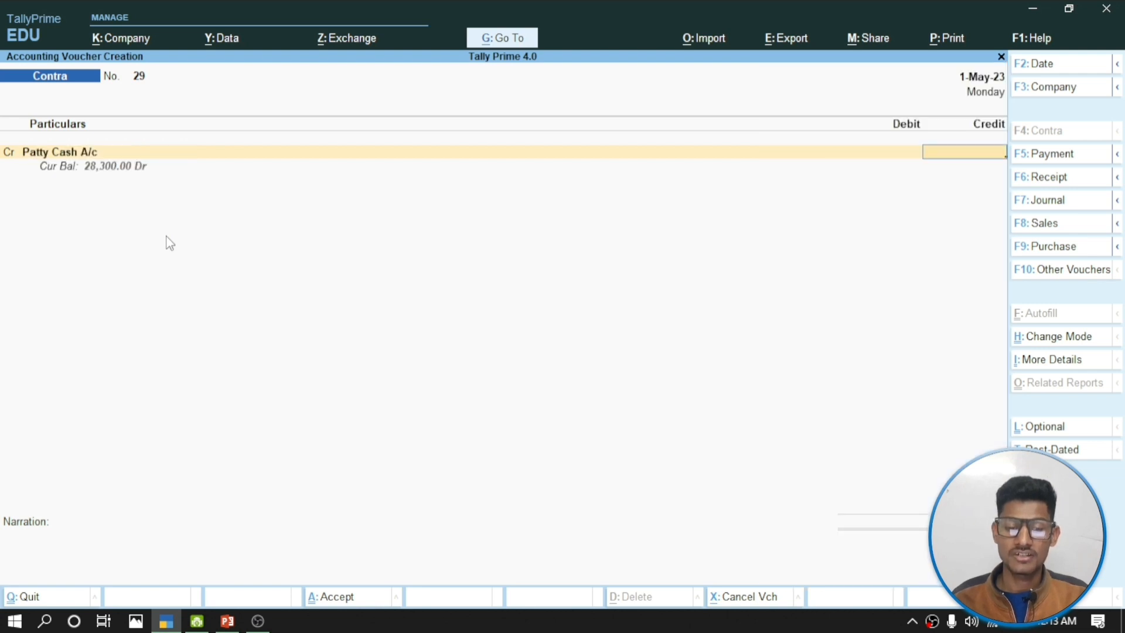
Recheck transaction 106 in PowerPoint, enter 28000 for Patty Cash A/c with Cash as the debit, and save the contra voucher
click(227, 619)
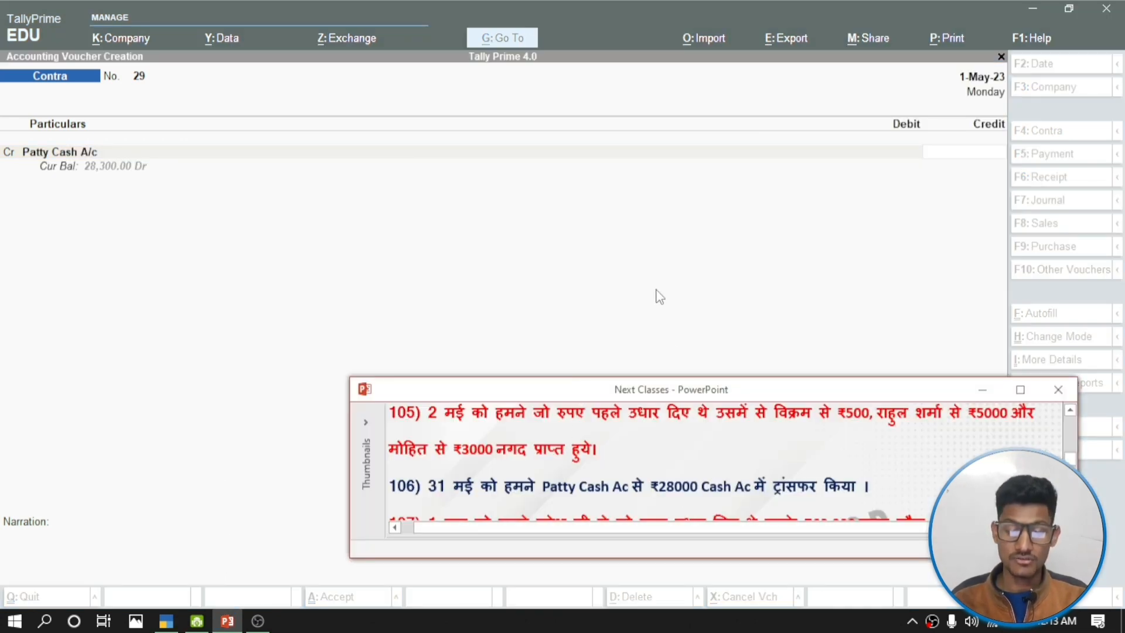
click(655, 271)
text(28000)
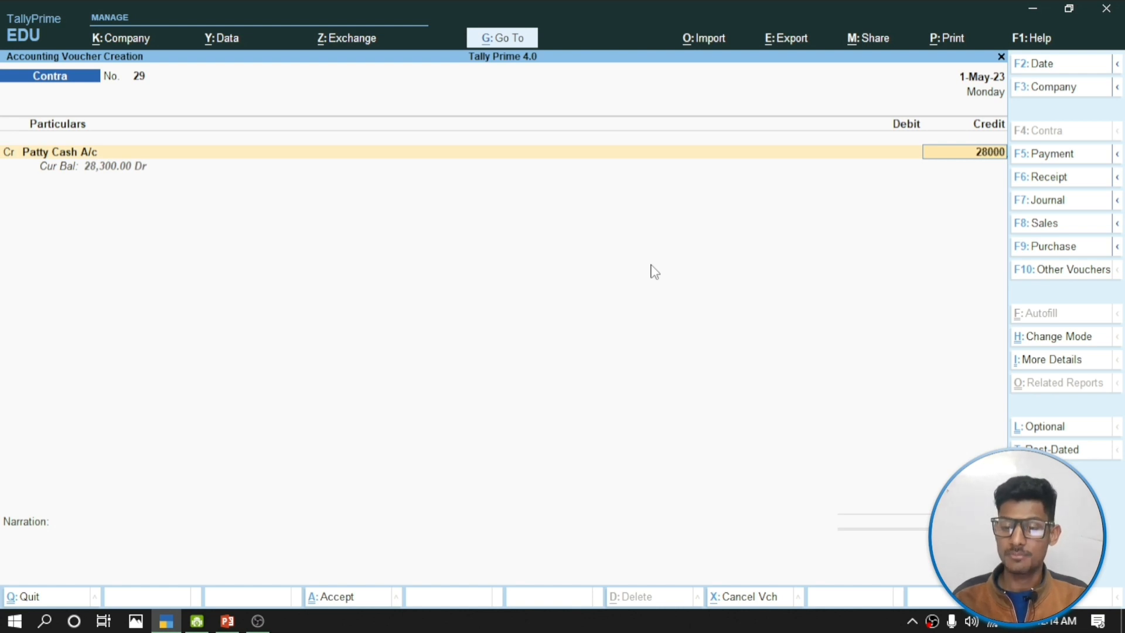
key(Return)
key(Return)
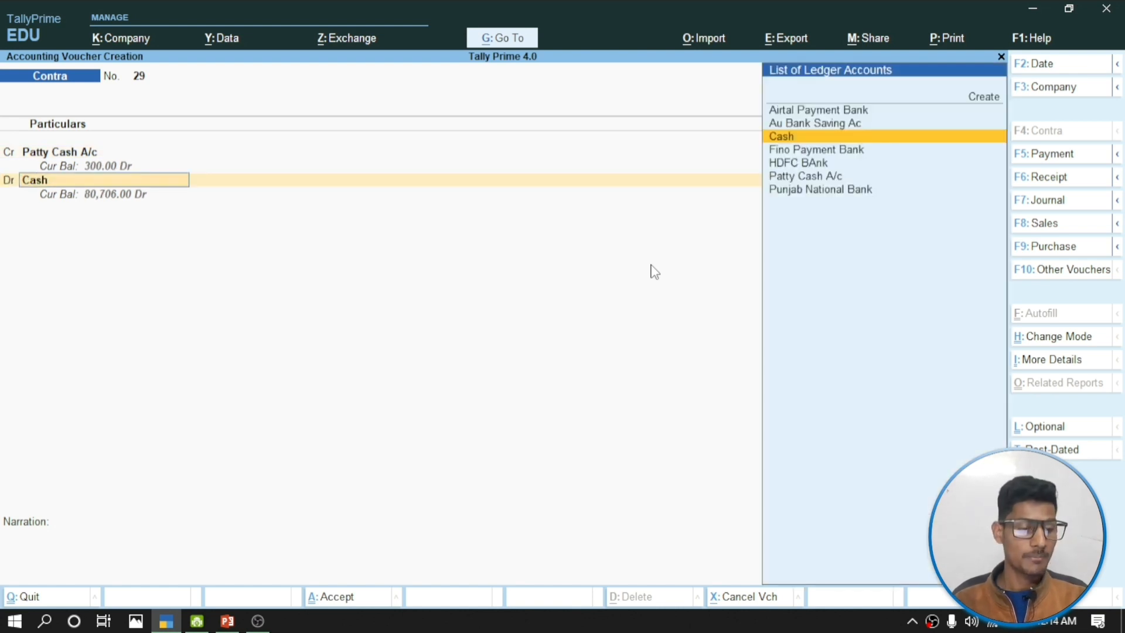
key(Return)
key(Return)
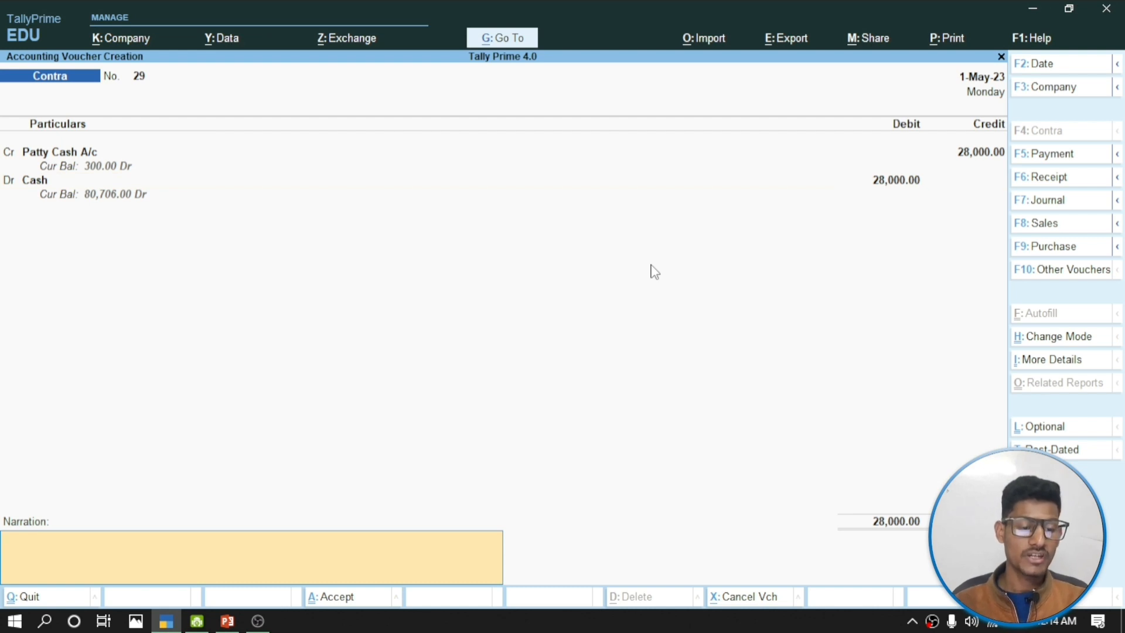
key(Return)
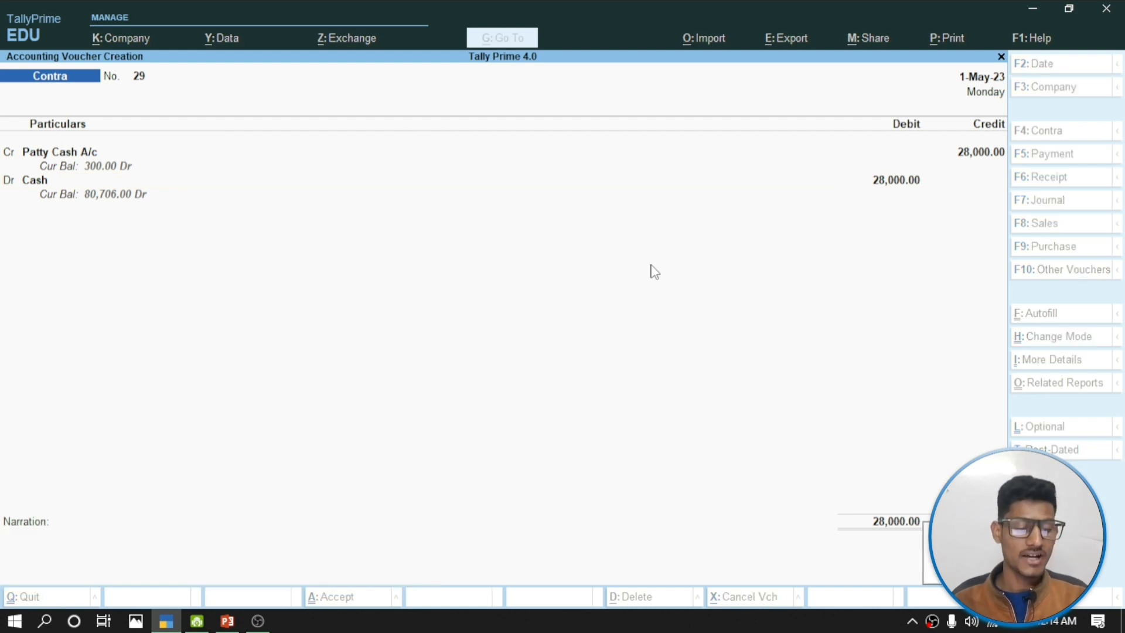
key(Return)
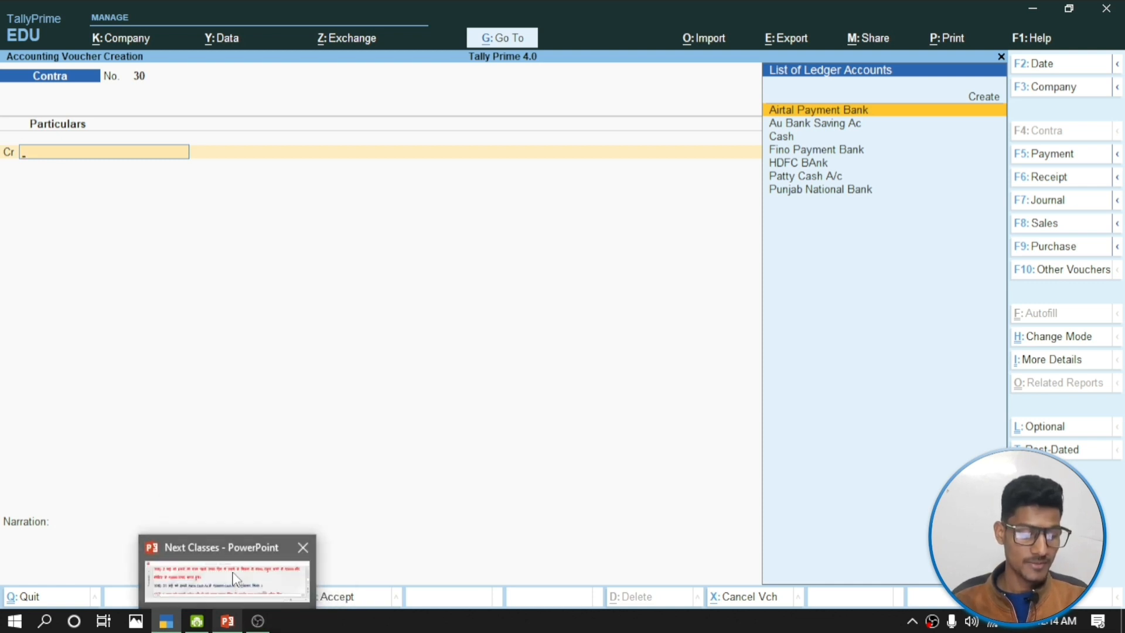
Read transaction 107 in PowerPoint and change the new voucher to a payment voucher
click(235, 578)
scroll(537, 456, down, 1)
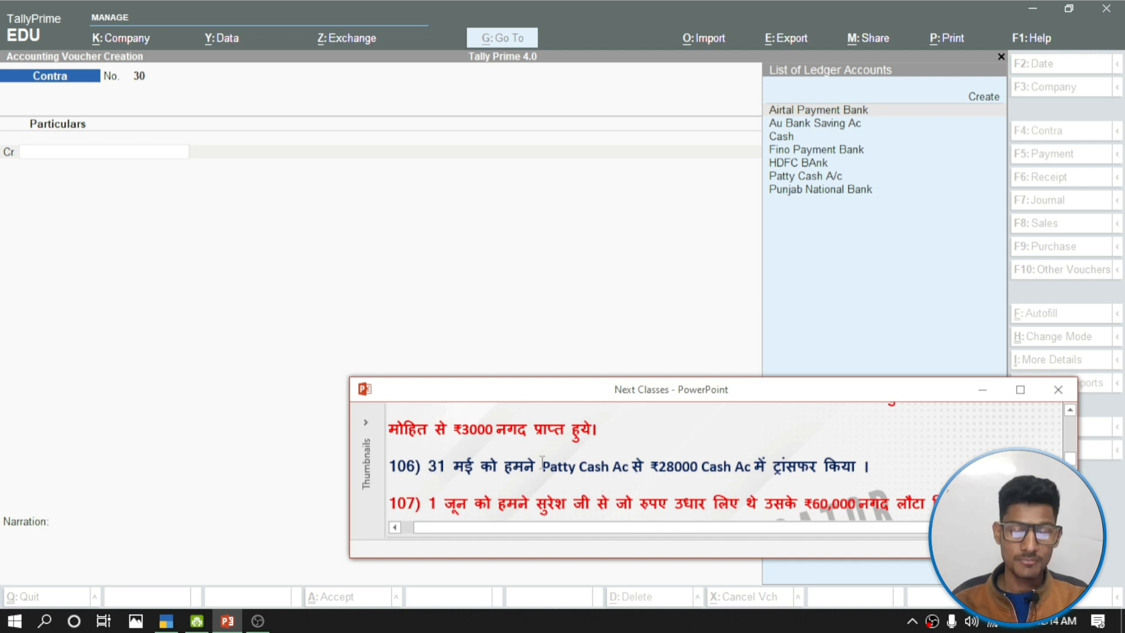
scroll(715, 463, down, 1)
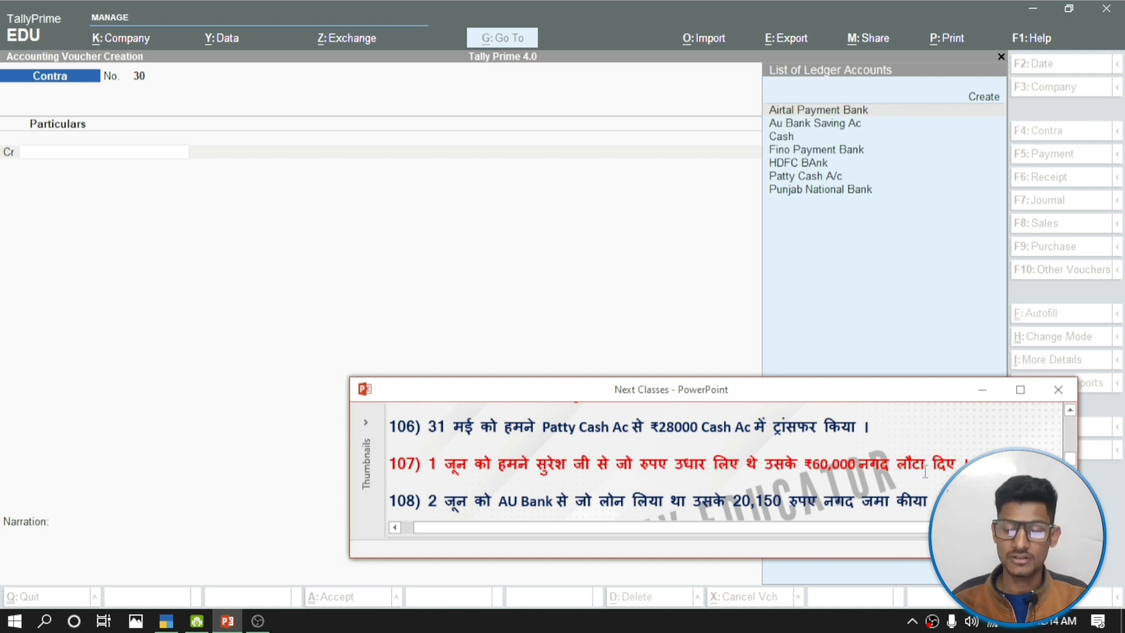
click(539, 212)
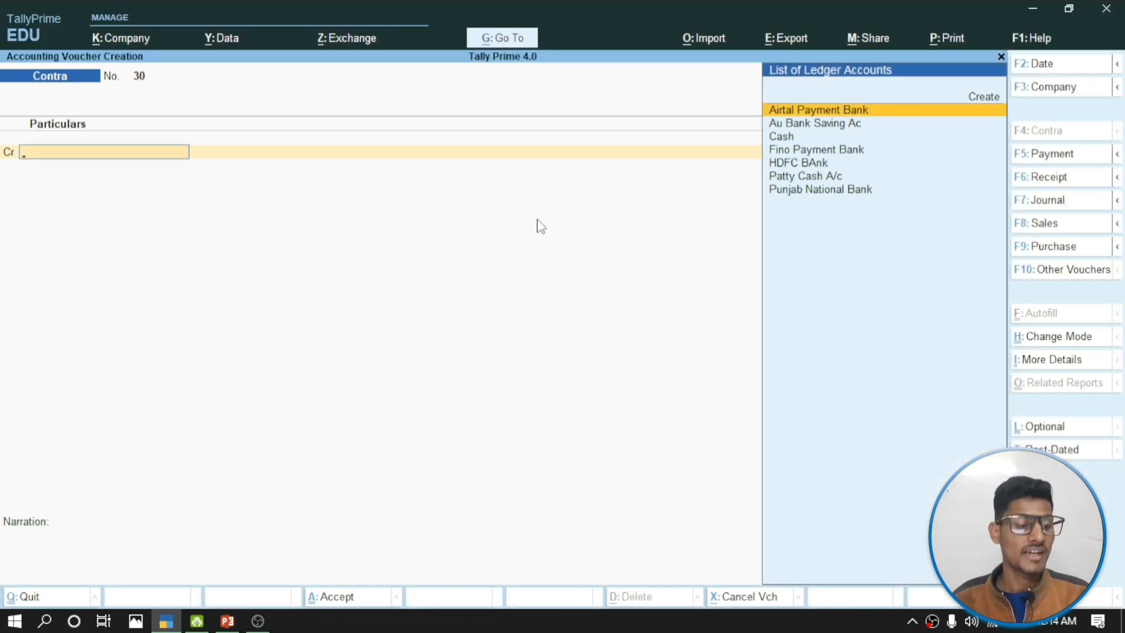
key(F5)
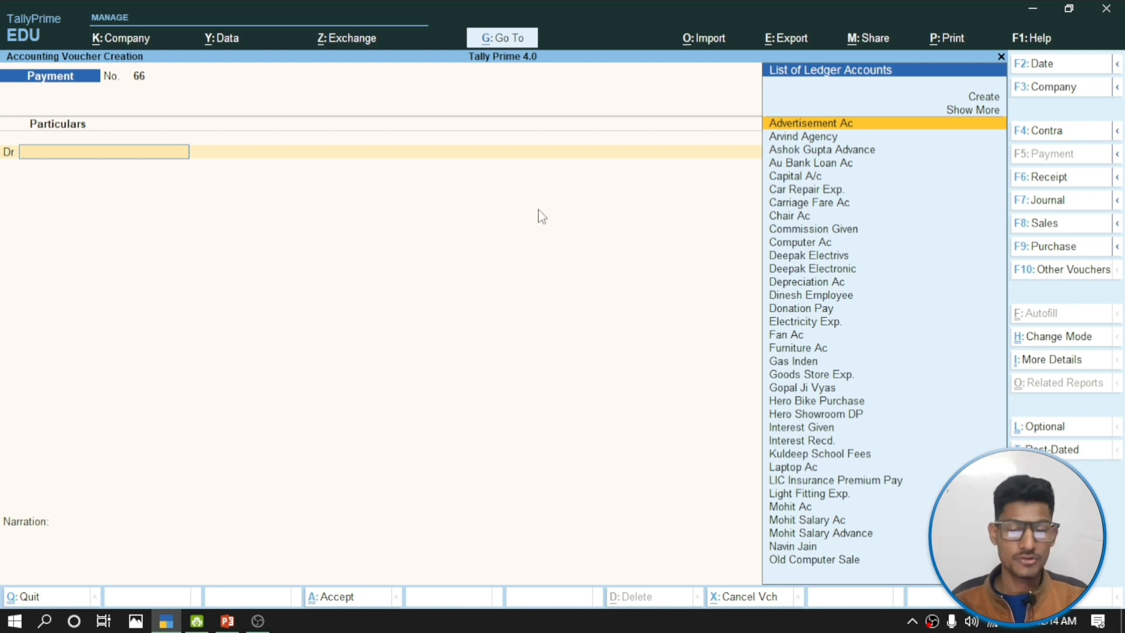
Debit 60000 to the account of the lender named in transaction 107, credit Cash and save the payment voucher
text(Sure)
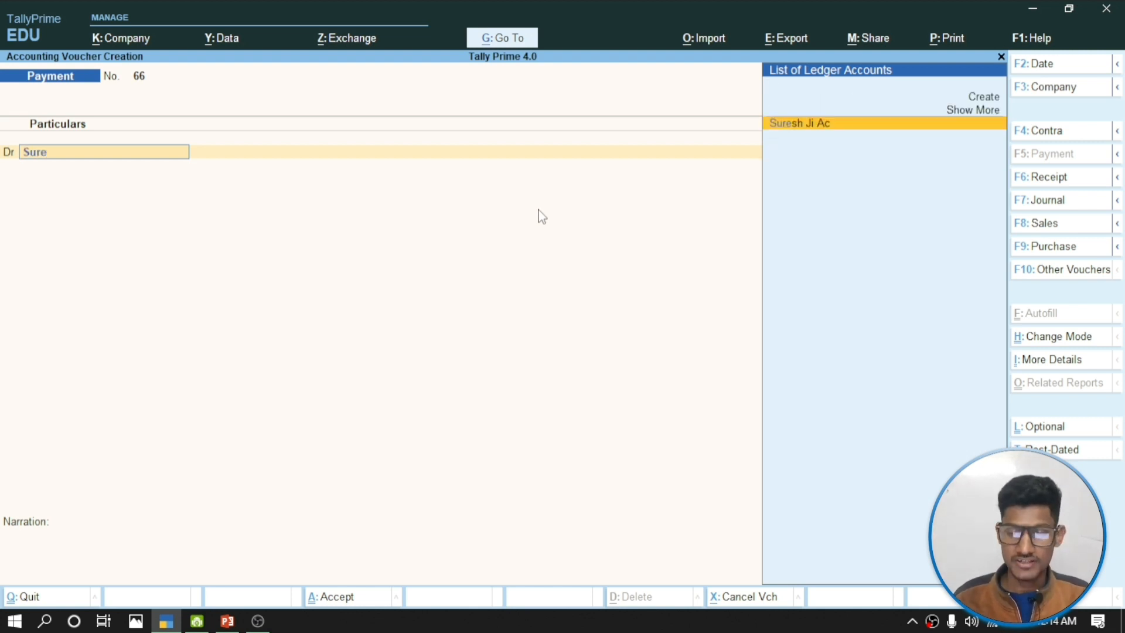
key(Return)
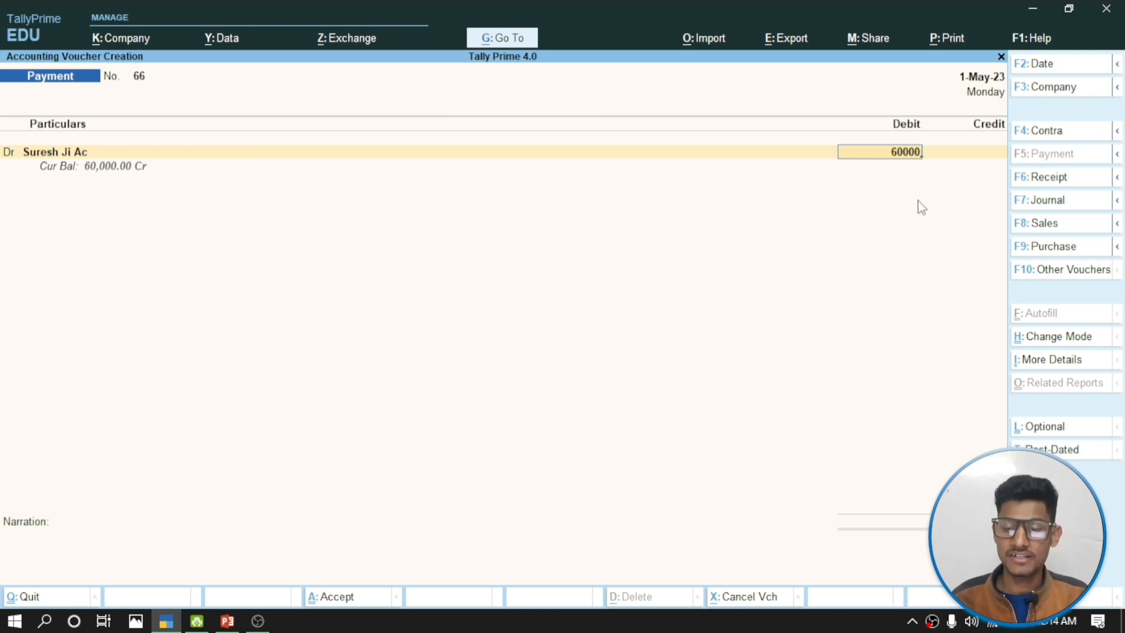
key(Return)
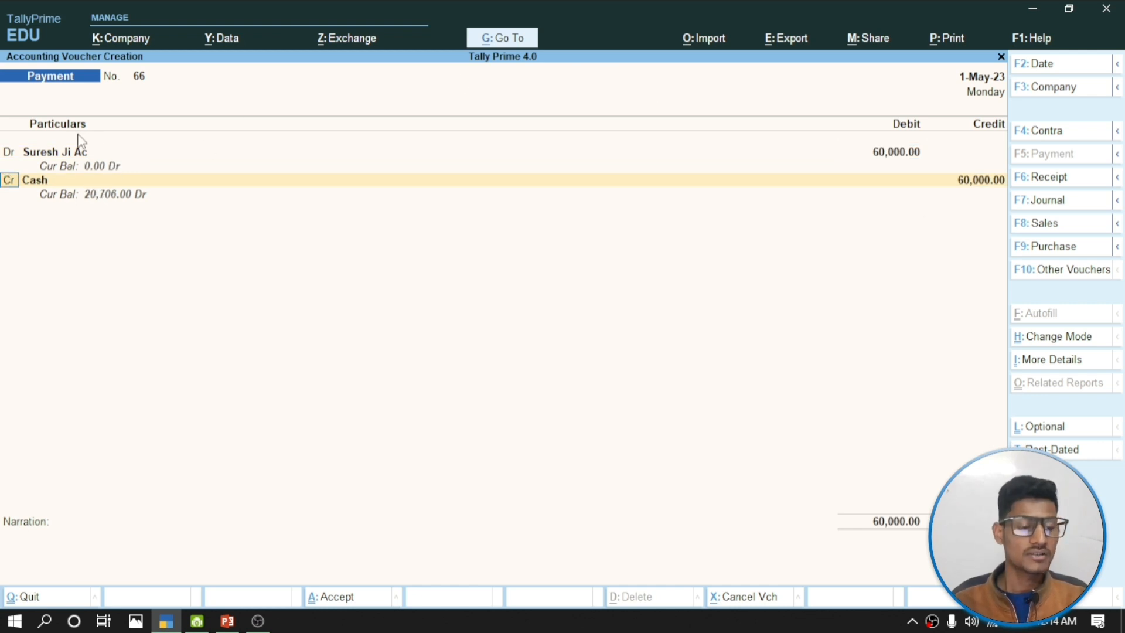
key(Return)
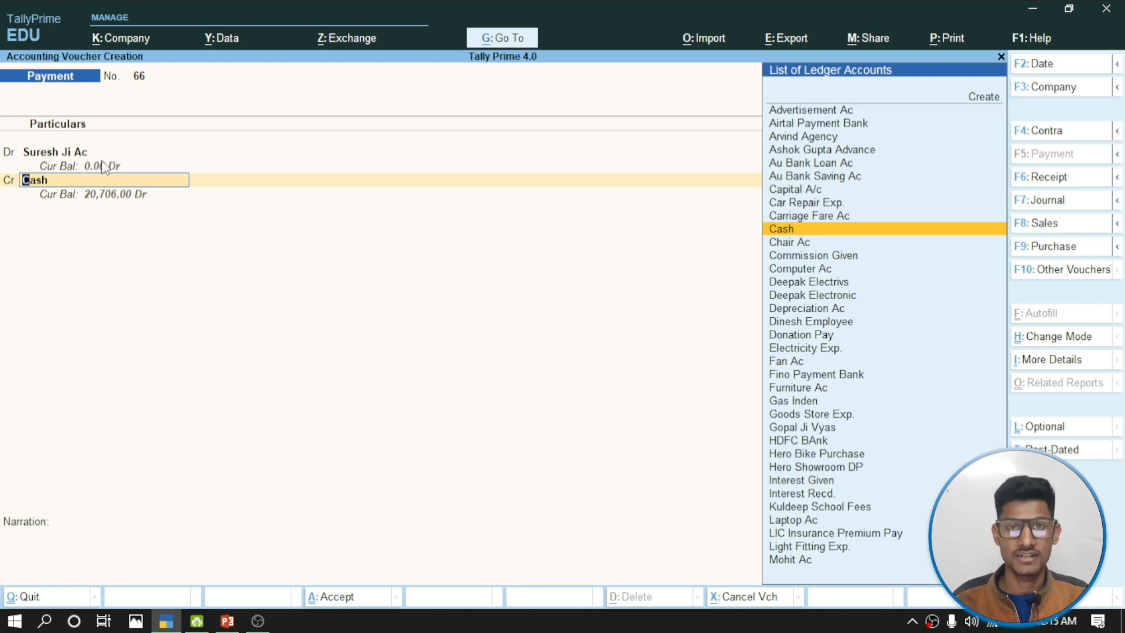
key(Return)
key(Return)
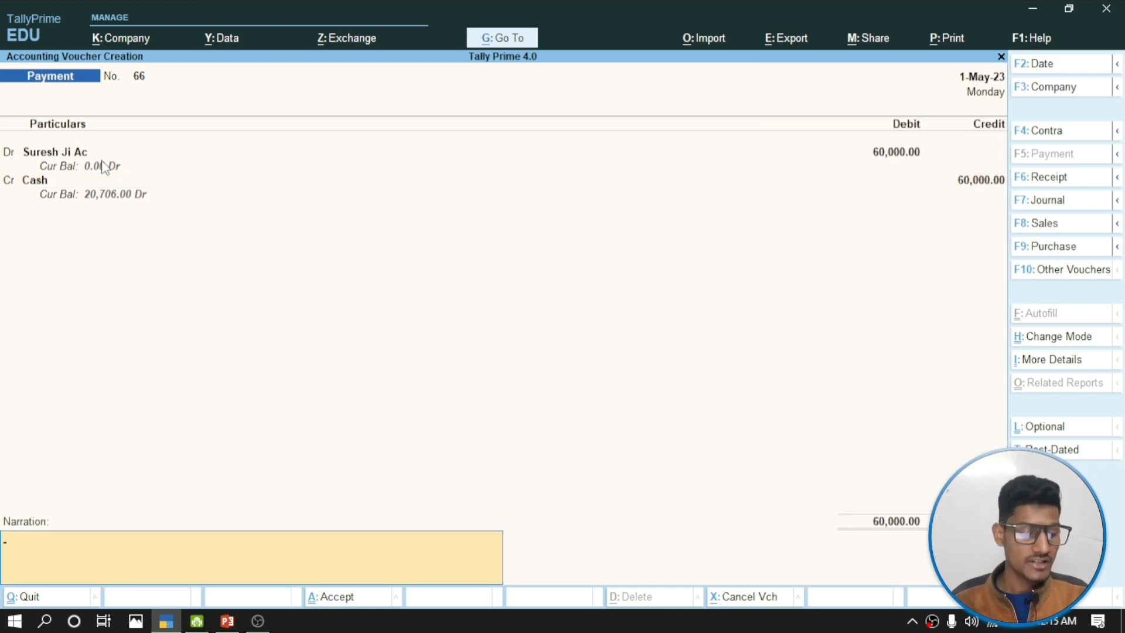
key(Return)
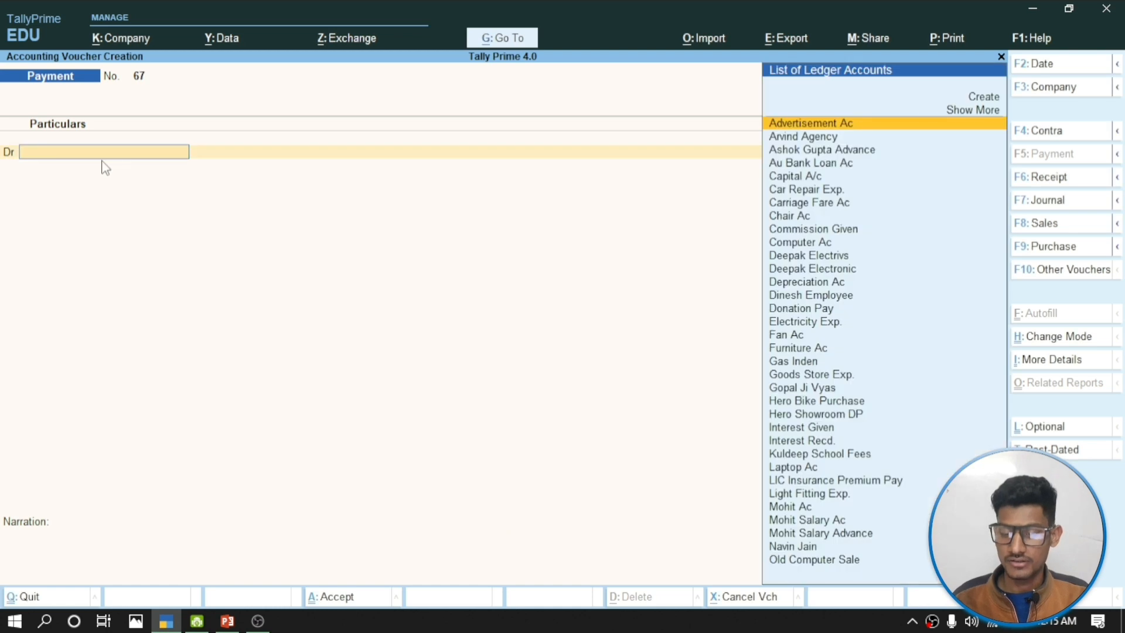
Read transaction 108 in PowerPoint and choose Au Bank Loan Ac as the debit ledger of the new payment voucher
click(227, 620)
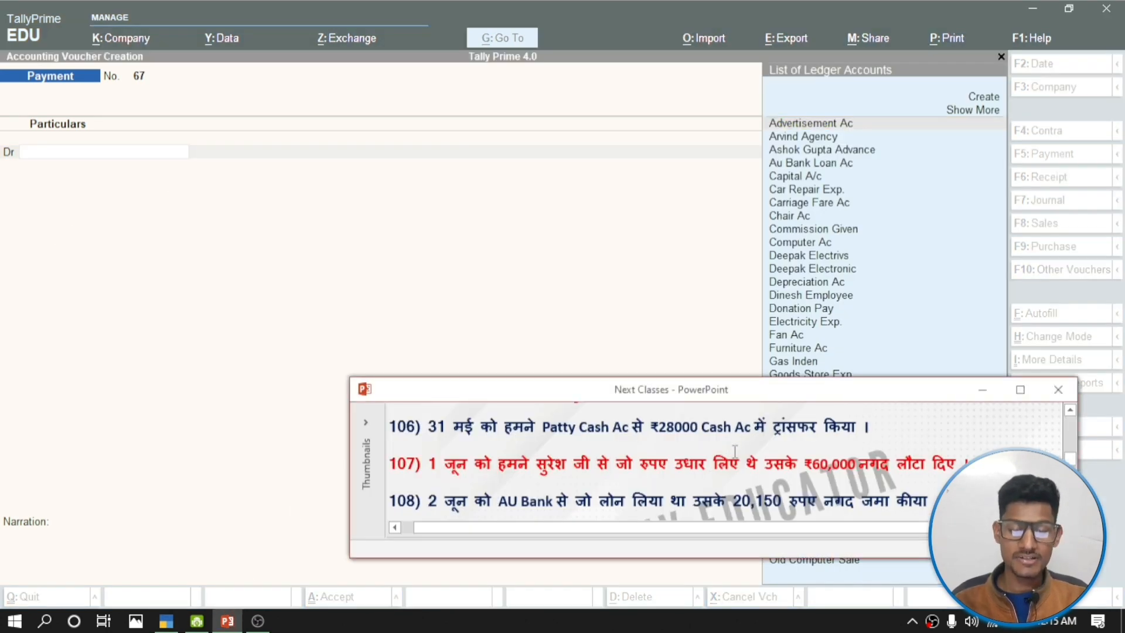
scroll(728, 447, down, 2)
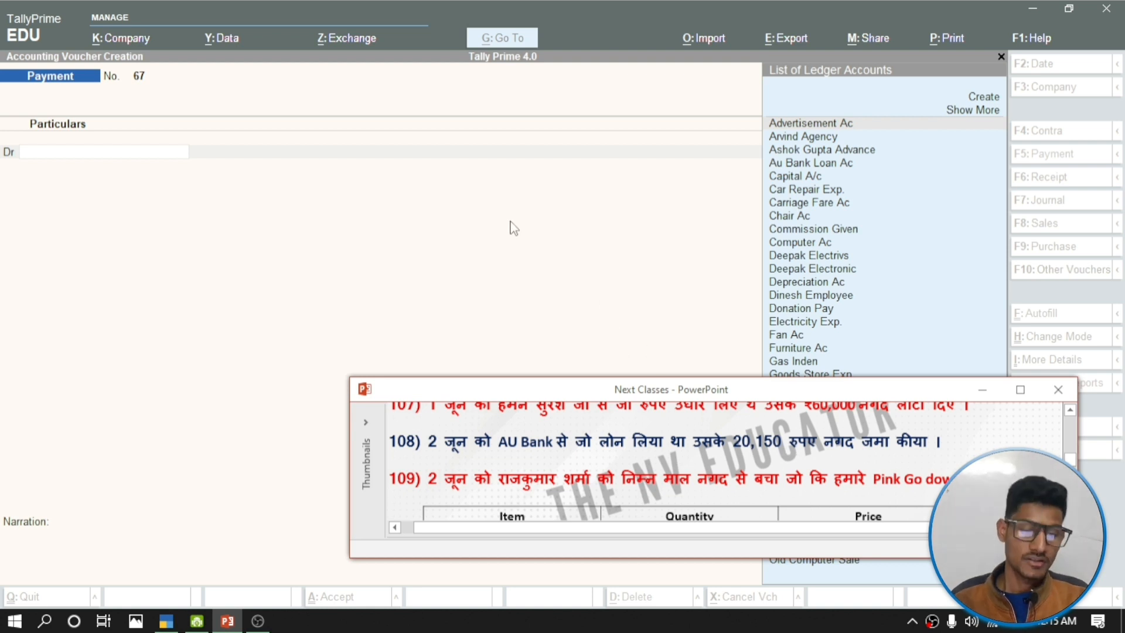
click(469, 183)
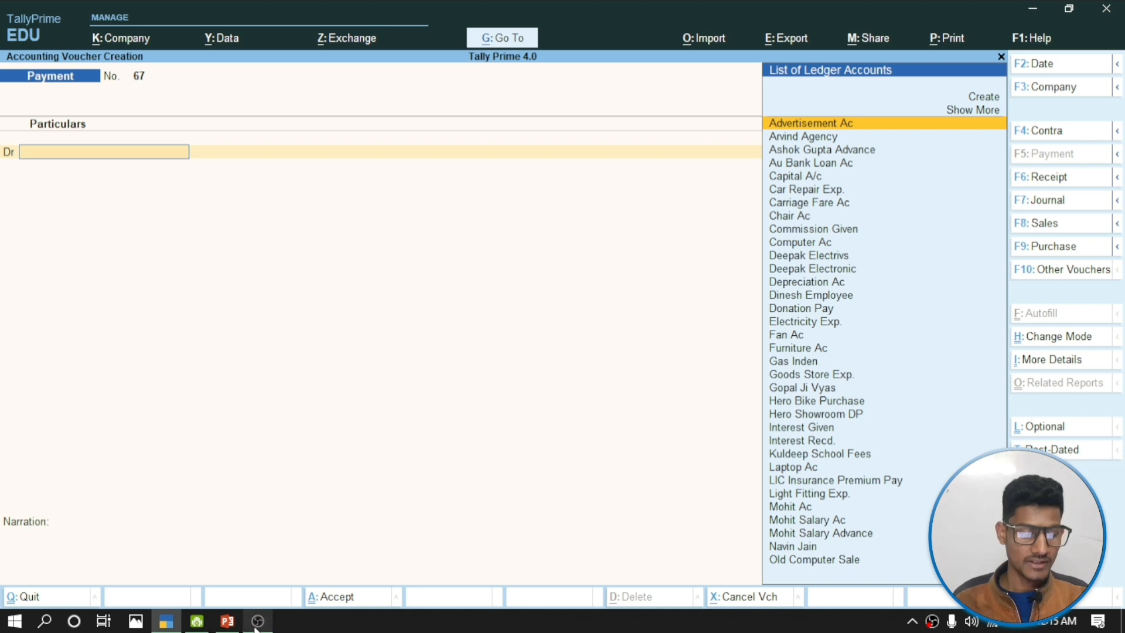
click(218, 624)
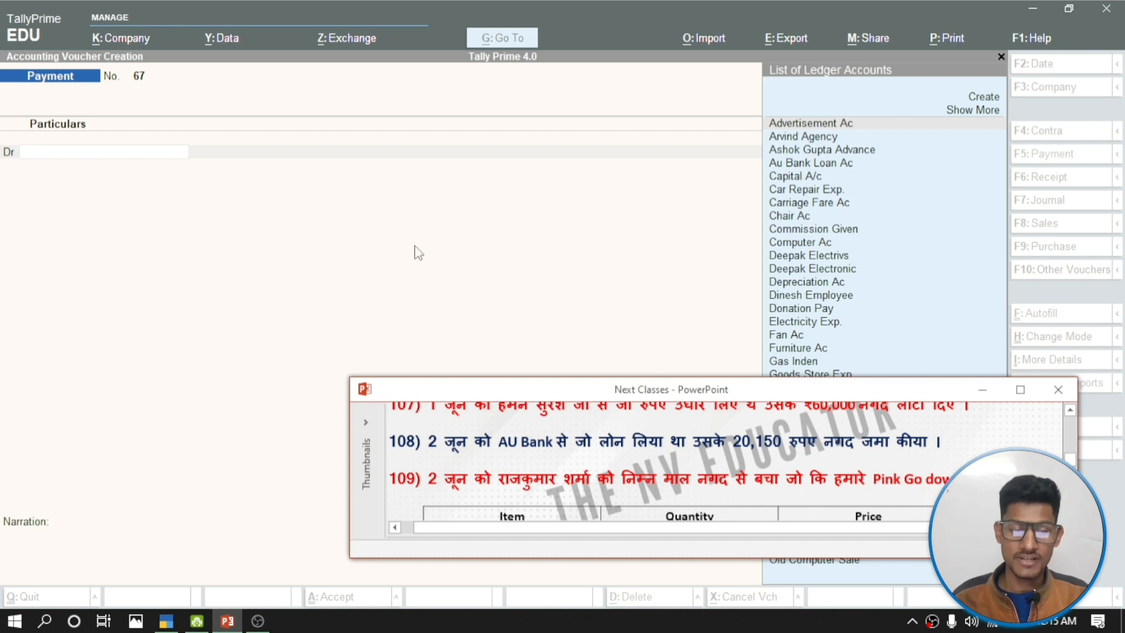
click(148, 156)
text(A)
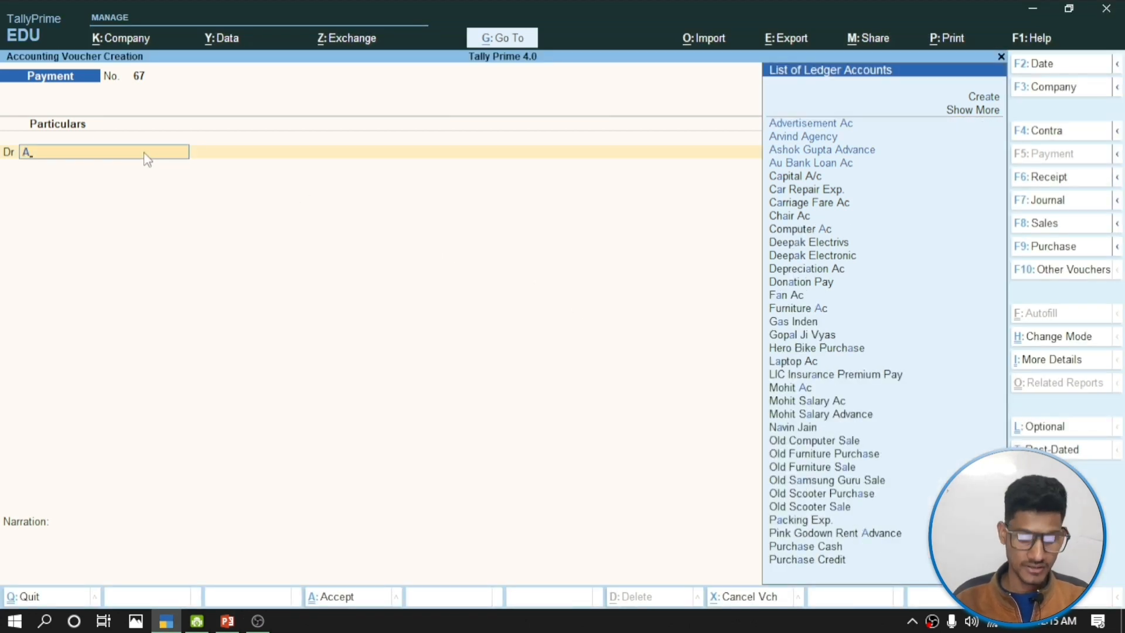
text(u)
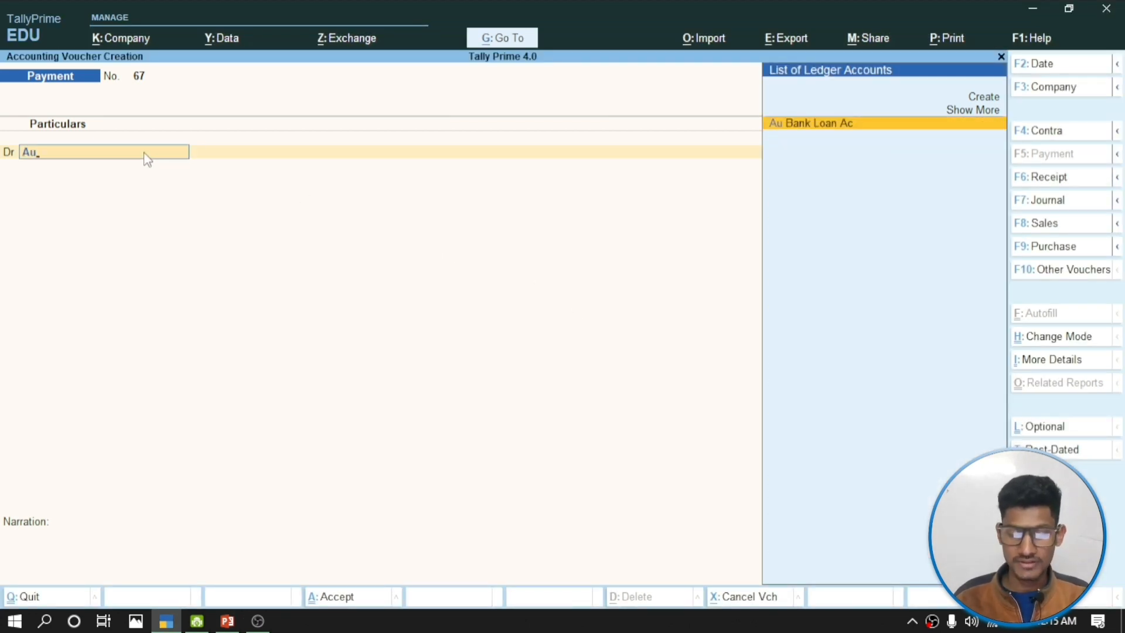
key(Return)
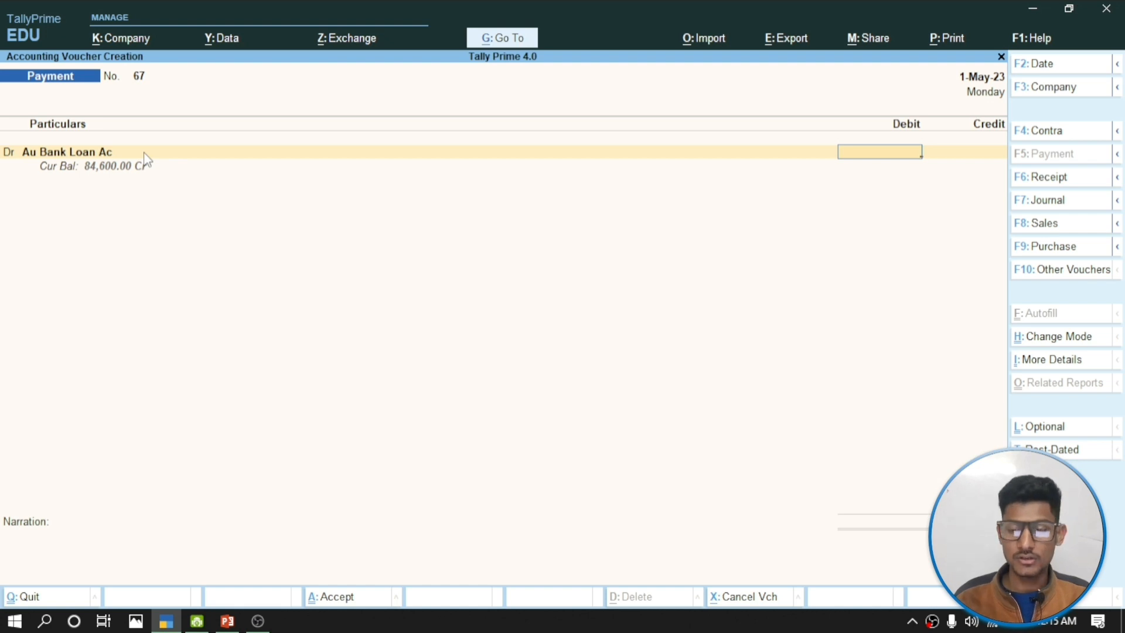
Recheck transaction 108 in PowerPoint and enter 20150 as the debit amount for Au Bank Loan Ac
click(227, 620)
click(691, 299)
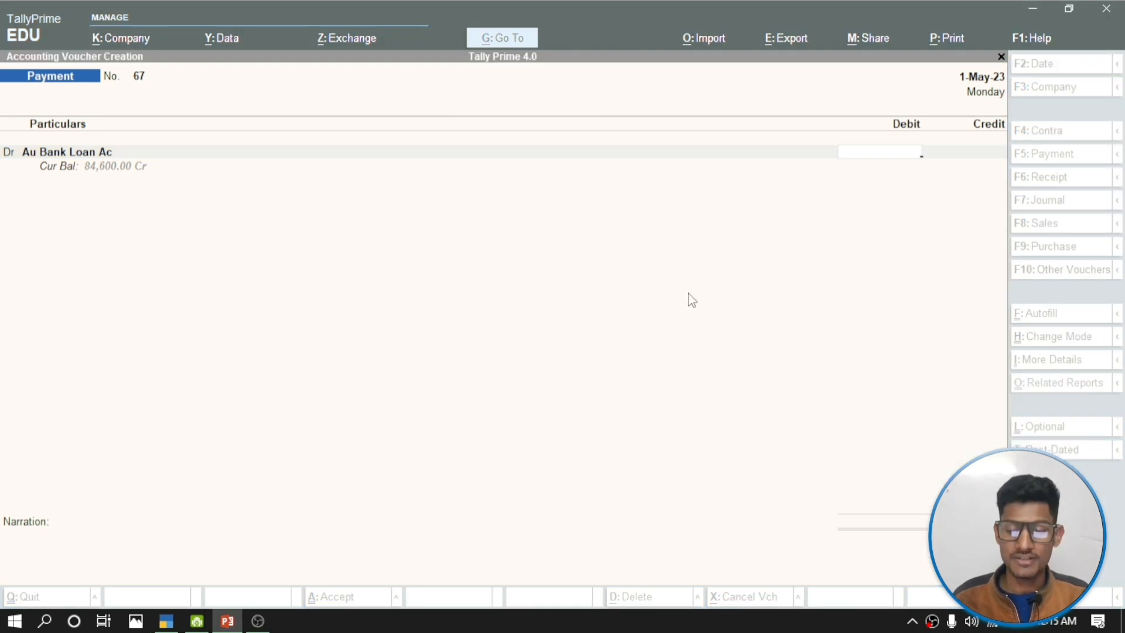
text(201500)
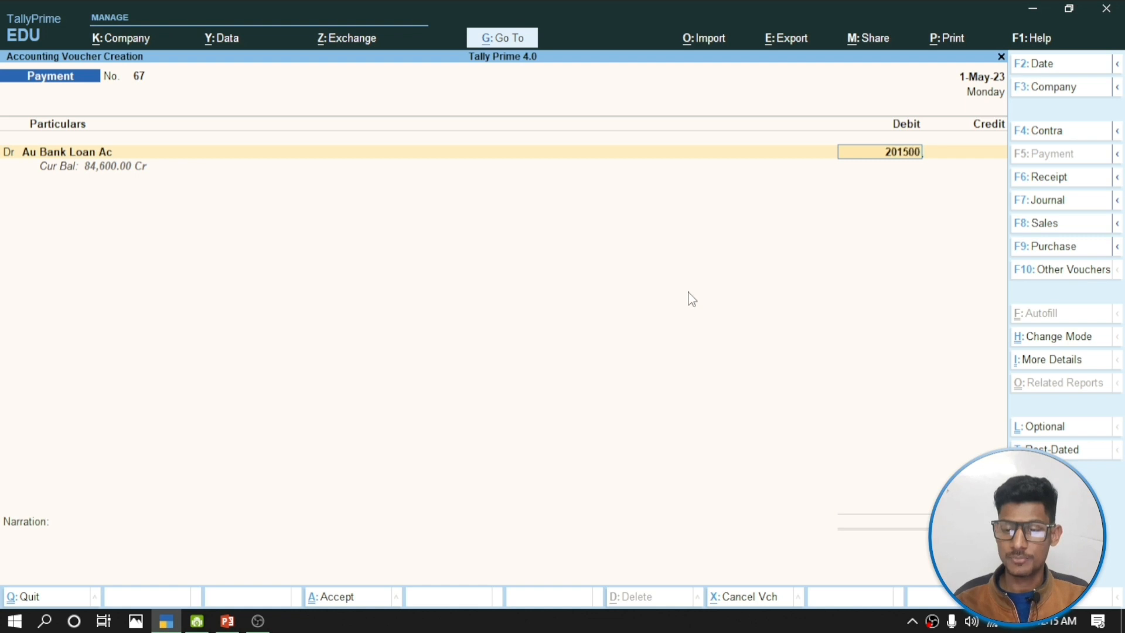
key(Return)
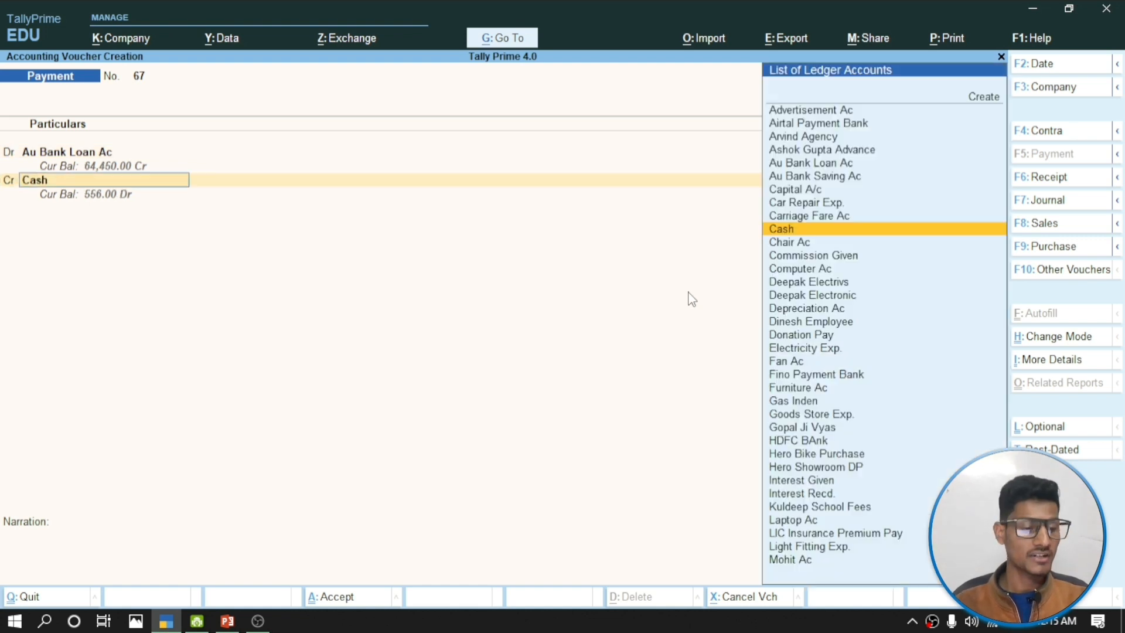
Credit Cash for the Au Bank loan repayment and save the payment voucher without a narration
text(Ca)
key(Return)
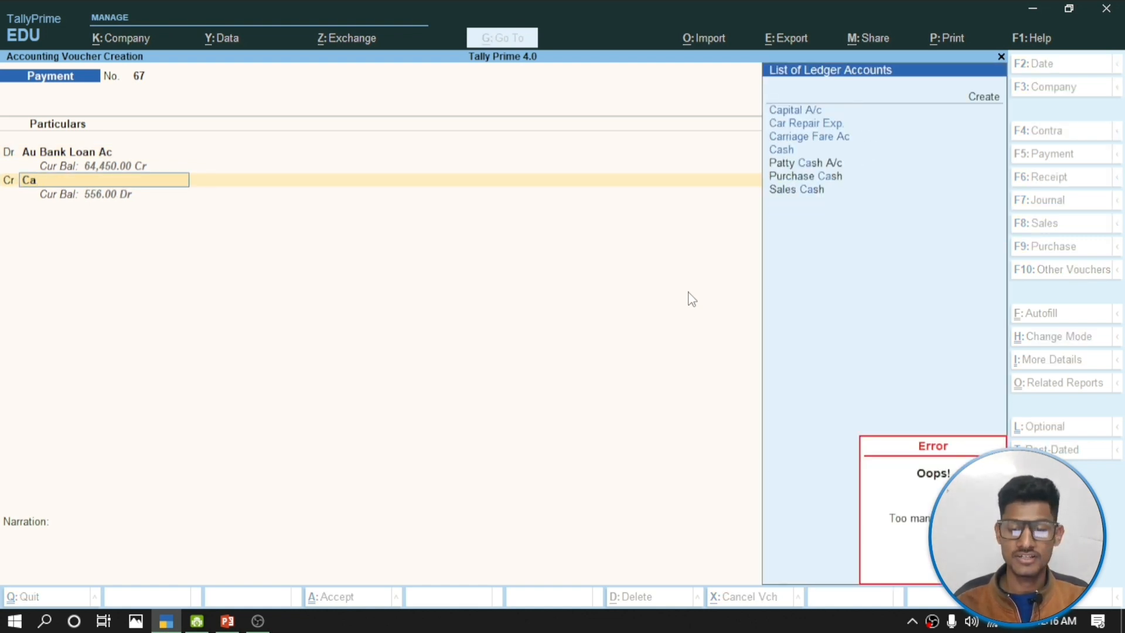
key(Down)
key(Down)
key(Down)
key(Down)
key(Down)
key(Return)
key(Return)
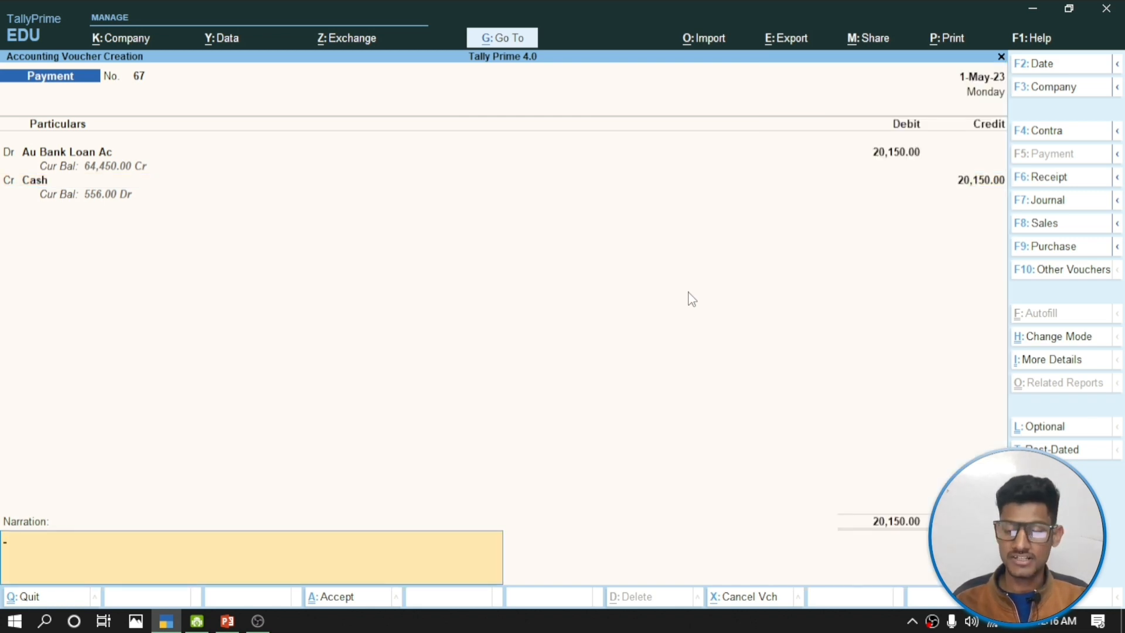
key(Return)
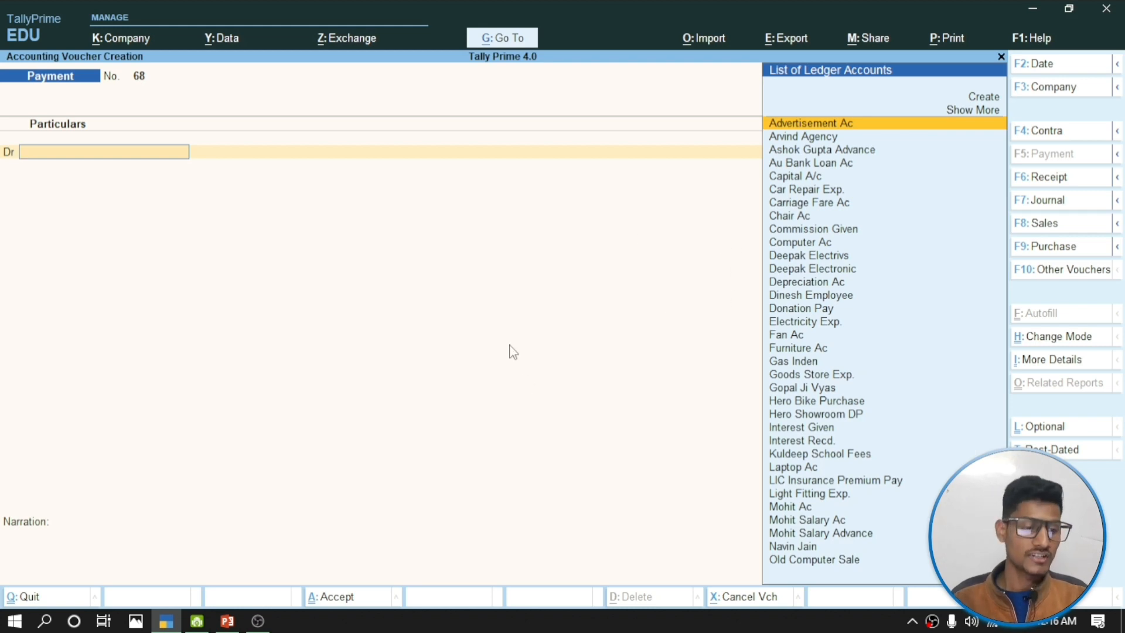
Read transaction 109 and its item table in PowerPoint, and start a new sales voucher in Tally
click(232, 622)
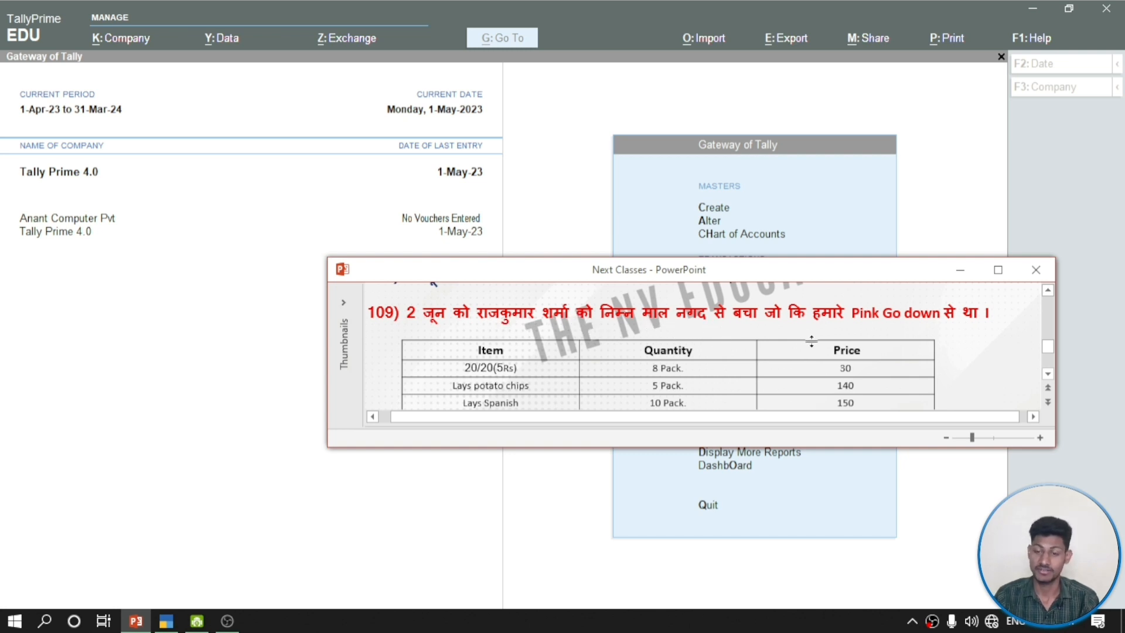
scroll(811, 341, down, 3)
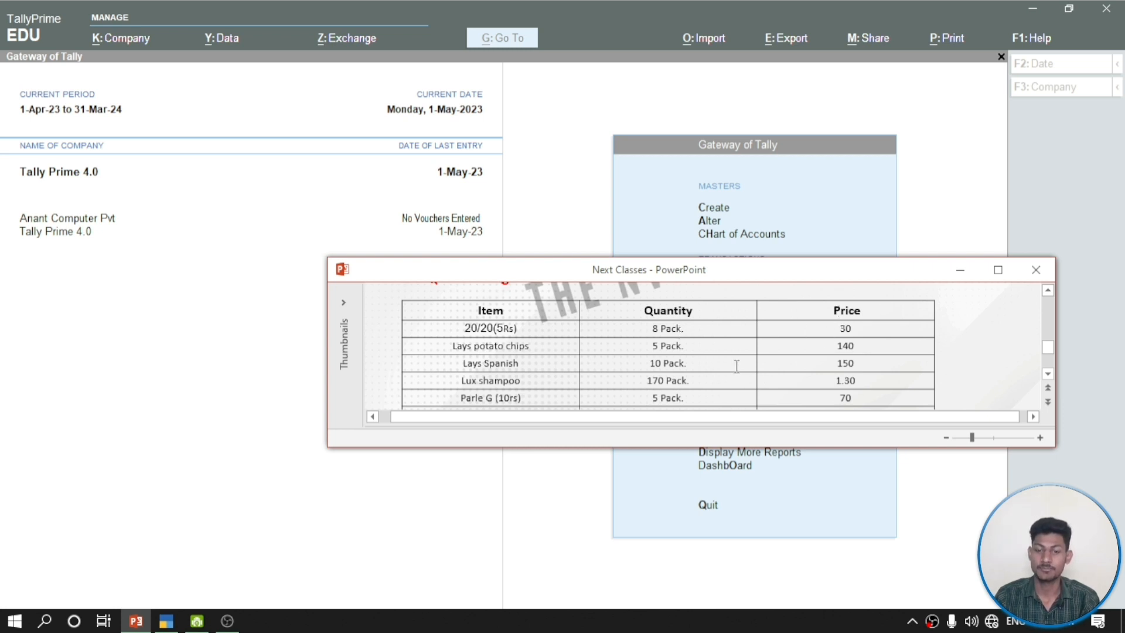
scroll(736, 367, up, 2)
scroll(737, 367, down, 1)
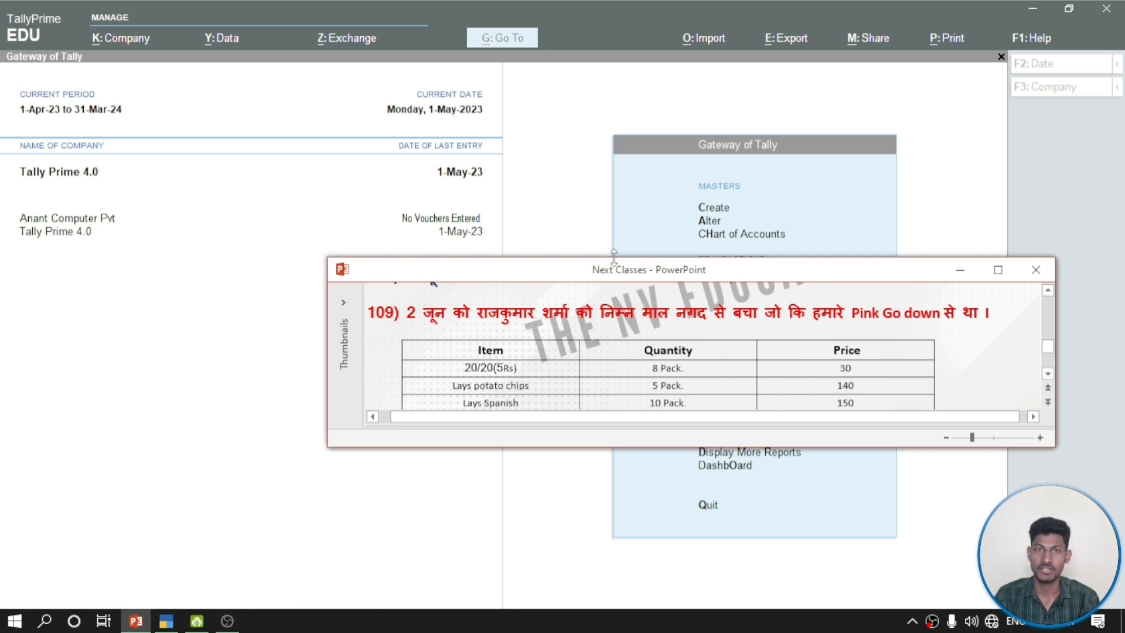
click(593, 208)
key(Return)
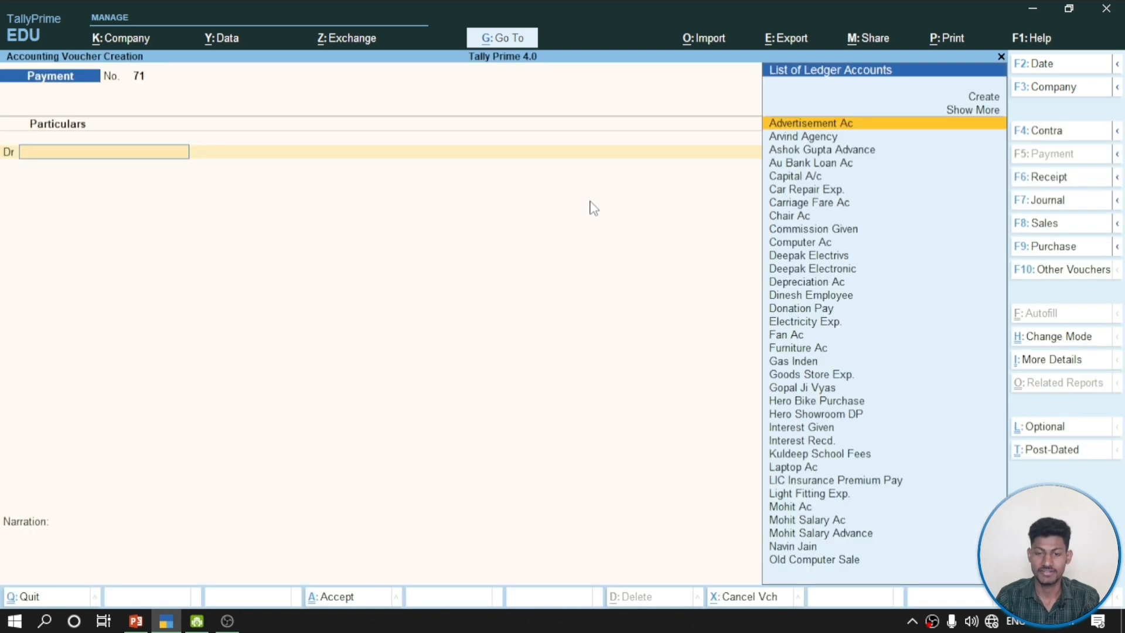
click(1036, 224)
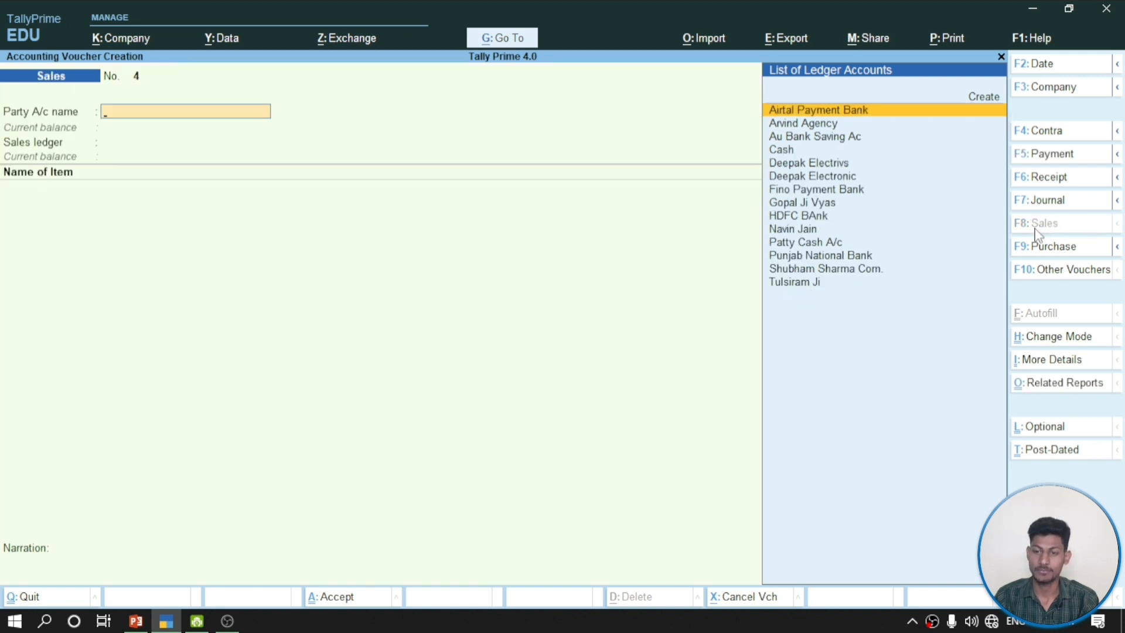
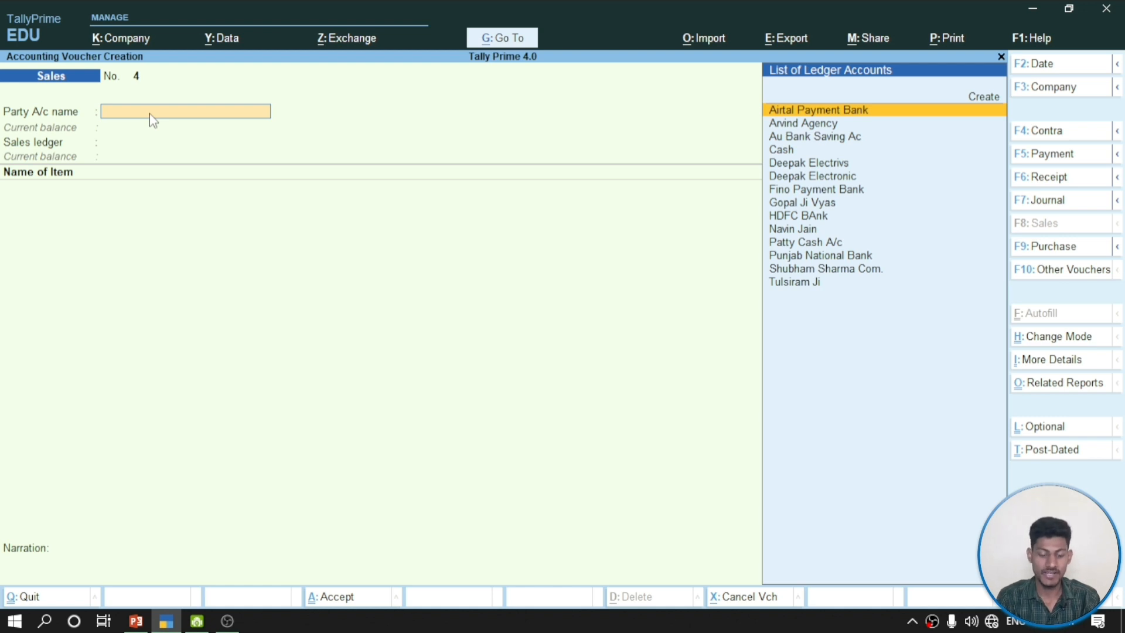
Set Cash as the party account of the sales voucher and leave all dispatch details blank
text(Cash)
key(Return)
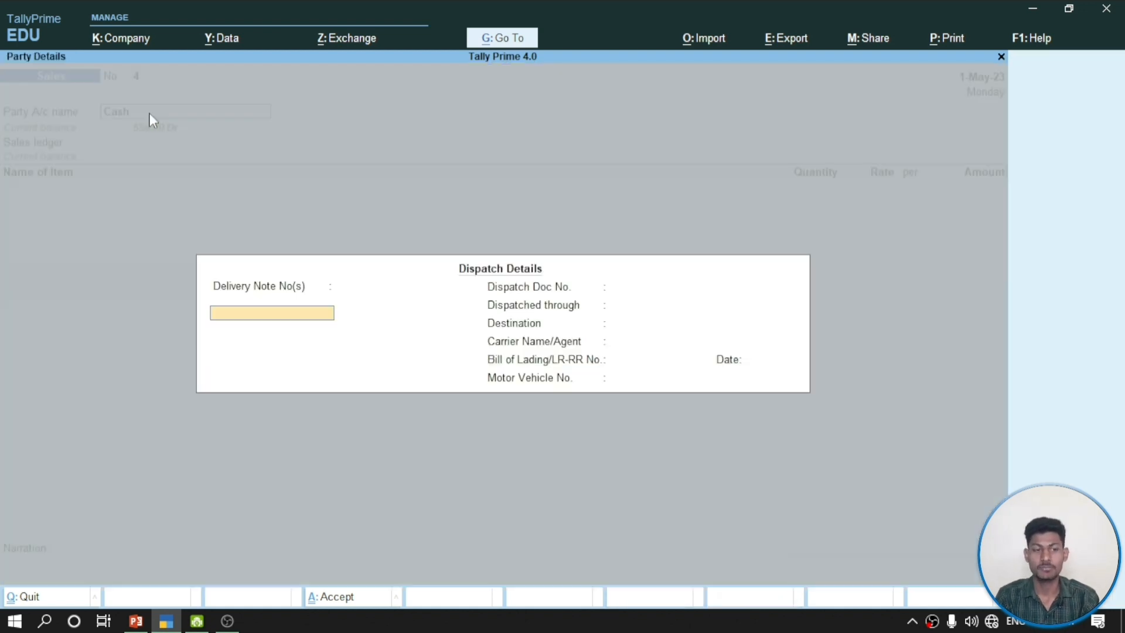
key(Return)
key(Return)
key(Return)
key(Return)
key(Return)
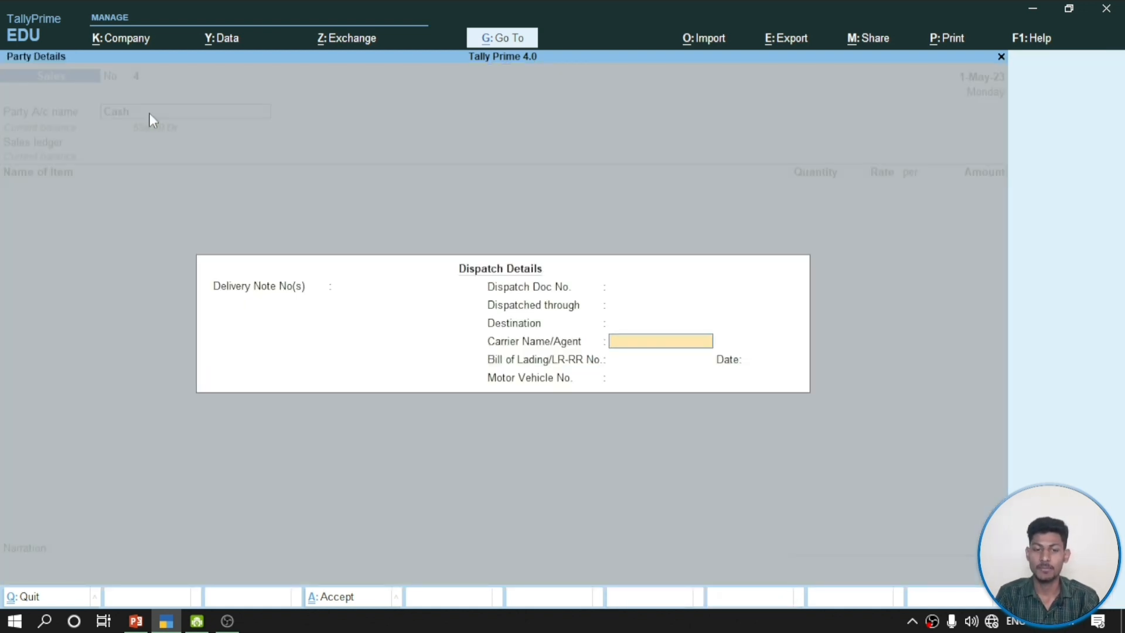
key(Return)
key(Return)
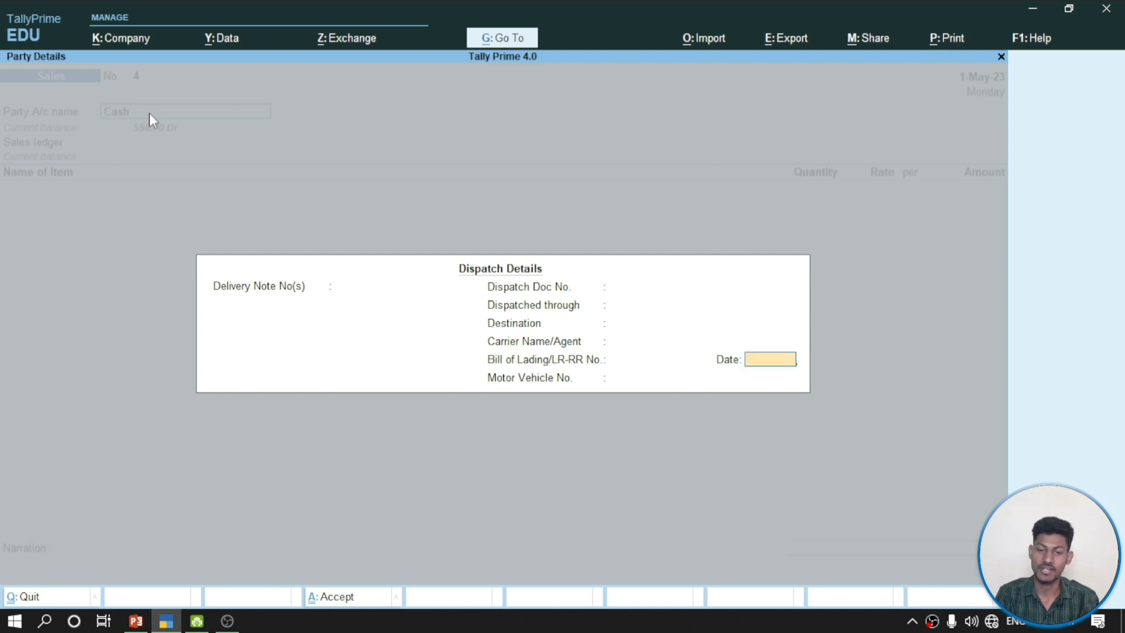
key(Return)
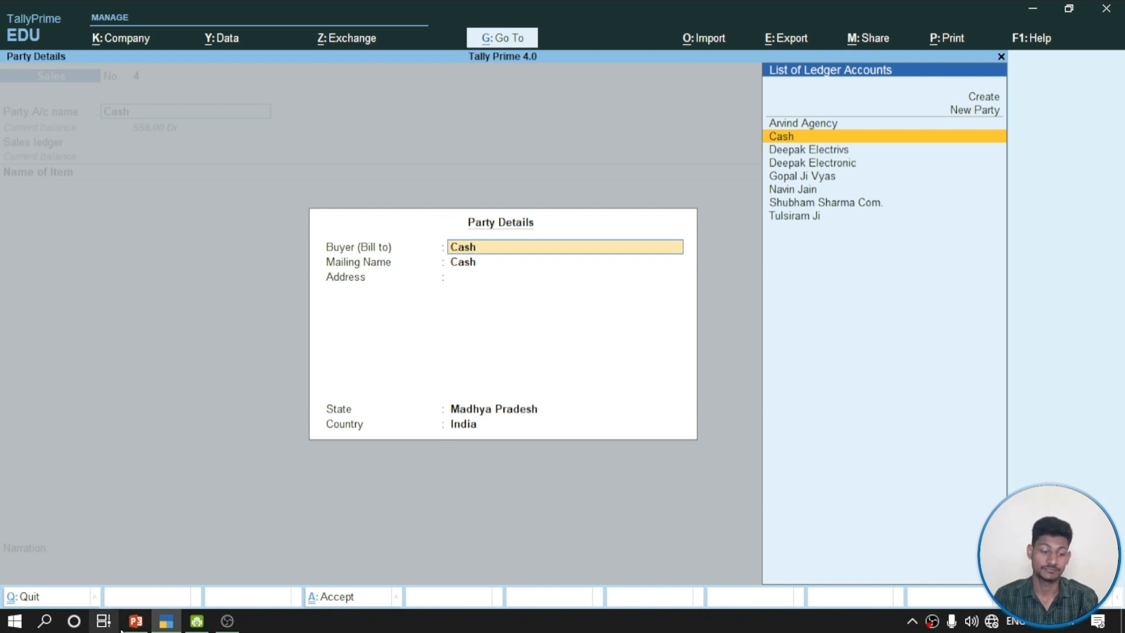
Recheck transaction 109 in PowerPoint and enter the buyer's full name as a new party in the bill-to details
click(138, 620)
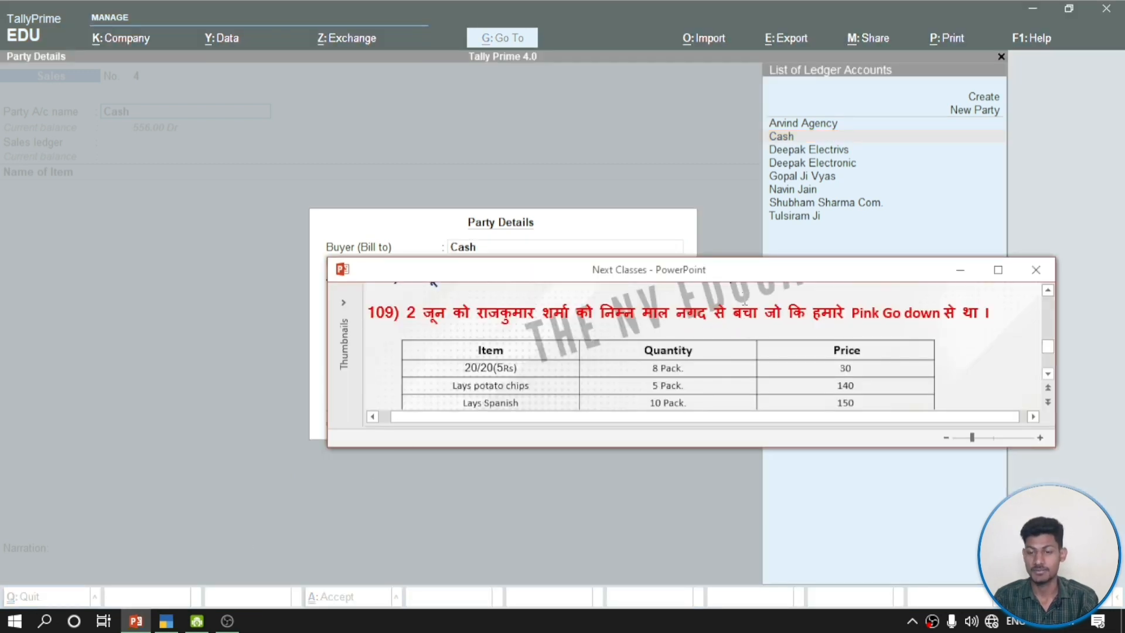
click(577, 159)
text(R)
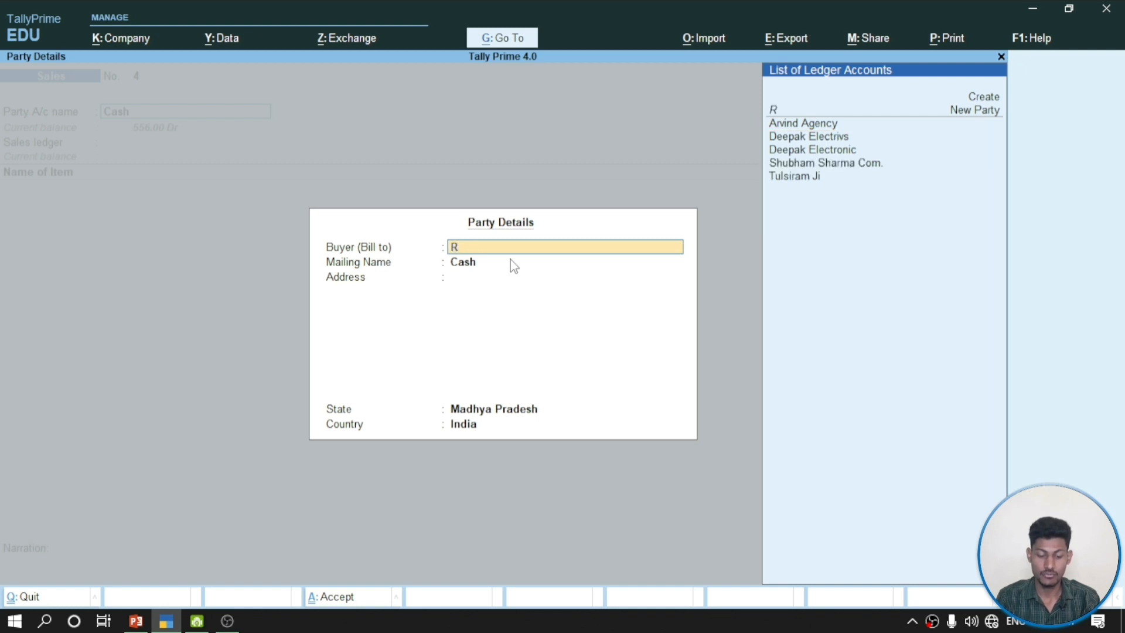
text(ajkumar Shjar)
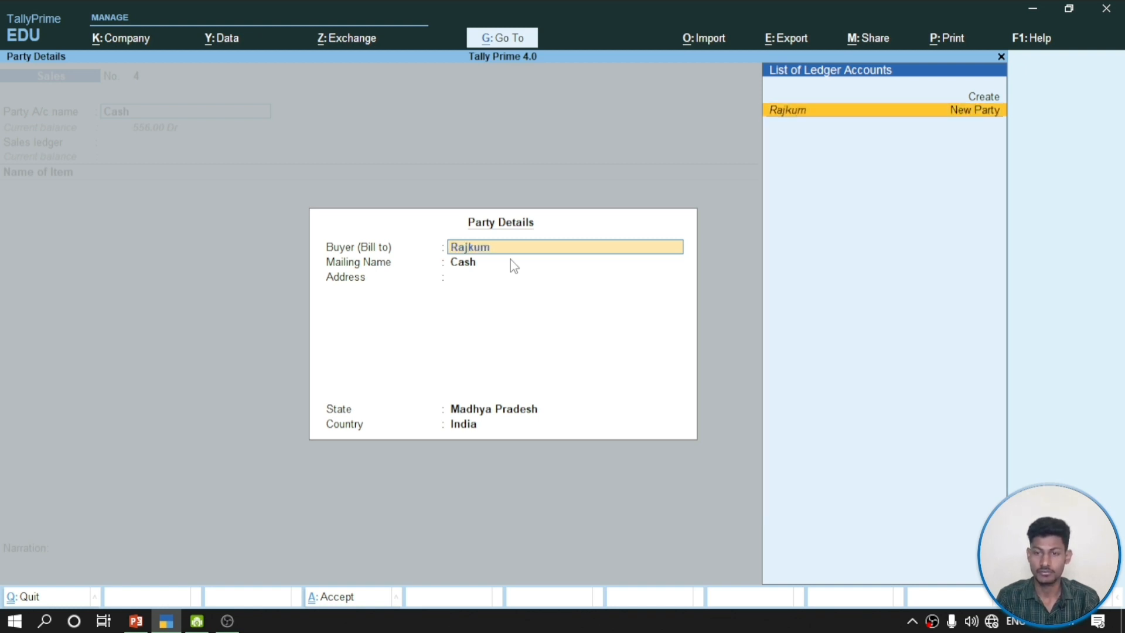
key(BackSpace)
key(BackSpace)
key(BackSpace)
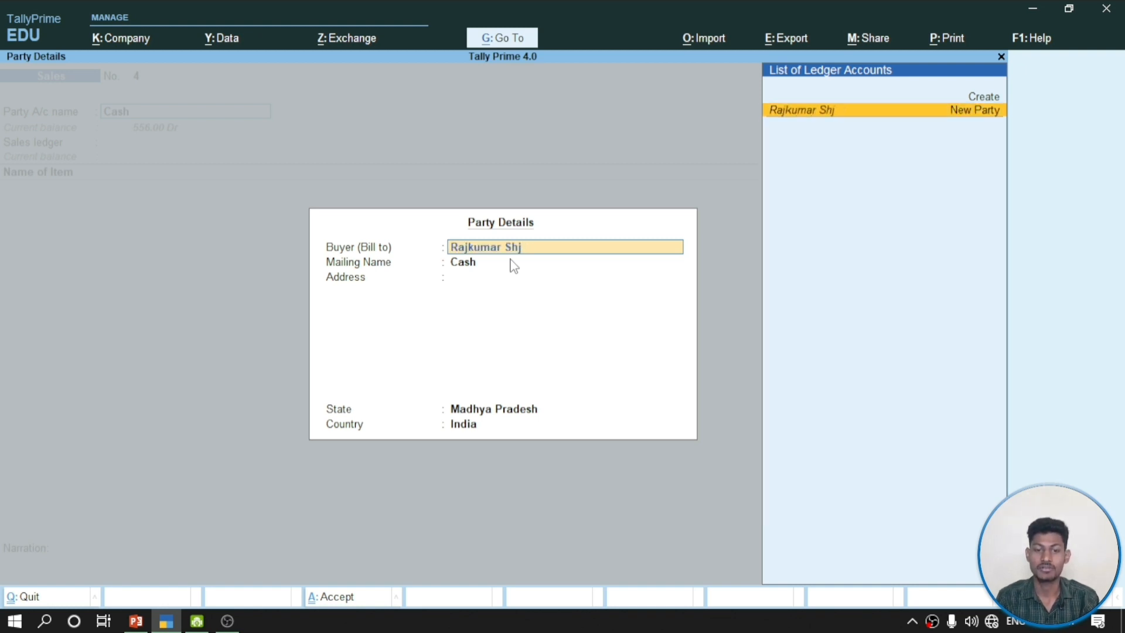
text(har)
key(BackSpace)
key(BackSpace)
key(BackSpace)
key(BackSpace)
key(BackSpace)
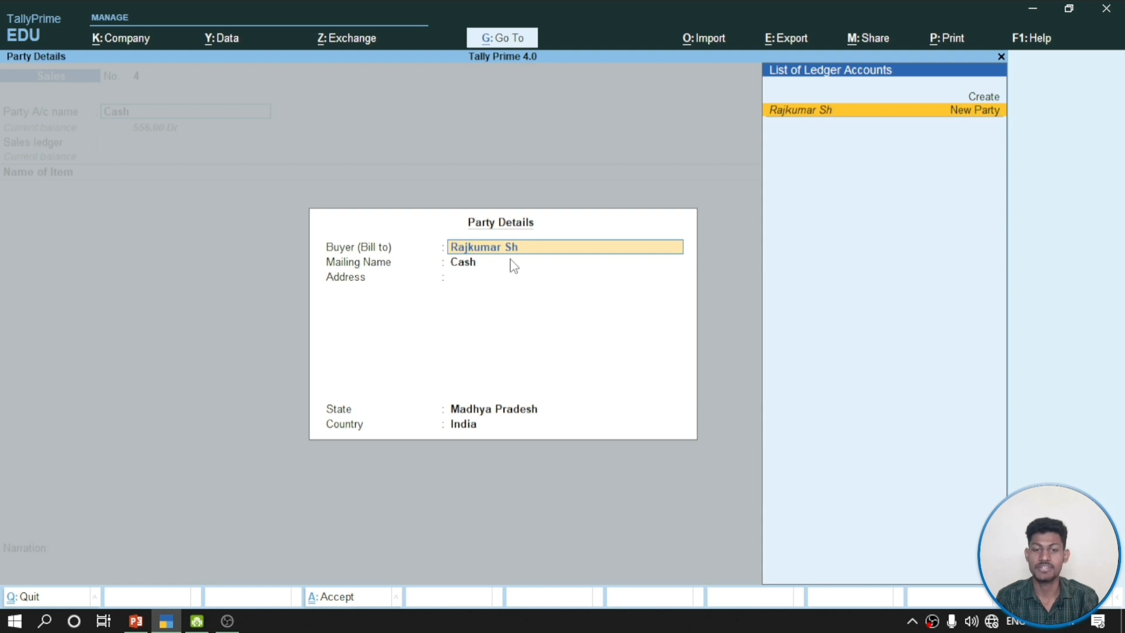
text(har)
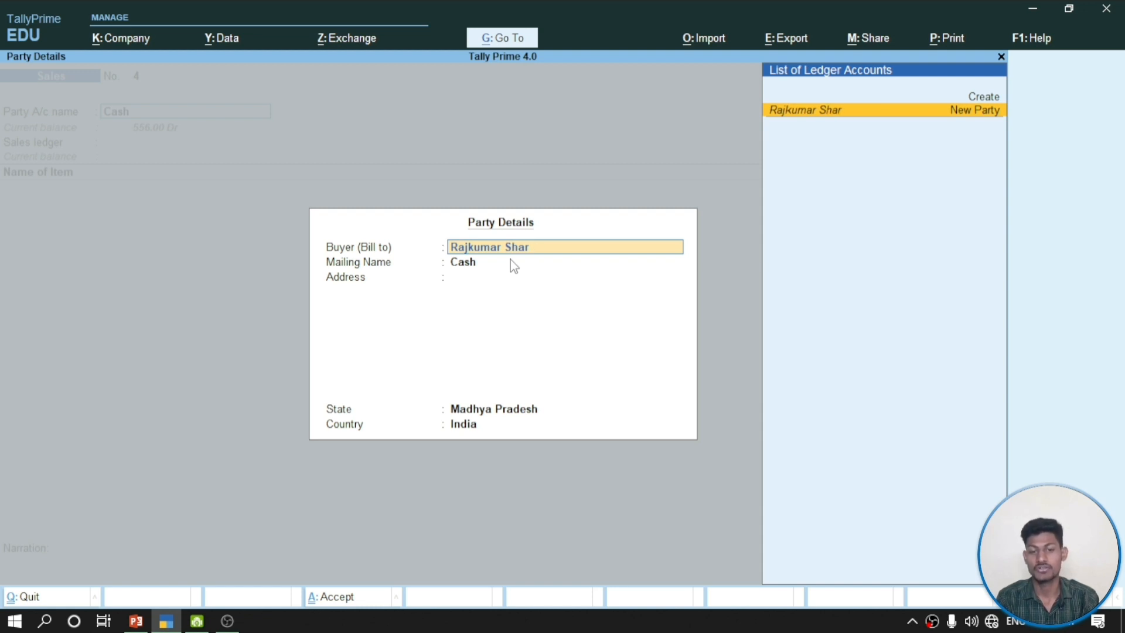
text(ma)
key(Return)
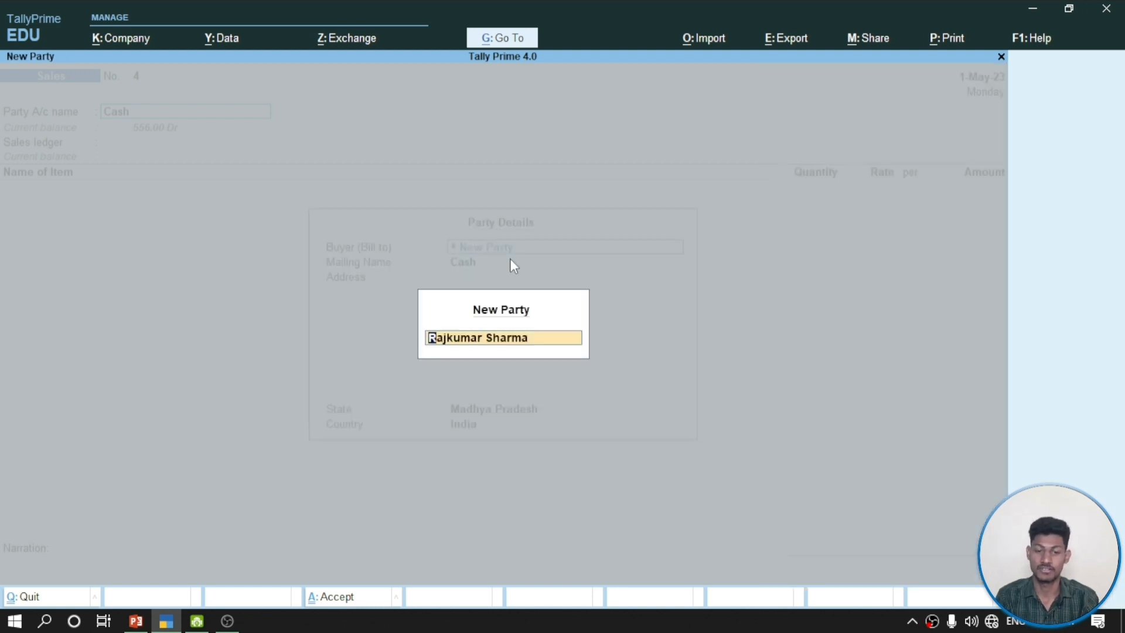
Accept the new buyer's party details with a blank address, state Madhya Pradesh and country India
key(Return)
key(Return)
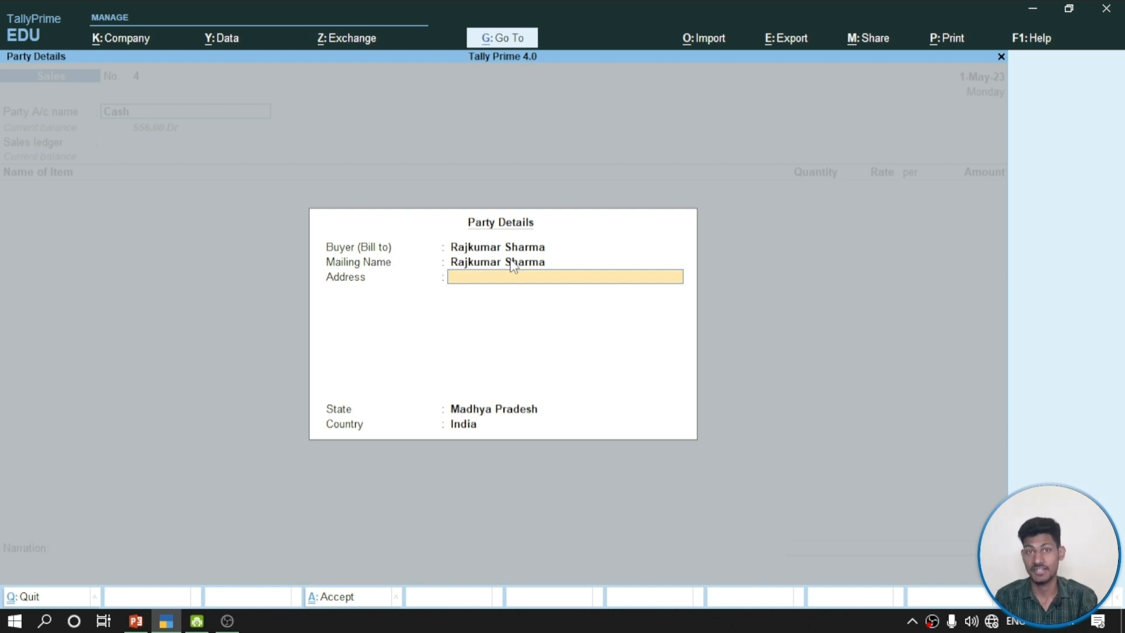
key(Return)
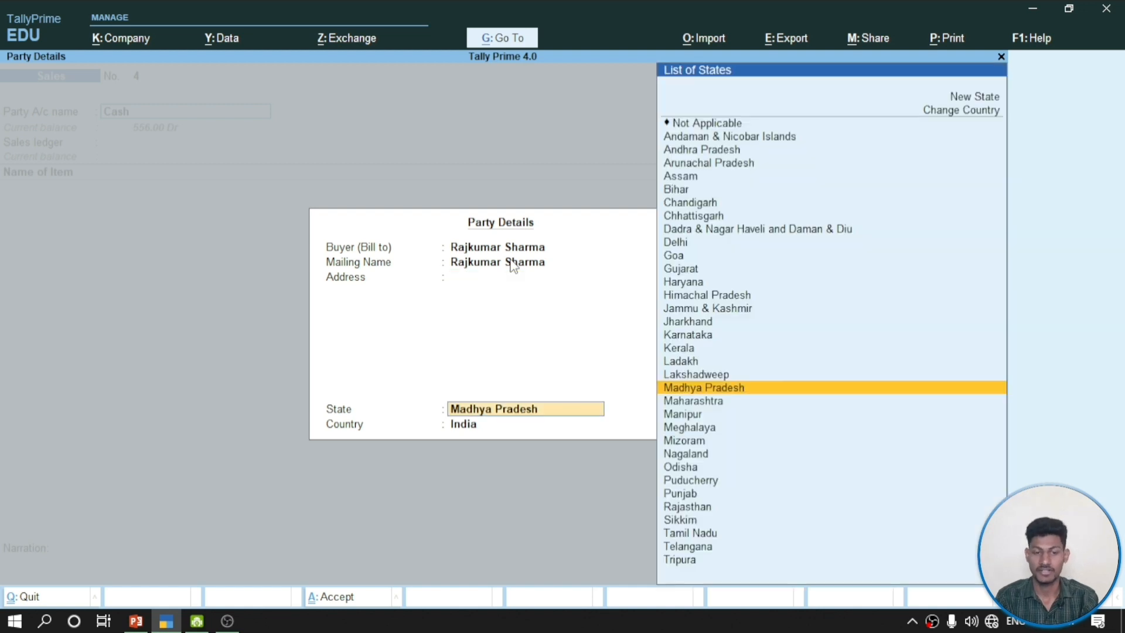
key(Return)
key(Return)
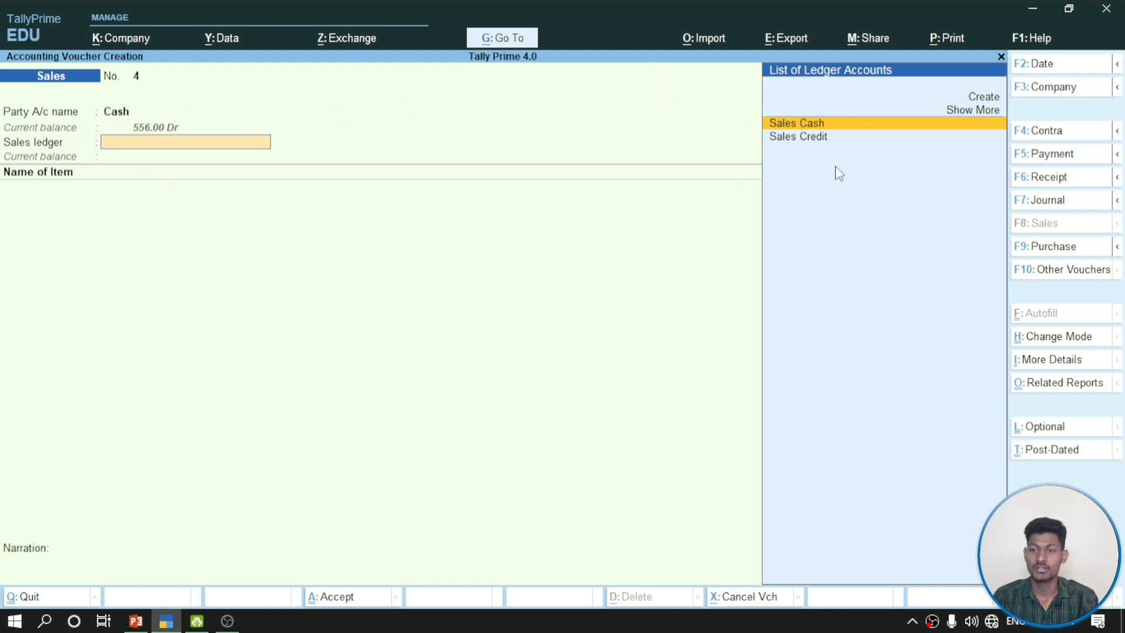
key(Up)
key(Up)
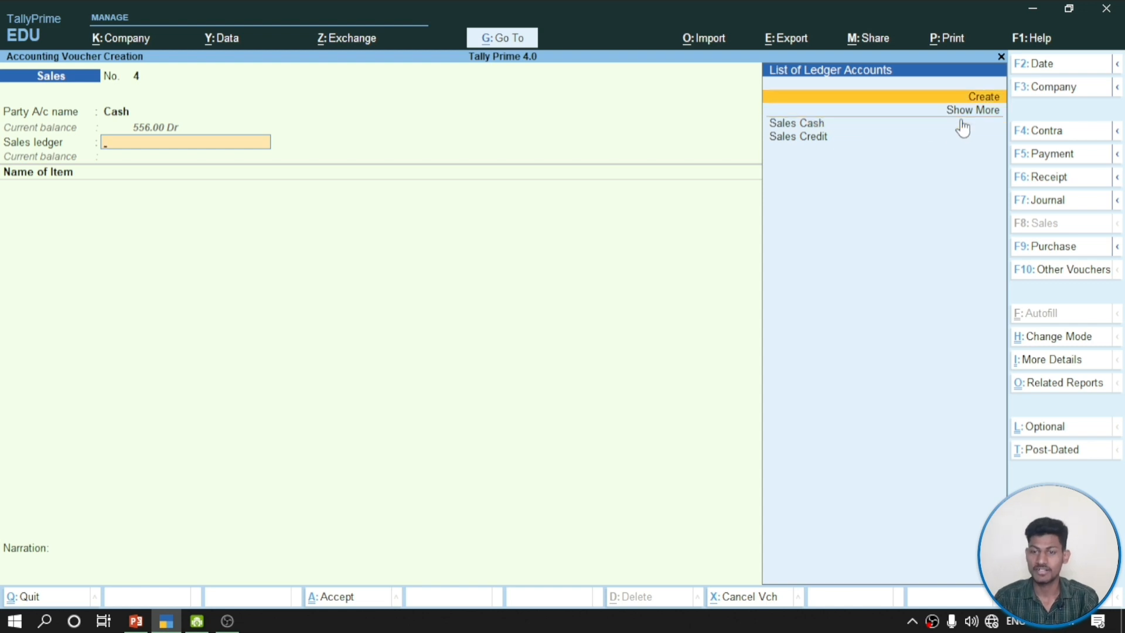
key(Return)
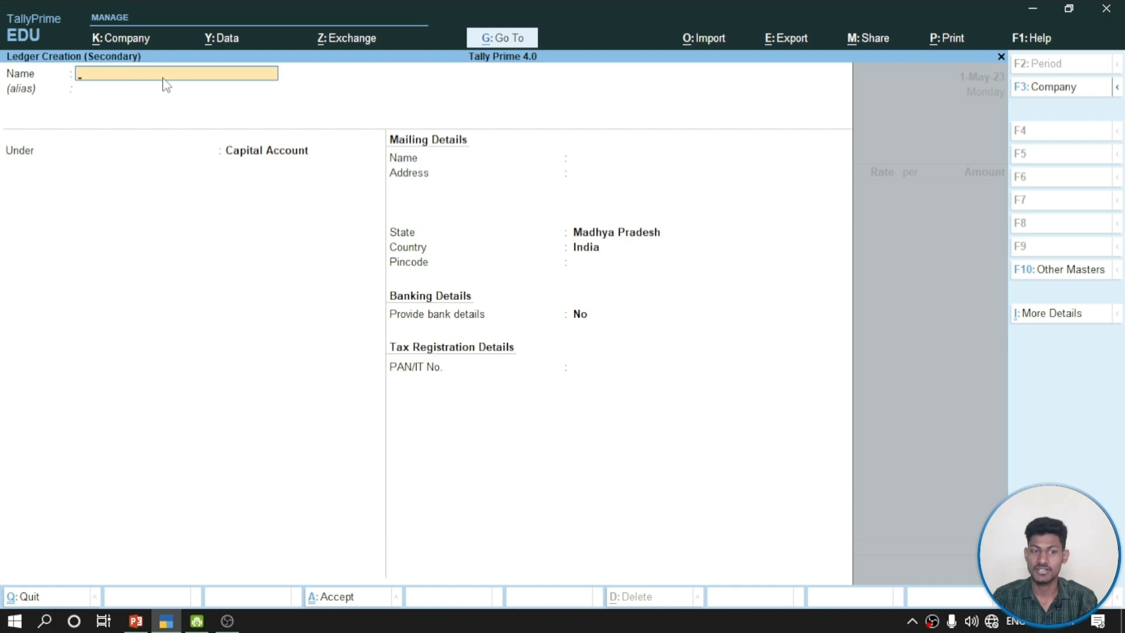
key(Escape)
Choose Sales Cash as the sales ledger and 20/20(5rs) as the first item, following the transaction 109 table in PowerPoint
key(Return)
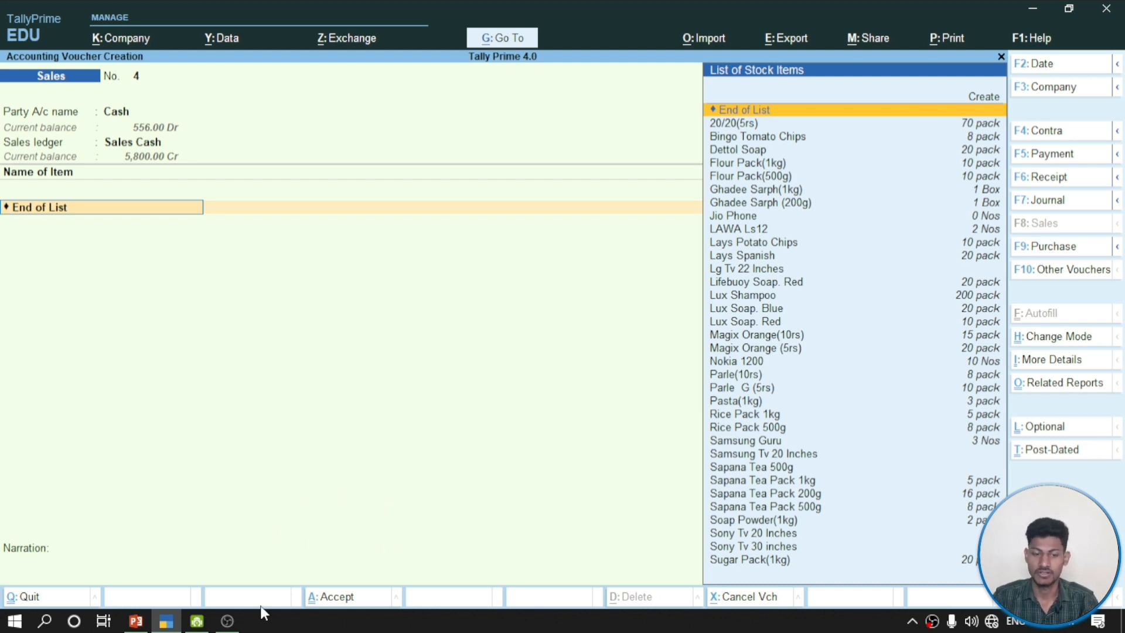
click(136, 621)
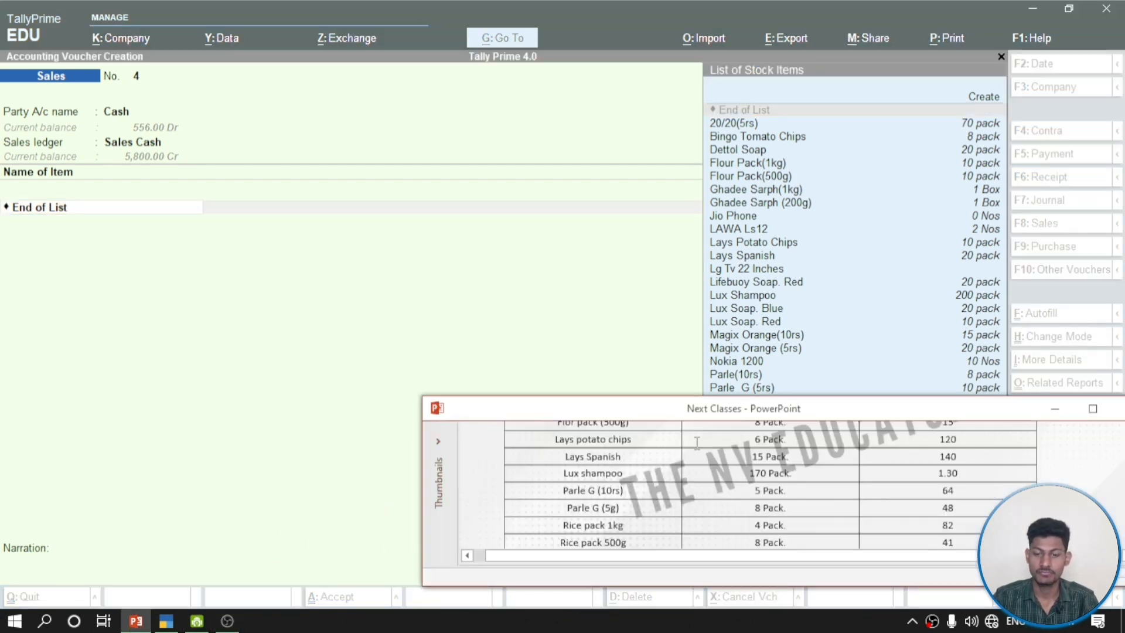
scroll(697, 442, down, 10)
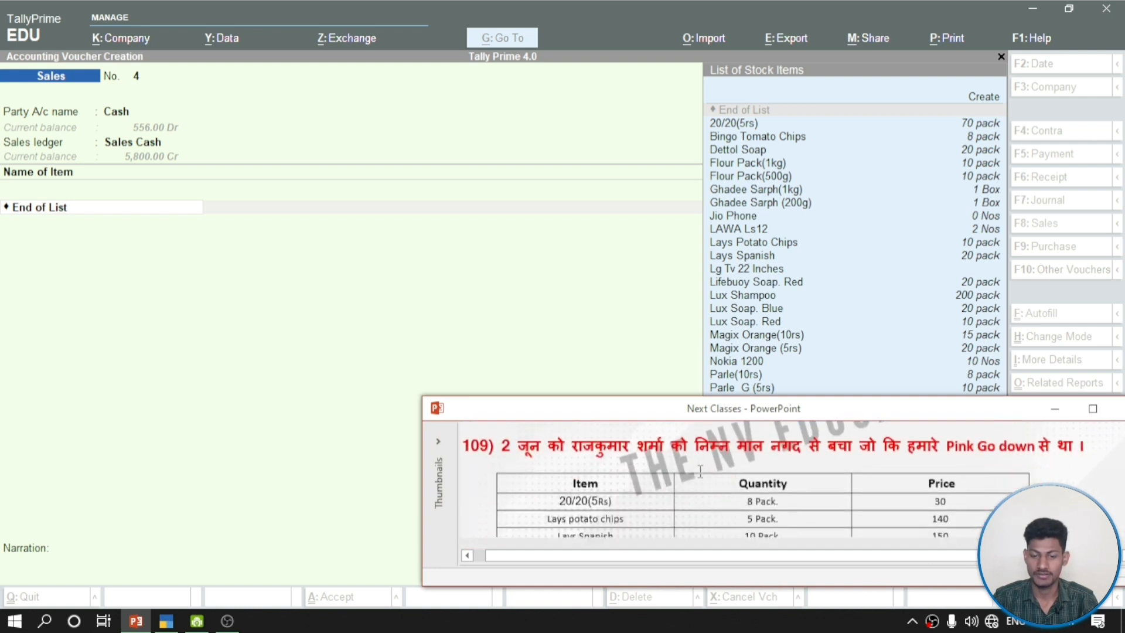
scroll(700, 471, down, 2)
drag(794, 410, 728, 286)
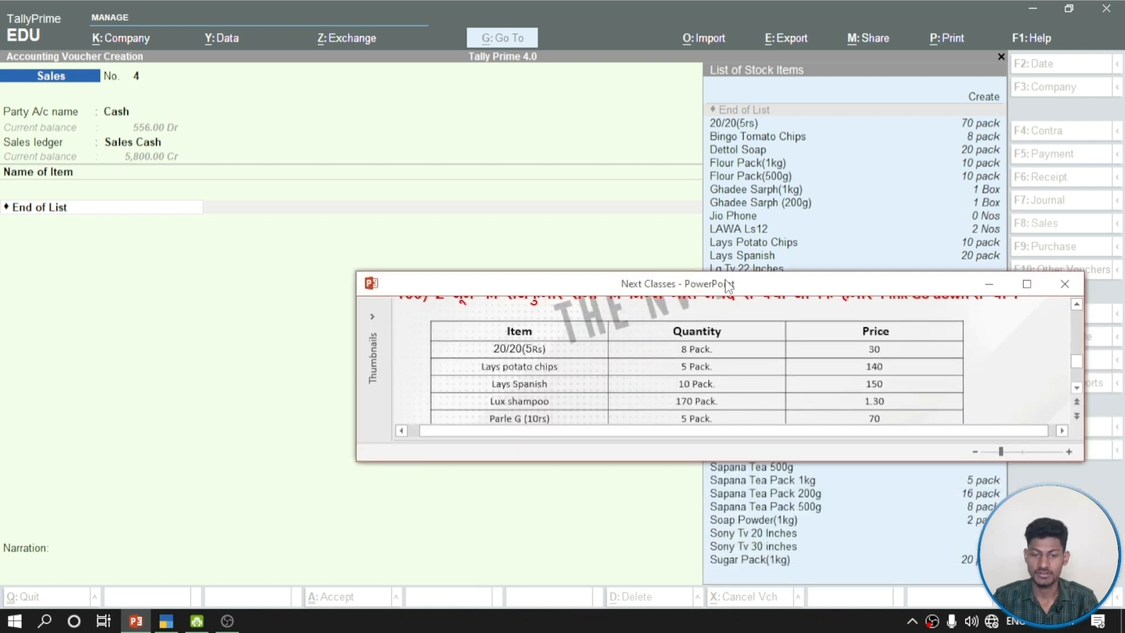
scroll(640, 367, up, 2)
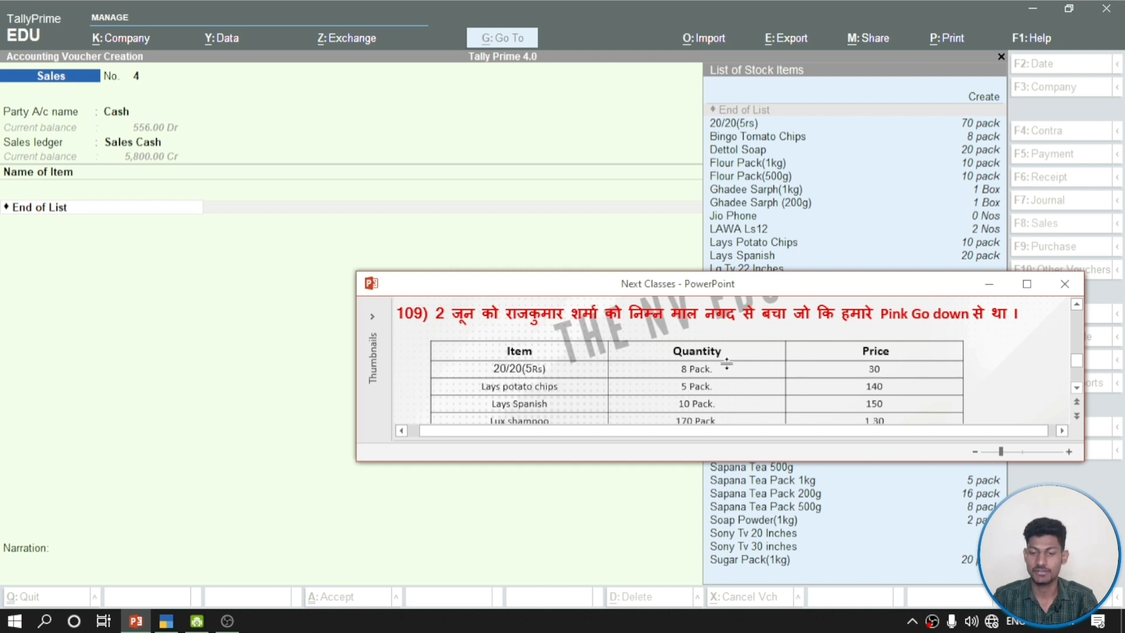
click(72, 235)
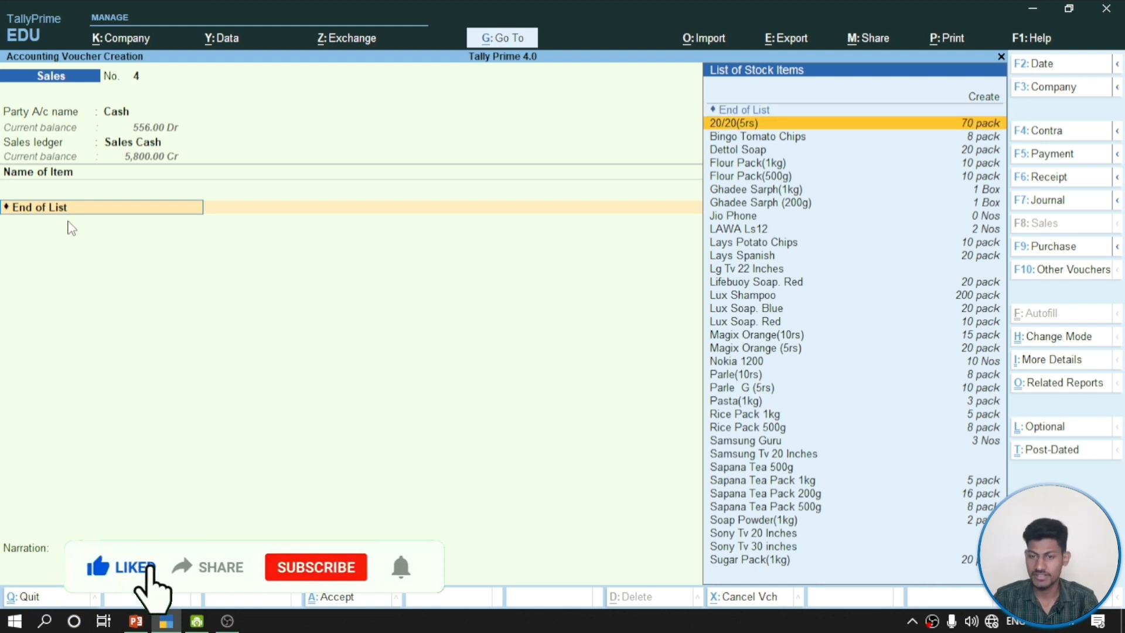
key(Return)
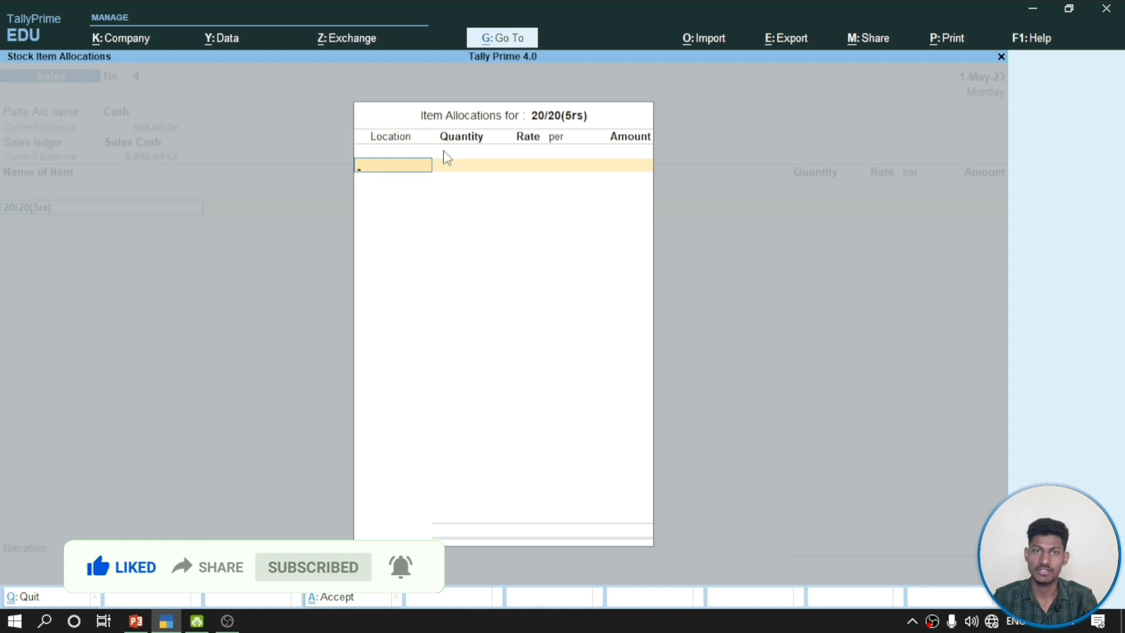
Check transaction 109 in PowerPoint and allocate 8 pack of 20/20(5rs) from Pink Godown
click(136, 621)
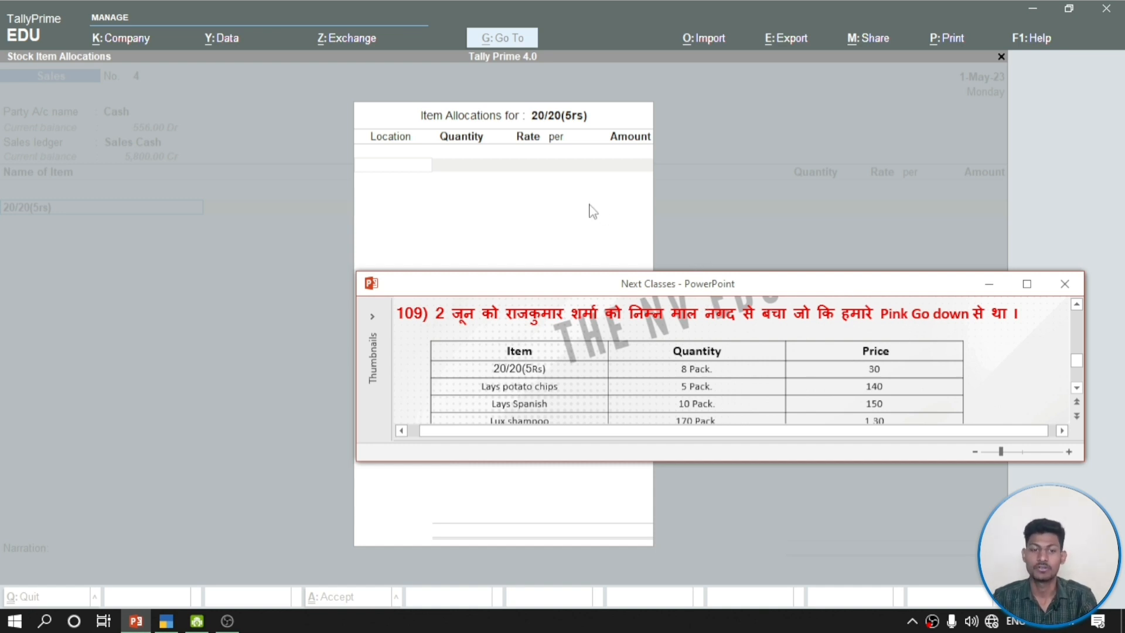
click(465, 201)
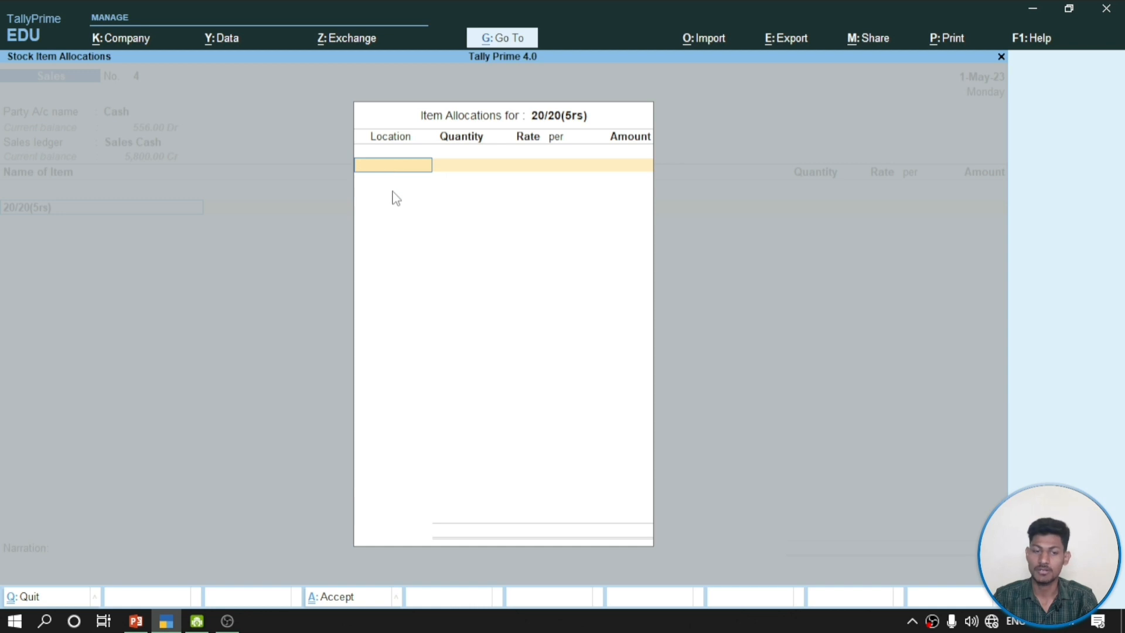
text(Pi)
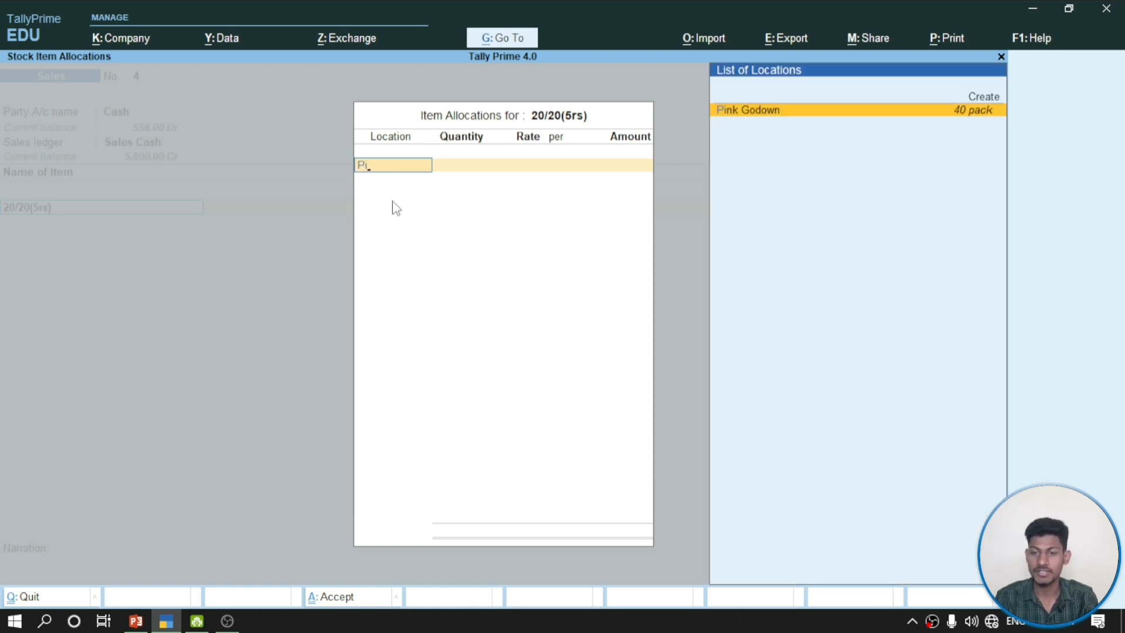
key(Return)
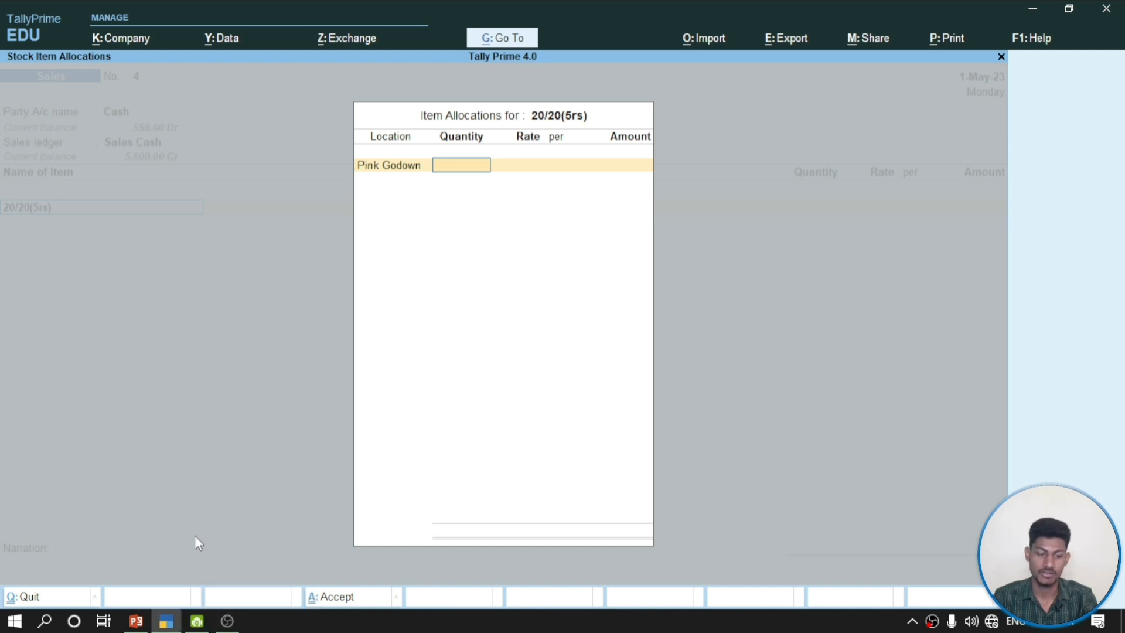
click(136, 621)
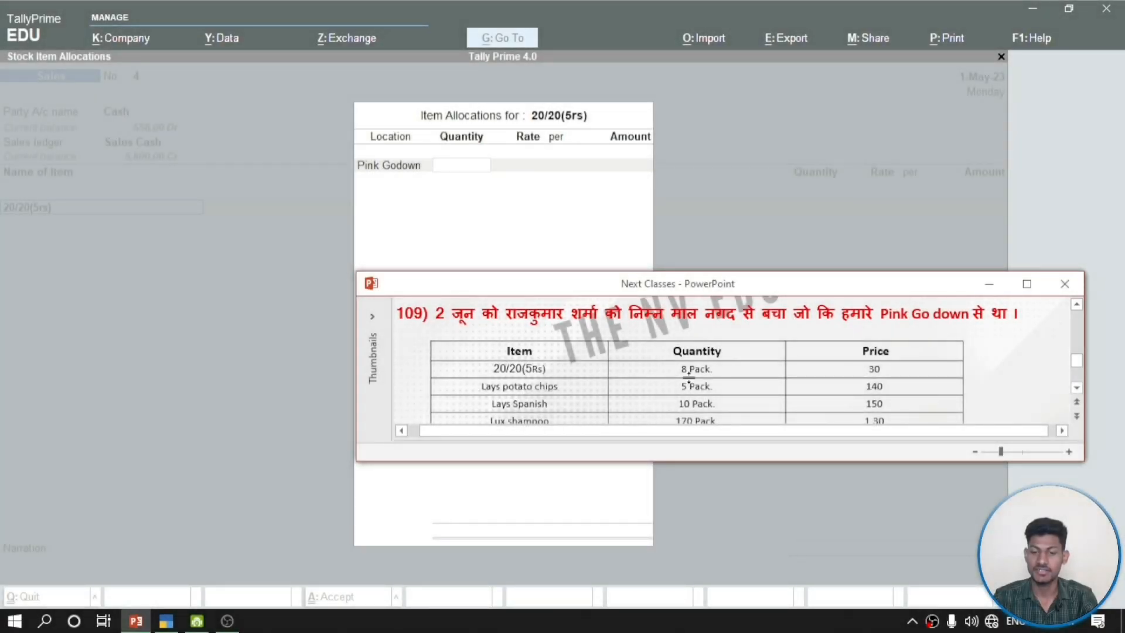
click(475, 178)
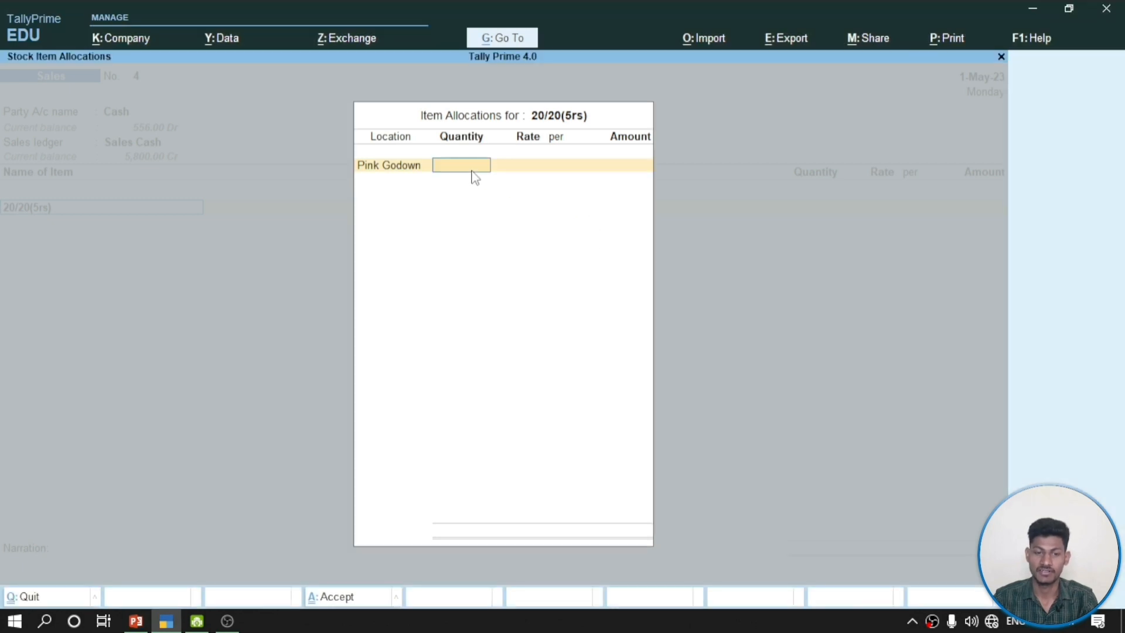
key(Return)
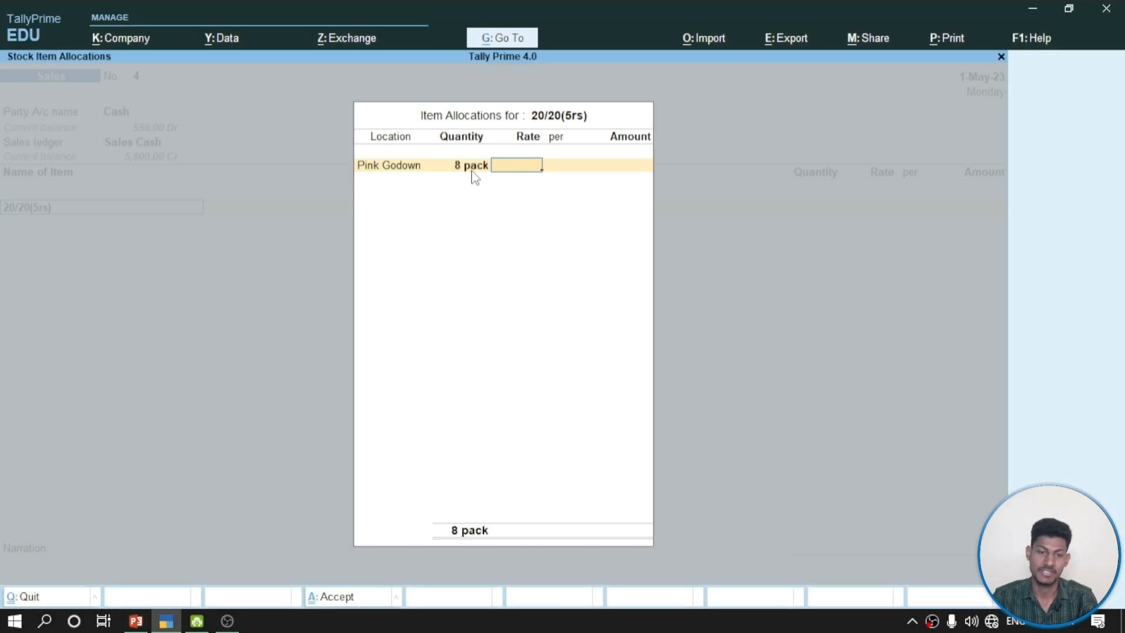
Set the 20/20(5rs) rate to 30 per pack as listed in PowerPoint and accept the item line
click(136, 621)
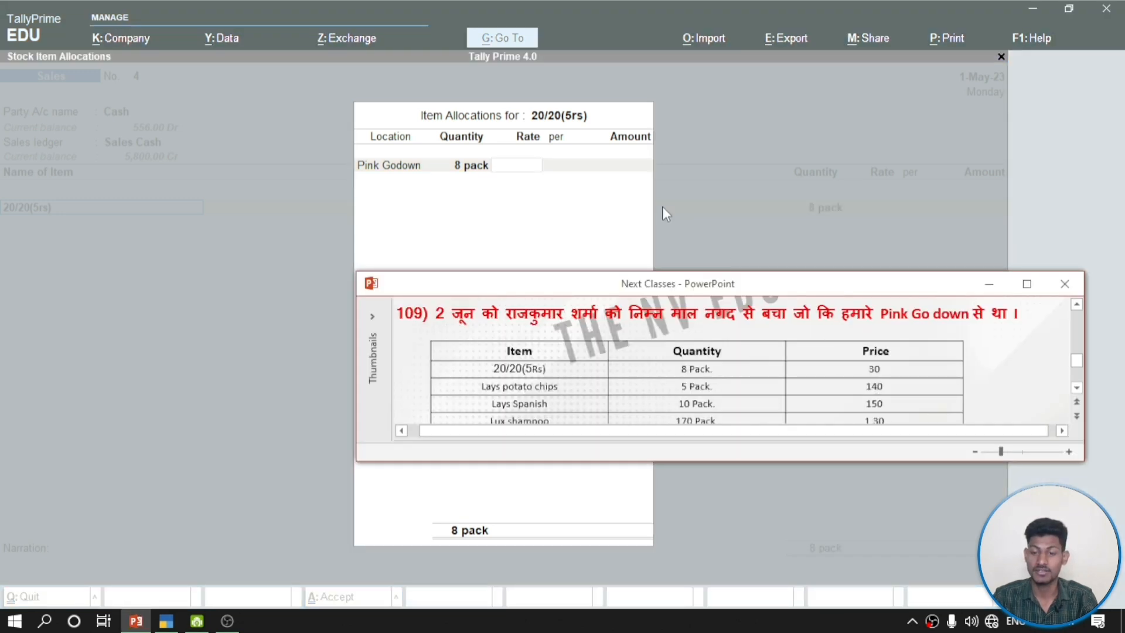
click(510, 179)
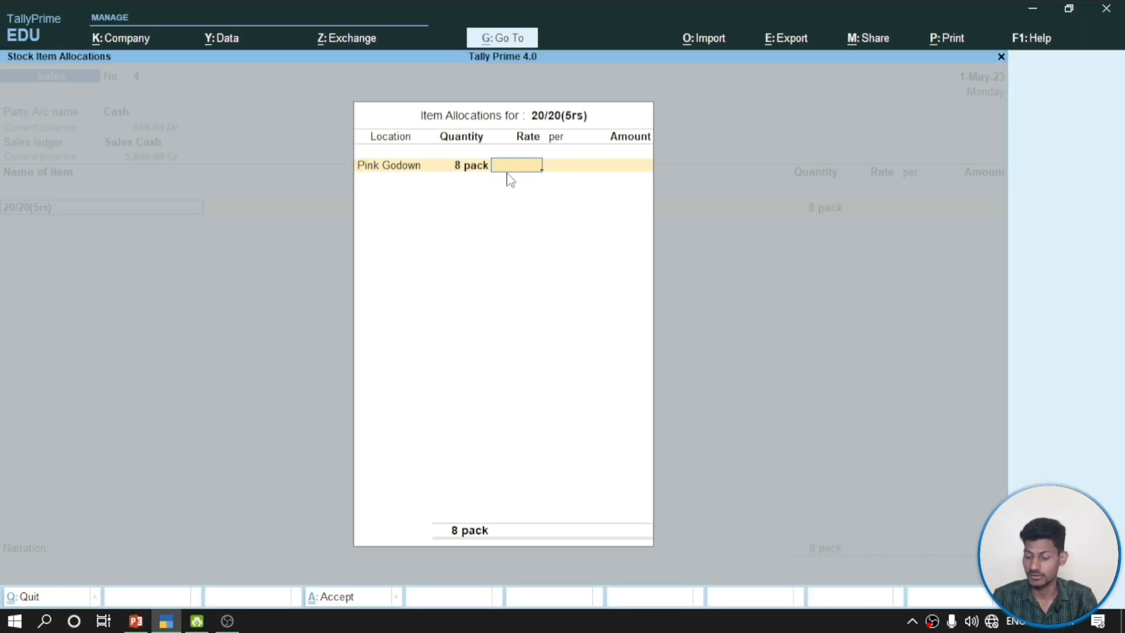
key(Return)
key(Return)
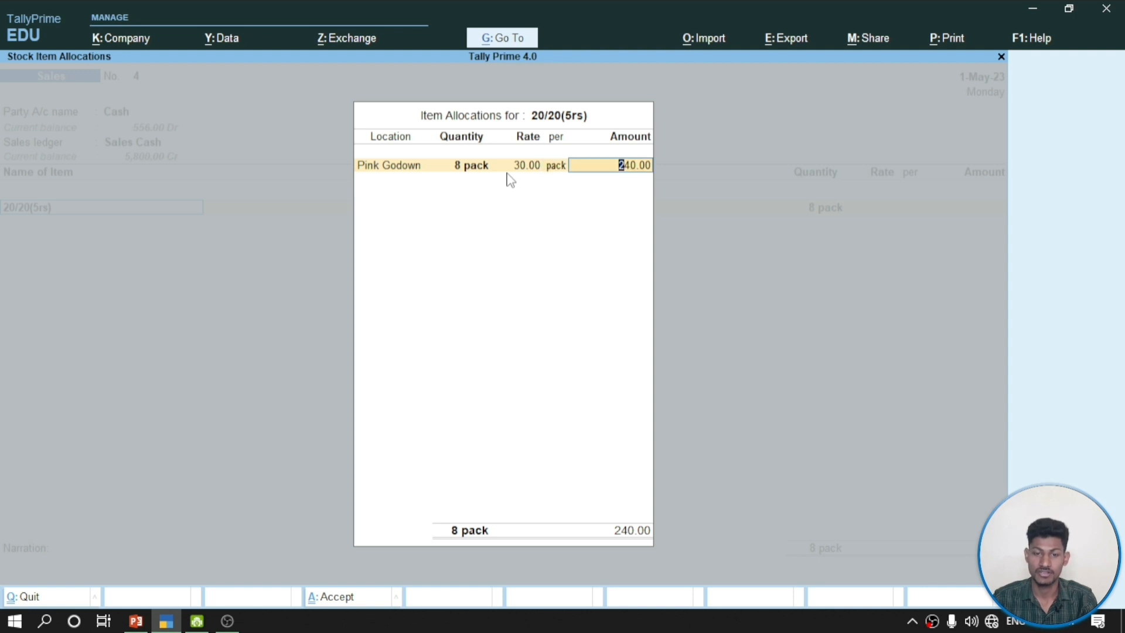
key(Return)
key(Return)
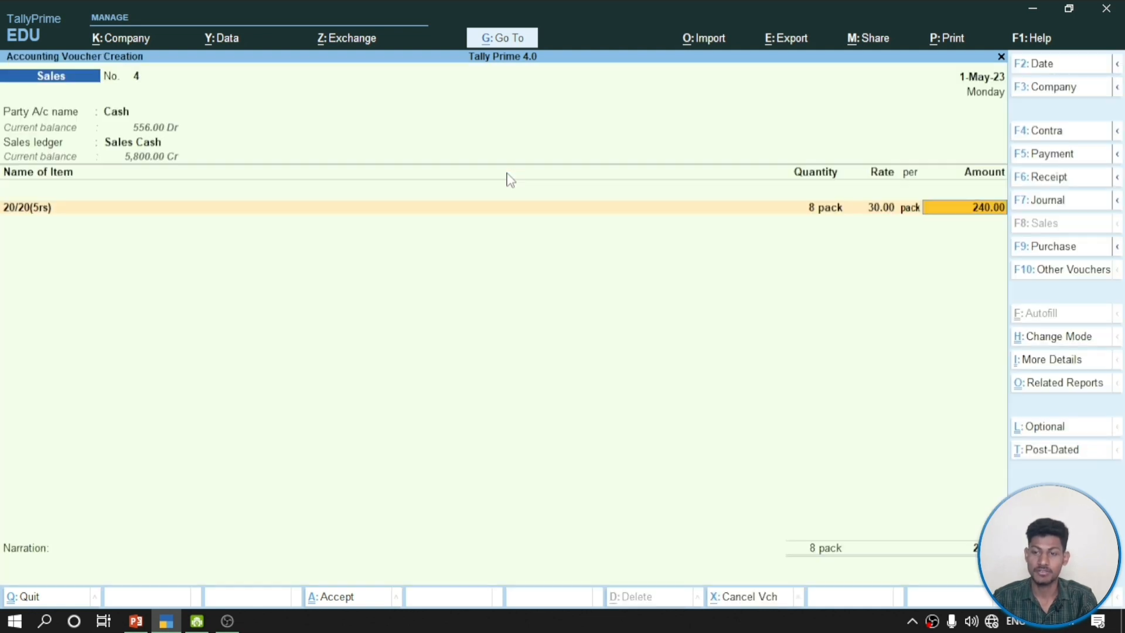
key(Return)
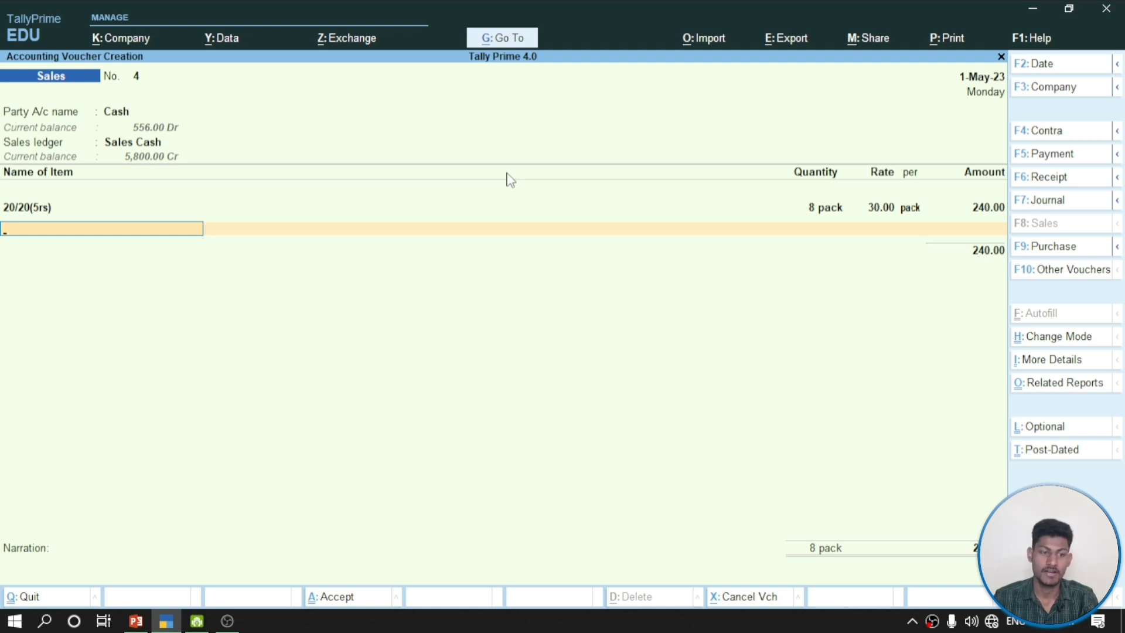
Look up the next item of transaction 109 in PowerPoint and add Lays Potato Chips as the second voucher item
click(136, 622)
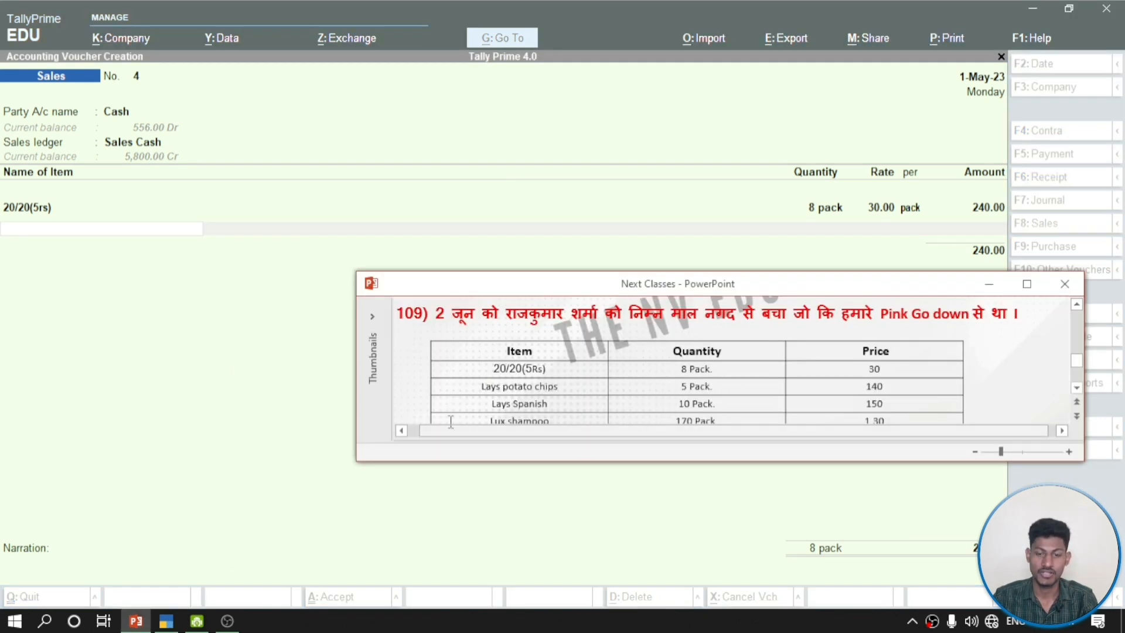
scroll(508, 401, down, 1)
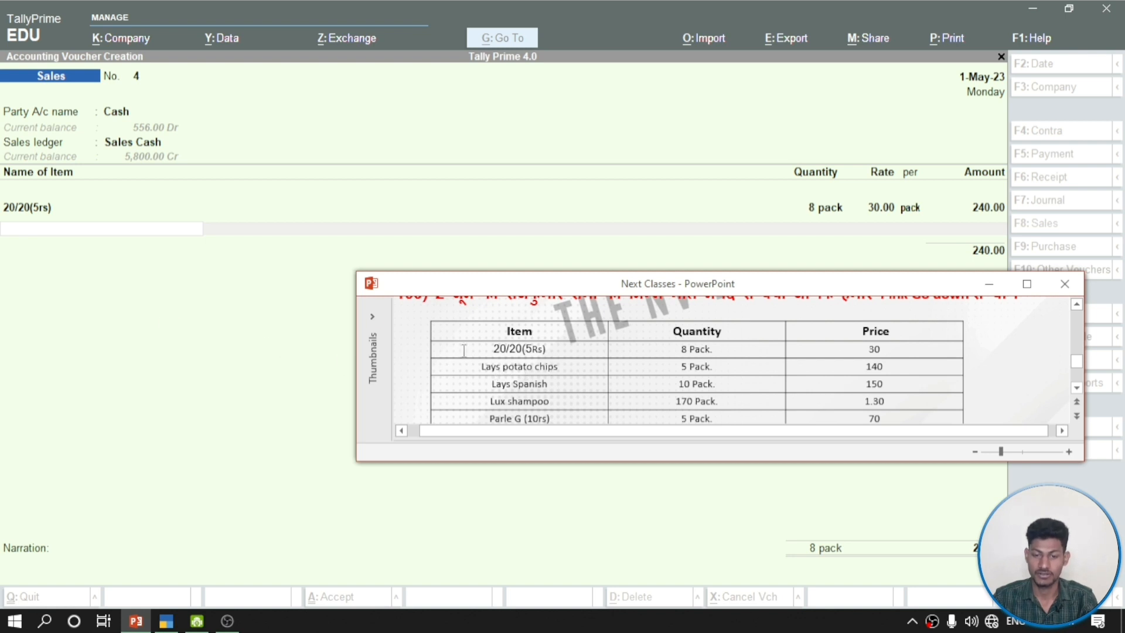
click(95, 249)
click(95, 249)
text(L)
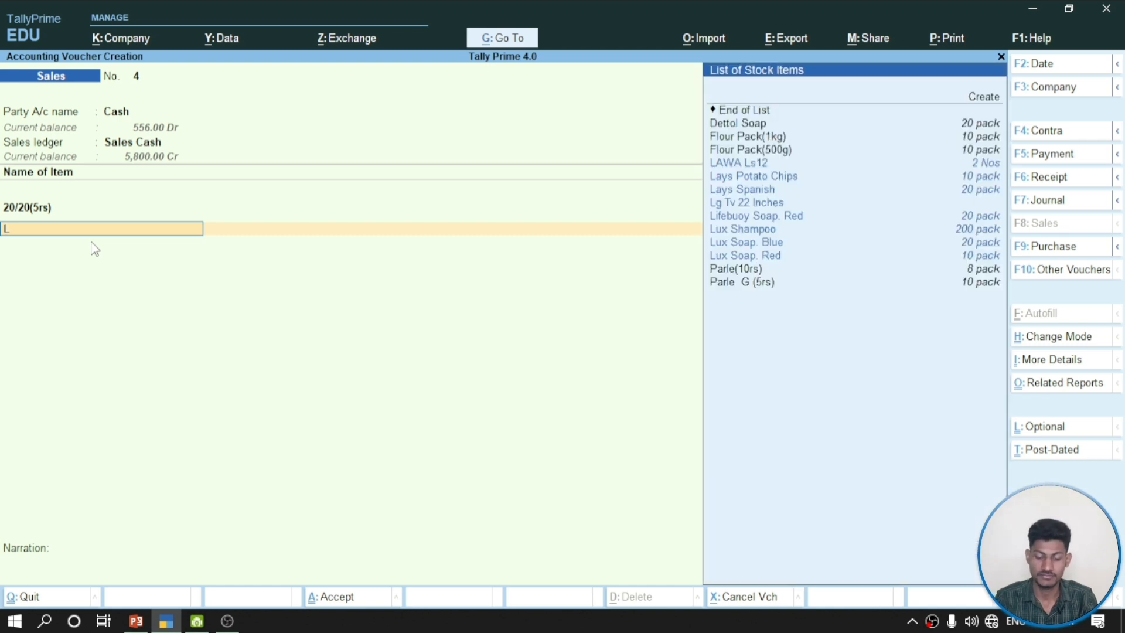
text(a)
key(Down)
key(Down)
key(Up)
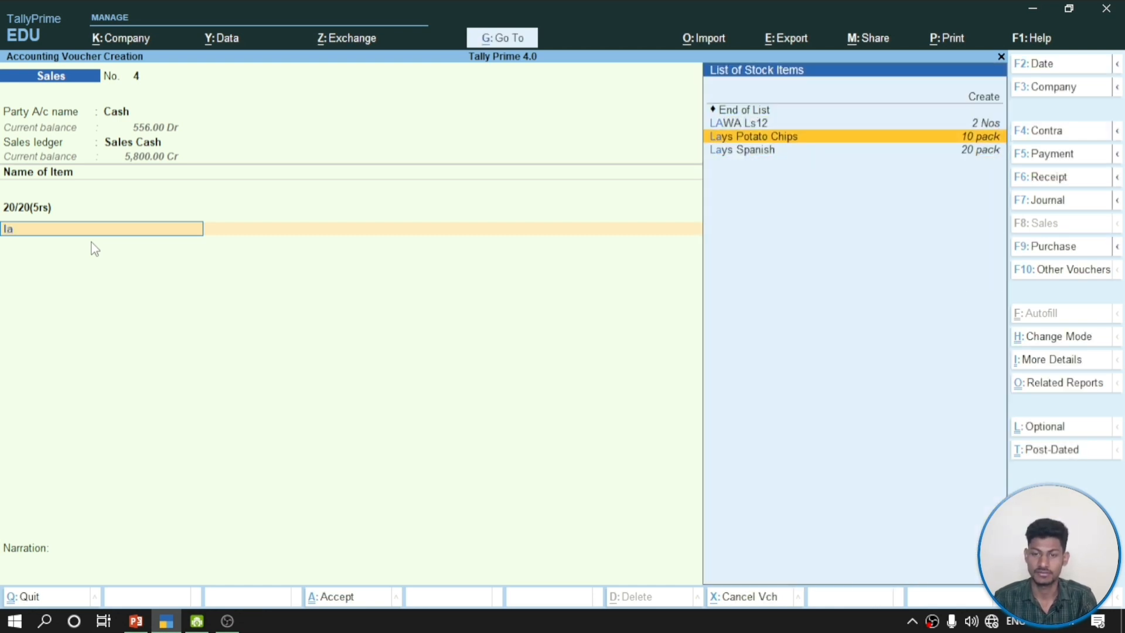
key(Return)
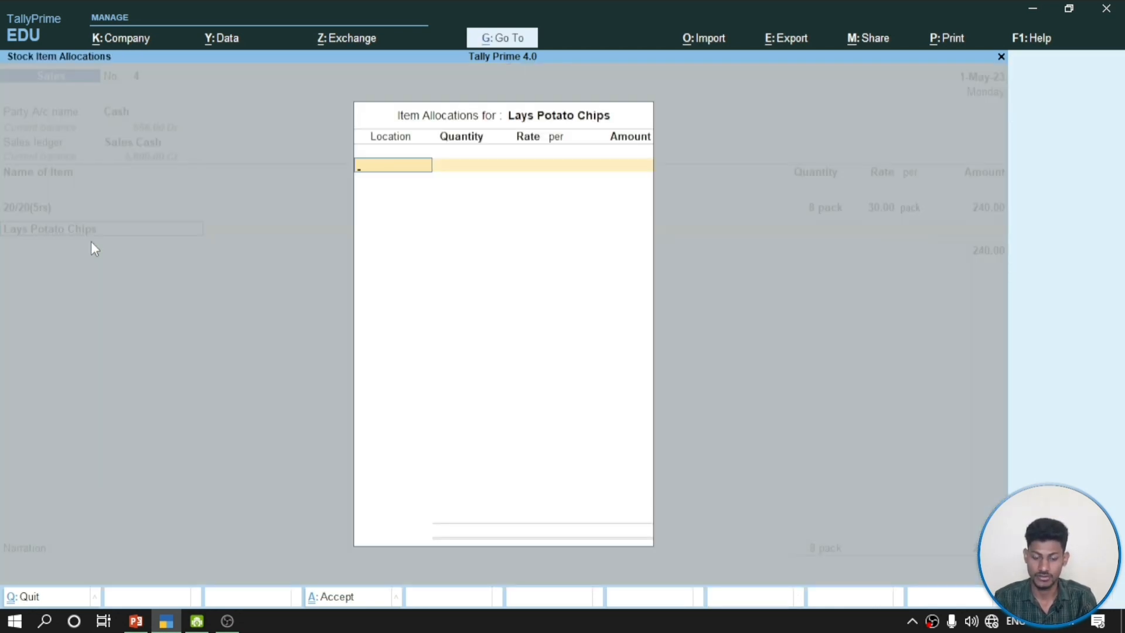
Allocate 5 packs of Lays Potato Chips from Pink Godown at a rate of 140, checking the PowerPoint item table, and accept the line
text(P)
key(Return)
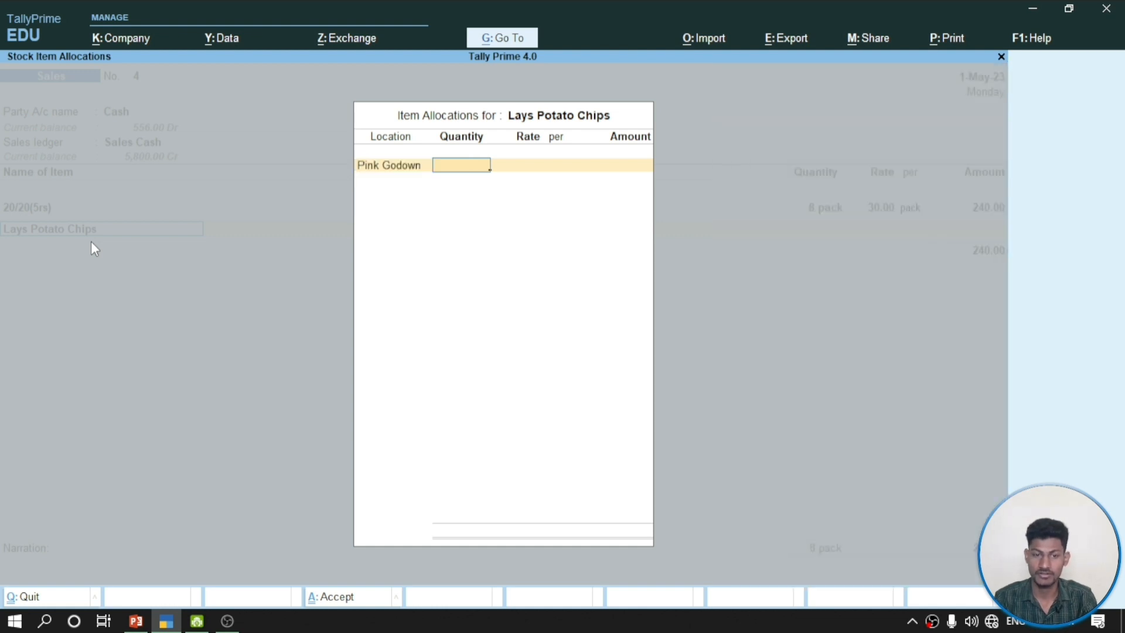
key(alt+Tab)
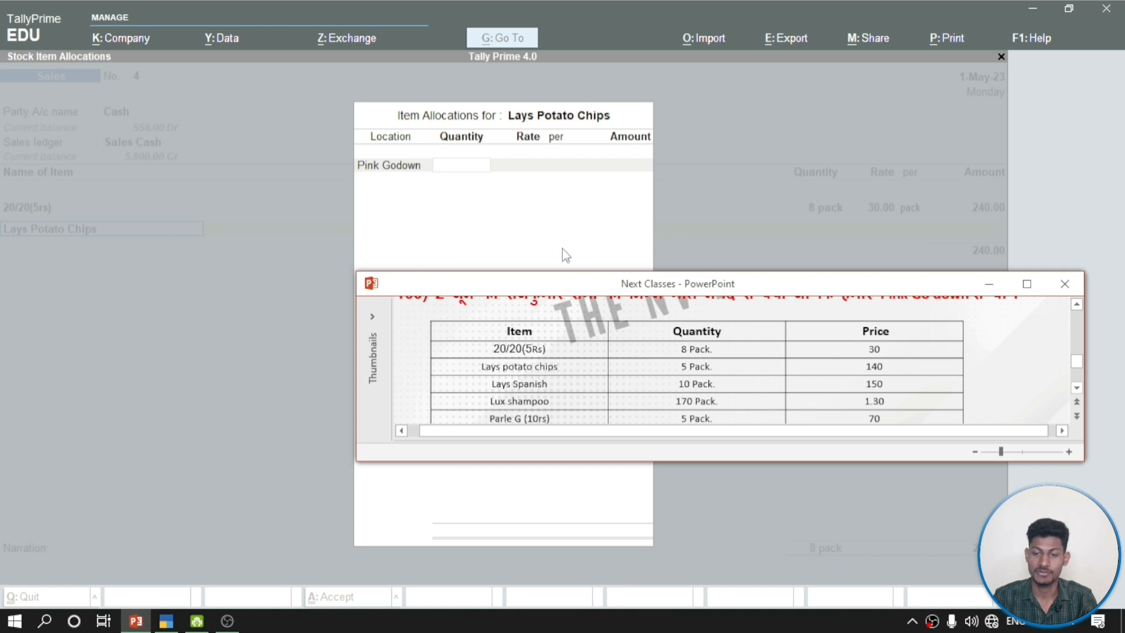
click(466, 169)
text(5)
key(Return)
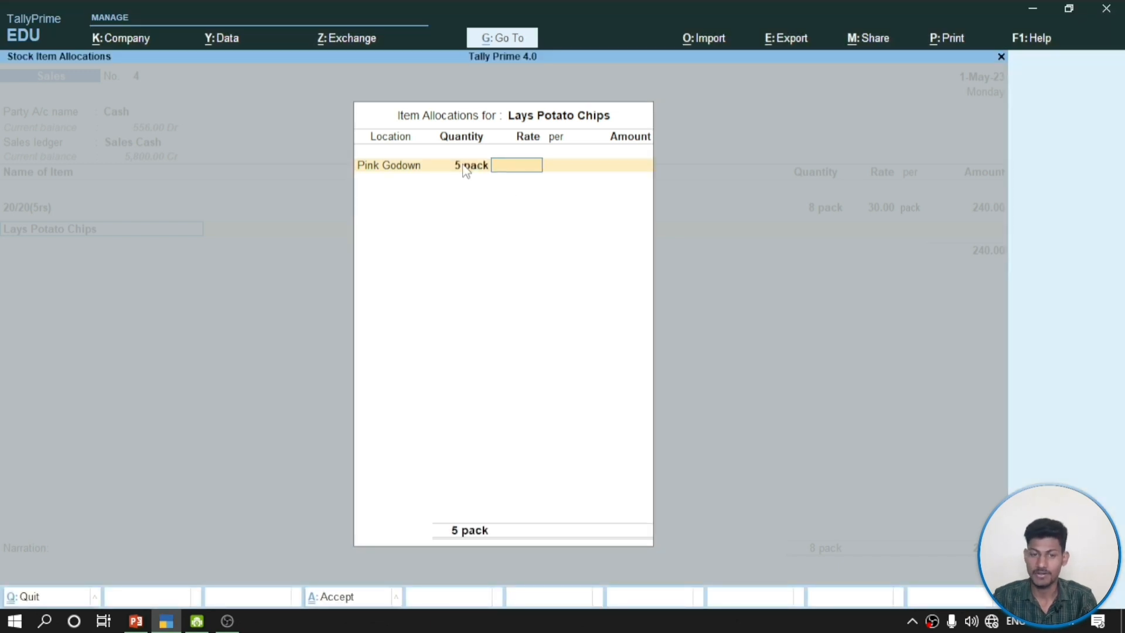
text(140)
key(Return)
key(Return)
key(Return)
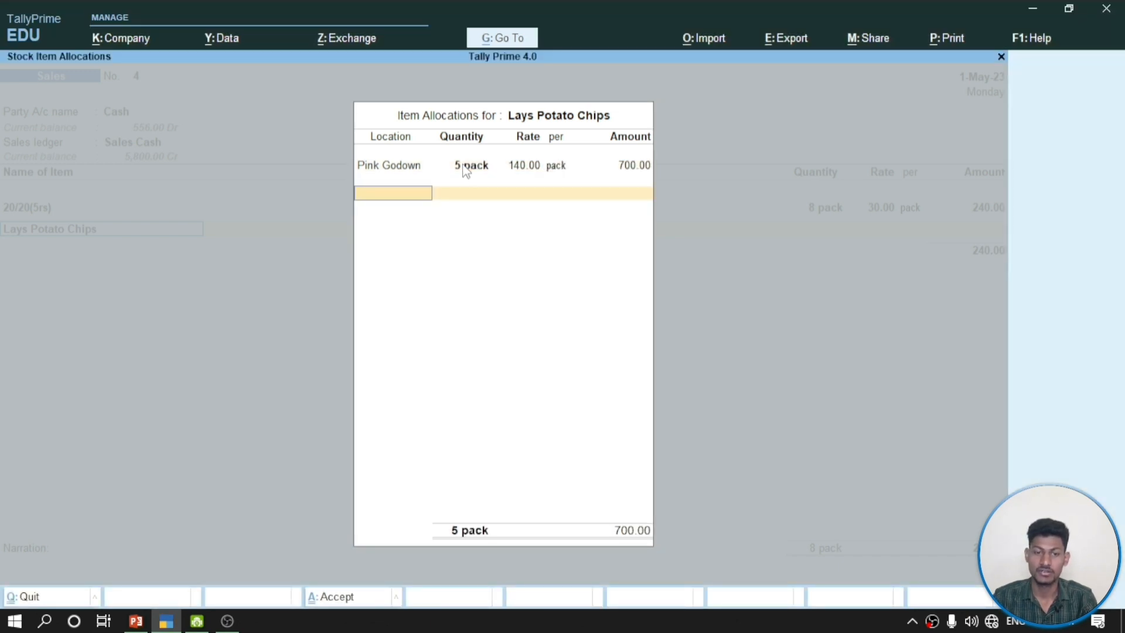
key(Return)
key(Return)
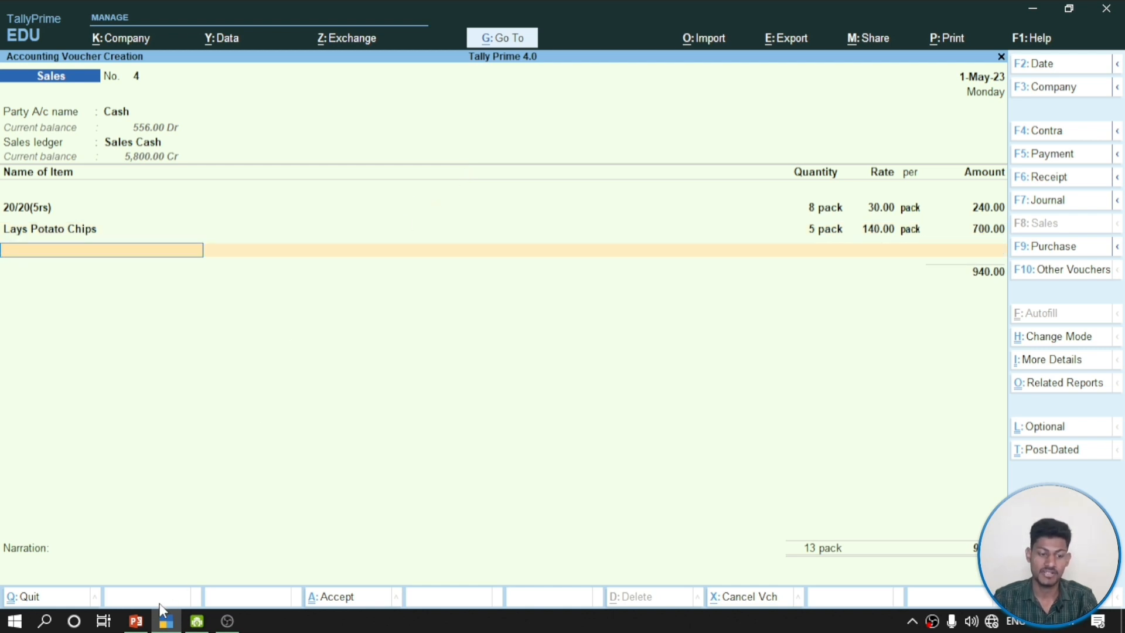
Check the next item in the PowerPoint table and add Lays Spanish as the third item of the sales voucher
click(136, 621)
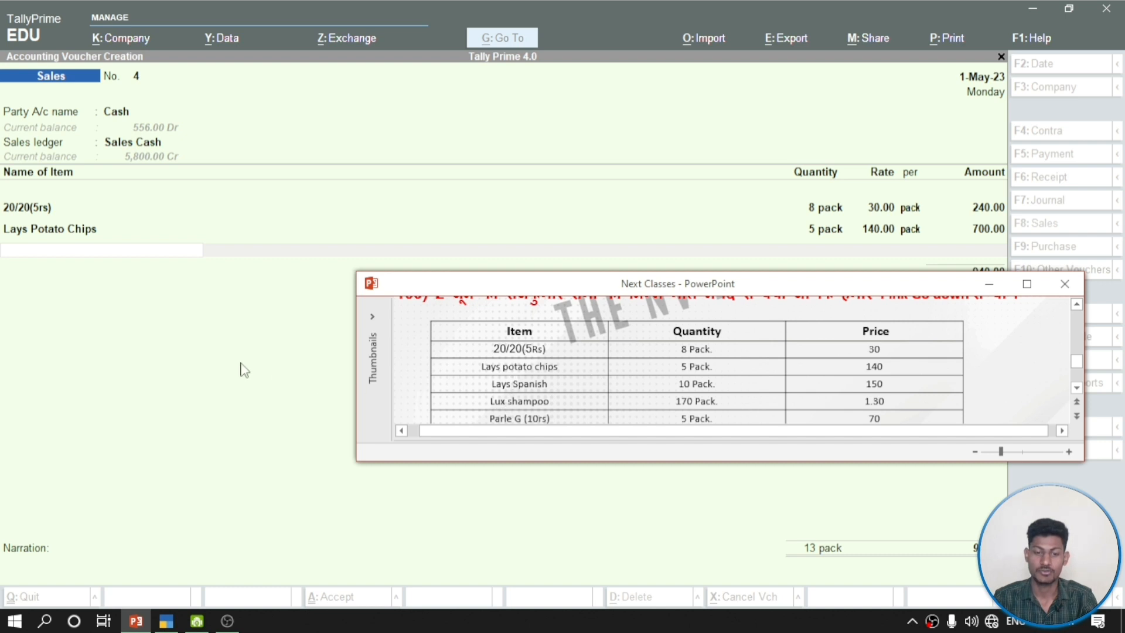
click(103, 254)
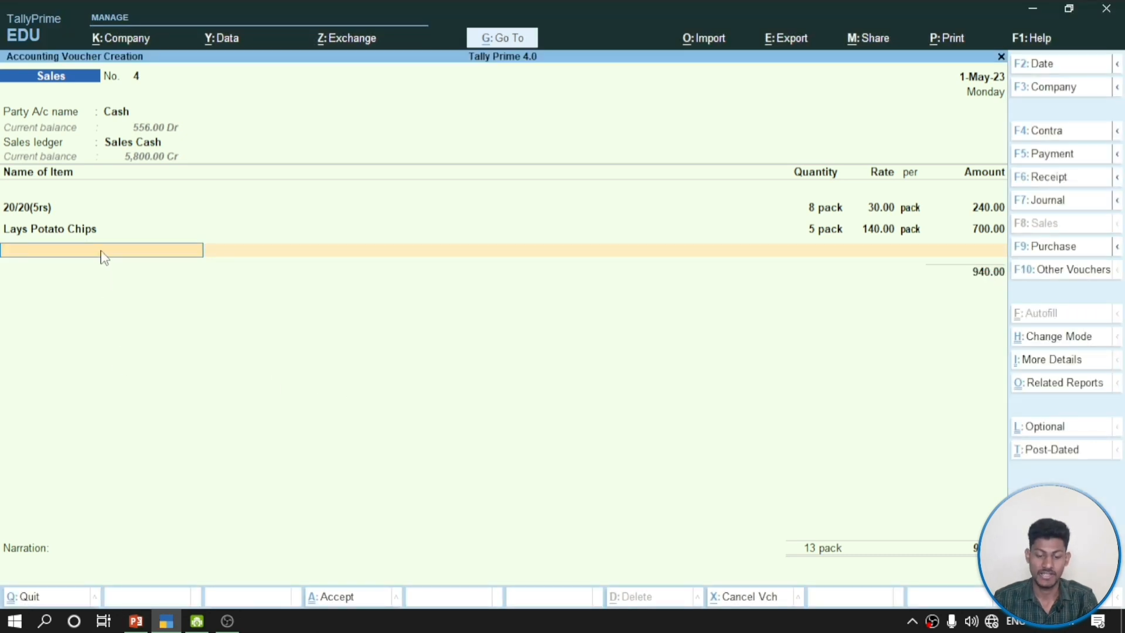
text(Lays)
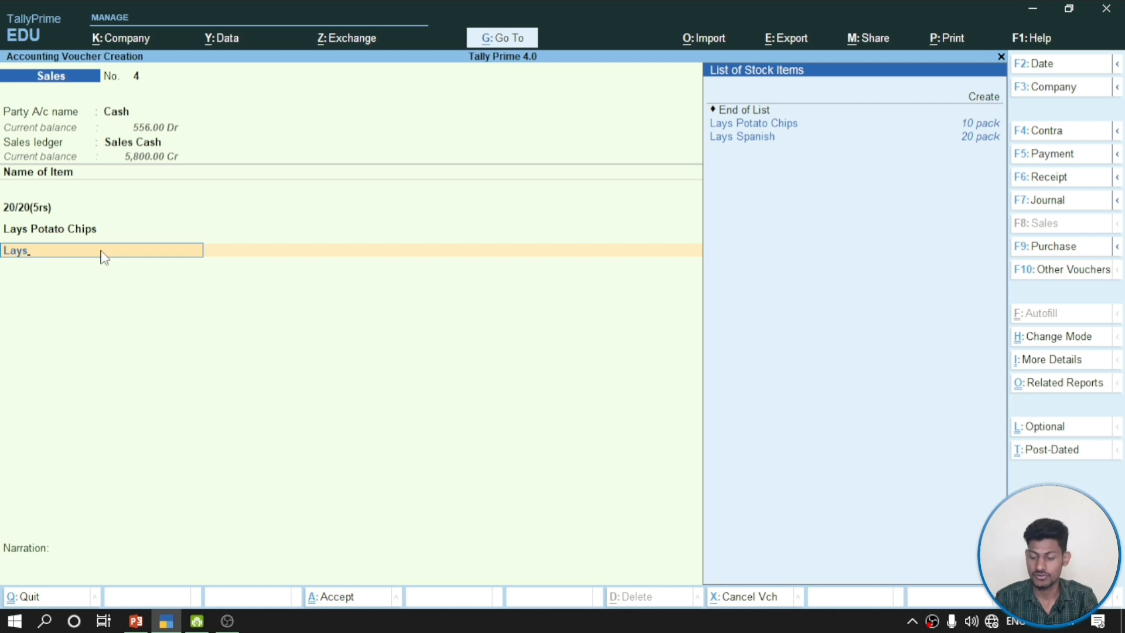
key(Return)
key(Escape)
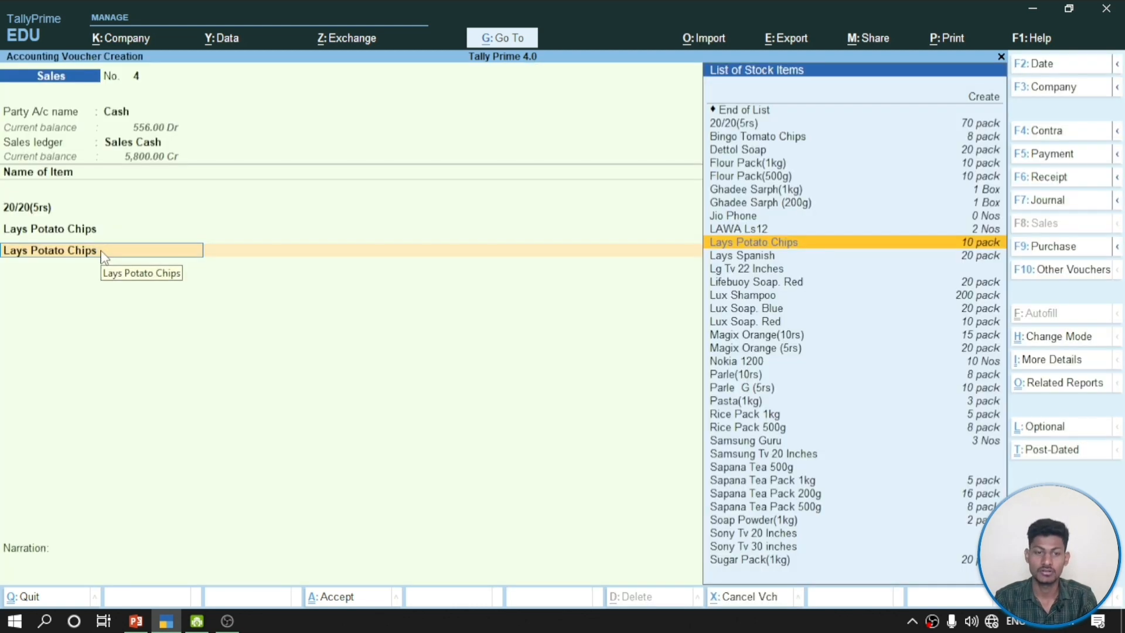
key(Down)
key(Return)
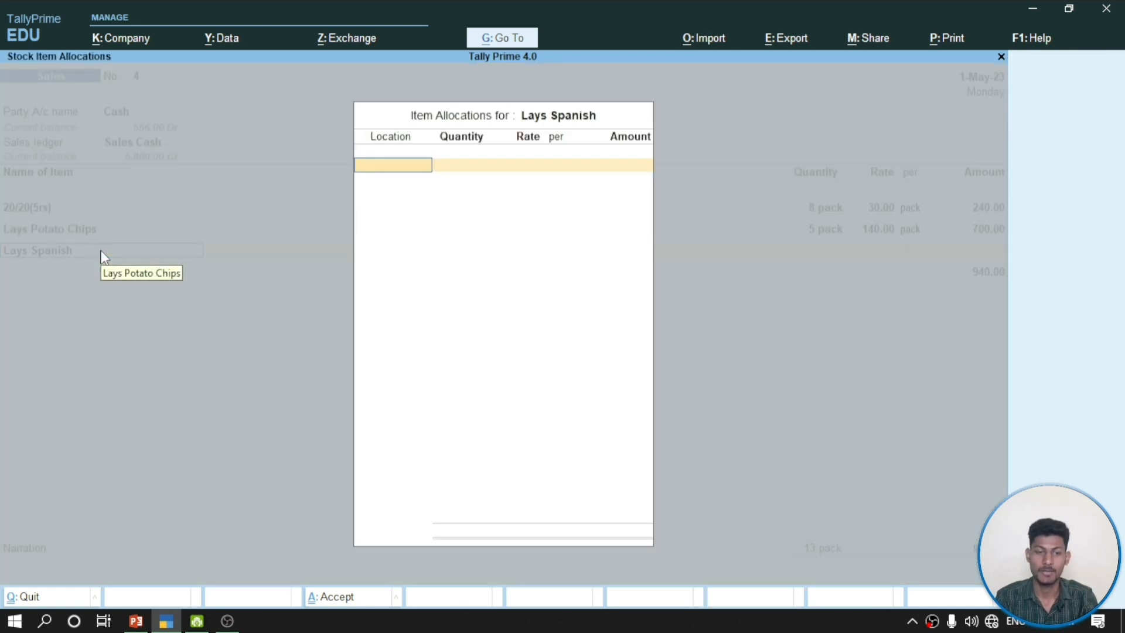
Allocate 10 packs of Lays Spanish from Pink Godown at a rate of 150, per the PowerPoint table, and accept the line
text(p)
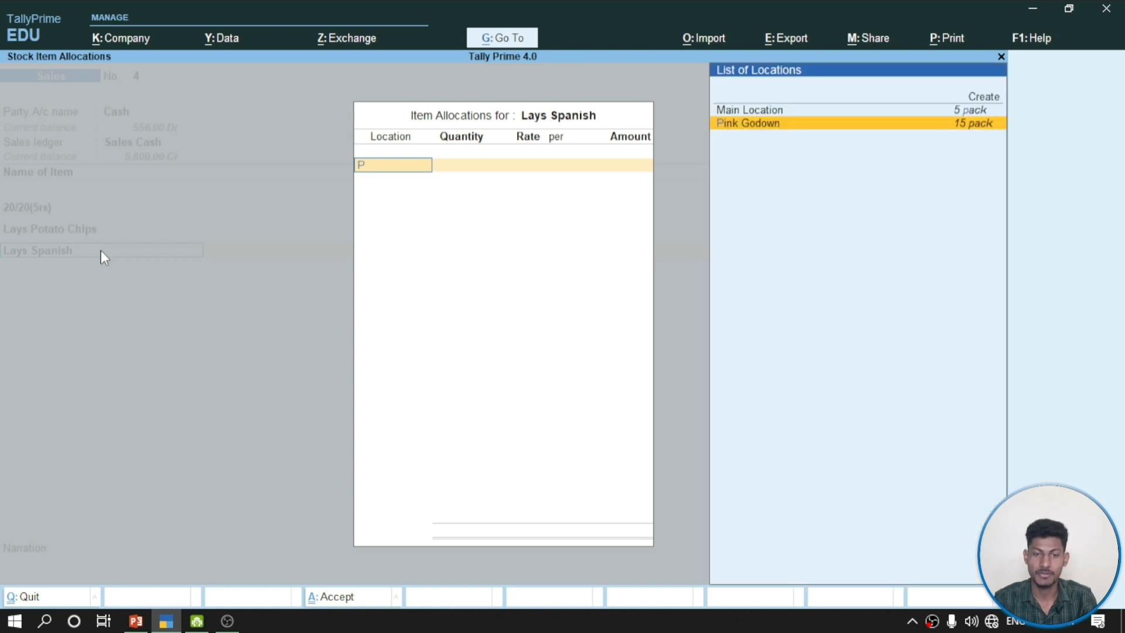
key(Return)
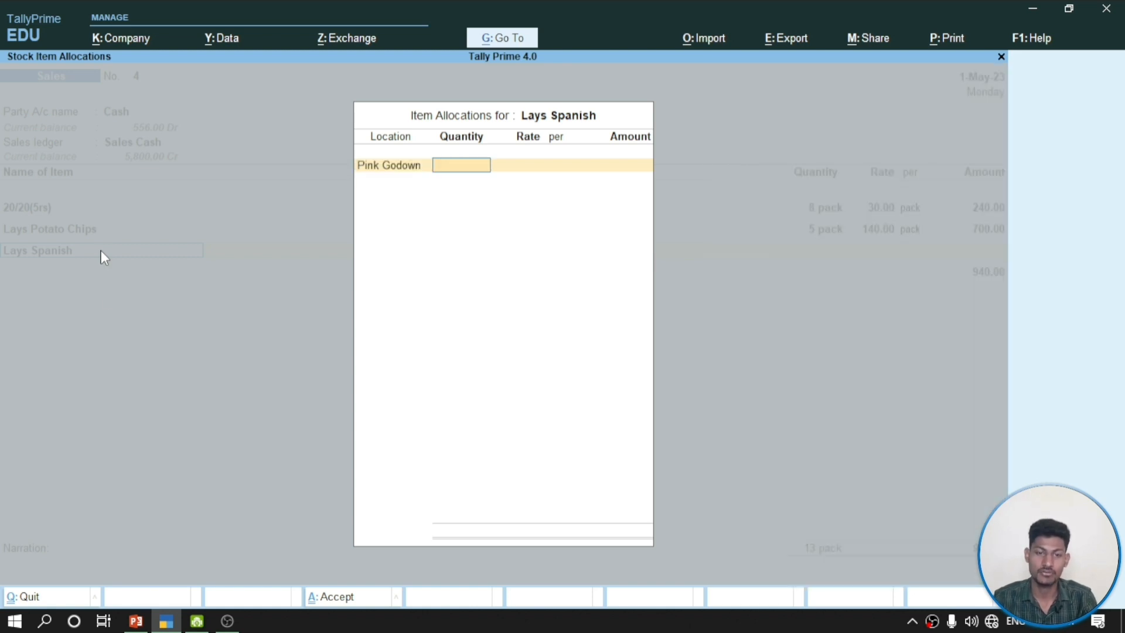
click(136, 621)
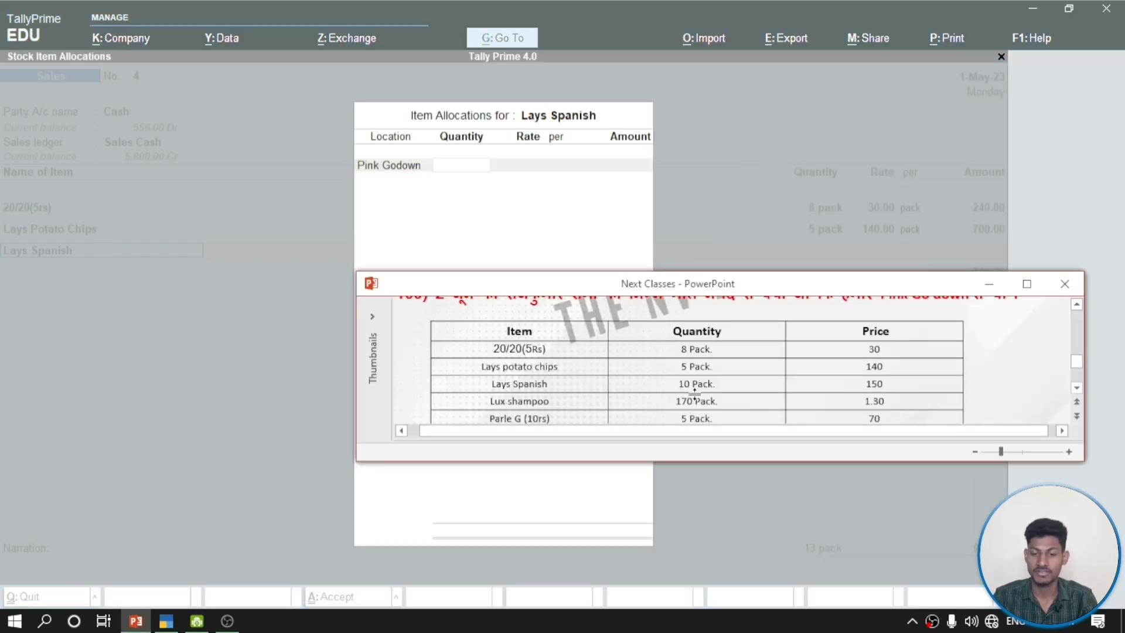
click(465, 167)
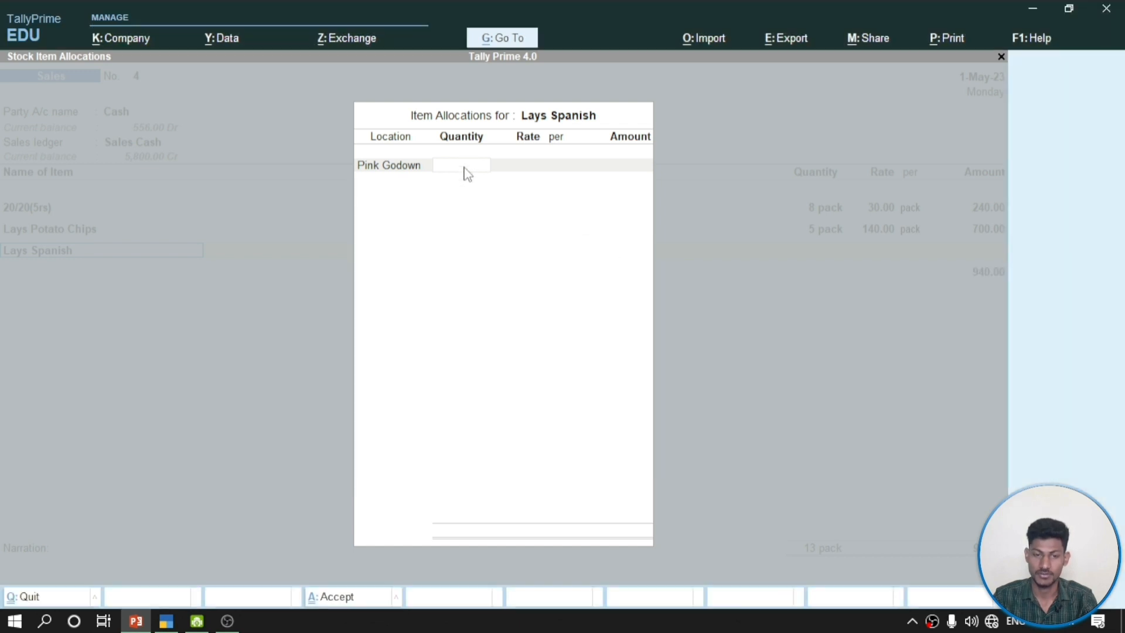
text(10)
key(Return)
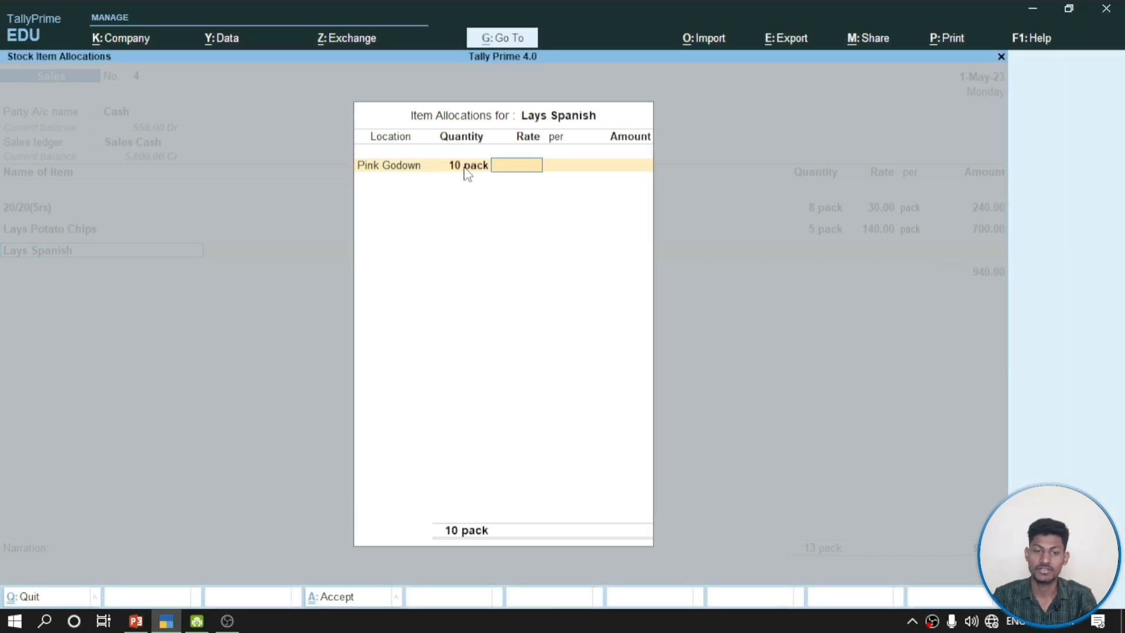
text(150)
key(Return)
key(Return)
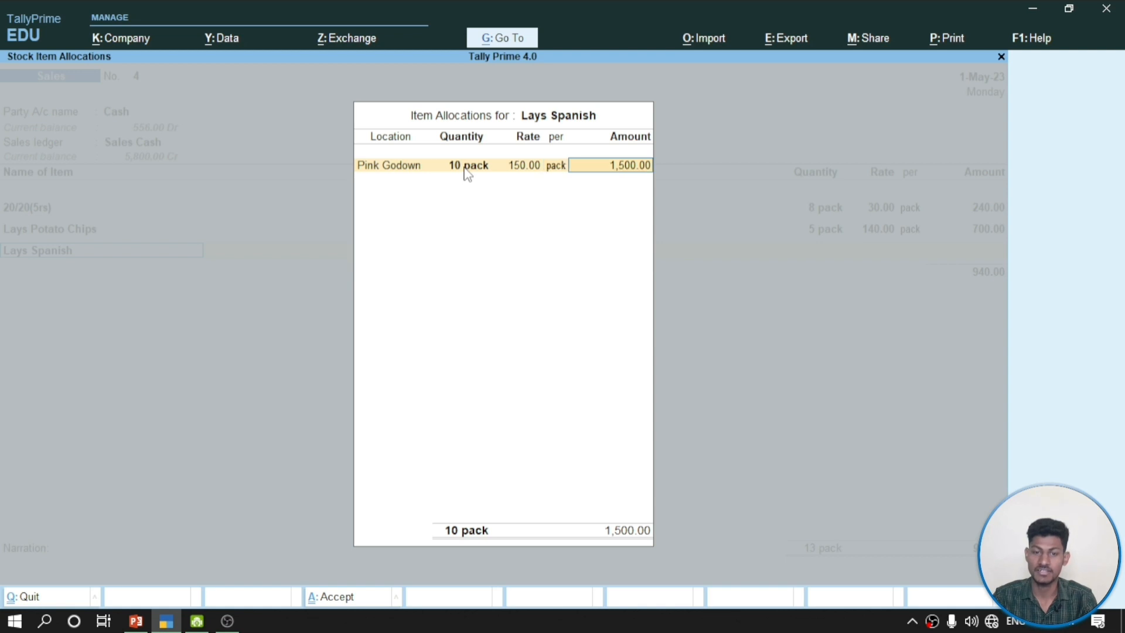
key(Return)
key(Return)
key(Return)
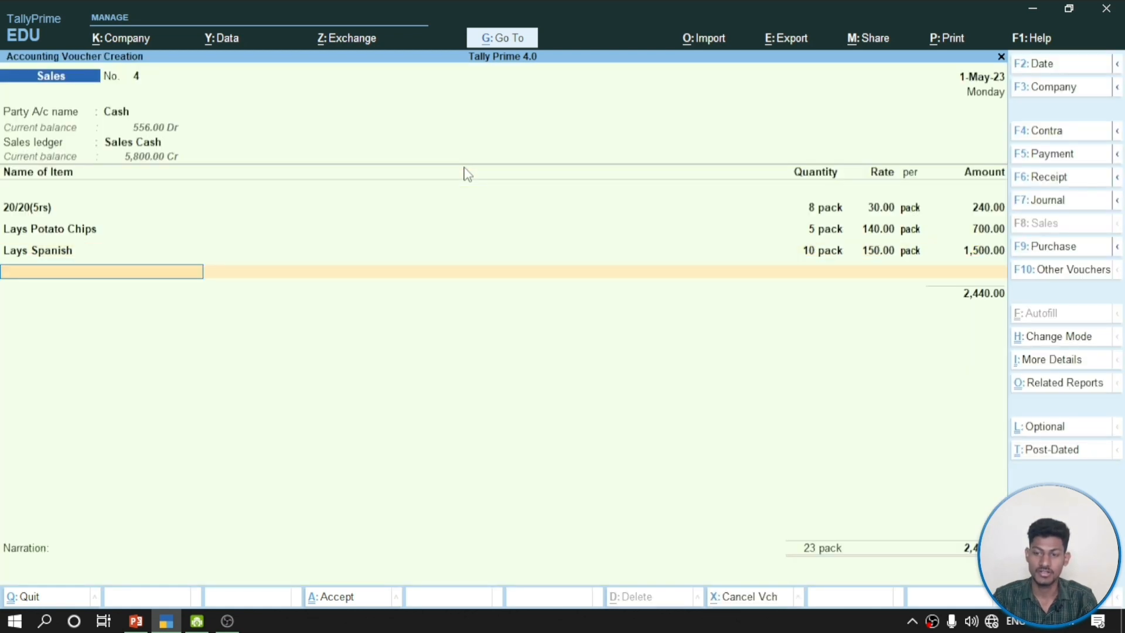
Check the next item in the PowerPoint table and add Lux Shampoo as the fourth item of the sales voucher
click(136, 621)
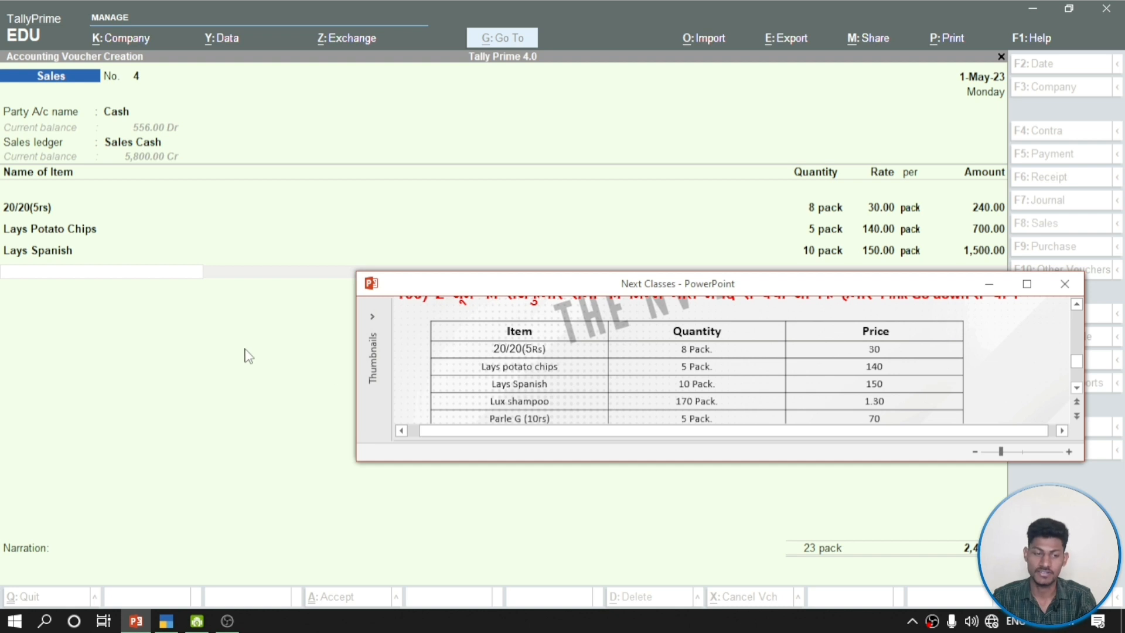
click(88, 273)
text(Lux Shampoo)
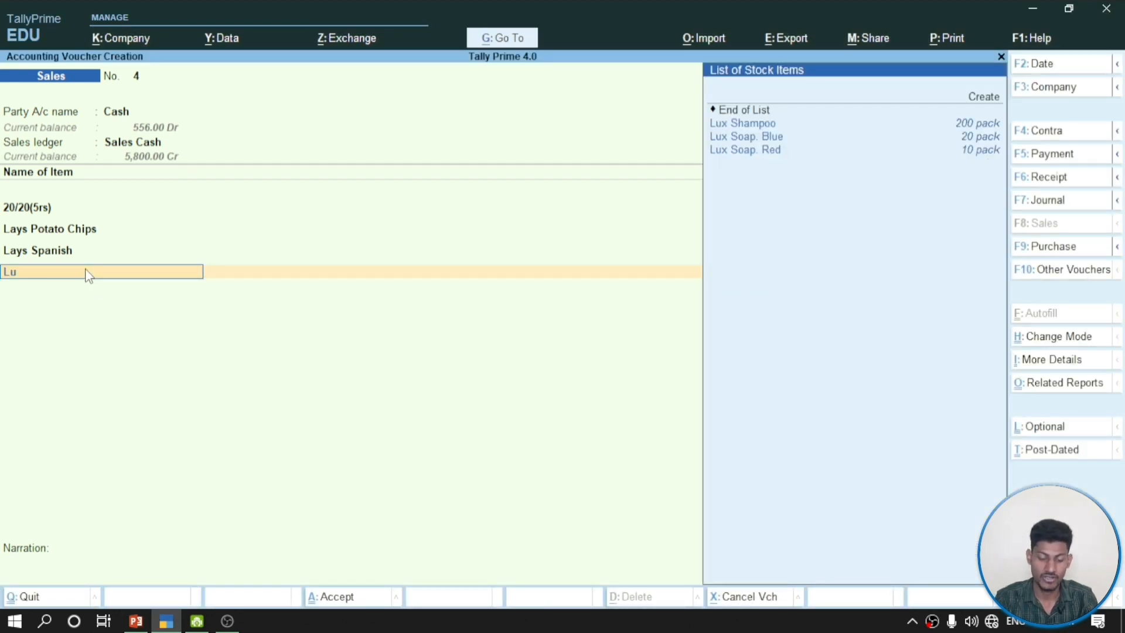
key(Return)
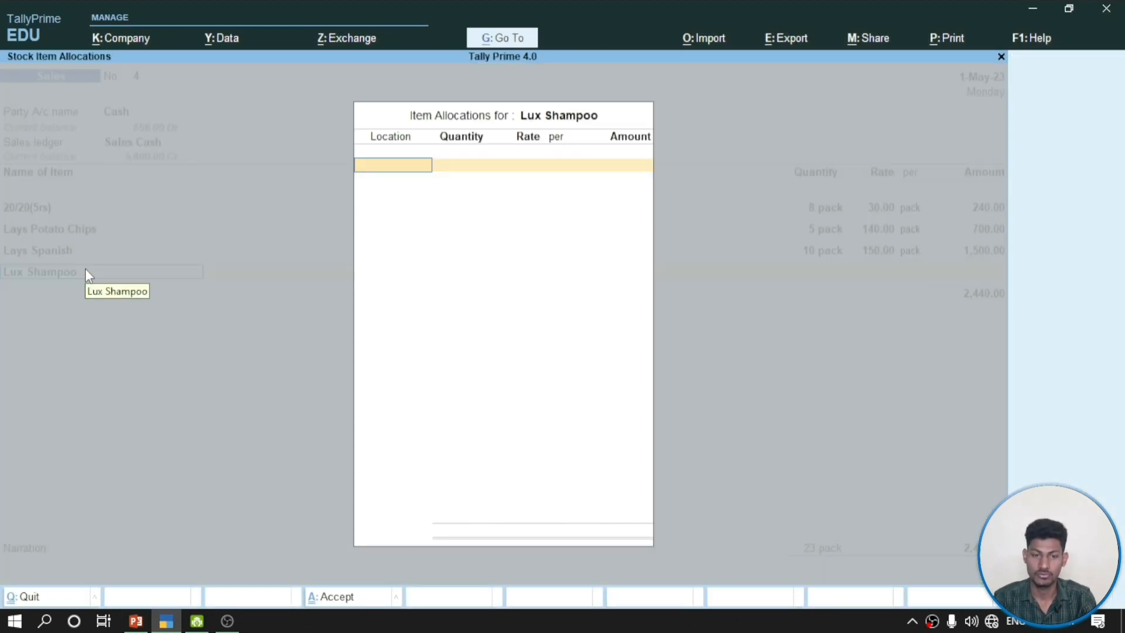
Set the Lux Shampoo location to Pink Godown and its quantity to 170 packs, as listed in the PowerPoint table
text(P)
key(Return)
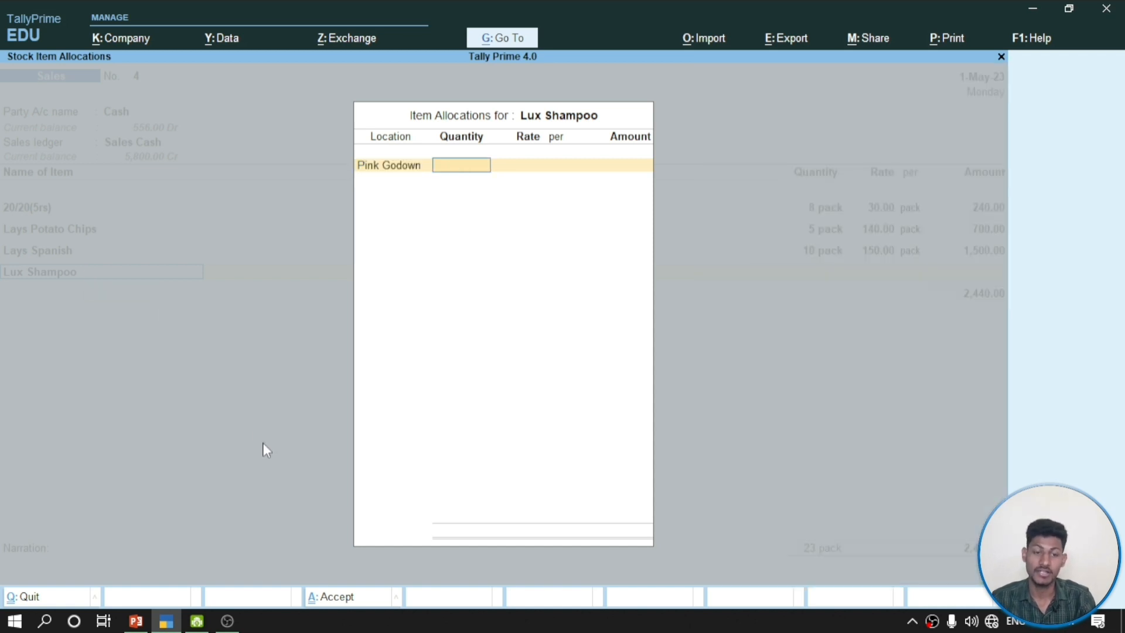
click(136, 621)
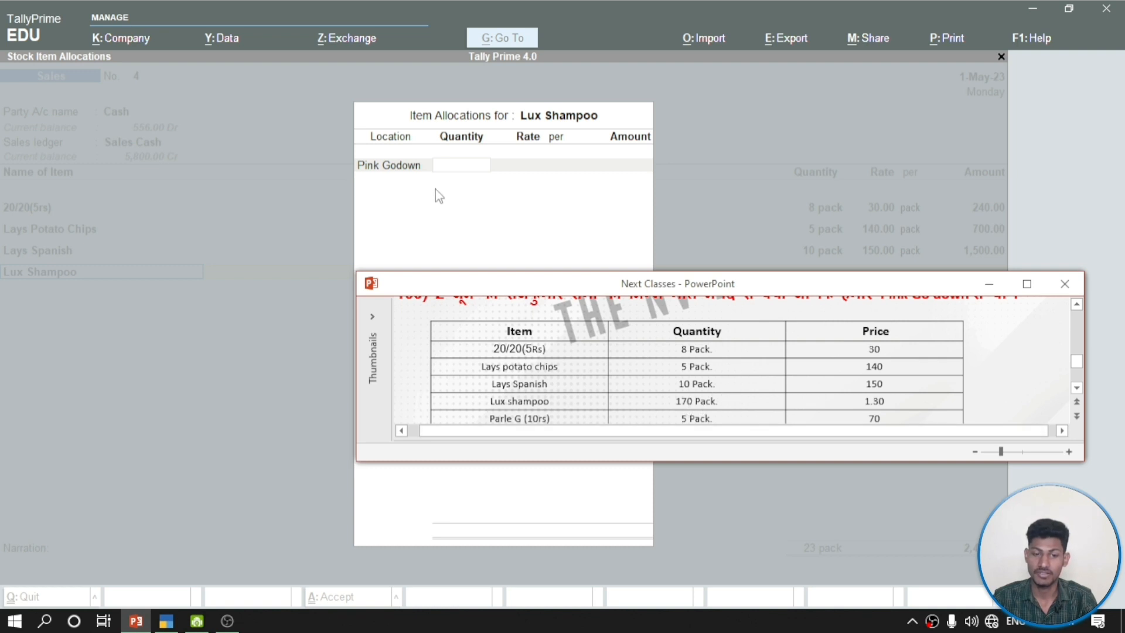
click(465, 178)
text(1)
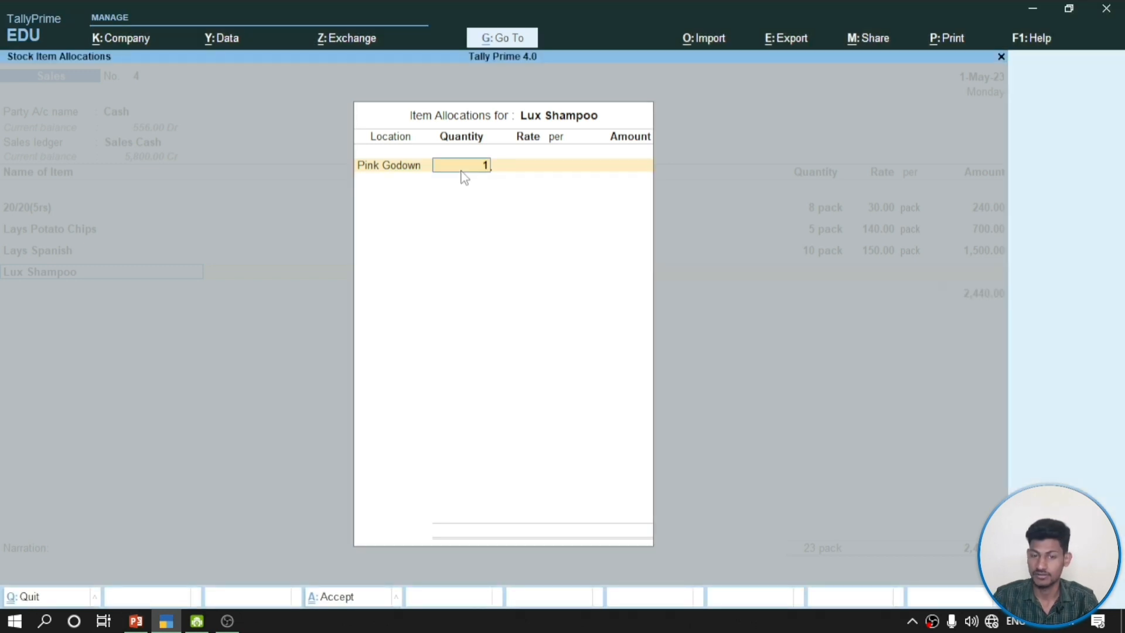
text(70)
key(Return)
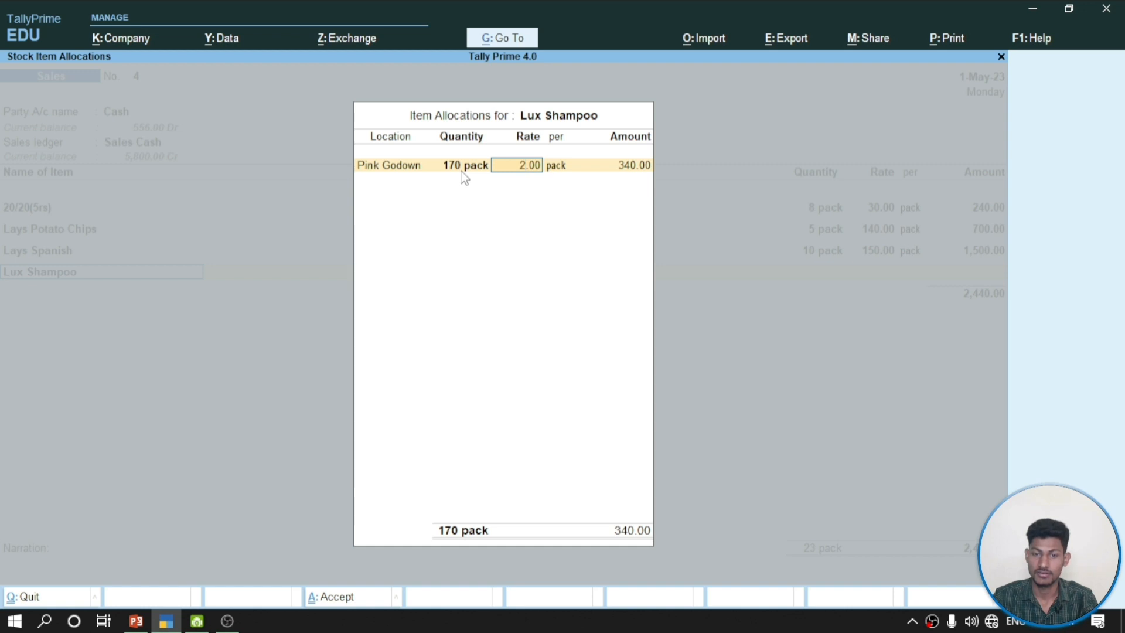
Check the Lux Shampoo price in the PowerPoint table, set its rate to 1.30 per pack, and accept the line
click(147, 626)
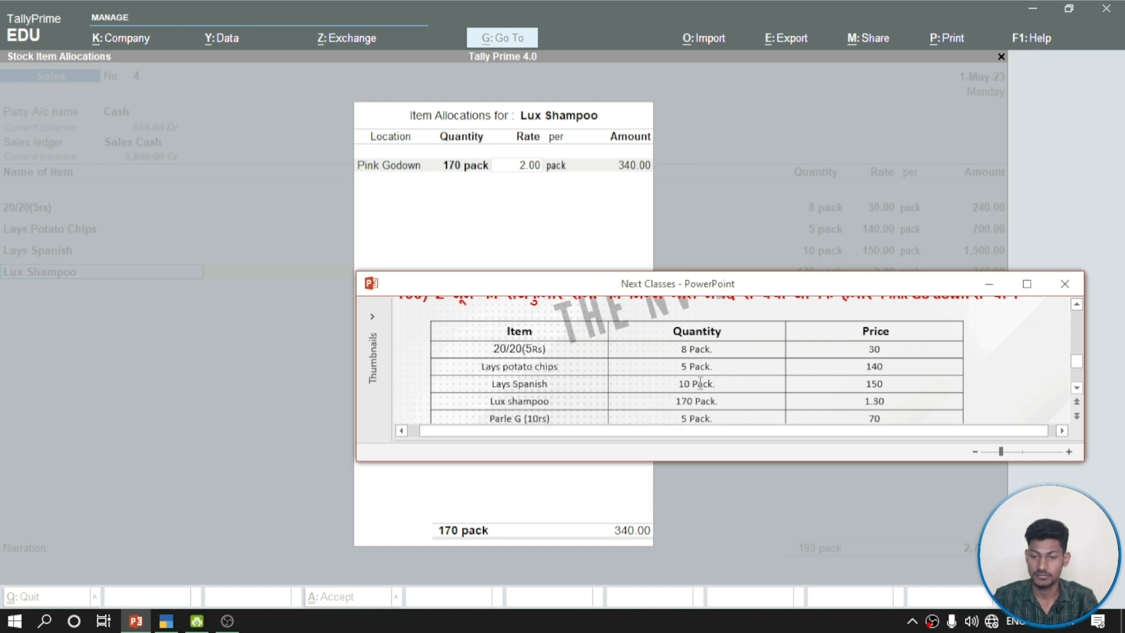
click(542, 172)
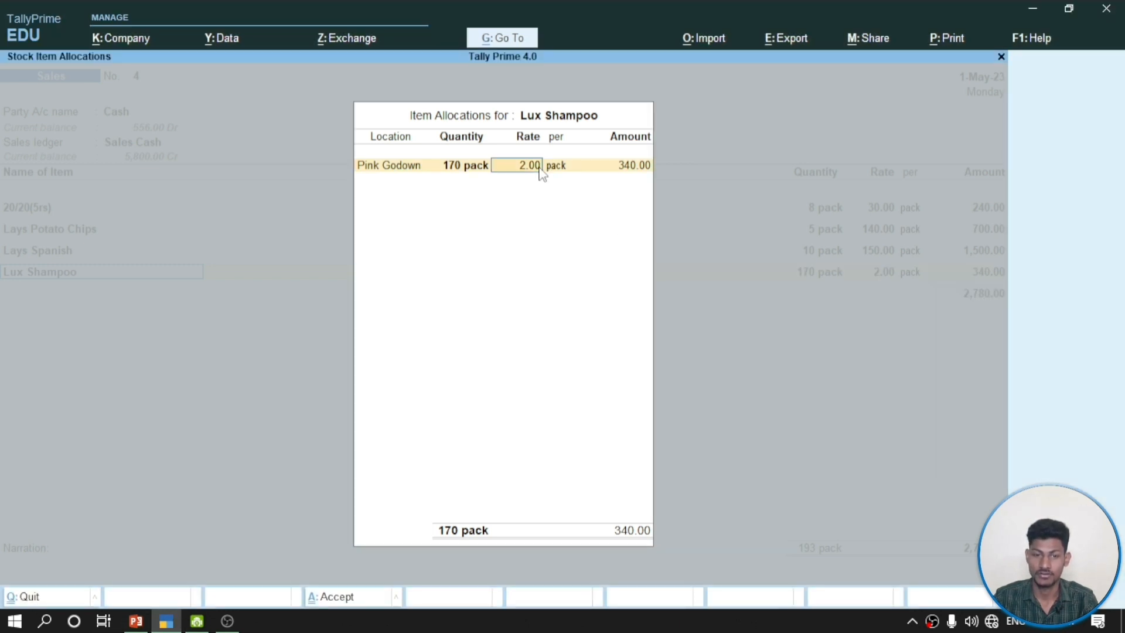
text(1.3)
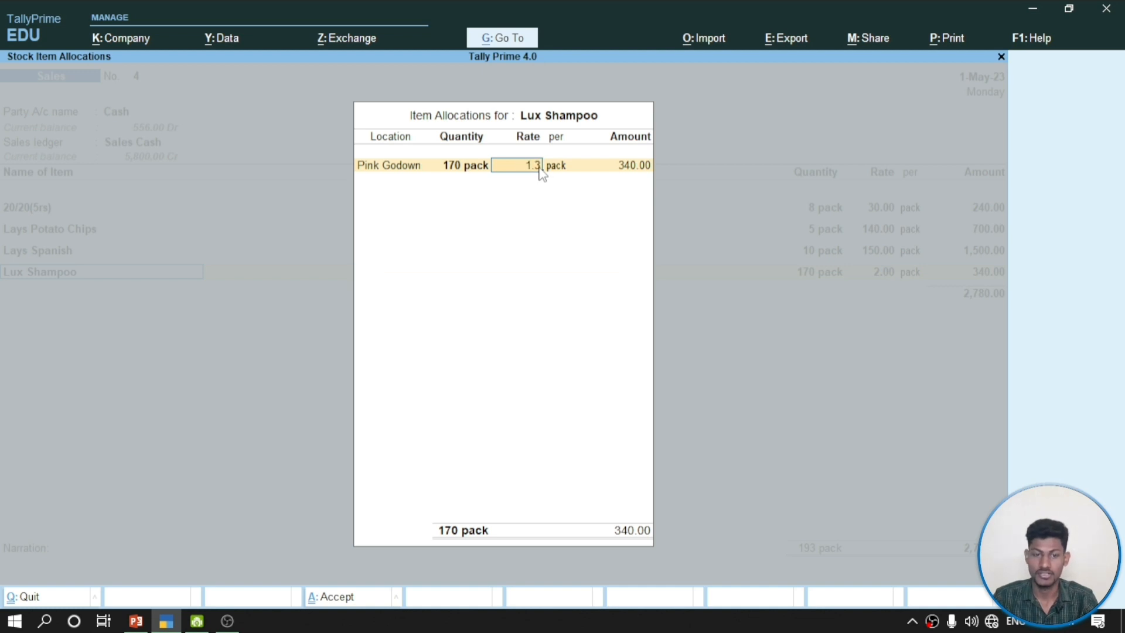
text(0)
key(Return)
key(Return)
key(Return)
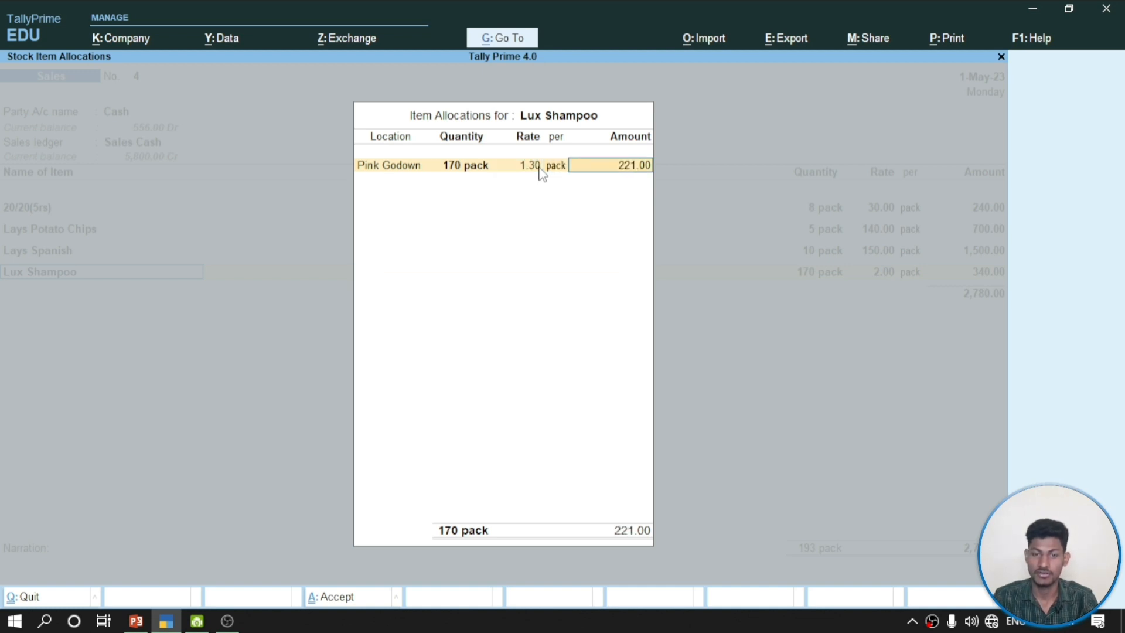
key(Return)
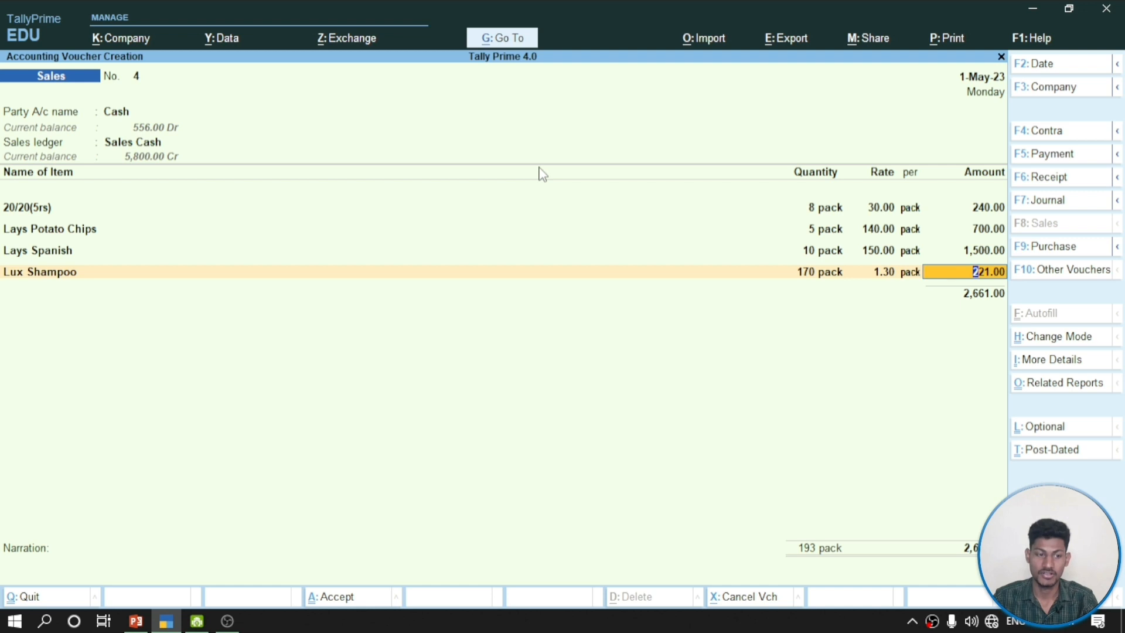
key(Return)
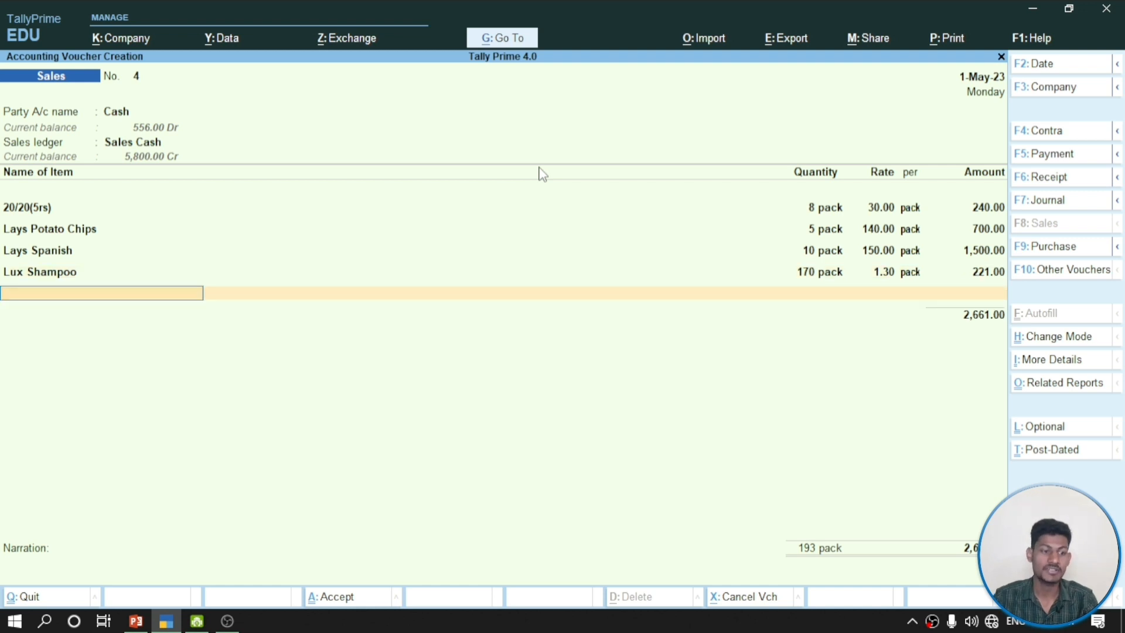
Check the next item in the PowerPoint table and add Parle(10rs) as the fifth item of the sales voucher
click(136, 621)
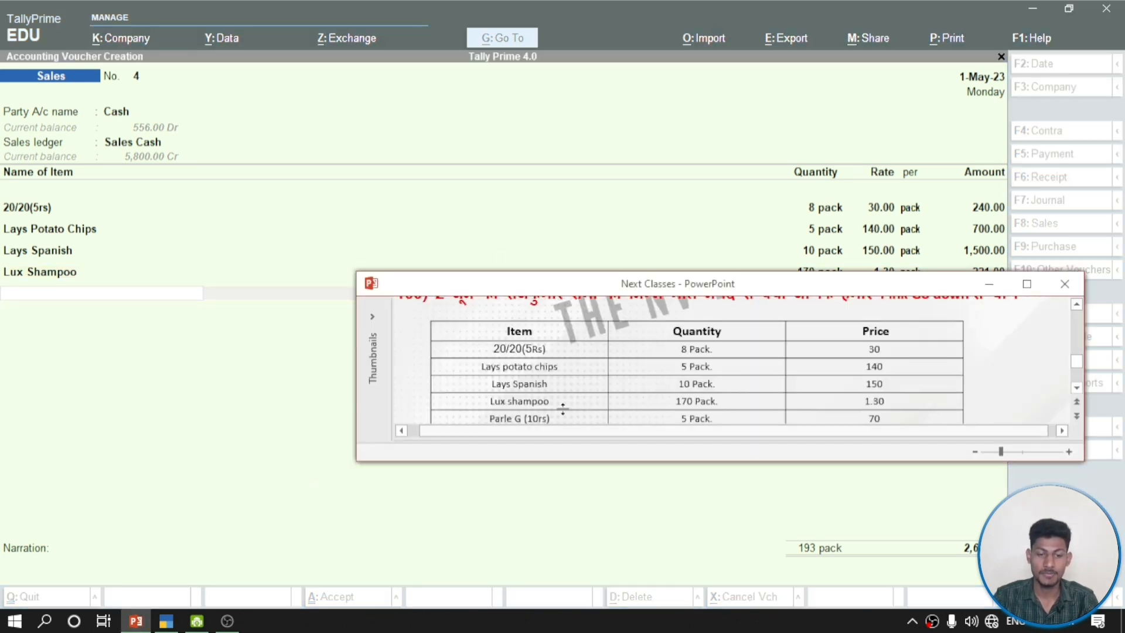
scroll(557, 404, down, 1)
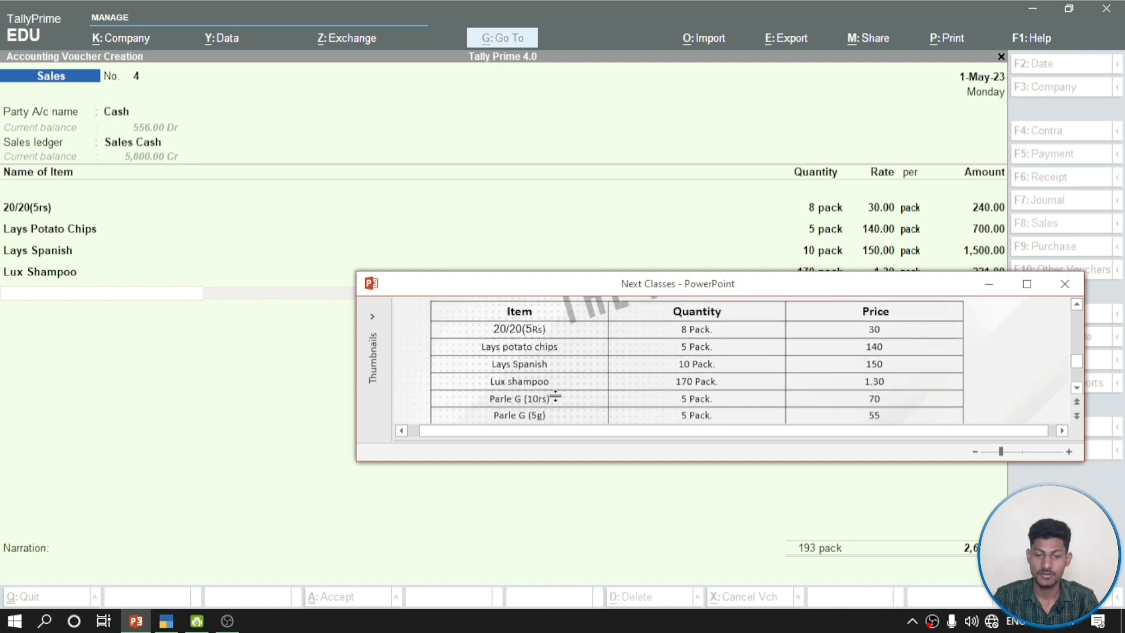
scroll(555, 397, down, 1)
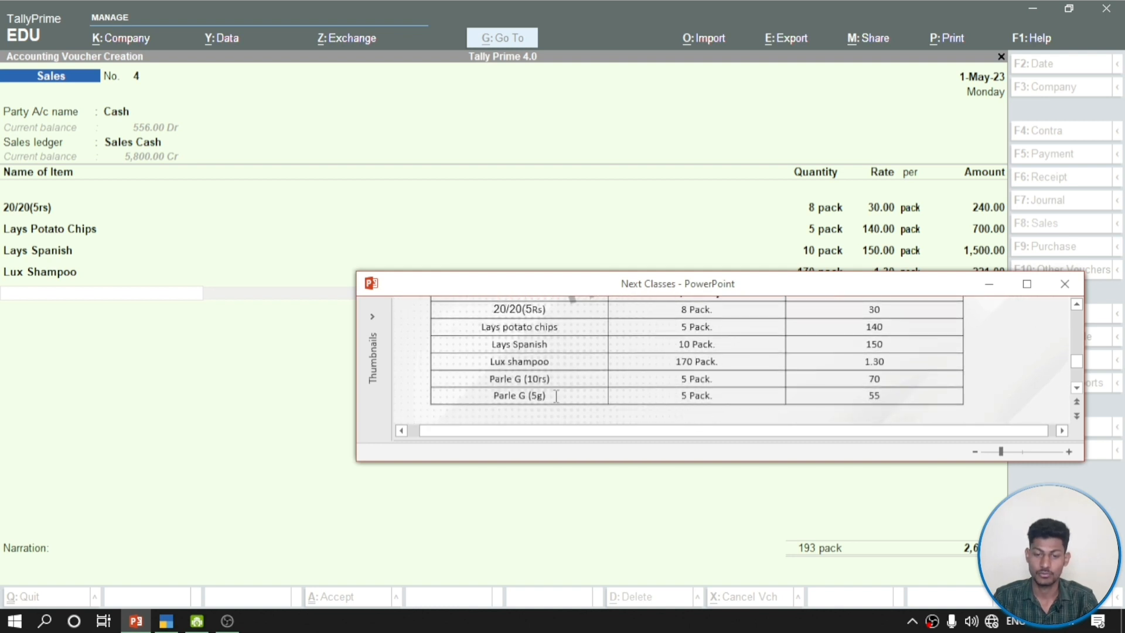
click(94, 299)
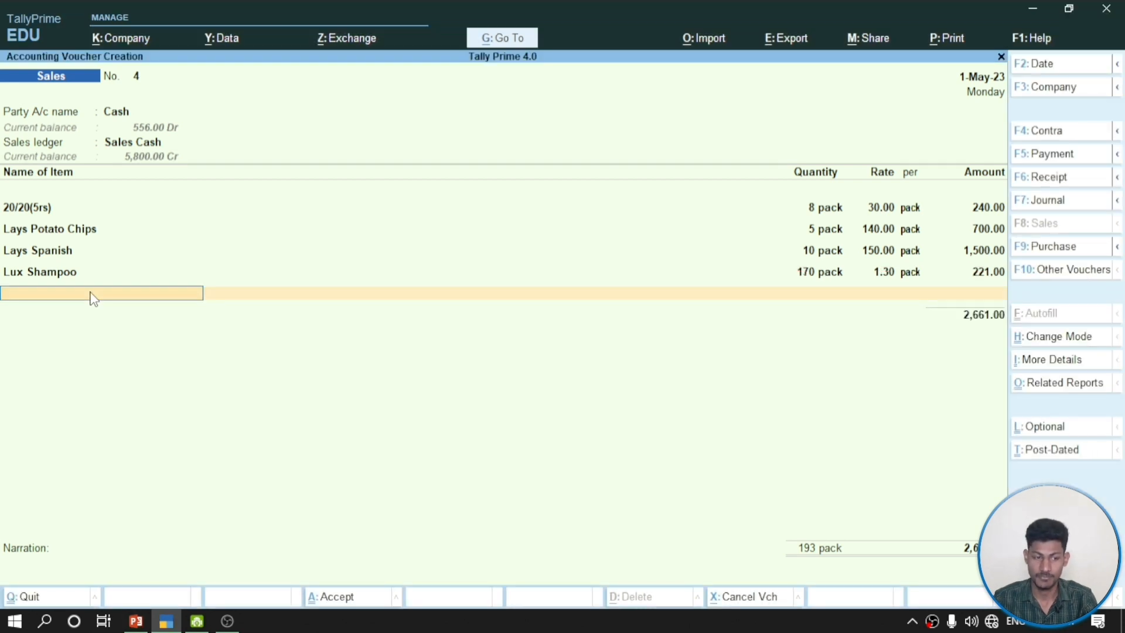
text(Par)
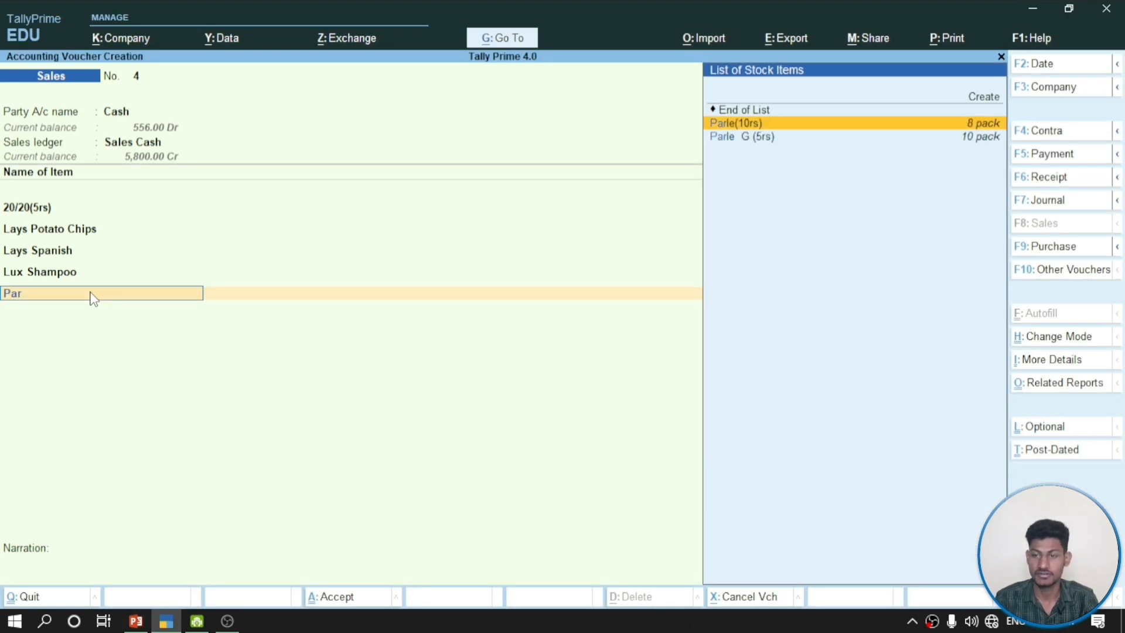
key(Return)
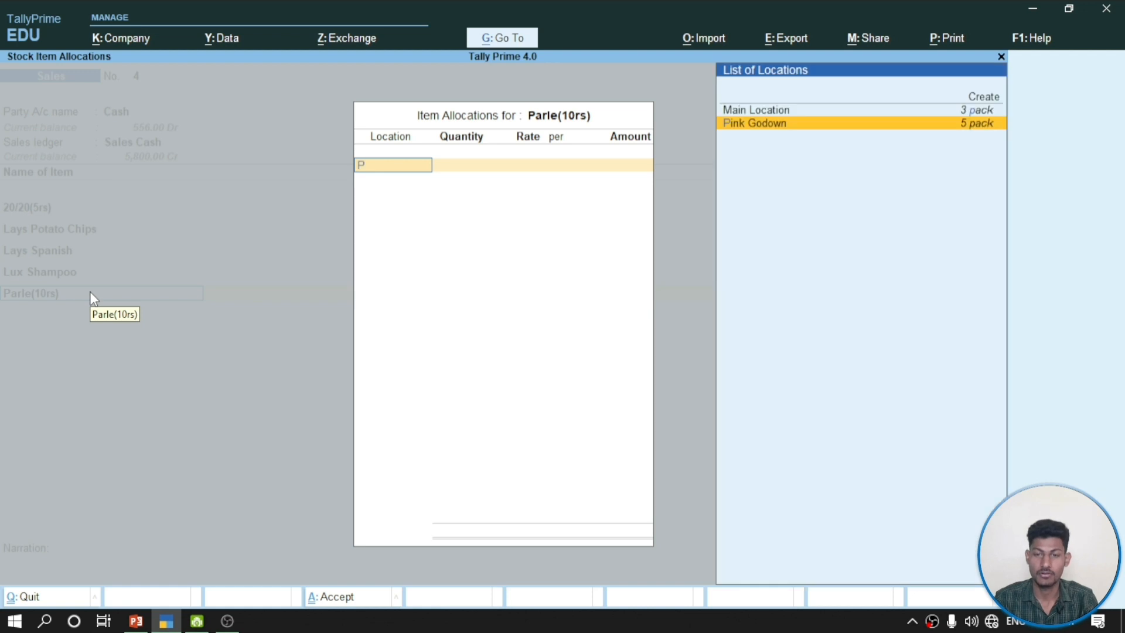
Allocate 5 packs of Parle(10rs) from Pink Godown at a rate of 70, per the PowerPoint table, and accept the line
key(Return)
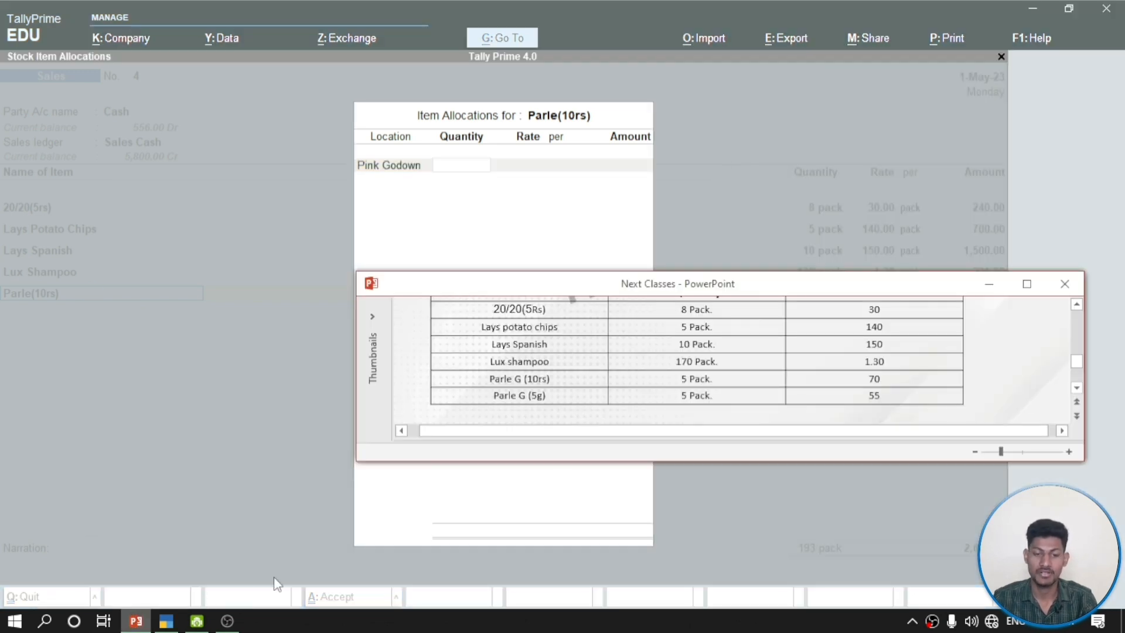
click(136, 621)
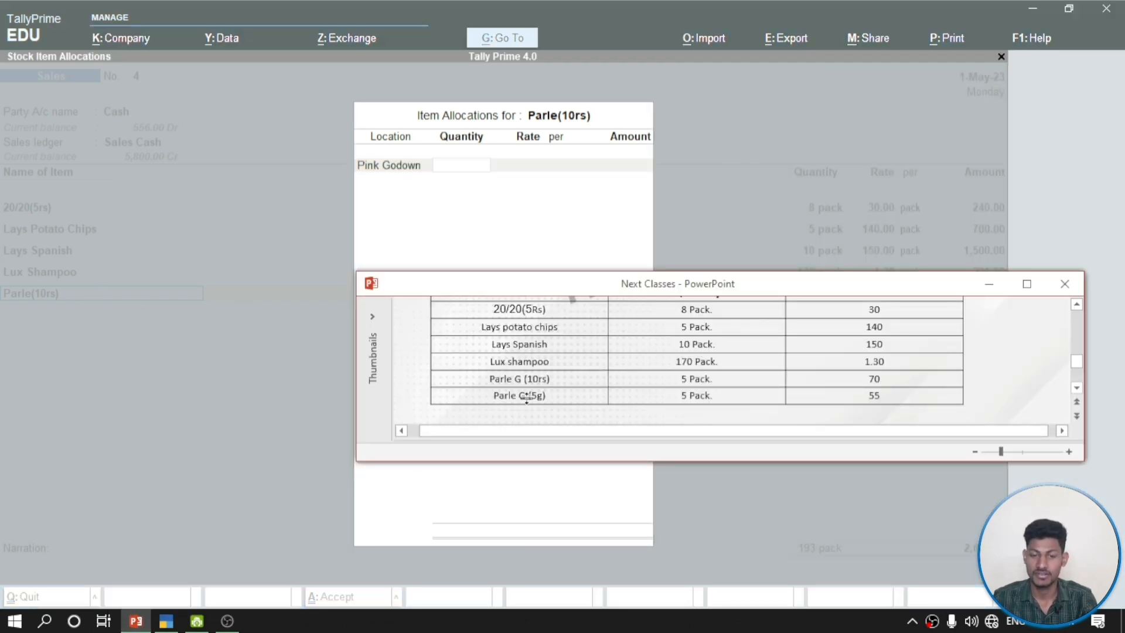
click(466, 164)
key(Return)
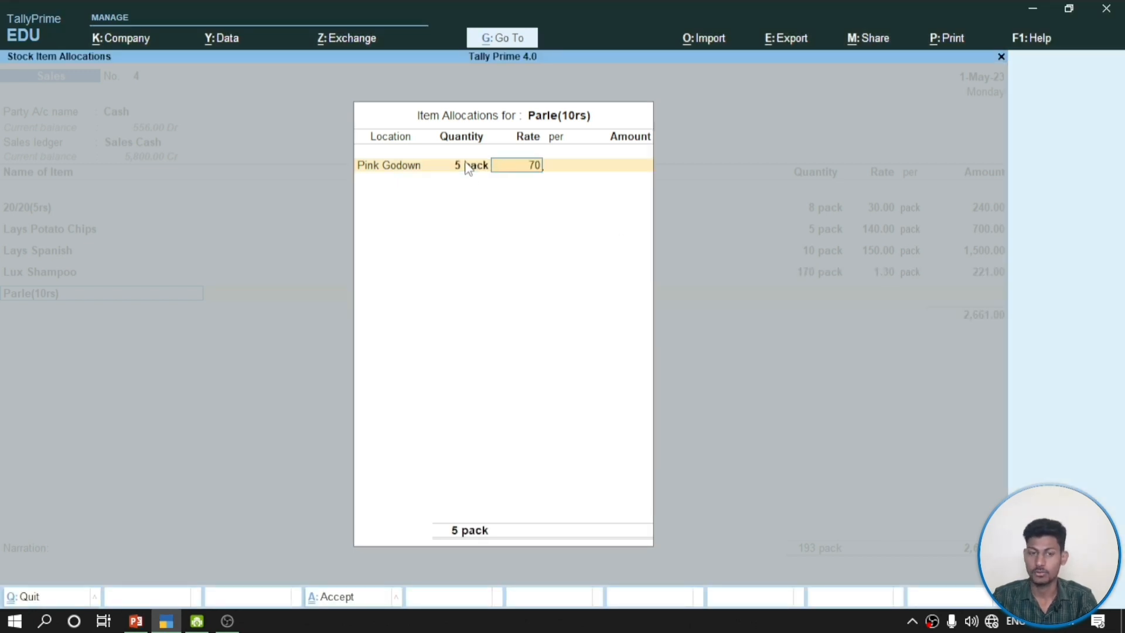
key(Return)
key(Return)
key(Return)
key(Return)
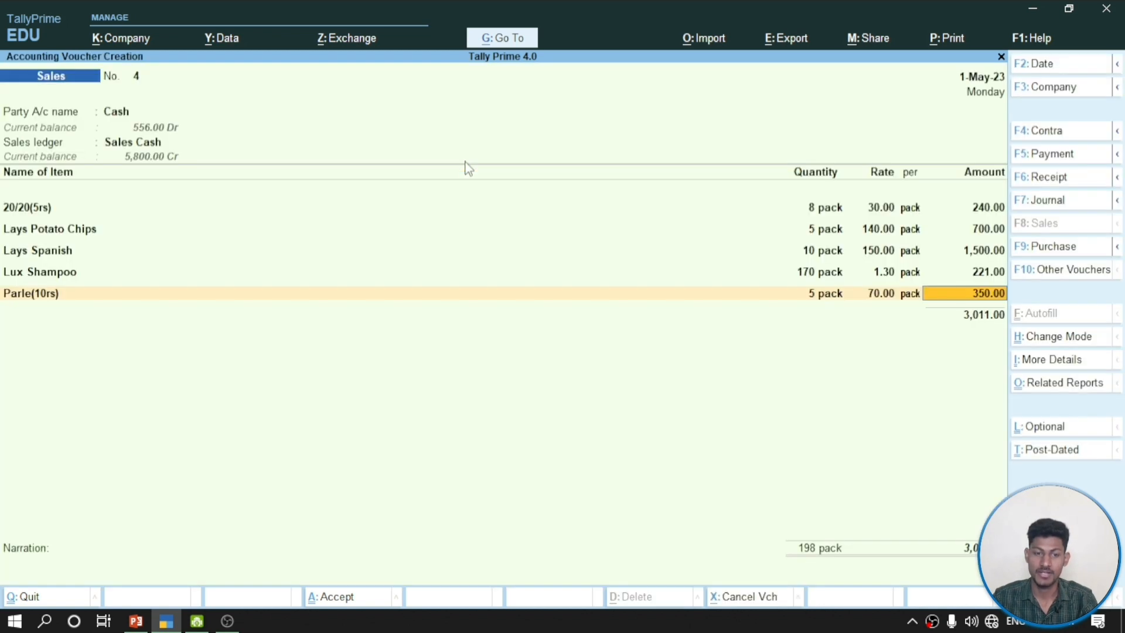
key(Return)
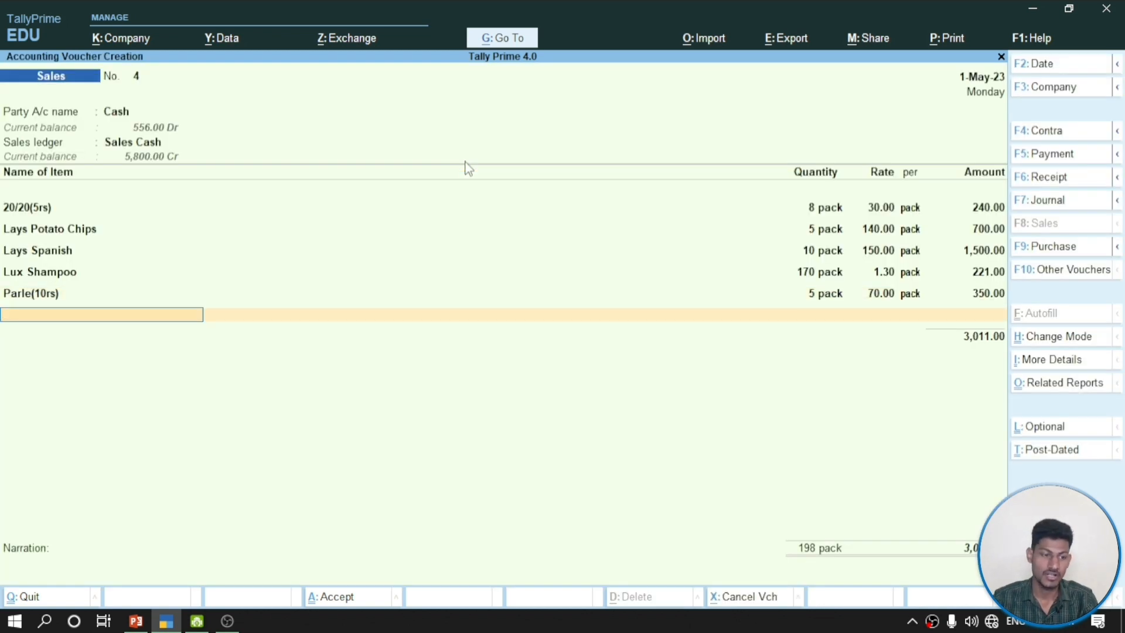
Add Parle G (5rs) as the sixth item of the sales voucher and set its location to Pink Godown
text(Parl)
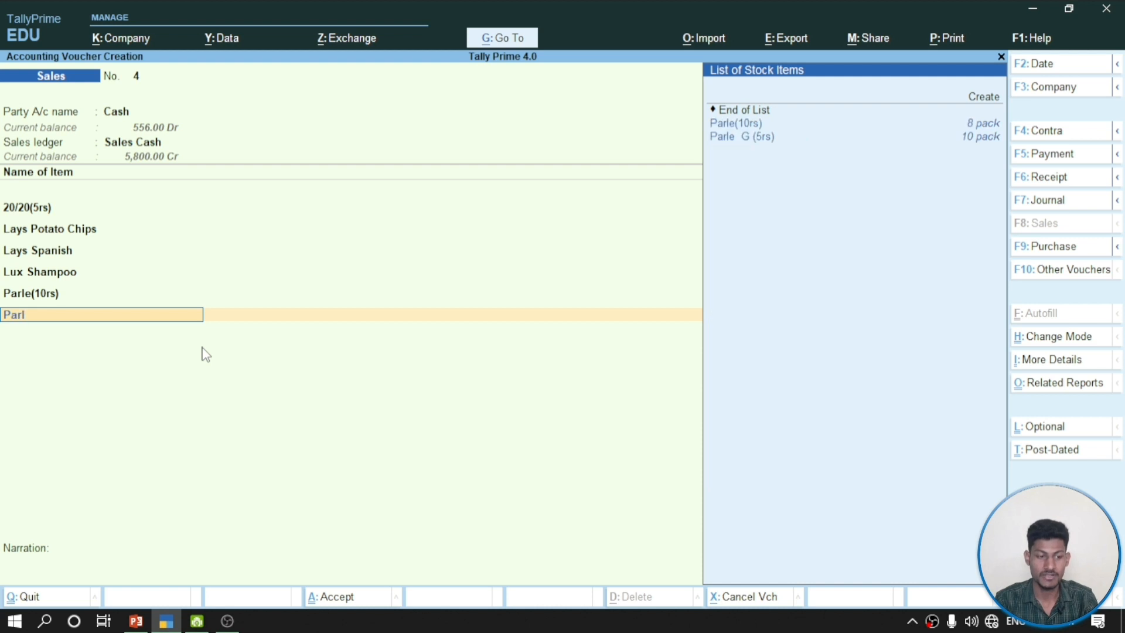
key(Down)
key(Return)
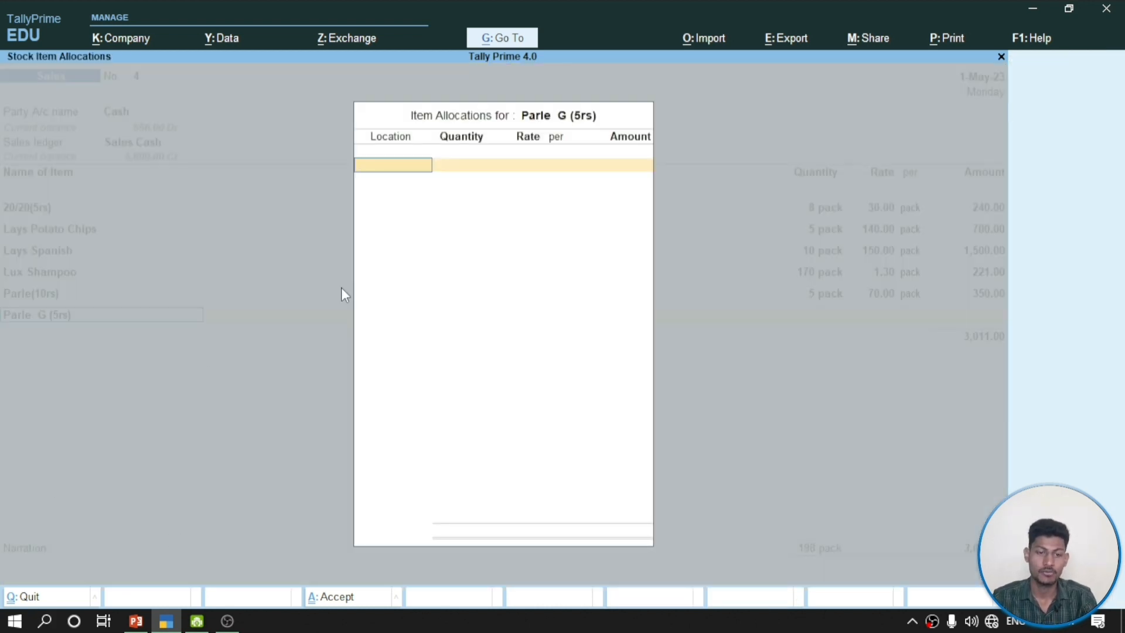
text(P)
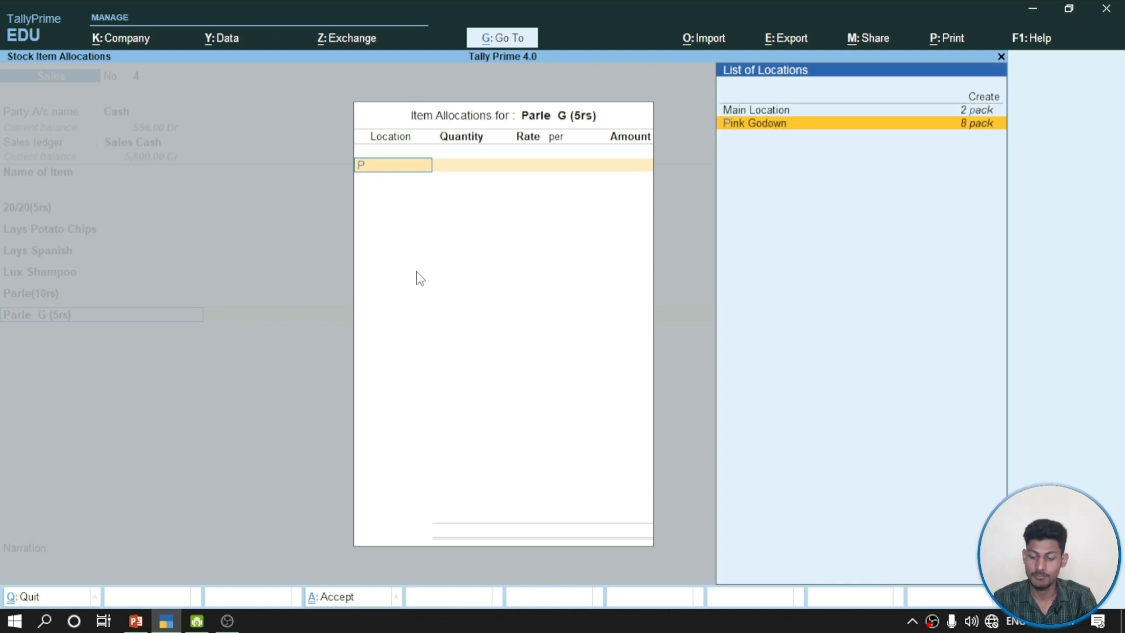
key(Return)
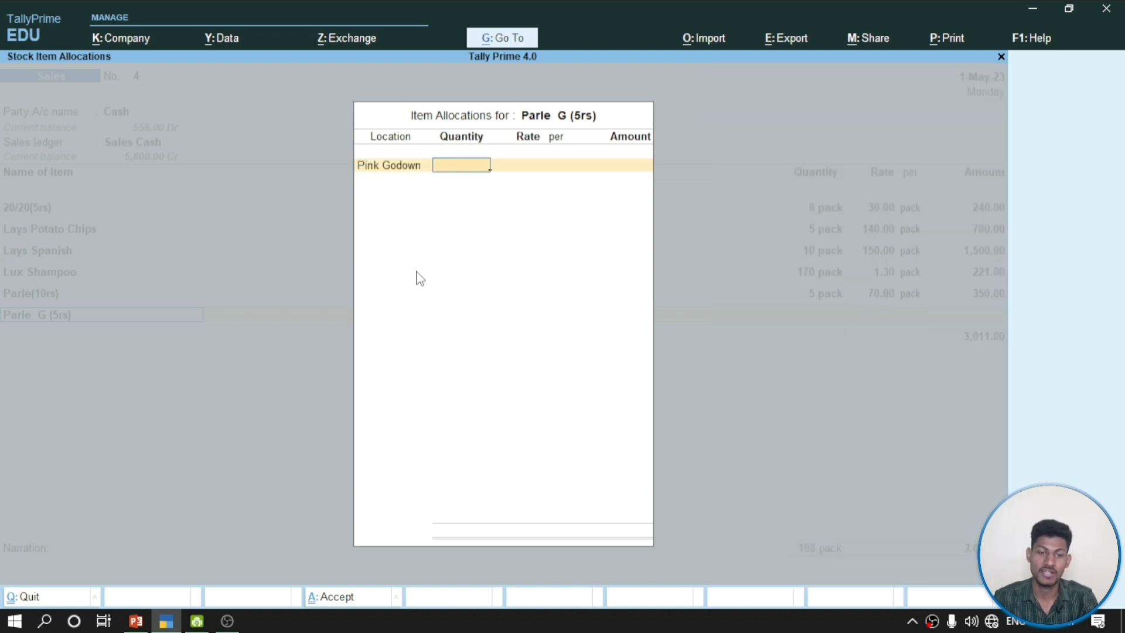
Check the Parle G quantity in the PowerPoint table and set the Parle G (5rs) quantity to 5 packs
click(136, 621)
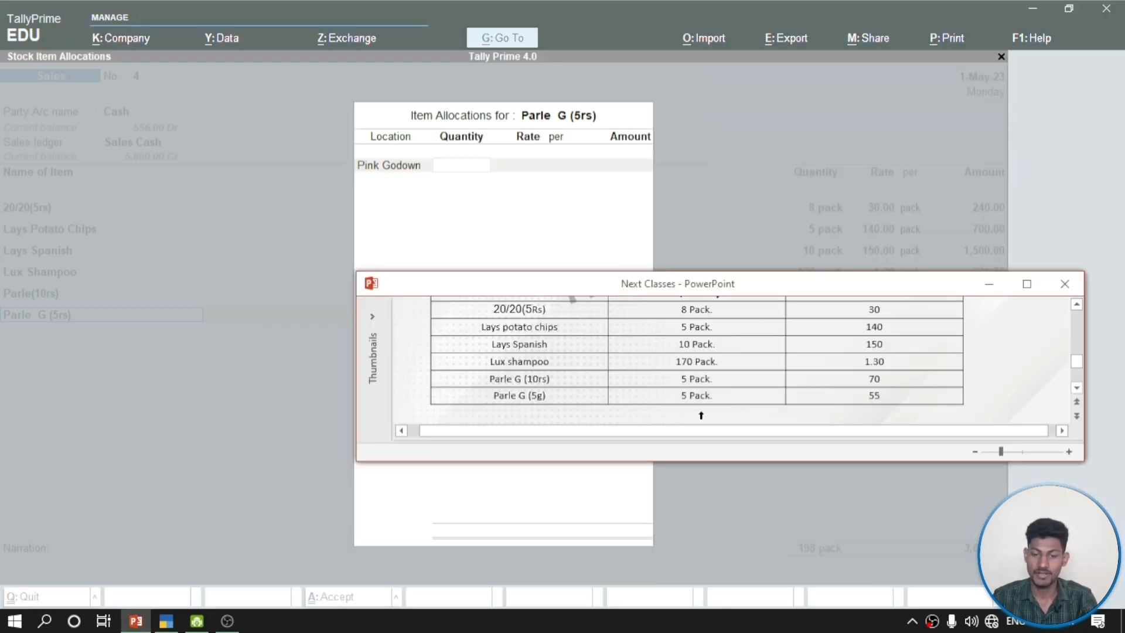
click(468, 171)
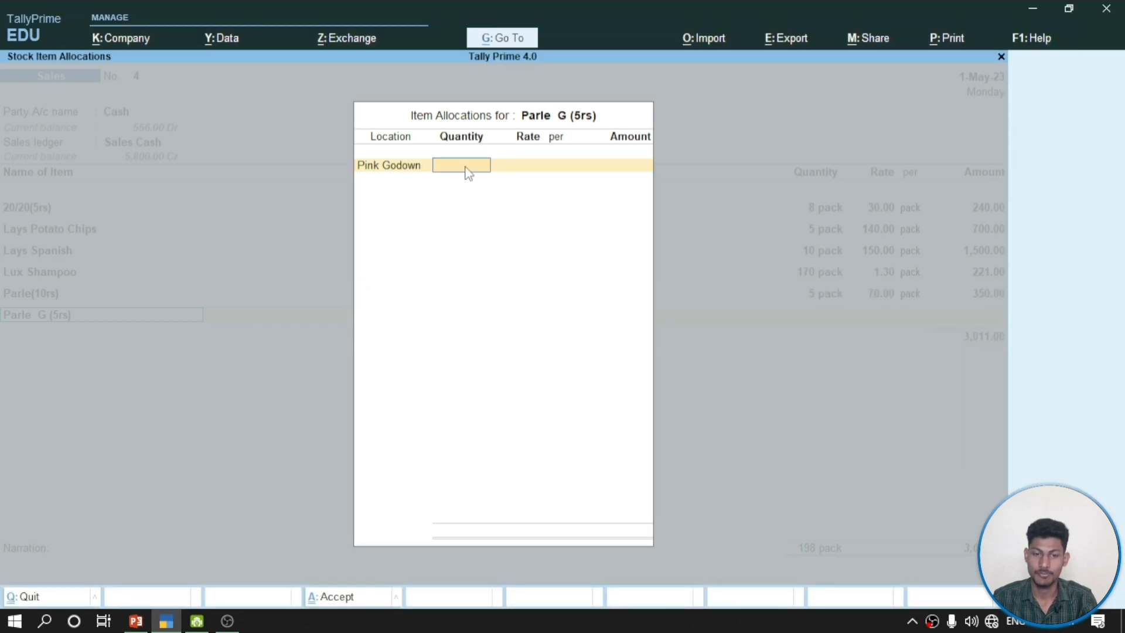
text(5)
key(Return)
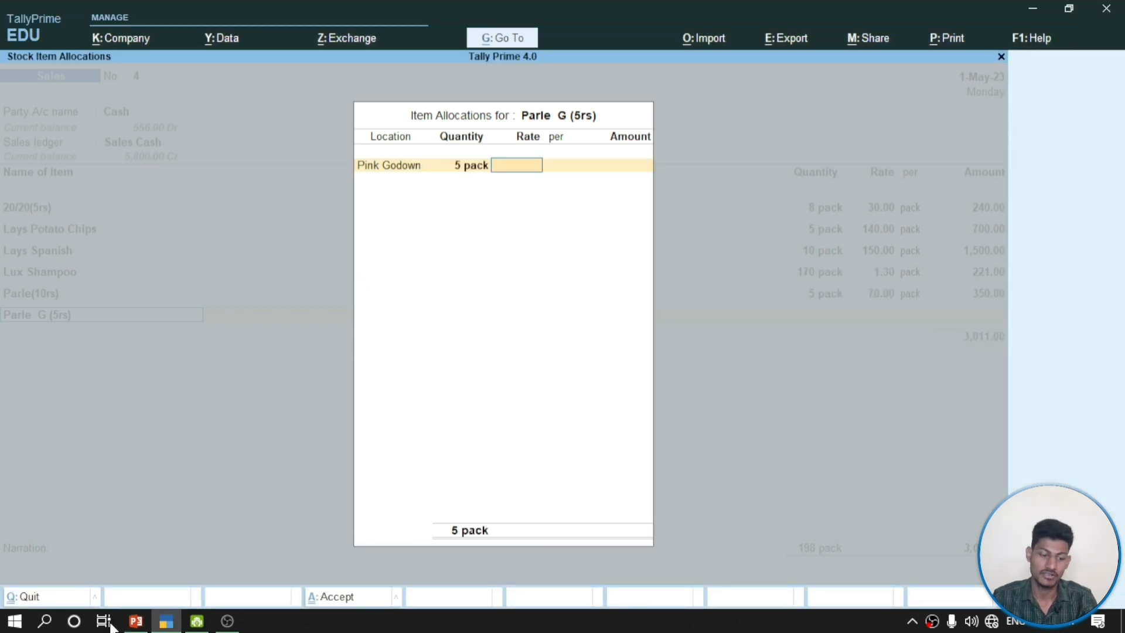
Check the Parle G price in the PowerPoint table, set its rate to 55 per pack, and accept the line
click(136, 622)
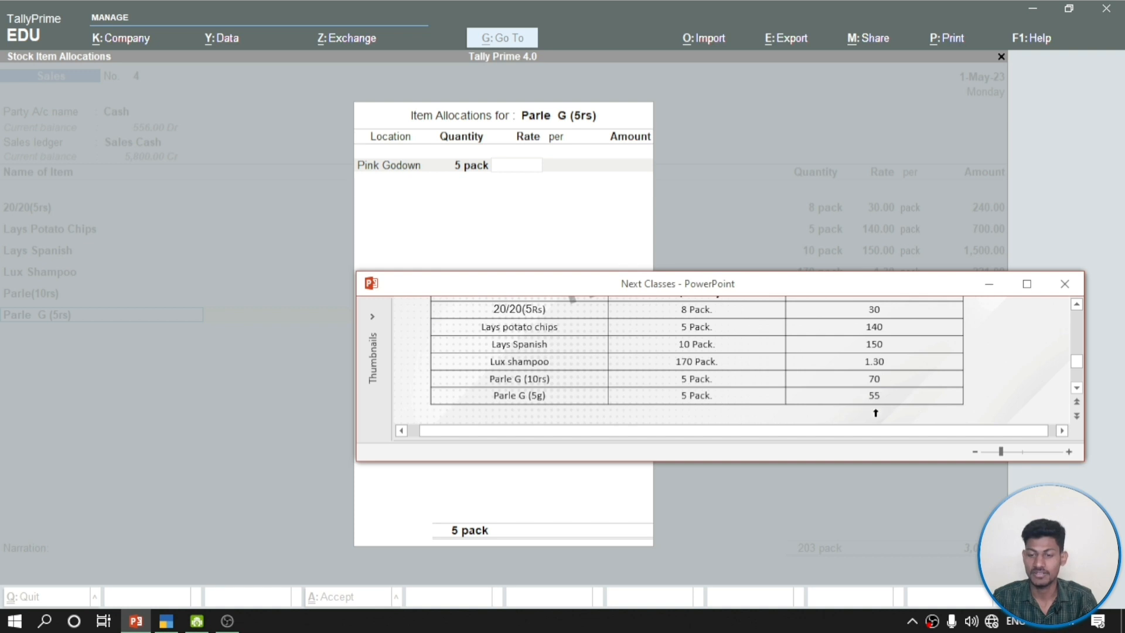
click(533, 169)
text(55)
key(Return)
key(Return)
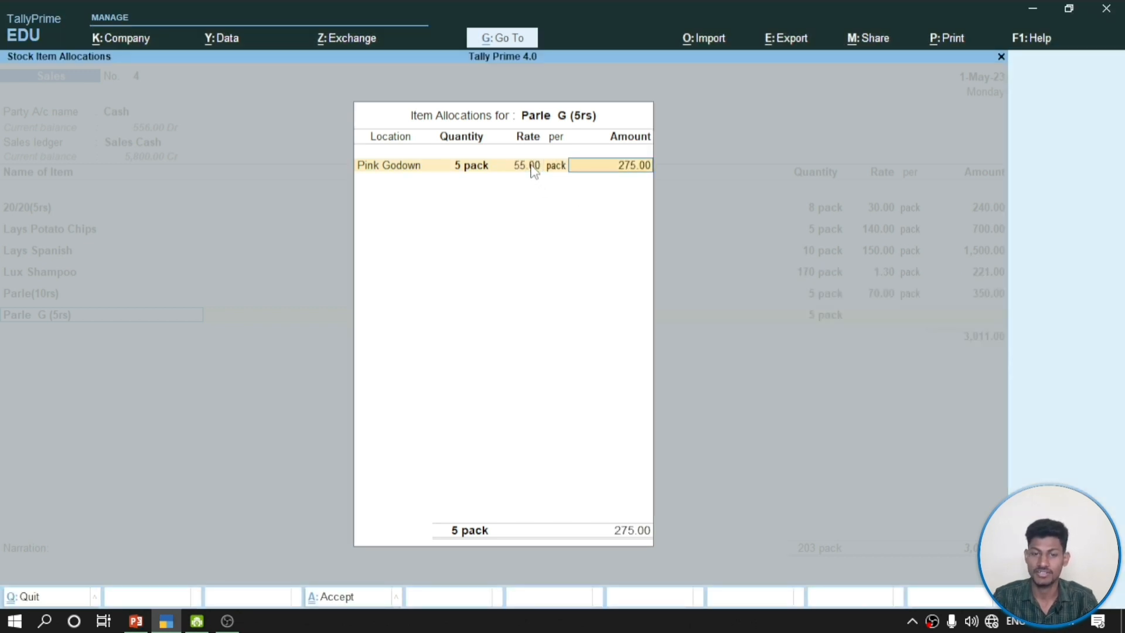
key(Return)
key(Return)
key(Return)
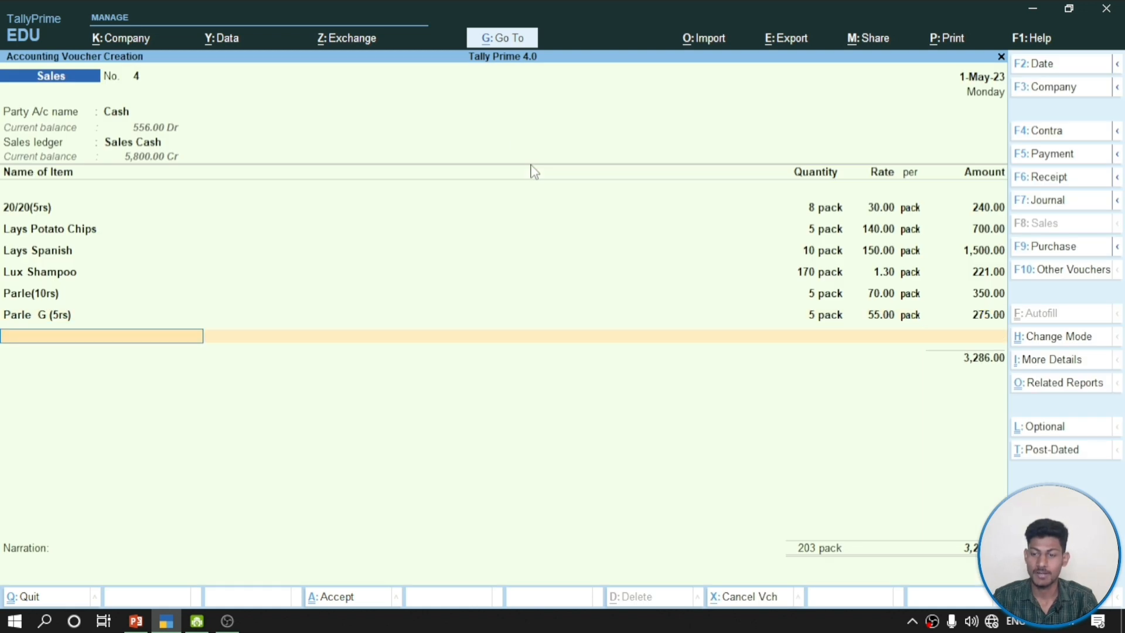
End the item and ledger lists of the voucher and check the PowerPoint table for any remaining items
key(Return)
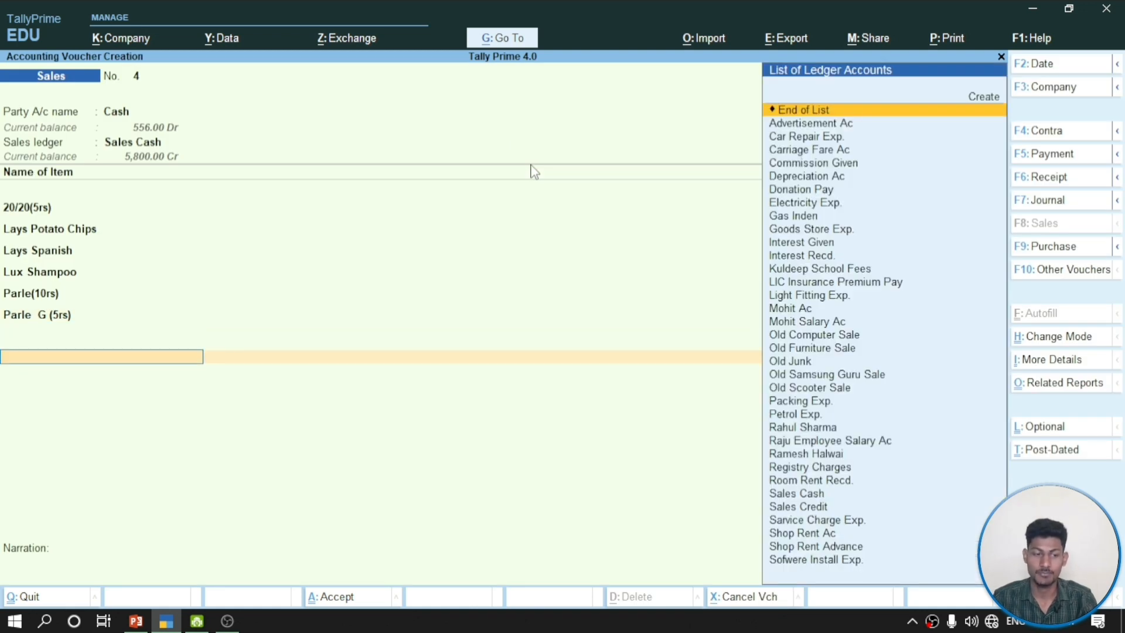
key(Return)
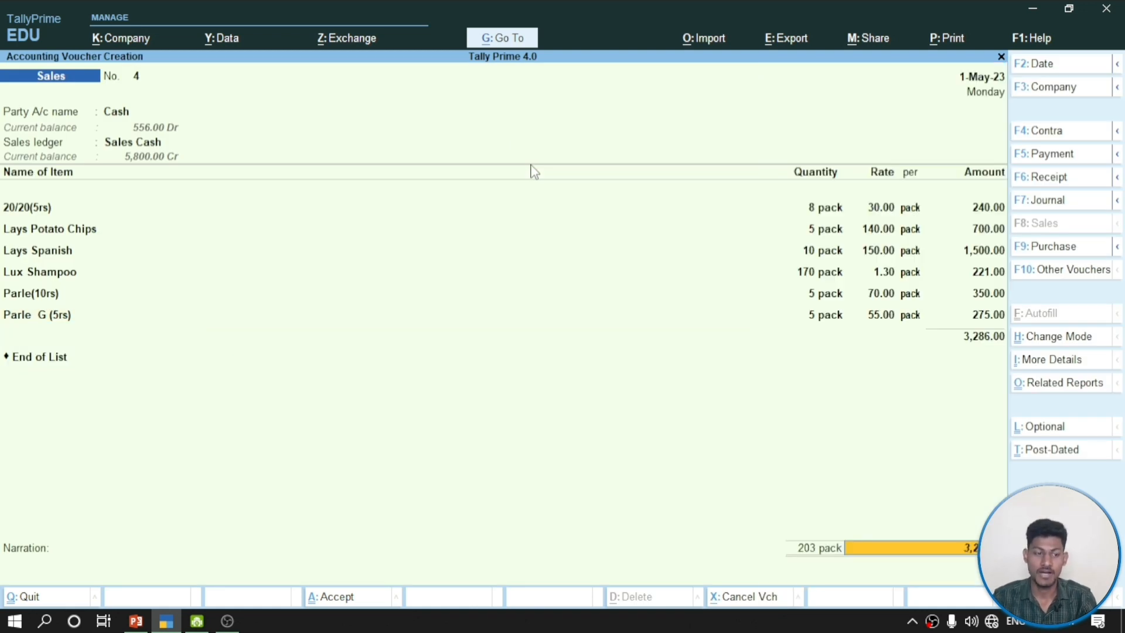
click(139, 620)
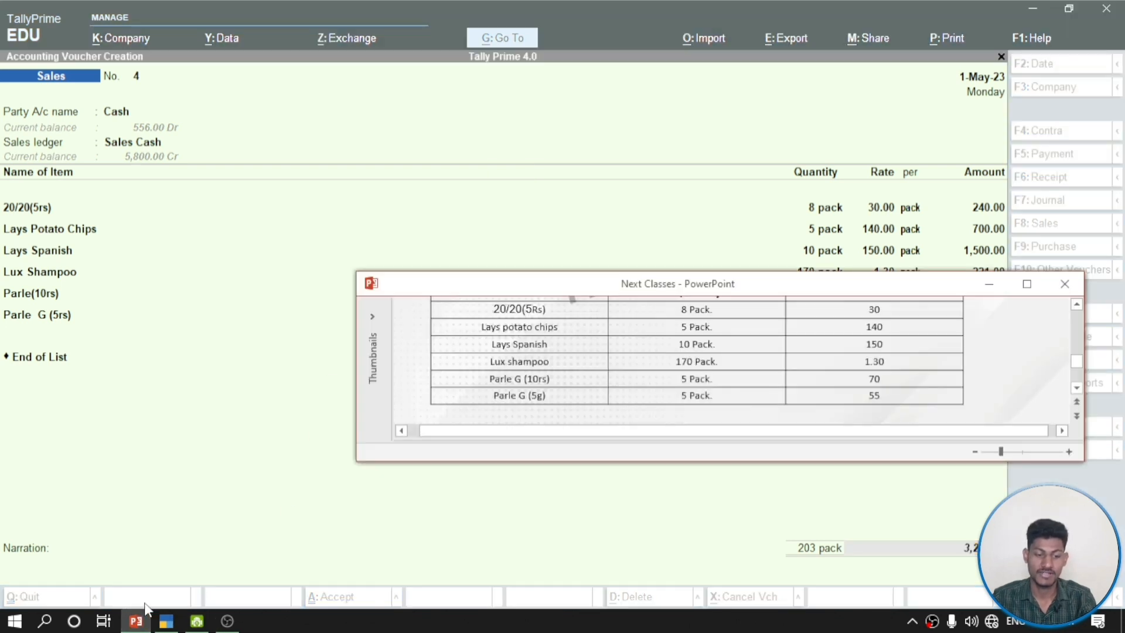
scroll(607, 375, down, 1)
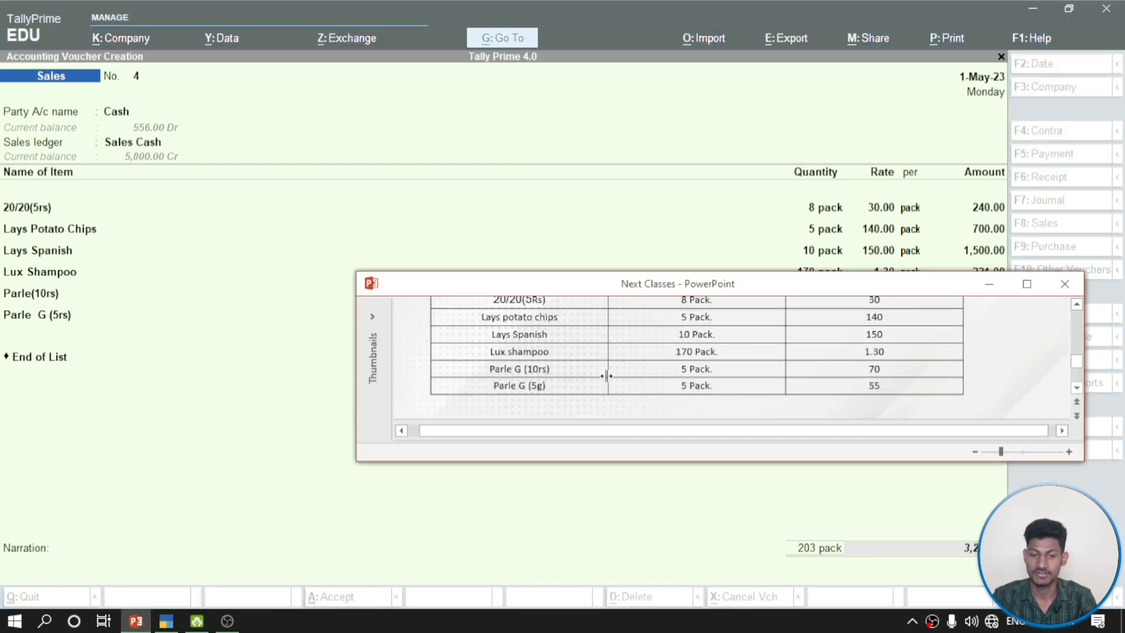
scroll(607, 376, up, 3)
scroll(601, 370, down, 3)
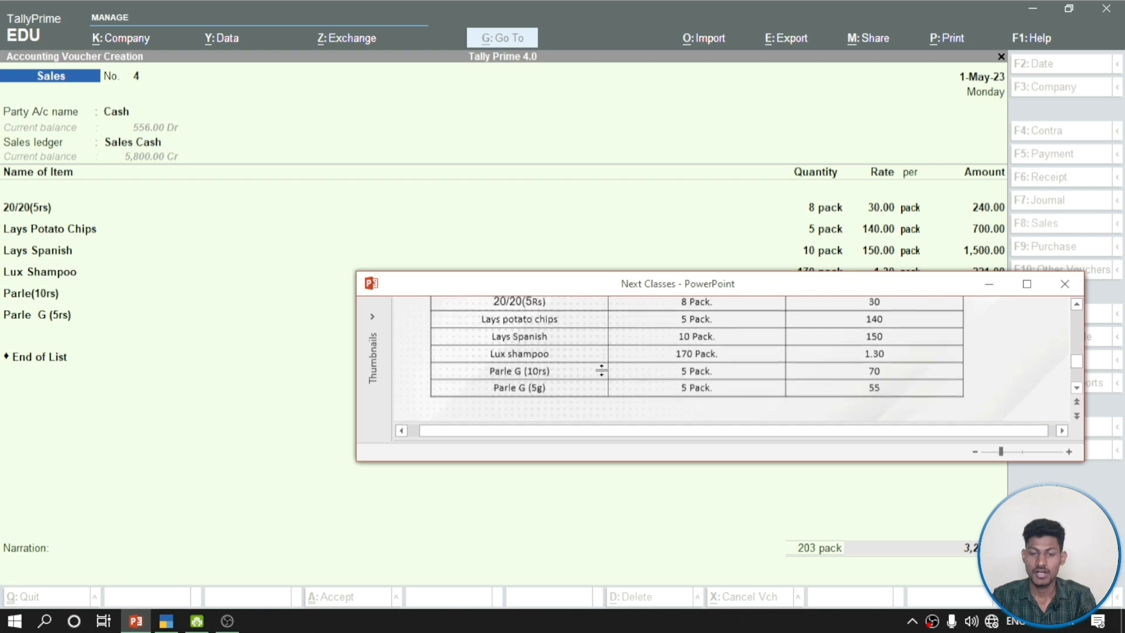
Review the location, quantity and rate of every voucher item from 20/20(5rs) through Parle G (5rs)
click(284, 382)
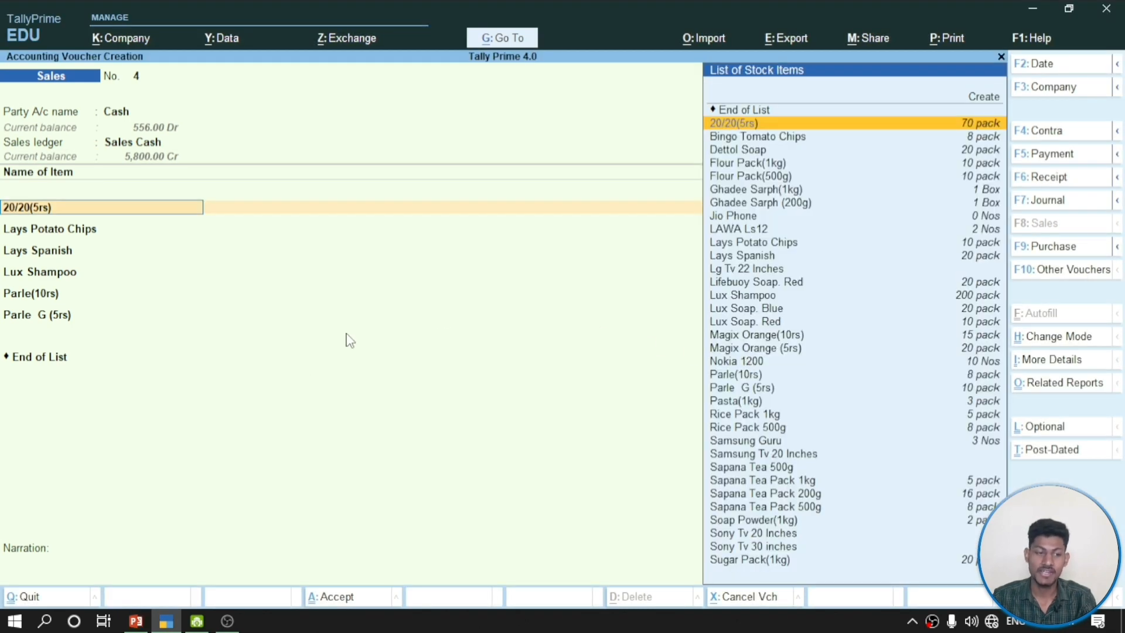
key(Return)
key(Return)
key(Return)
key(Return)
key(Return)
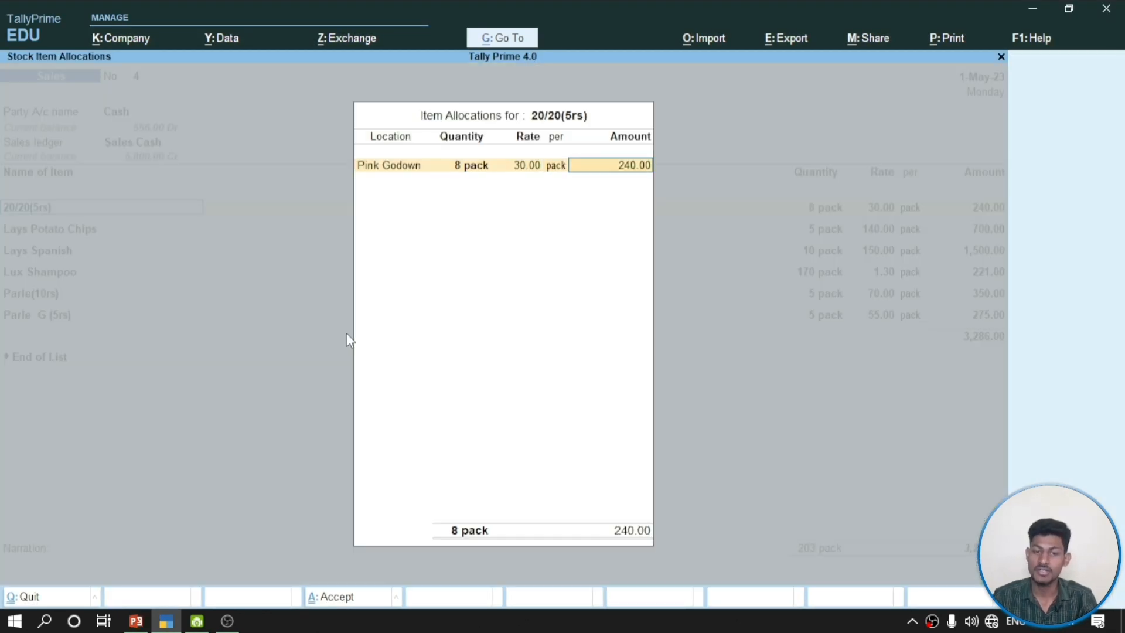
key(Return)
key(Return)
key(Return)
key(Return)
key(Return)
key(Return)
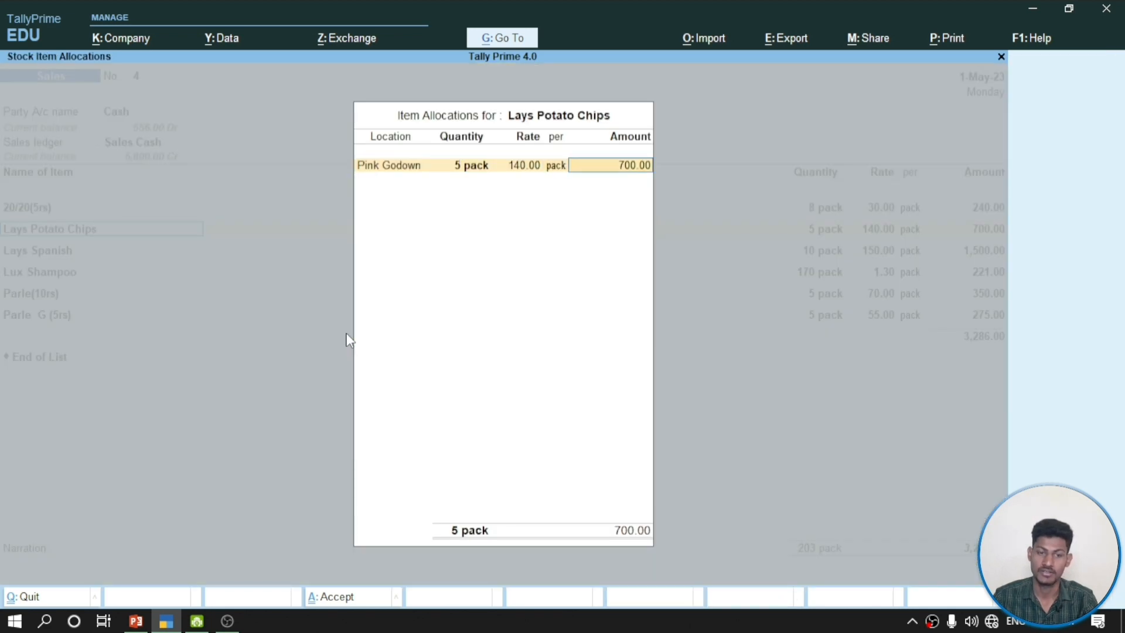
key(Return)
key(Return)
key(Return)
key(Return)
key(Return)
key(Return)
key(Return)
key(Return)
key(Return)
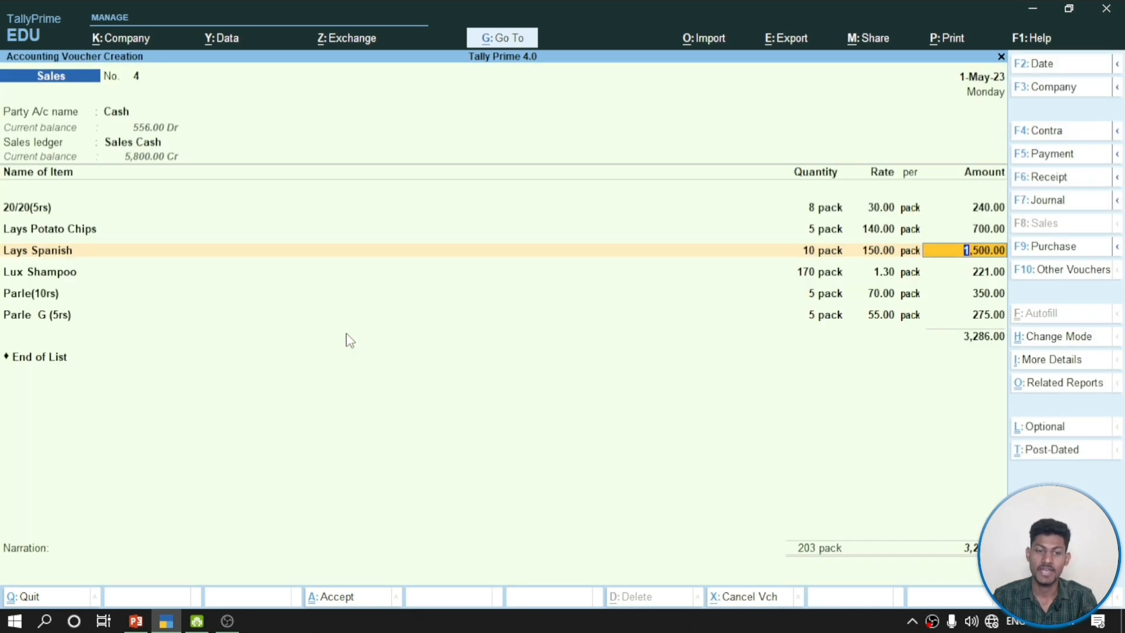
key(Return)
key(Return)
key(Return)
key(Return)
key(Return)
key(Return)
key(Return)
key(Return)
key(Return)
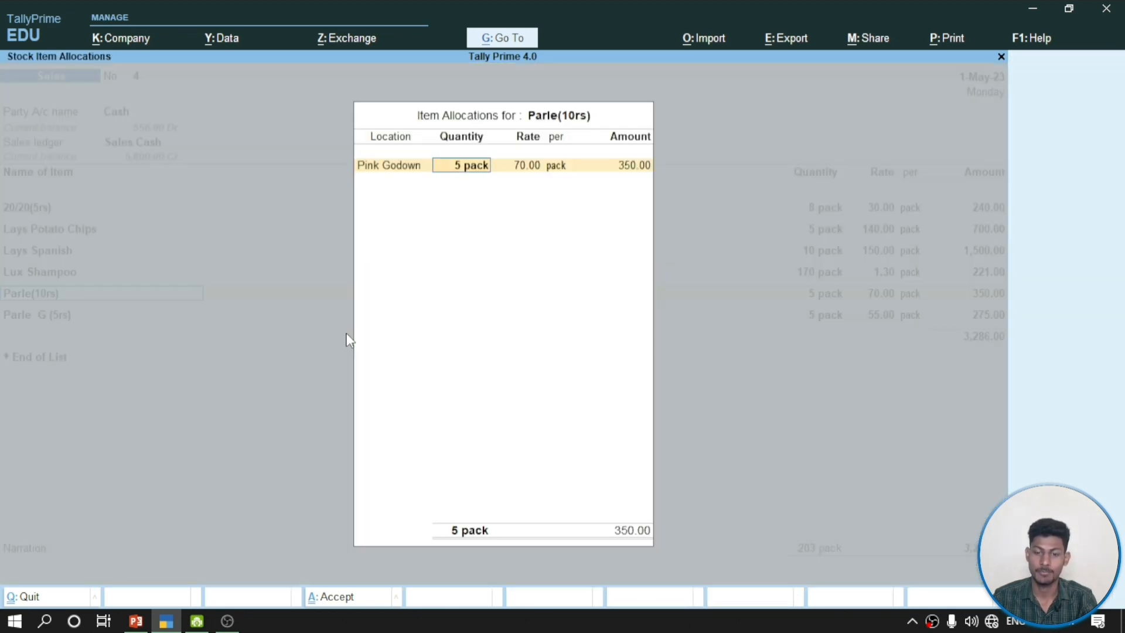
key(Return)
key(Return)
key(Return)
key(Return)
key(Return)
key(Return)
key(Return)
key(Return)
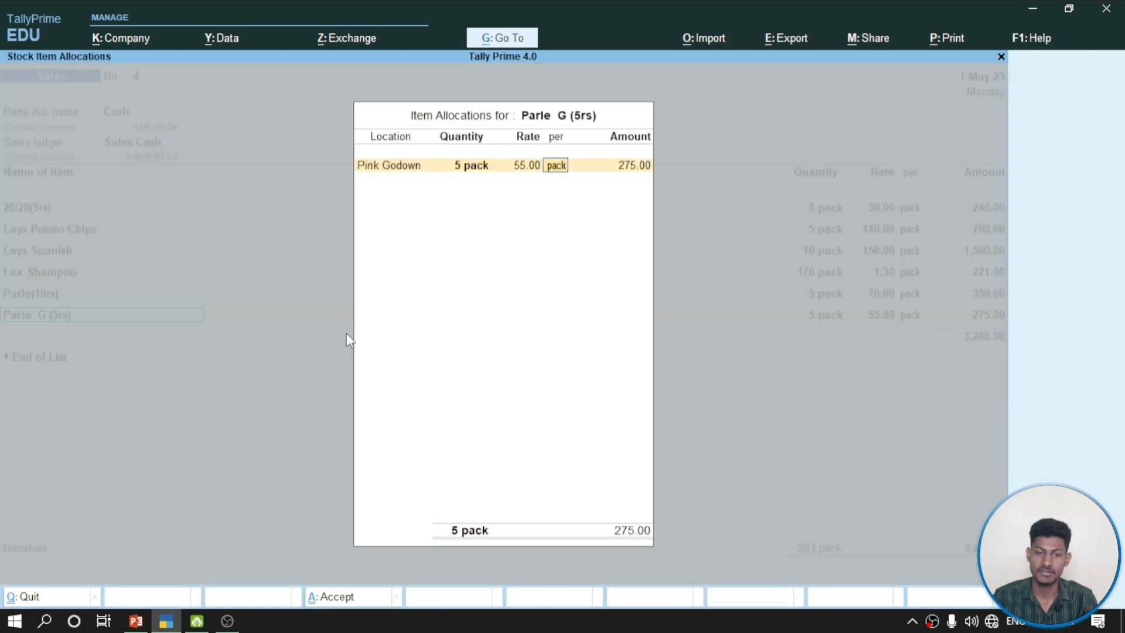
key(Return)
key(Return)
key(Return)
Accept the Parle G (5rs) allocation, leave the narration blank and save the cash sales voucher dated 1-May-23
key(Return)
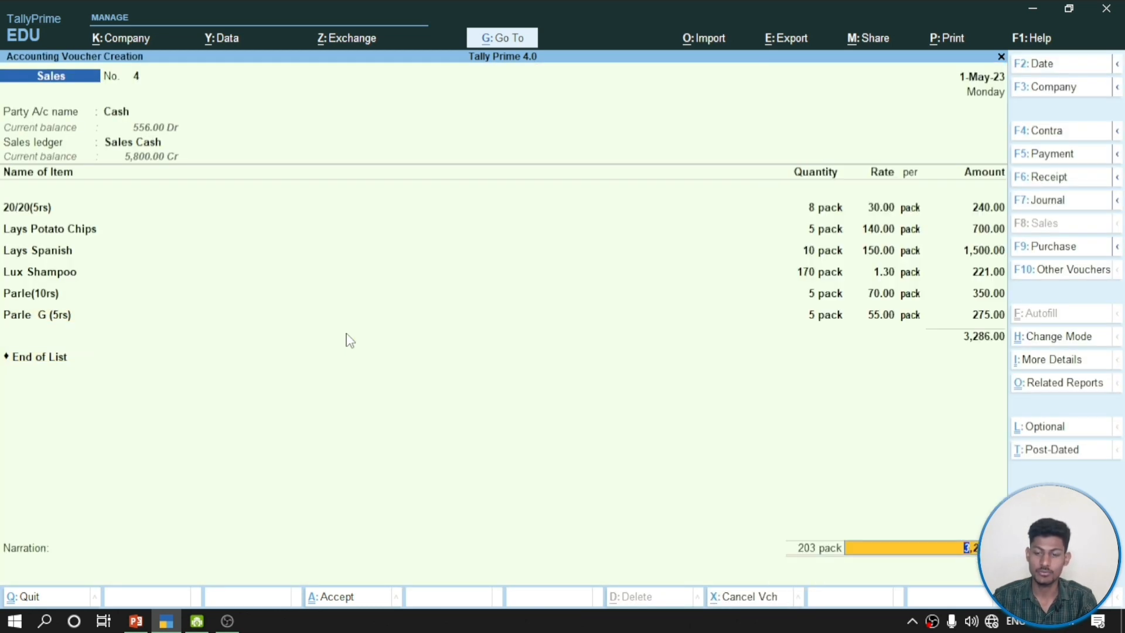
key(Return)
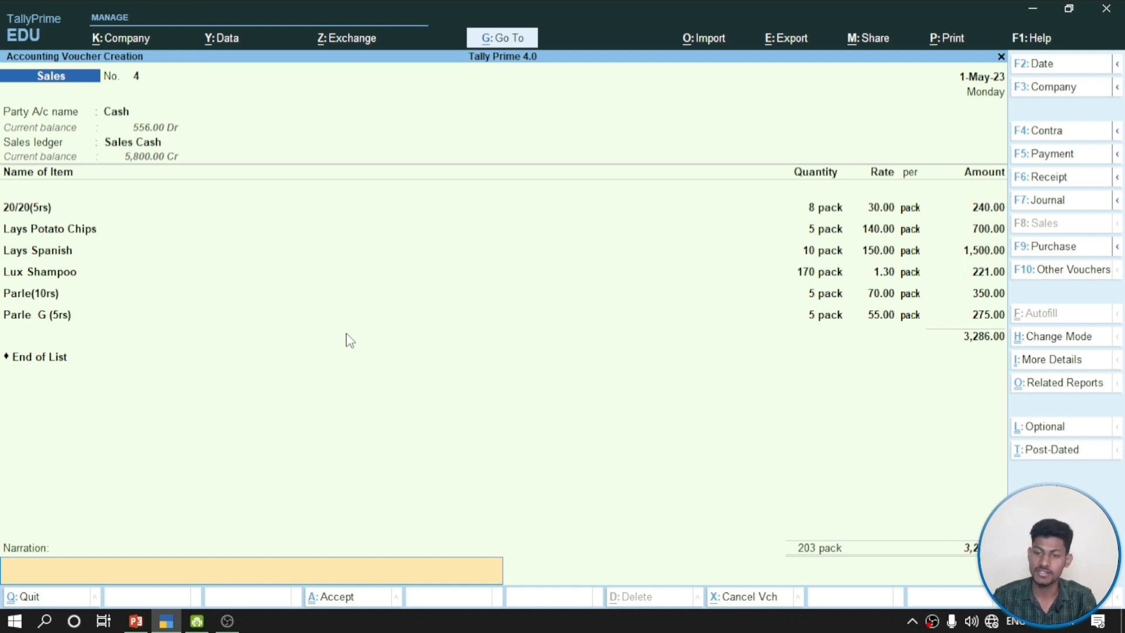
key(Return)
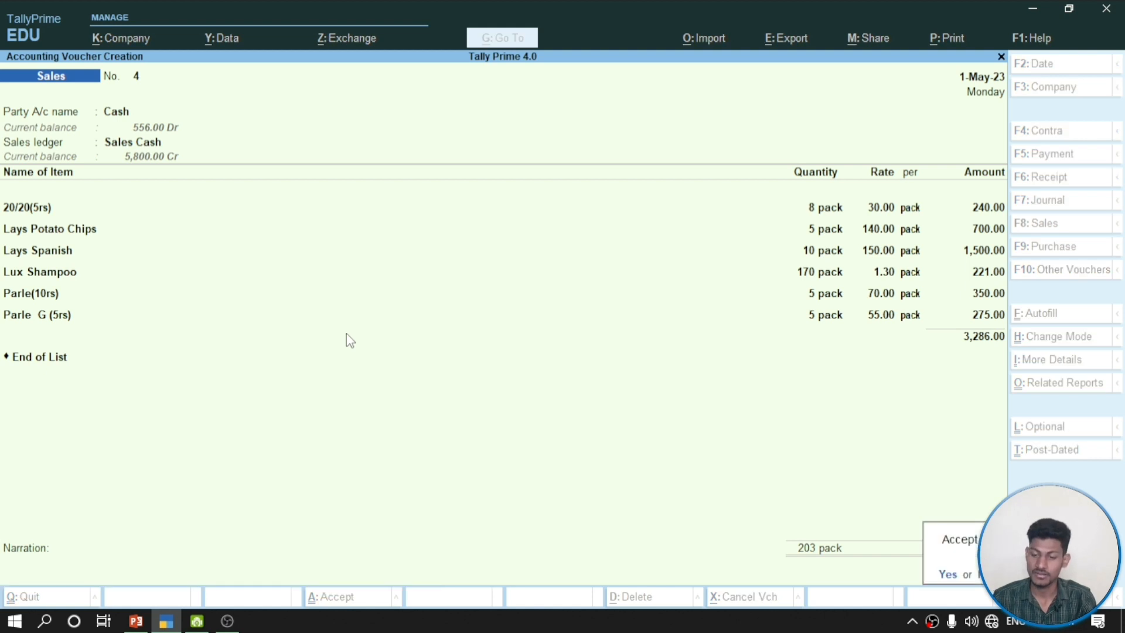
key(Return)
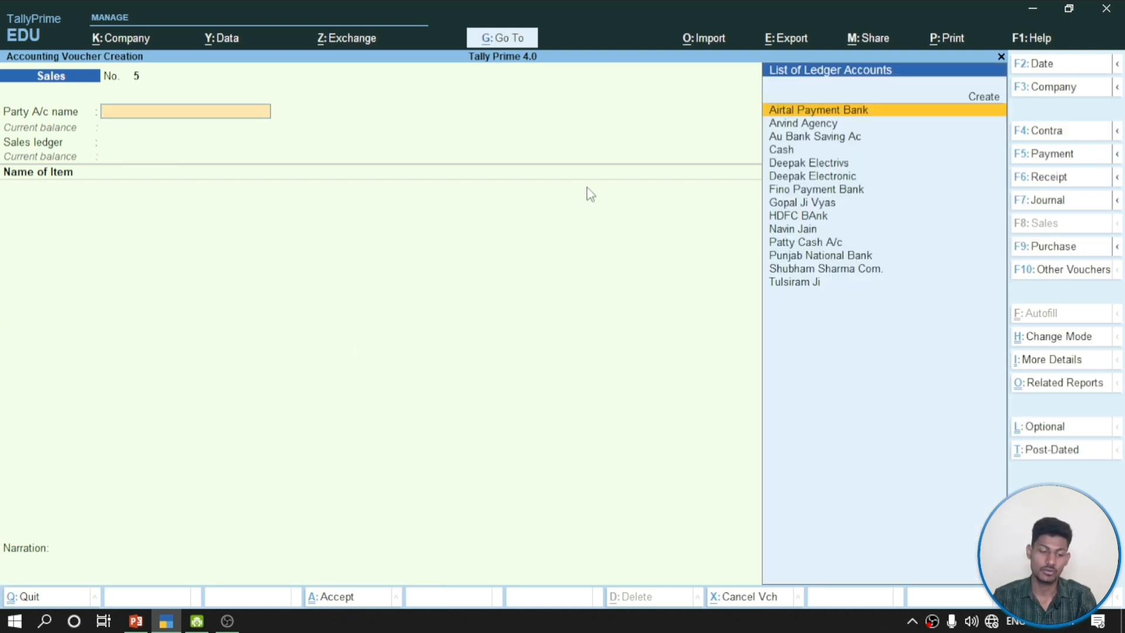
Read the next transaction, entry 110, following the completed sales table in the PowerPoint document
click(136, 621)
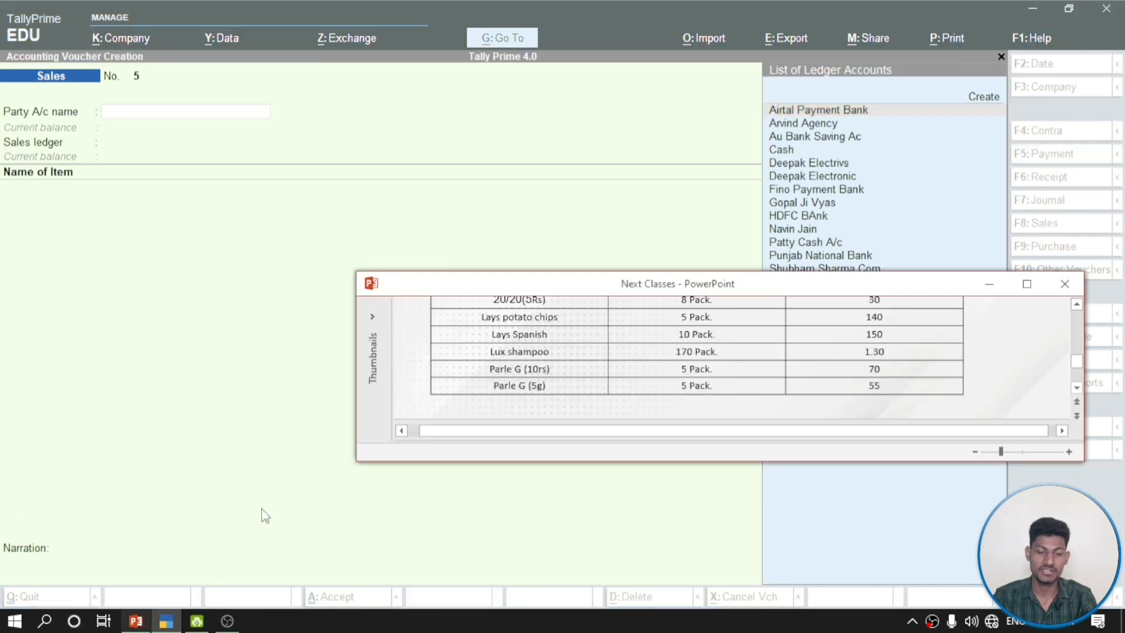
scroll(937, 358, down, 3)
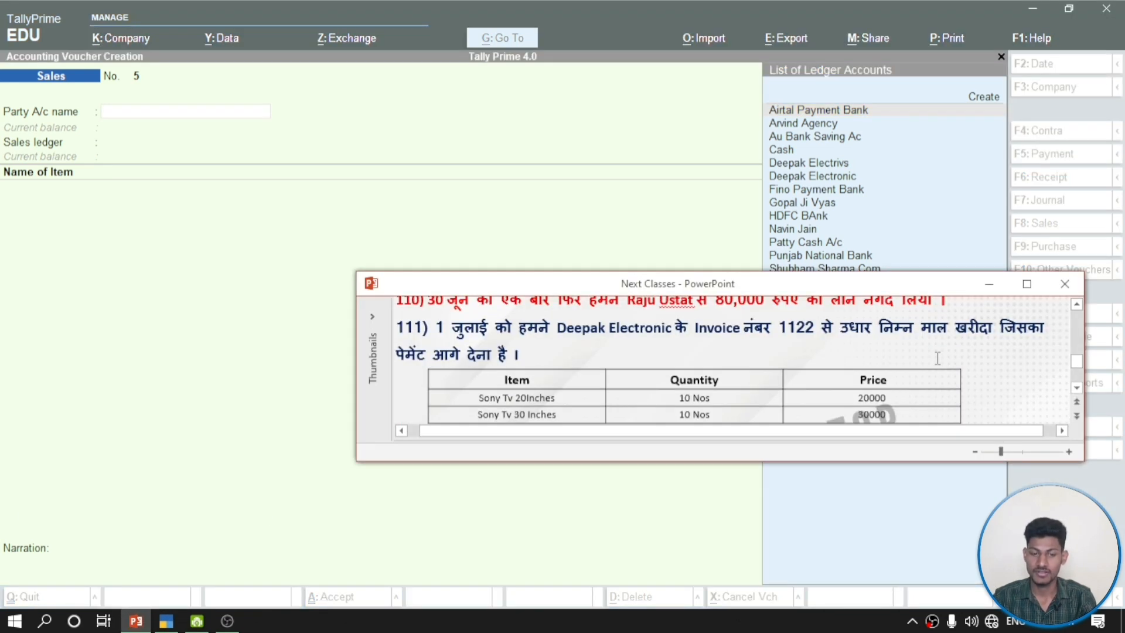
scroll(937, 357, up, 6)
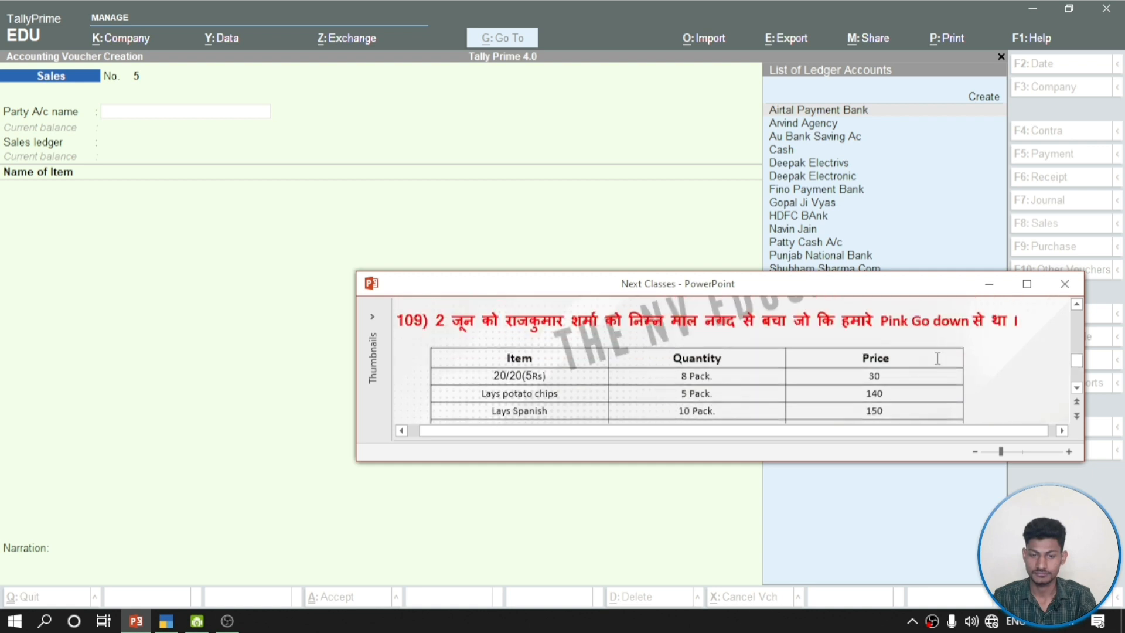
scroll(937, 359, down, 2)
scroll(937, 359, down, 3)
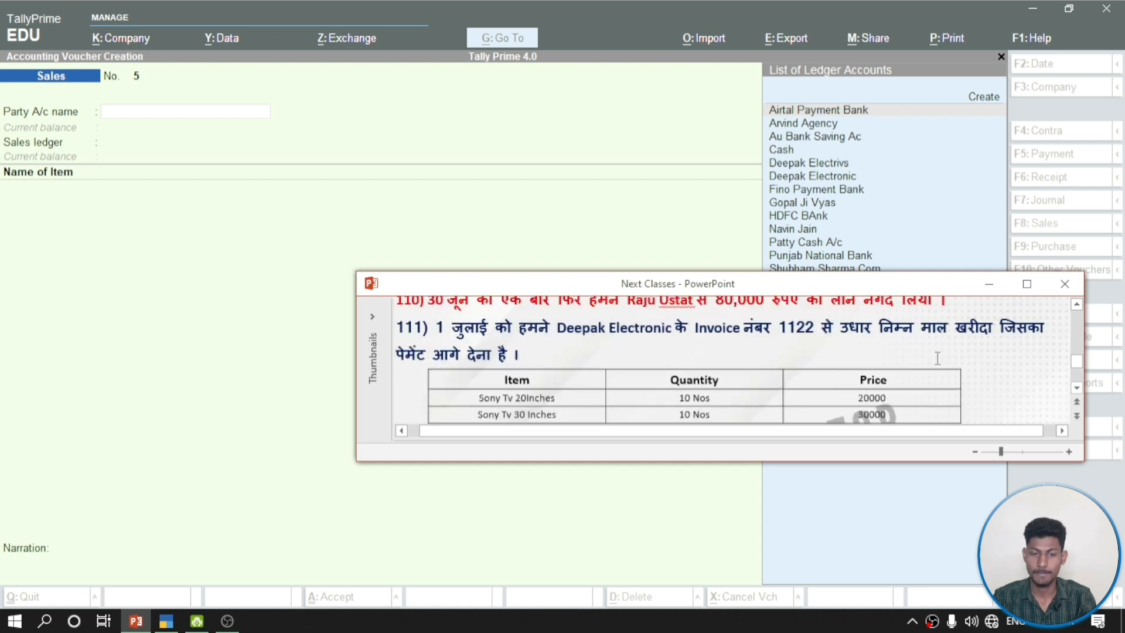
scroll(937, 358, down, 2)
scroll(938, 359, up, 3)
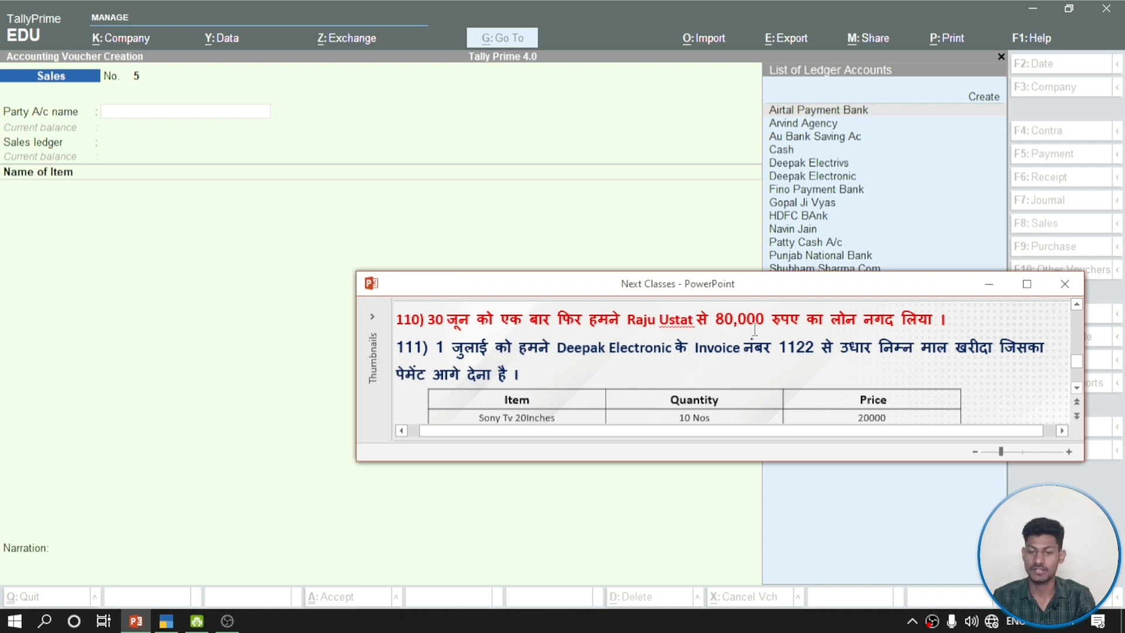
Return to TallyPrime and switch the voucher entry to a Receipt voucher
click(469, 210)
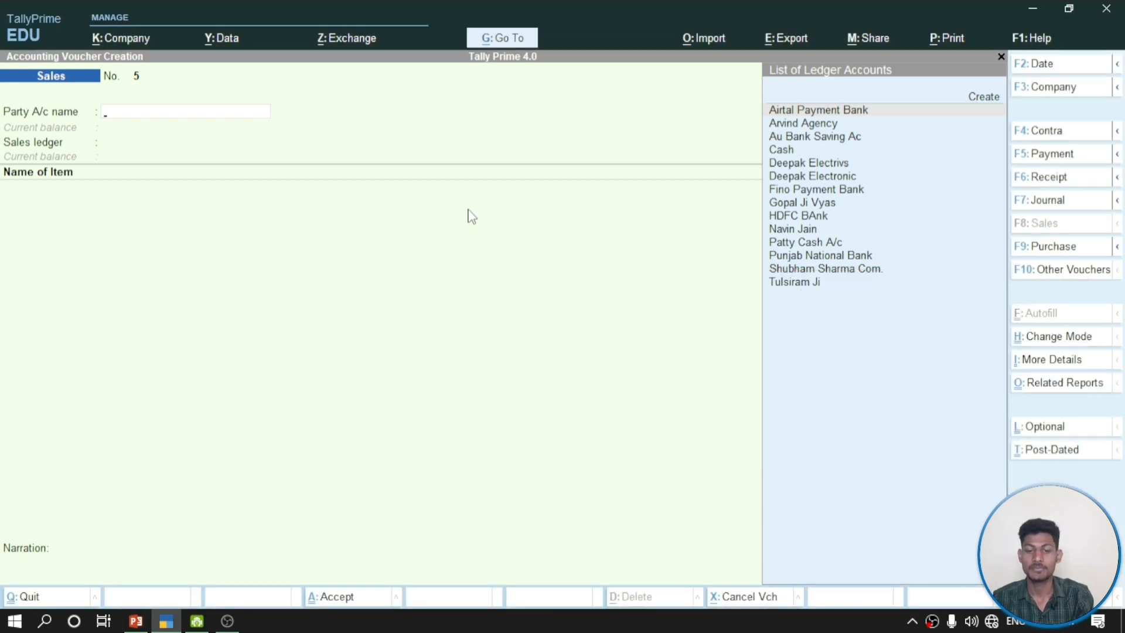
key(F5)
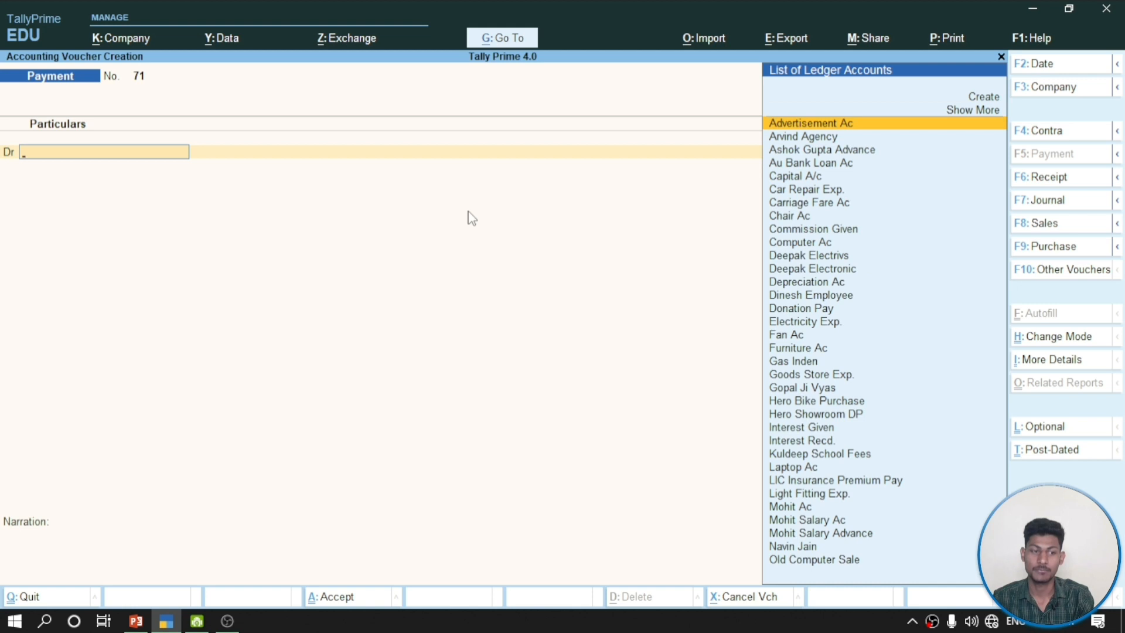
key(F4)
key(F5)
key(F6)
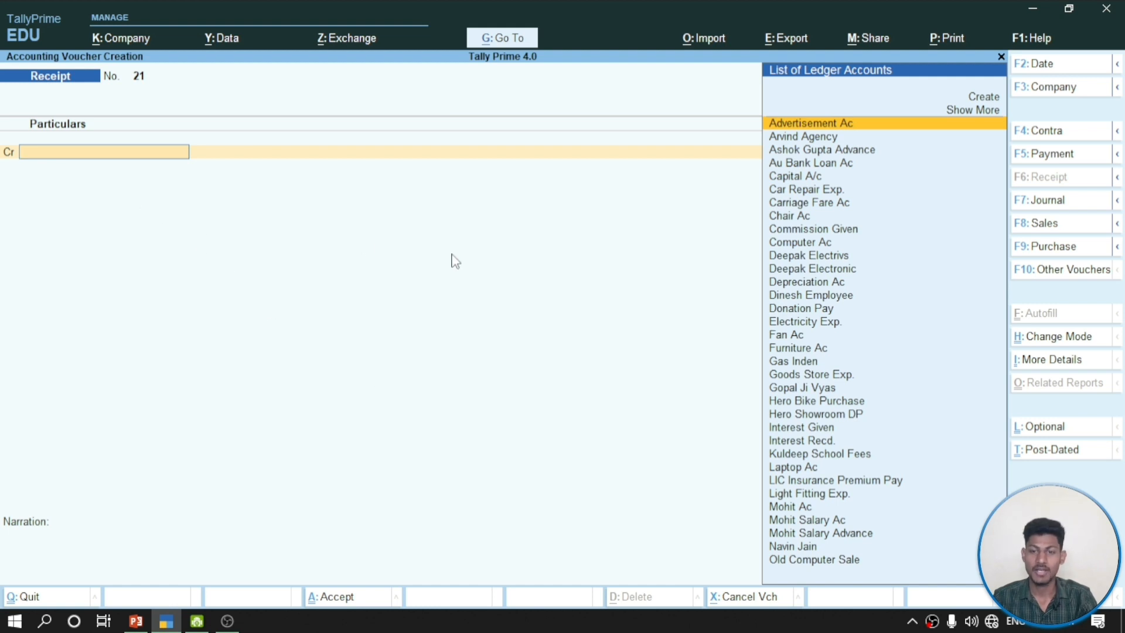
Credit the ledger of the lender named in entry 110 with 80,000 in the Receipt voucher
text(Raju)
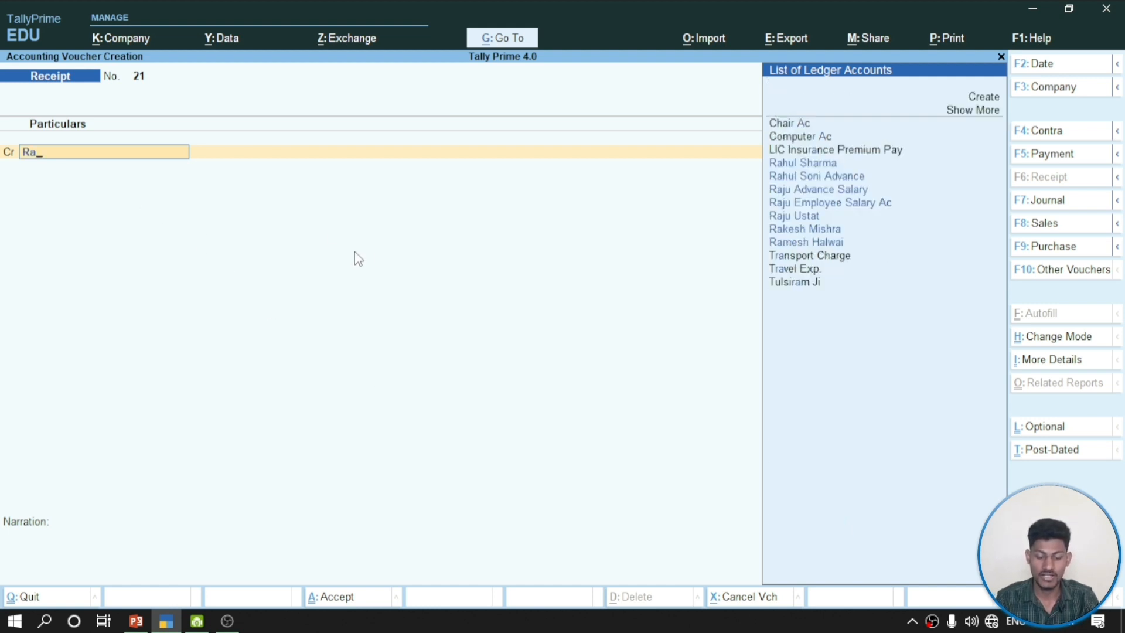
key(Down)
key(Down)
key(Down)
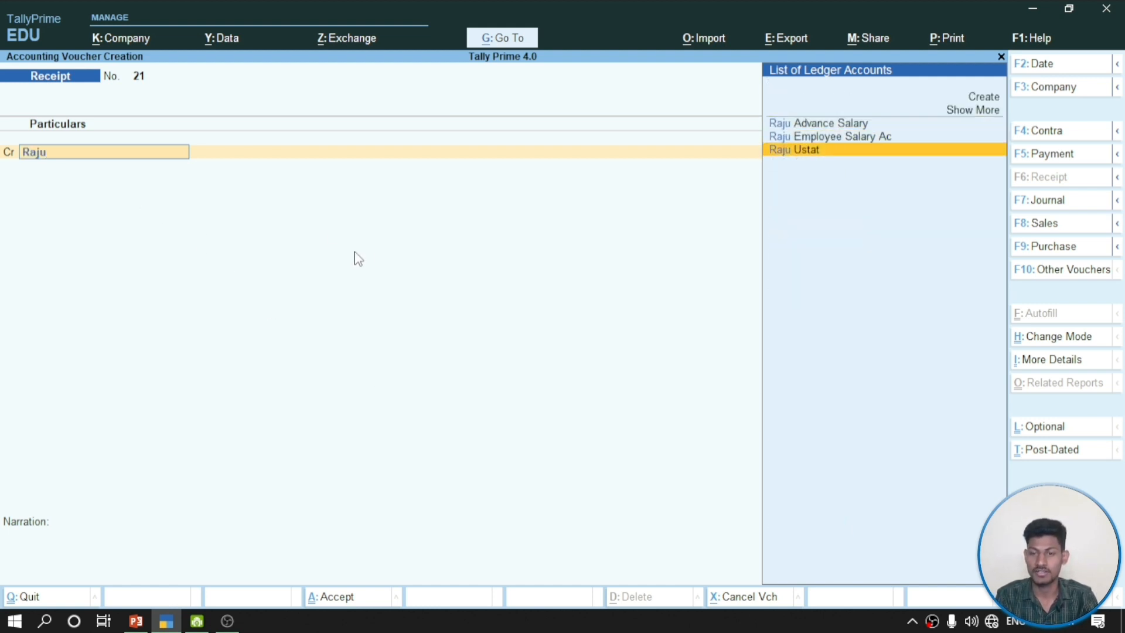
key(Return)
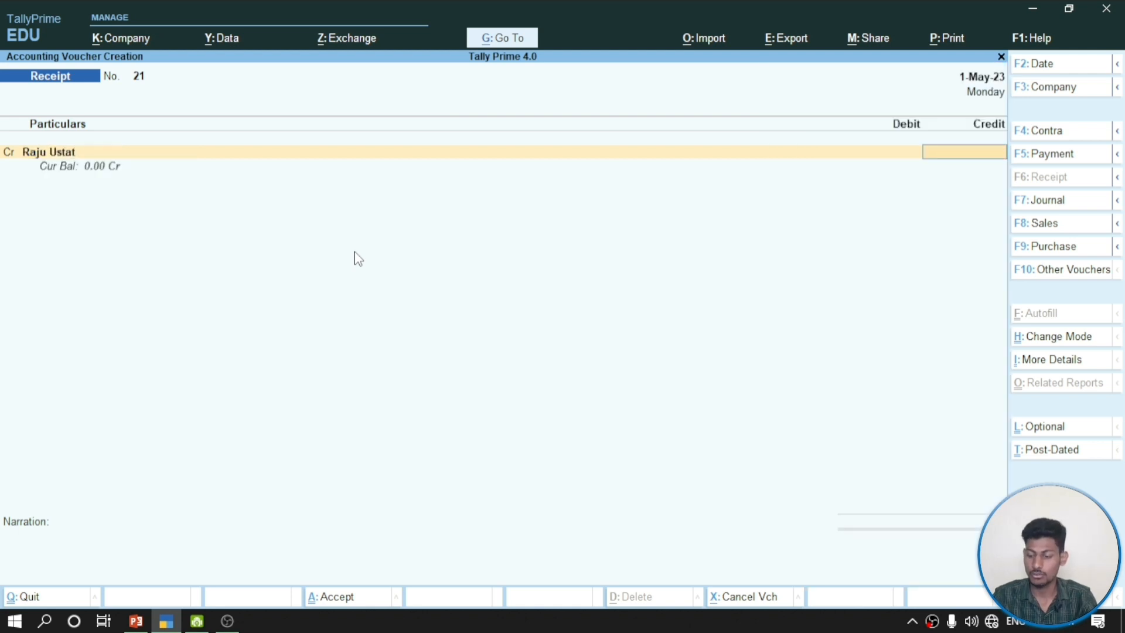
text(80000)
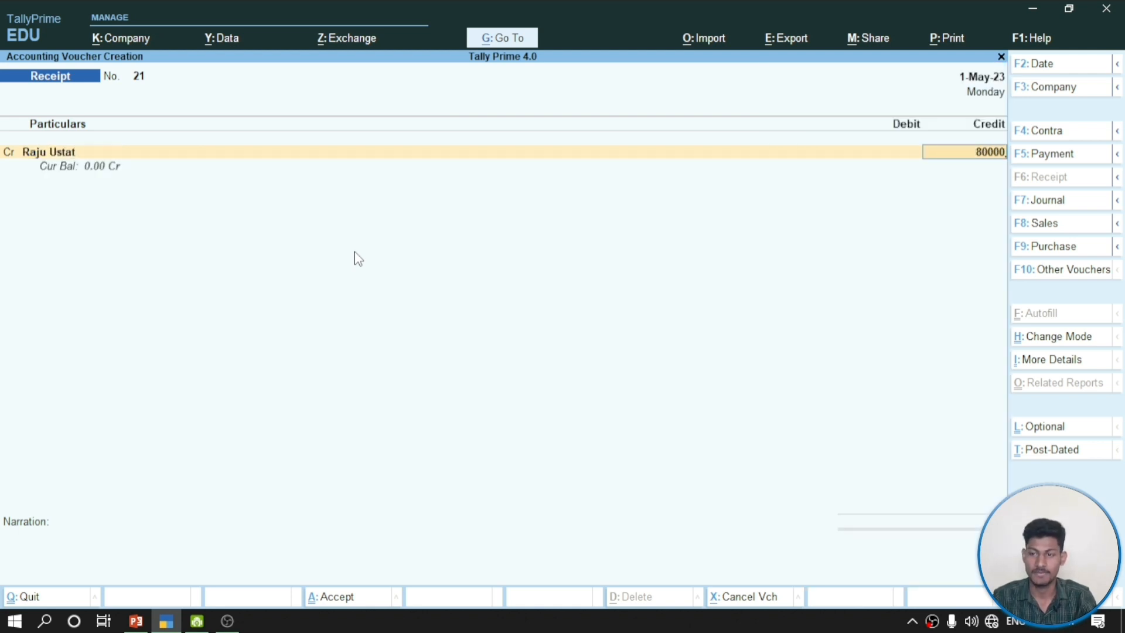
key(Return)
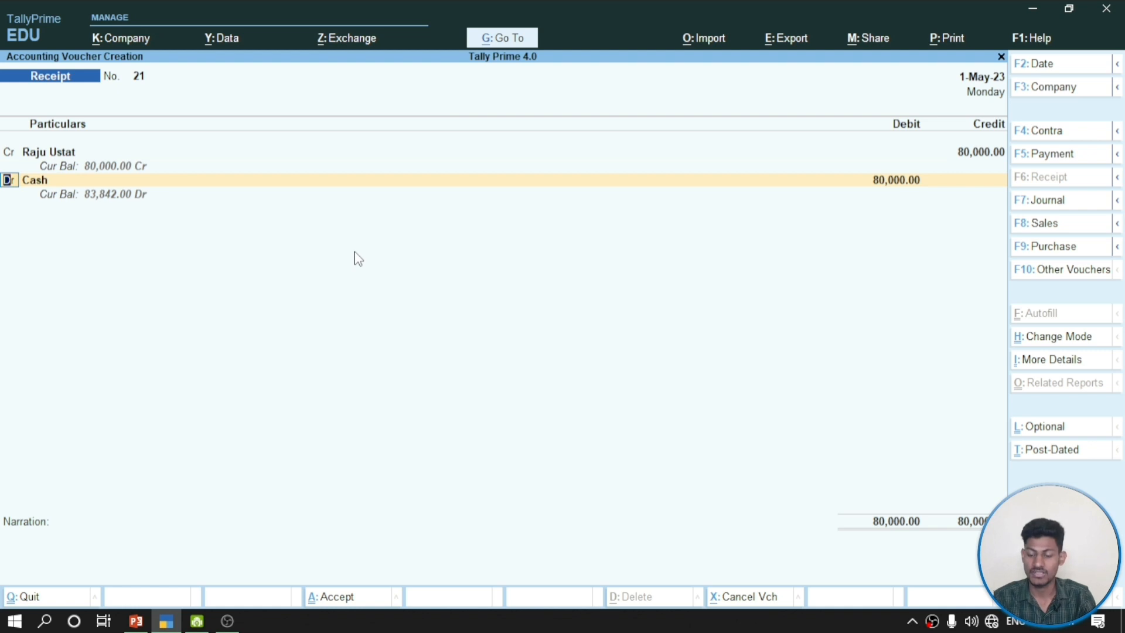
Open the lender's ledger from the receipt to inspect its group, and quit the alteration without saving
key(BackSpace)
key(BackSpace)
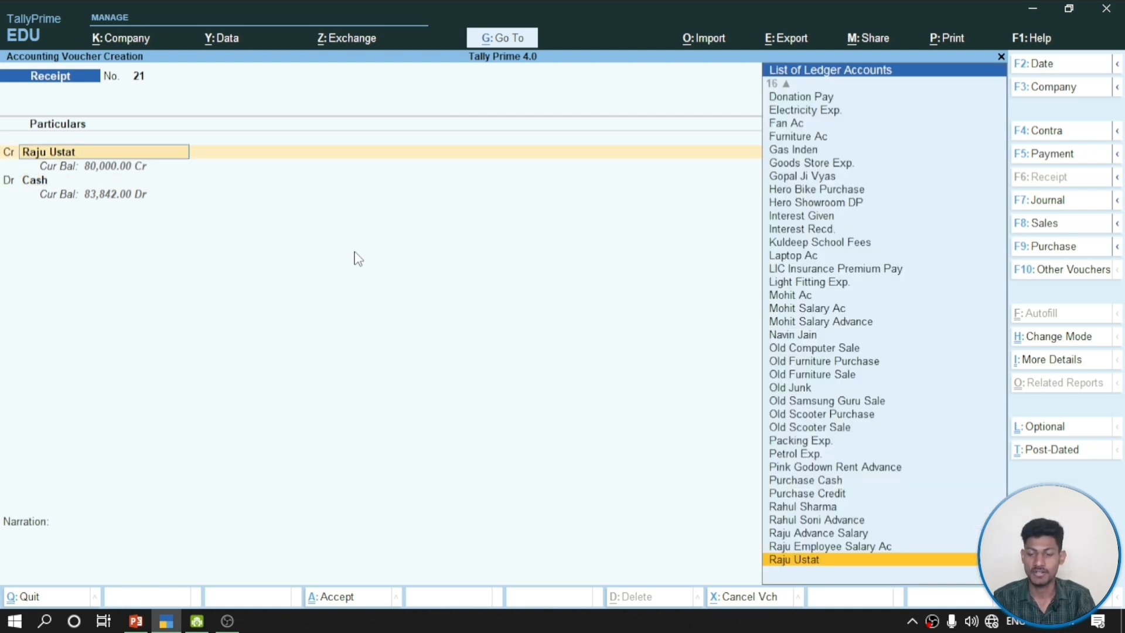
key(ctrl+Return)
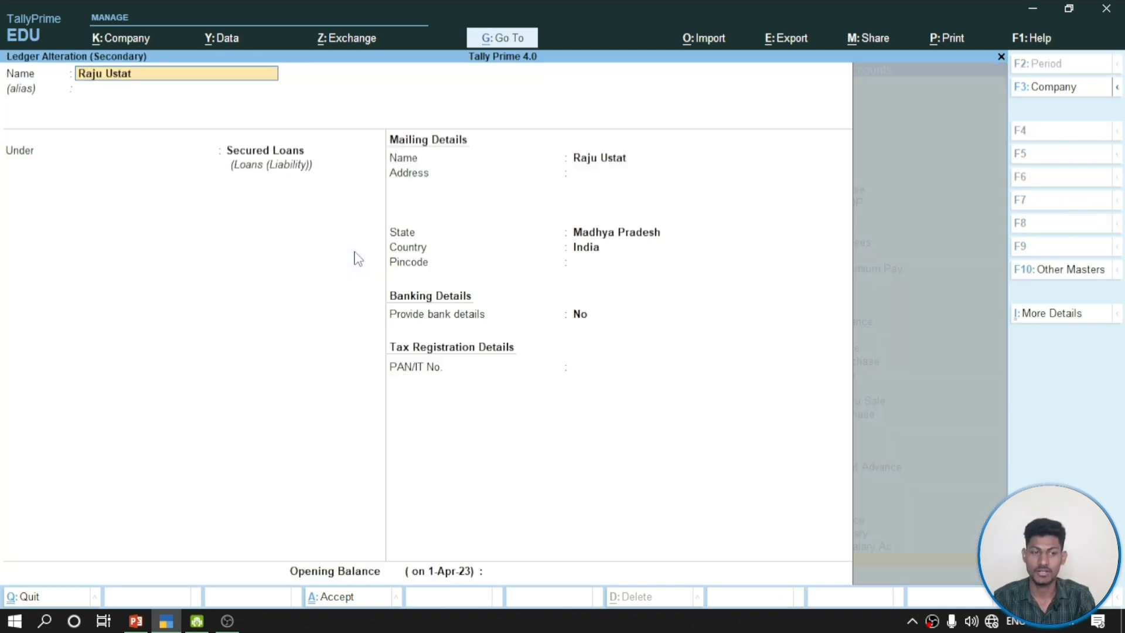
key(BackSpace)
key(Escape)
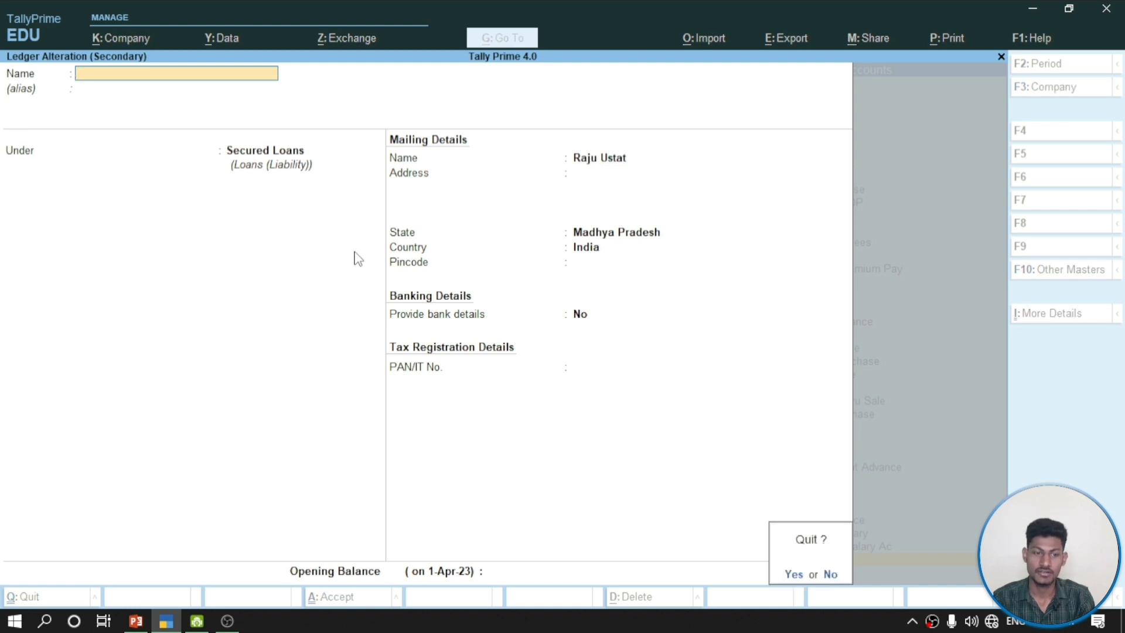
key(y)
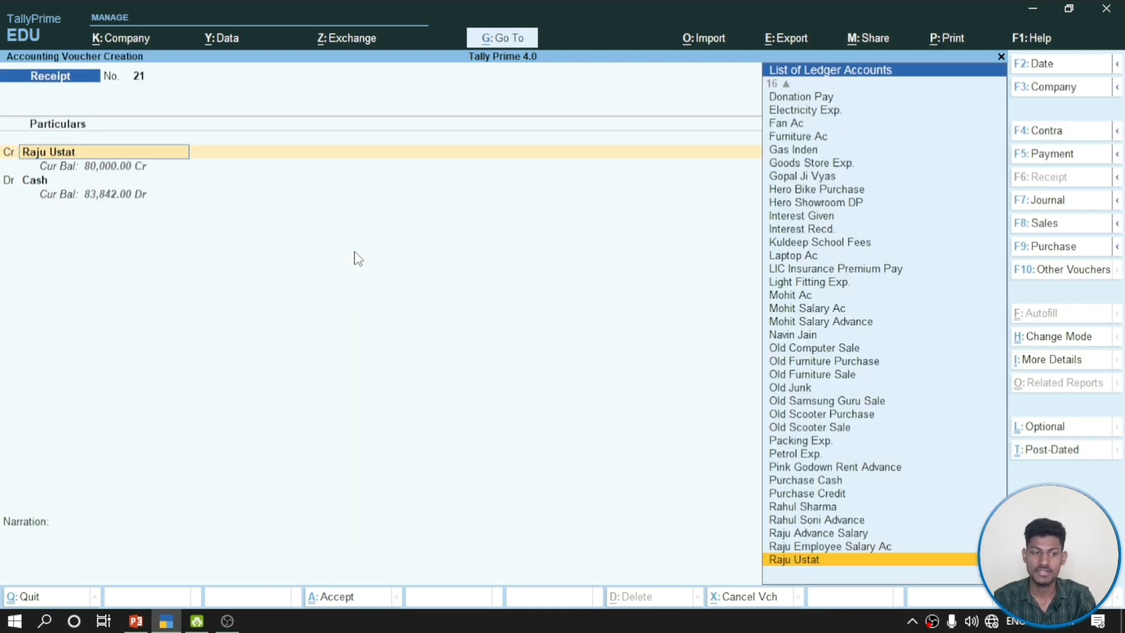
Keep the 80,000 debit to Cash, leave the narration blank and save the Receipt voucher
key(Return)
key(Return)
key(Return)
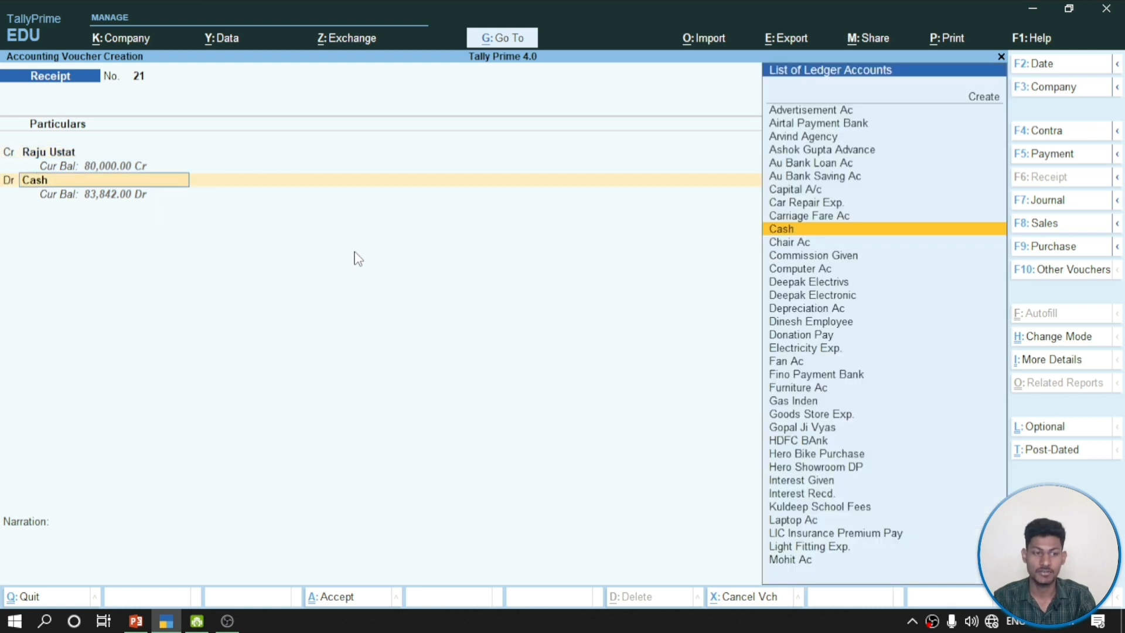
key(Return)
key(Return)
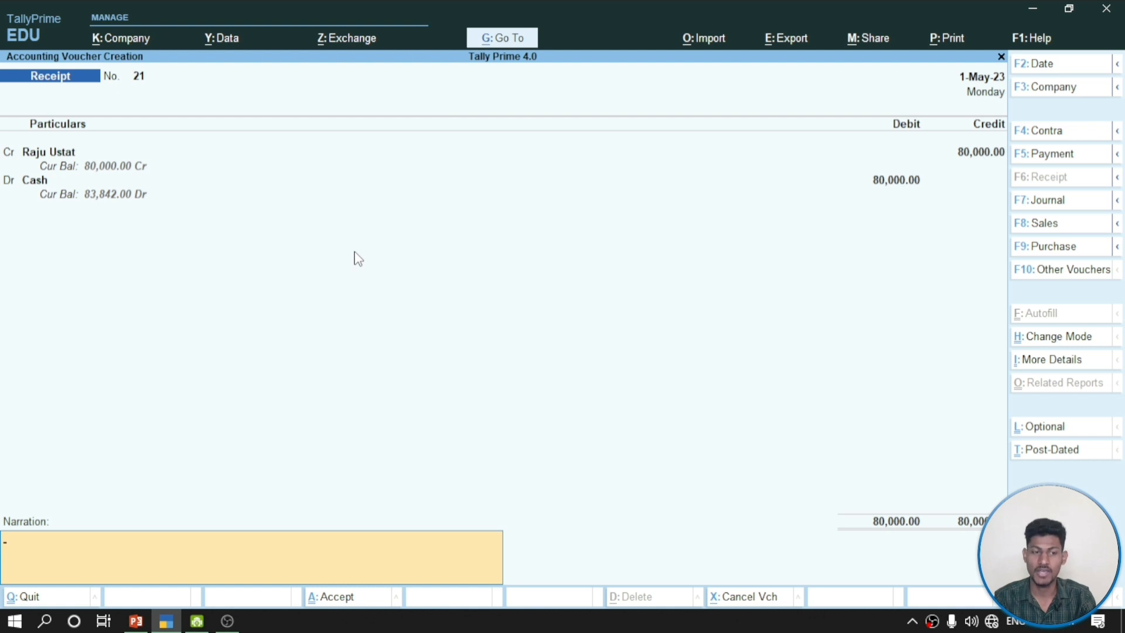
key(Return)
key(Return)
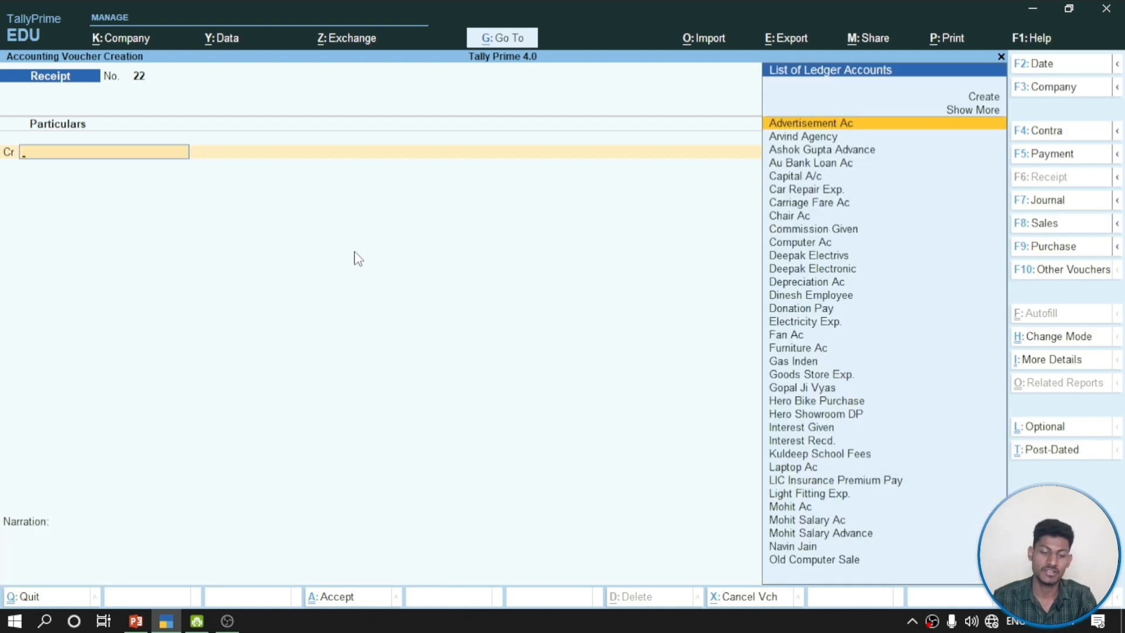
Read entry 111 and its item table in PowerPoint, and start a Purchase voucher in TallyPrime
click(136, 622)
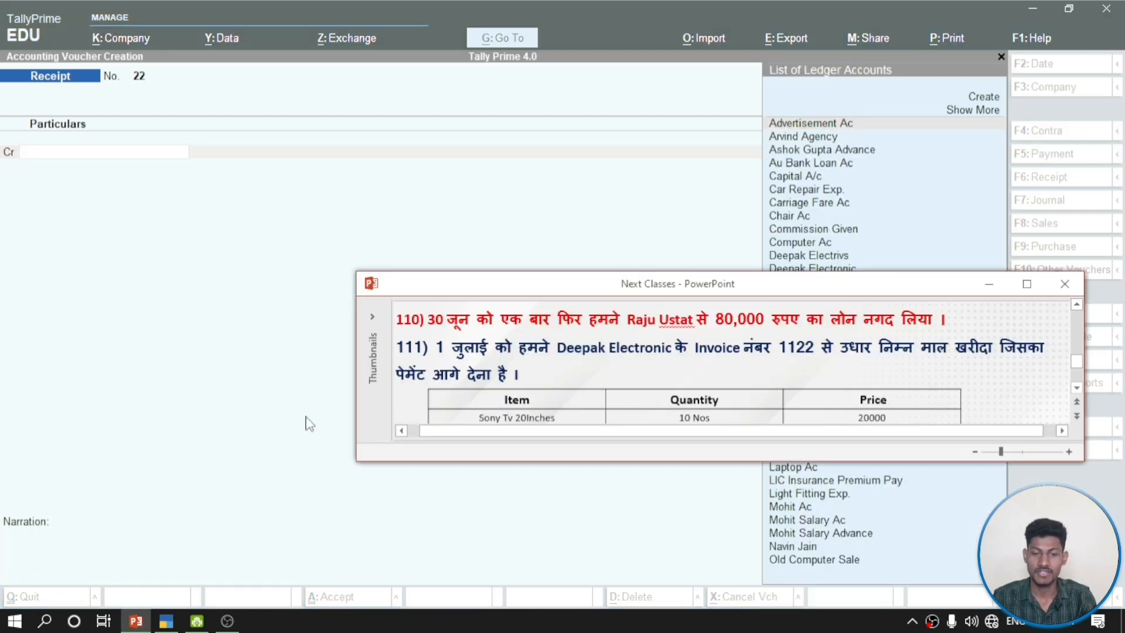
scroll(642, 368, down, 1)
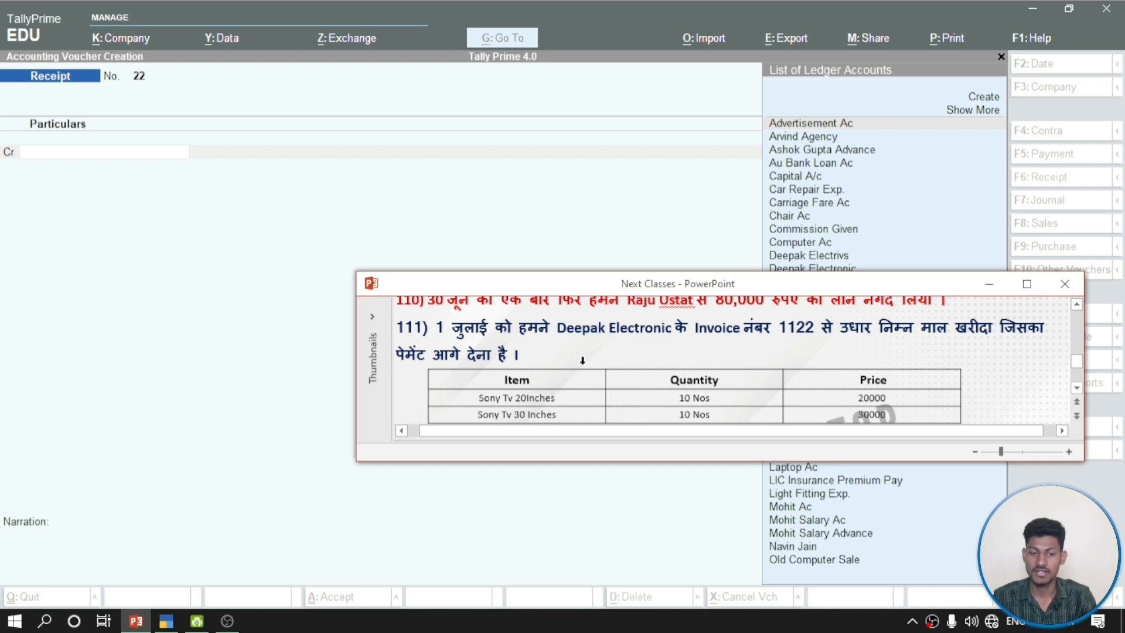
scroll(696, 362, down, 2)
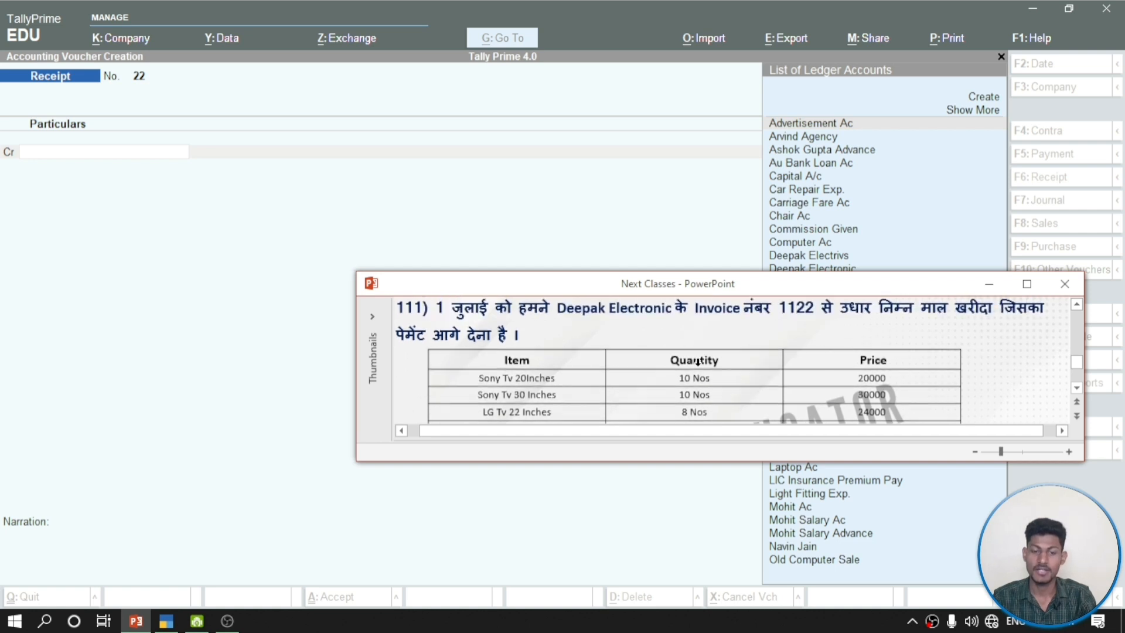
scroll(697, 362, up, 1)
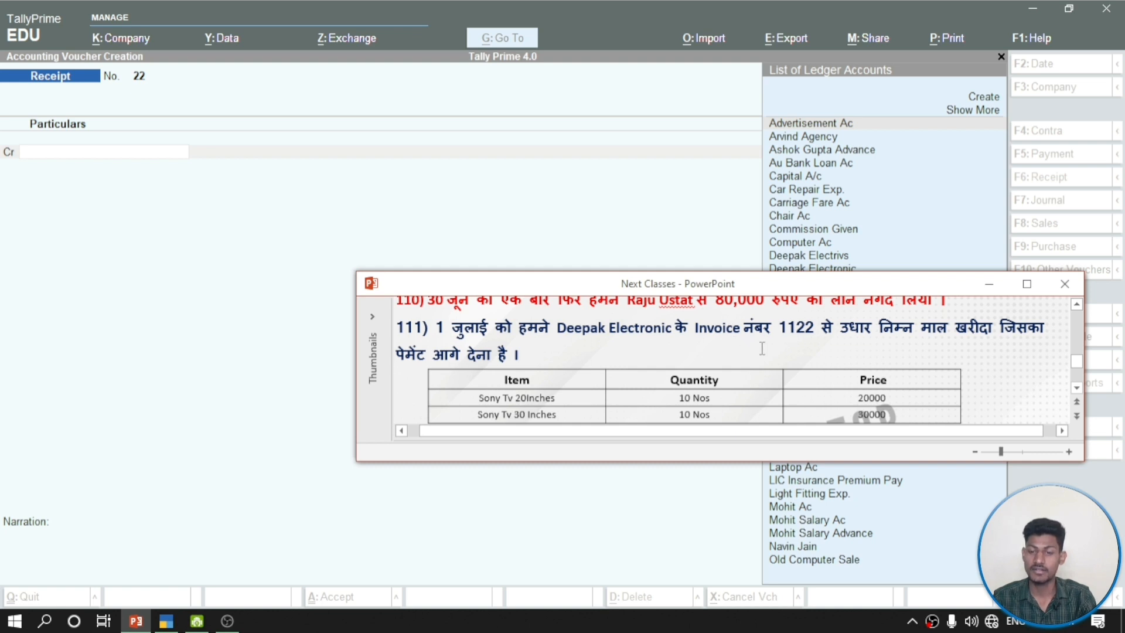
click(409, 211)
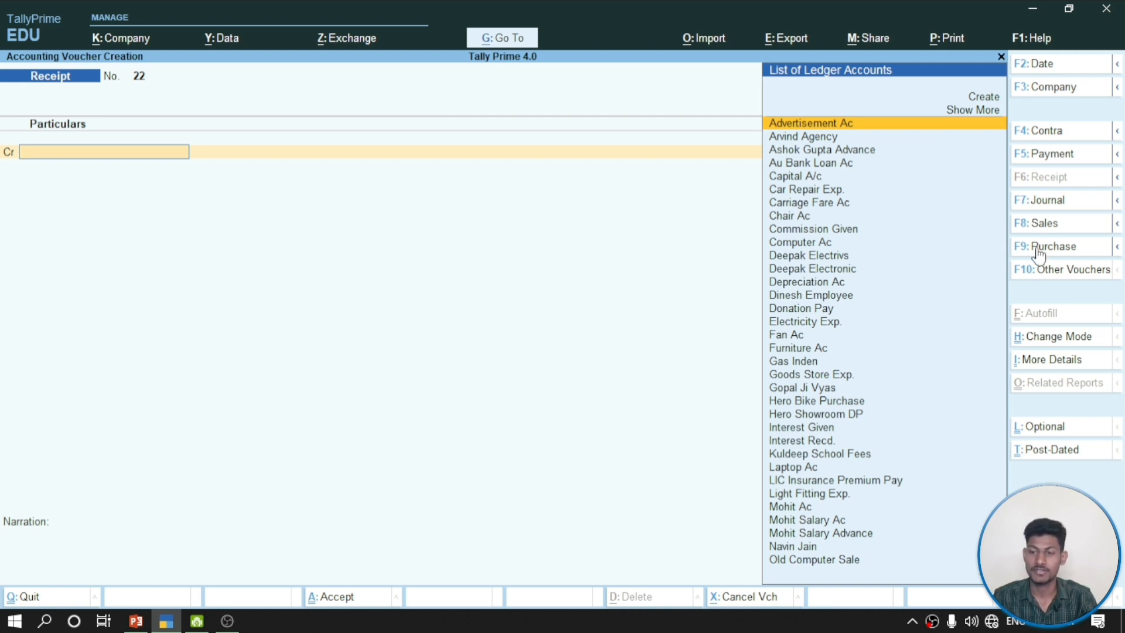
click(1073, 250)
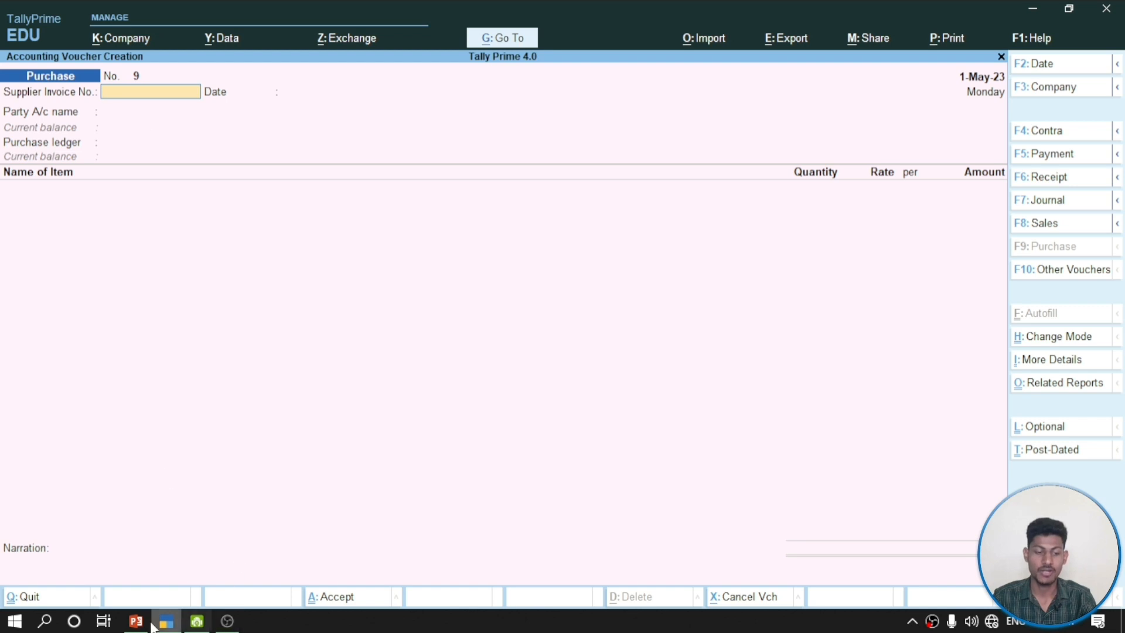
Check the invoice number in entry 111 and set the supplier invoice number to 1122, dated 1-May-23
click(132, 623)
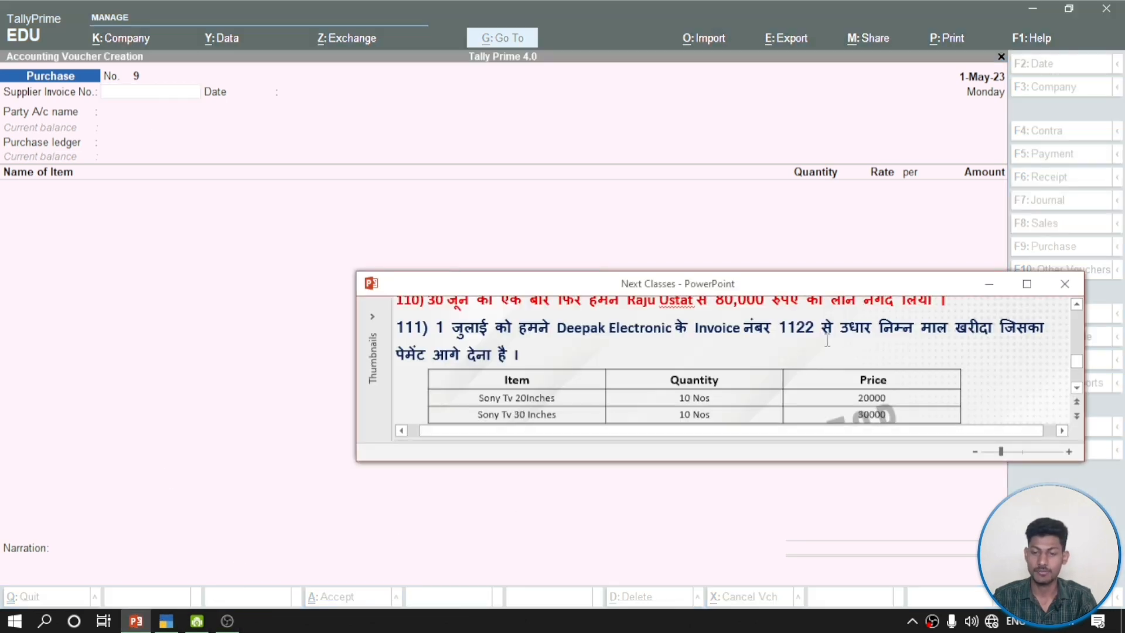
click(135, 97)
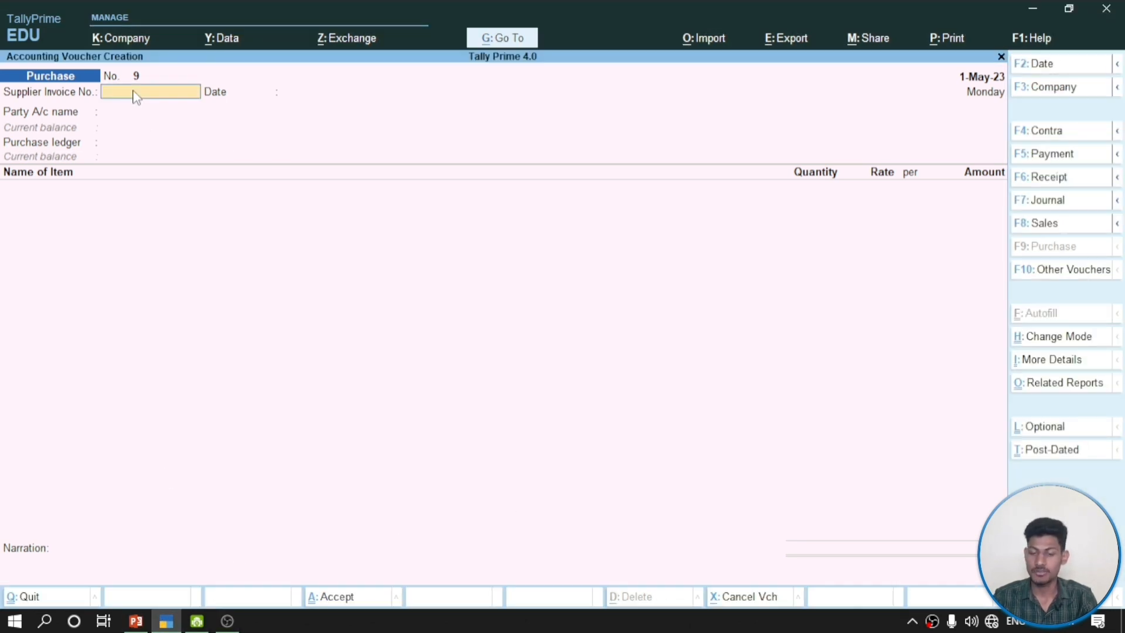
text(1122)
key(Return)
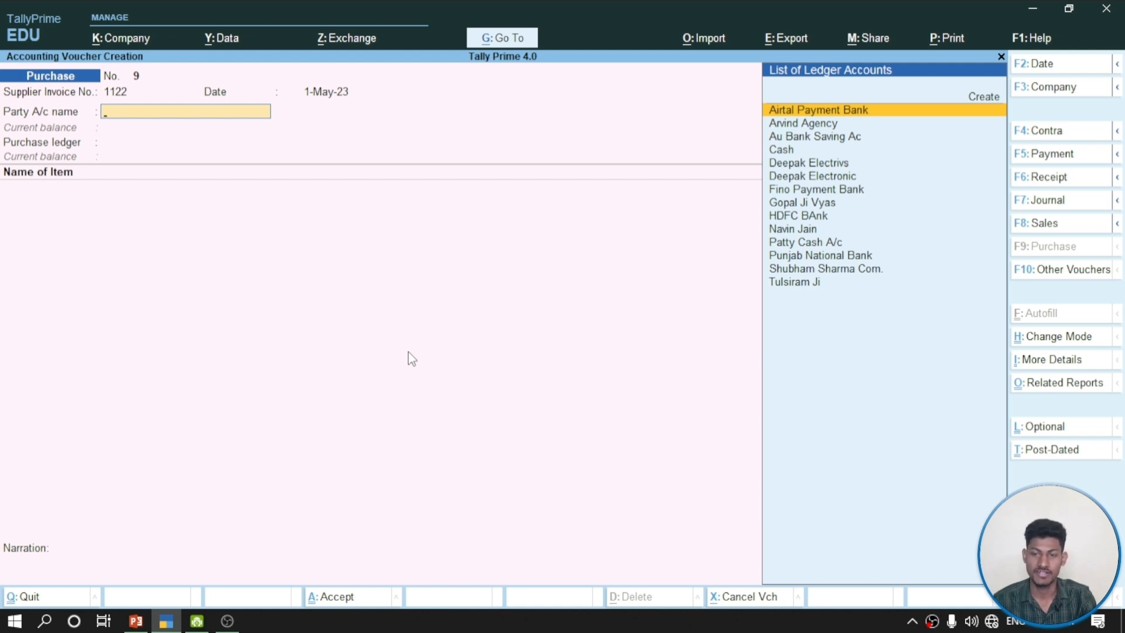
Check the supplier in PowerPoint entry 111 and set the Purchase voucher's party account to Deepak Electronic in TallyPrime
click(136, 621)
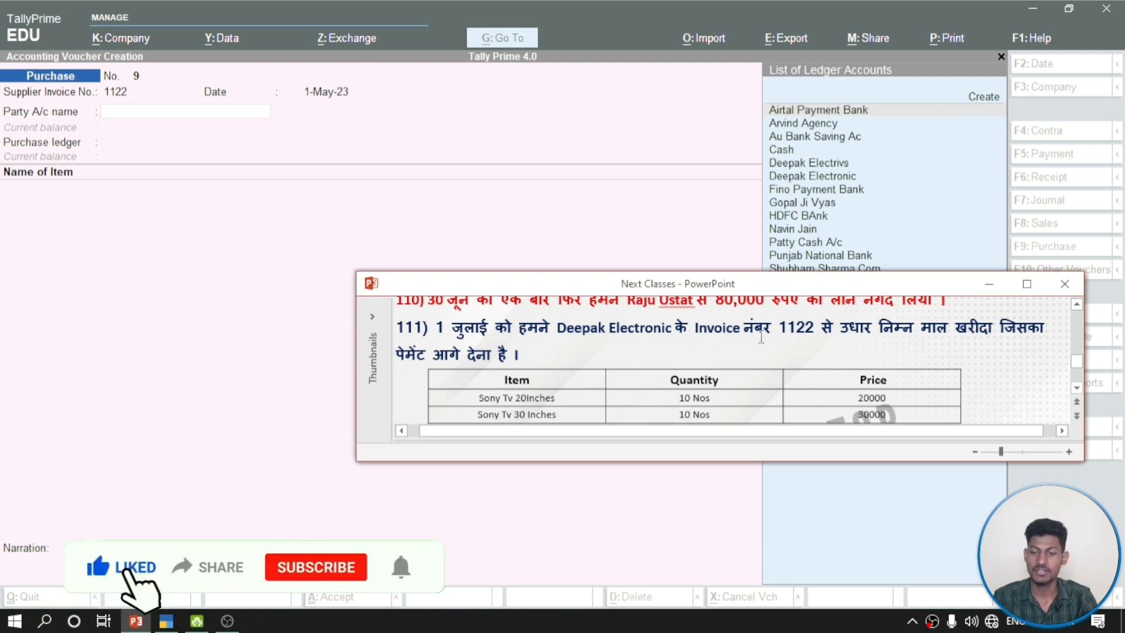
click(650, 211)
key(Down)
key(Down)
key(Down)
key(Down)
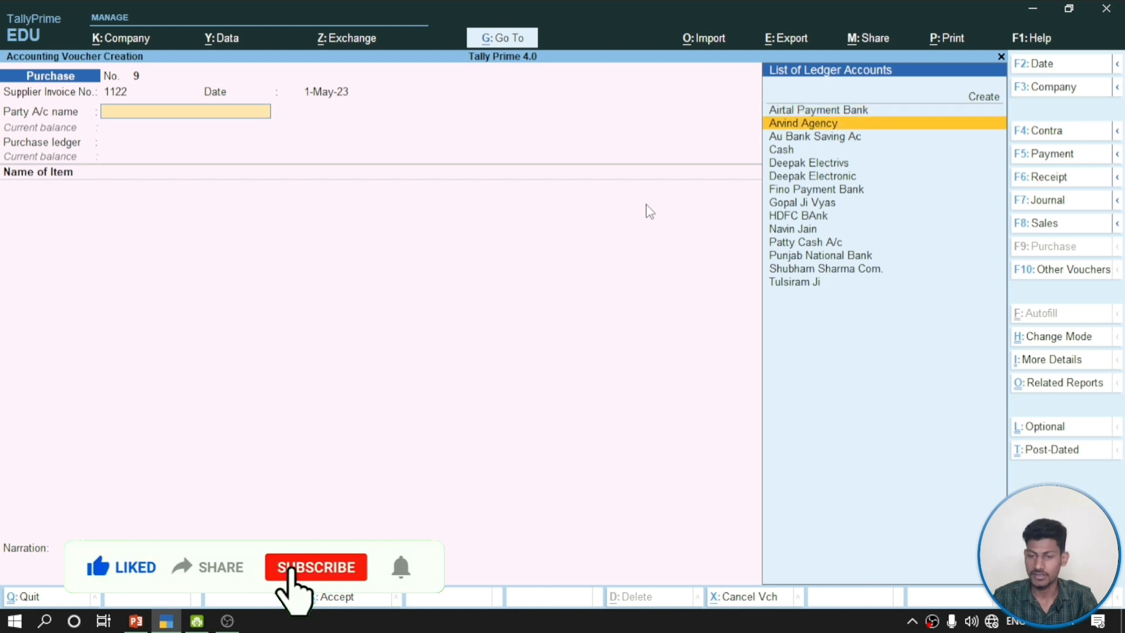
key(Down)
key(Return)
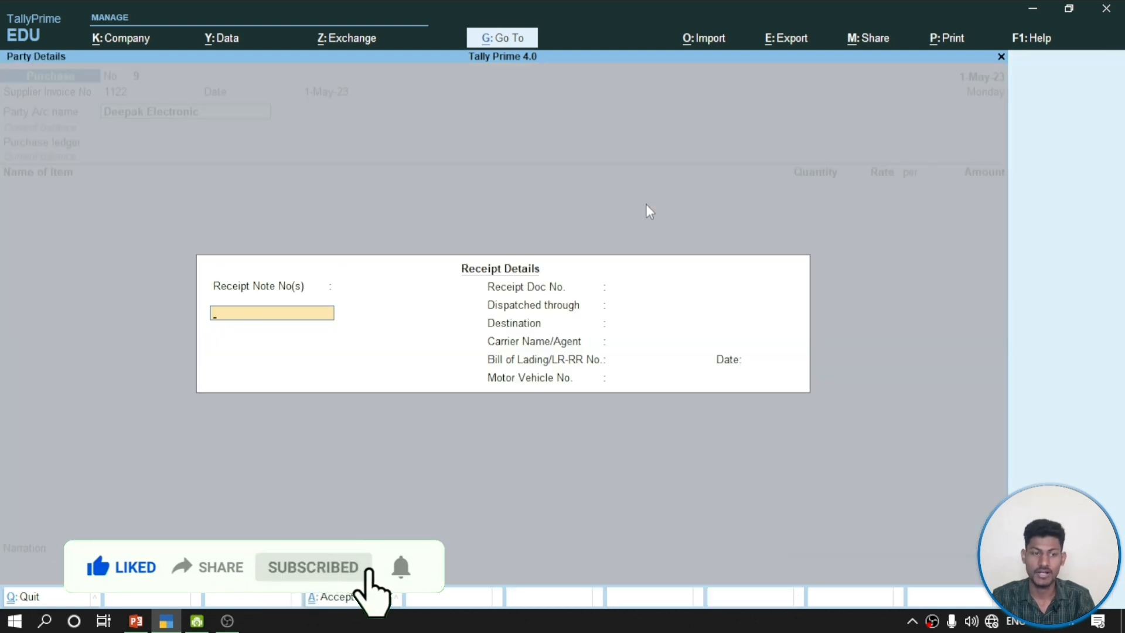
Go back to the party account, open the Deepak Electronic ledger to inspect its group, and quit without saving
key(Escape)
key(ctrl+Return)
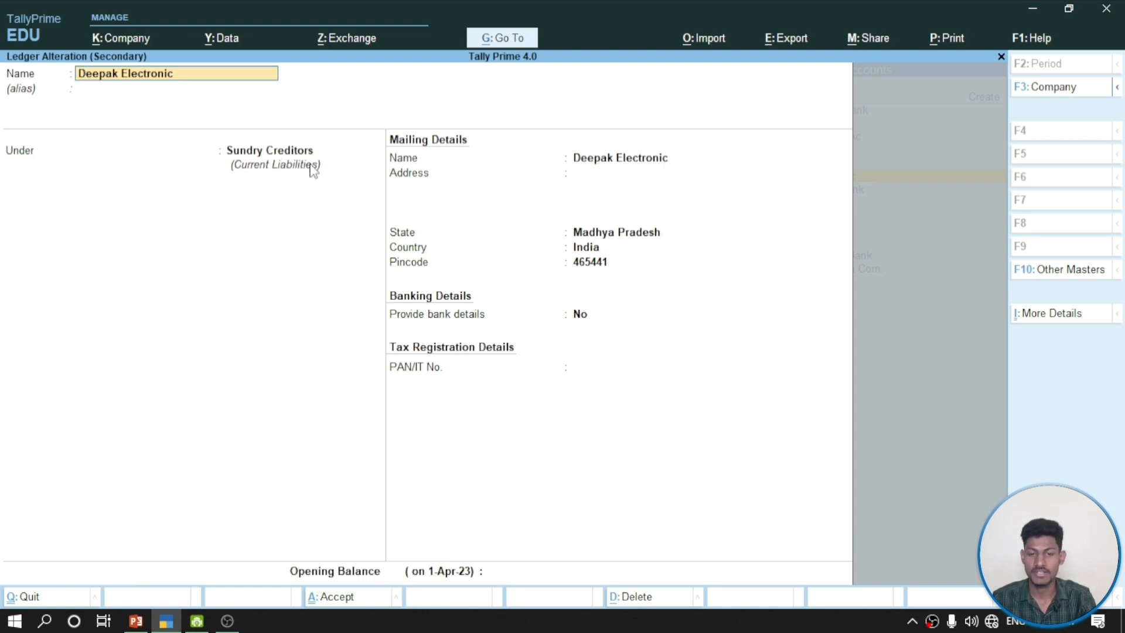
key(Escape)
key(Return)
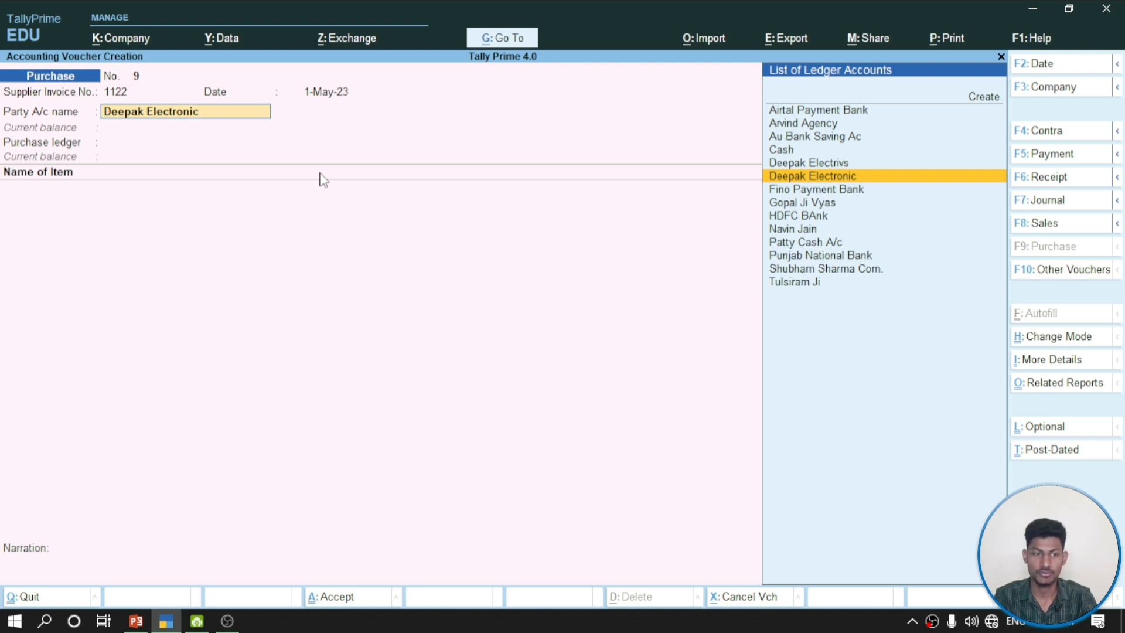
Confirm Deepak Electronic as the party and leave all receipt details blank
key(Return)
key(Return)
key(Return)
key(Return)
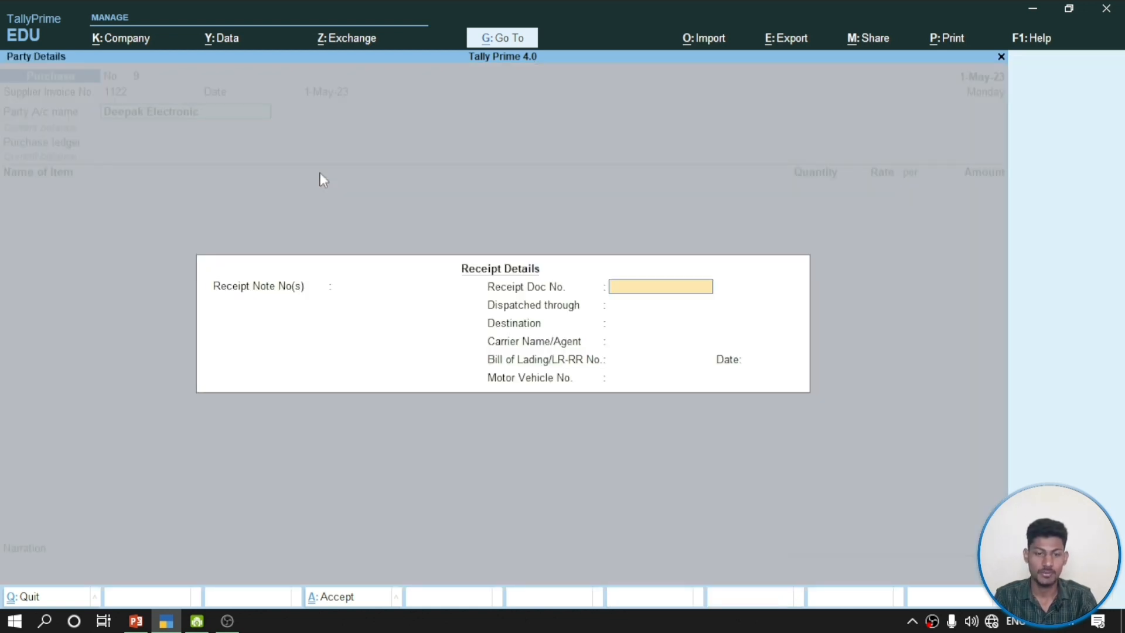
key(Return)
key(Return)
key(Return)
key(Return)
key(Return)
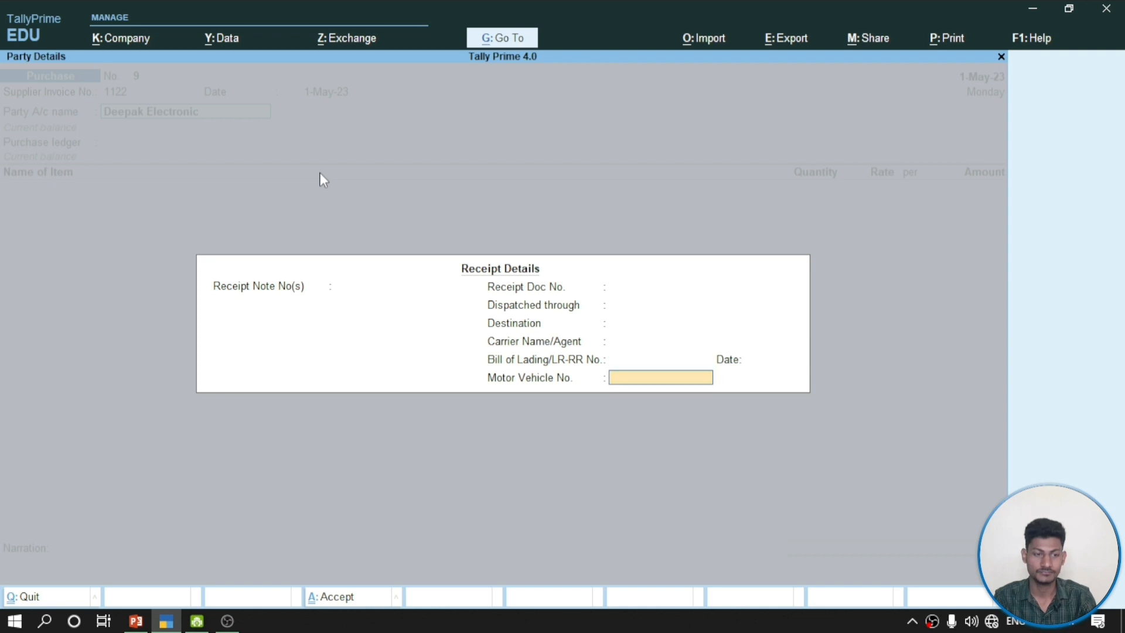
key(Return)
Accept the supplier details with state Madhya Pradesh and set the purchase ledger to Purchase Credit
key(Return)
key(Return)
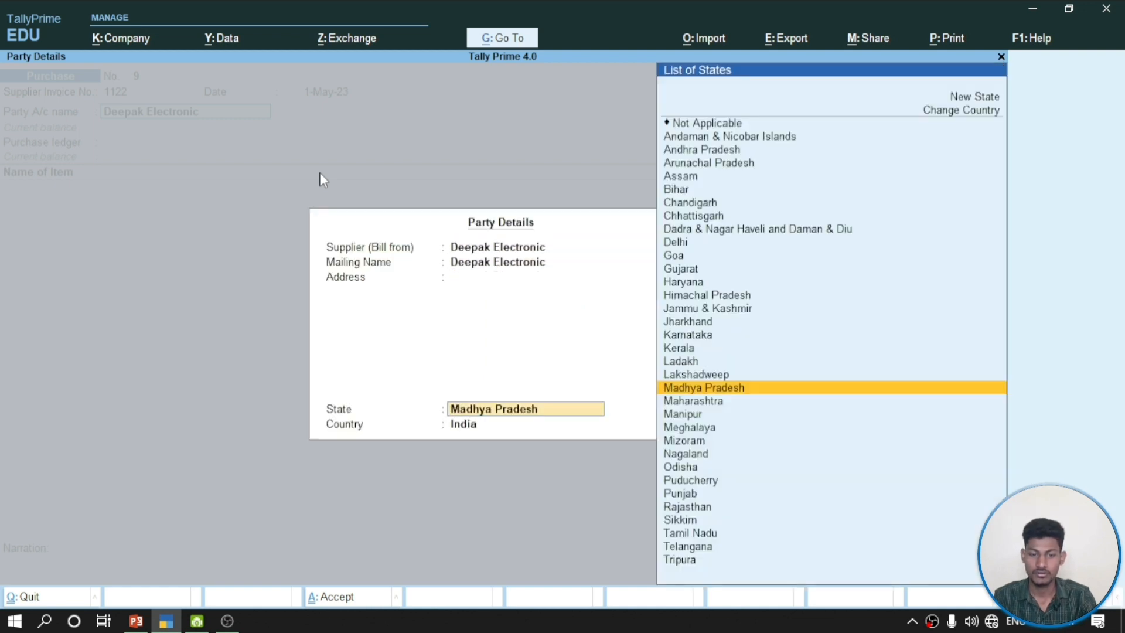
key(Return)
key(Return)
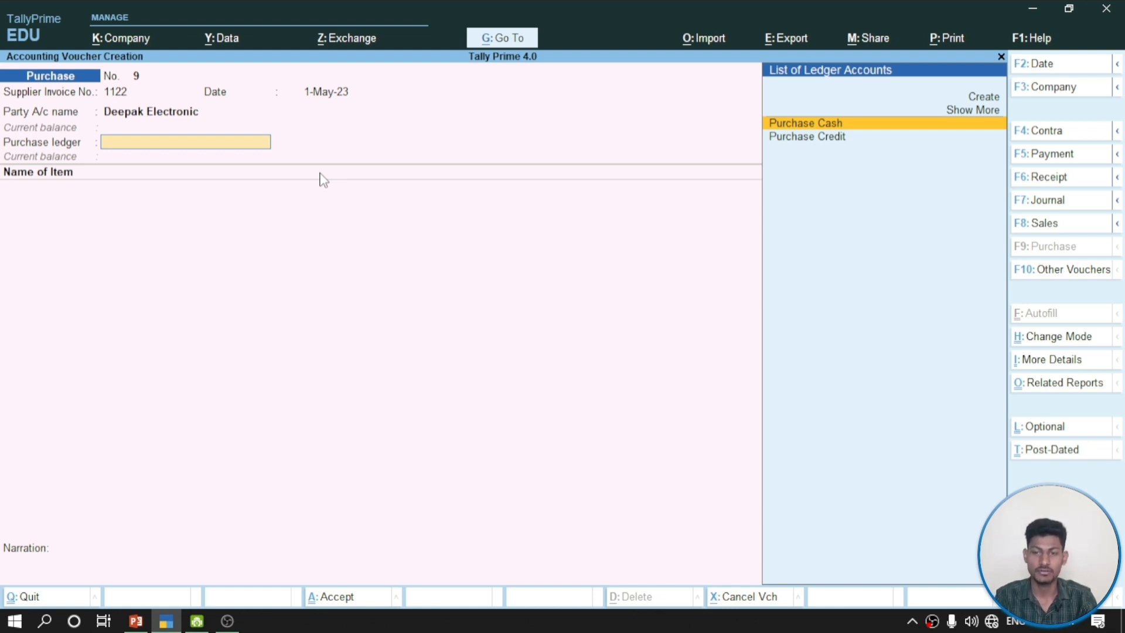
key(Down)
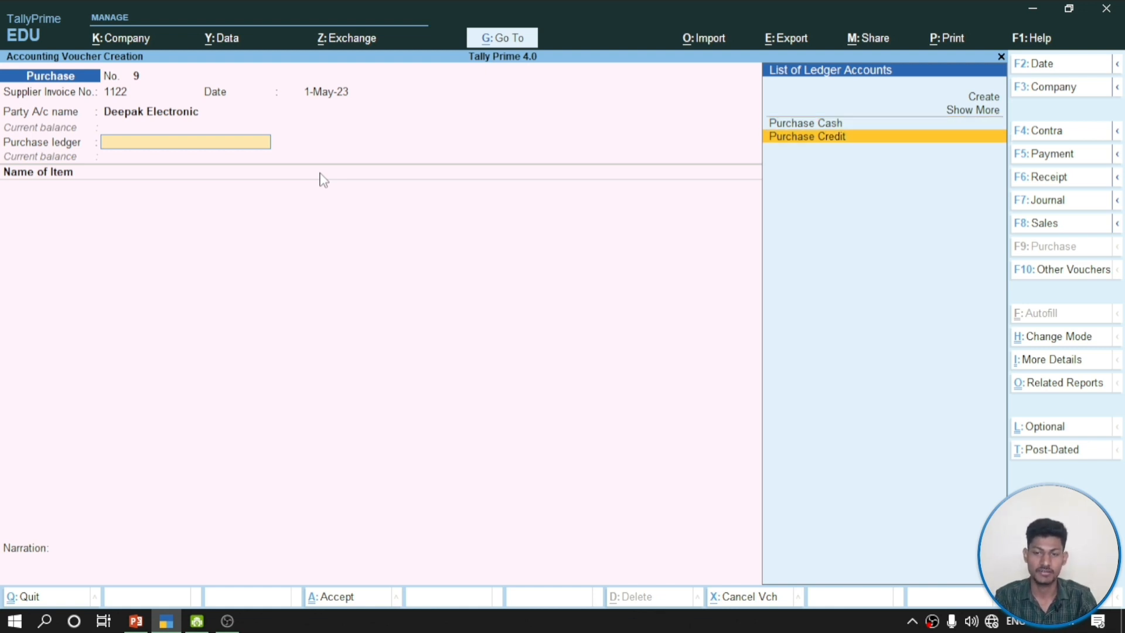
key(Return)
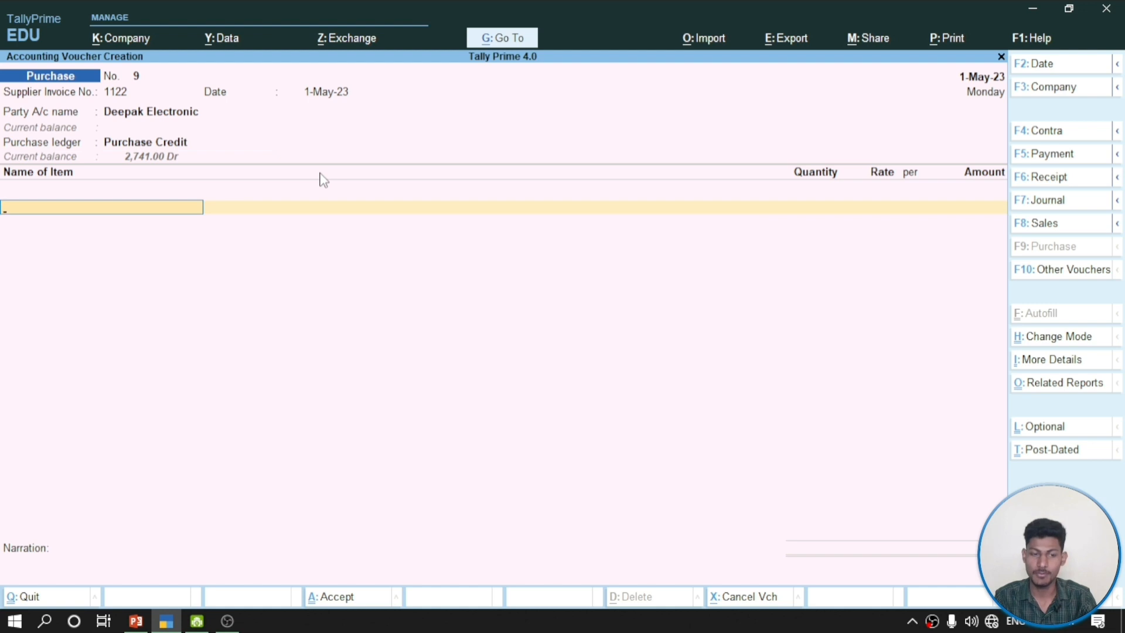
Read the item table of entry 111 in PowerPoint and enter Sony Tv 20 Inches as the voucher's first item in TallyPrime
click(141, 629)
scroll(689, 391, down, 1)
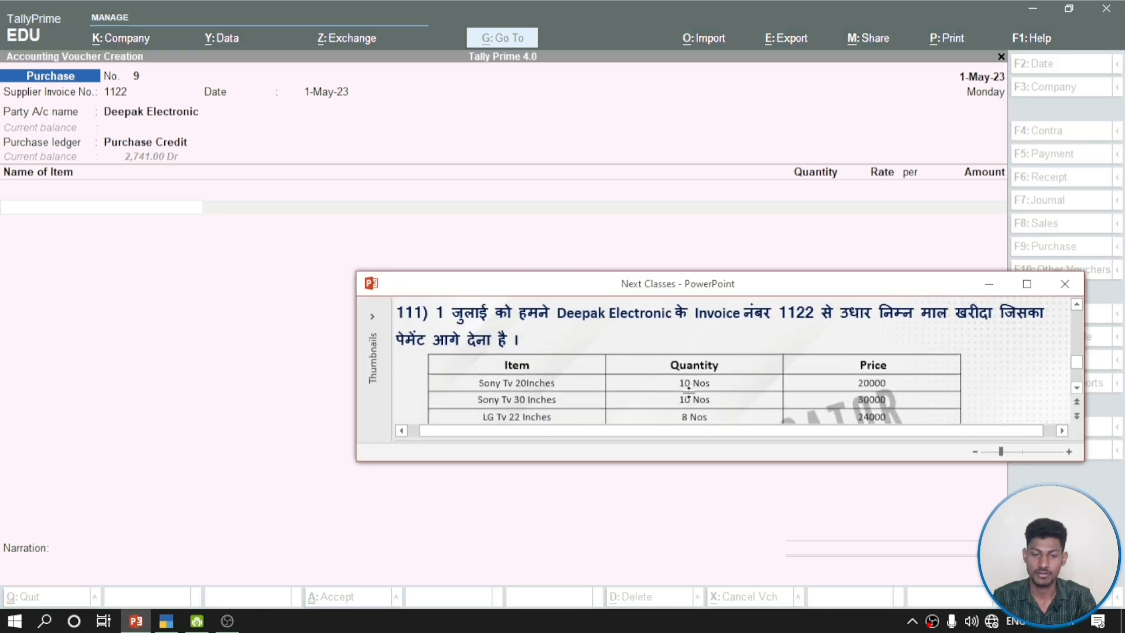
scroll(690, 390, down, 2)
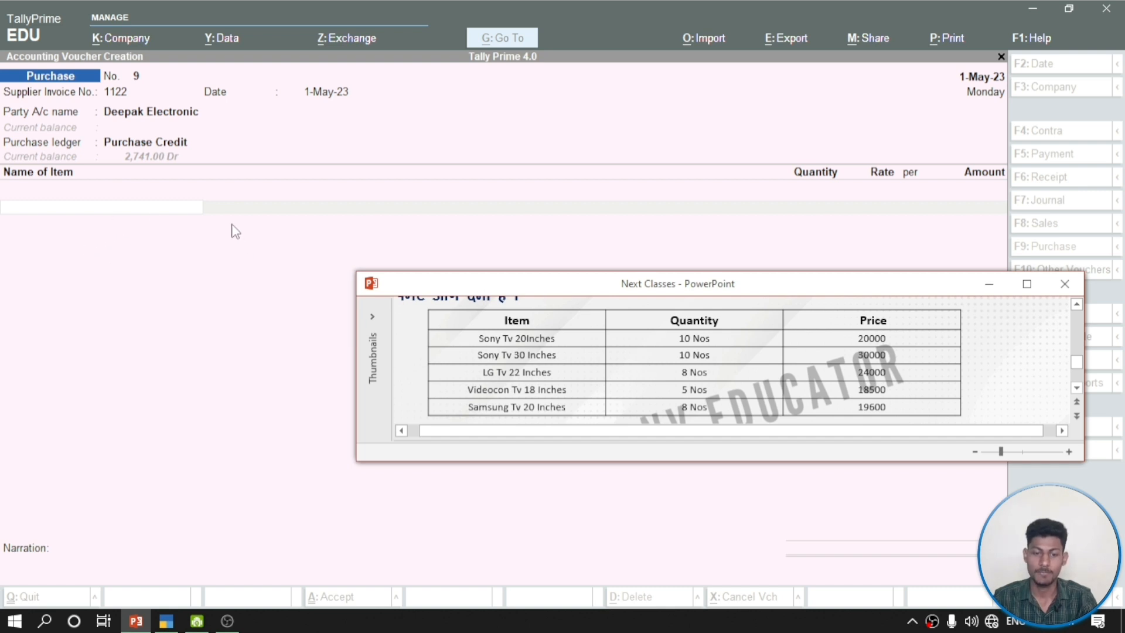
click(152, 215)
text(Son)
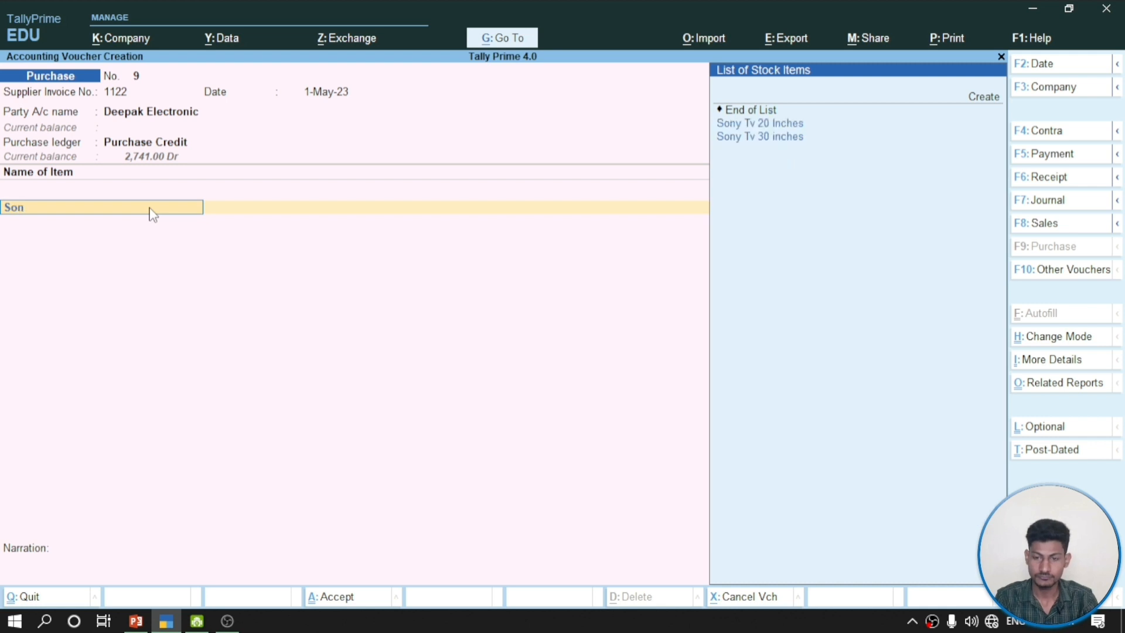
key(Return)
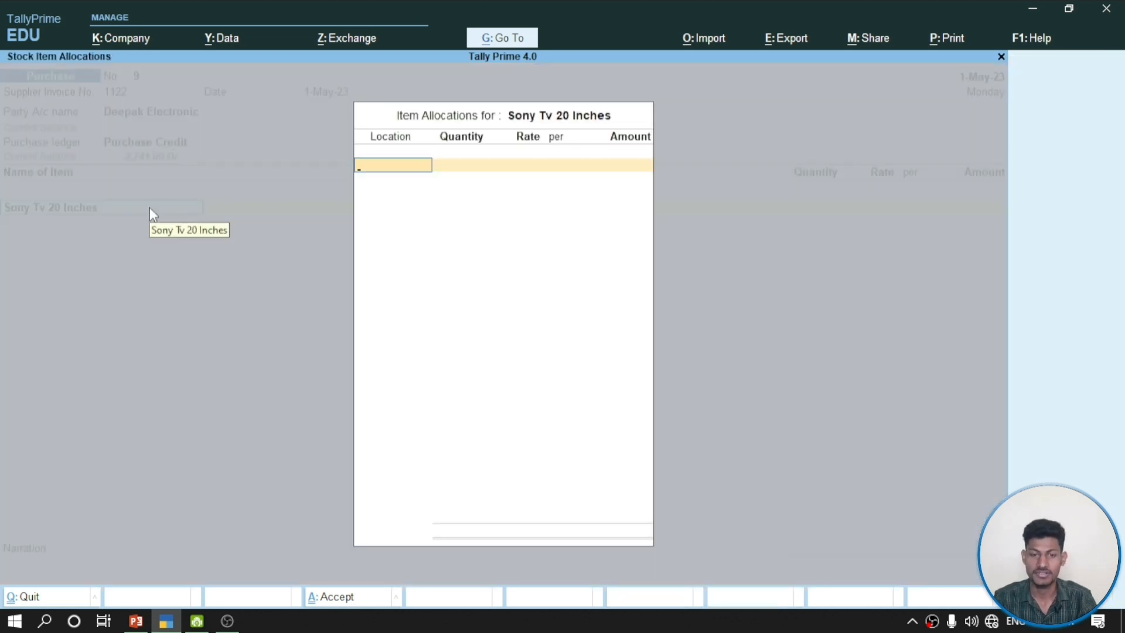
Open the Sony Tv 20 Inches stock item to inspect its group and unit, and quit the alteration without saving
key(Escape)
key(Return)
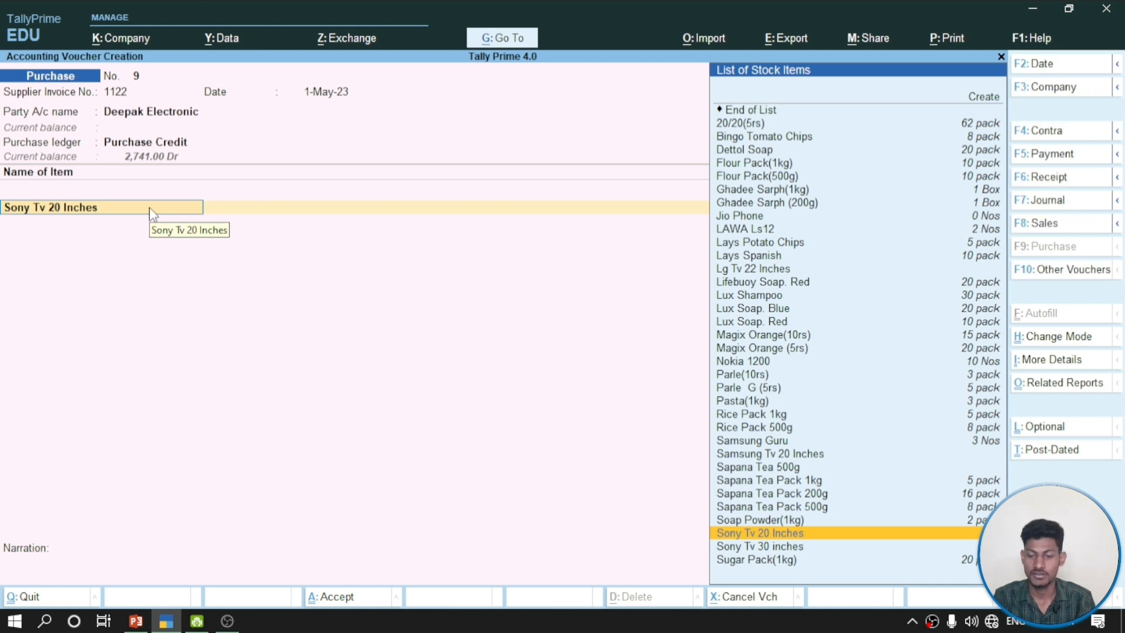
key(ctrl+Return)
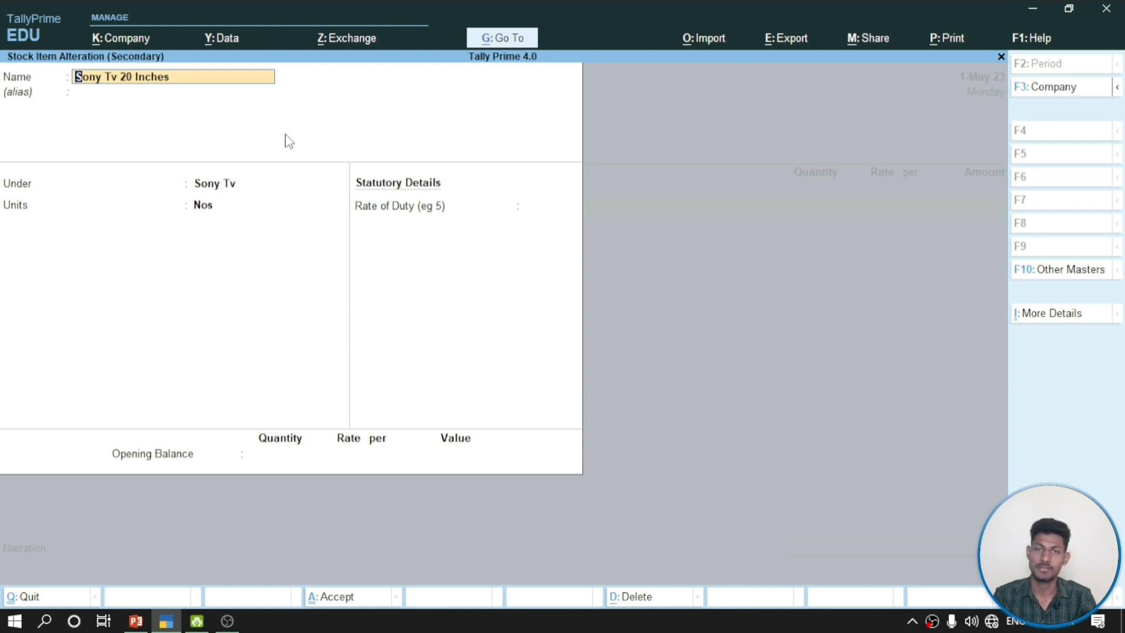
key(BackSpace)
key(Escape)
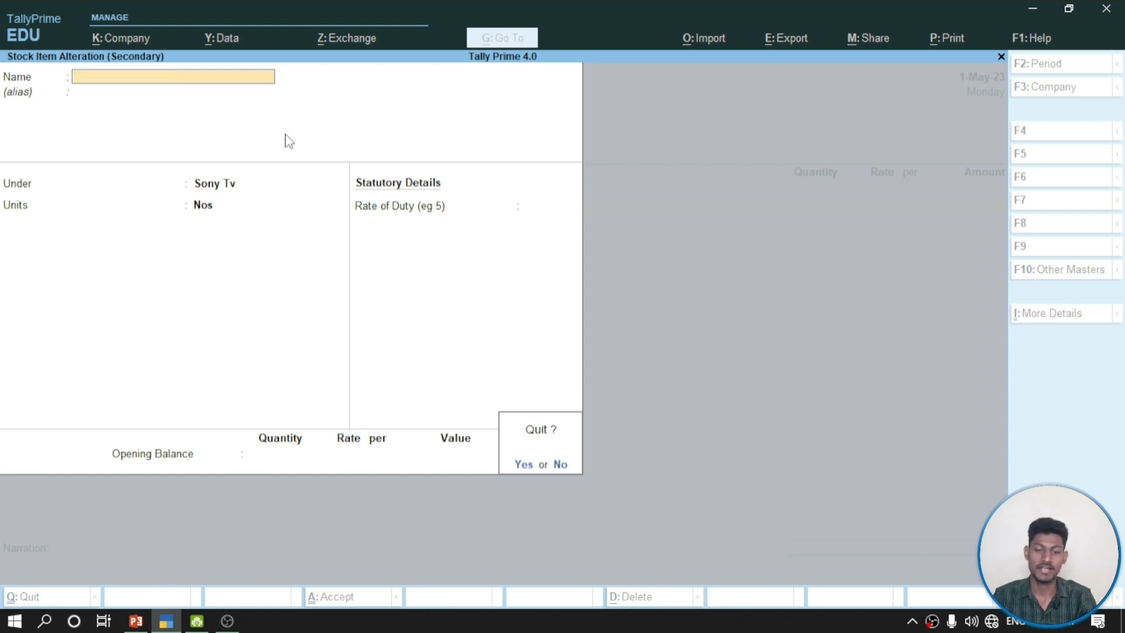
key(y)
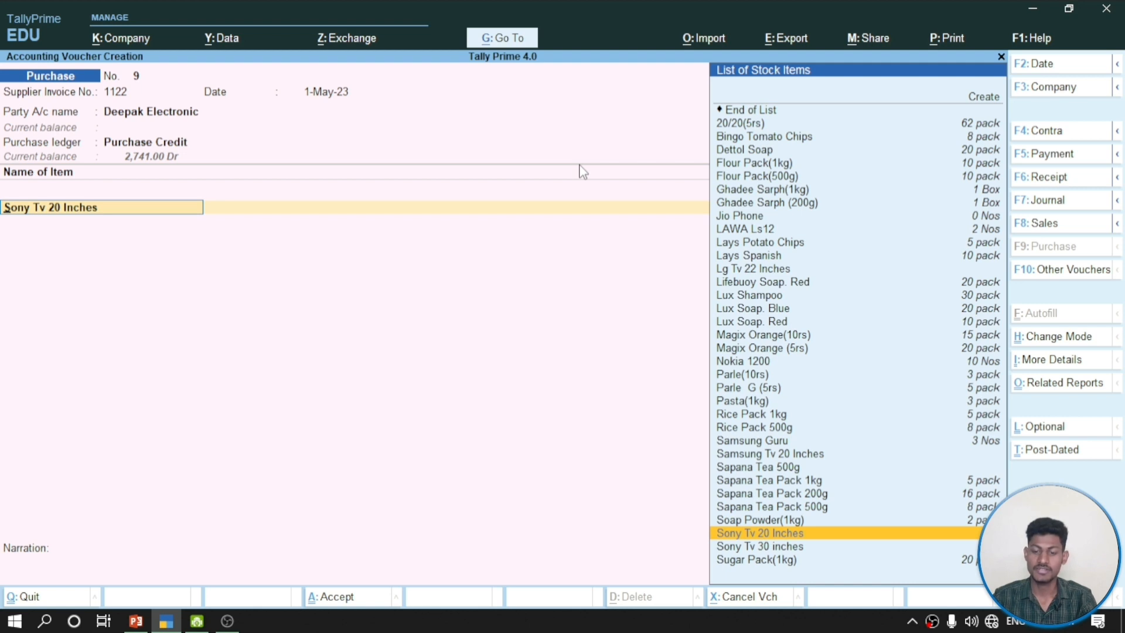
Allocate Sony Tv 20 Inches to Main Location and check its quantity and price in the PowerPoint table
key(Return)
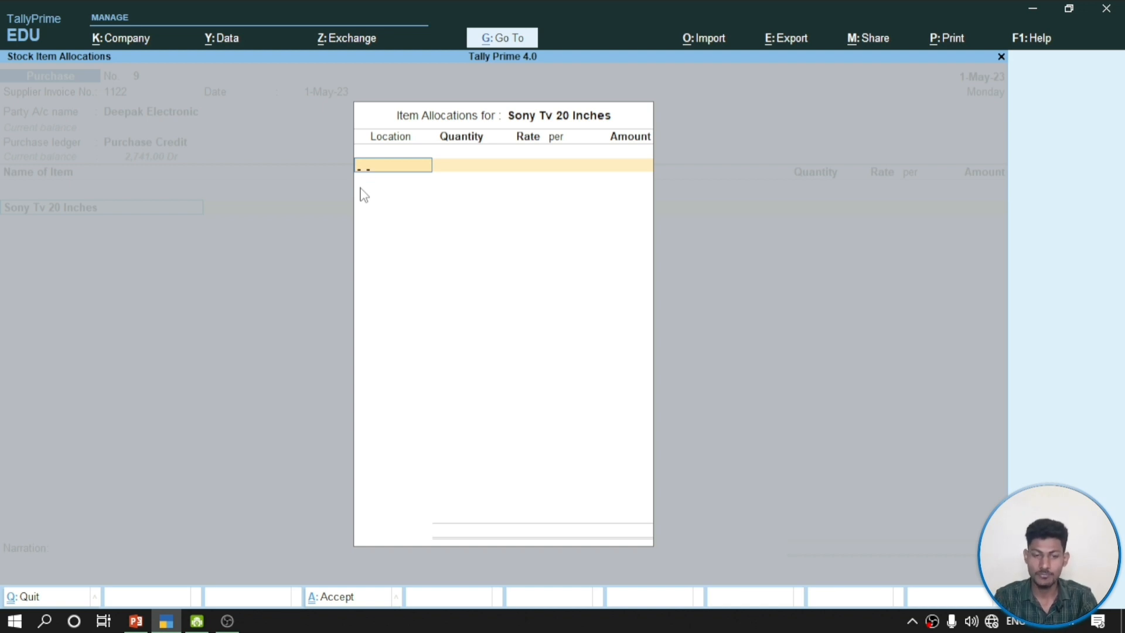
text(M)
key(Return)
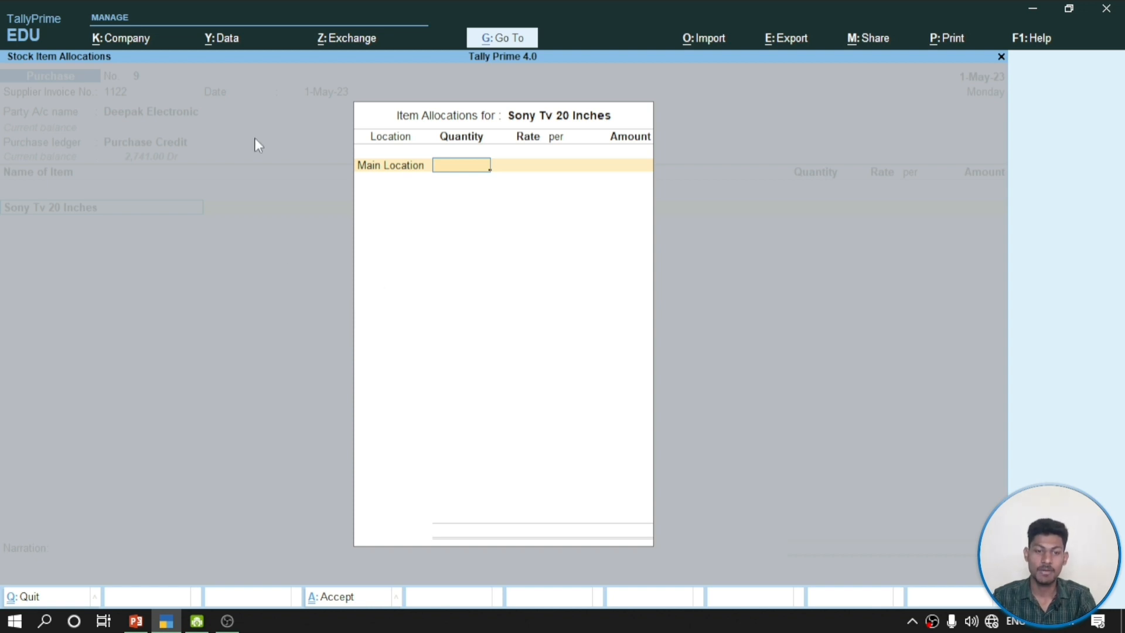
mouse_move(135, 625)
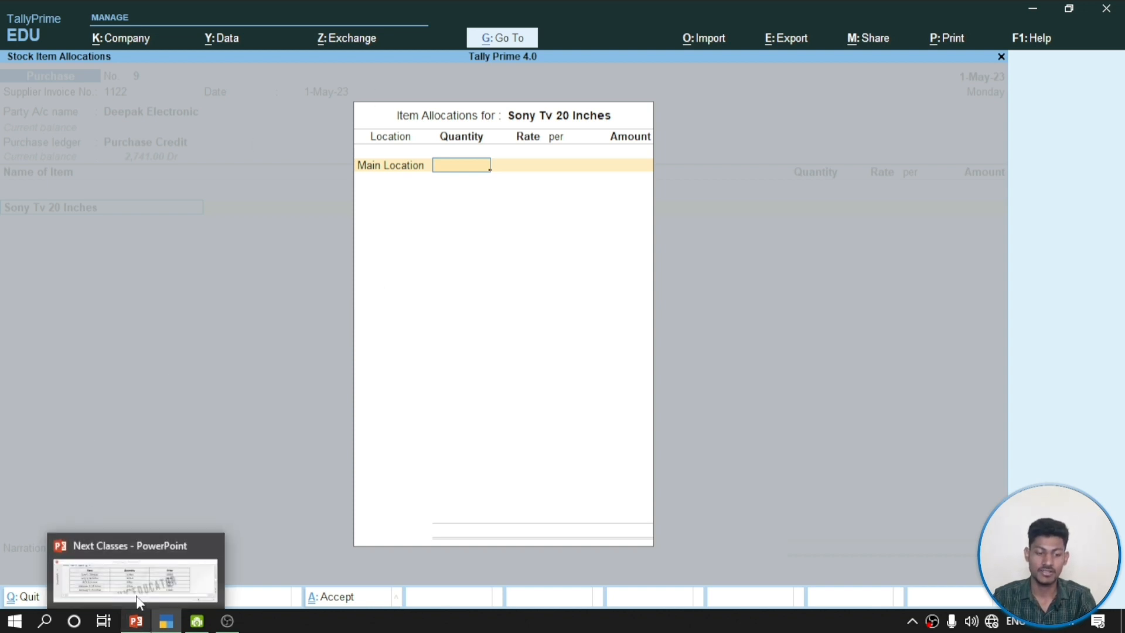
click(140, 601)
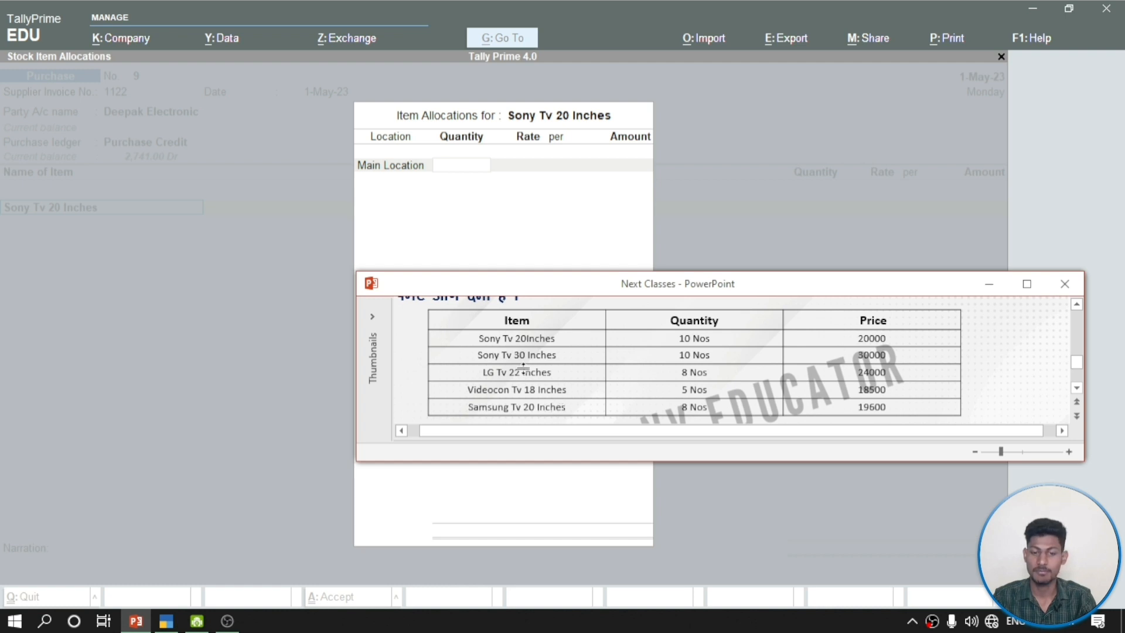
click(479, 170)
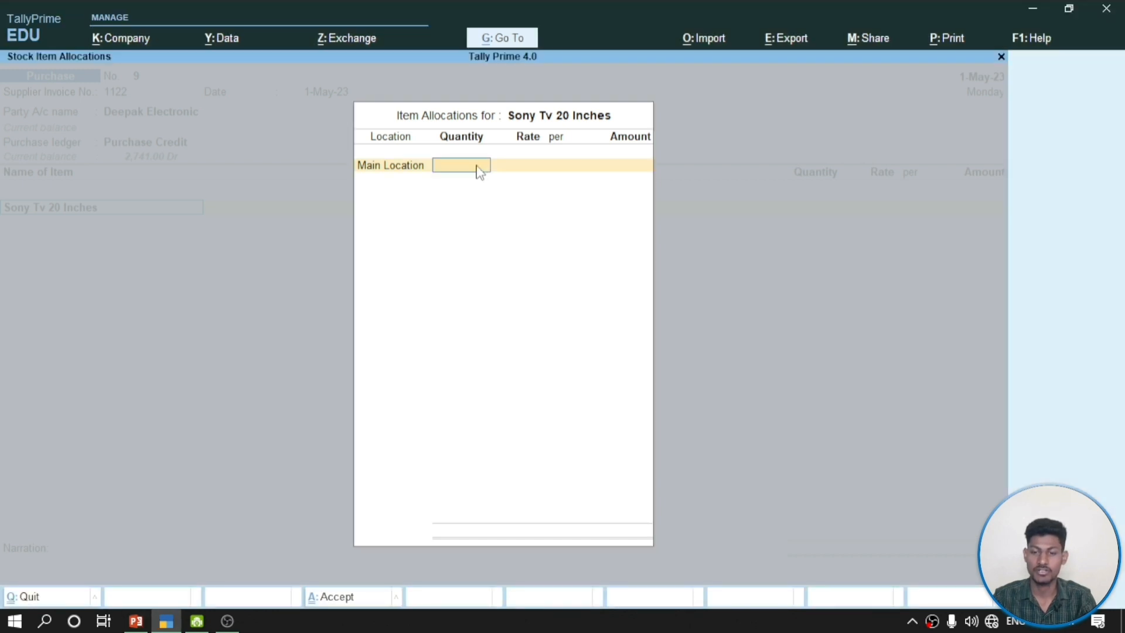
Enter 10 Nos at a rate of 20,000 for Sony Tv 20 Inches and complete its item allocation
text(10)
key(Return)
text(2)
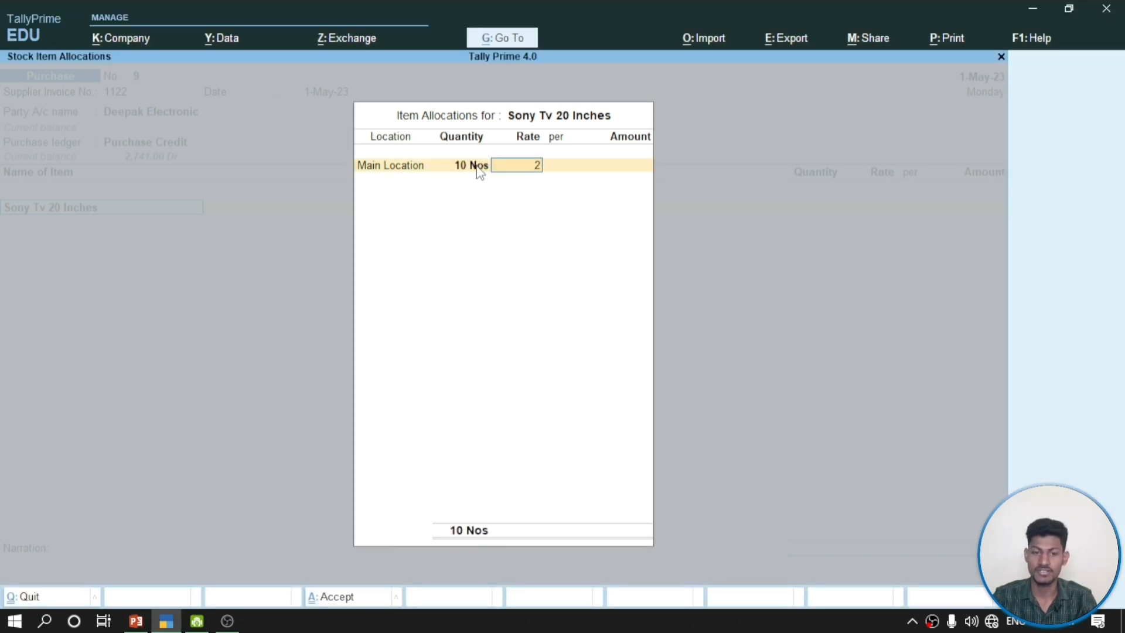
text(0,000)
key(Return)
key(Return)
key(Return)
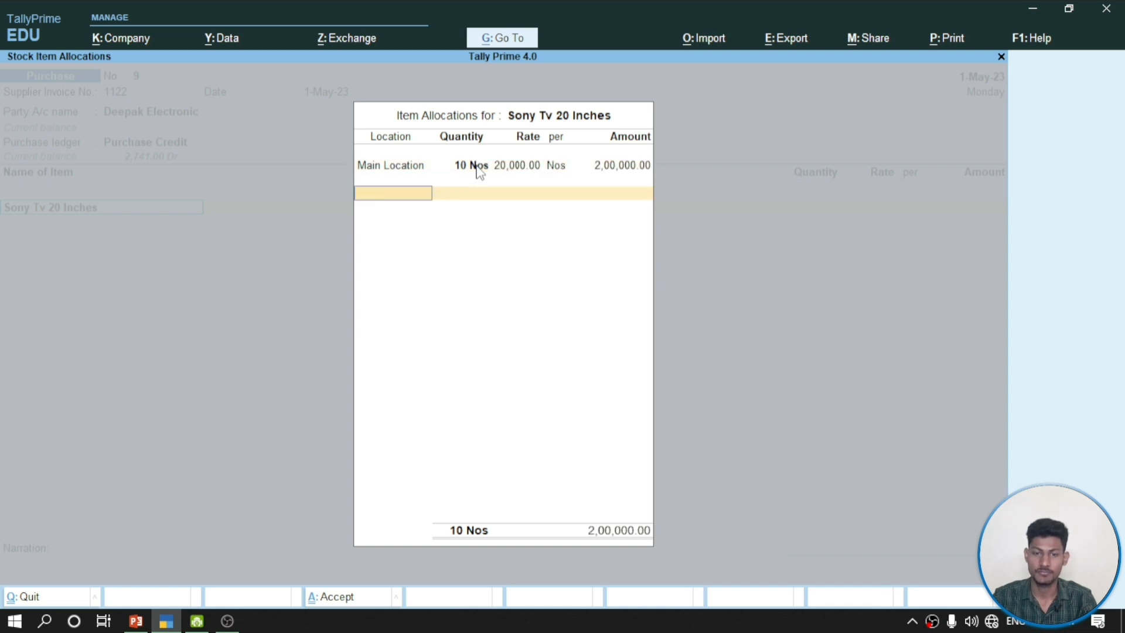
key(Return)
key(Return)
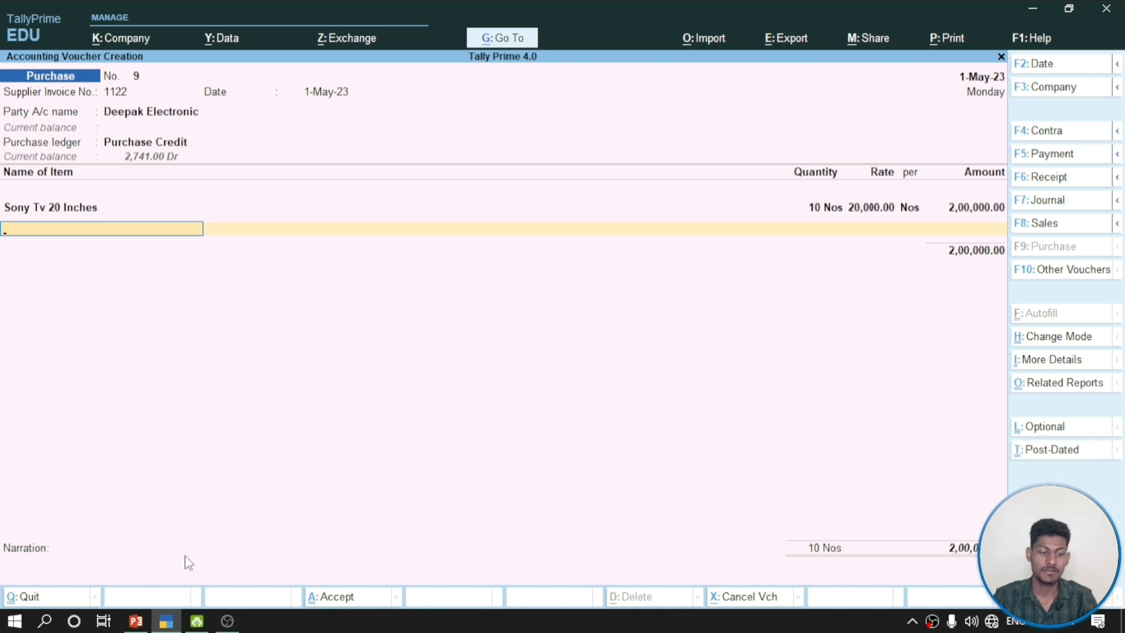
Check the second row of the PowerPoint table, add Sony Tv 30 inches to the voucher and allocate it to Main Location
click(135, 621)
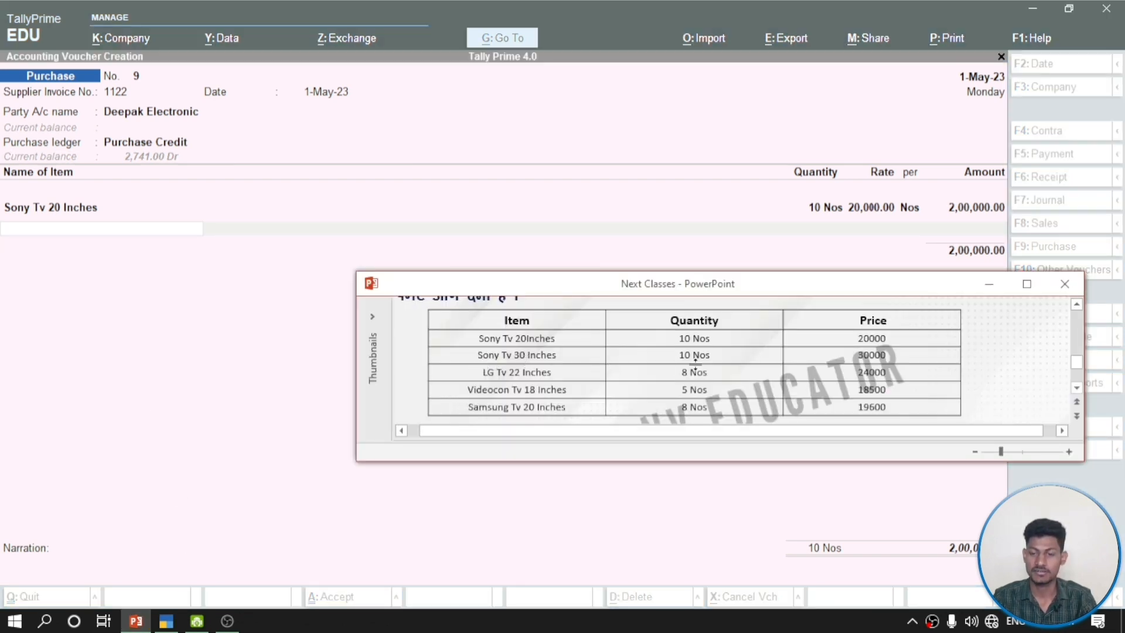
click(101, 234)
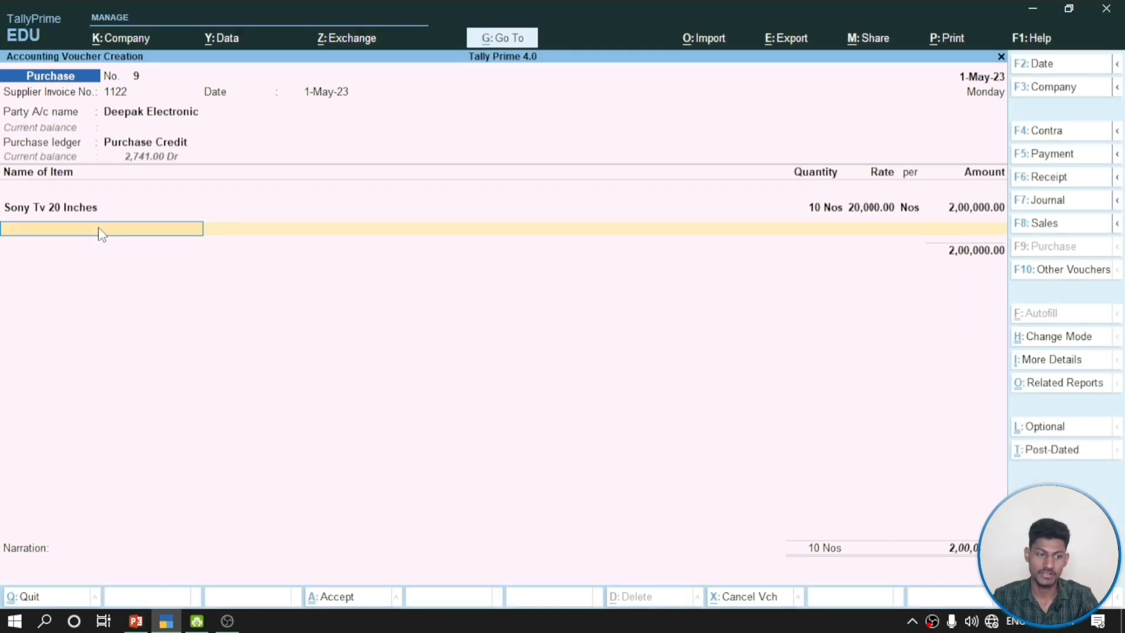
text(Son)
key(Down)
key(Down)
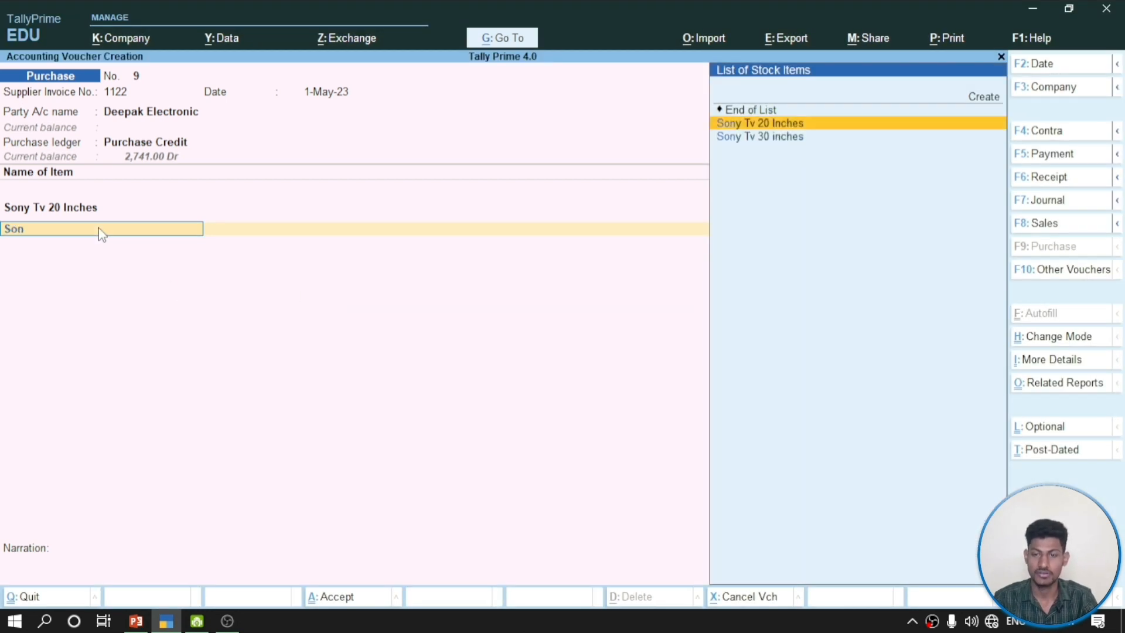
key(Return)
text(M)
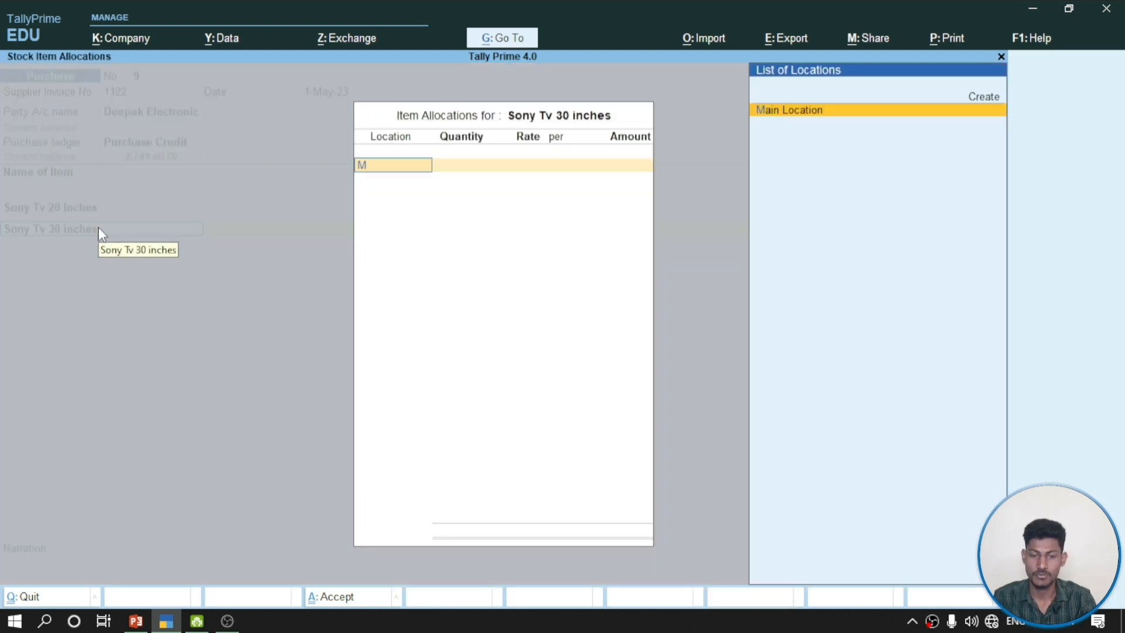
key(Return)
Enter 10 Nos at a rate of 30,000 for Sony Tv 30 inches and complete its item allocation
text(10)
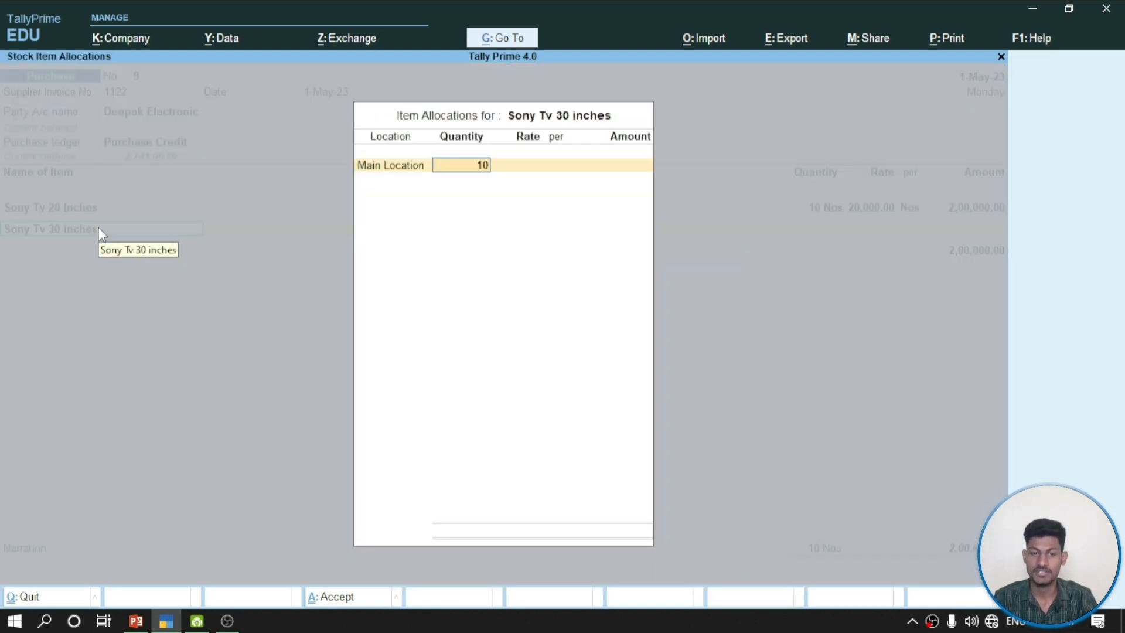
key(Return)
text(3)
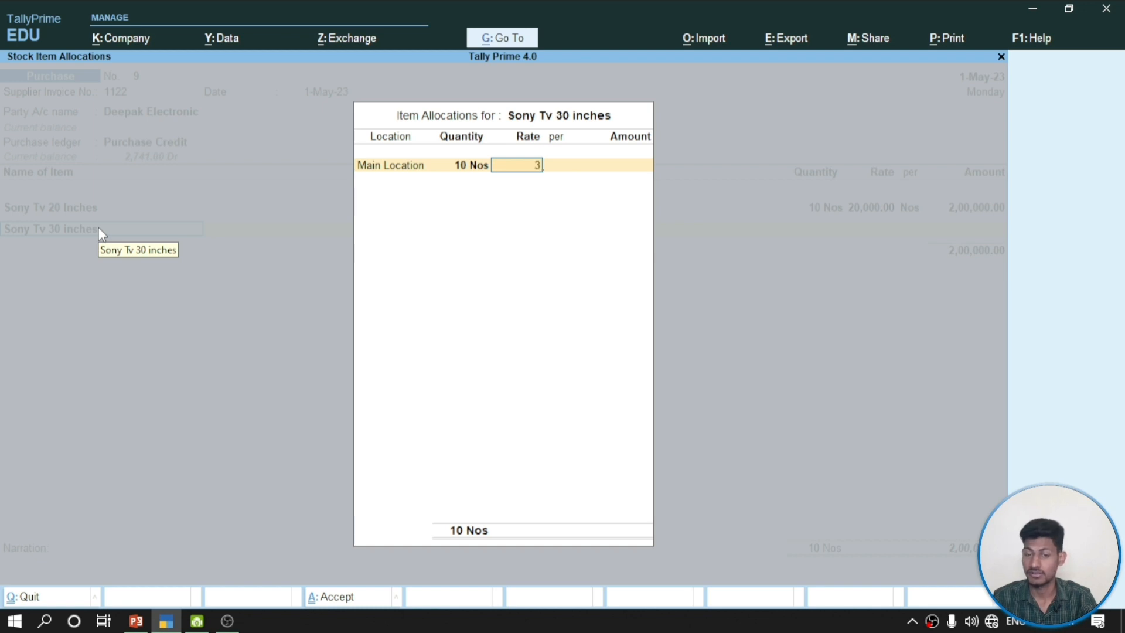
text(0,000)
key(Return)
key(Return)
key(Return)
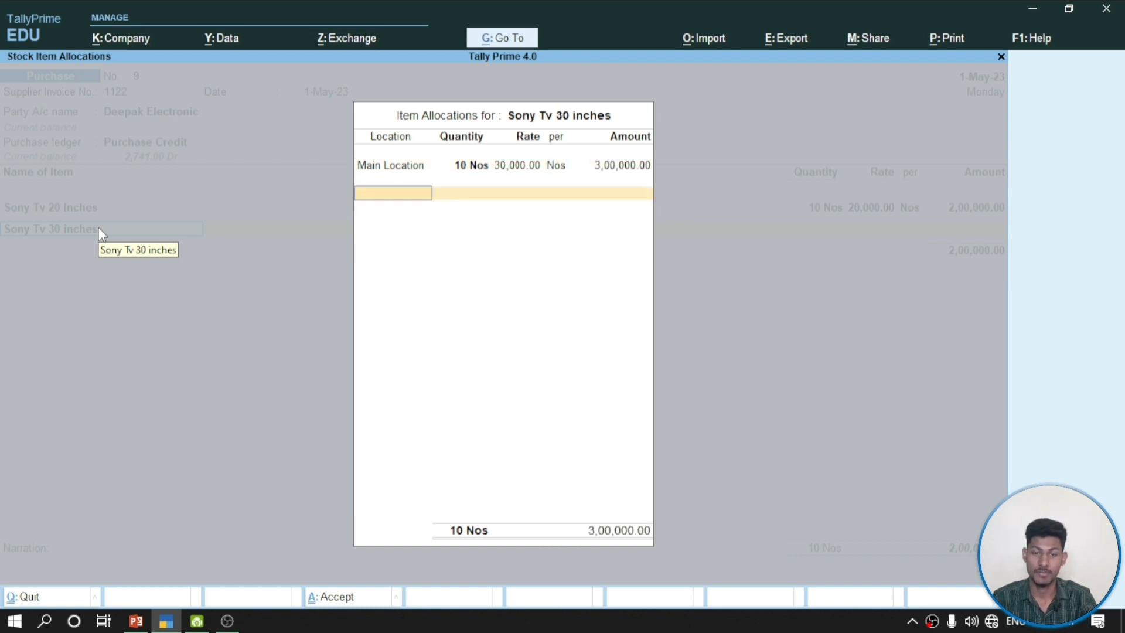
key(Return)
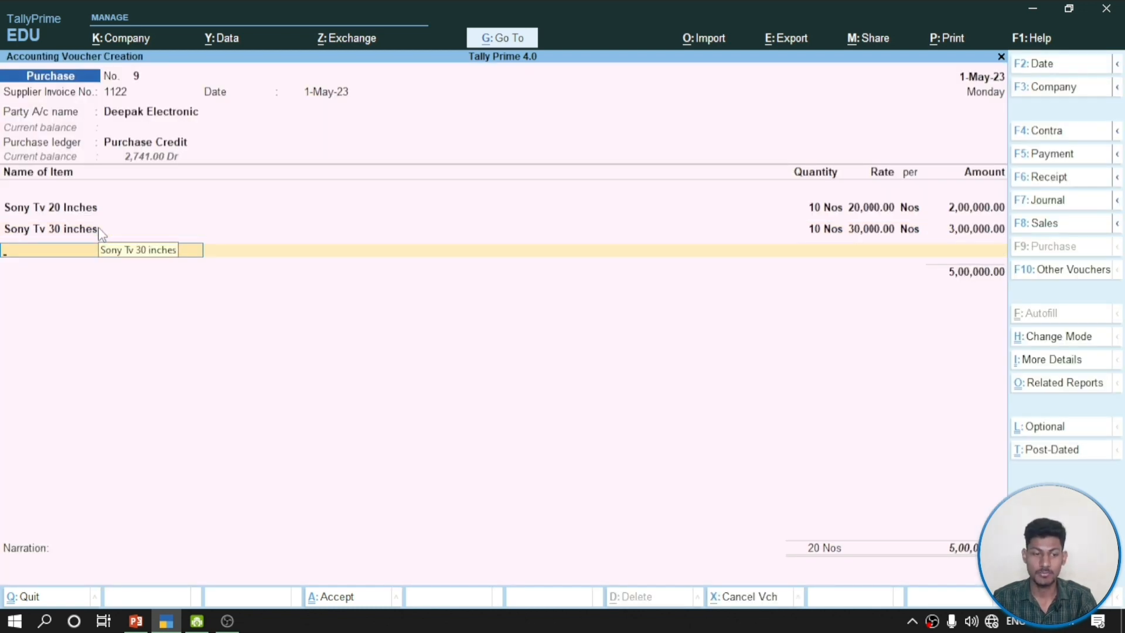
Check the third row of the PowerPoint table and add Lg Tv 22 Inches to the purchase voucher in TallyPrime
key(Return)
key(BackSpace)
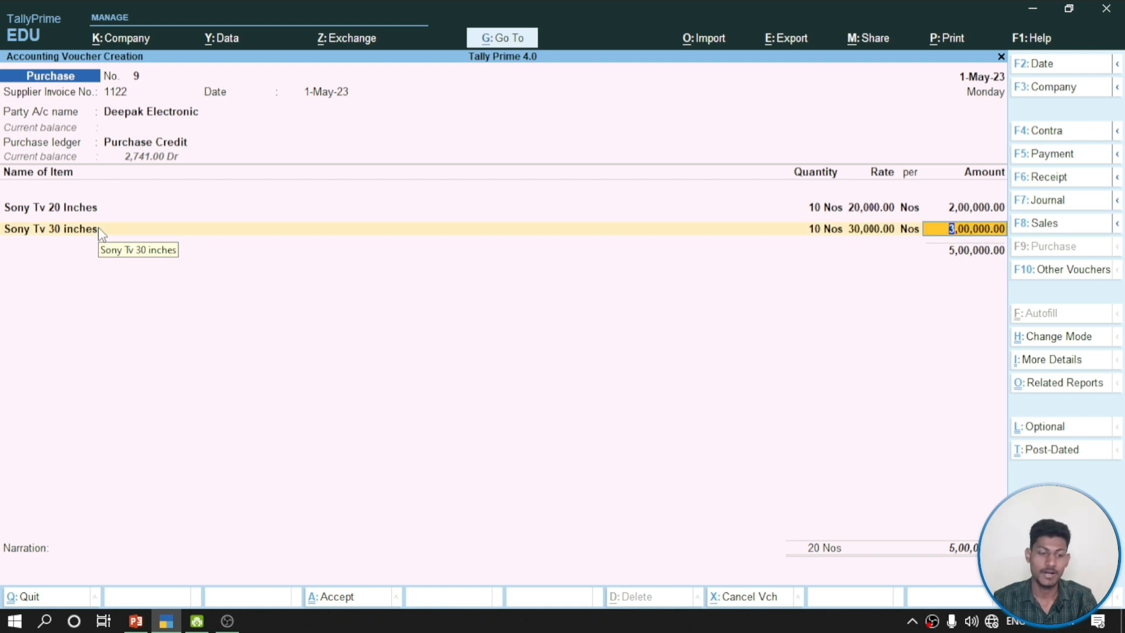
key(Return)
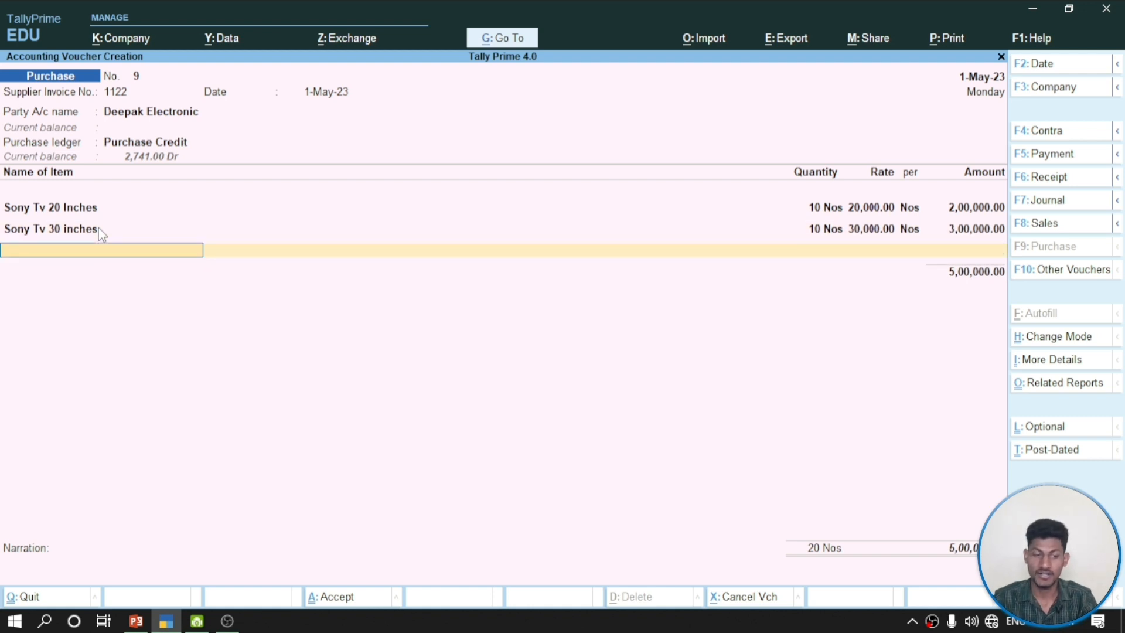
click(136, 621)
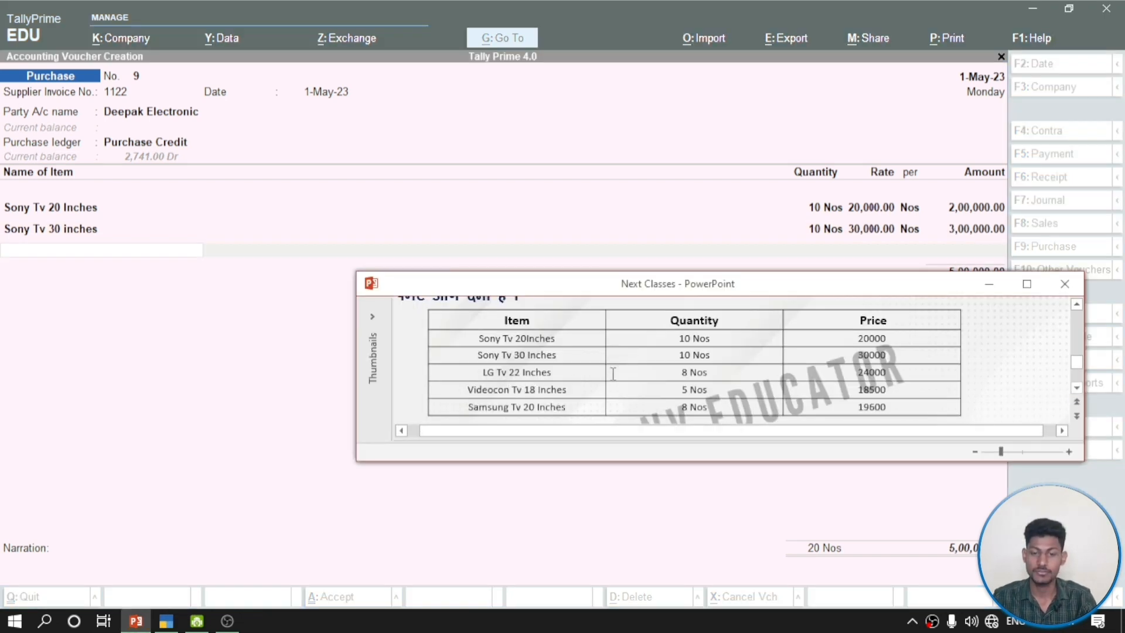
click(101, 257)
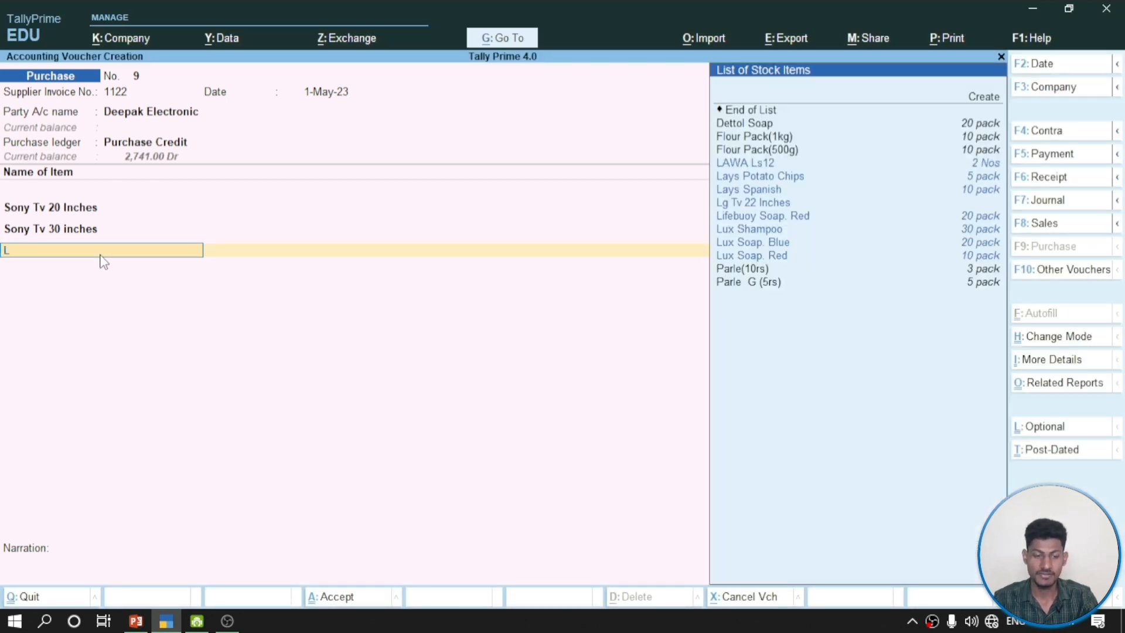
text(lg)
key(Return)
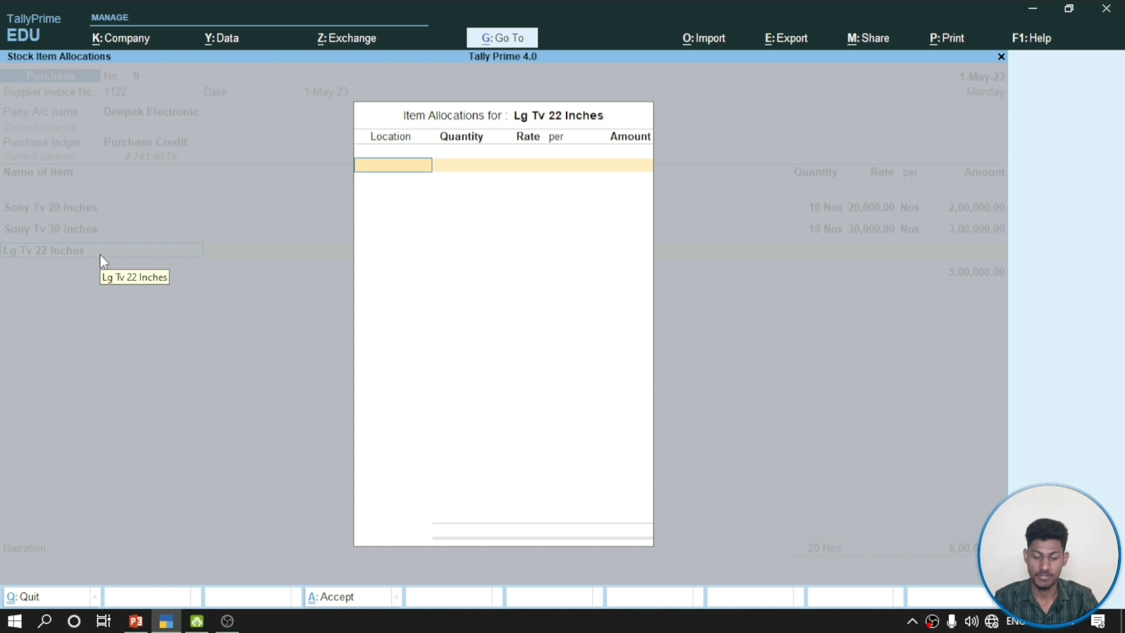
Allocate 8 Nos of Lg Tv 22 Inches to Main Location at a rate of 24,000 and complete the item line
key(Return)
text(8)
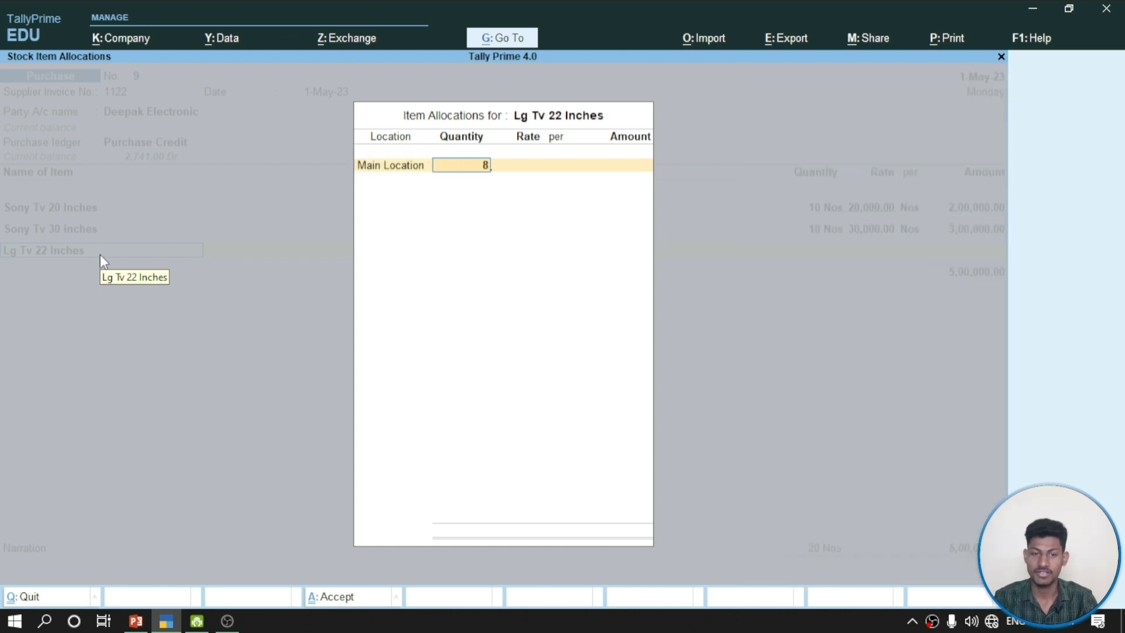
key(Return)
text(24000)
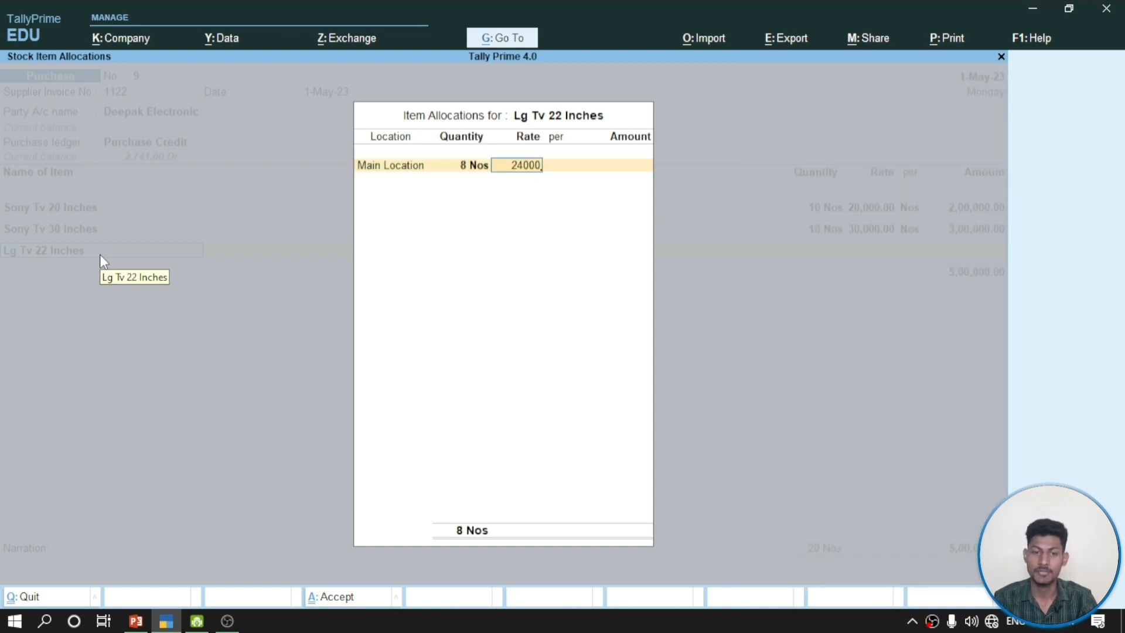
key(Return)
key(Return)
key(Return)
key(Return)
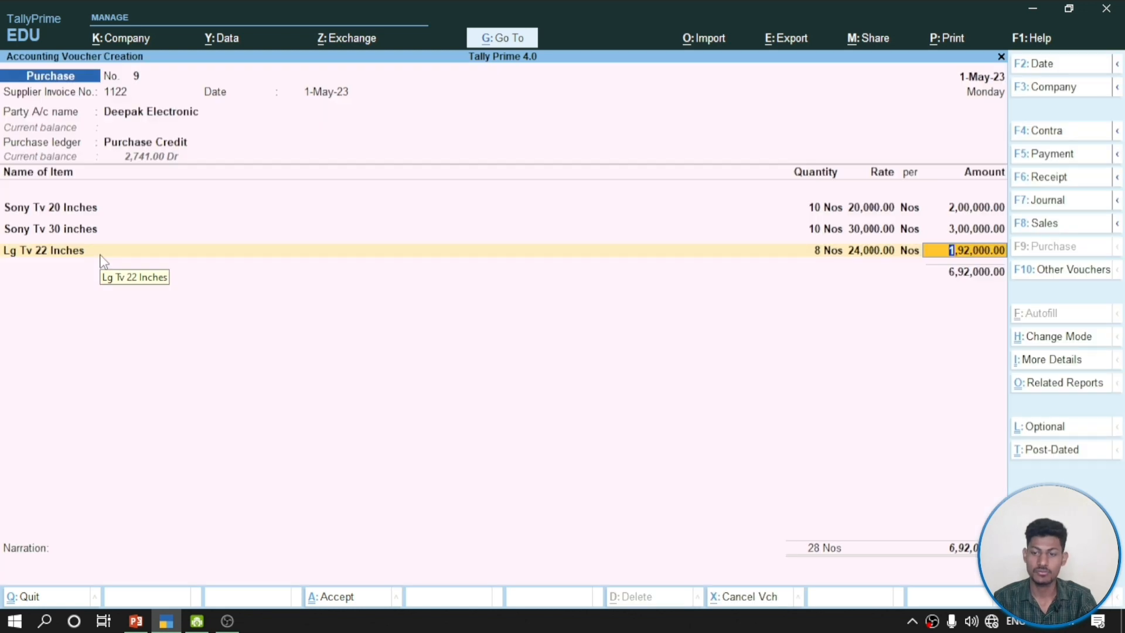
key(Return)
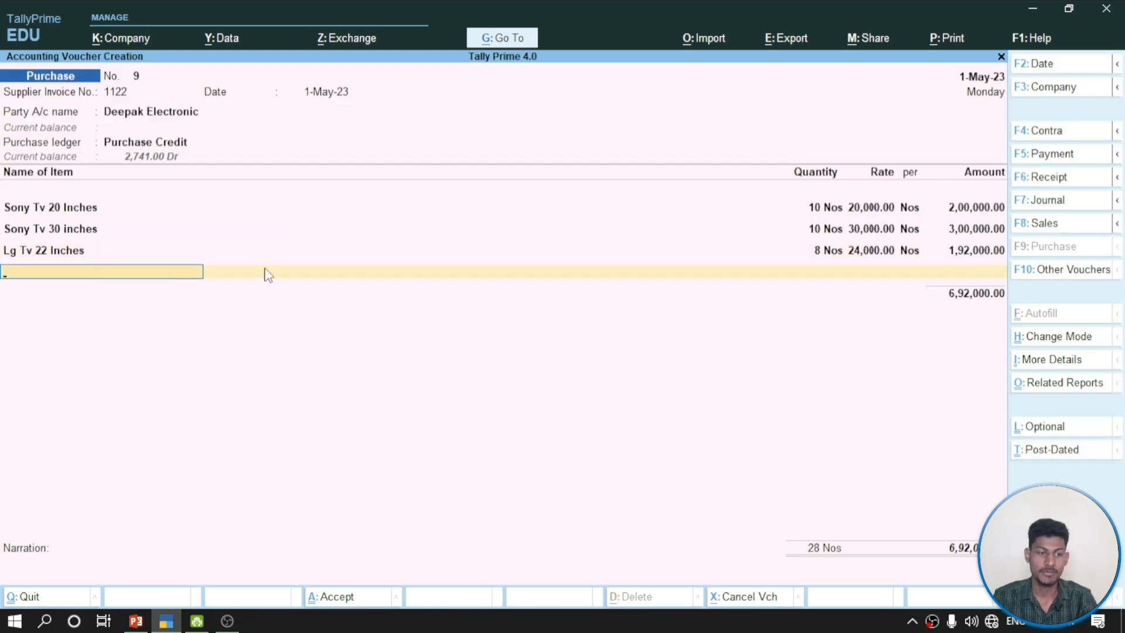
Check the fourth row of the PowerPoint table, add Videocone Tv 18 inches to the voucher and allocate it to Main Location
click(136, 621)
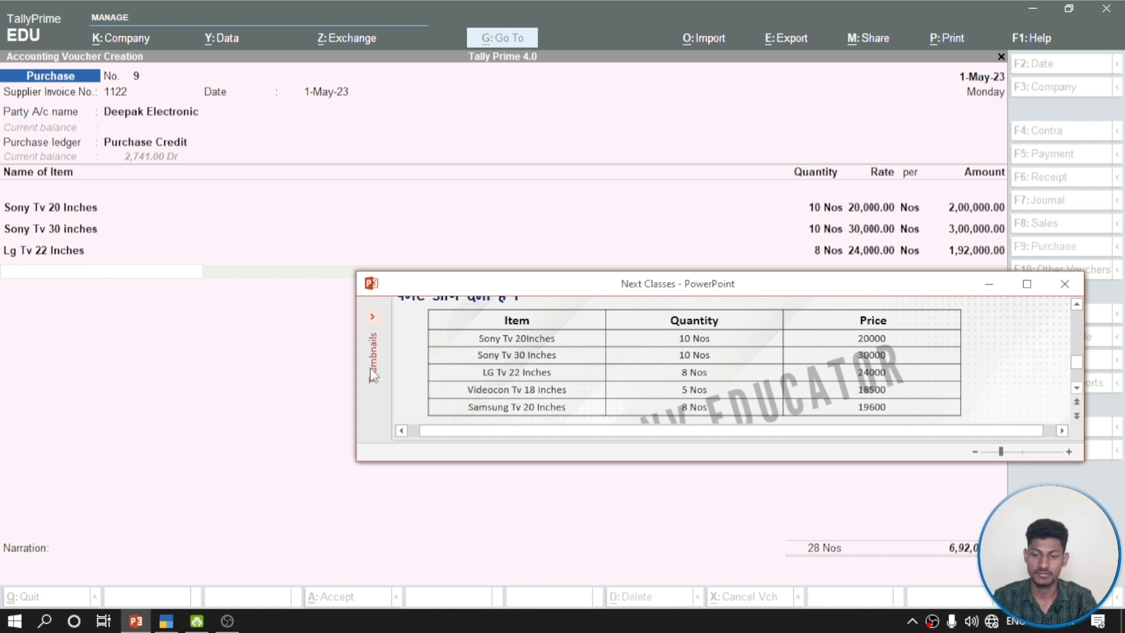
click(71, 270)
text(Vi)
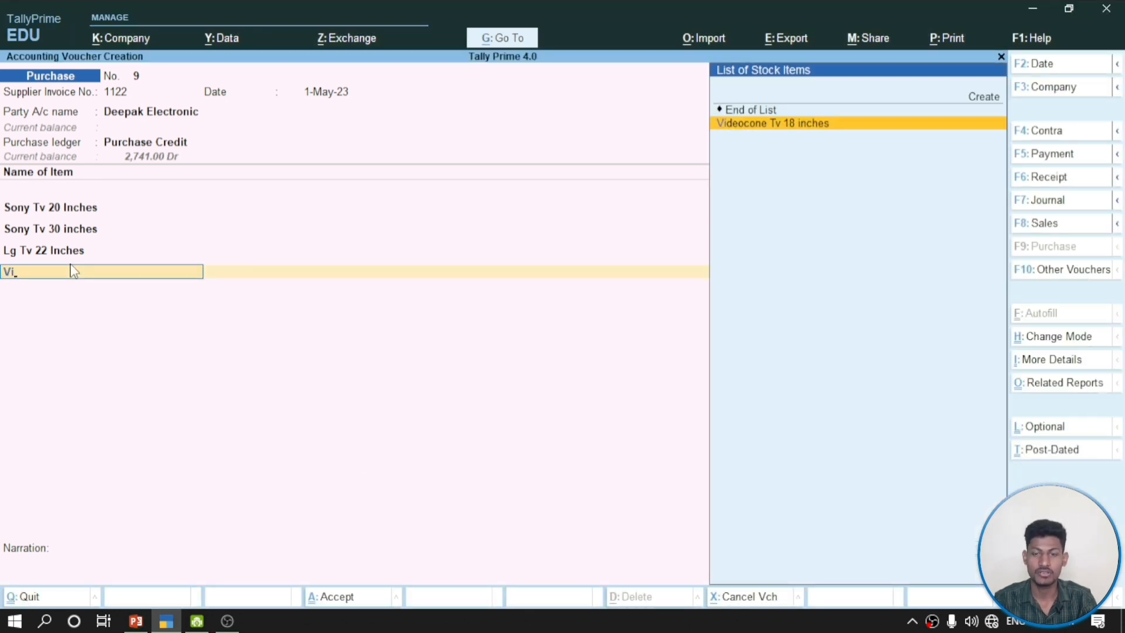
key(Return)
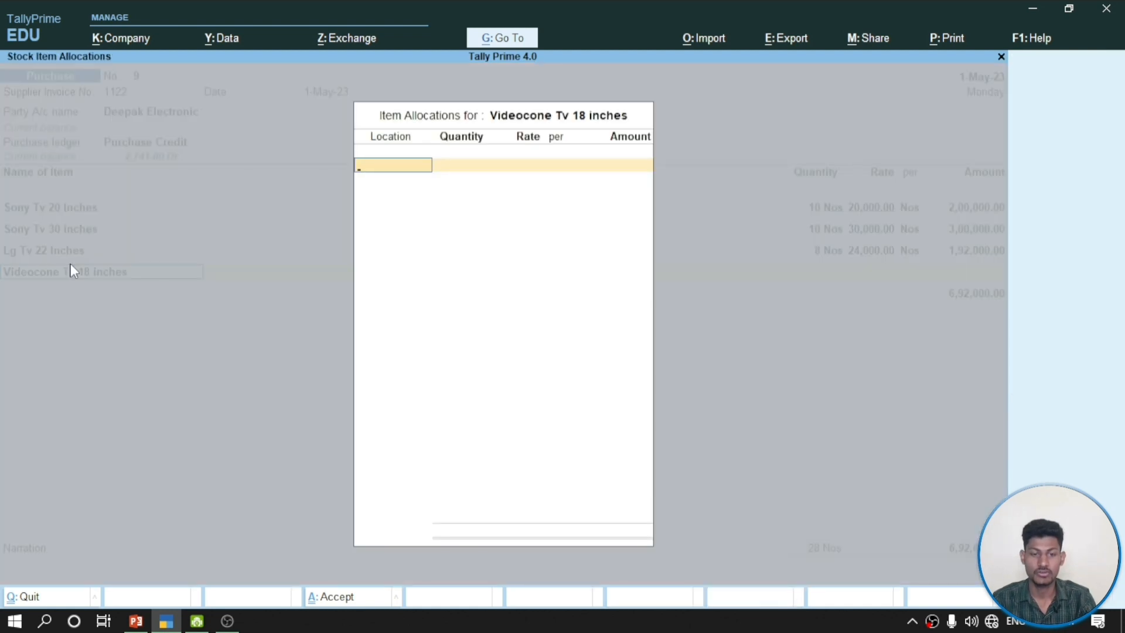
key(Return)
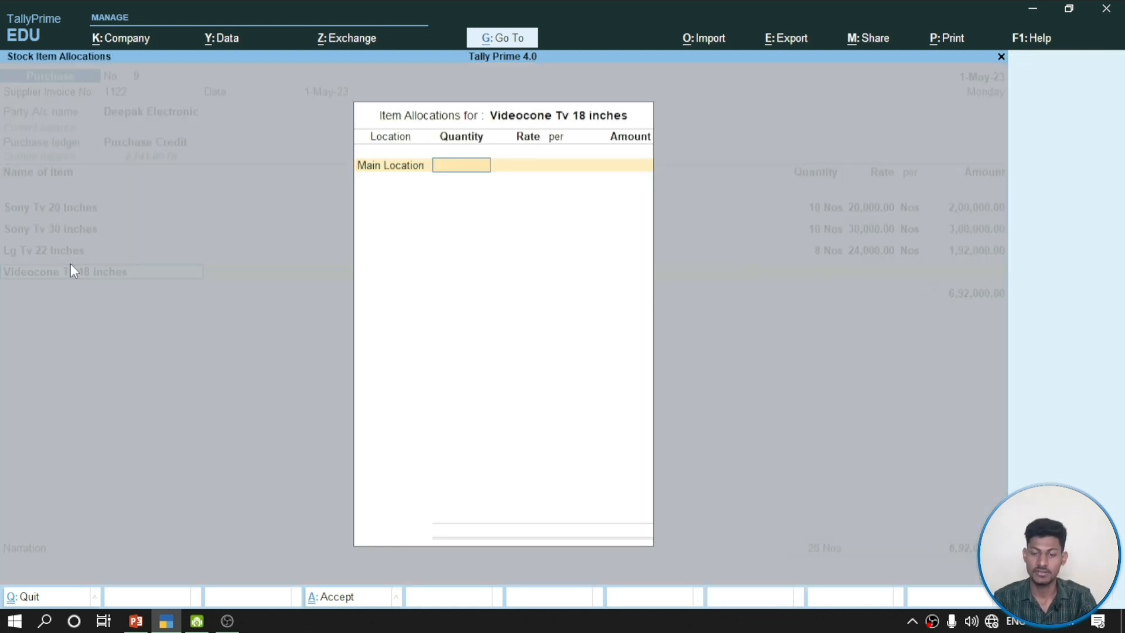
Check the PowerPoint table and enter 5 Nos at a rate of 18,500 for Videocone Tv 18 inches, completing its item allocation
click(136, 620)
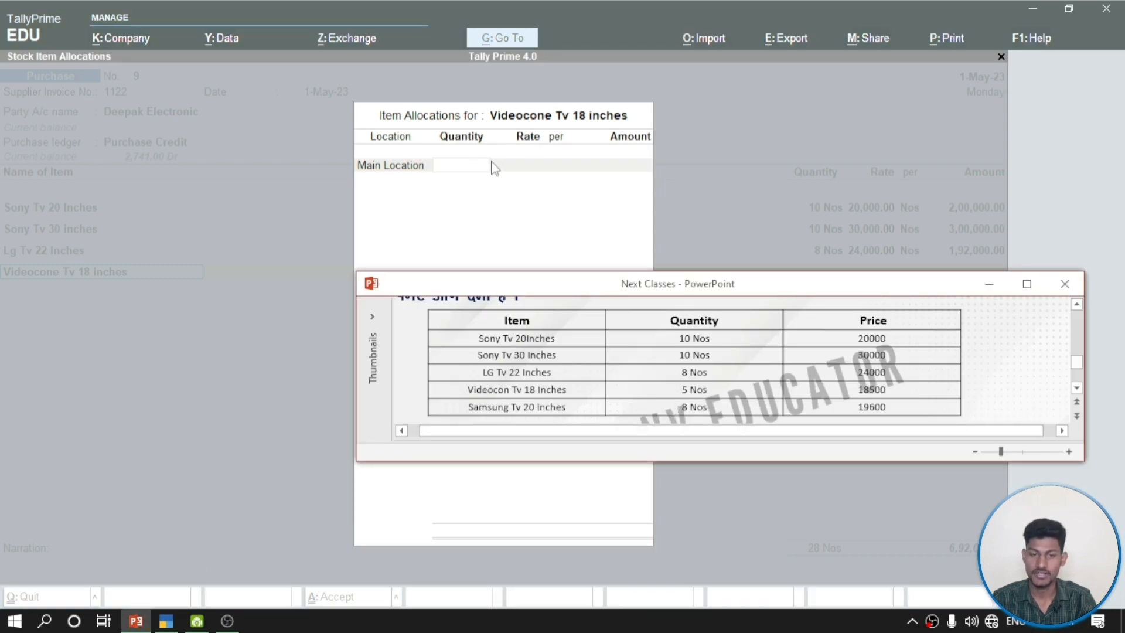
click(467, 167)
text(5)
key(Return)
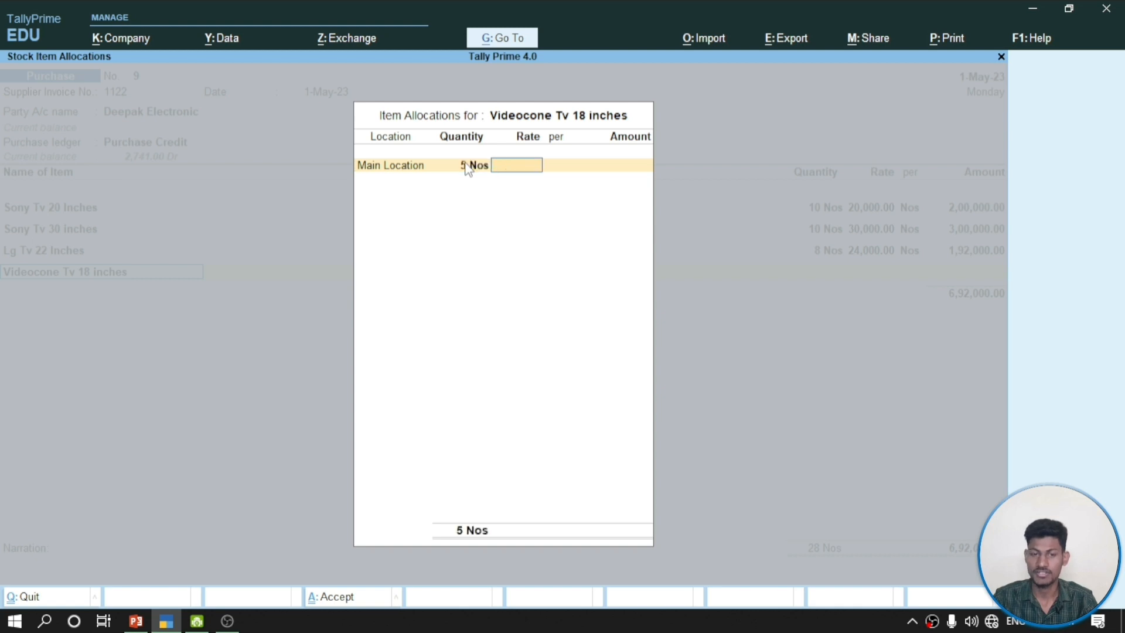
text(18,500)
key(Return)
key(Return)
key(Return)
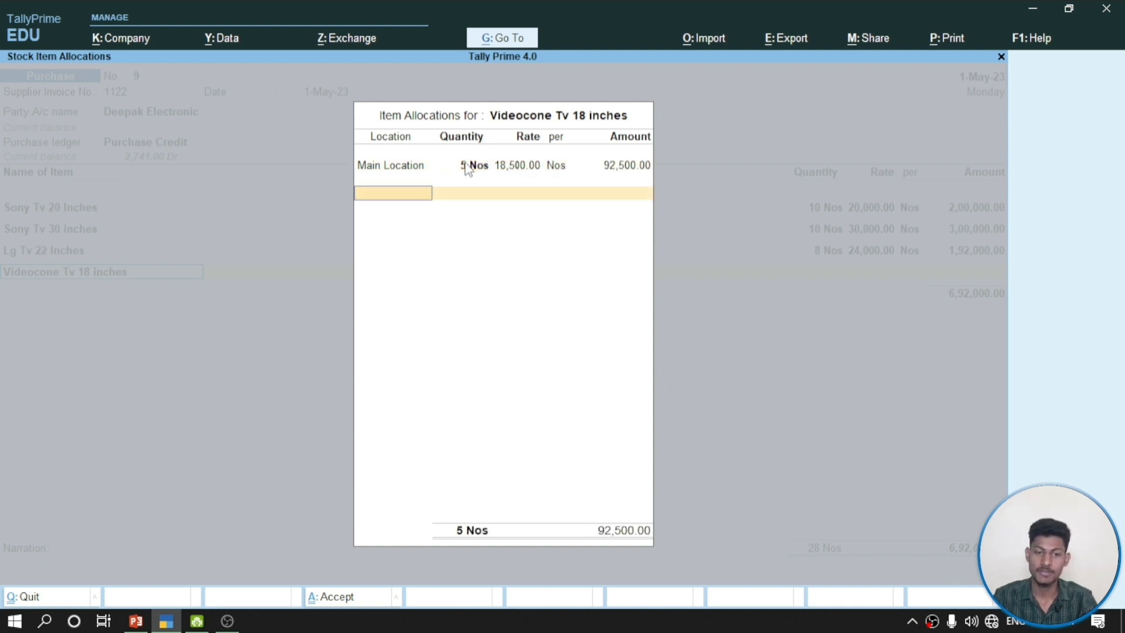
key(Return)
key(Return)
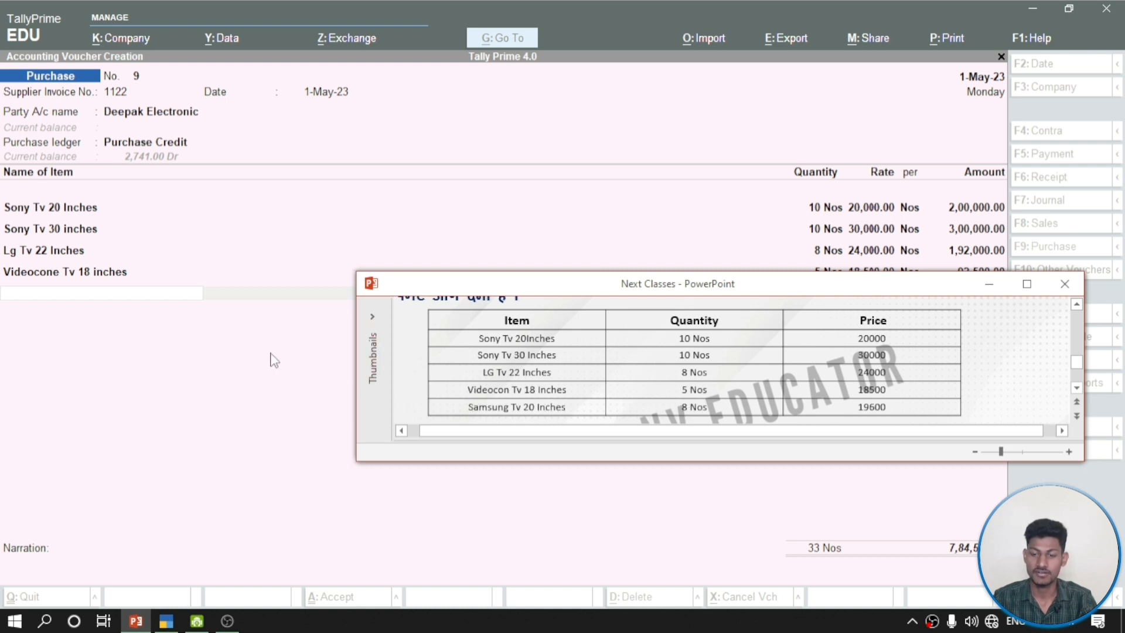
Add Samsung Tv 20 Inches to the purchase voucher and allocate it to Main Location
click(76, 291)
text(Sam)
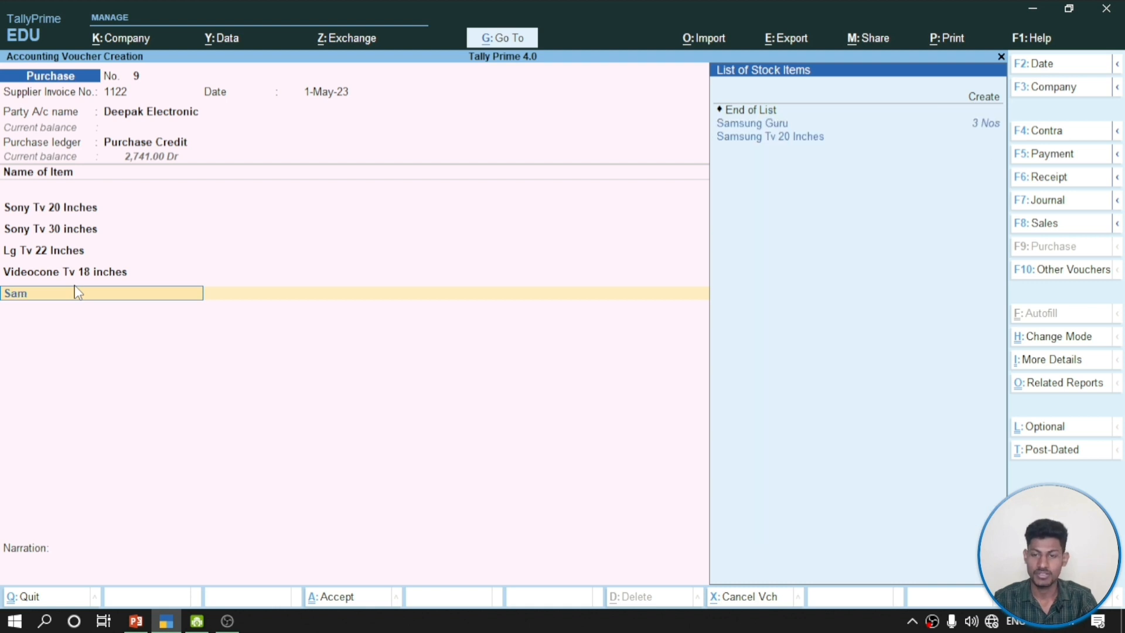
key(Down)
key(Return)
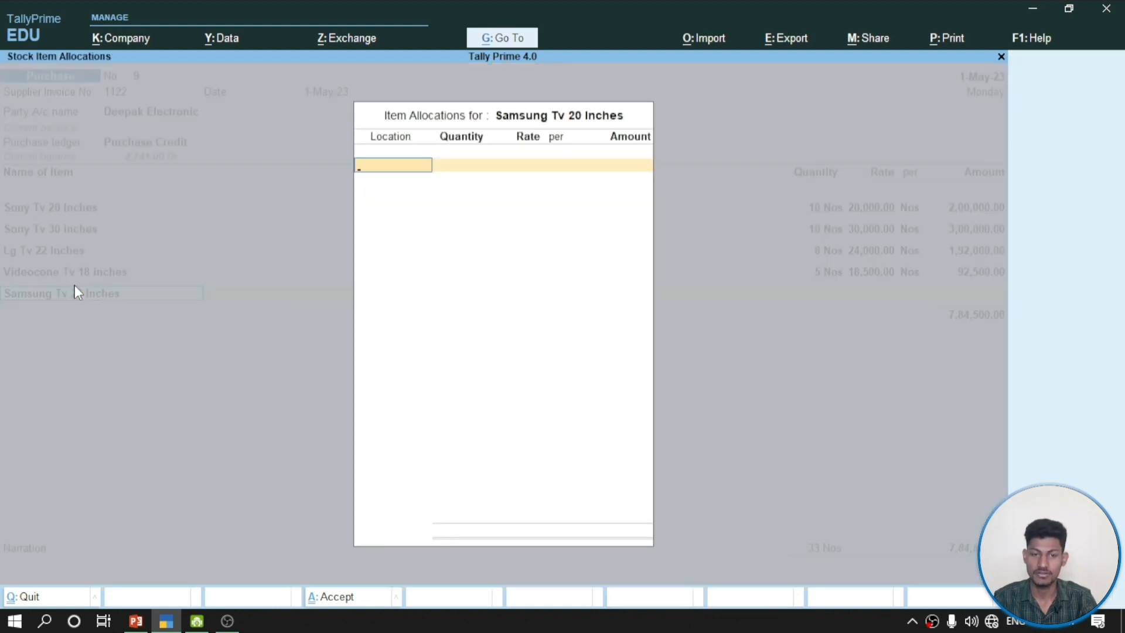
text(m)
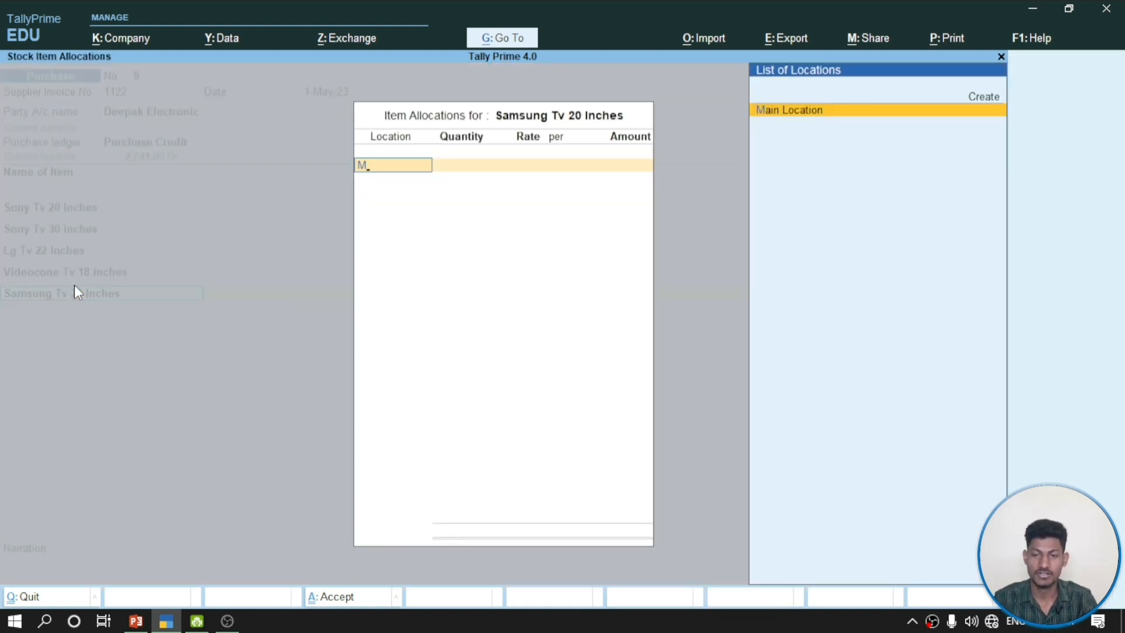
key(Return)
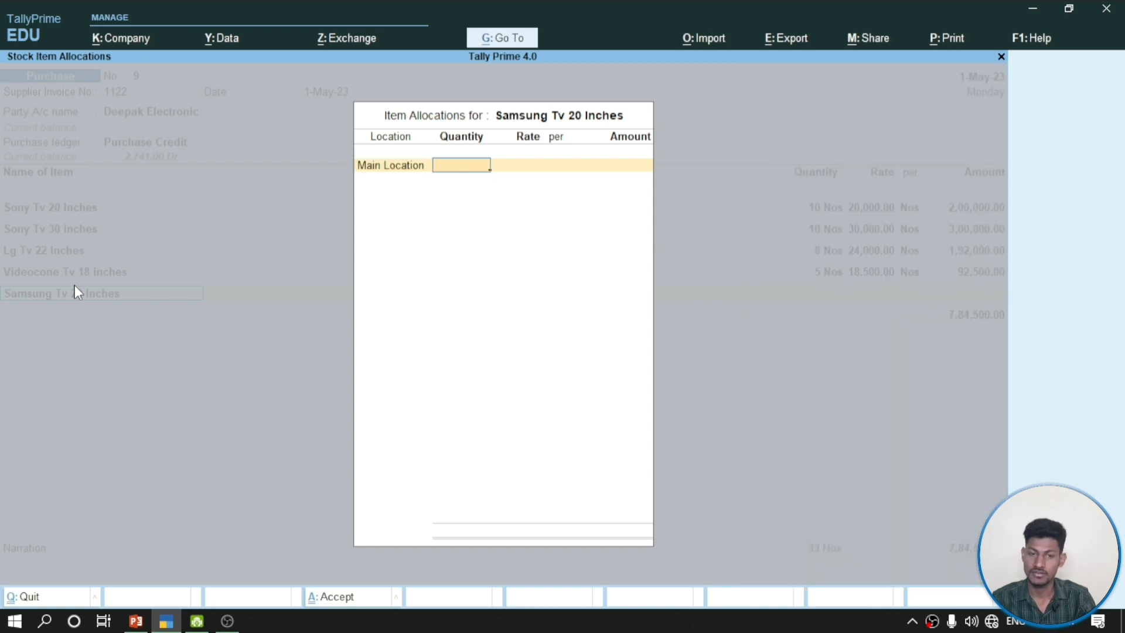
Check the last row of the PowerPoint table and enter 8 Nos at a rate of 19,600 for Samsung Tv 20 Inches, completing its allocation
click(135, 621)
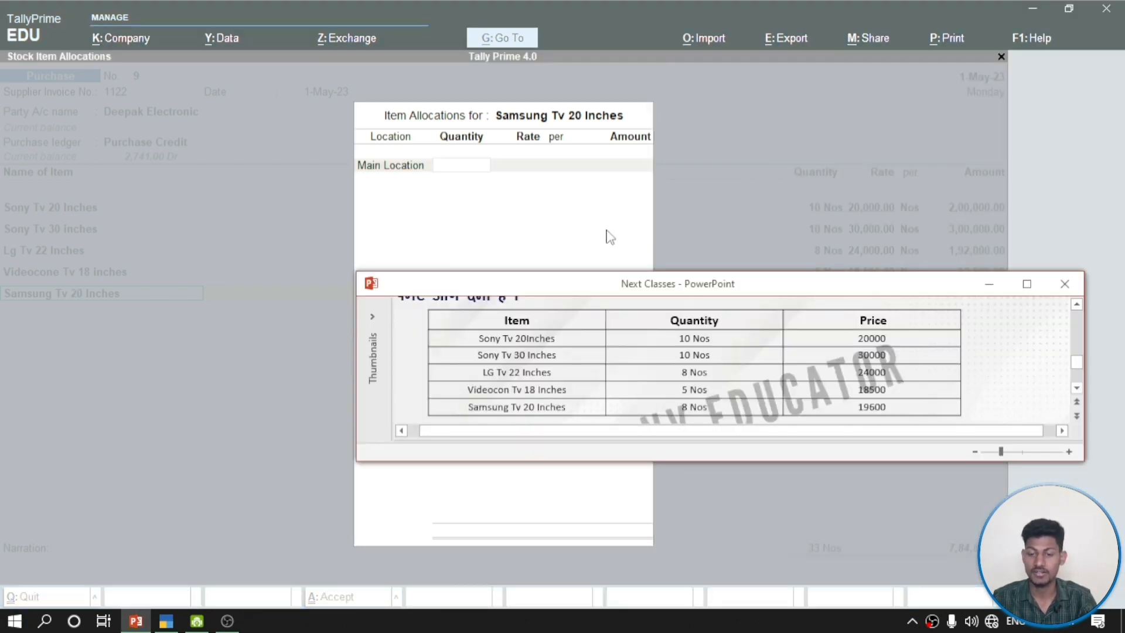
click(456, 168)
text(8)
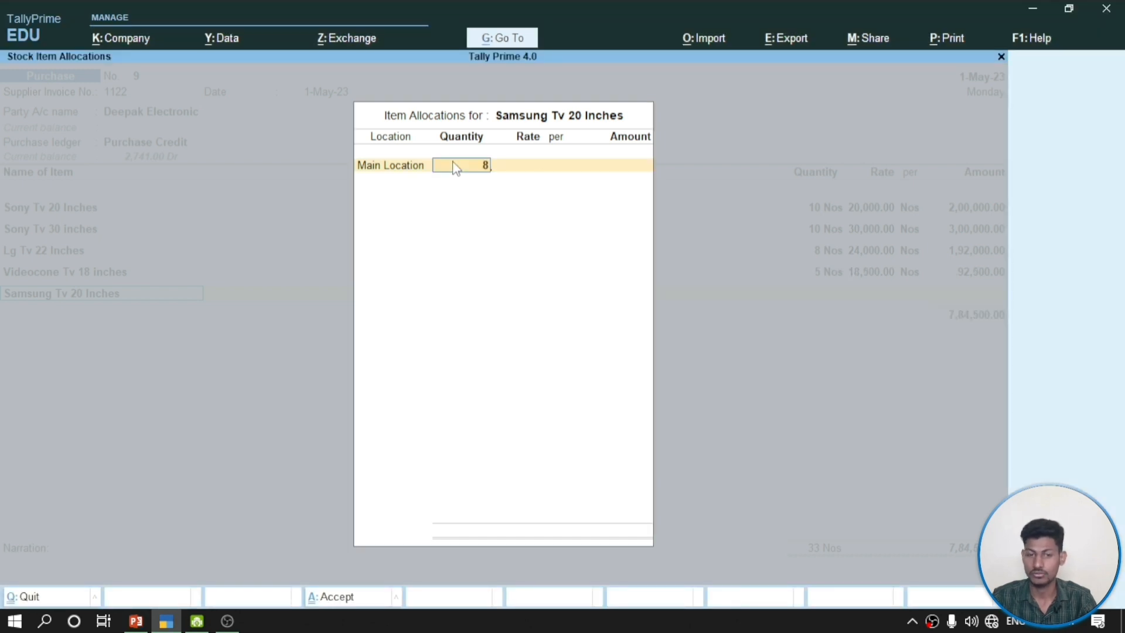
key(Return)
text(19,600)
key(Return)
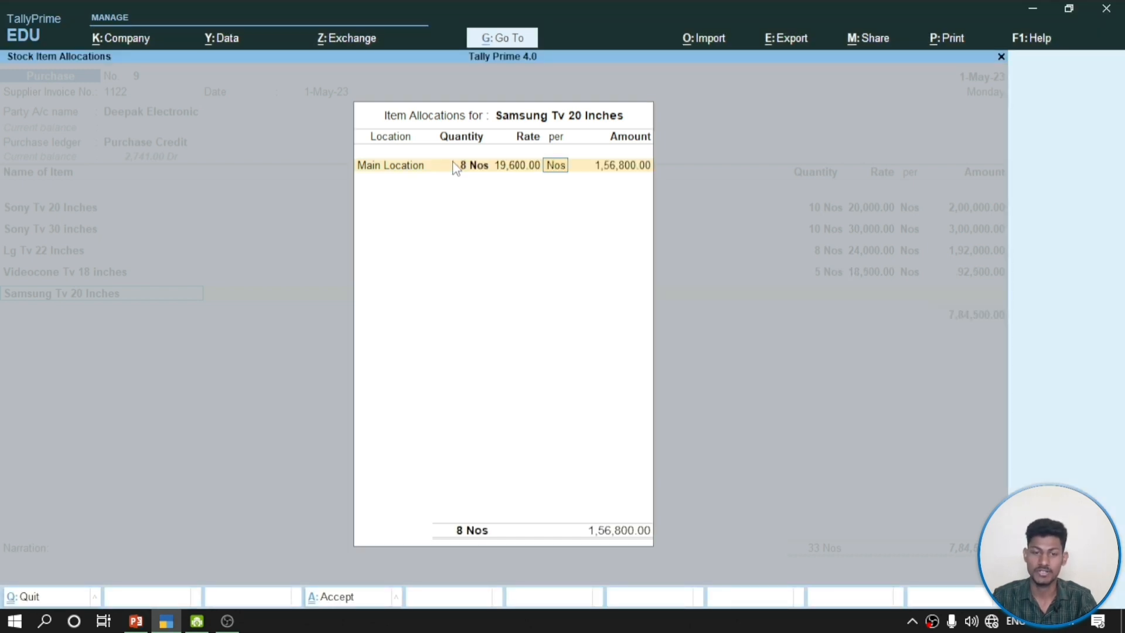
key(Return)
key(Return)
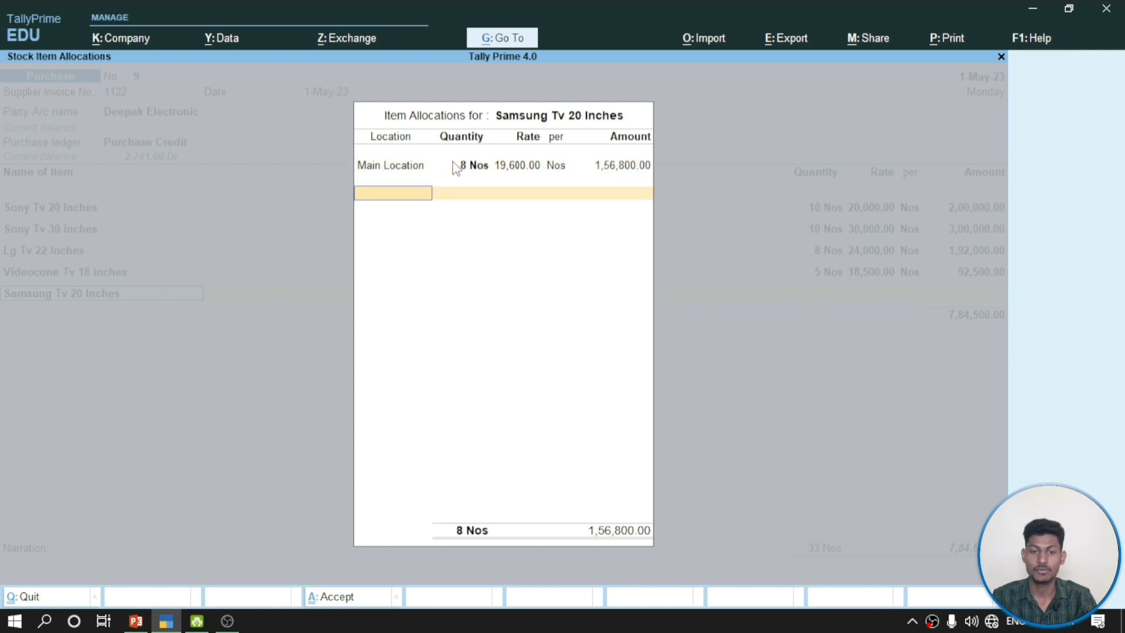
key(Return)
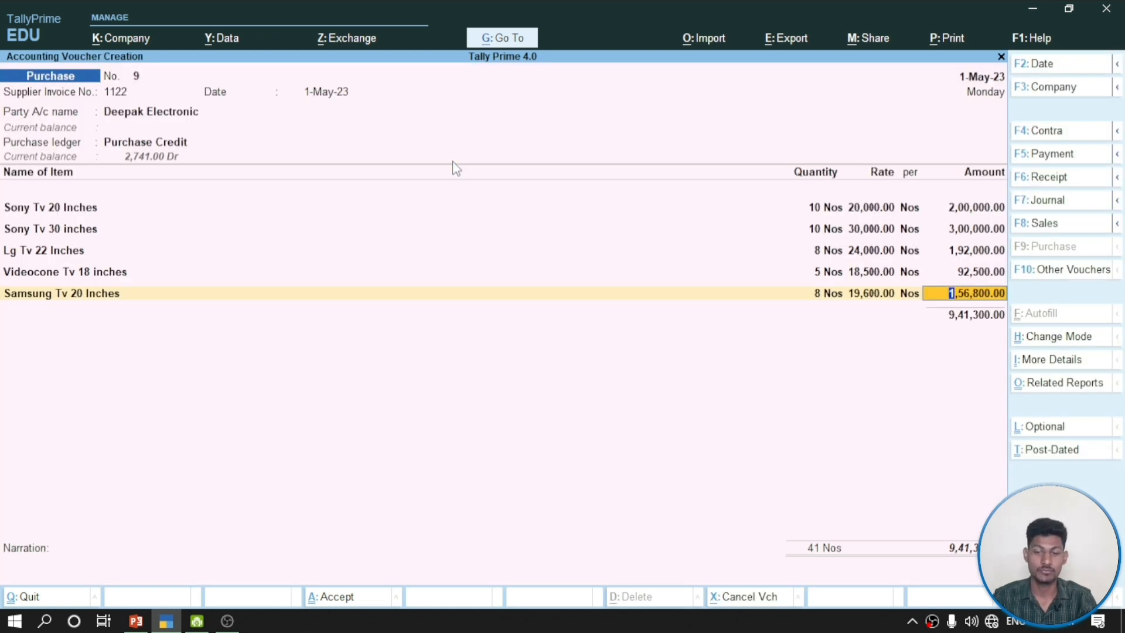
key(Return)
End the item and ledger lists, leave the narration empty and save the Deepak Electronic purchase voucher
key(Return)
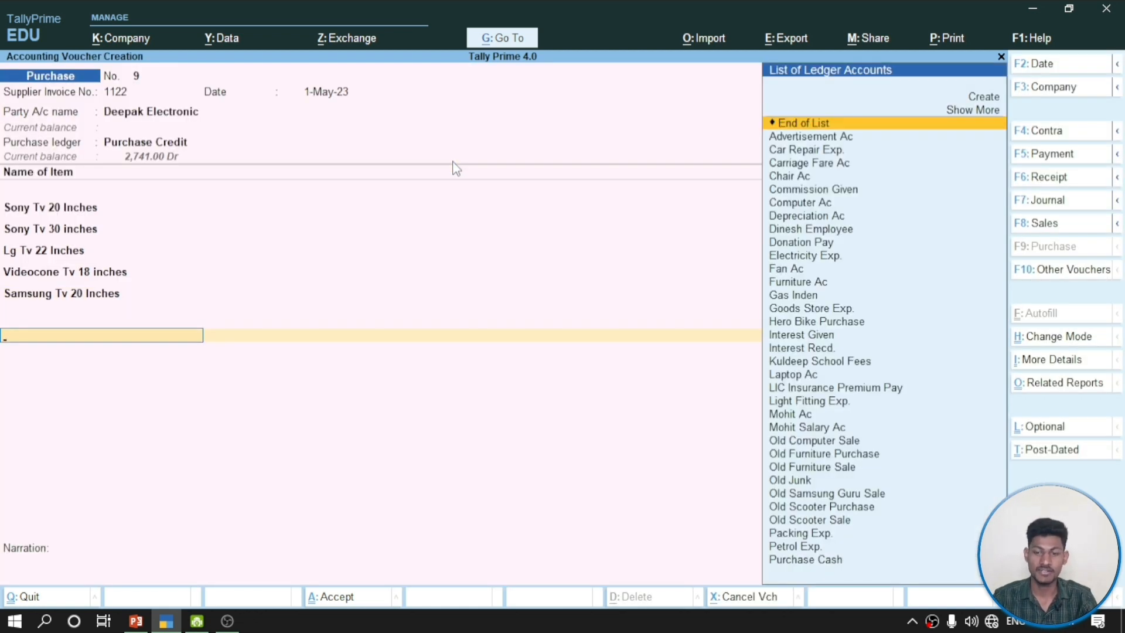
key(Return)
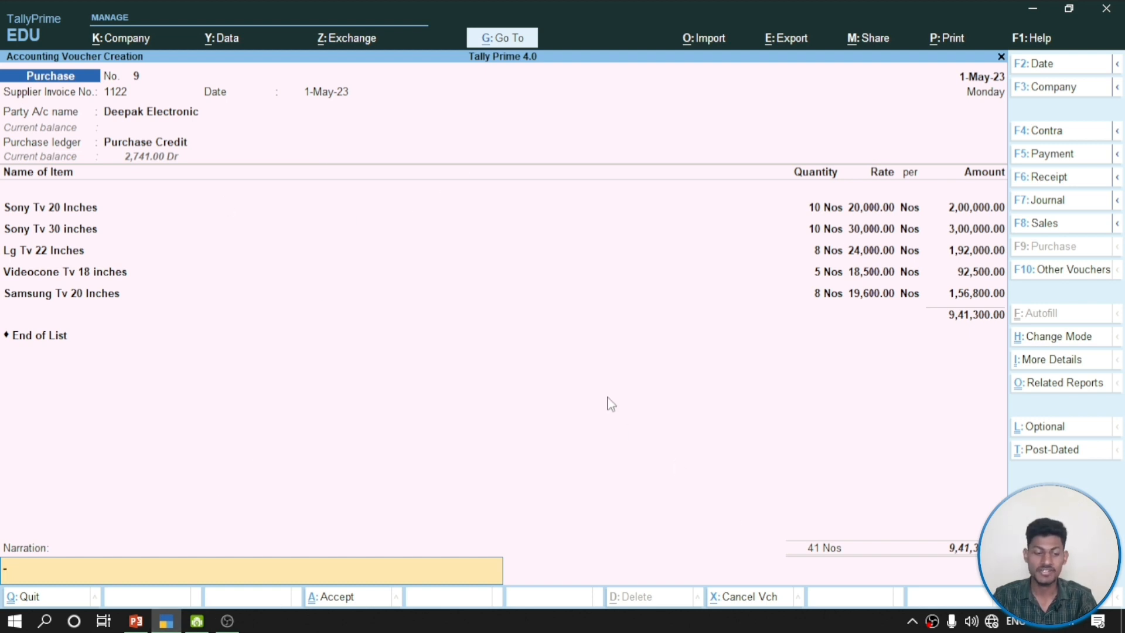
key(Return)
key(Return)
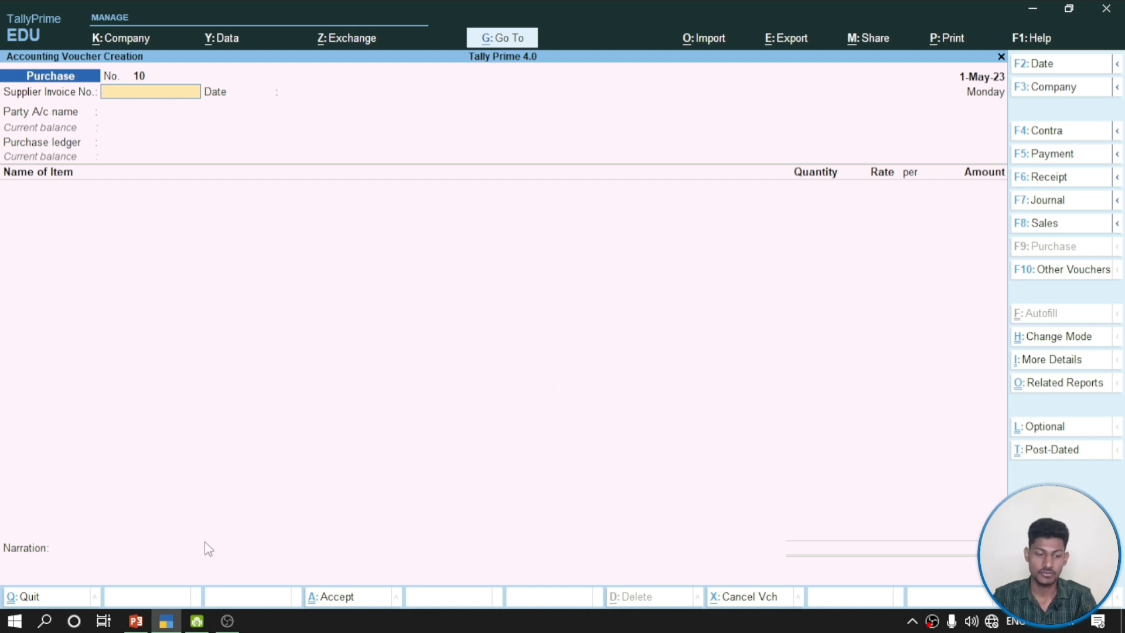
Switch to PowerPoint and read exercise 112 on the goods returned to Deepak Electronic, including its item, quantity and price table
click(136, 622)
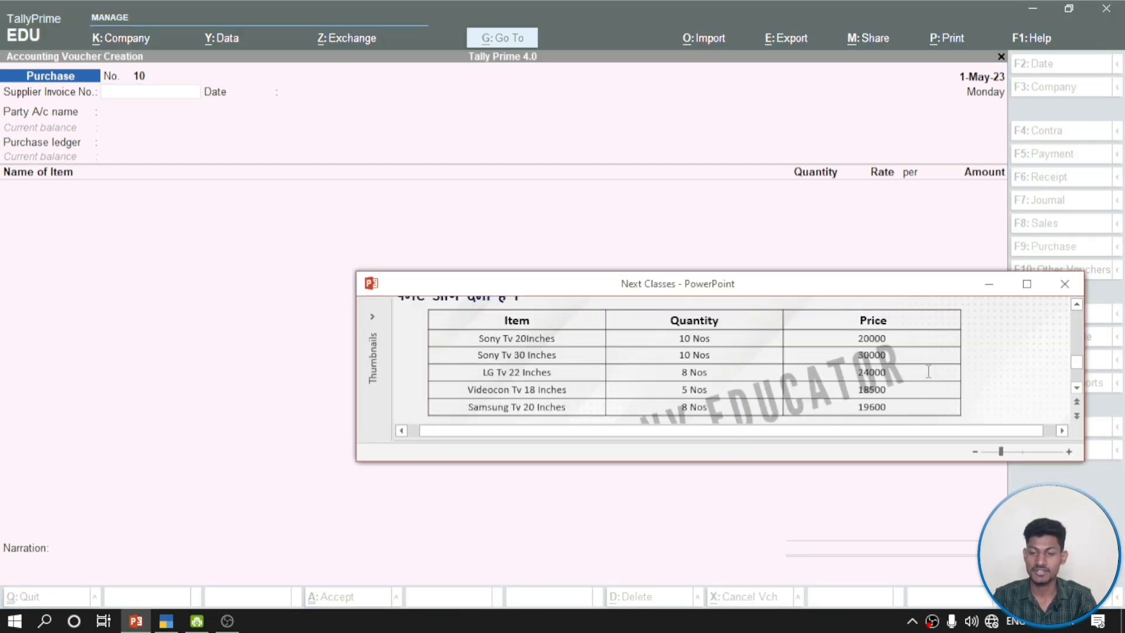
scroll(929, 371, down, 3)
scroll(928, 371, down, 3)
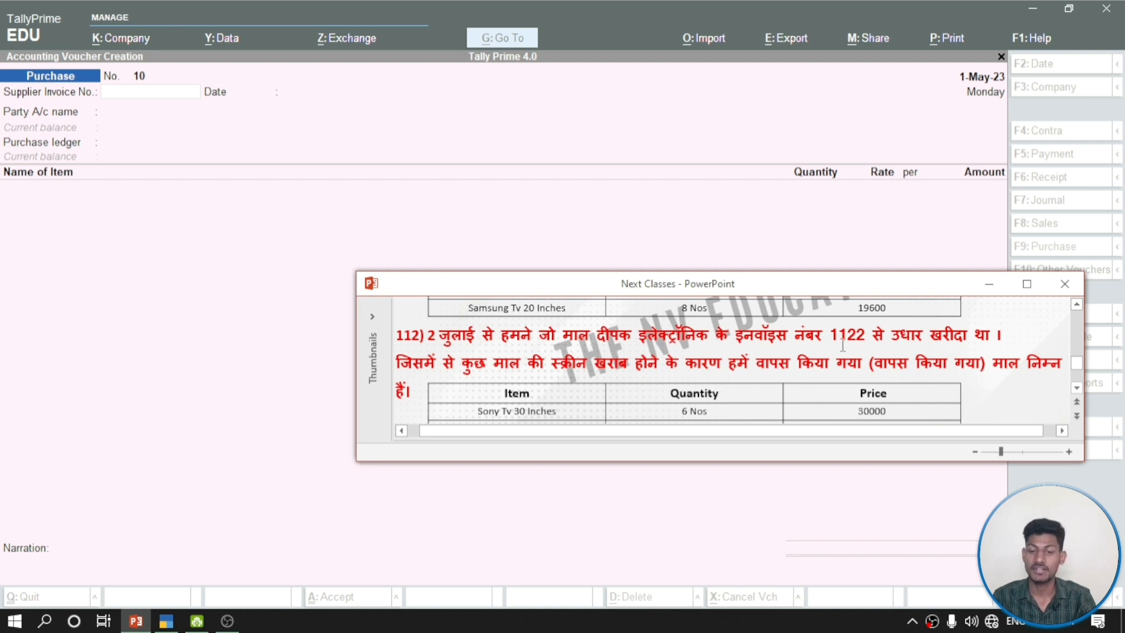
scroll(842, 345, down, 3)
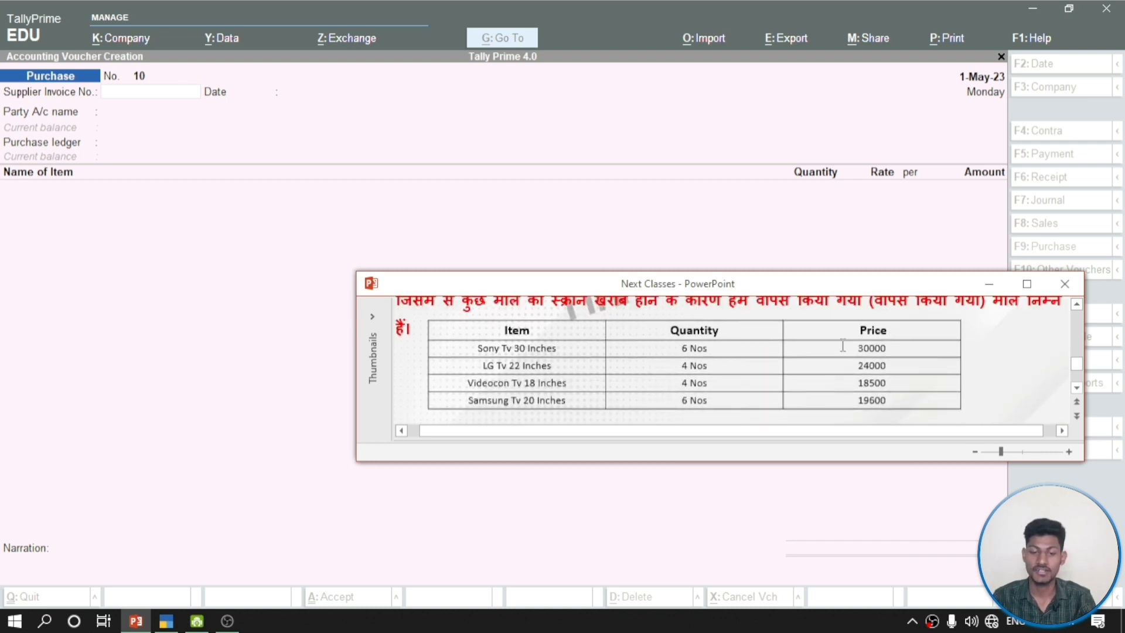
scroll(843, 345, up, 1)
scroll(843, 346, down, 1)
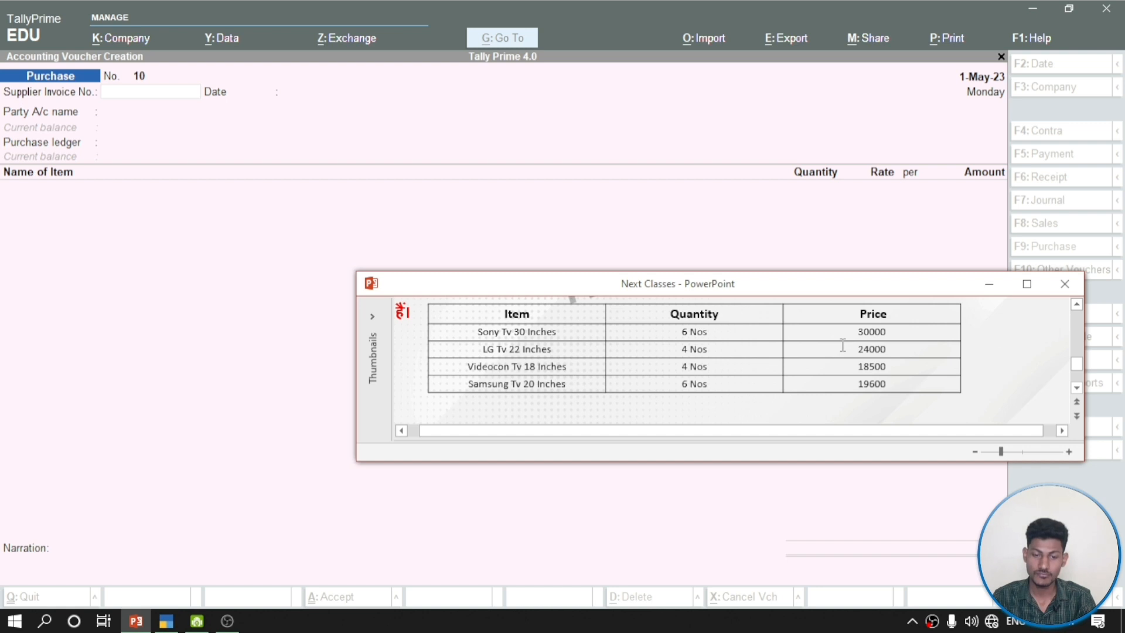
scroll(842, 345, up, 1)
scroll(841, 347, down, 1)
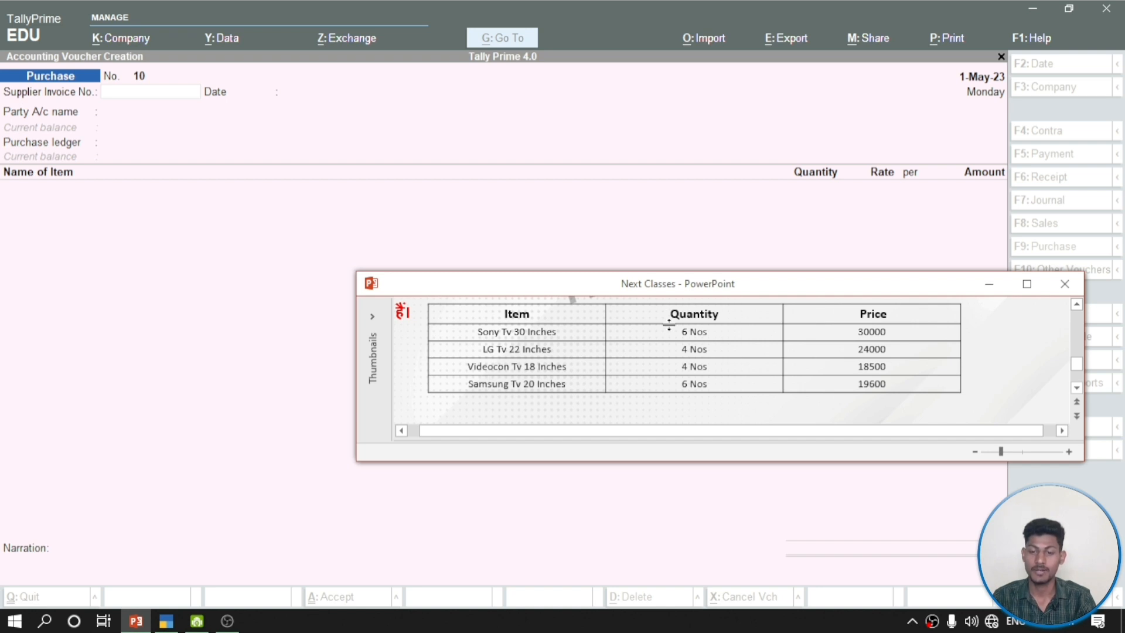
scroll(669, 324, up, 1)
scroll(669, 323, down, 1)
scroll(666, 352, up, 1)
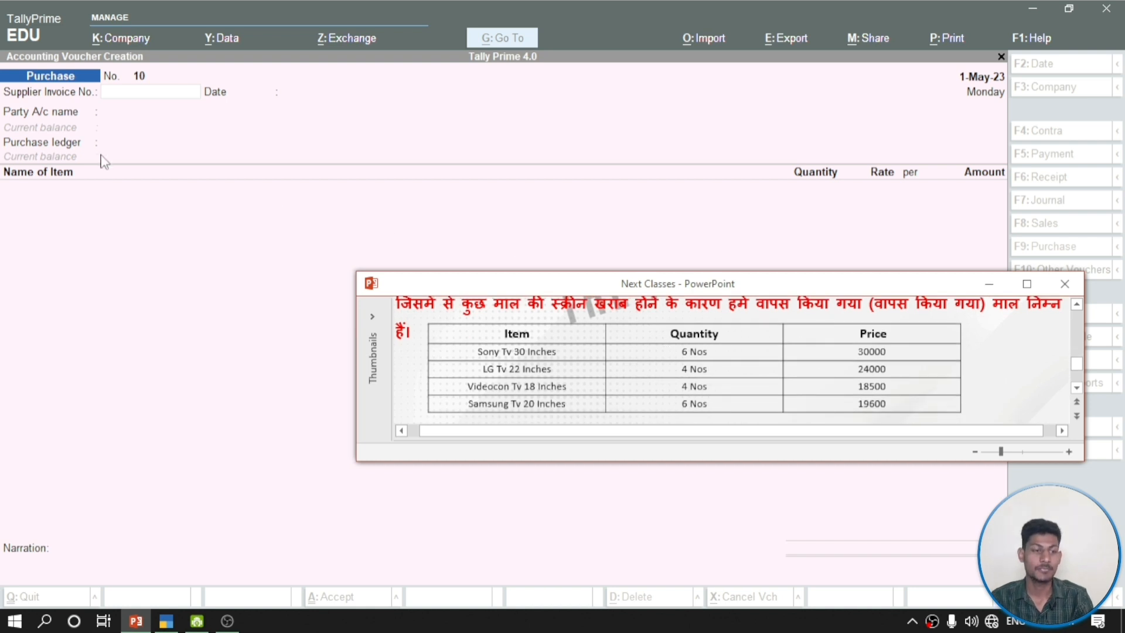
Switch to TallyPrime and change the voucher type from Purchase to Debit Note
click(96, 222)
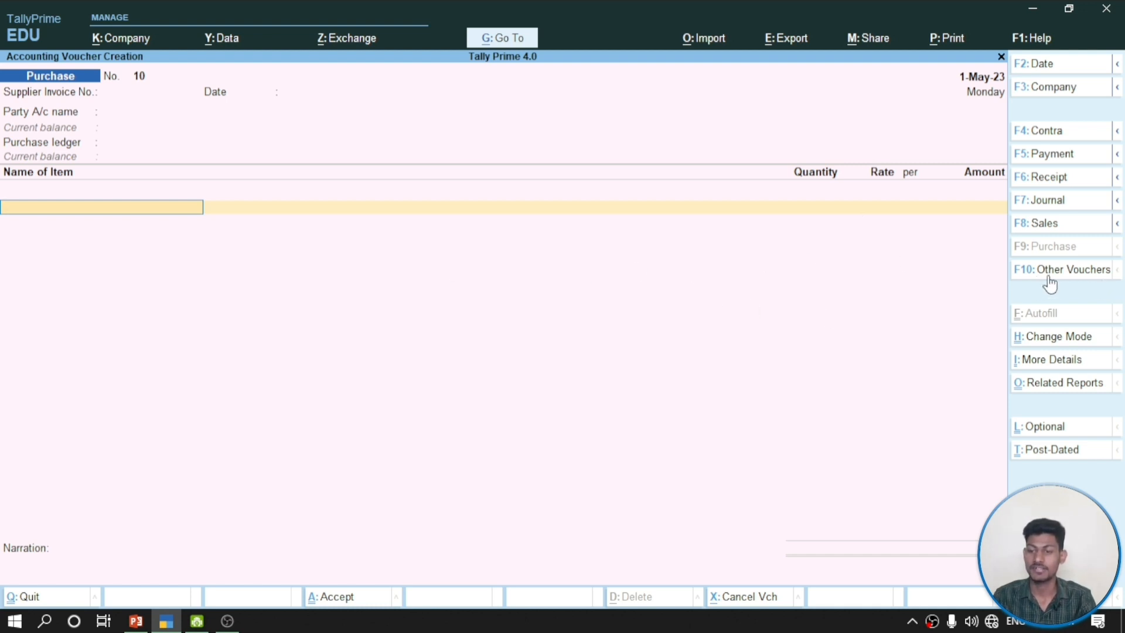
click(1073, 277)
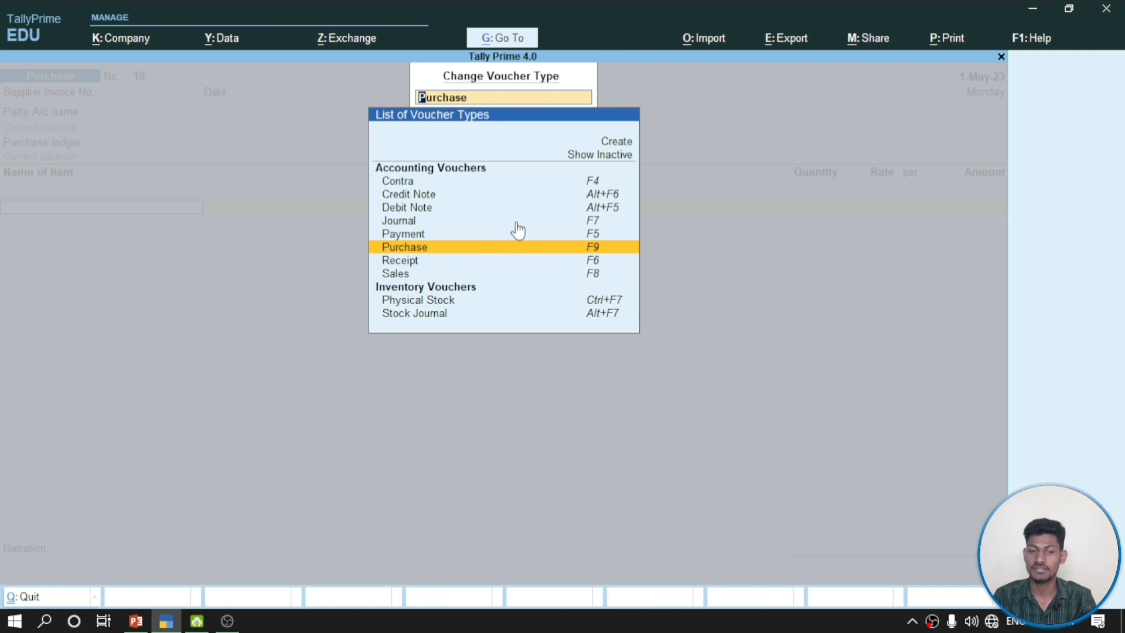
click(399, 215)
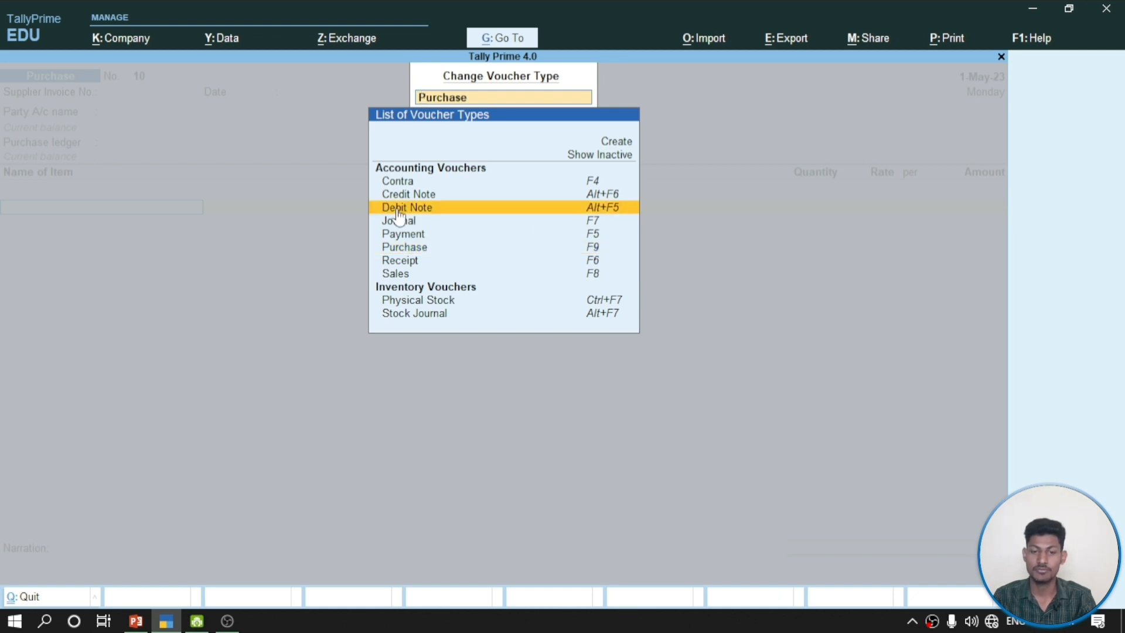
click(399, 216)
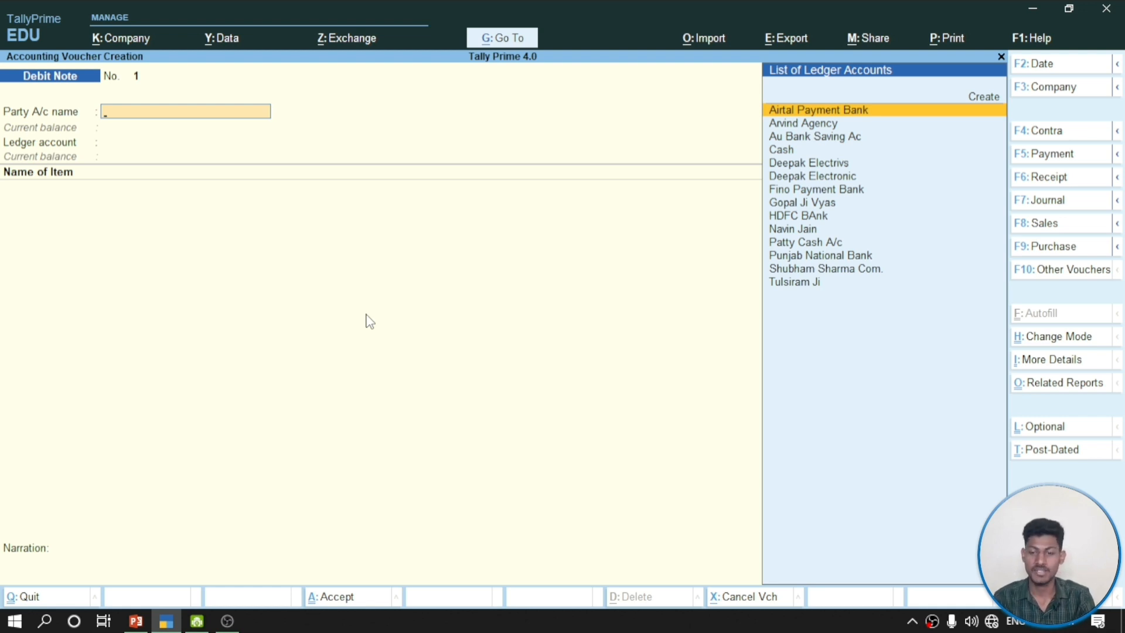
Leave the voucher screen and open the Stock Summary report from the Gateway of Tally
key(Escape)
key(Down)
key(Down)
key(Down)
key(Down)
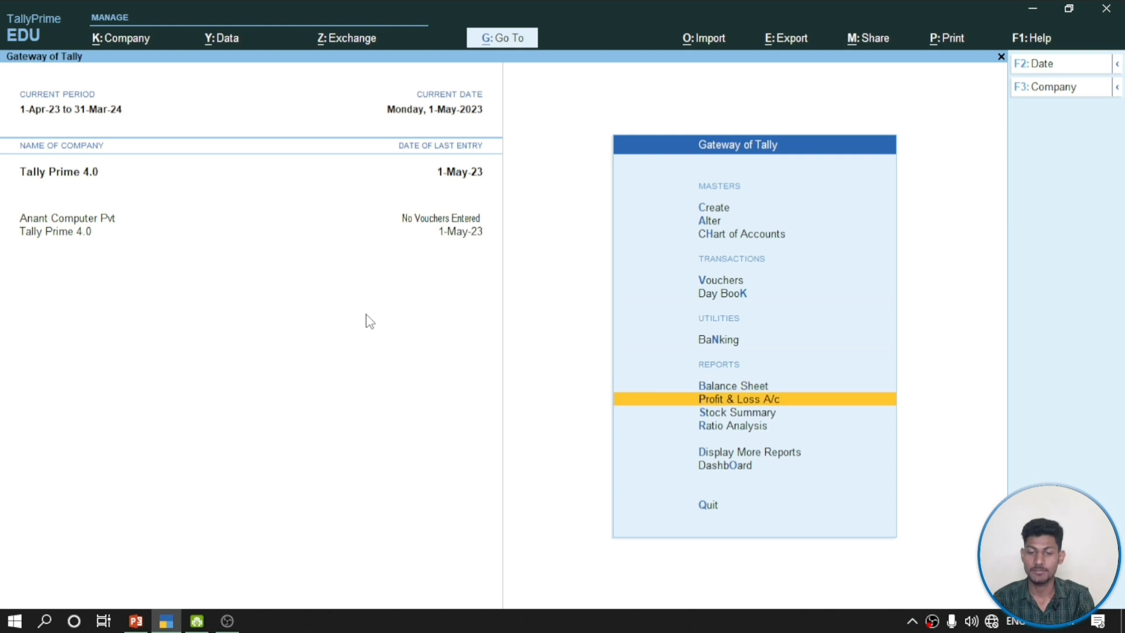
key(Down)
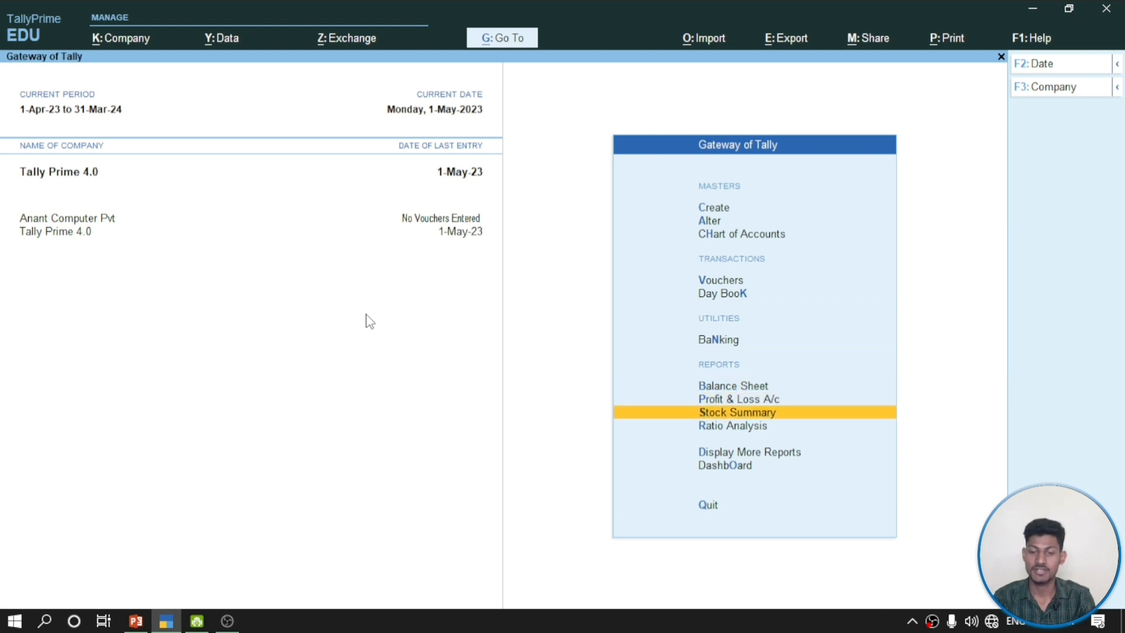
key(Return)
Find the Tv stock group in the Stock Summary and open its group summary
key(Down)
key(Down)
key(Down)
key(Down)
key(Down)
key(Down)
key(Down)
key(Down)
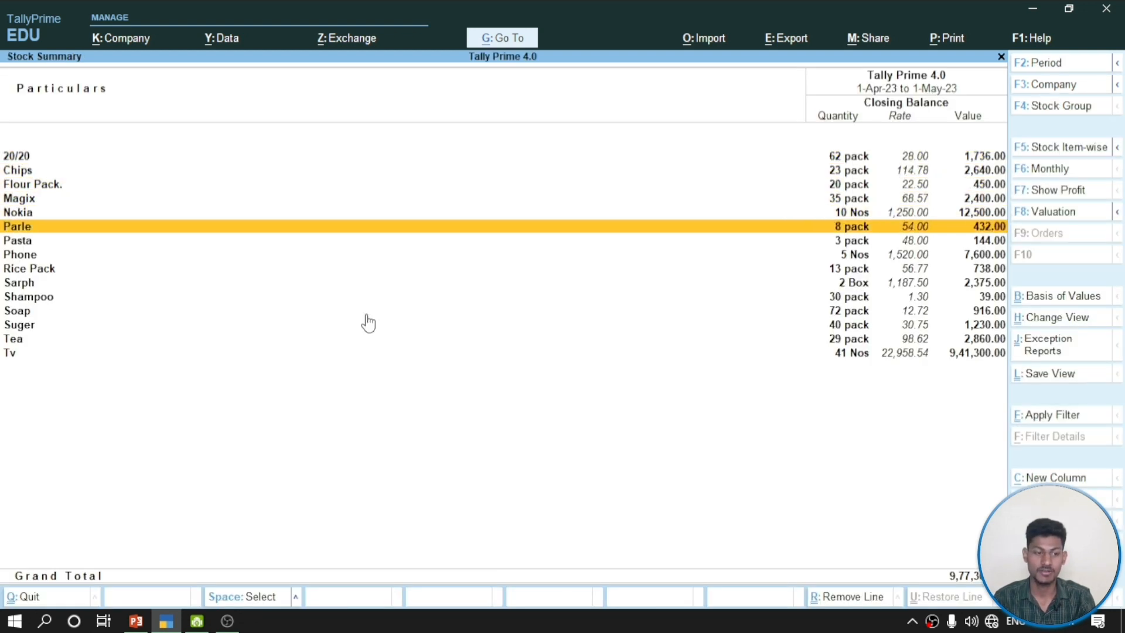
key(Down)
key(Up)
key(Up)
key(Up)
key(Up)
key(Down)
key(Down)
key(Down)
key(Down)
key(Down)
key(Down)
key(Down)
key(Down)
key(Down)
key(Return)
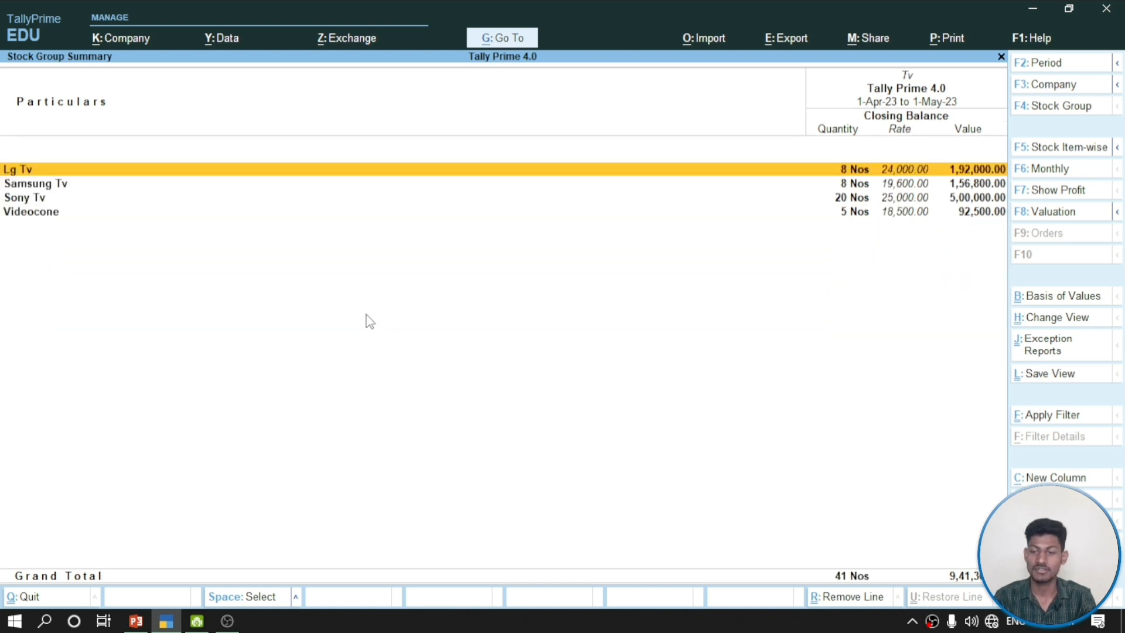
Examine the closing stock of the Tv brands, including the items inside the Lg Tv and Samsung Tv groups
key(Down)
key(Up)
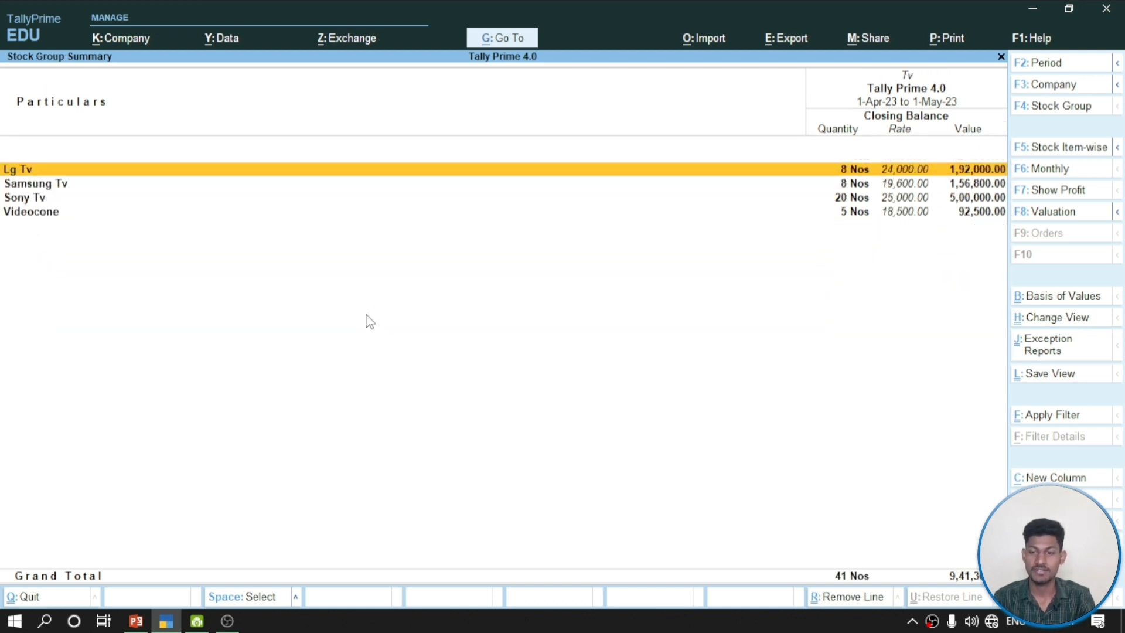
key(Down)
key(Down)
key(Down)
key(Up)
key(Up)
key(Up)
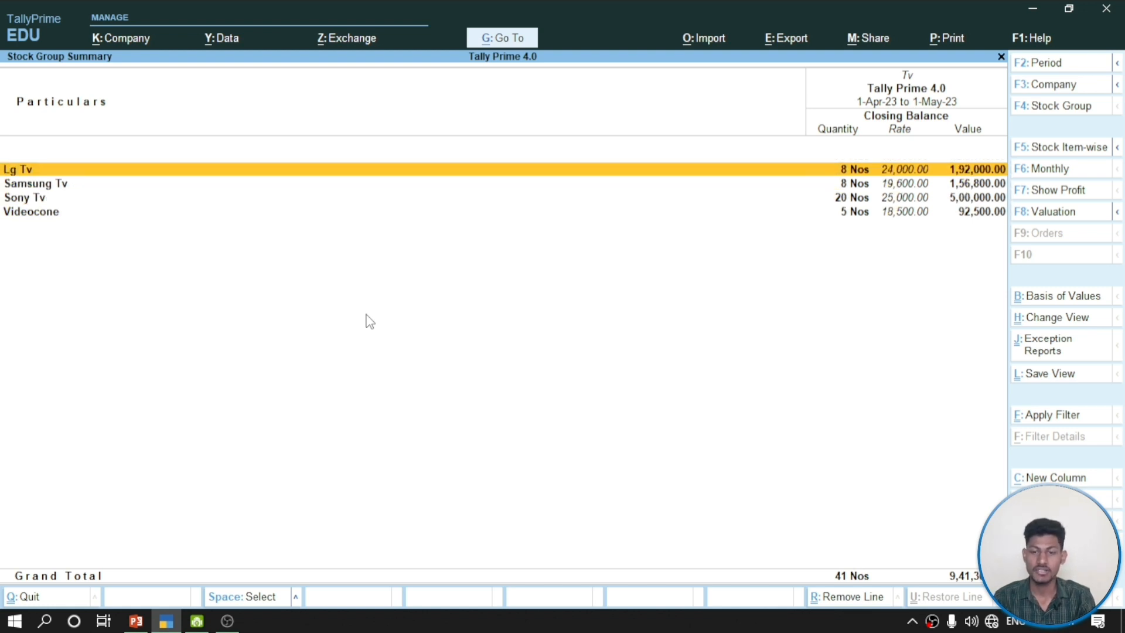
key(Return)
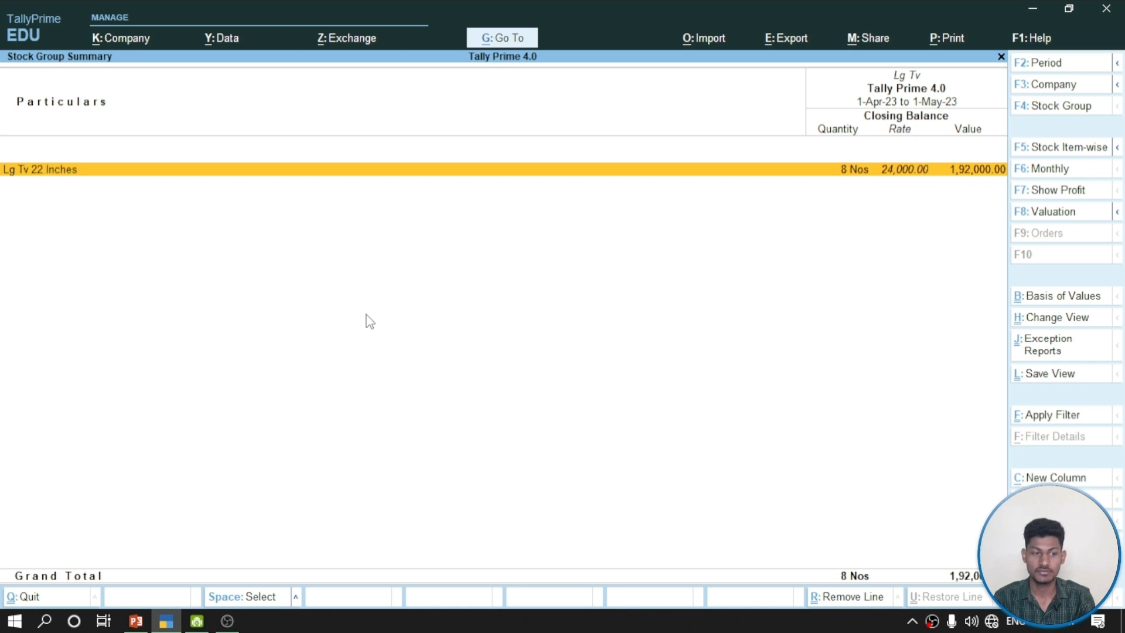
key(Escape)
key(Down)
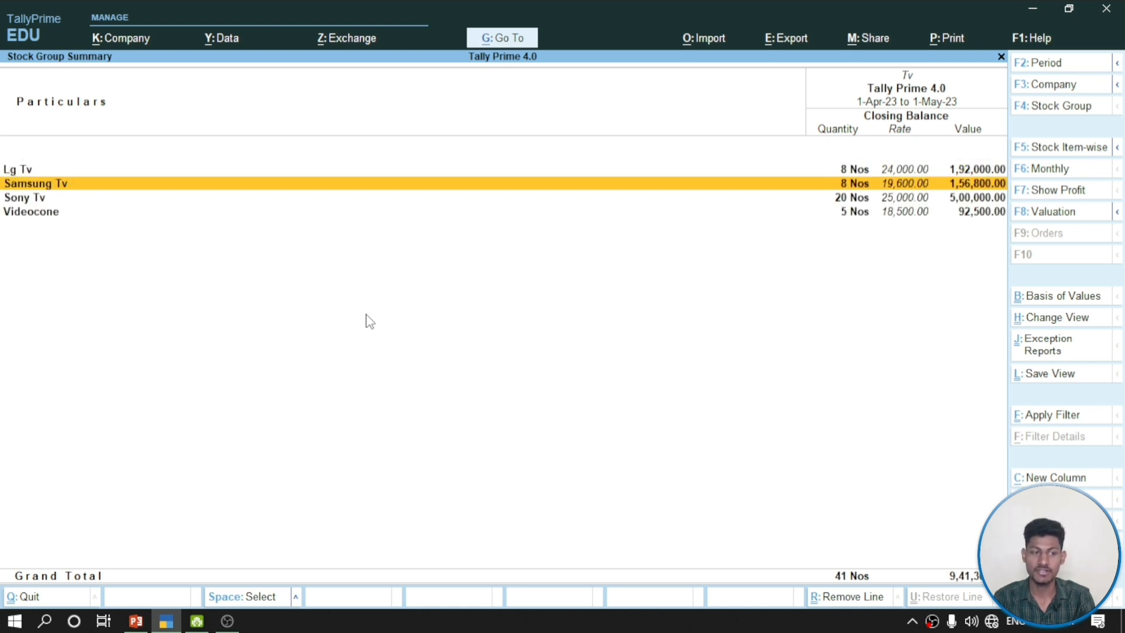
key(Return)
key(Escape)
Examine the items inside the Sony Tv and Videocone groups, and return to the Stock Summary
key(Down)
key(Return)
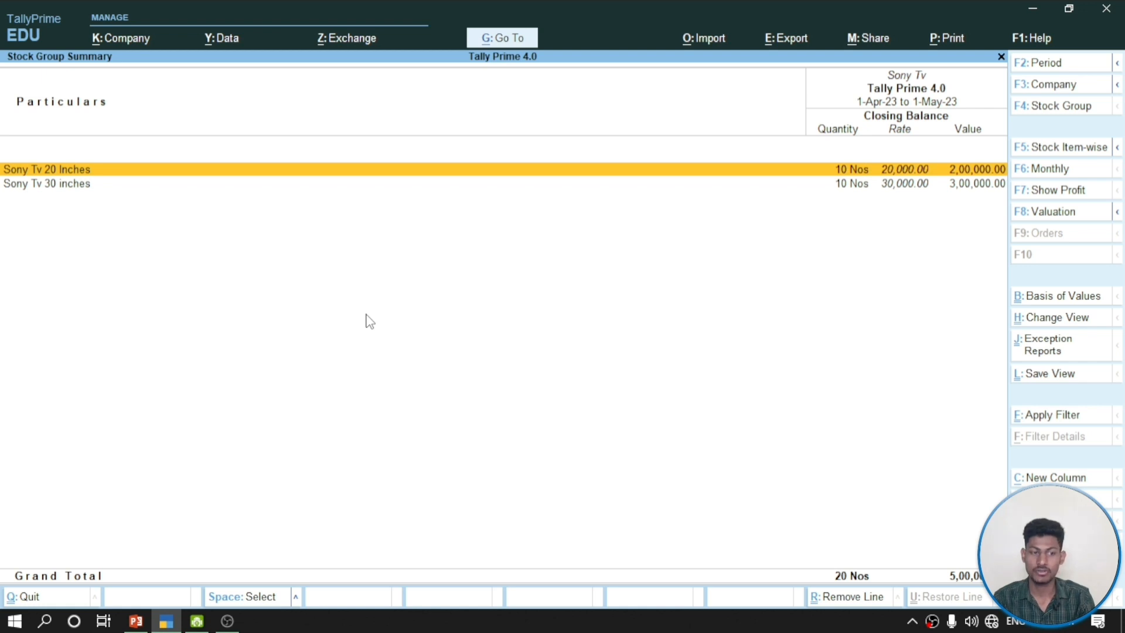
key(Down)
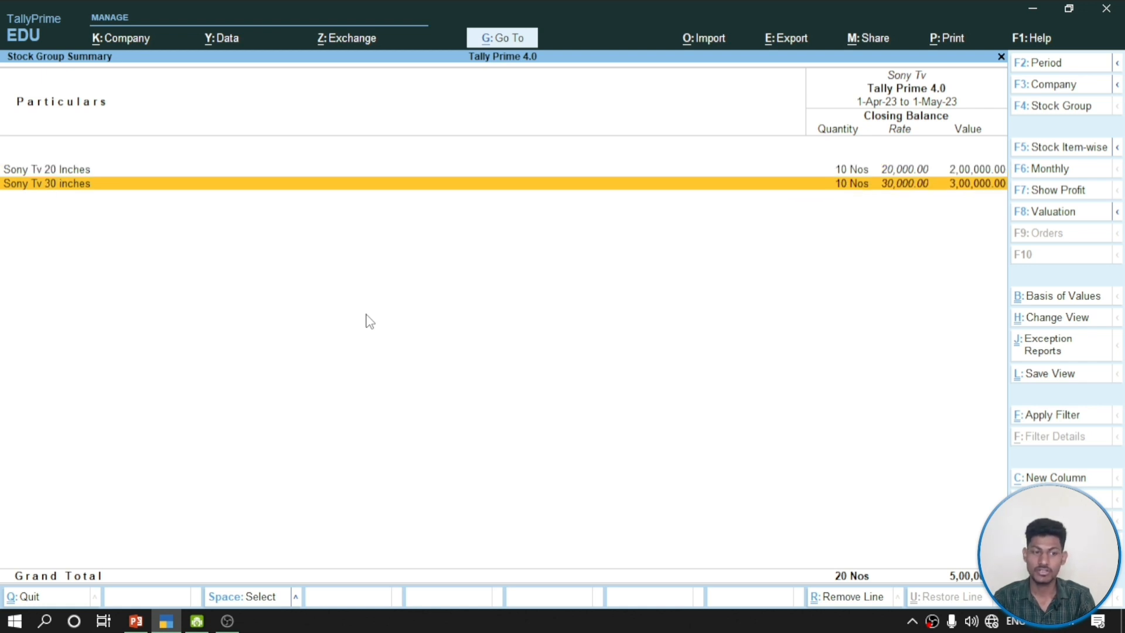
key(Escape)
key(Down)
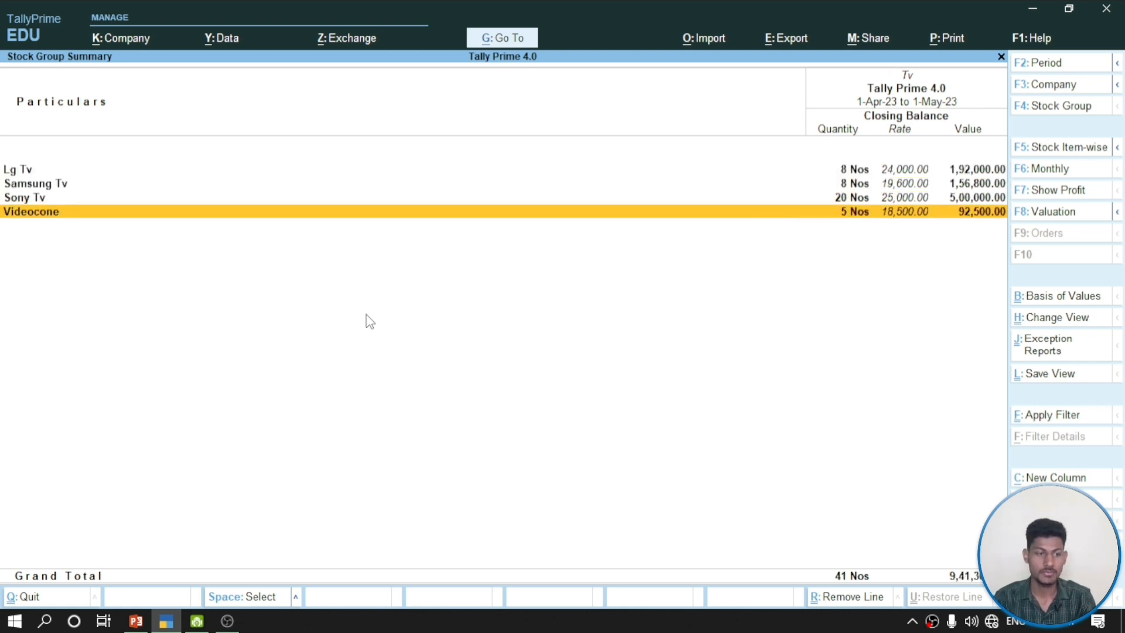
key(Return)
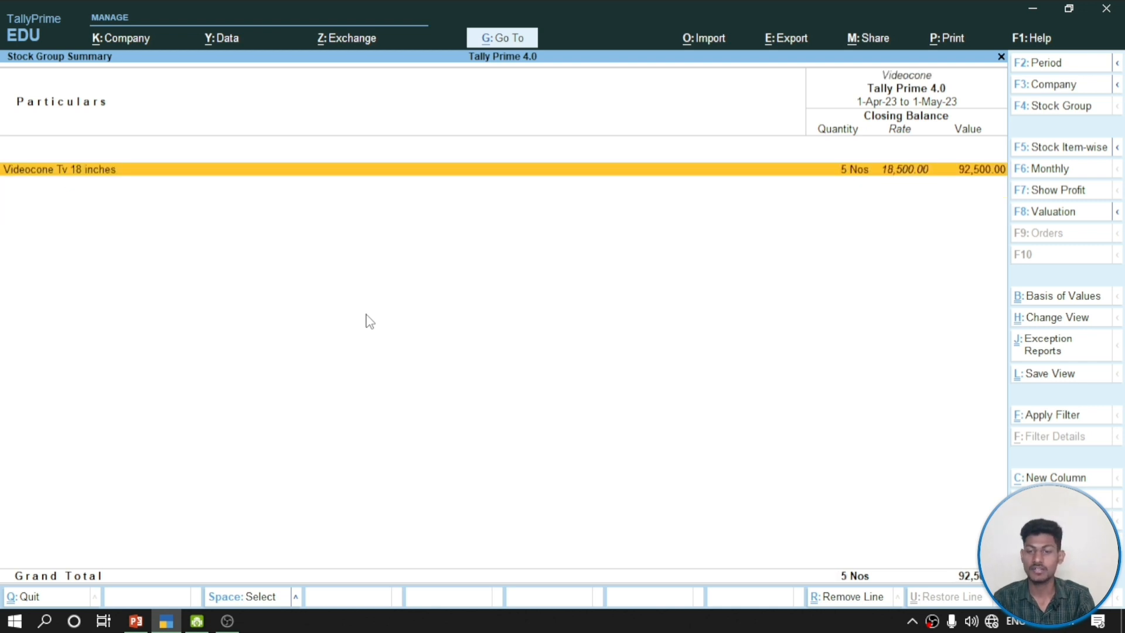
key(Escape)
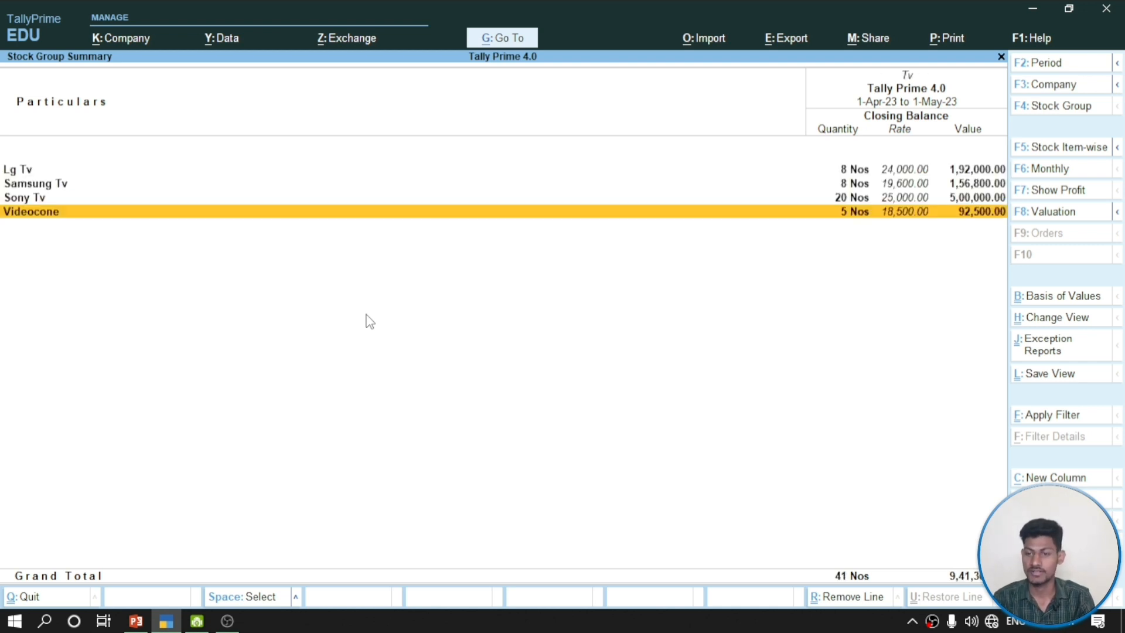
key(Escape)
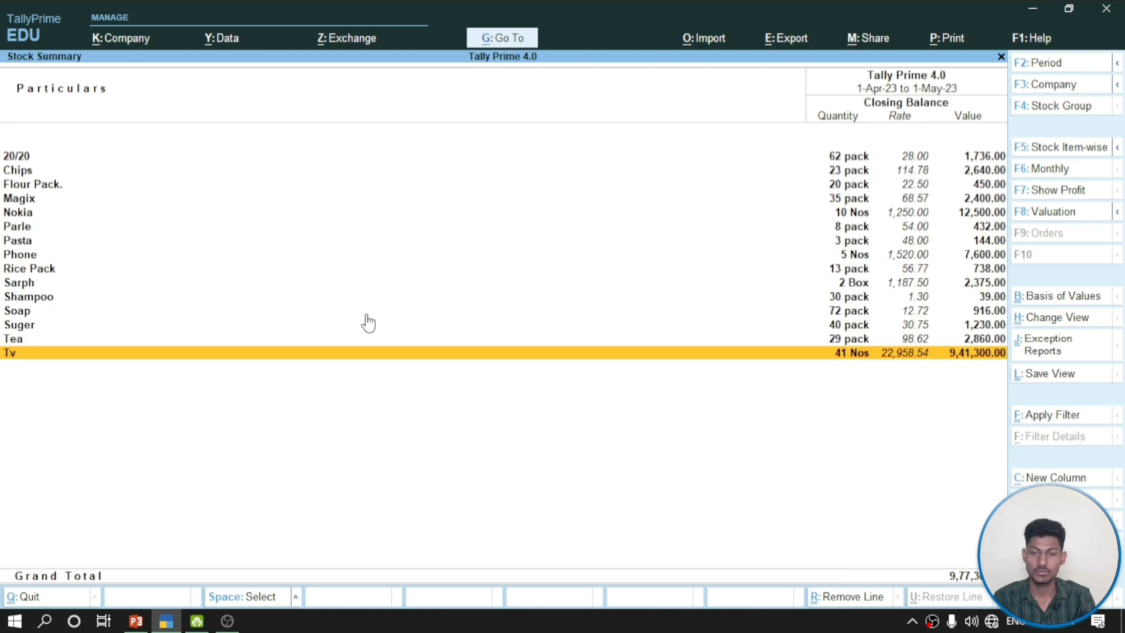
Reopen the Tv group and recheck the closing stock inside Lg Tv
key(Return)
key(Return)
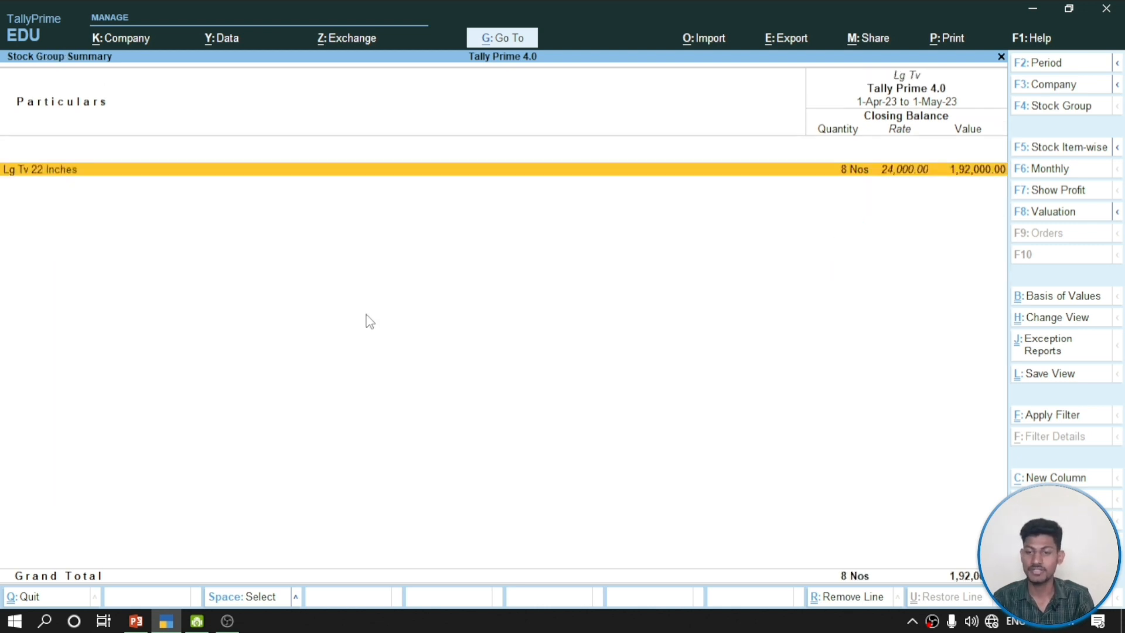
key(Escape)
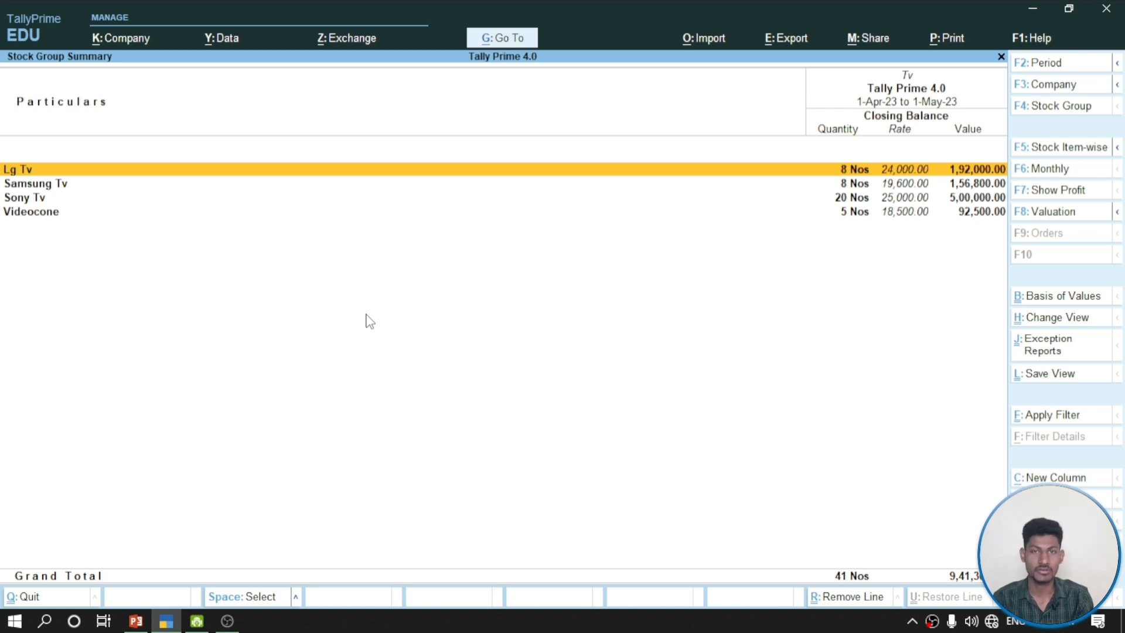
Close the stock reports and reopen voucher creation on the Debit Note
key(Escape)
key(Escape)
key(Up)
key(Up)
key(Up)
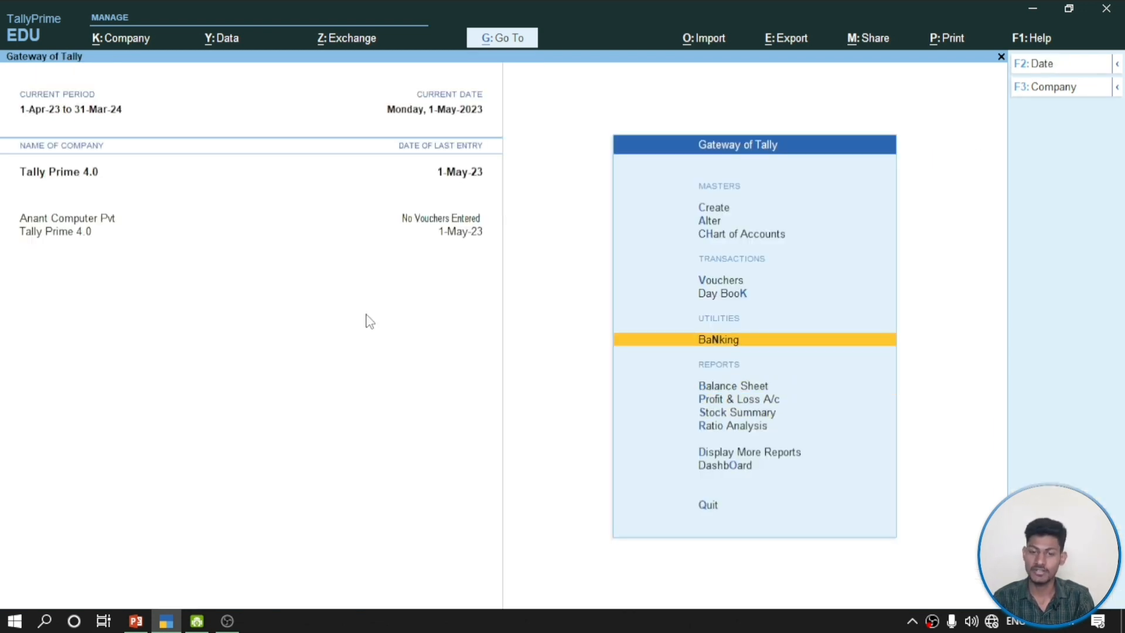
key(Up)
key(Up)
key(Return)
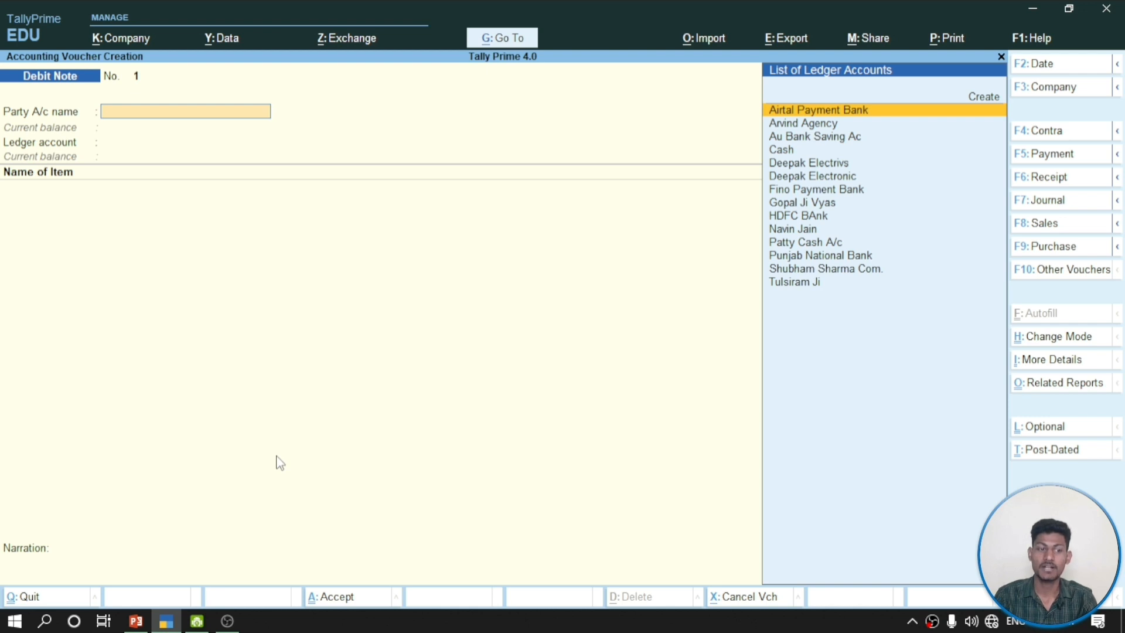
Set the debit note's party account to Deepak Electronic, dismissing the mistaken Airtal Payment Bank selection
key(Return)
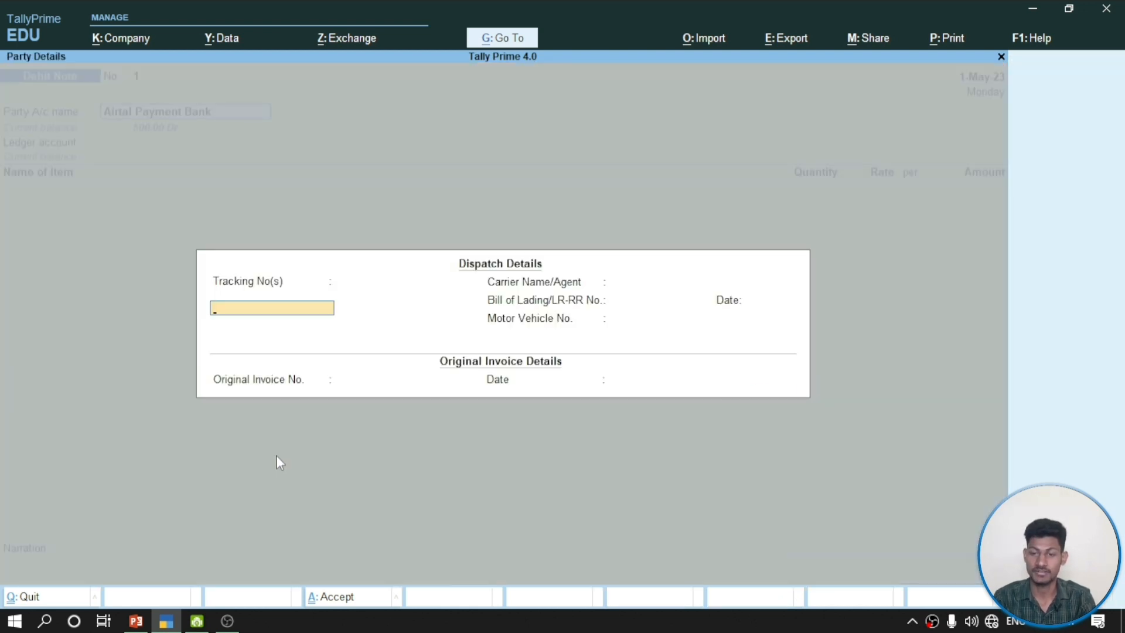
key(ctrl+a)
key(Down)
key(Down)
key(Down)
key(Down)
key(Down)
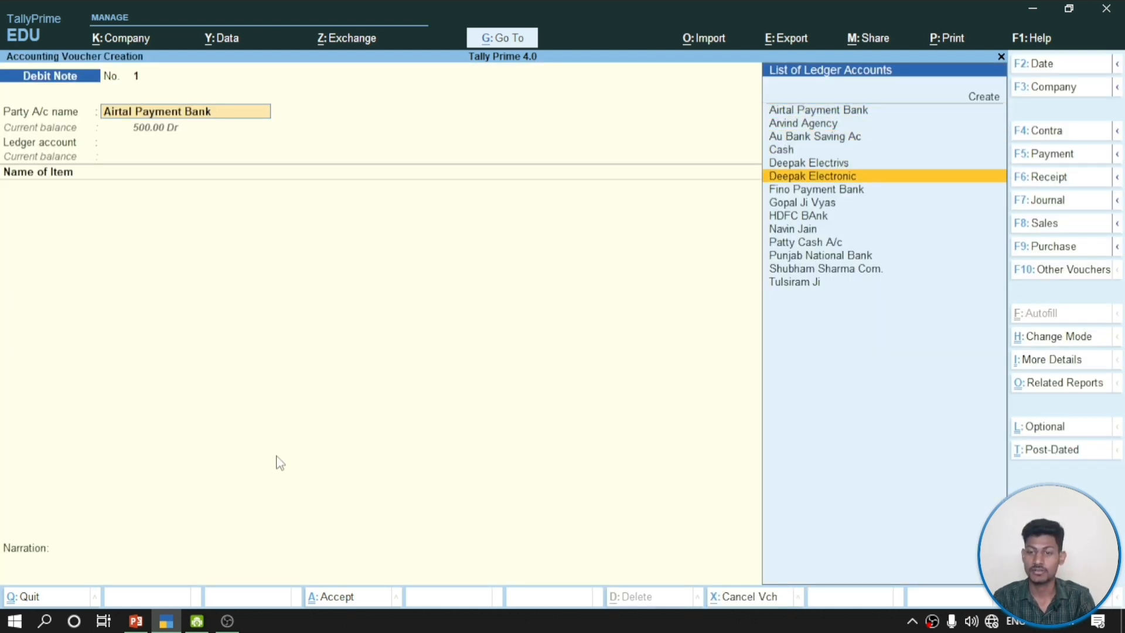
key(Return)
Leave the dispatch details empty, enter 1122 as the original invoice number and accept the default party details
key(Return)
key(Return)
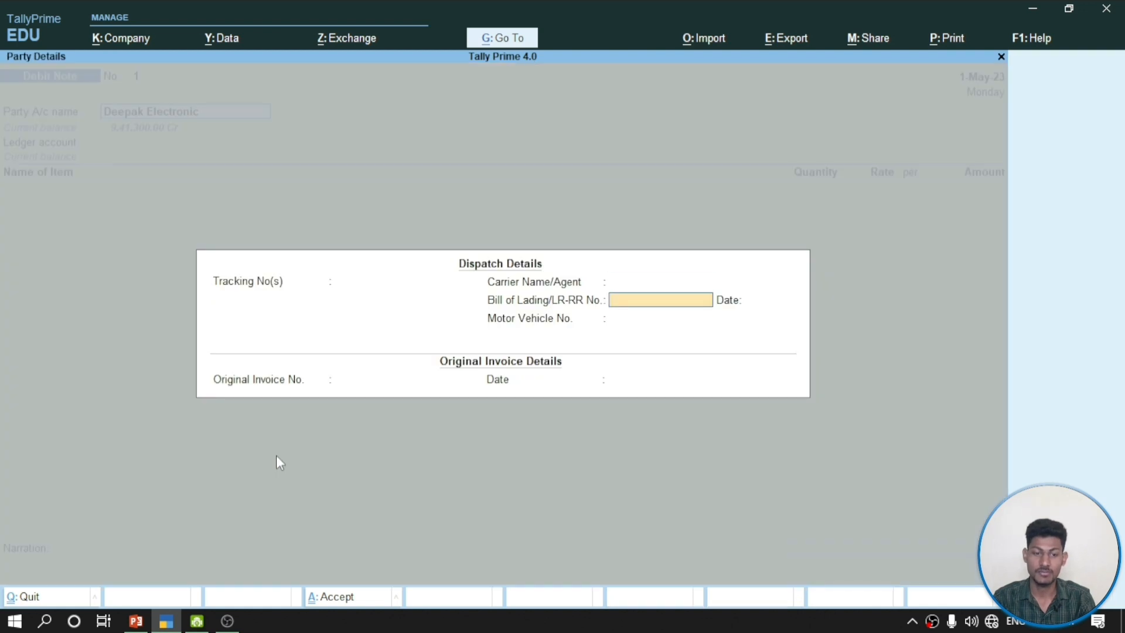
key(Return)
key(Return)
key(Return)
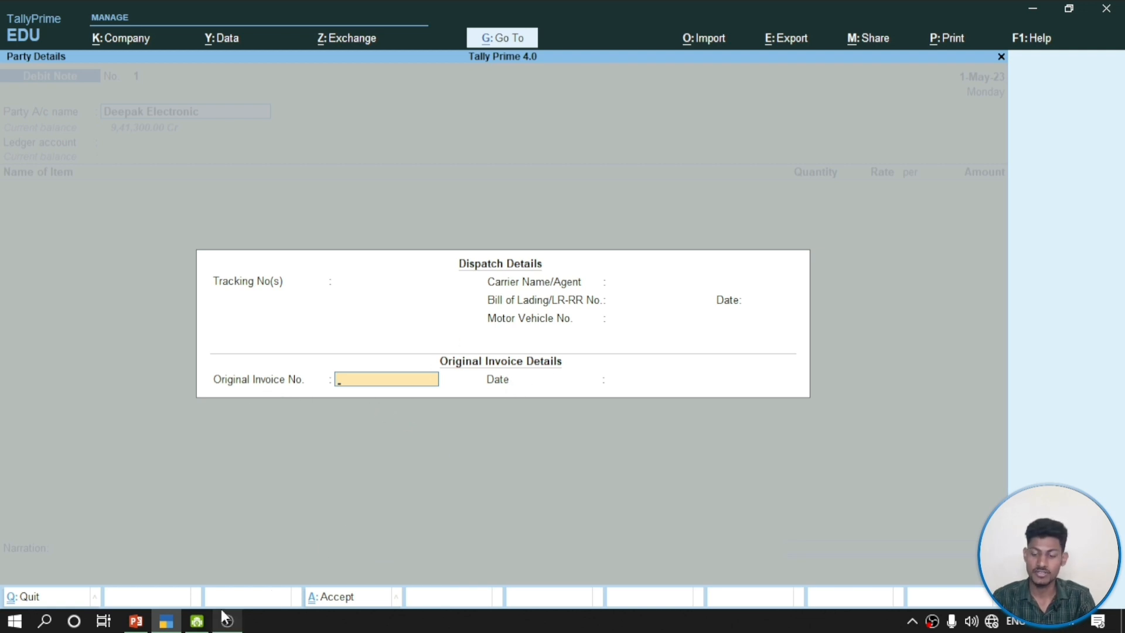
text(1122)
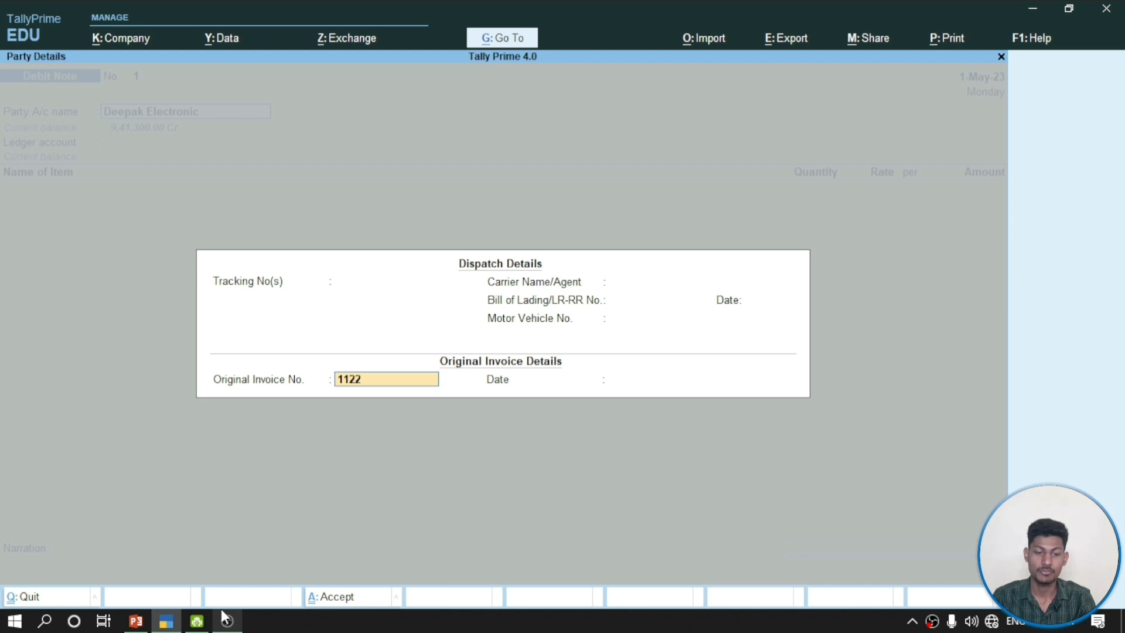
key(Return)
key(Return)
key(Return)
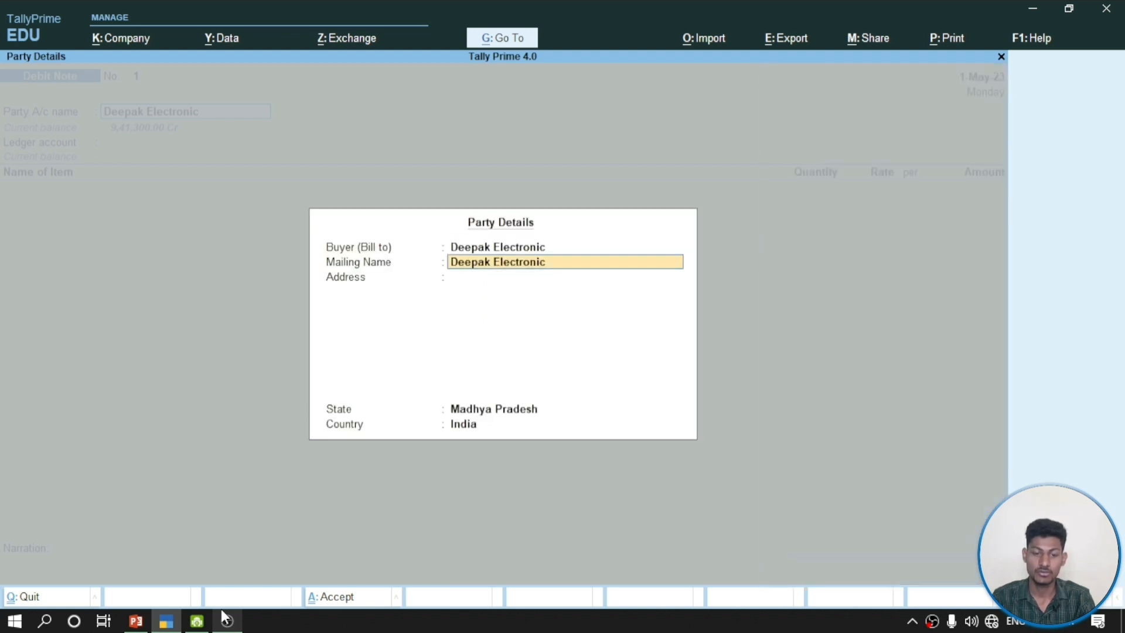
key(Return)
key(Return)
key(Return)
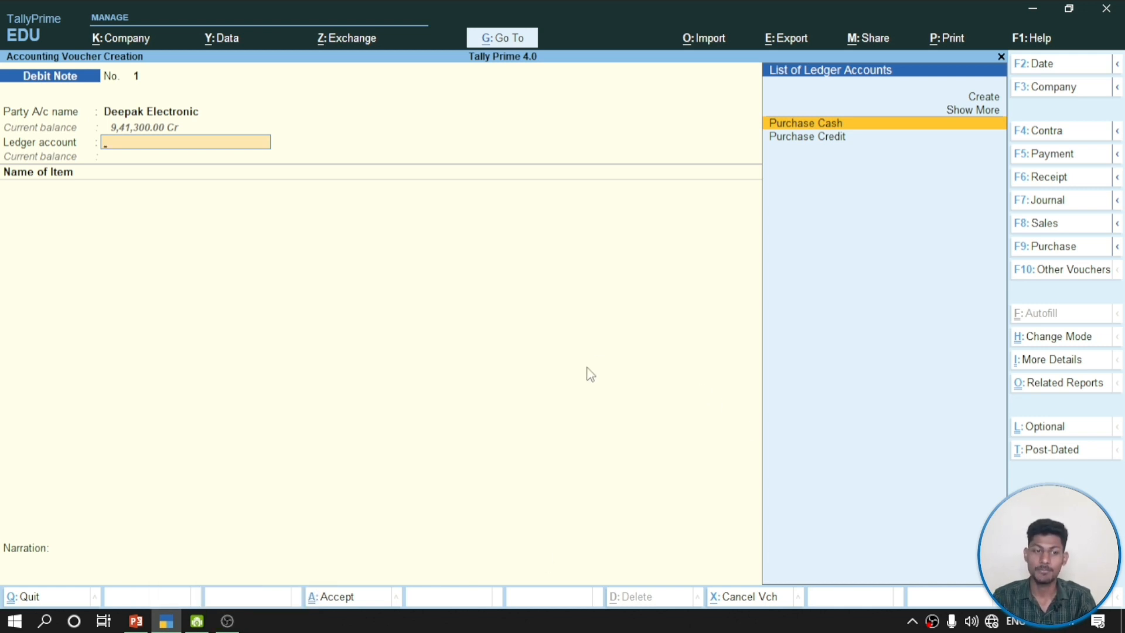
Create a Purchase Return ledger under Purchase Accounts and use it as the debit note's ledger account
key(Up)
key(Up)
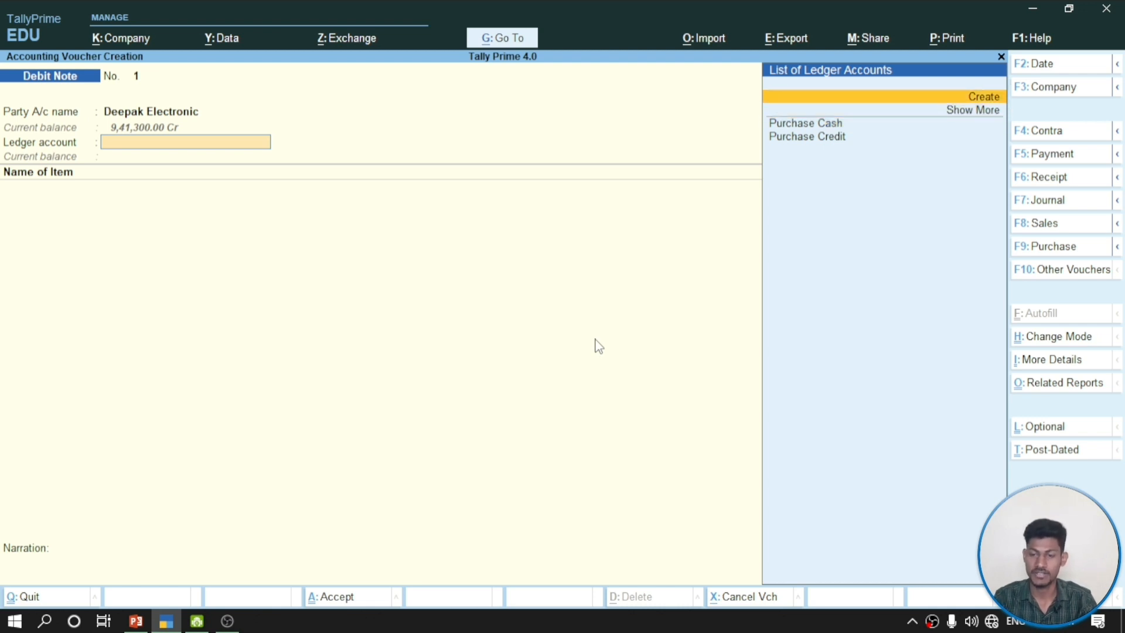
key(Return)
text(Purchase Return)
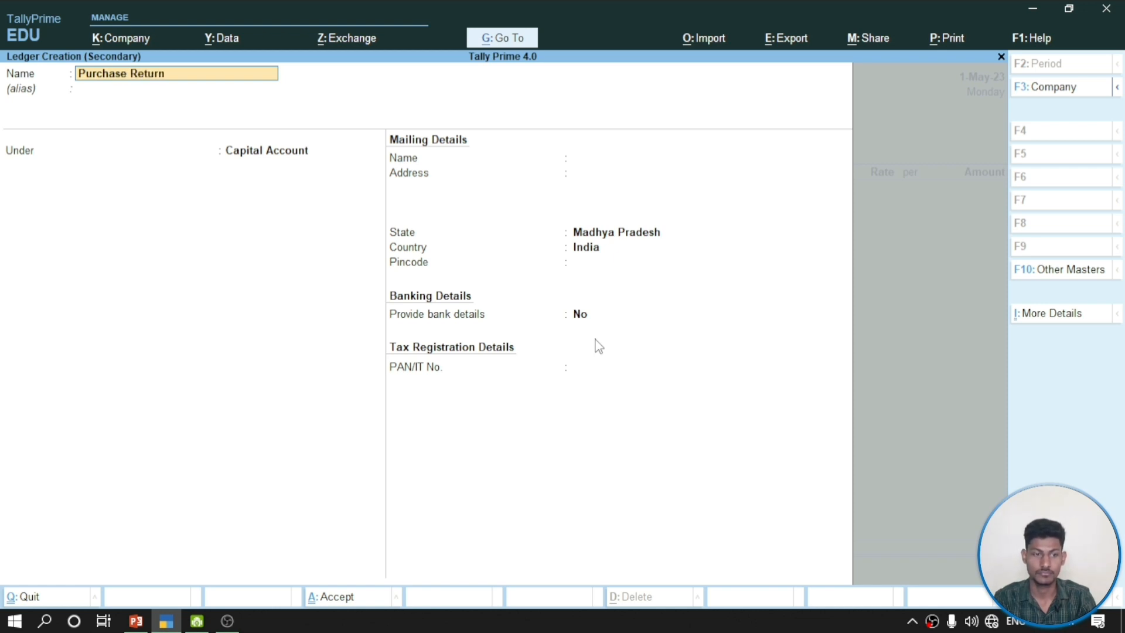
key(Return)
key(Return)
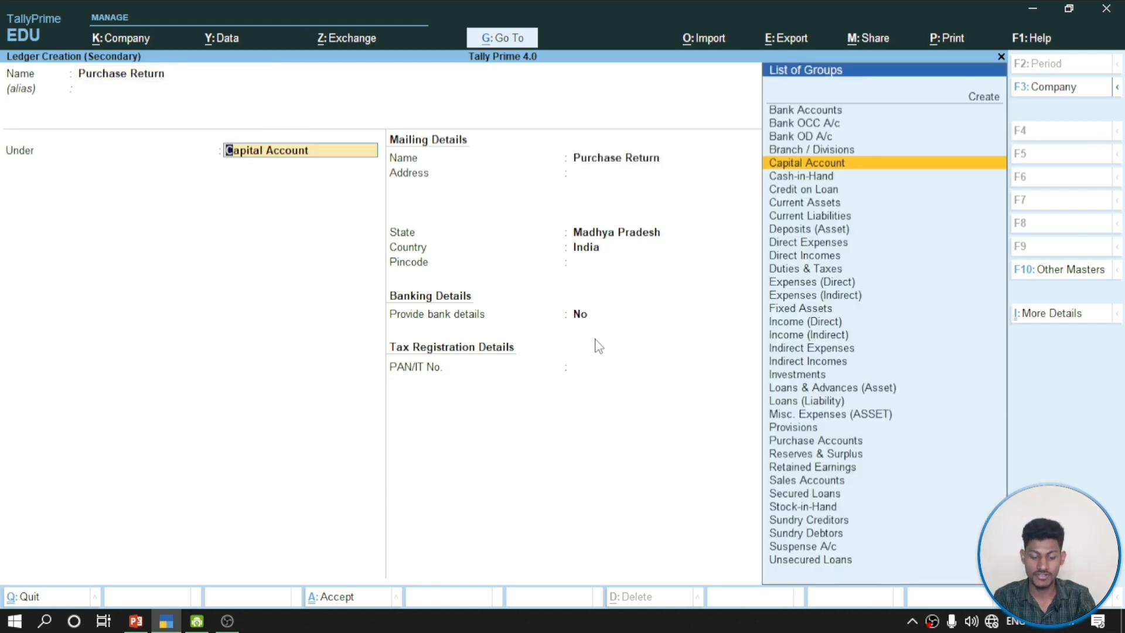
text(Pu)
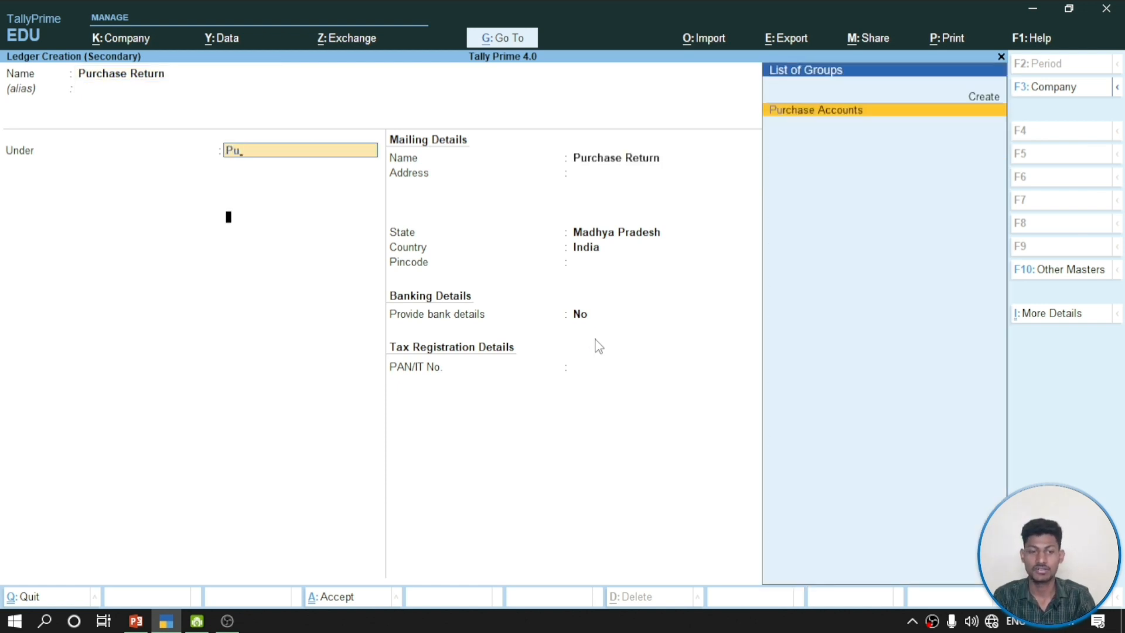
key(Return)
key(Return)
key(Return)
key(Return)
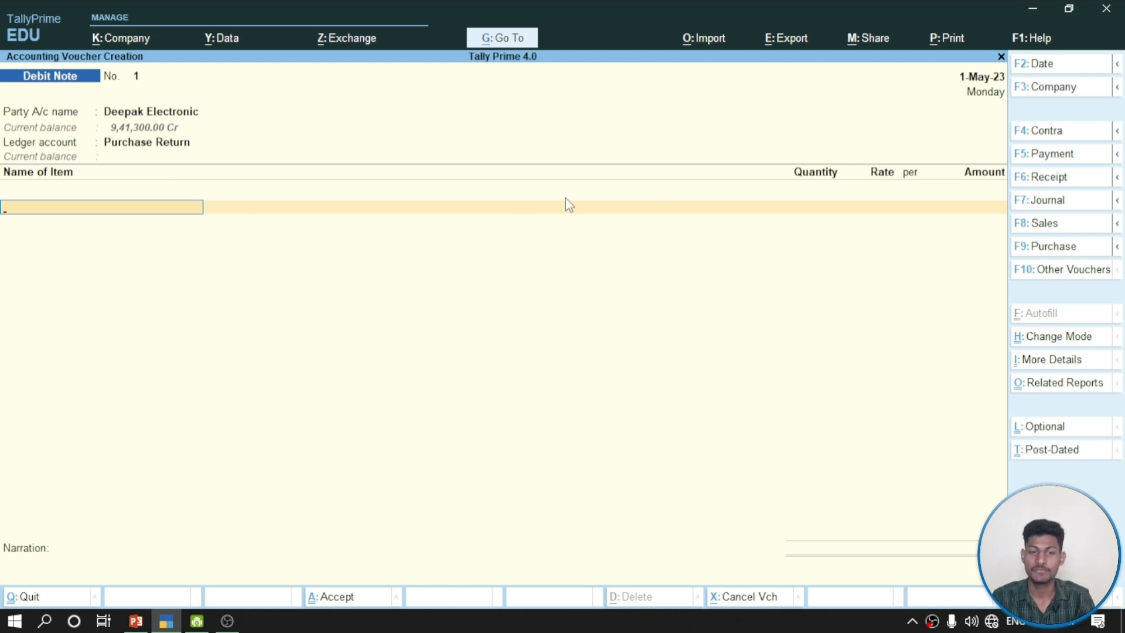
Check the returned goods table in the PowerPoint slide and choose Sony Tv 30 inches as the debit note's first item
click(136, 620)
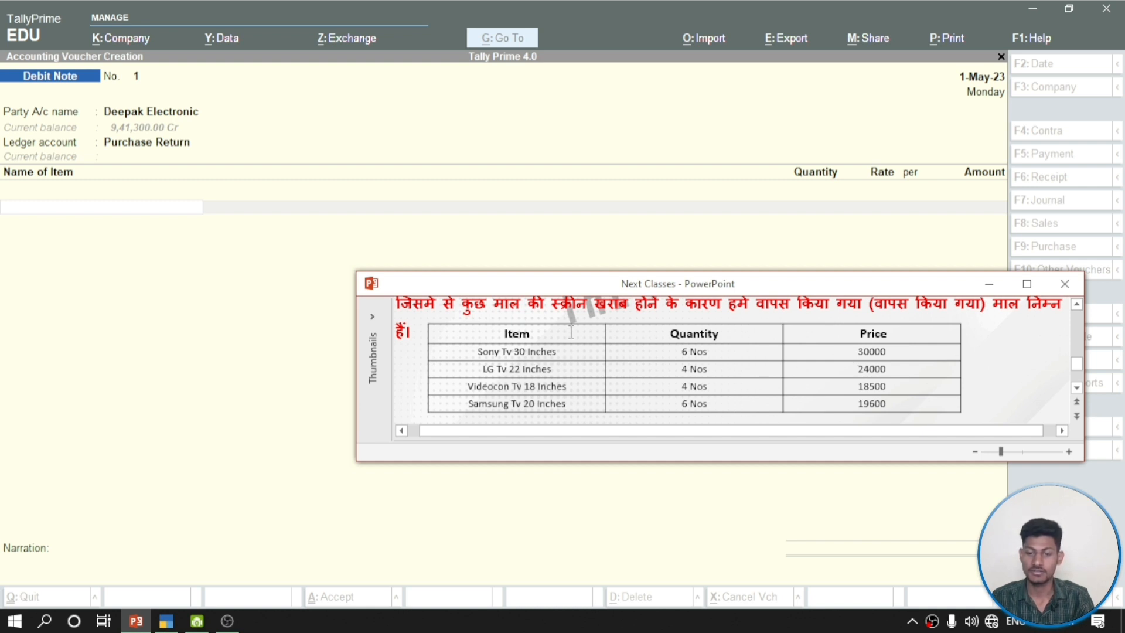
click(136, 214)
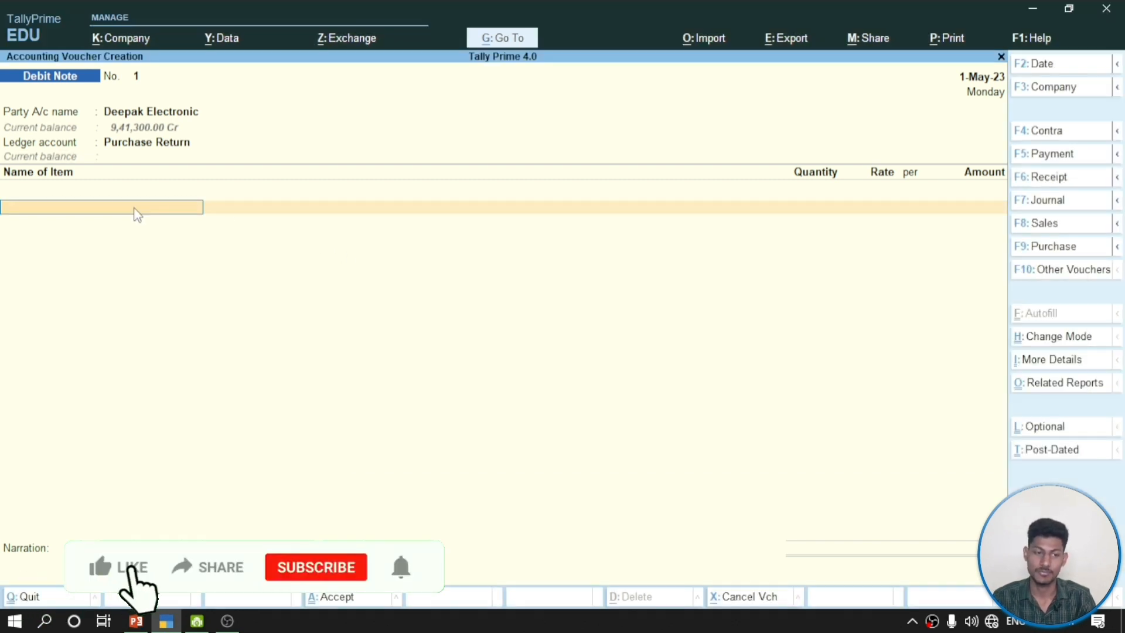
text(So)
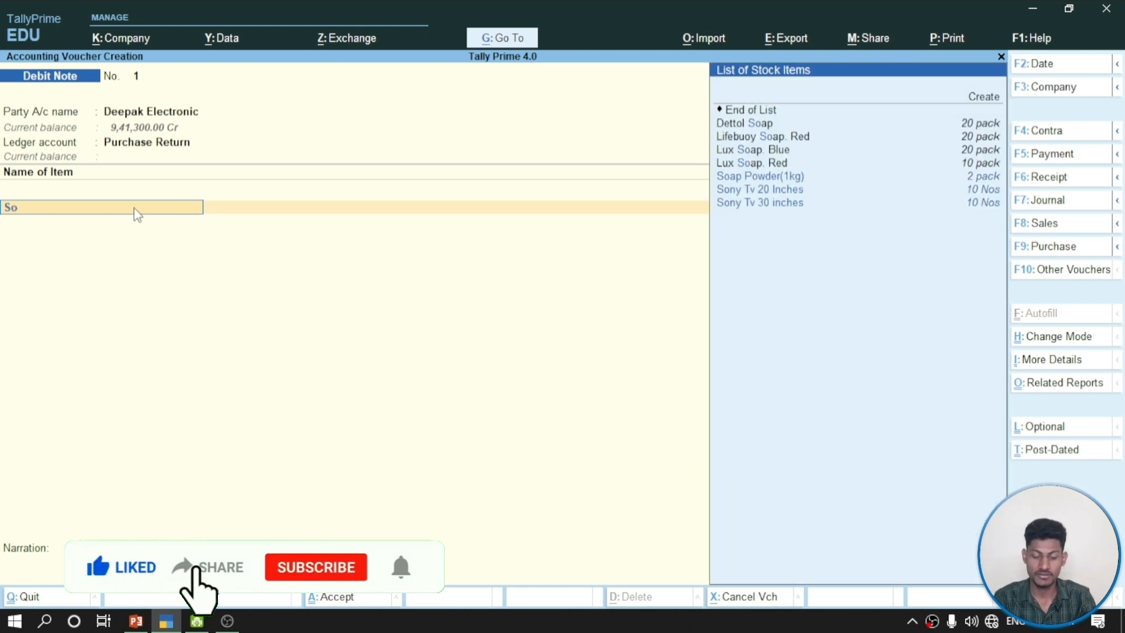
text(n)
key(Down)
key(Up)
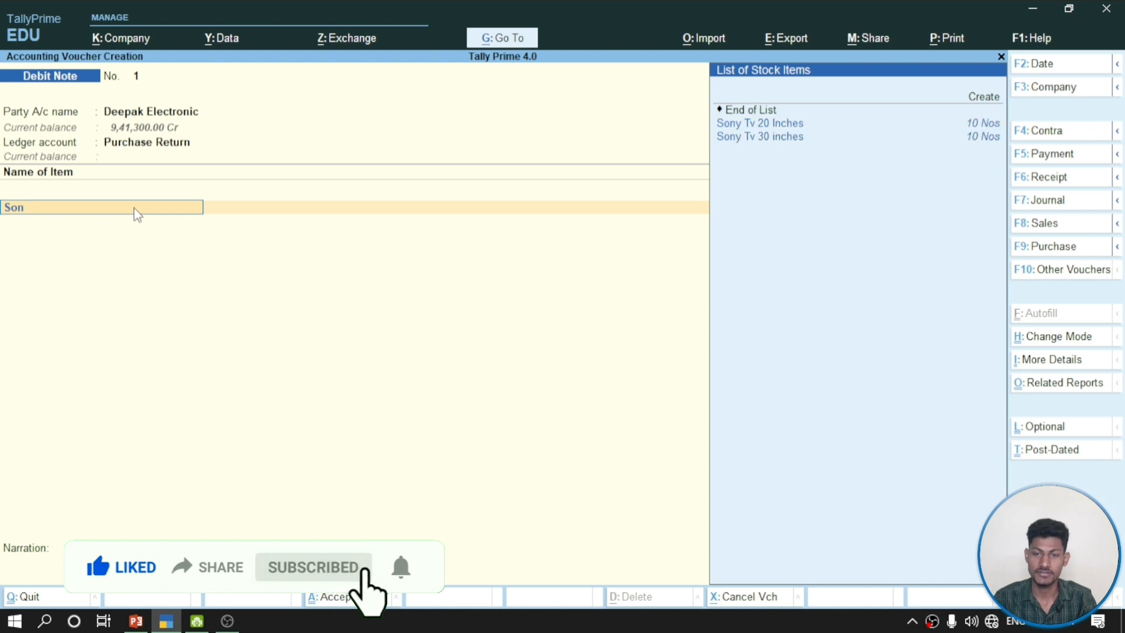
key(Down)
key(Return)
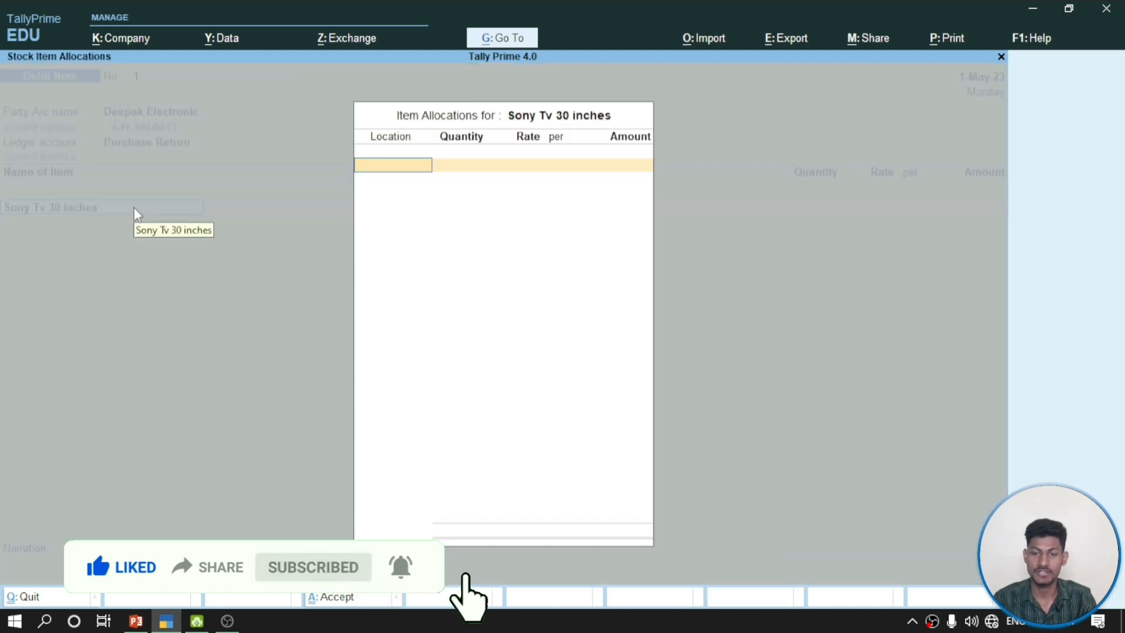
Allocate 6 Nos of the Sony Tv 30 inches from Main Location at a rate of 30,000, checking against the slide
click(136, 621)
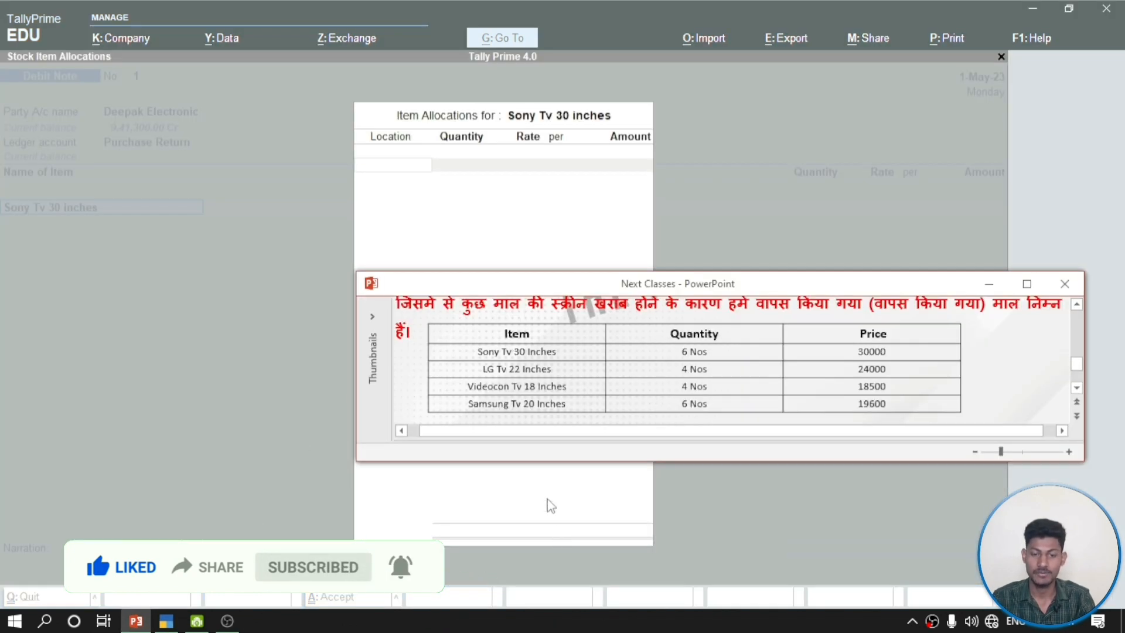
click(412, 174)
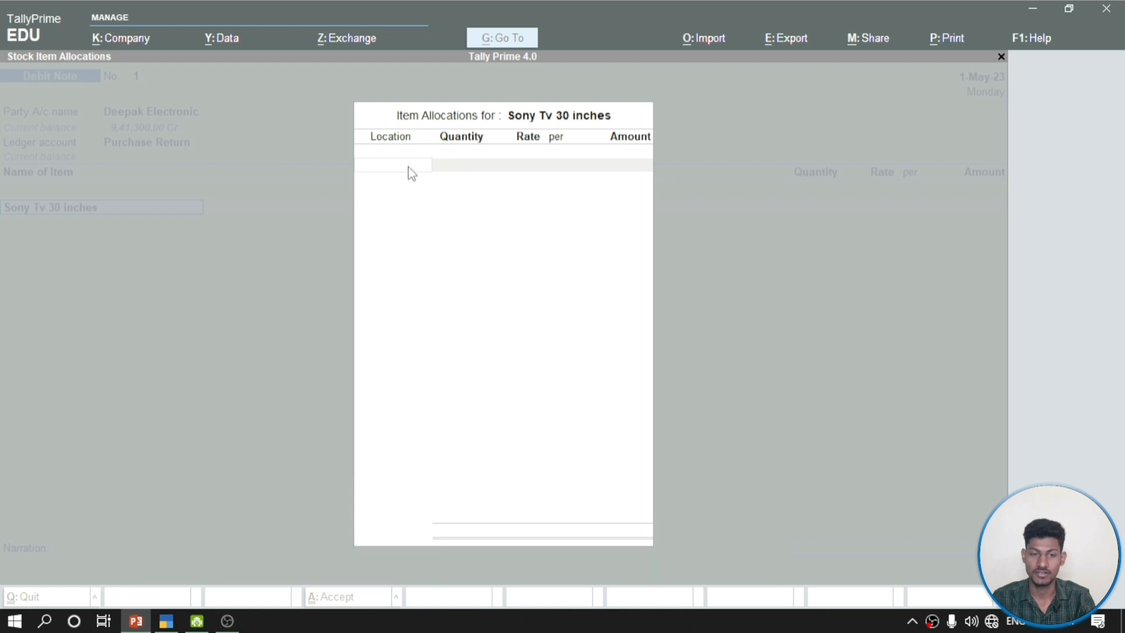
text(M)
key(Return)
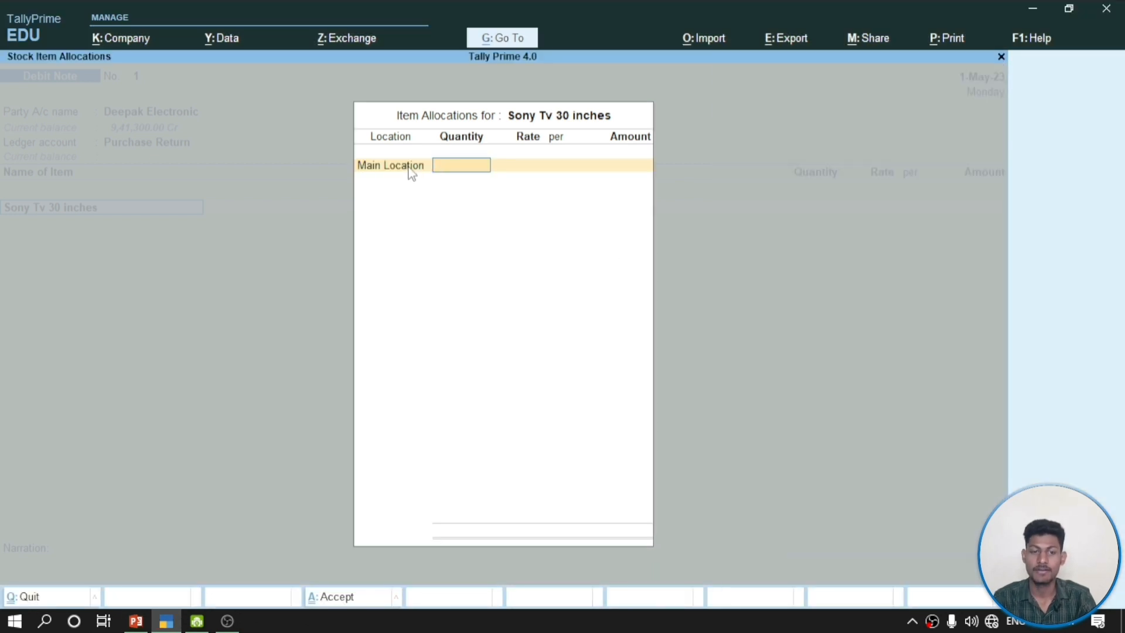
key(Return)
key(Return)
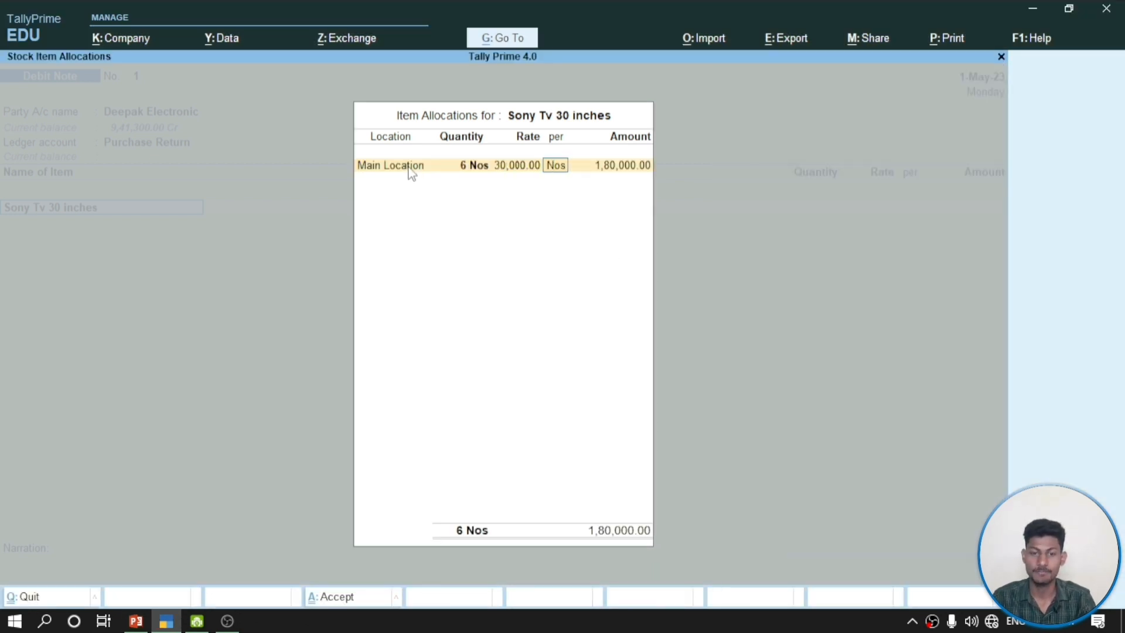
key(Return)
key(Return)
key(Return)
key(Return)
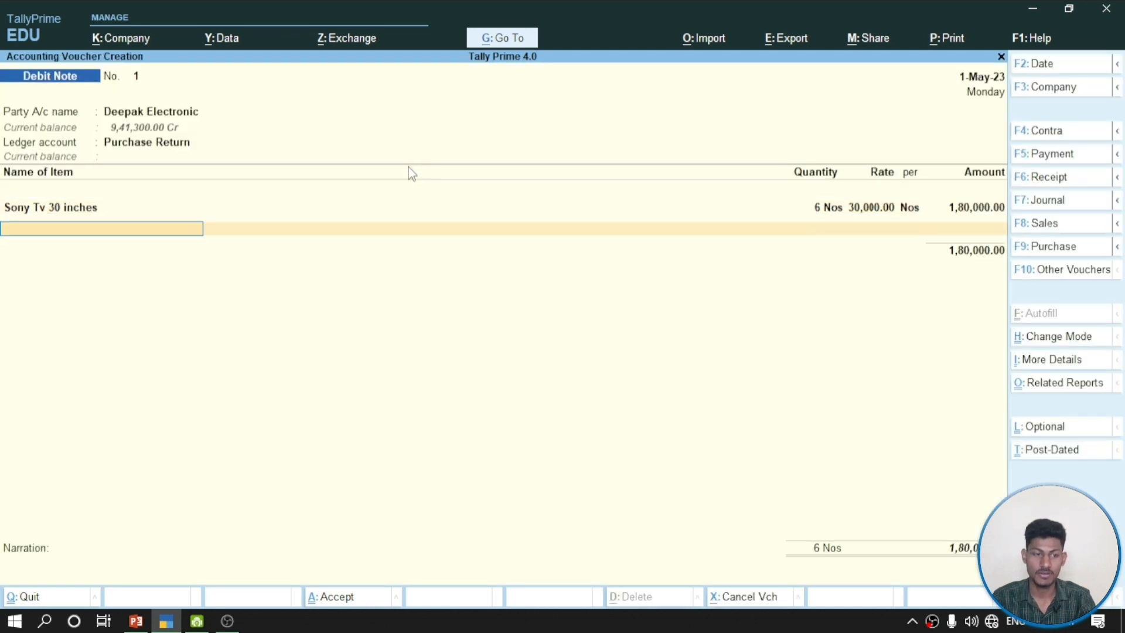
Add Lg Tv 22 Inches from the slide's table to the debit note, with 4 Nos from Main Location at 24,000
click(136, 621)
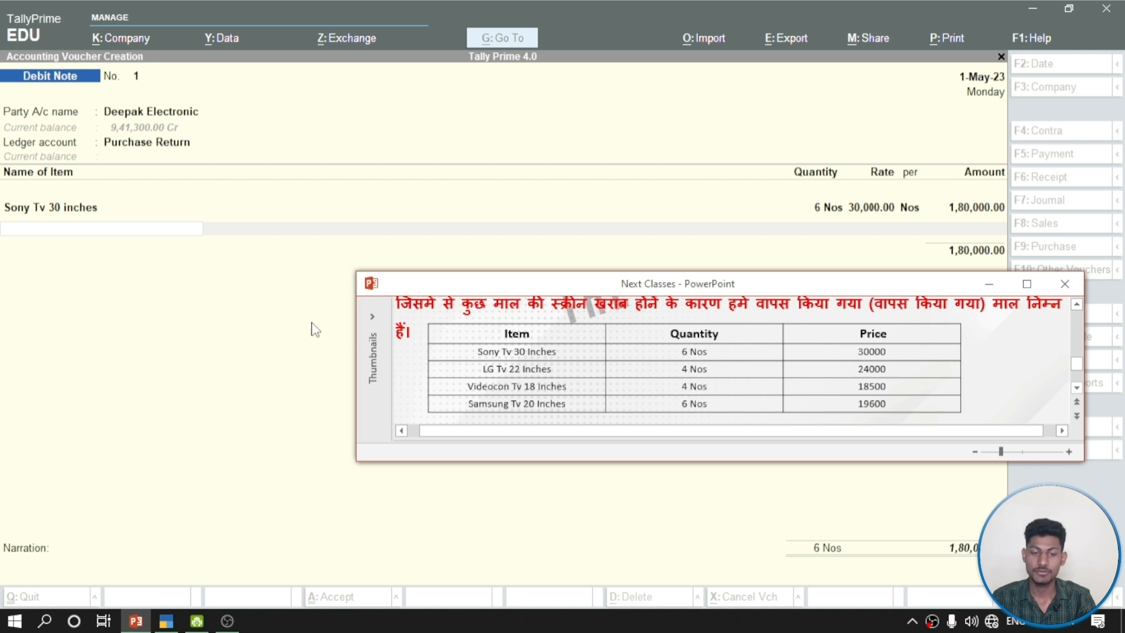
click(60, 242)
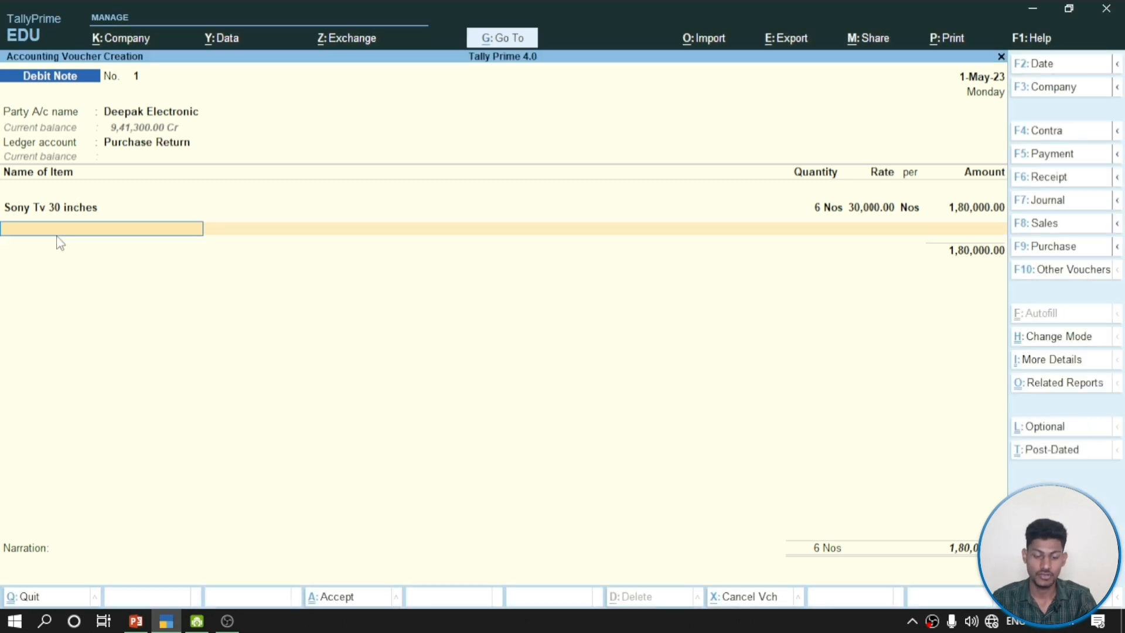
text(Lg)
key(Return)
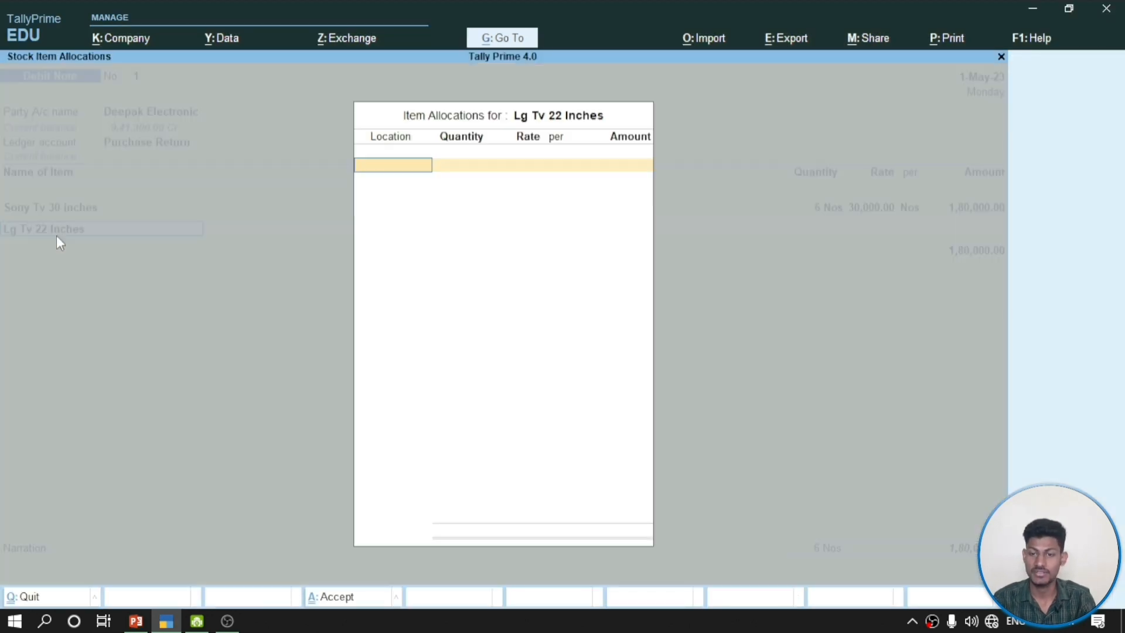
key(Return)
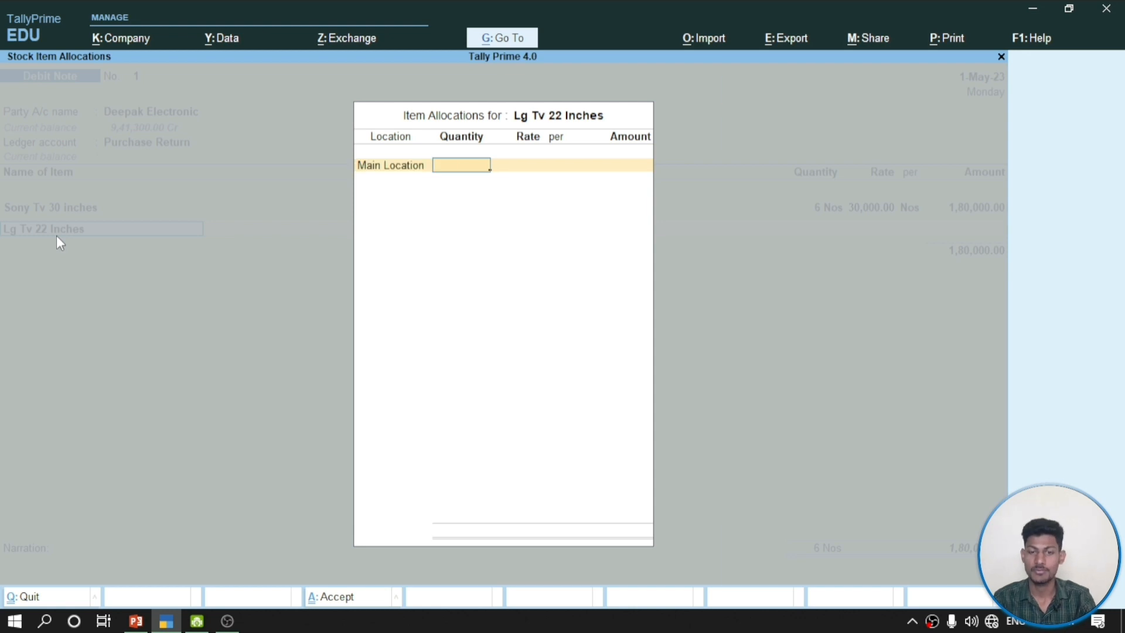
text(4)
key(Return)
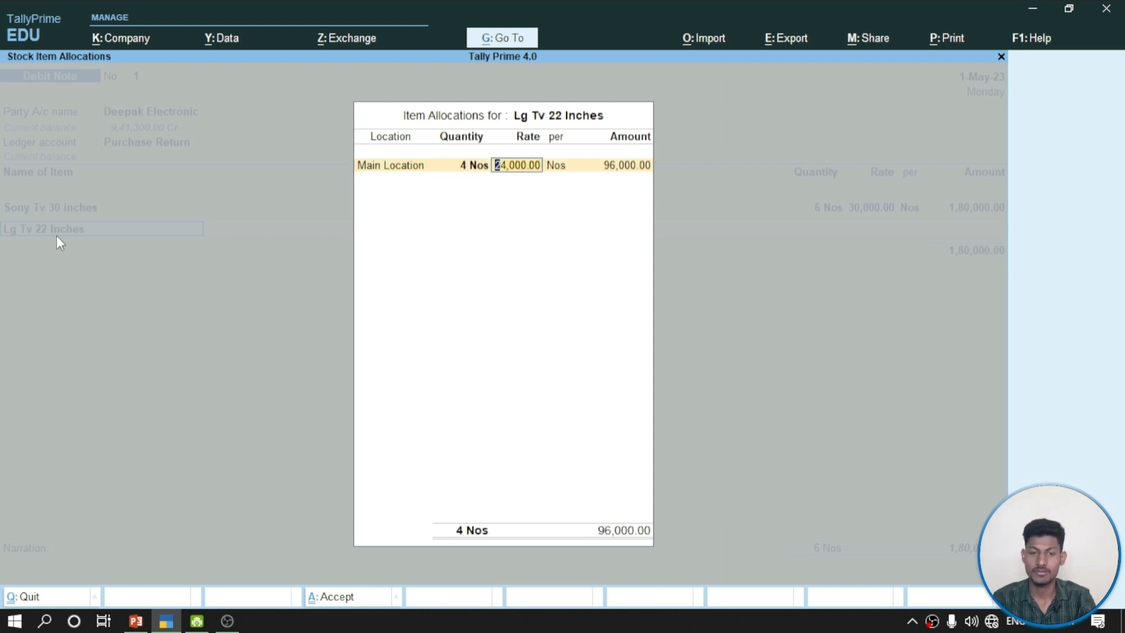
key(Return)
key(Return)
key(Return)
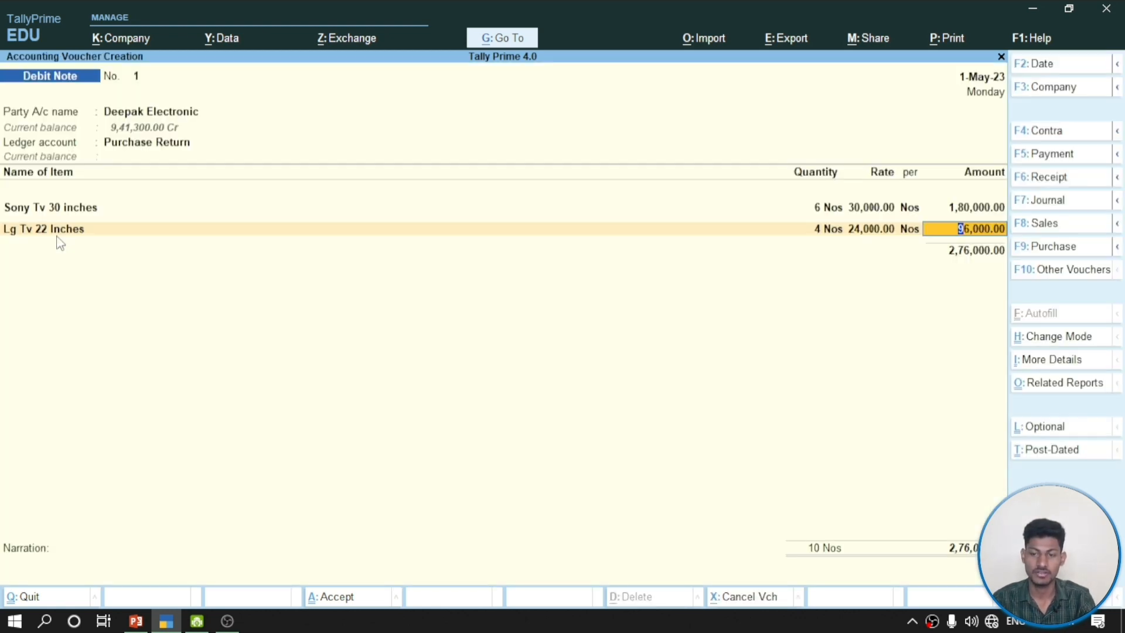
key(Return)
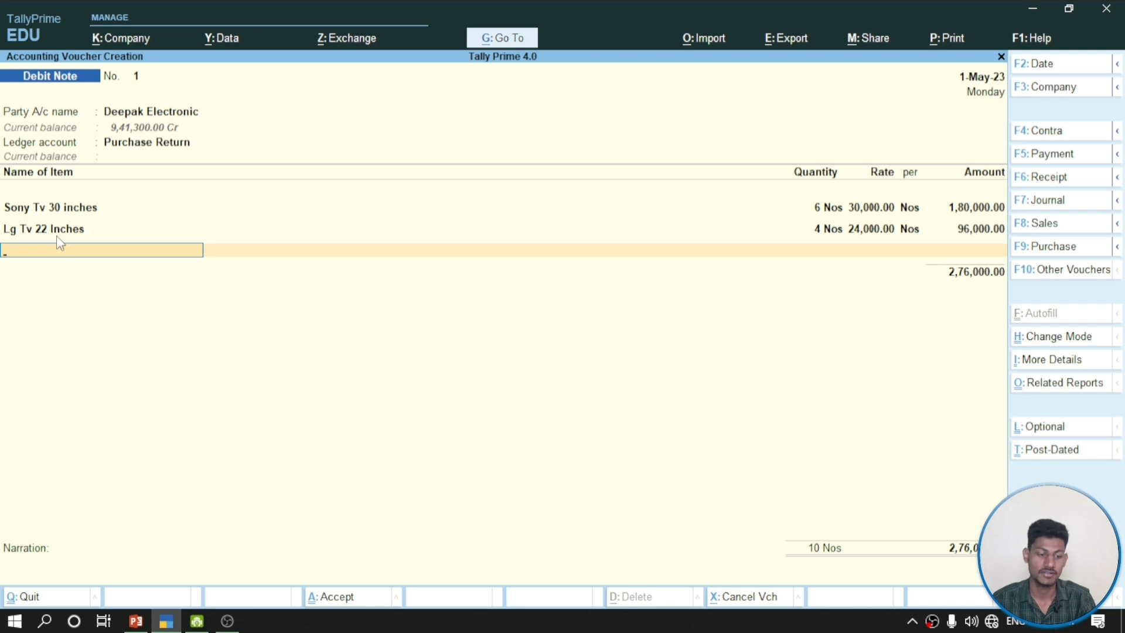
Add Videocone Tv 18 inches from the slide's table to the debit note, with 4 Nos from Main Location at 18,500
click(135, 620)
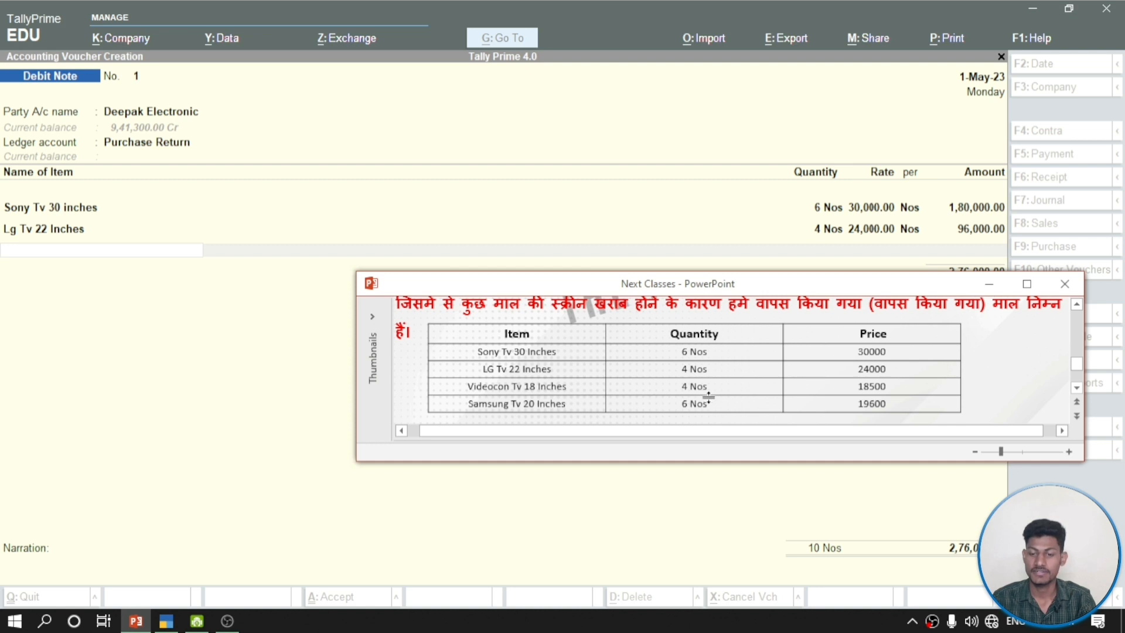
click(97, 258)
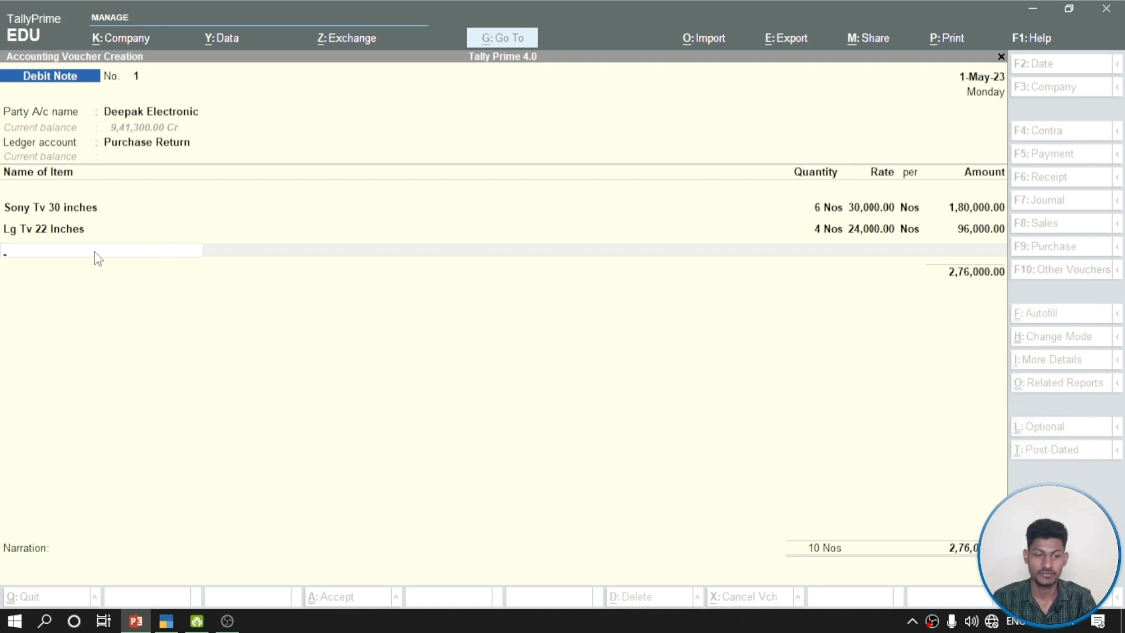
text(Vi)
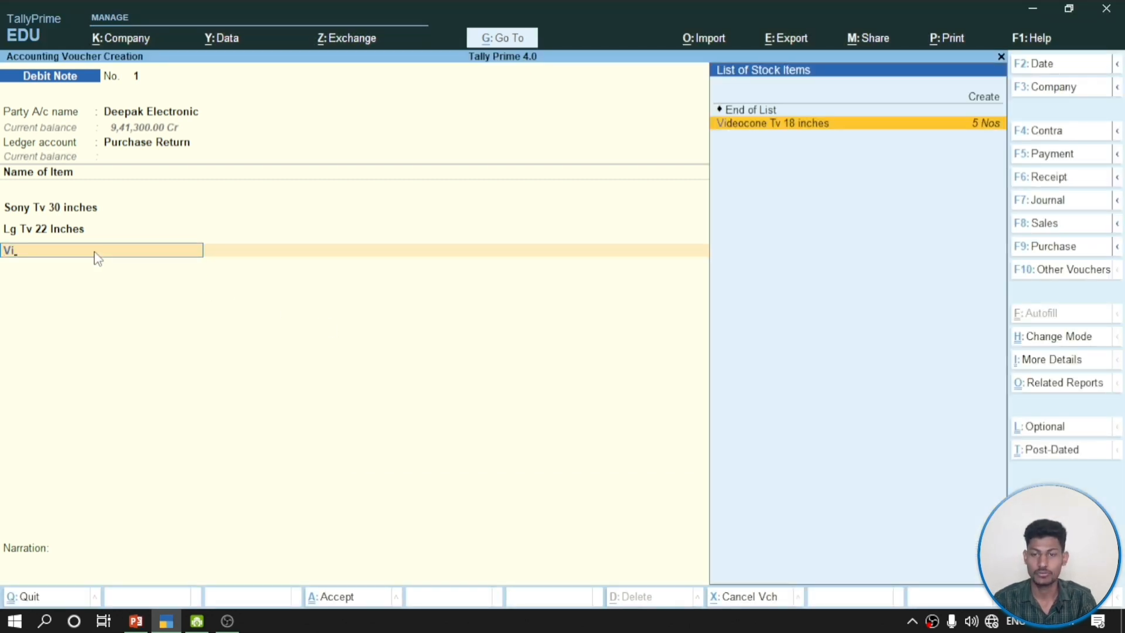
key(Return)
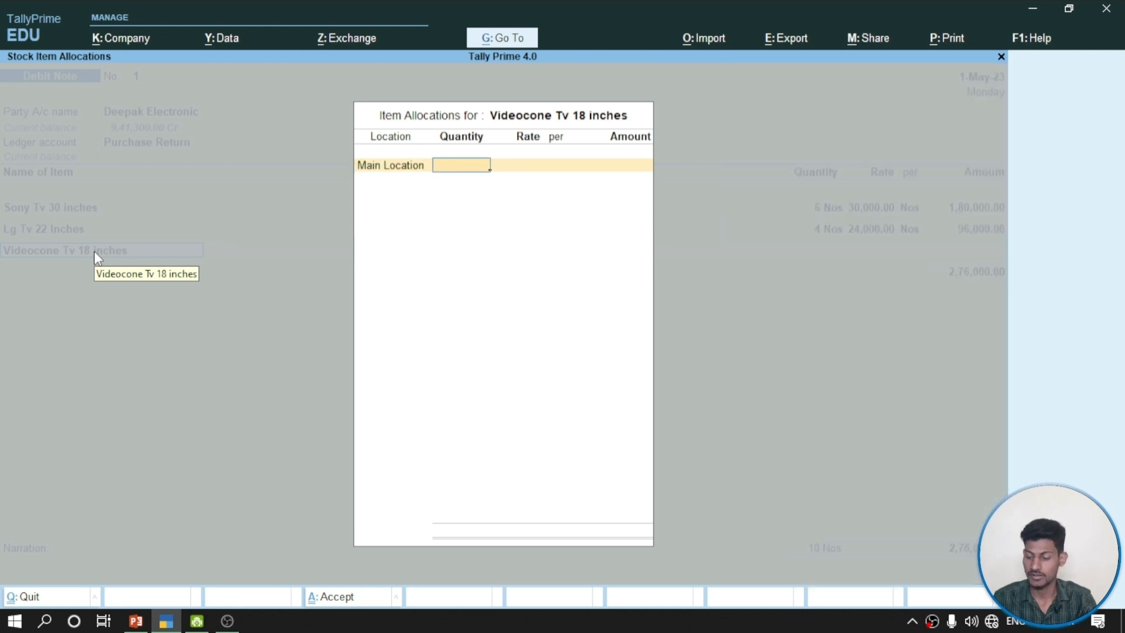
text(4)
key(Return)
key(Return)
key(Return)
key(Return)
key(Return)
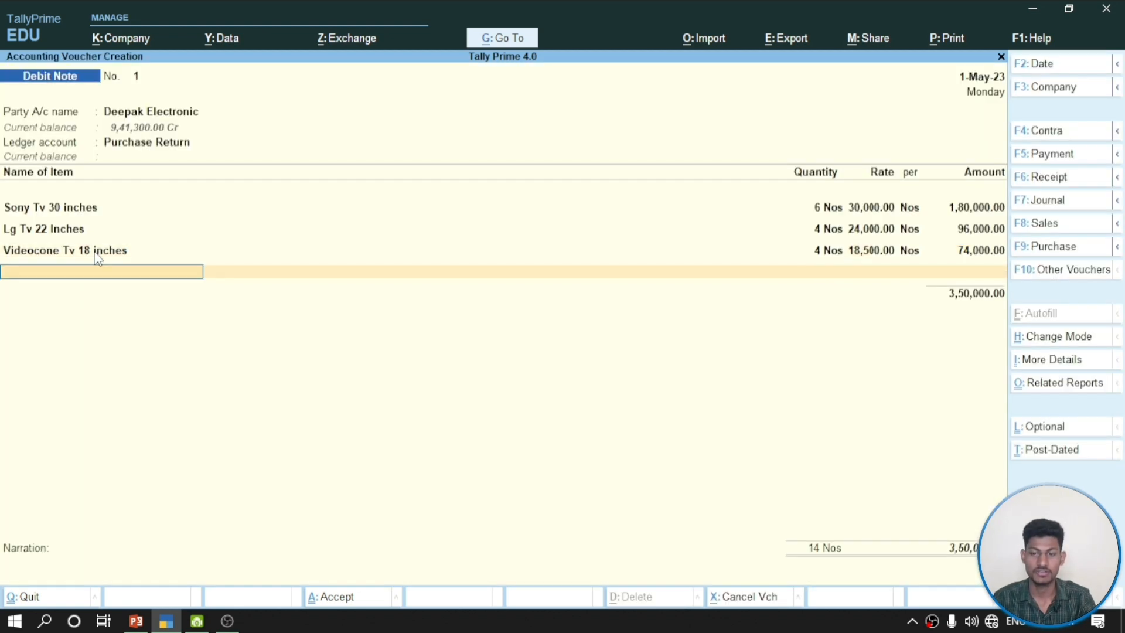
Check the last row of the slide's table and choose Samsung Tv 20 Inches as the debit note's fourth item
click(136, 621)
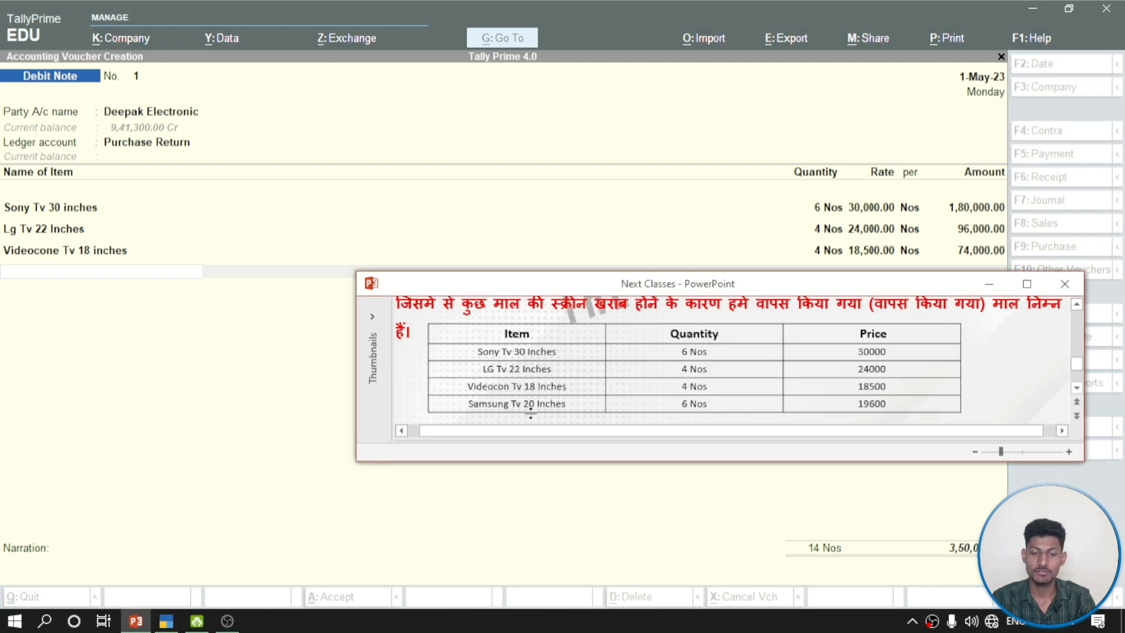
click(139, 278)
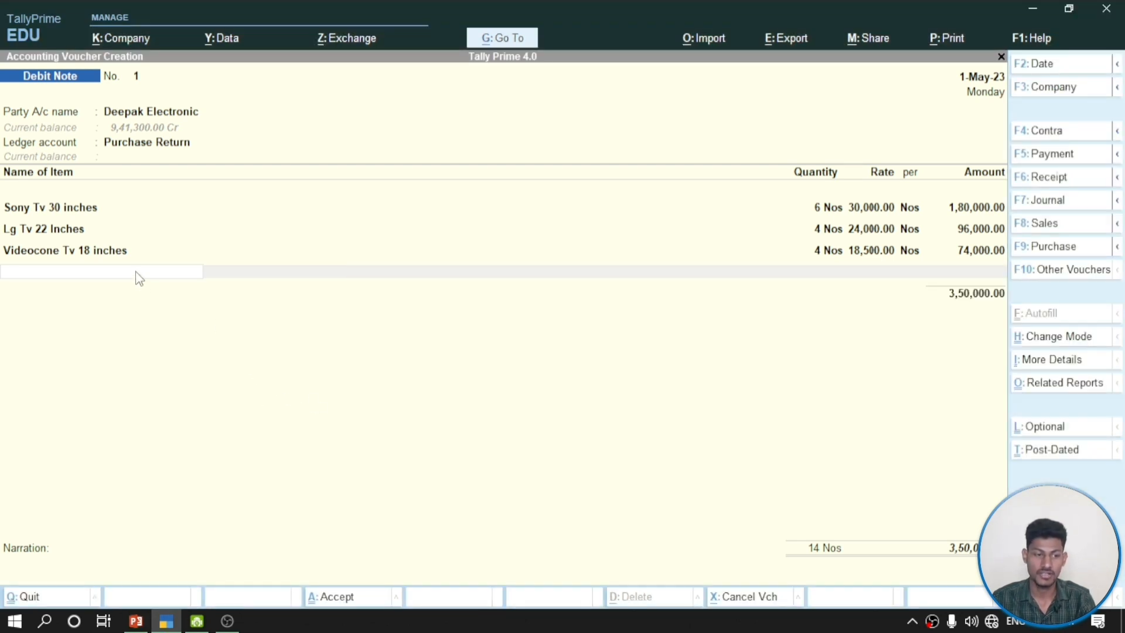
text(D)
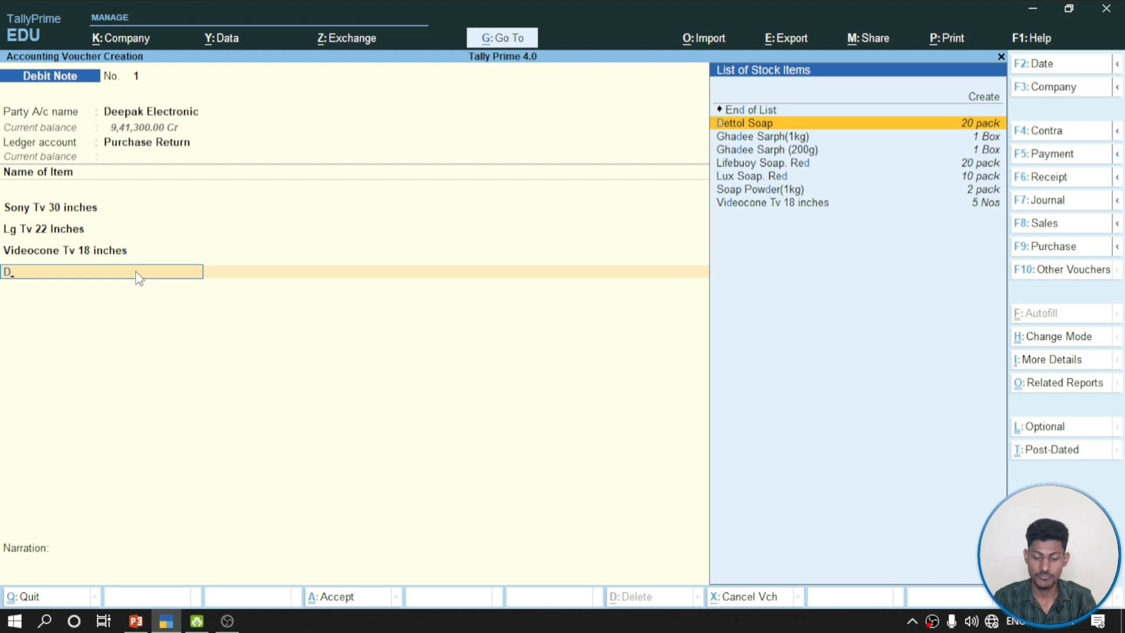
key(BackSpace)
text(S)
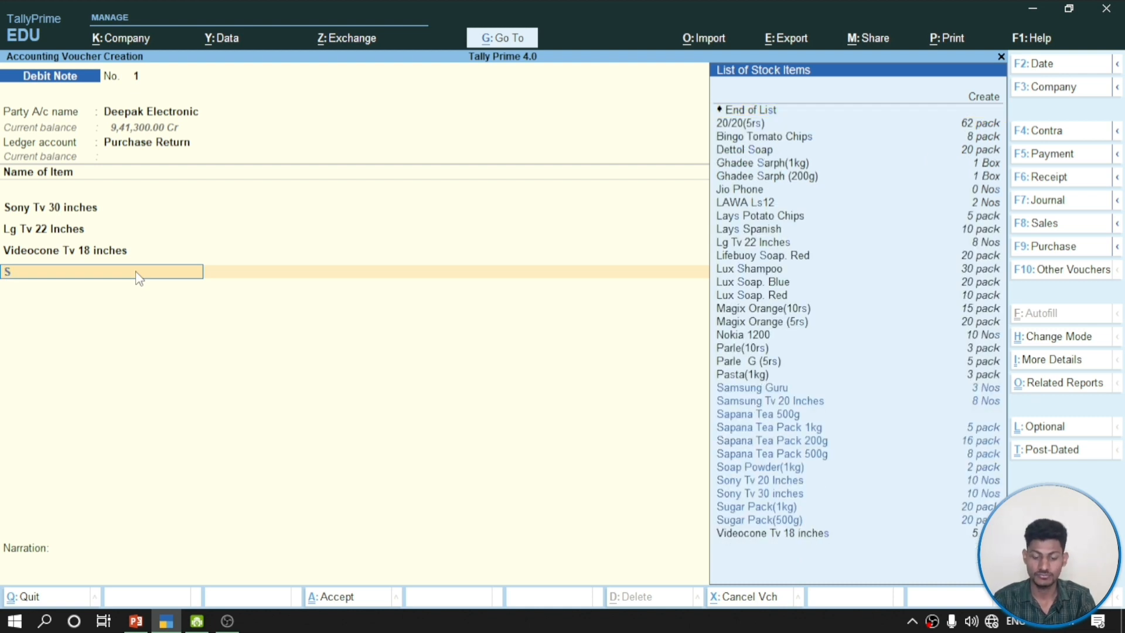
text(u)
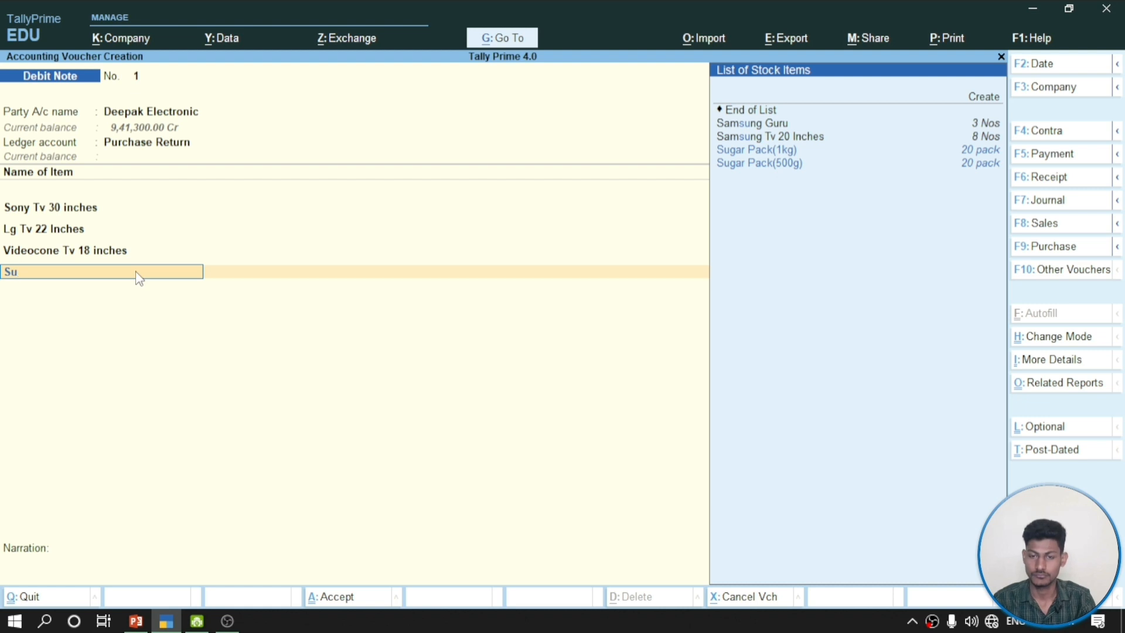
key(Up)
key(Up)
key(Up)
key(Return)
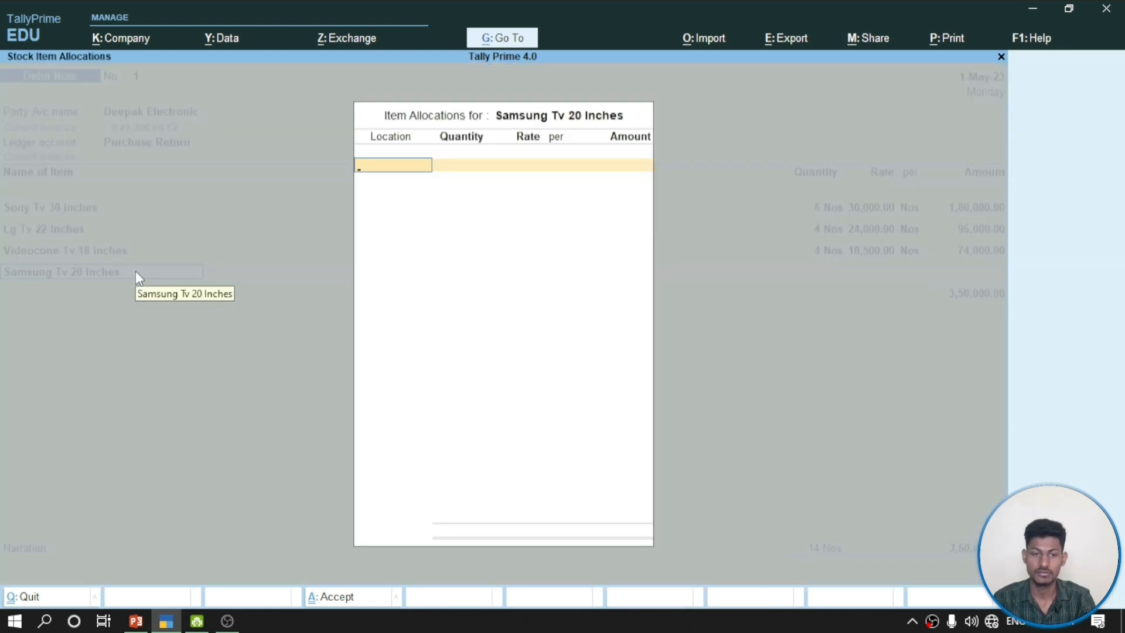
Allocate 6 Nos of the Samsung Tv 20 Inches from Main Location at 19,600 and end the debit note's item list
key(Return)
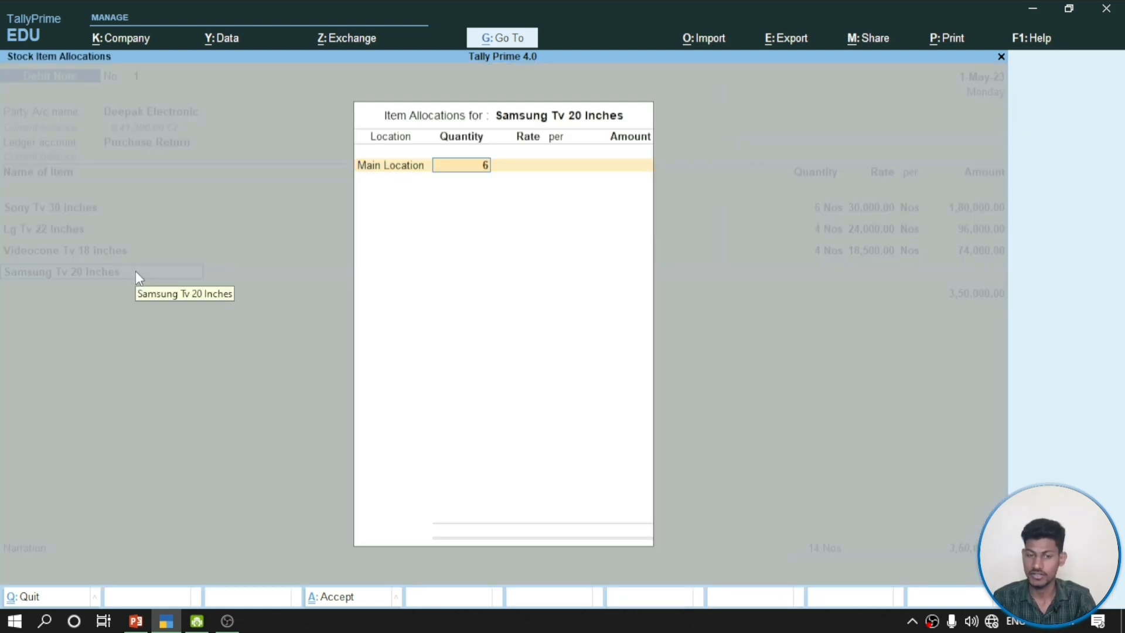
text(6)
key(Return)
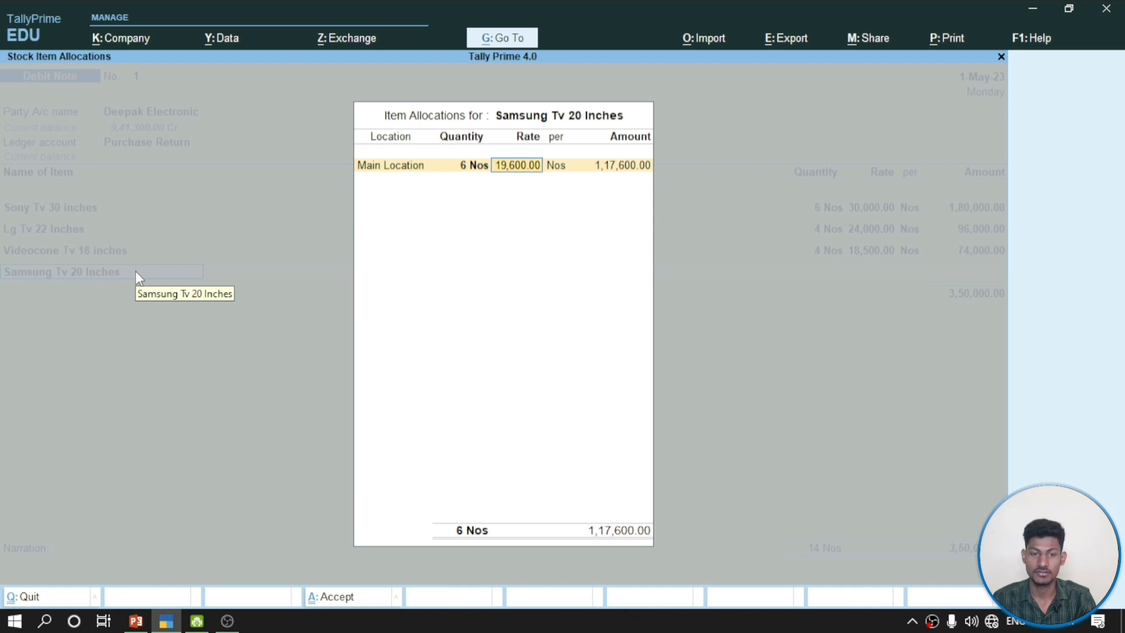
click(136, 620)
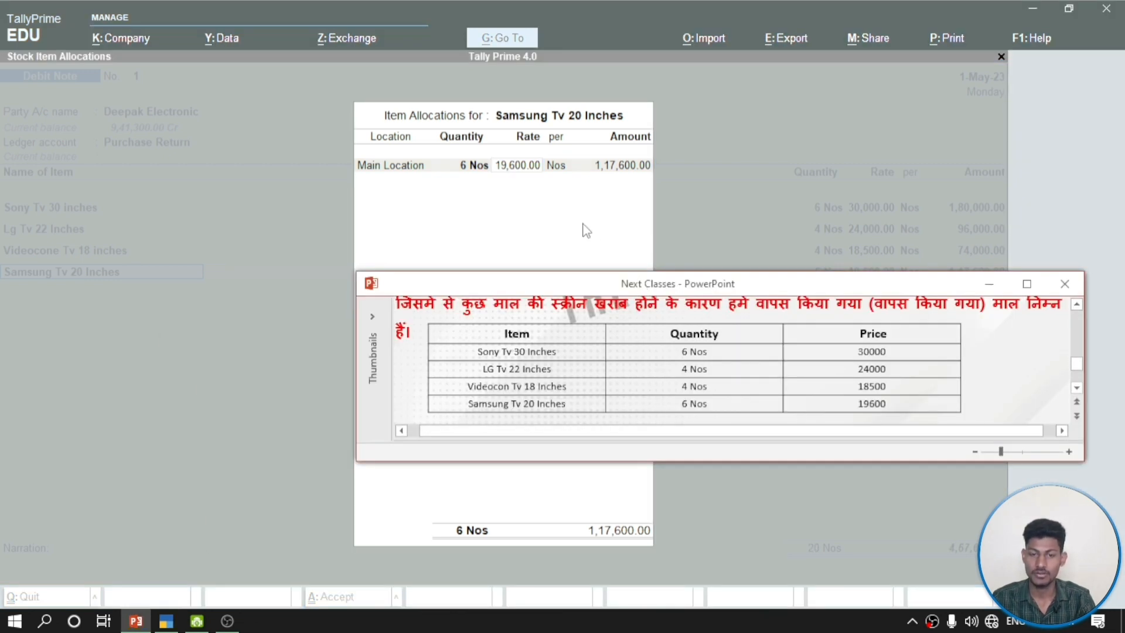
click(586, 229)
key(Return)
key(Return)
key(Return)
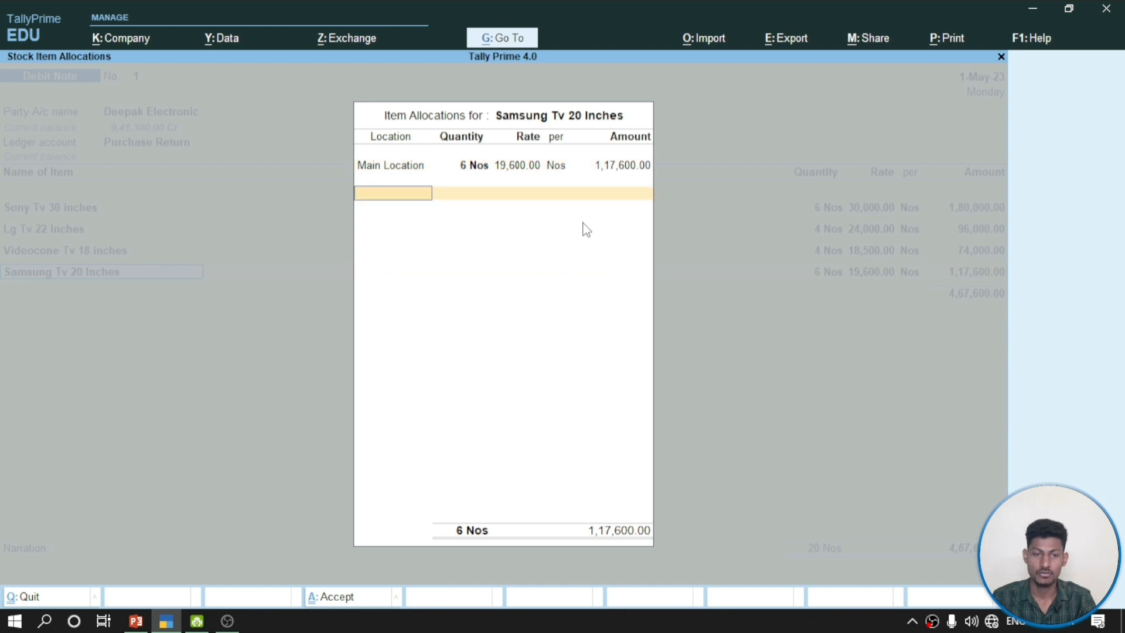
key(Return)
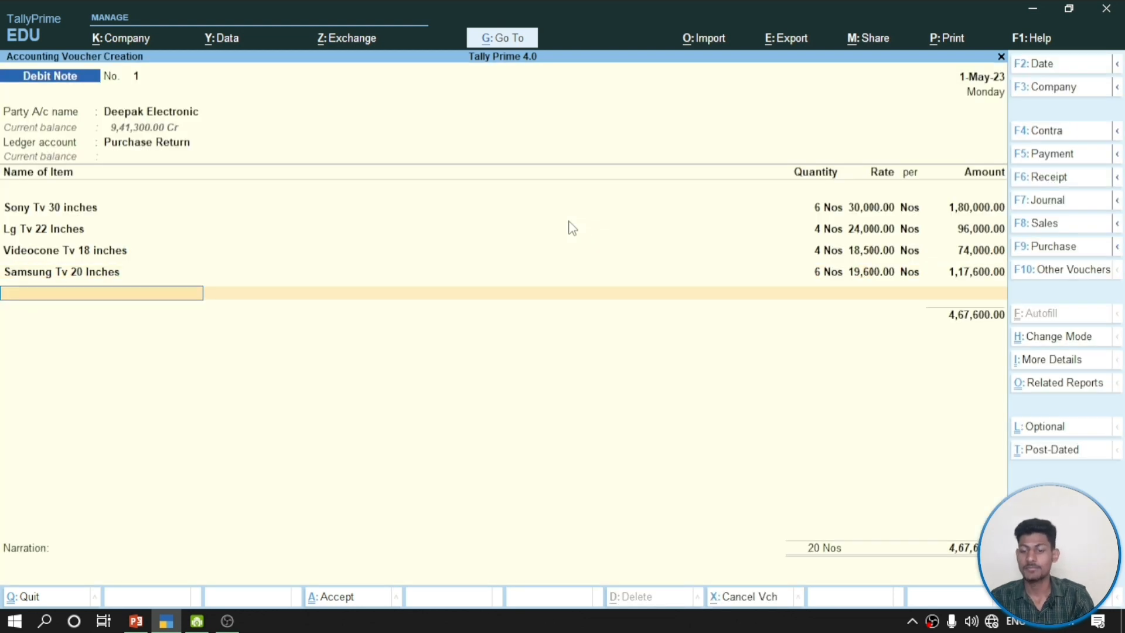
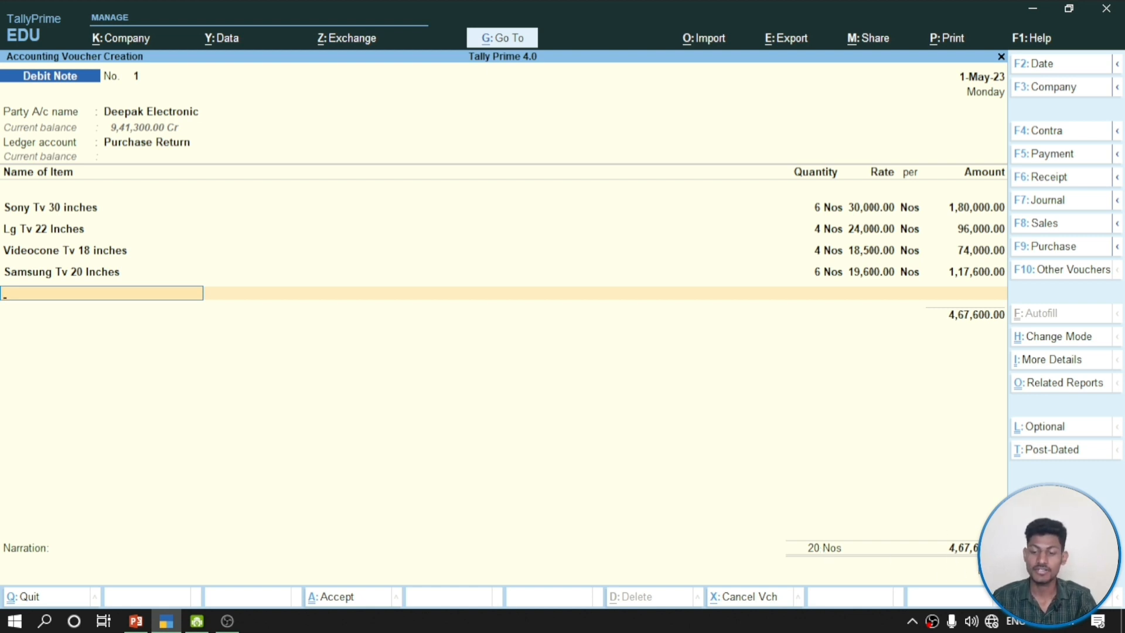
key(Return)
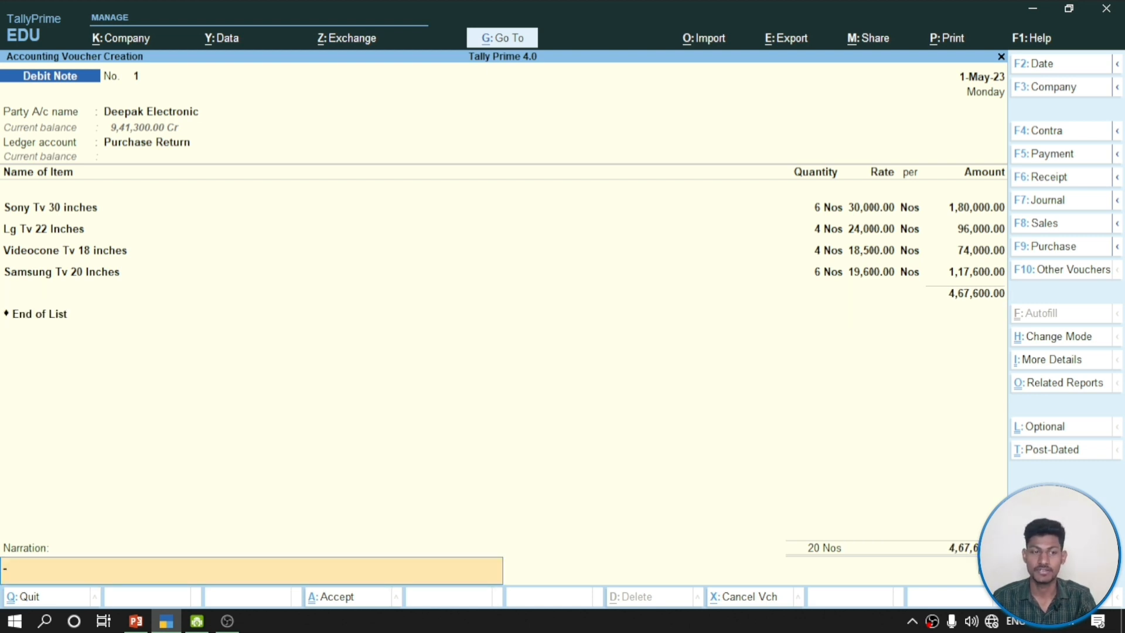
Save the debit note with a blank narration, then reopen the saved voucher to review it and close it
key(Return)
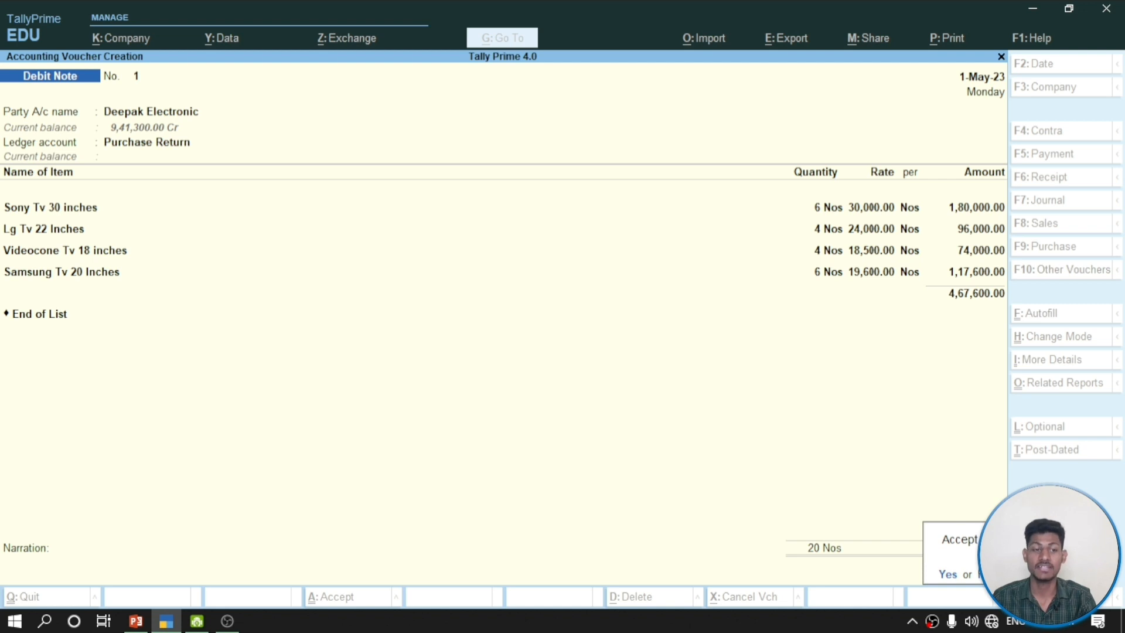
key(Return)
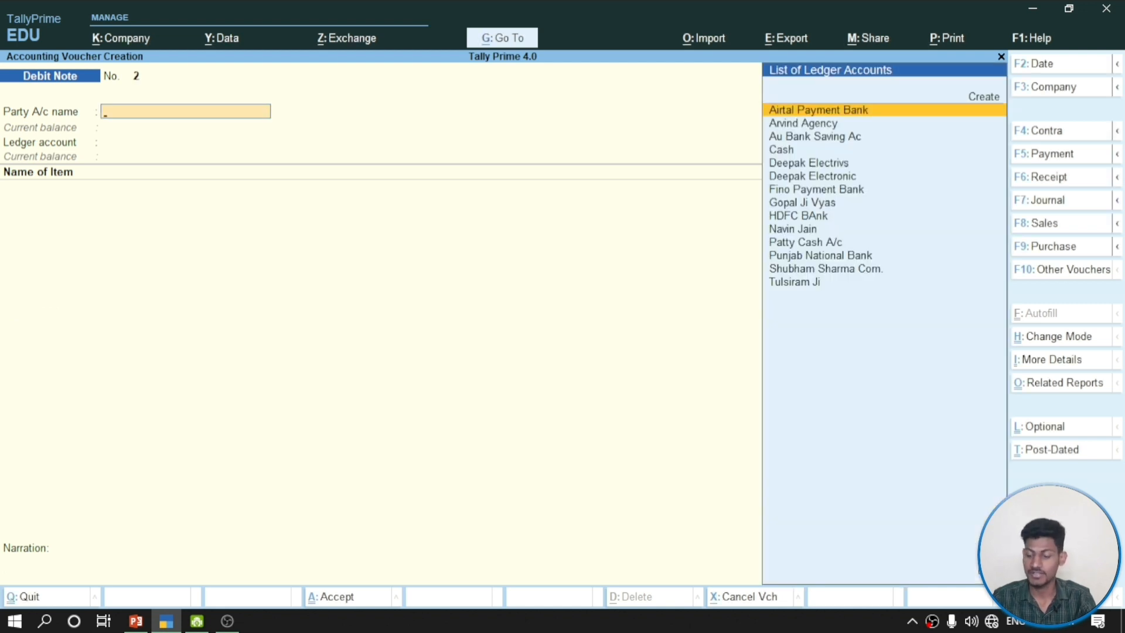
key(Page_Up)
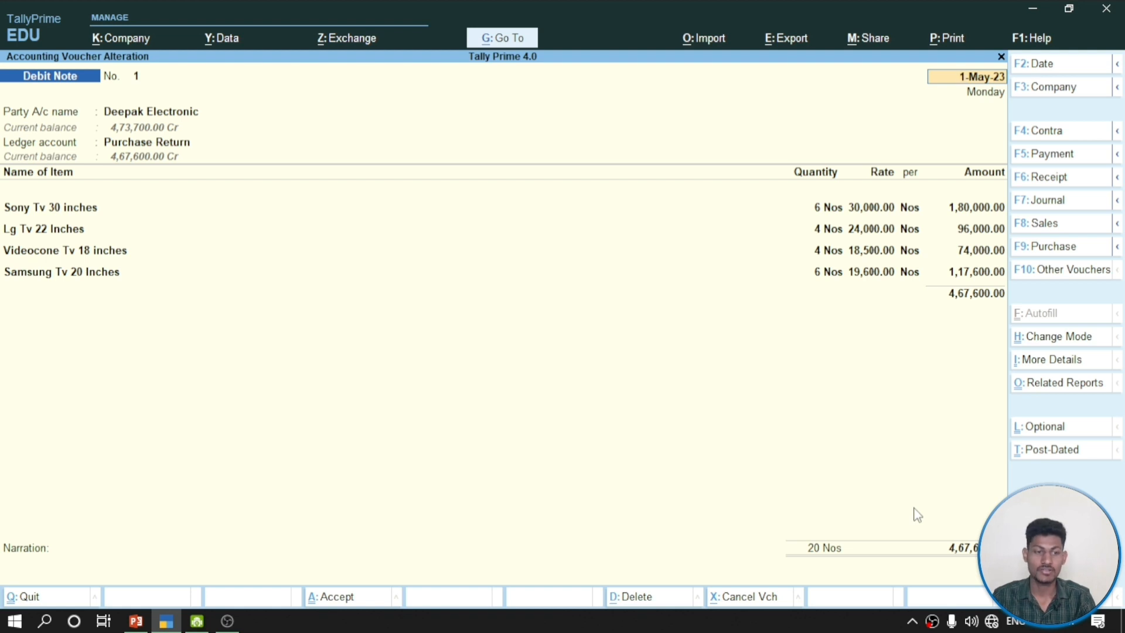
key(BackSpace)
key(Escape)
key(Return)
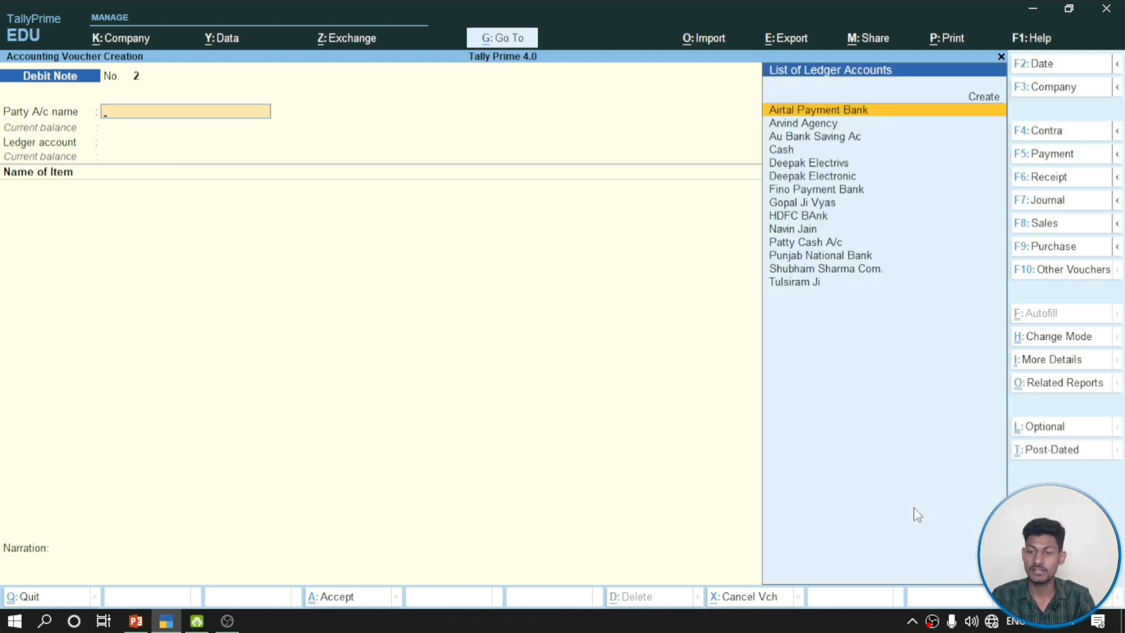
Leave voucher entry and open the Stock Summary report
key(Escape)
key(Return)
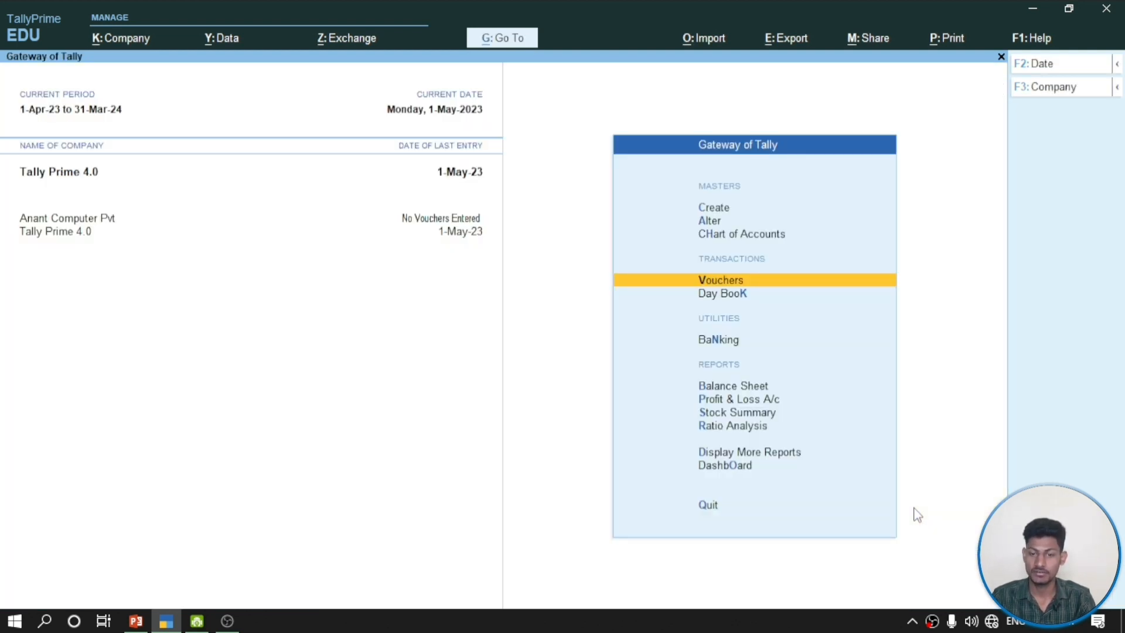
key(Down)
key(Down)
key(Down)
key(Down)
key(Down)
key(Down)
key(Up)
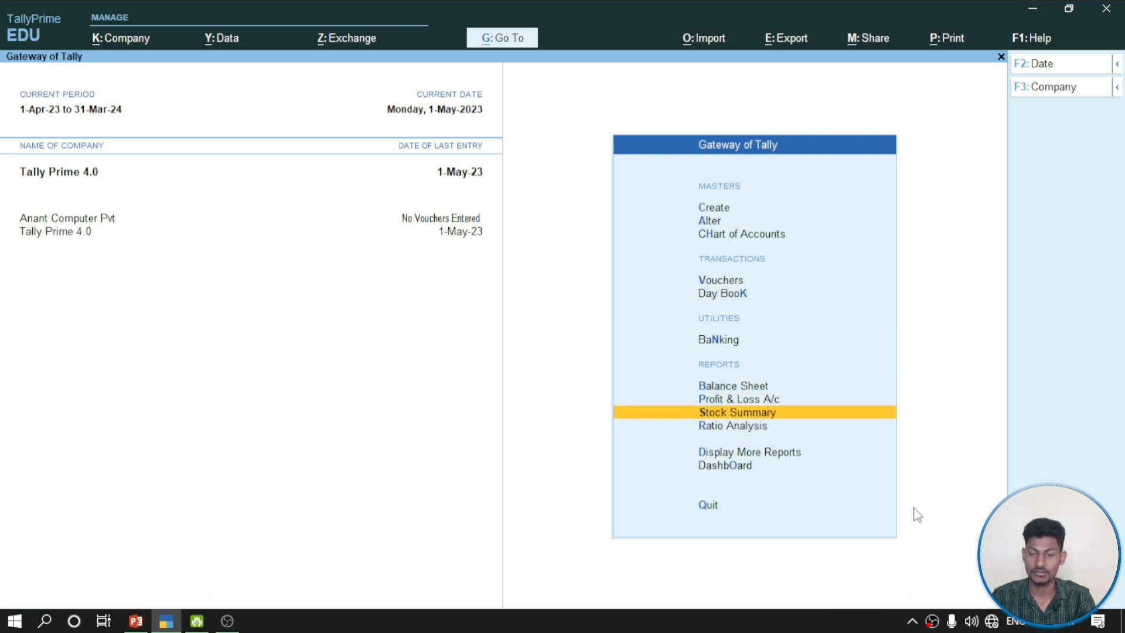
key(Down)
key(Up)
key(Down)
key(Up)
key(Up)
key(Down)
key(Down)
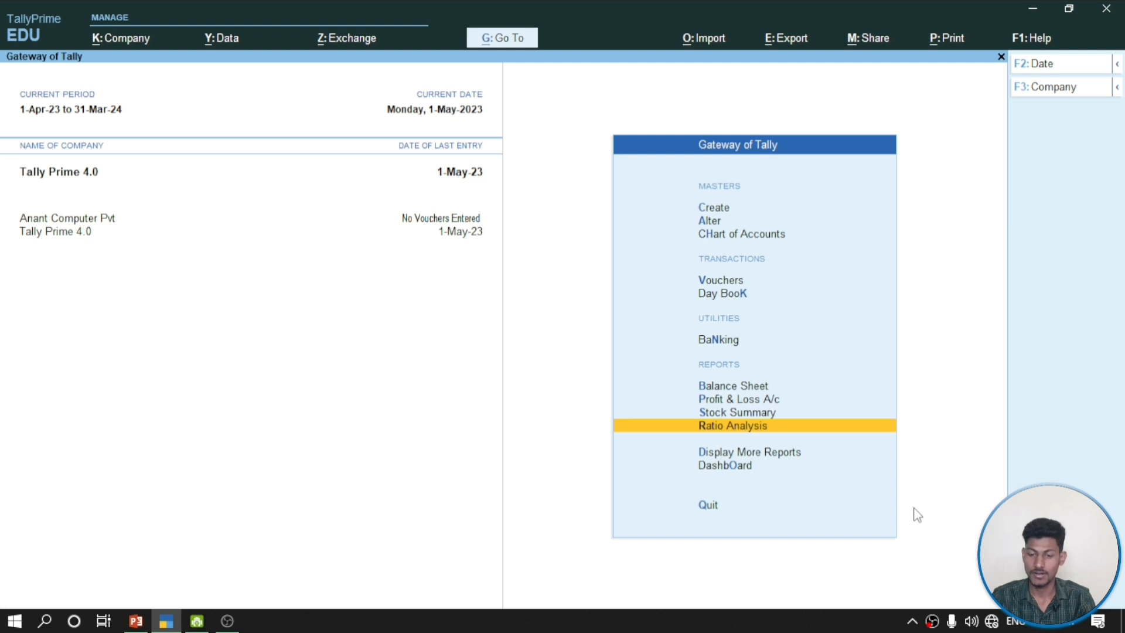
key(Up)
key(Return)
Open the Tv stock group in the Stock Summary to see its brand-wise closing balances
key(Down)
key(Down)
key(Down)
key(Down)
key(Down)
key(Down)
key(Down)
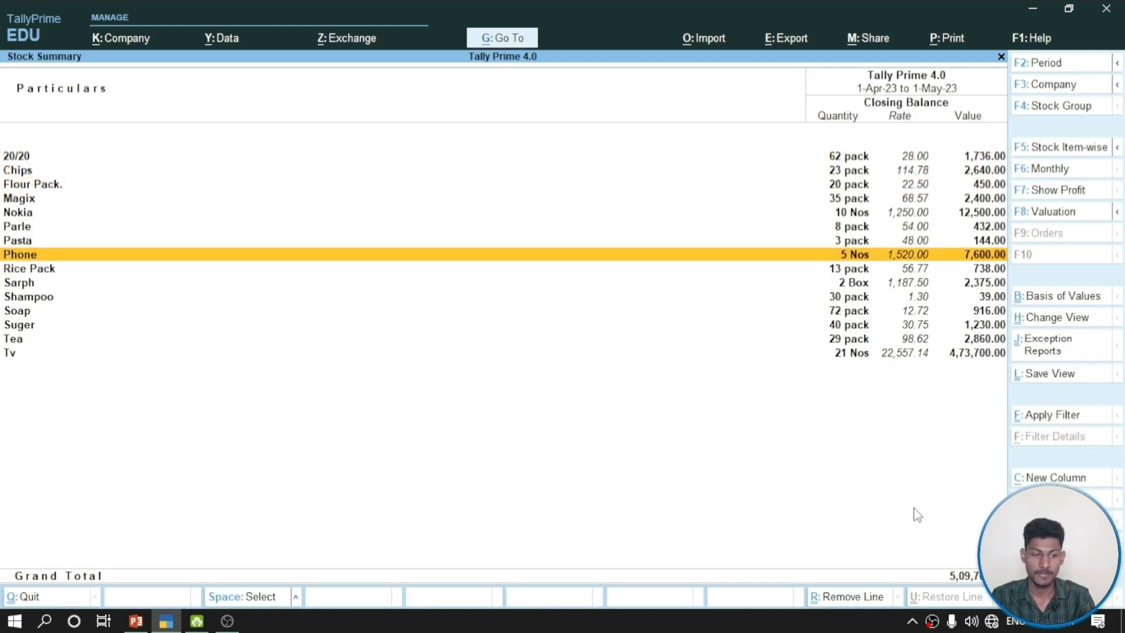
key(Down)
key(Down)
key(Down)
key(Down)
key(Down)
key(Down)
key(Down)
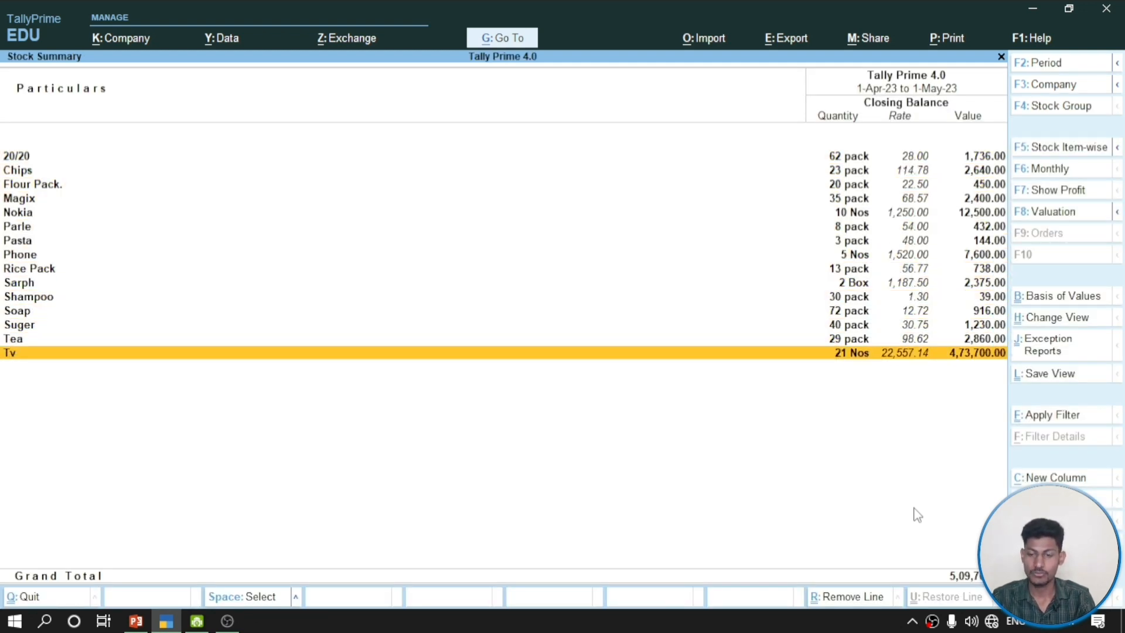
key(Return)
key(Down)
key(Down)
key(Up)
key(Up)
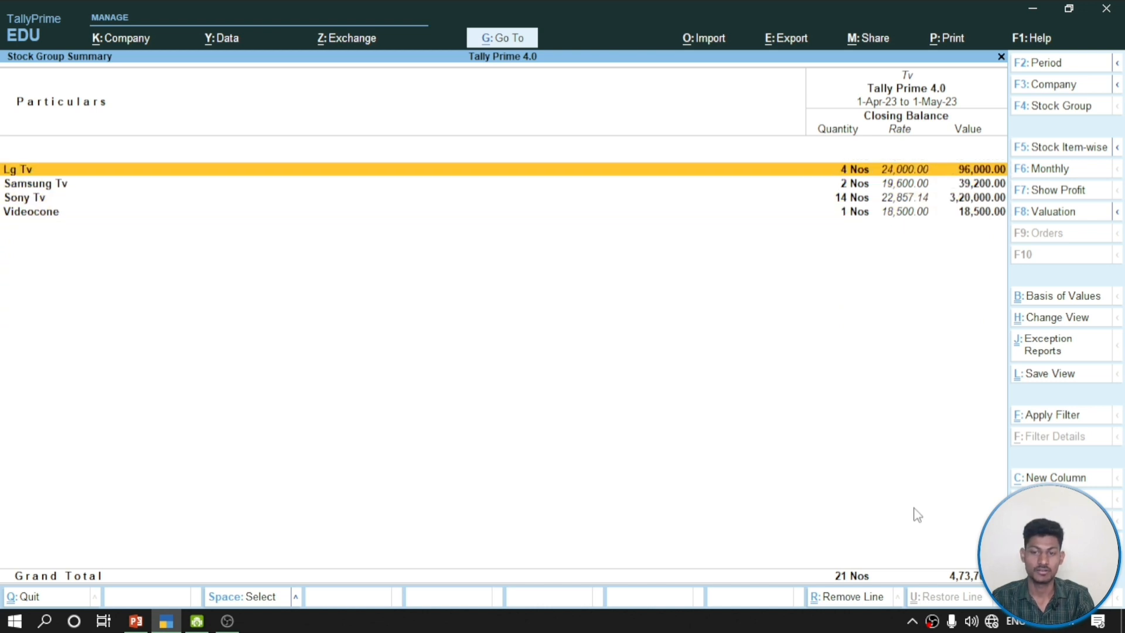
Examine the item-wise closing stock of the Samsung Tv and Sony Tv groups
key(Down)
key(Return)
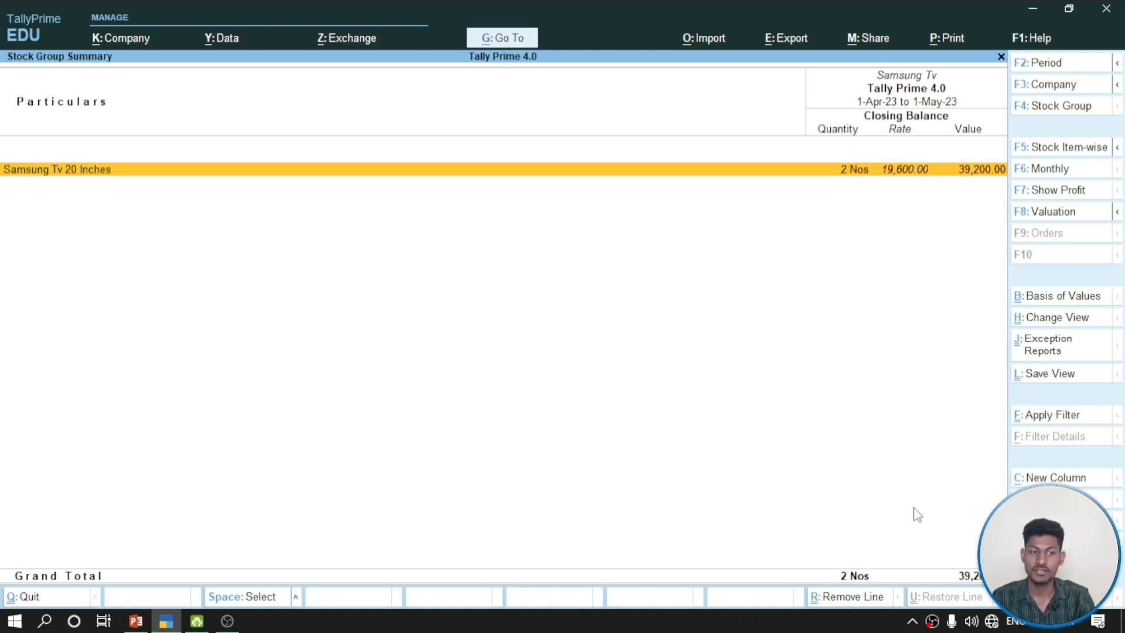
key(Escape)
key(Up)
key(Down)
key(Down)
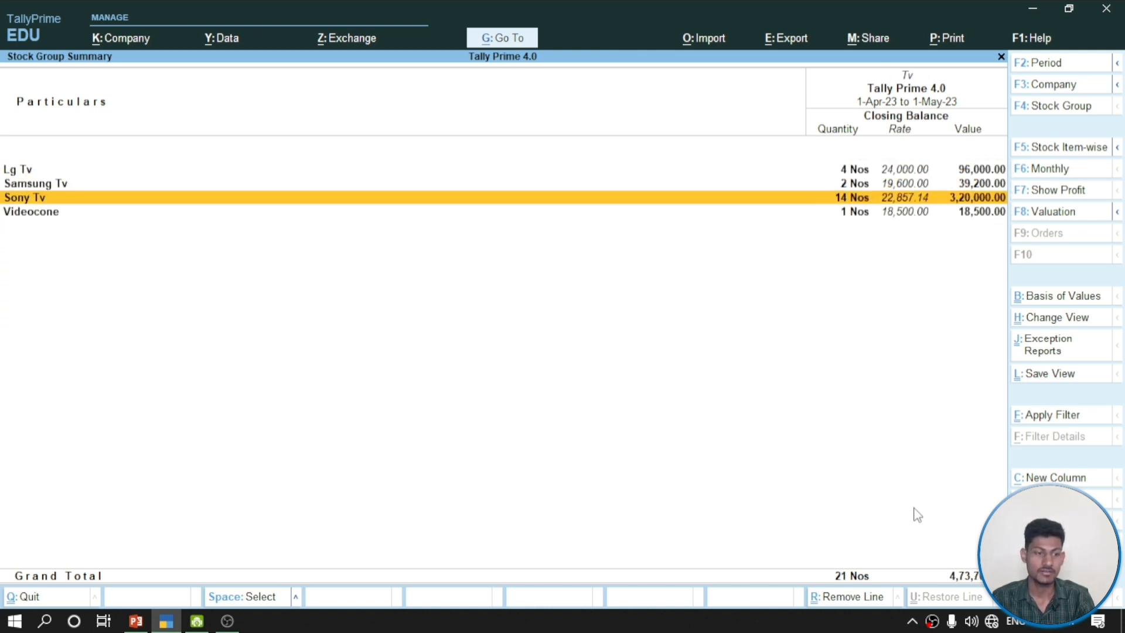
key(Return)
key(Down)
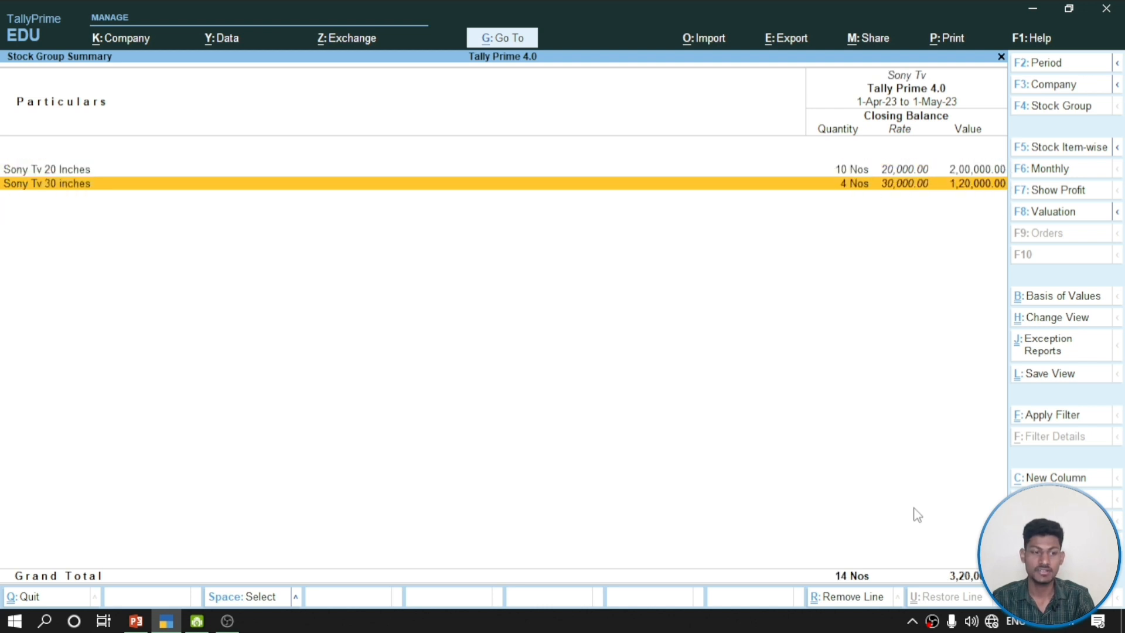
key(Escape)
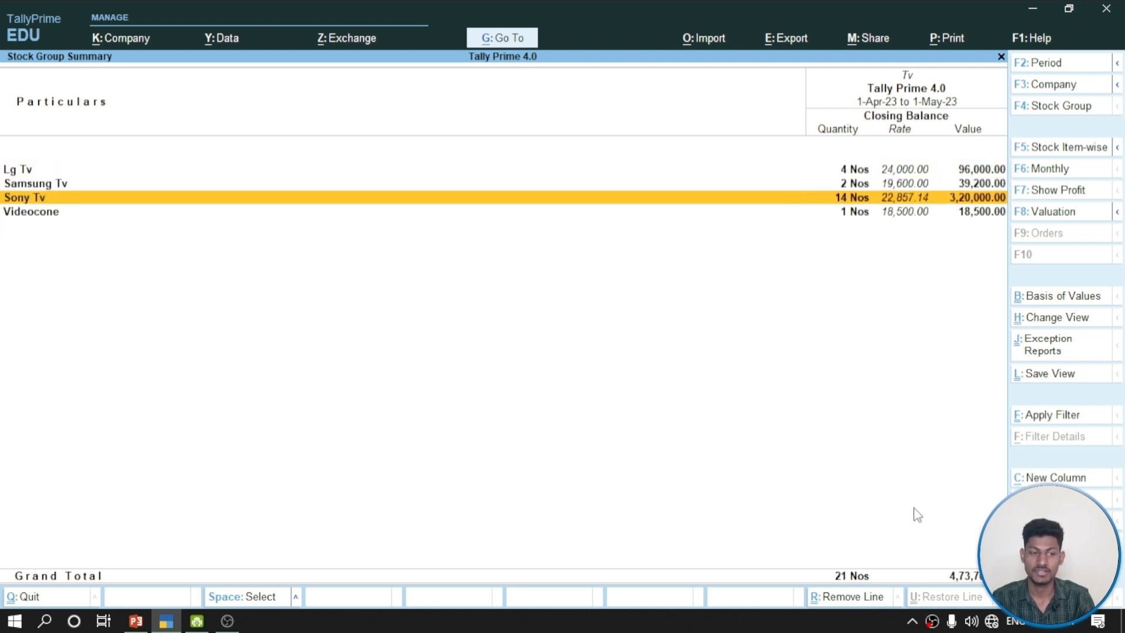
Recheck the Samsung Tv group, then examine the closing stock of the Lg Tv and Videocone groups
key(Up)
key(Return)
key(Escape)
key(Up)
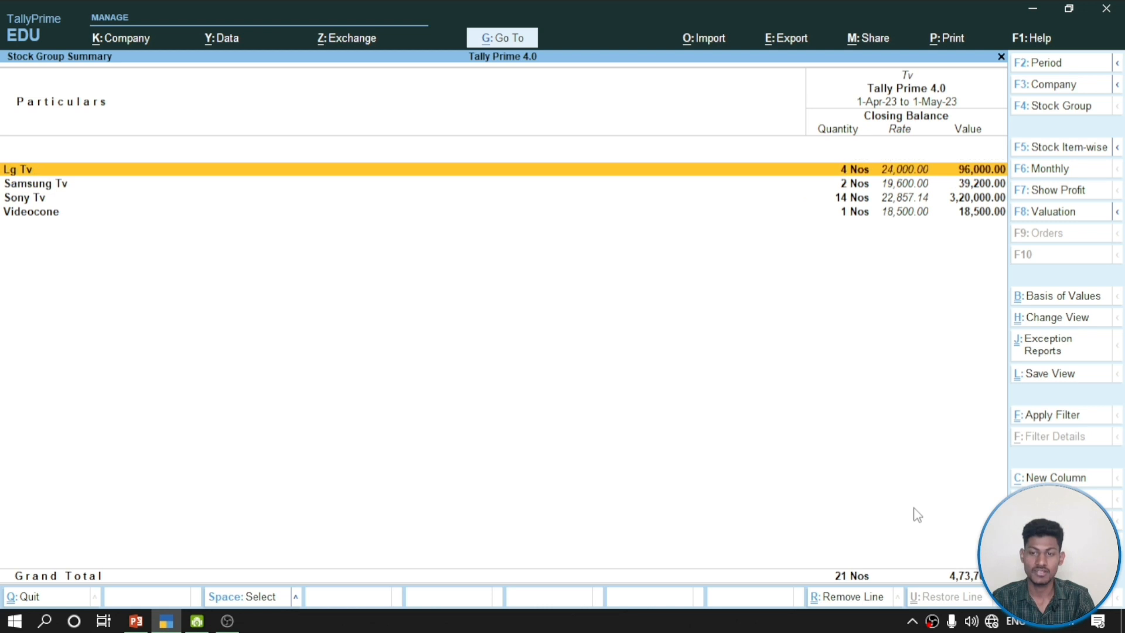
key(Return)
key(Escape)
key(Down)
key(Down)
key(Down)
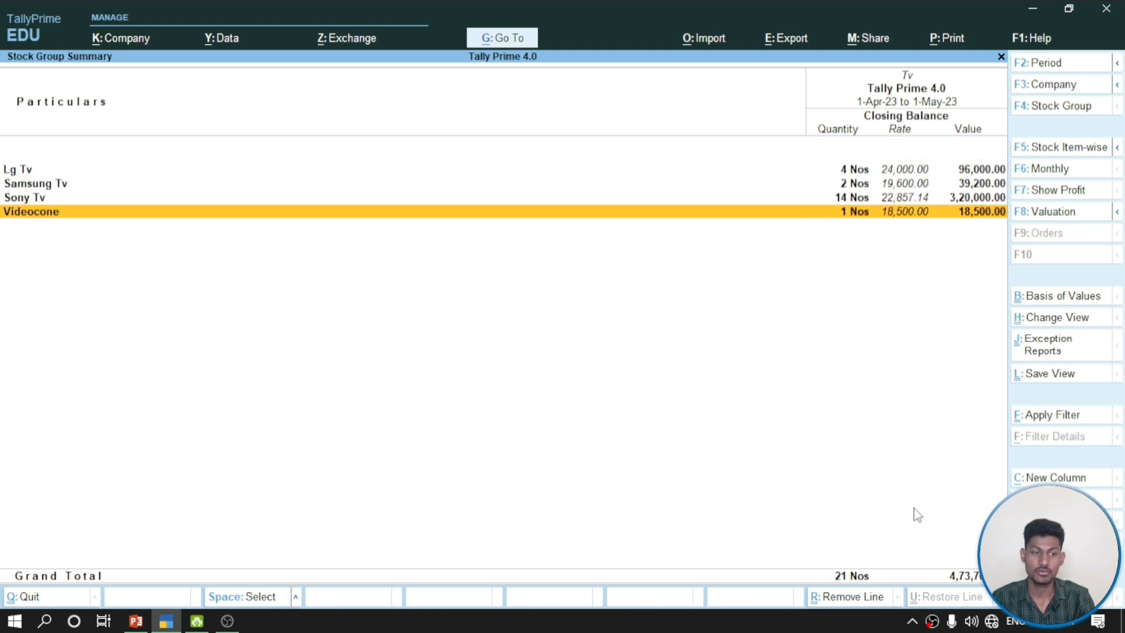
key(Return)
key(Escape)
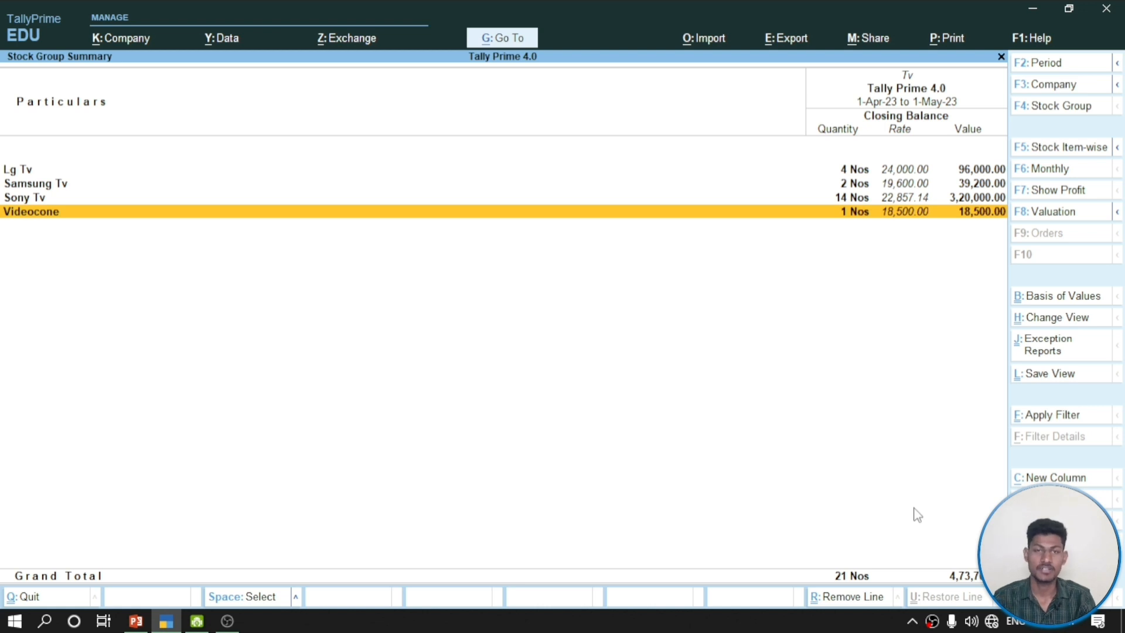
Close the stock reports and return to voucher creation
key(Escape)
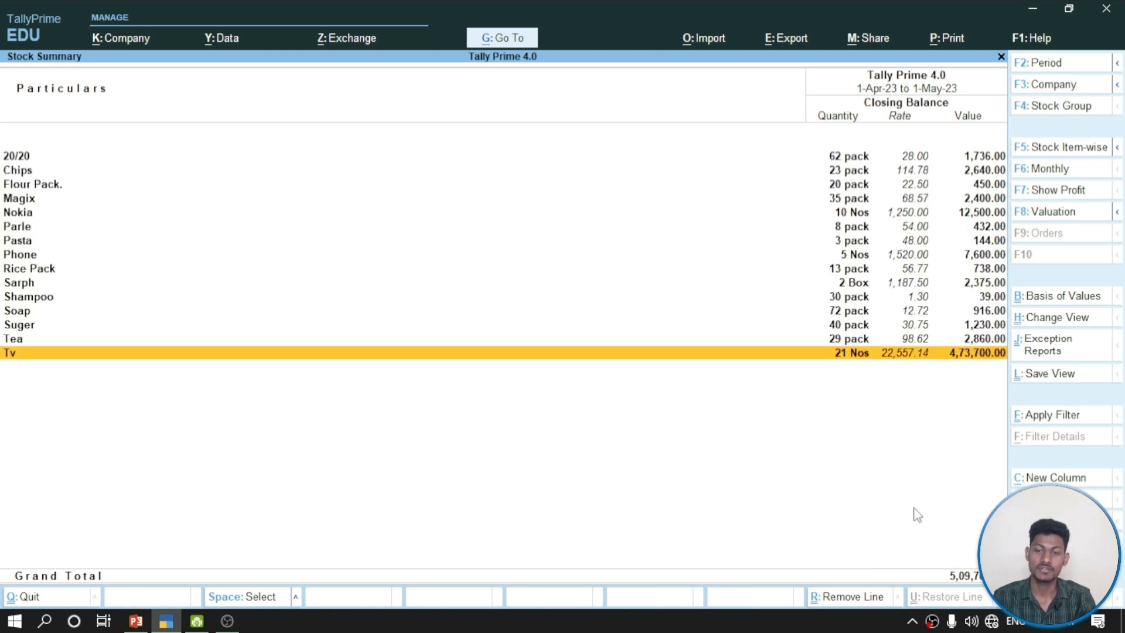
key(Escape)
key(Up)
key(Up)
key(Up)
key(Up)
key(Up)
key(Up)
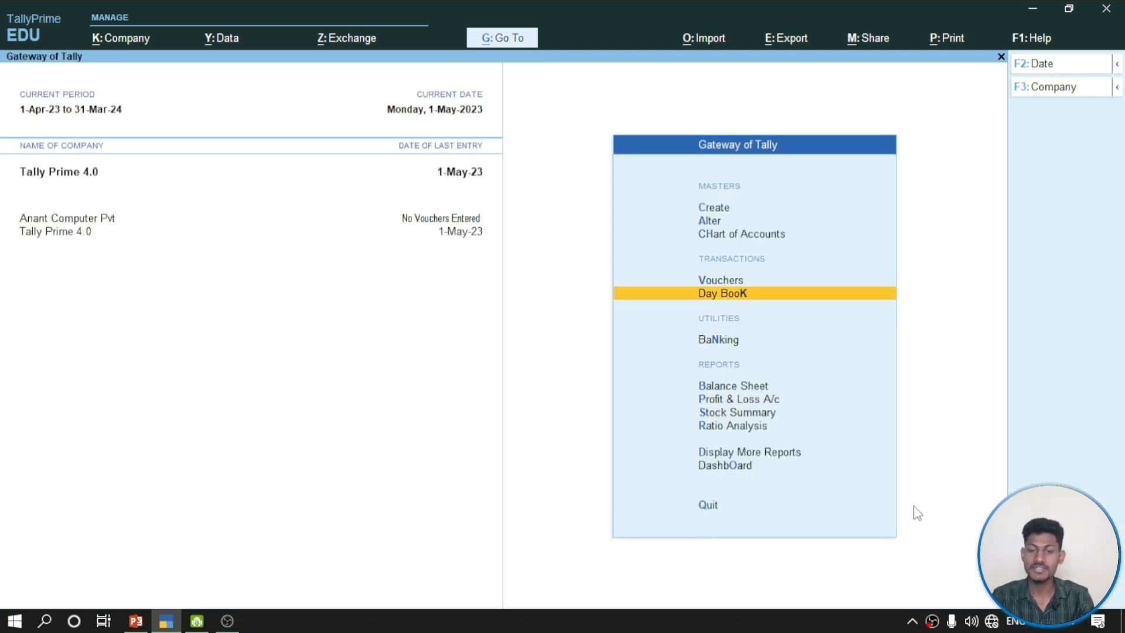
key(Down)
key(Return)
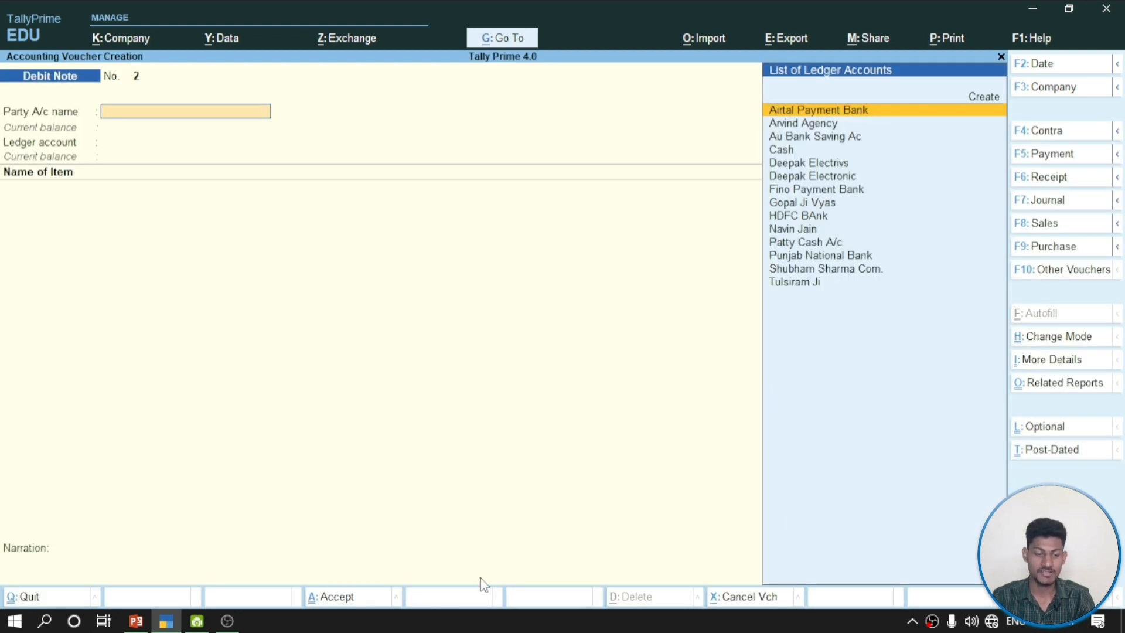
Switch to the PowerPoint slide and read question 113, including its item, quantity and price table
key(alt+Tab)
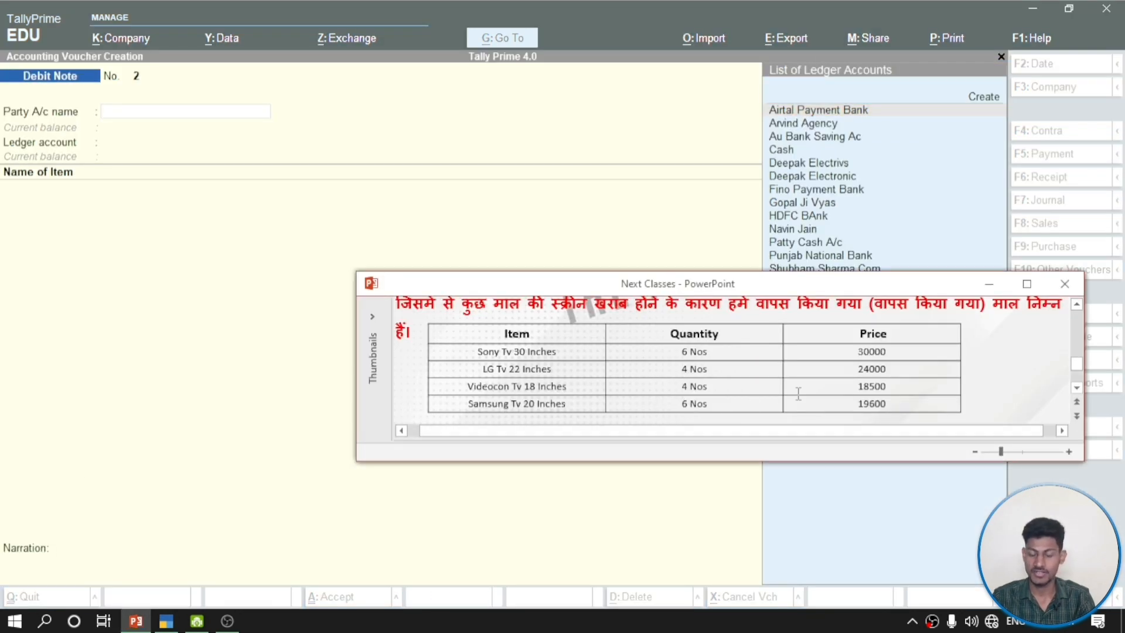
scroll(791, 397, down, 5)
scroll(798, 404, up, 5)
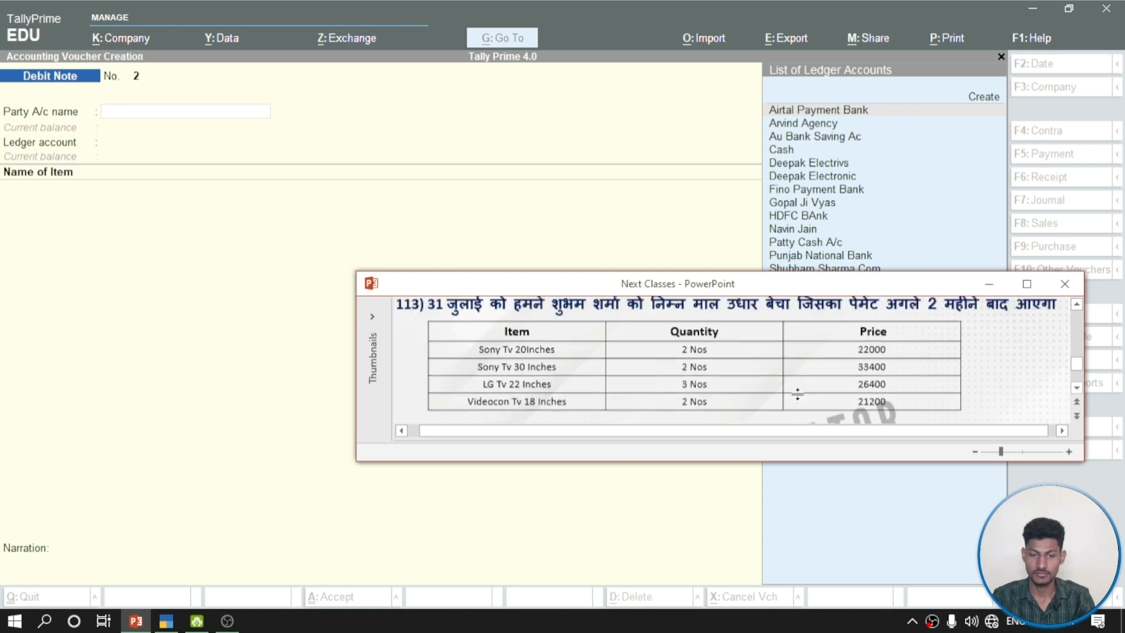
scroll(800, 394, up, 1)
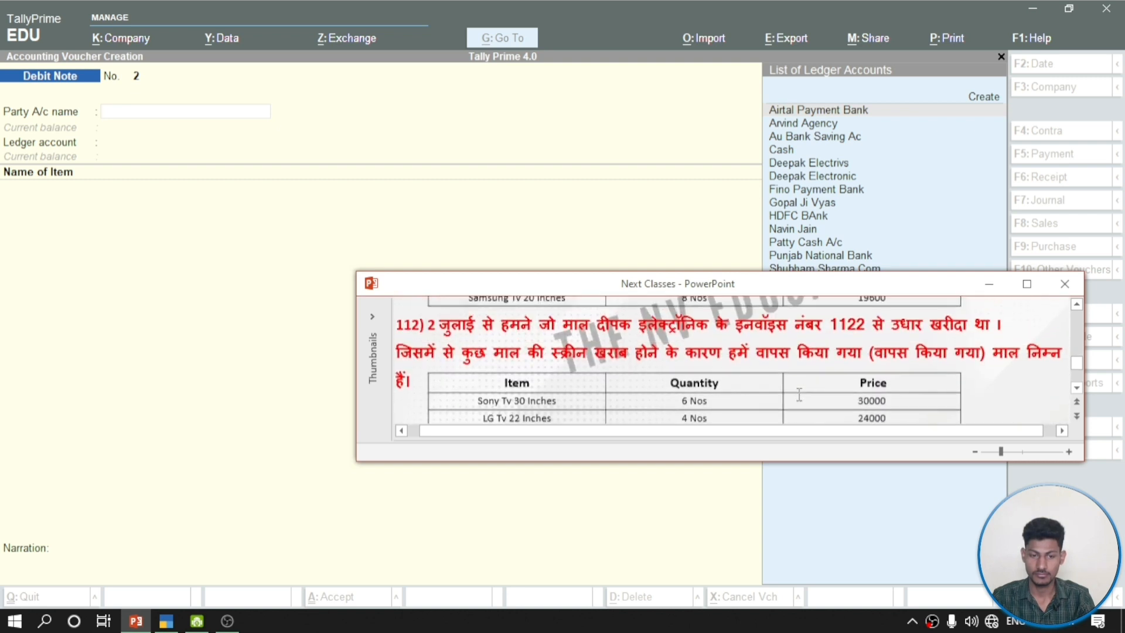
scroll(799, 394, down, 2)
scroll(799, 394, down, 2)
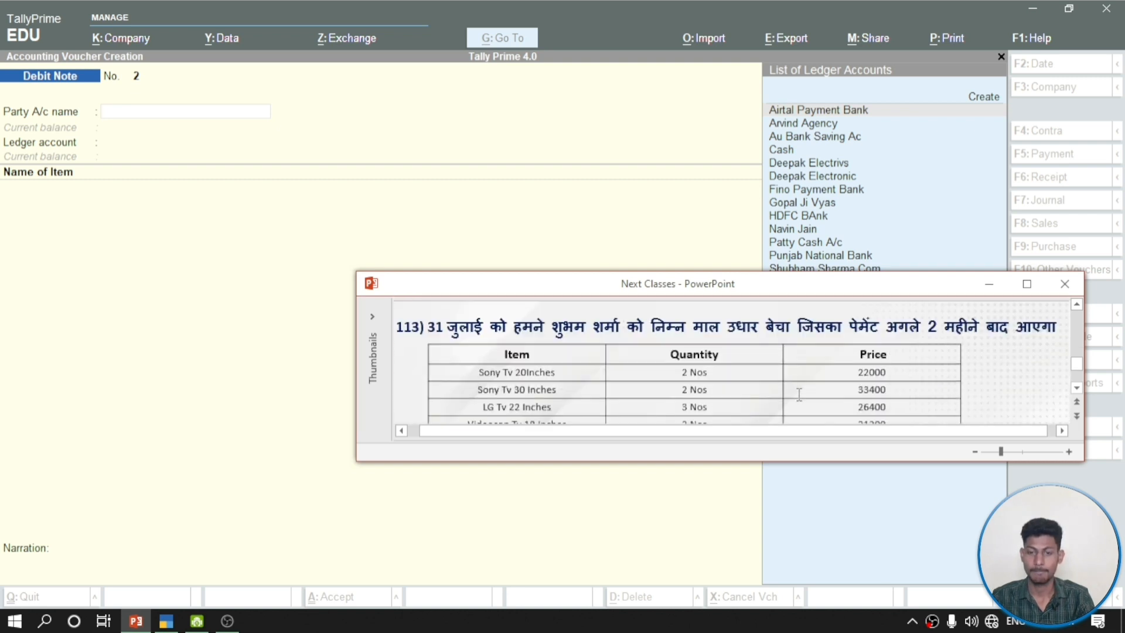
scroll(799, 394, down, 1)
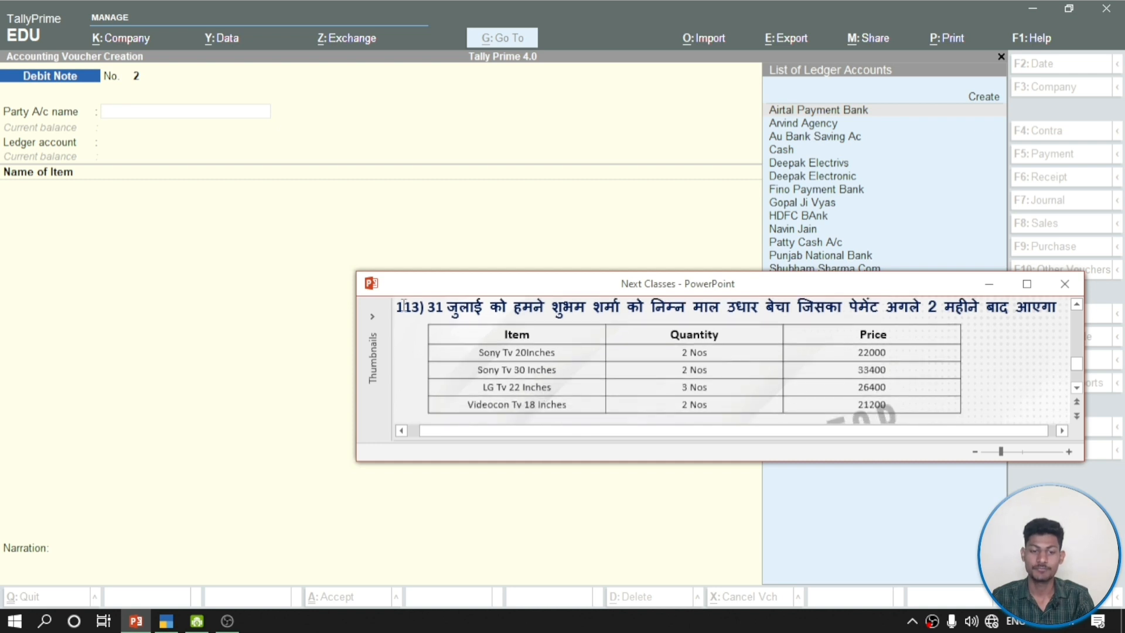
scroll(405, 322, up, 1)
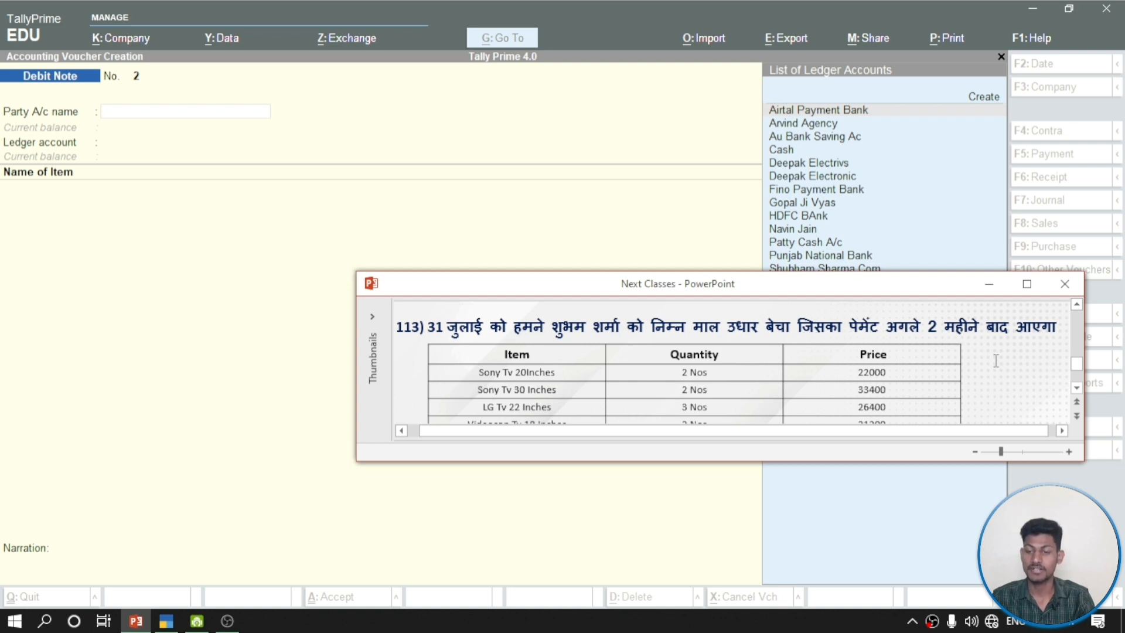
scroll(996, 361, down, 1)
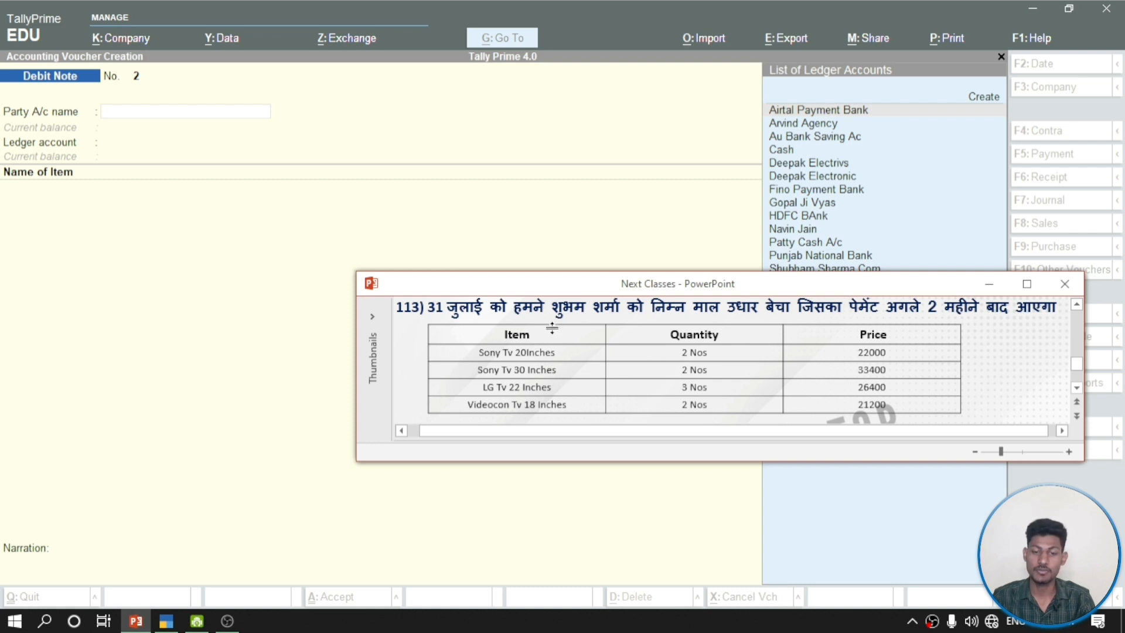
scroll(662, 343, down, 1)
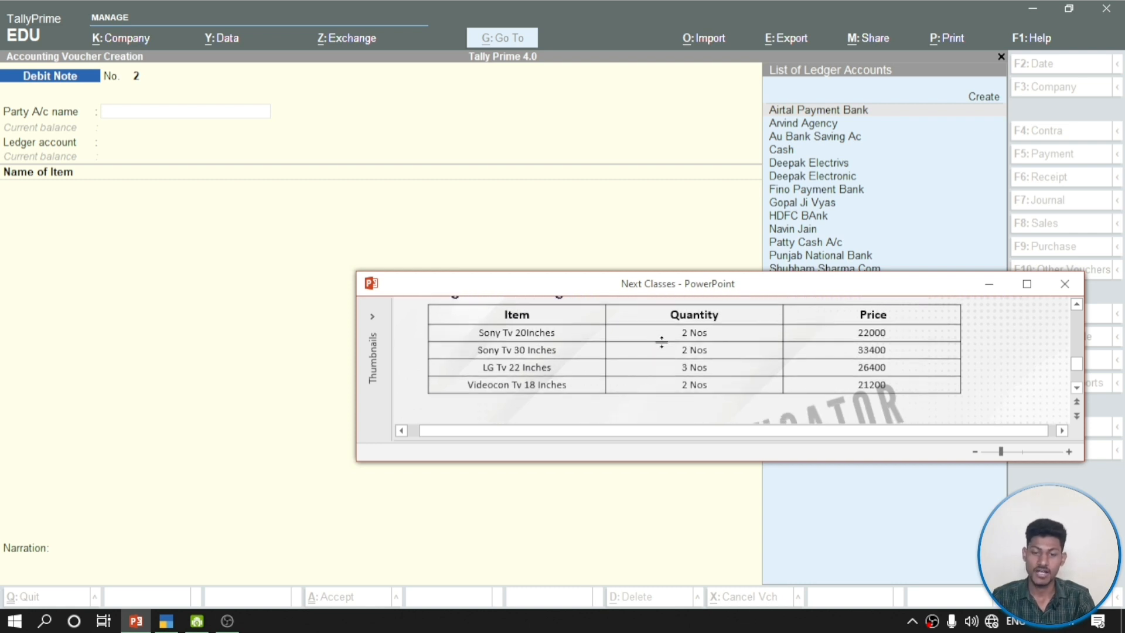
scroll(662, 343, up, 1)
scroll(703, 334, down, 1)
scroll(771, 326, up, 1)
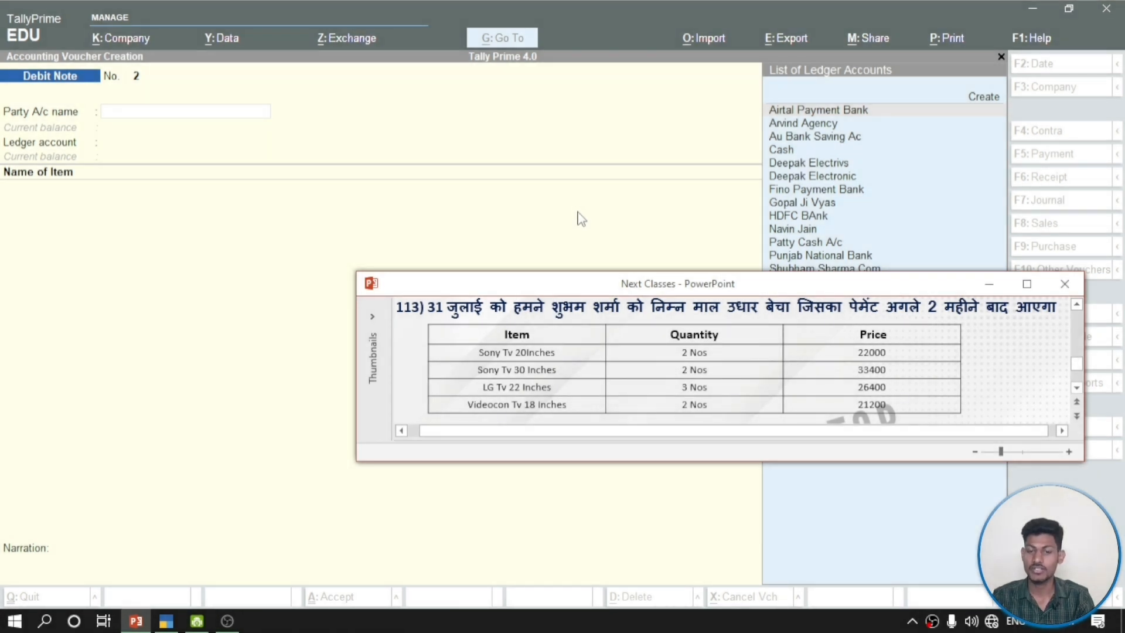
Switch back to TallyPrime, change the voucher type to Sales, and recheck question 113 on the slide
click(554, 217)
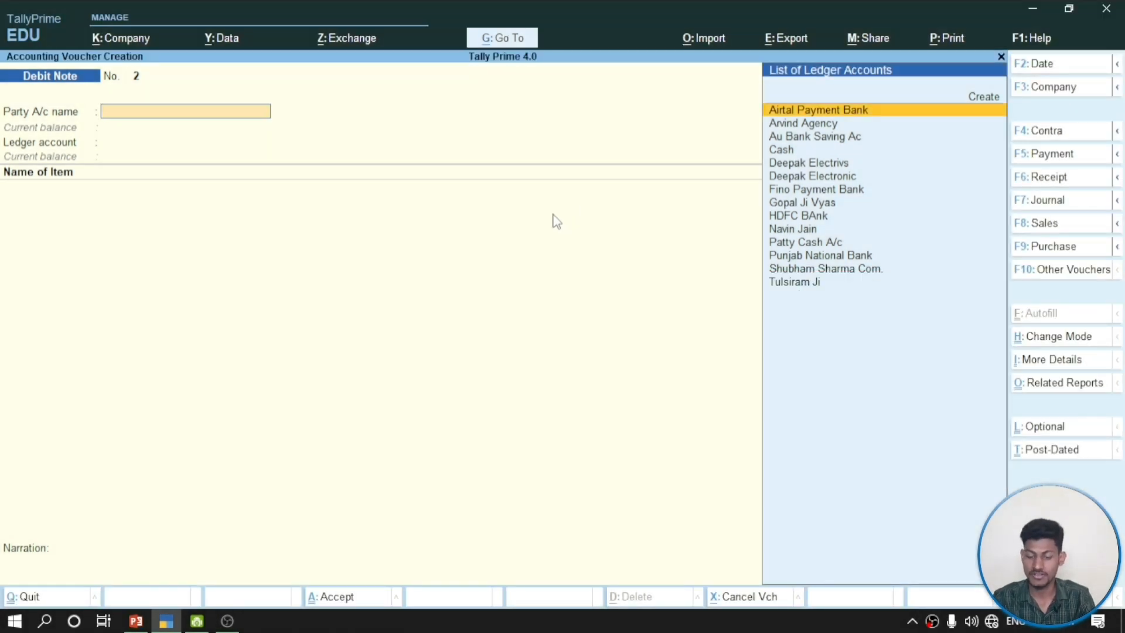
click(1048, 229)
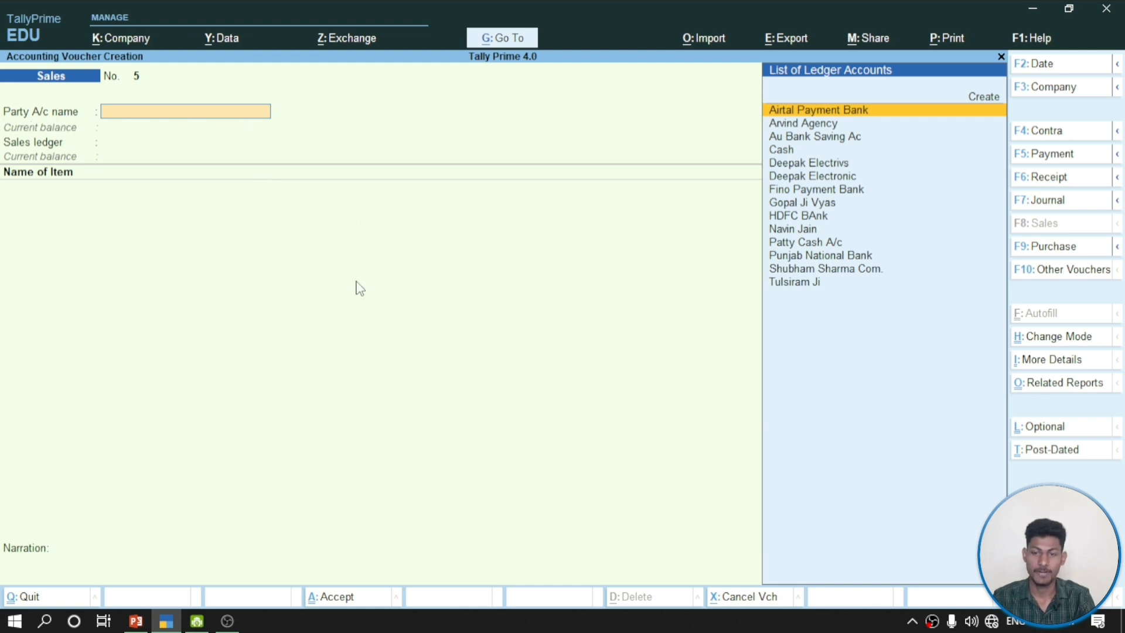
click(135, 621)
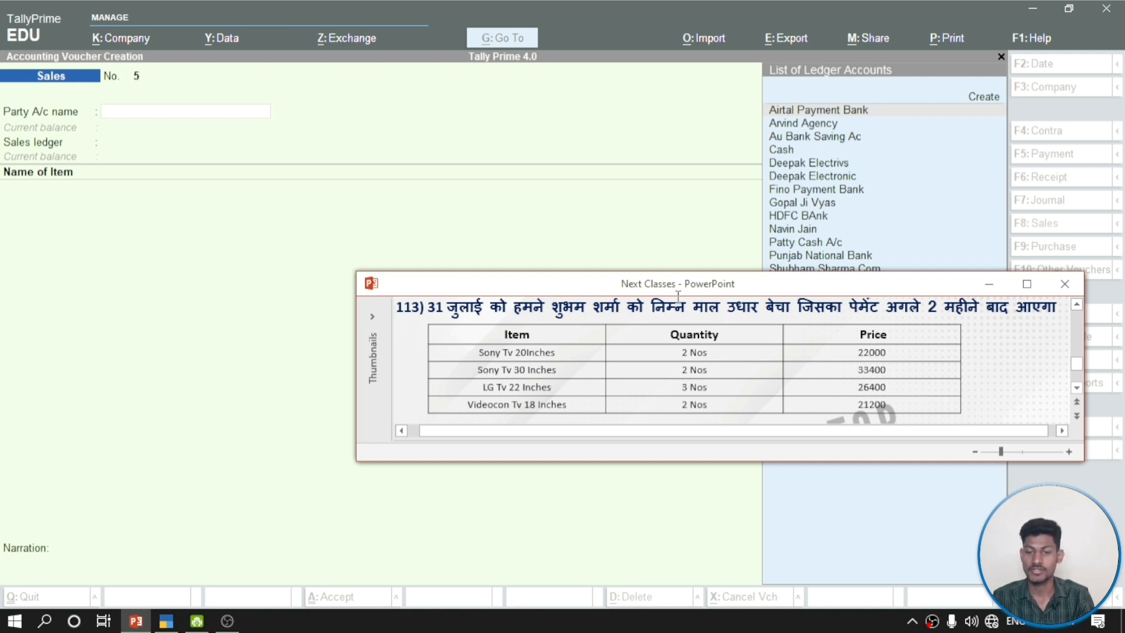
click(680, 252)
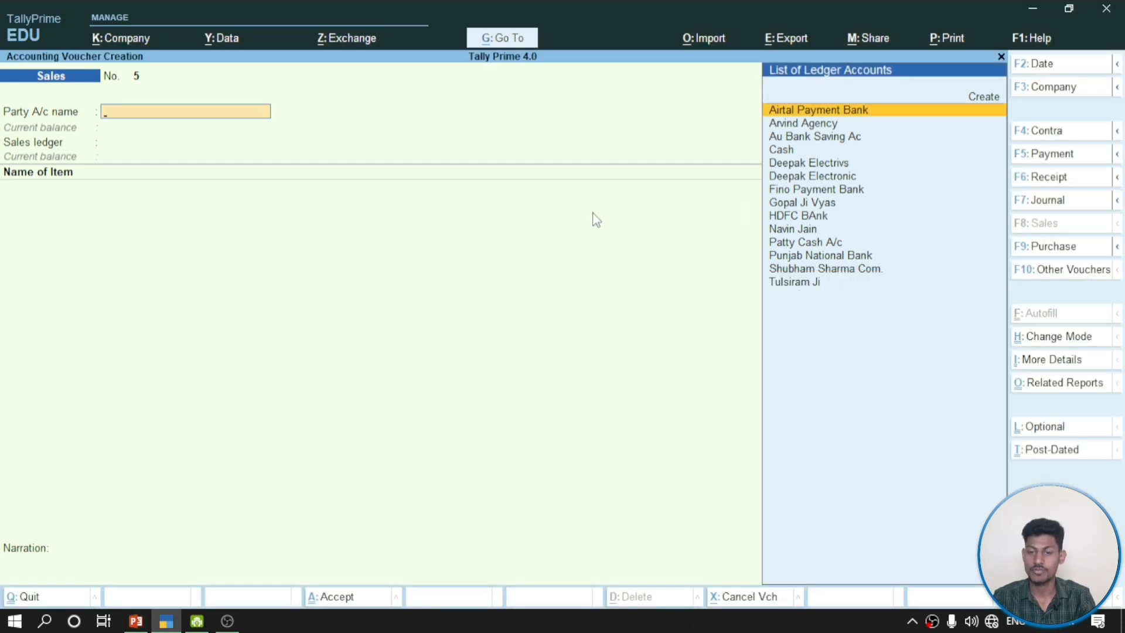
Choose the buyer named in question 113 as the sales voucher's party account
key(Down)
key(Down)
key(Down)
key(Down)
key(Down)
key(Down)
key(Down)
key(Down)
key(Down)
key(Down)
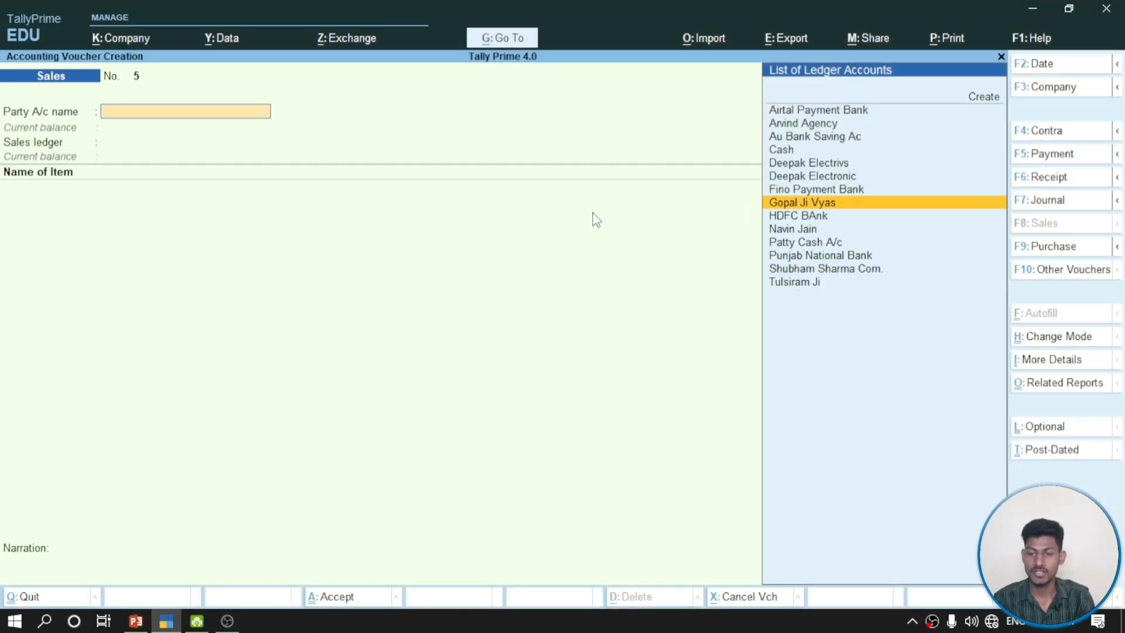
key(Down)
key(Down)
key(Return)
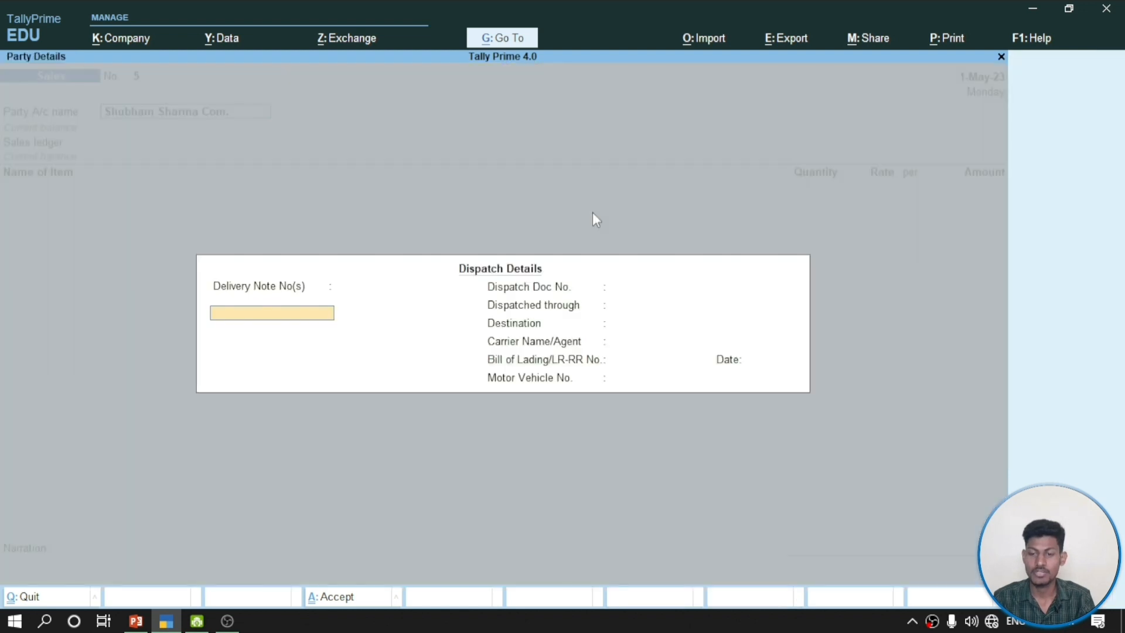
Leave the dispatch details, inspect the party's ledger master and quit it without saving any changes
key(Escape)
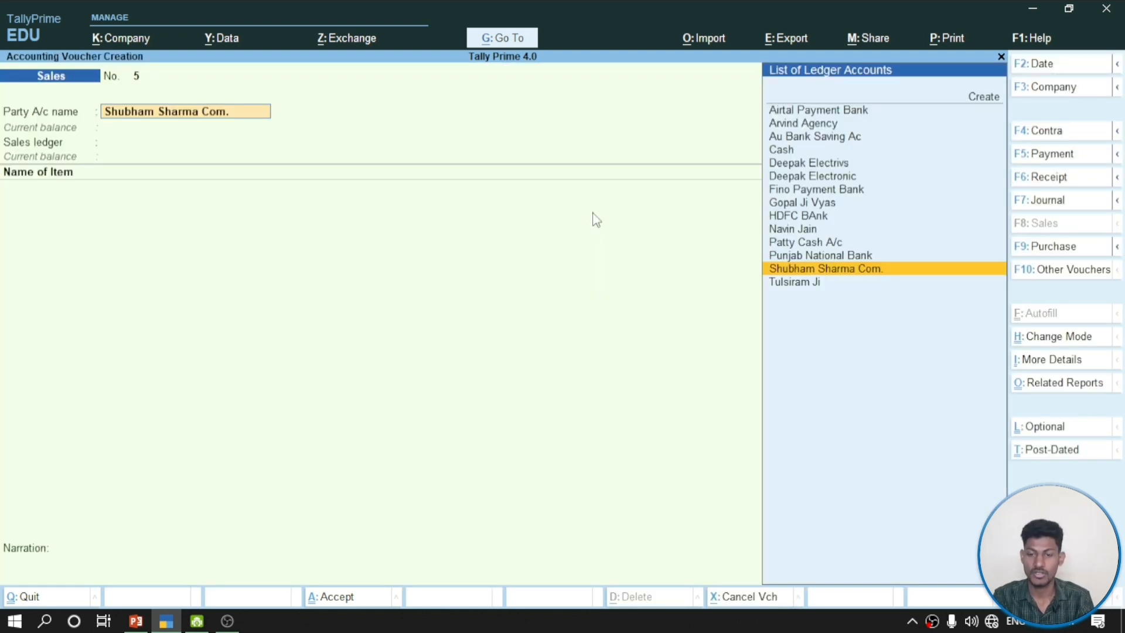
key(ctrl+Return)
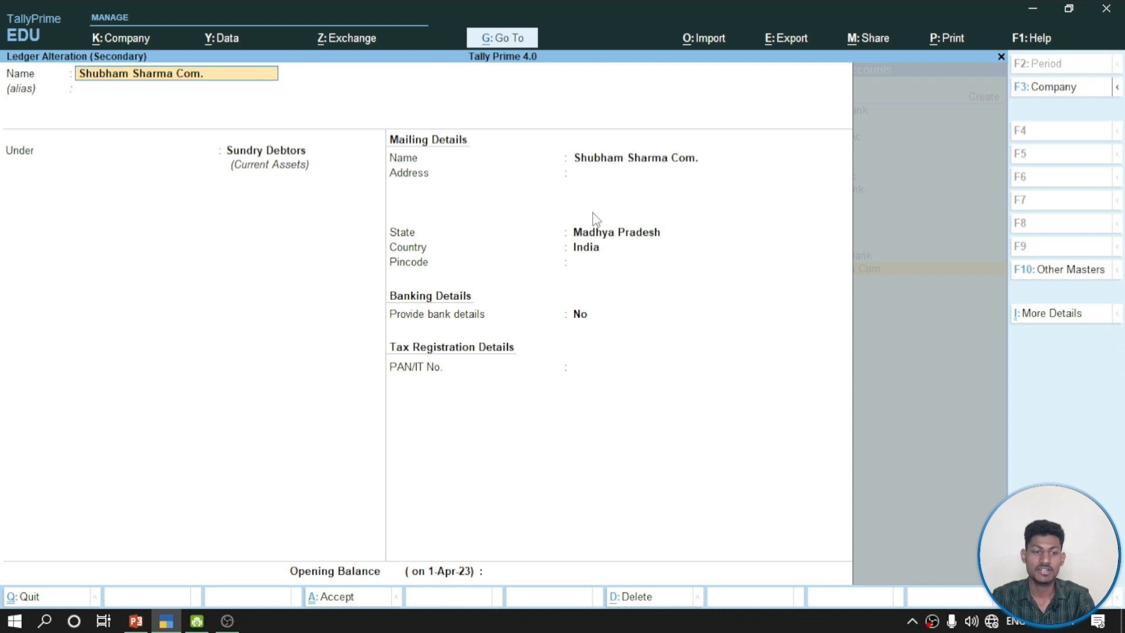
key(BackSpace)
key(Escape)
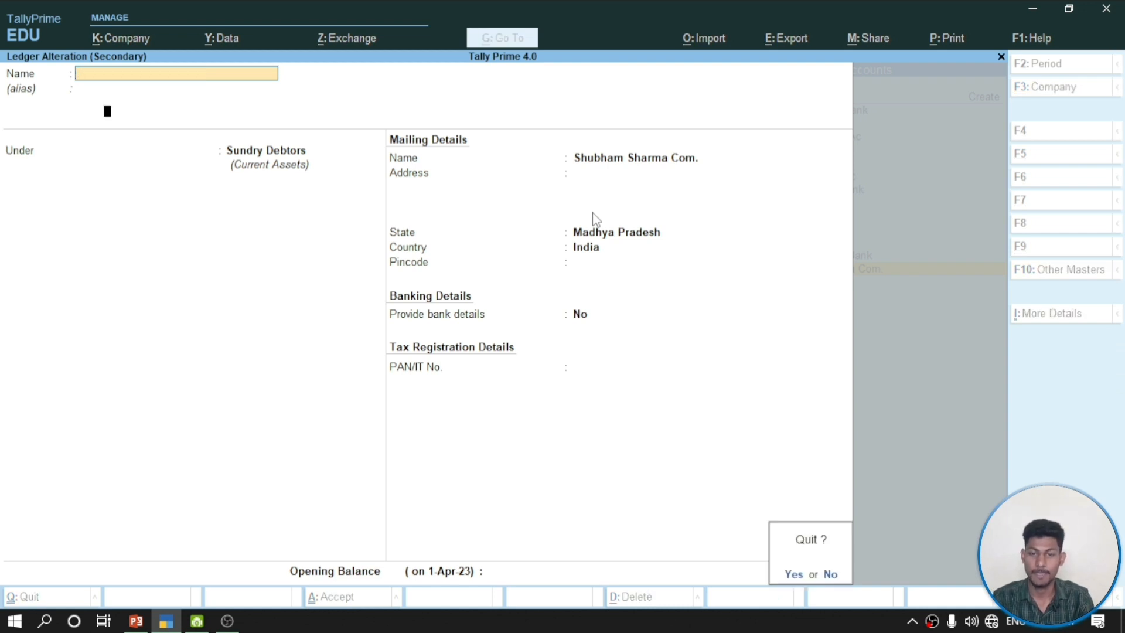
key(y)
Confirm the same party account and pass through its dispatch and party details, leaving the dispatch fields blank
key(Return)
key(Return)
key(Return)
key(Return)
key(Return)
key(Return)
key(Return)
key(Return)
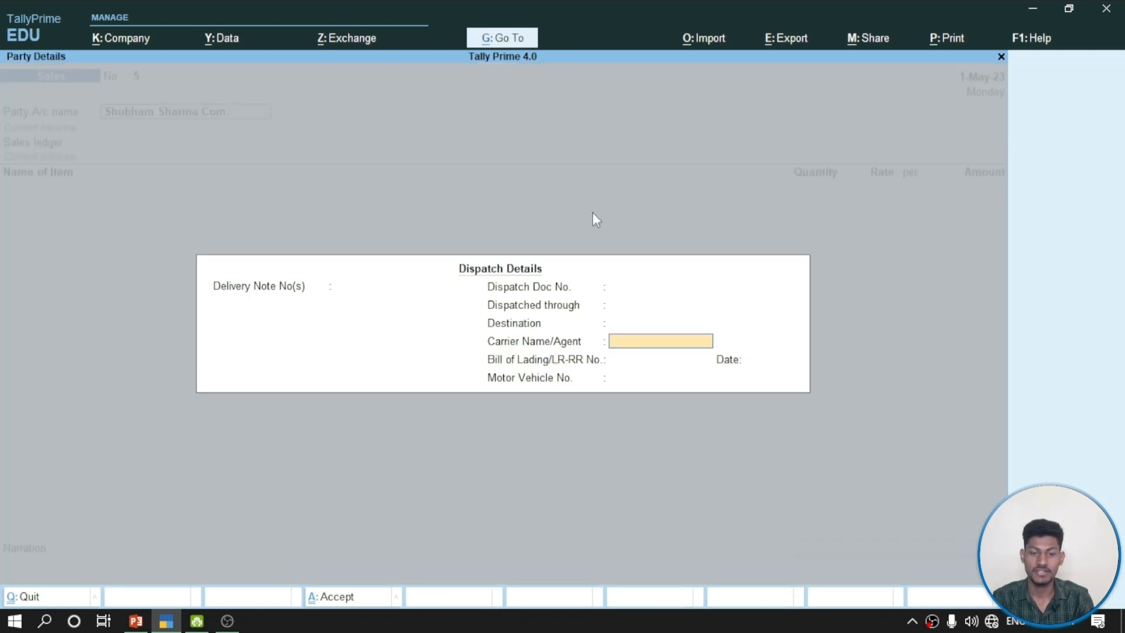
key(Return)
key(Return)
key(Return)
key(Return)
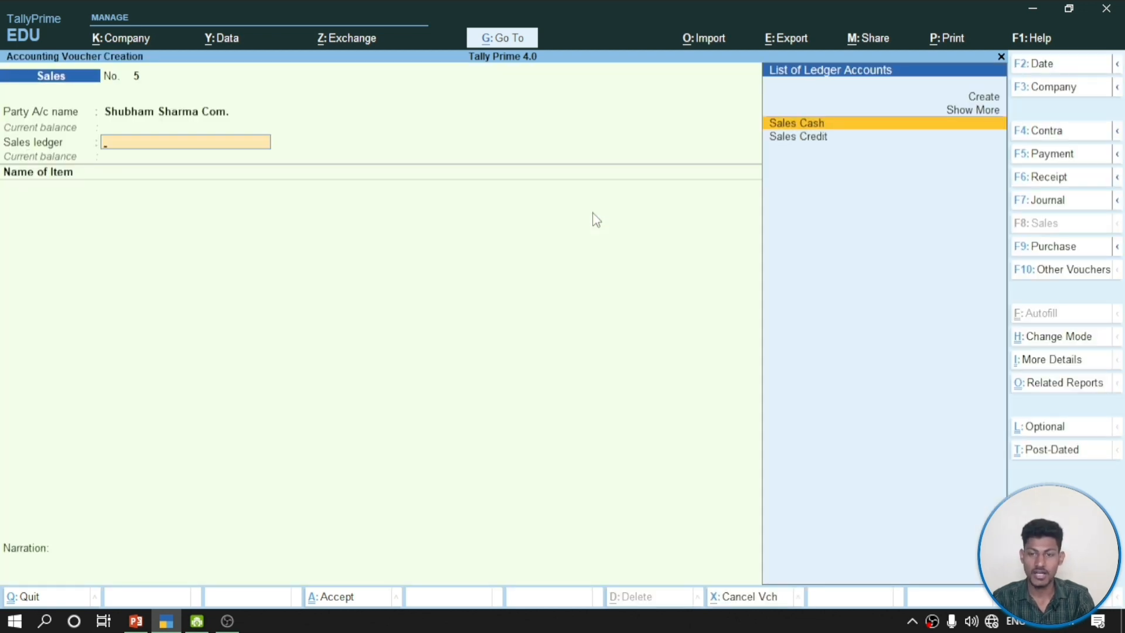
Set the sales ledger to Sales Credit, check the item table in PowerPoint, and choose Sony Tv 20 Inches as the voucher's first item
key(Down)
key(Return)
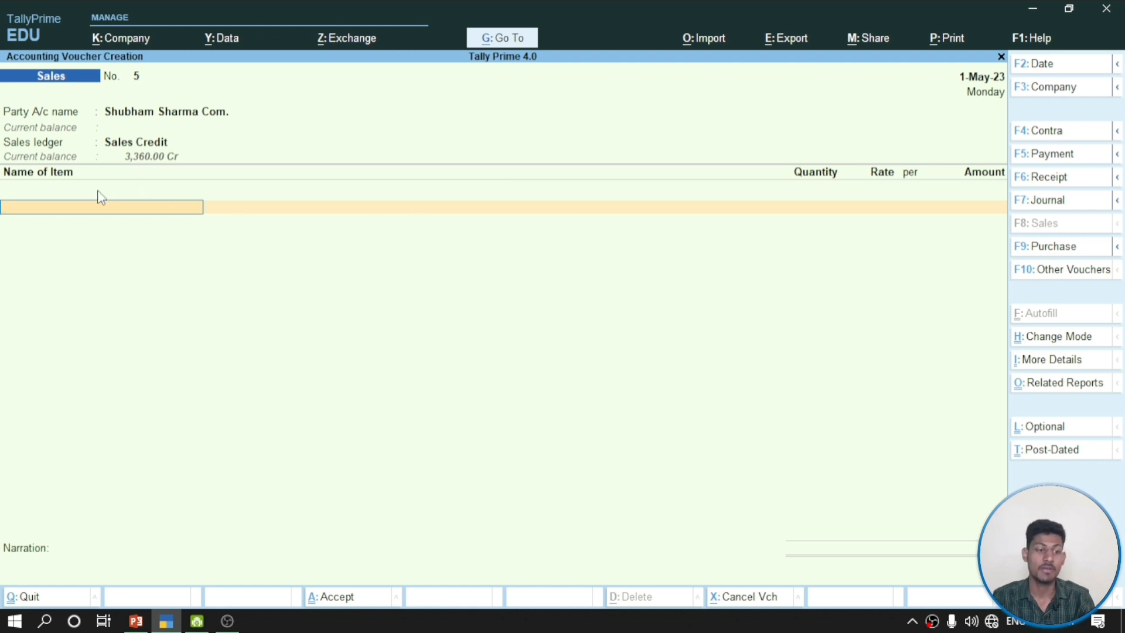
mouse_move(136, 622)
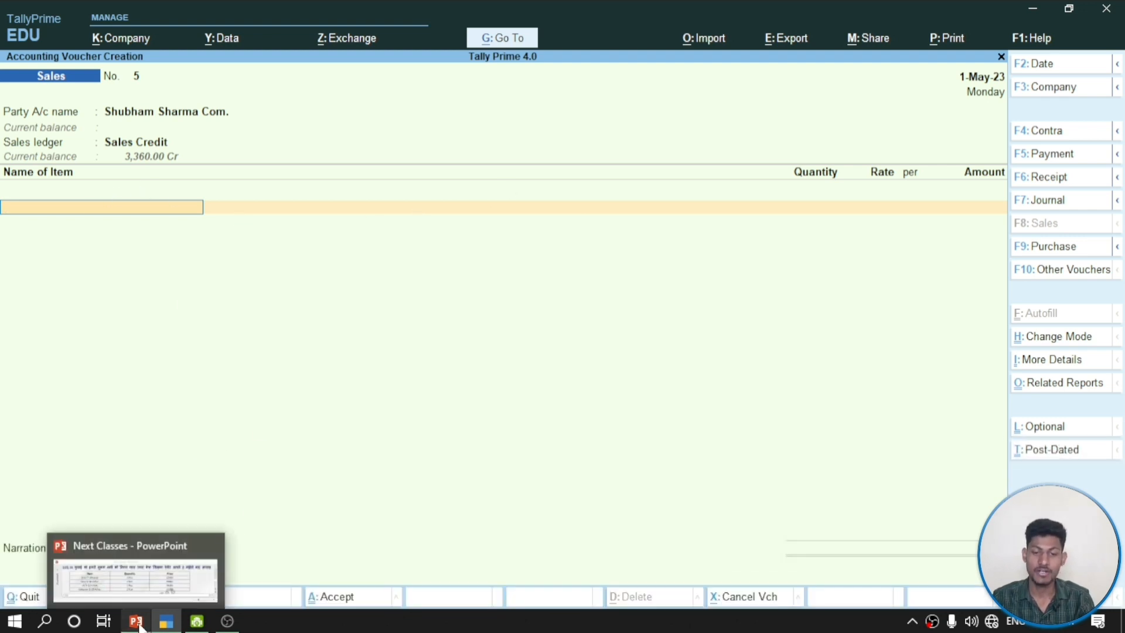
click(139, 574)
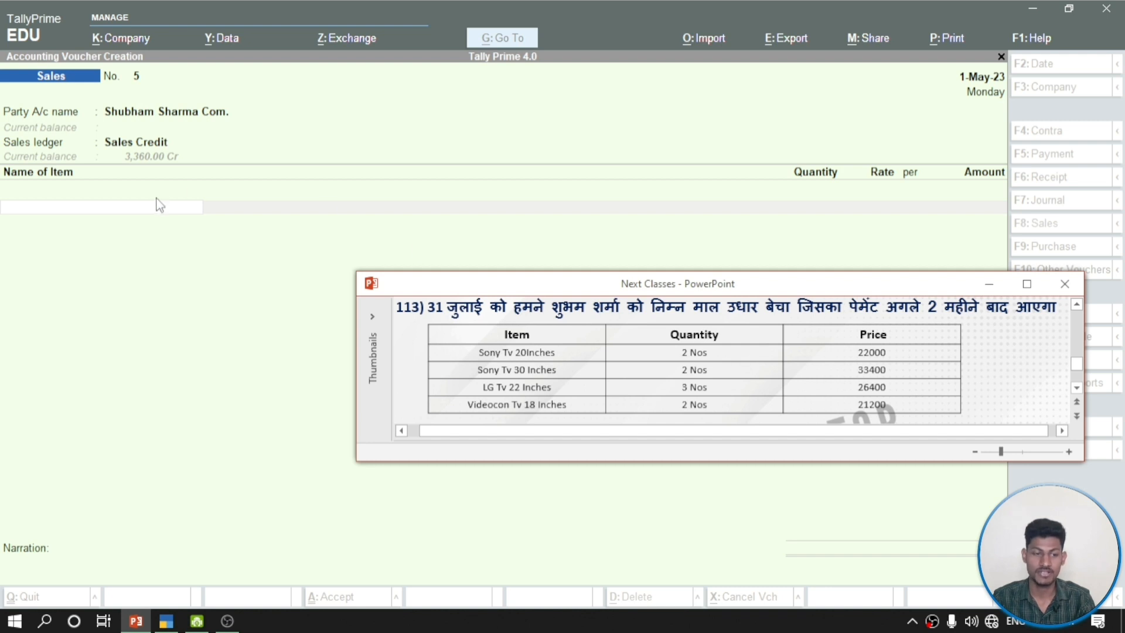
click(158, 224)
text(Son)
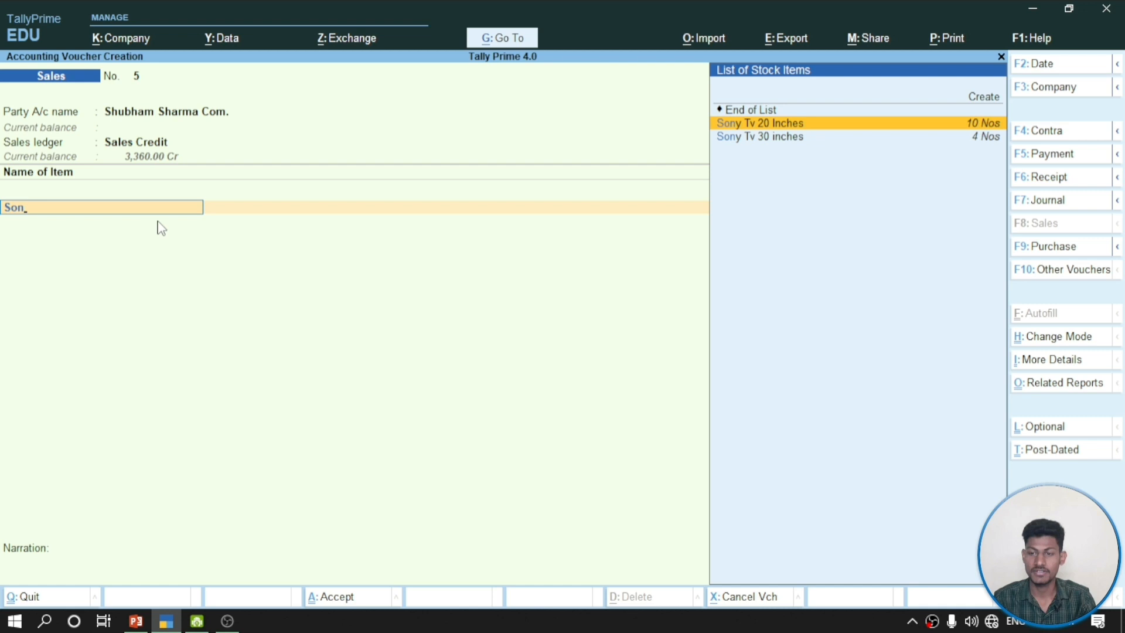
key(Return)
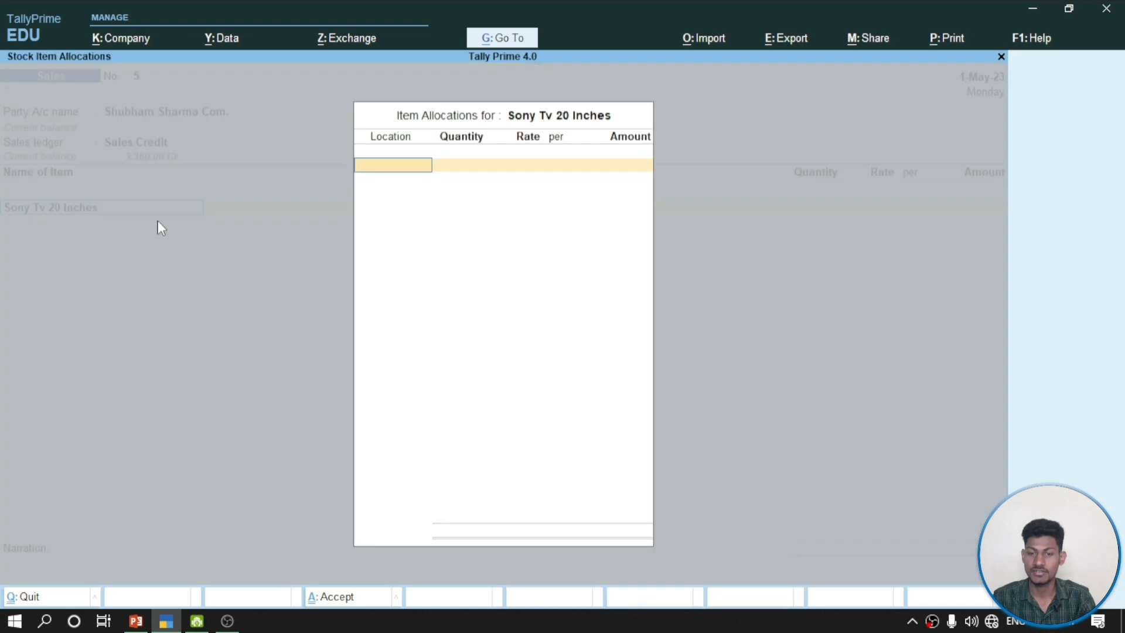
Allocate 2 Nos of Sony Tv 20 Inches from Main Location
text(P)
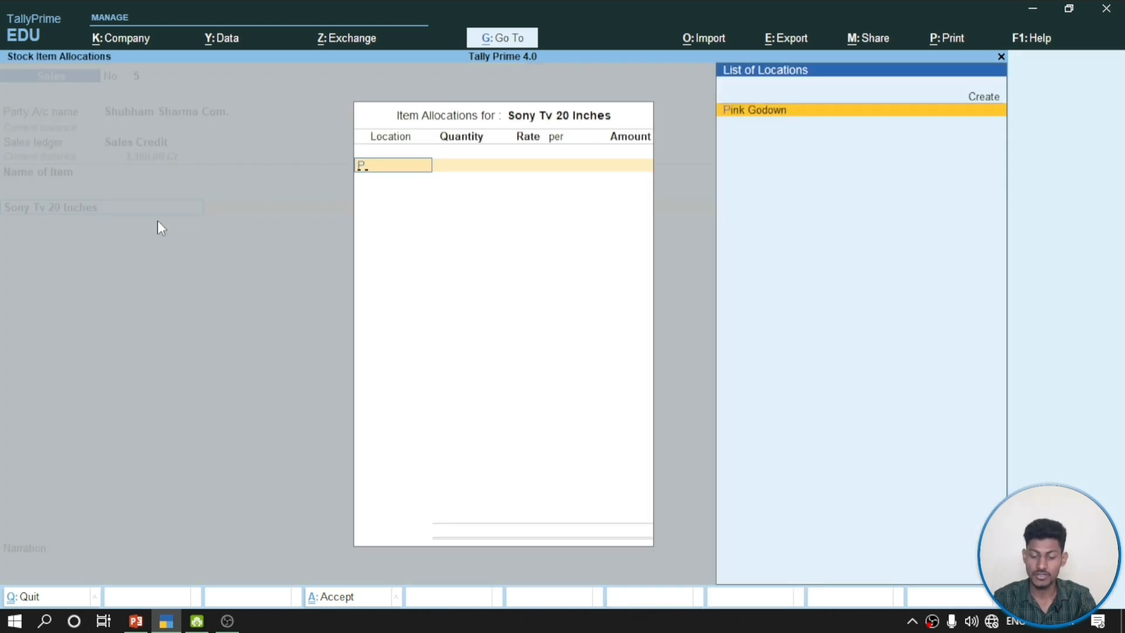
key(BackSpace)
text(M)
key(Return)
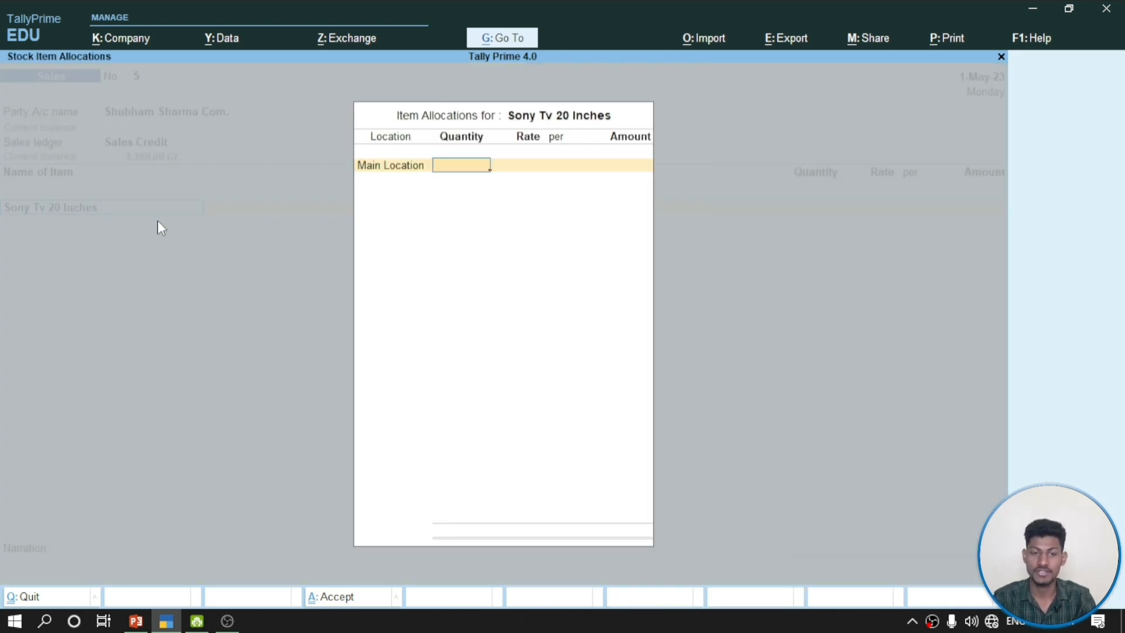
text(2)
key(Return)
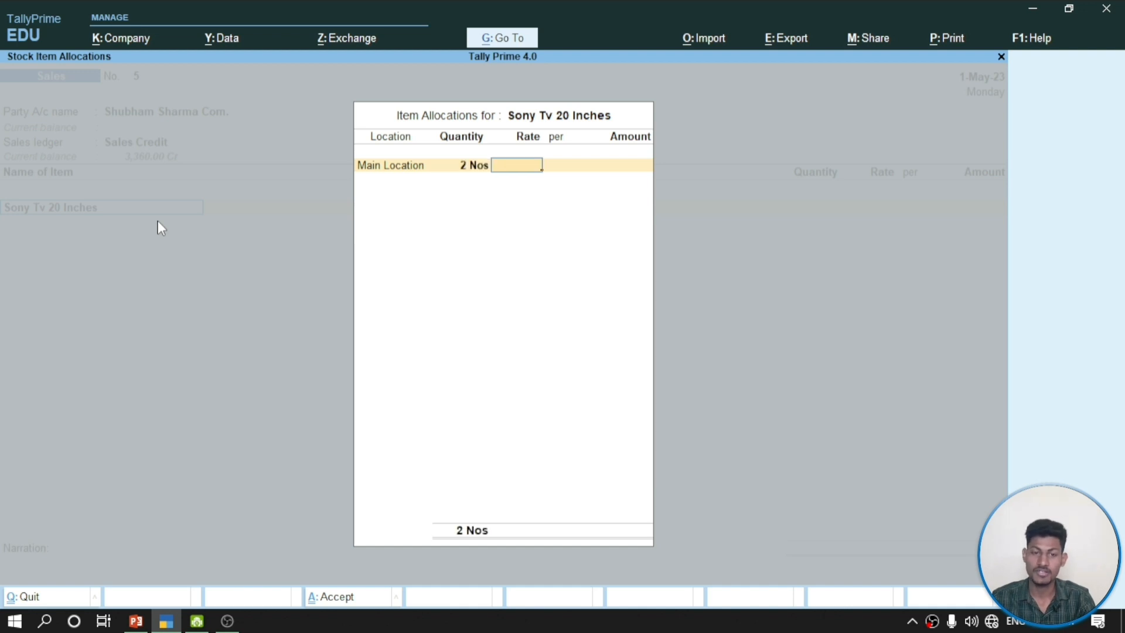
Set the Sony Tv 20 Inches rate to 22000 per Nos, checking the price in PowerPoint, and complete its allocation
text(22)
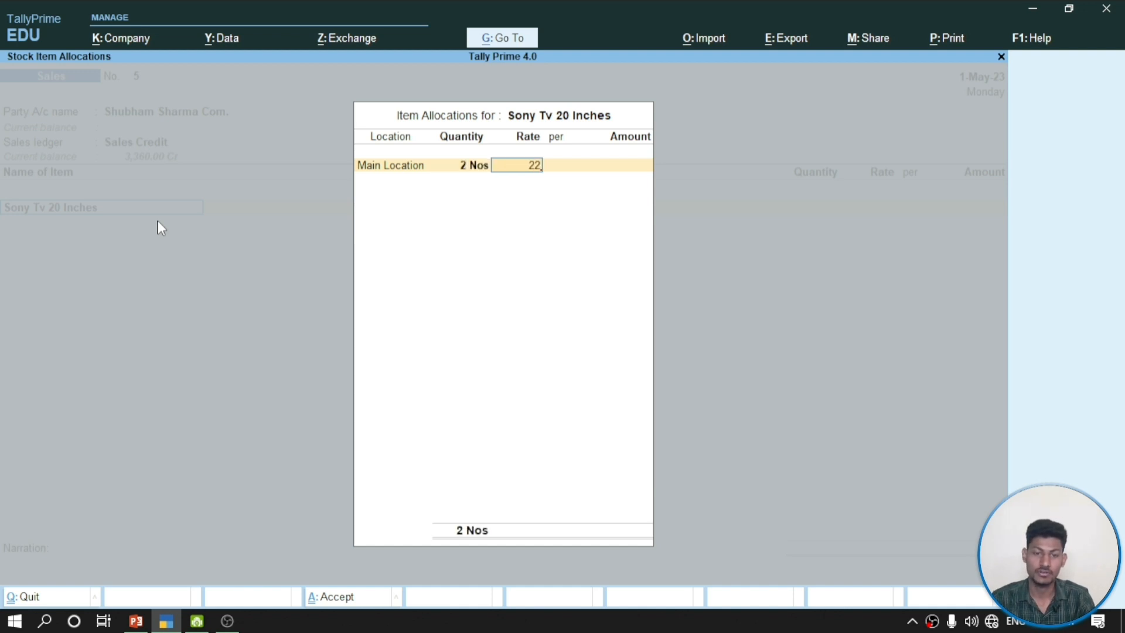
click(135, 621)
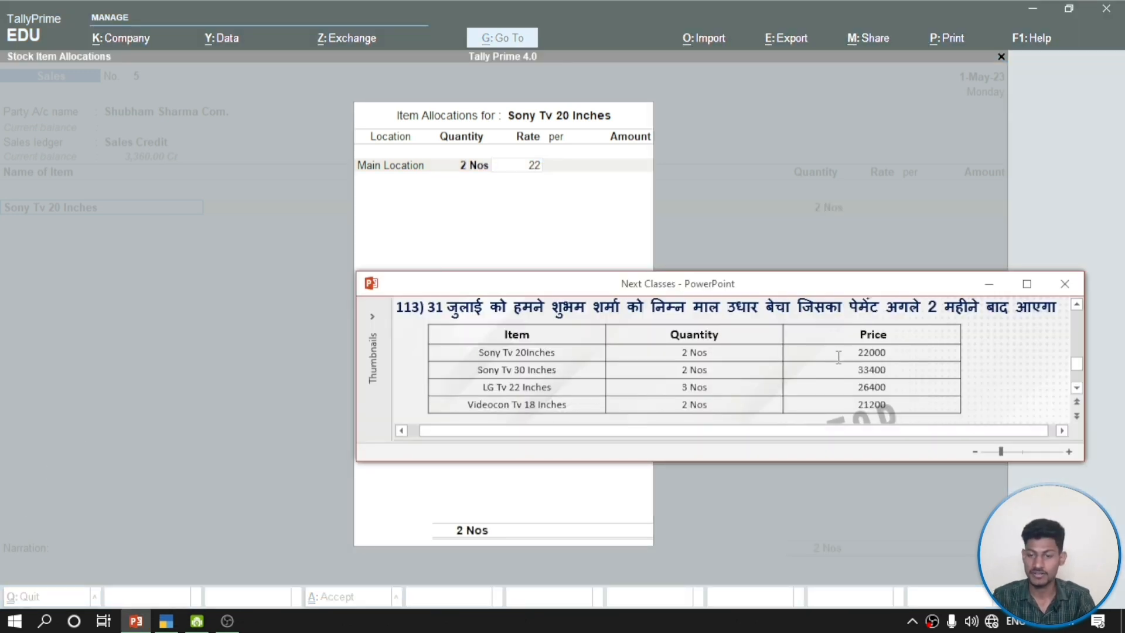
click(564, 208)
text(0)
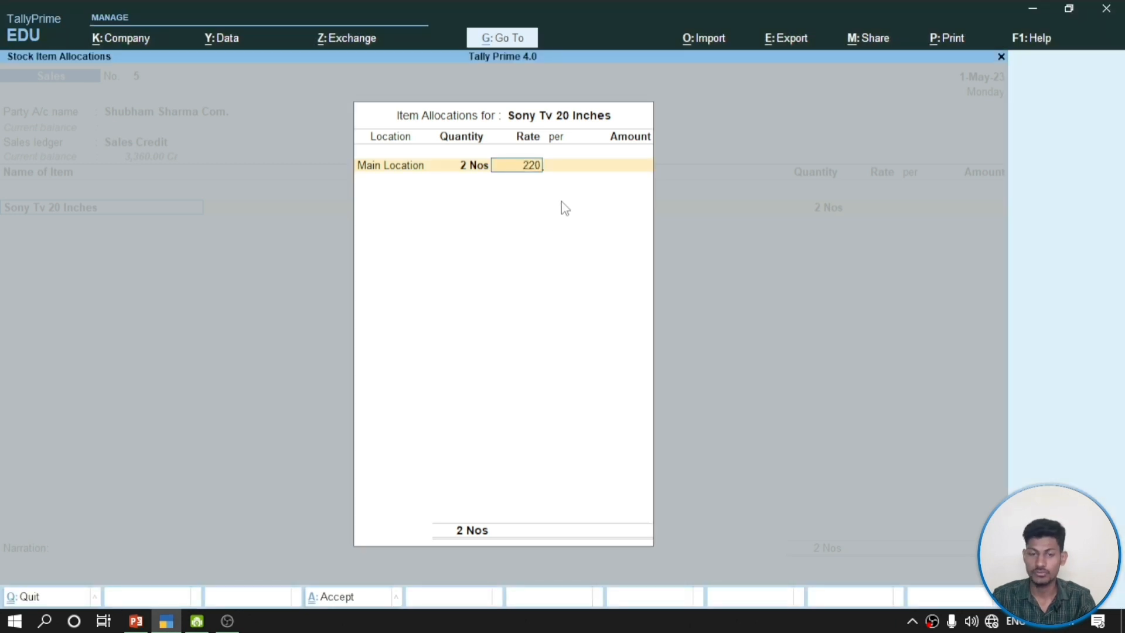
text(00)
key(Return)
key(Return)
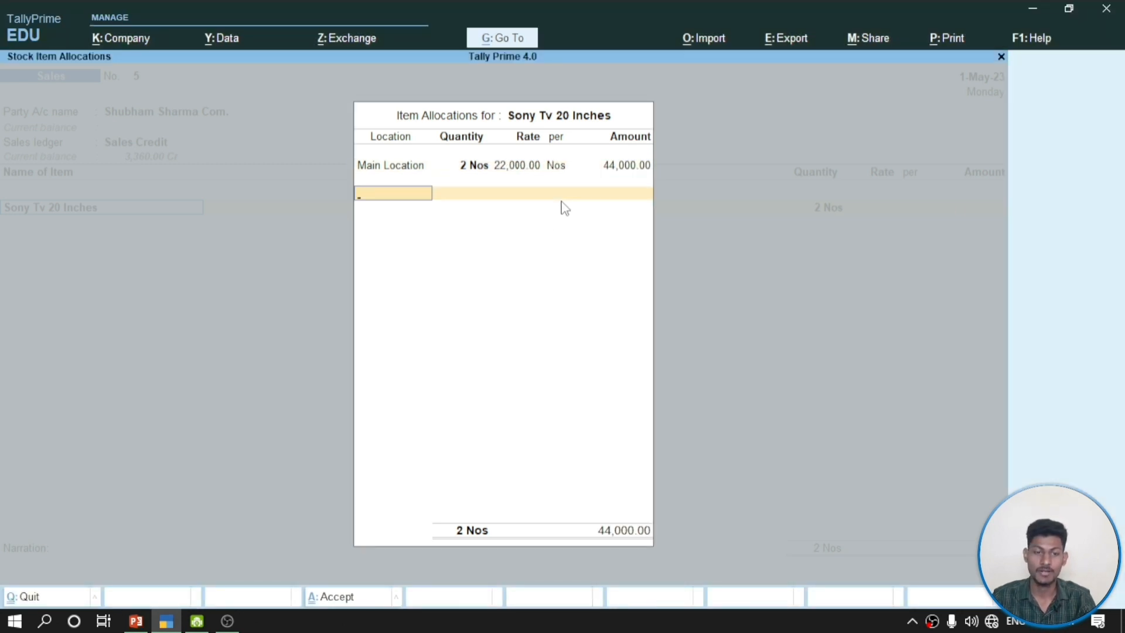
key(Return)
key(Return)
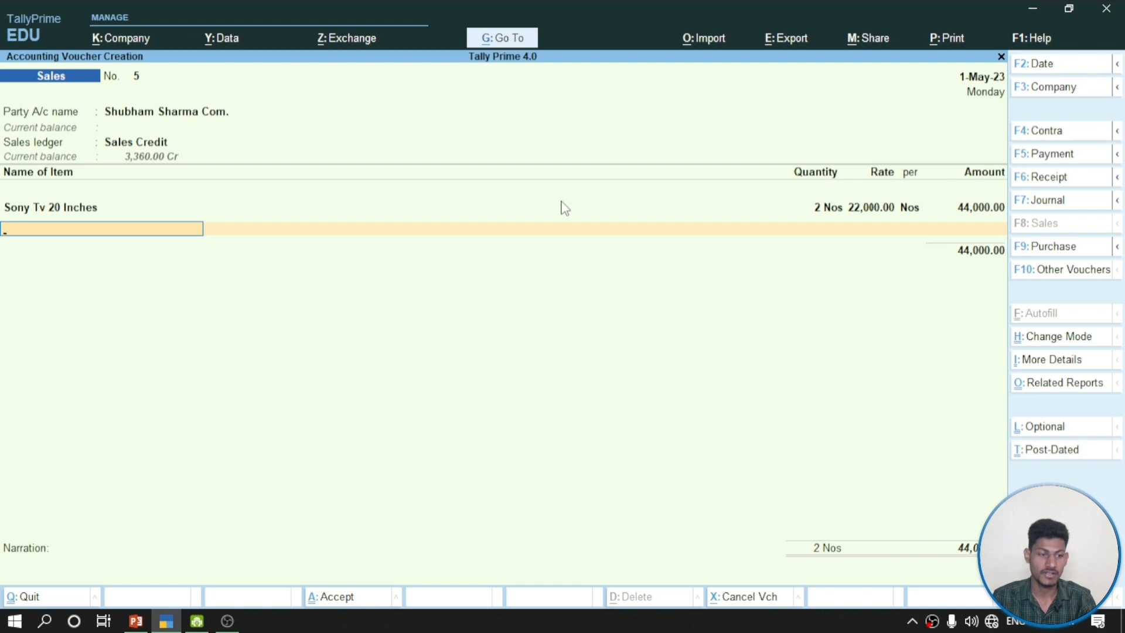
Check the next item in the PowerPoint table and choose Sony Tv 30 inches as the voucher's second item
click(136, 620)
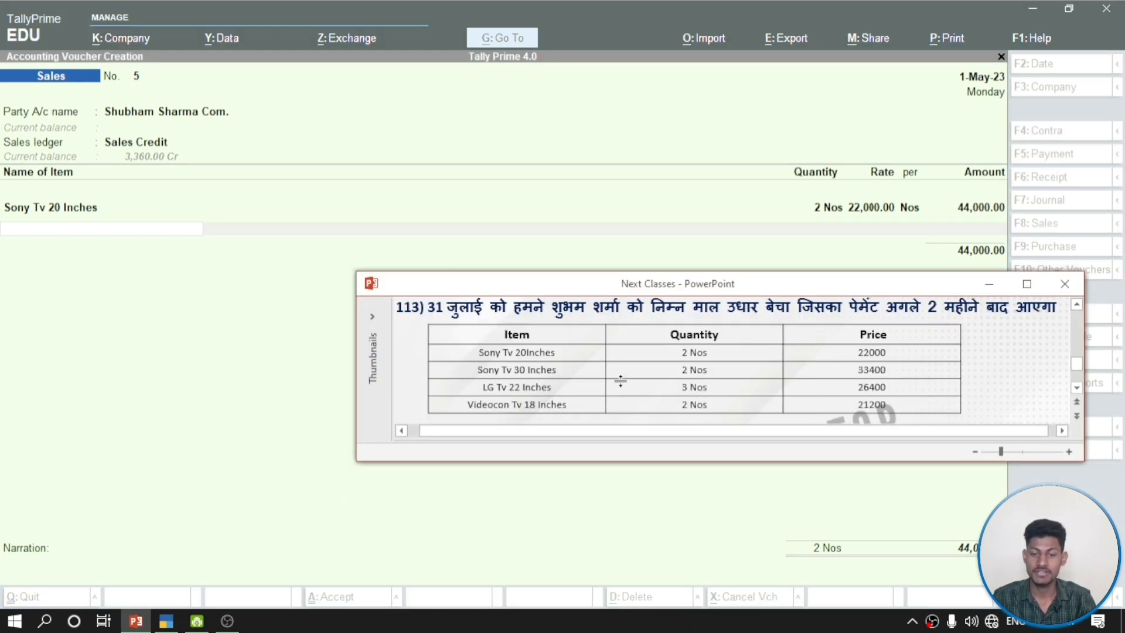
click(93, 232)
text(Son)
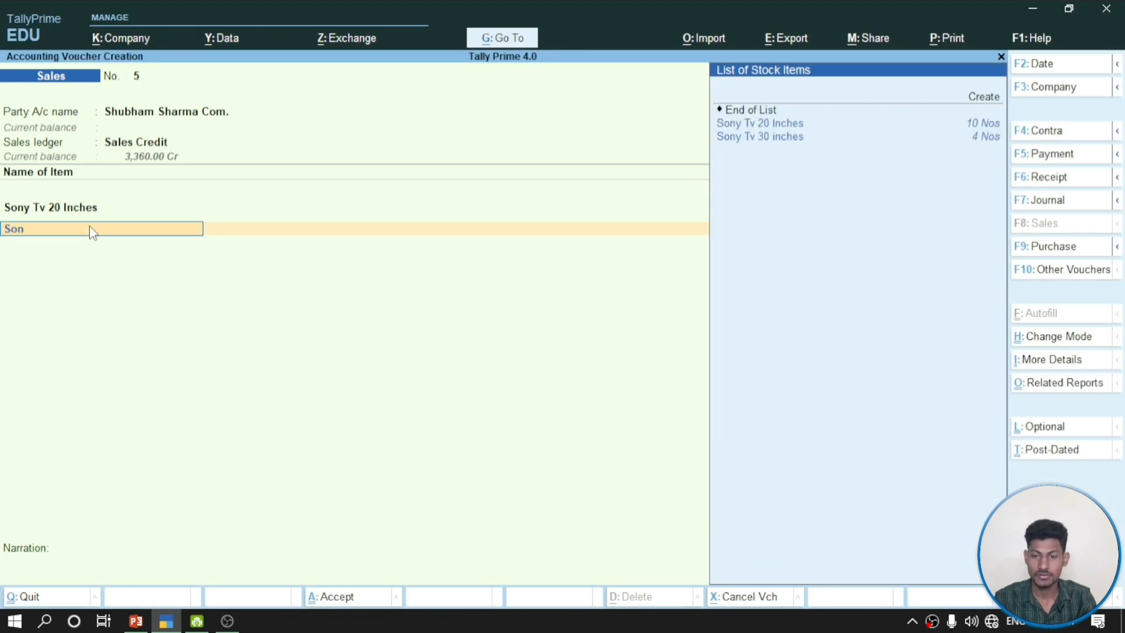
key(Down)
key(Return)
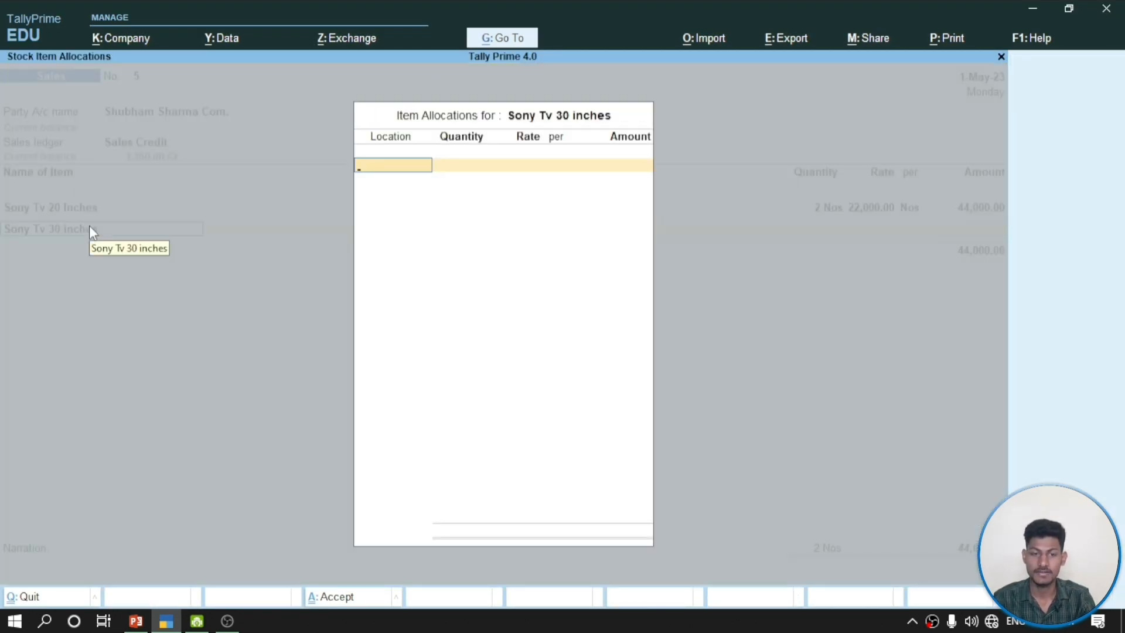
Allocate 2 Nos of Sony Tv 30 inches from Main Location
text(m)
key(Return)
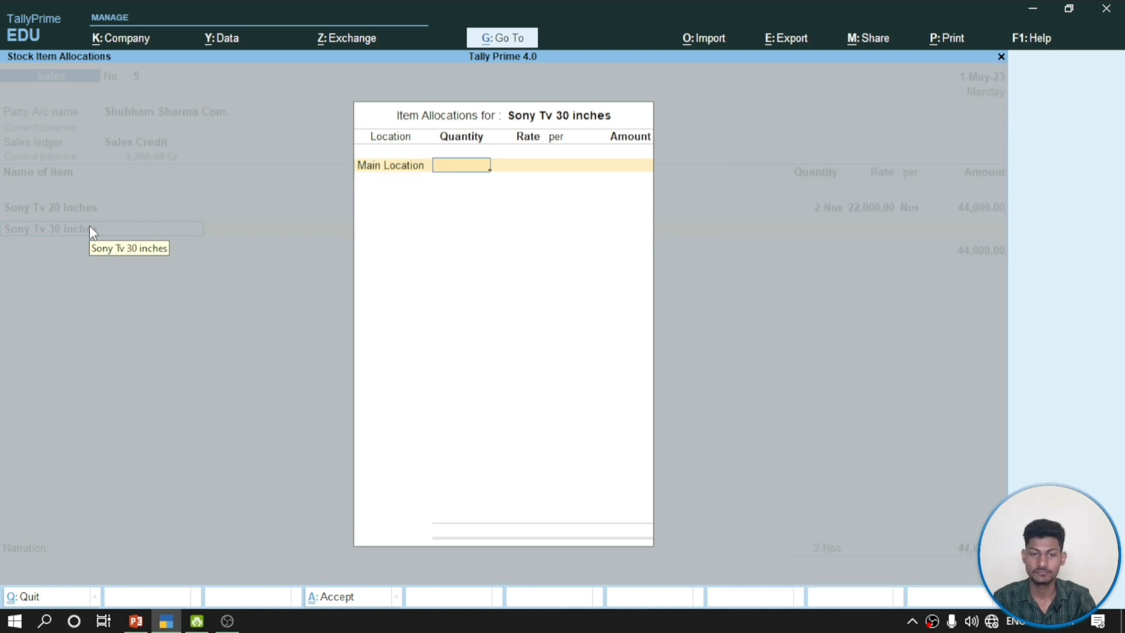
text(2)
key(Return)
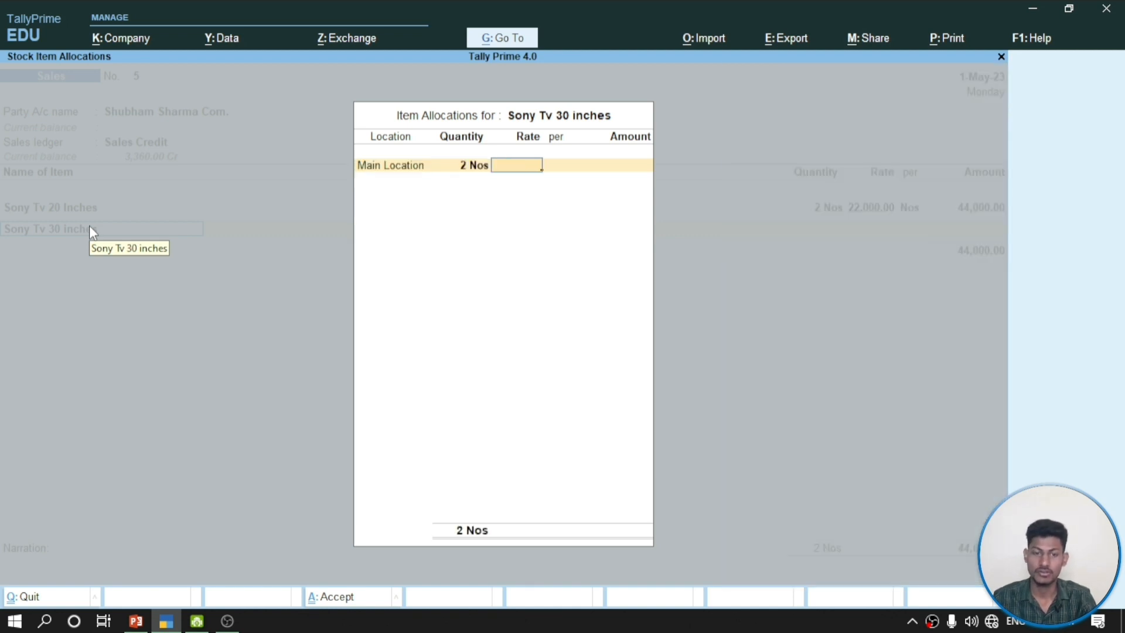
Look up the Sony Tv 30 inches price in PowerPoint, set its rate to 33400 per Nos, and complete the allocation
click(136, 621)
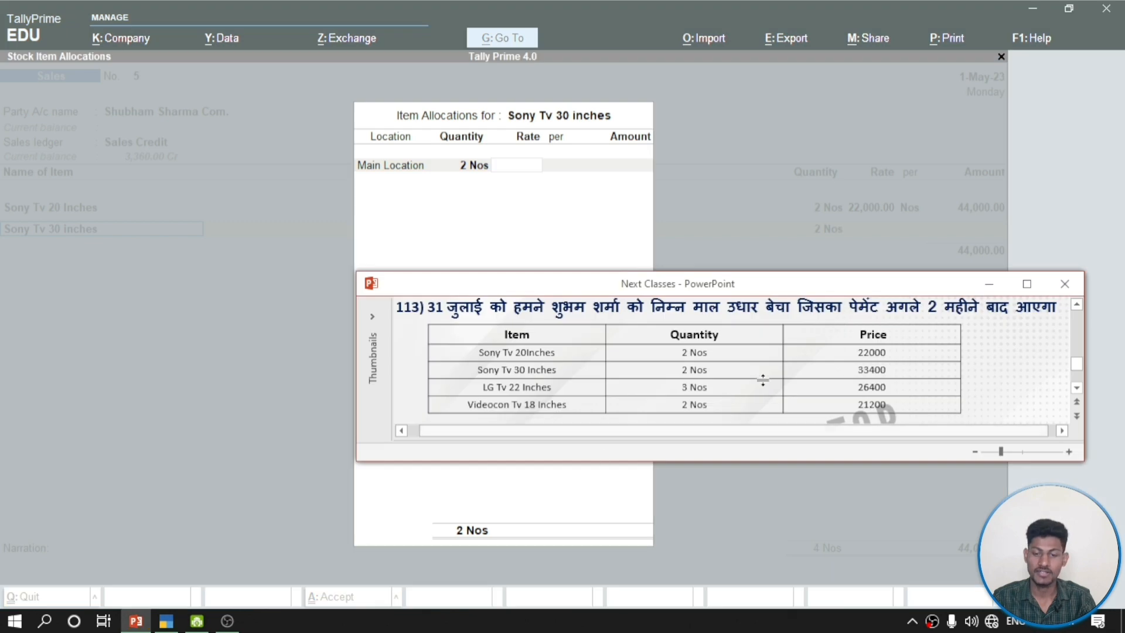
click(508, 177)
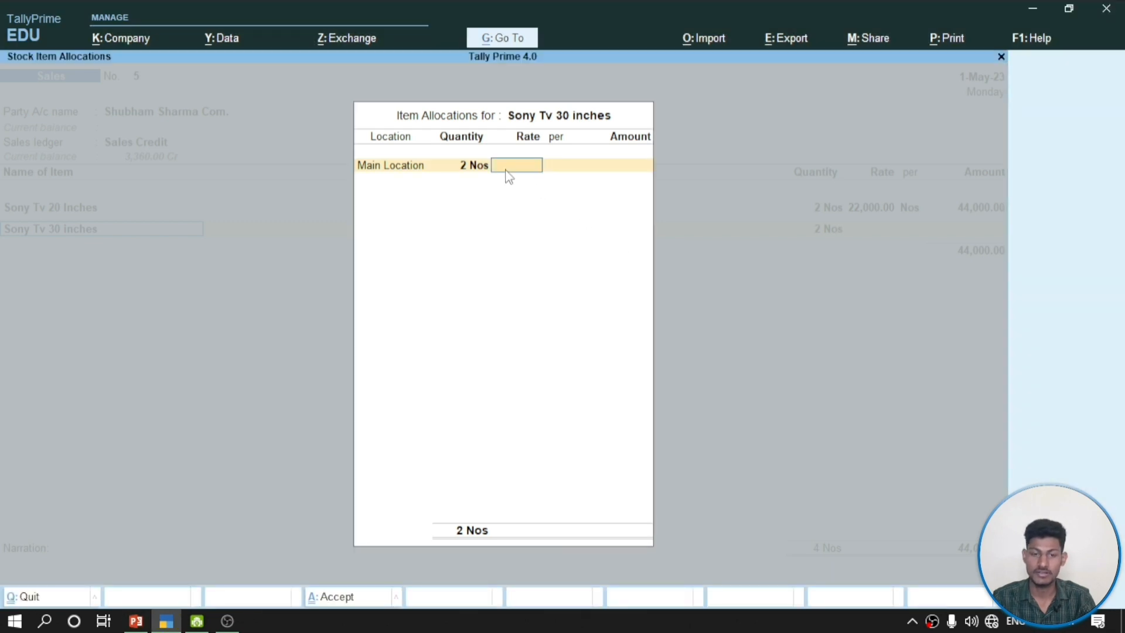
text(33400)
key(Return)
key(Return)
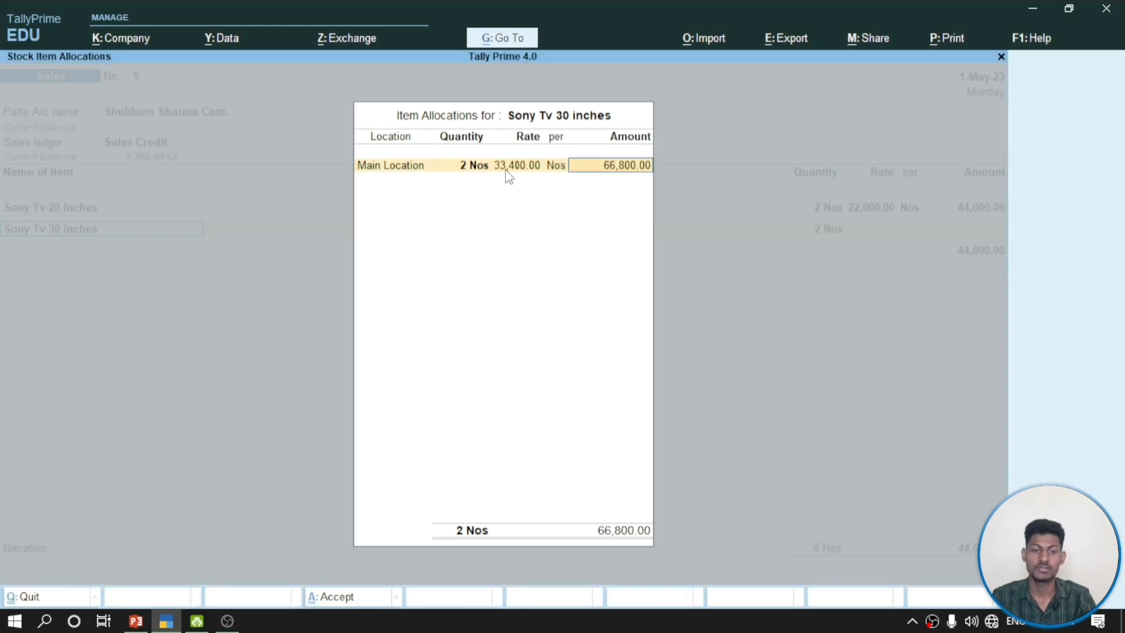
key(Return)
key(Return)
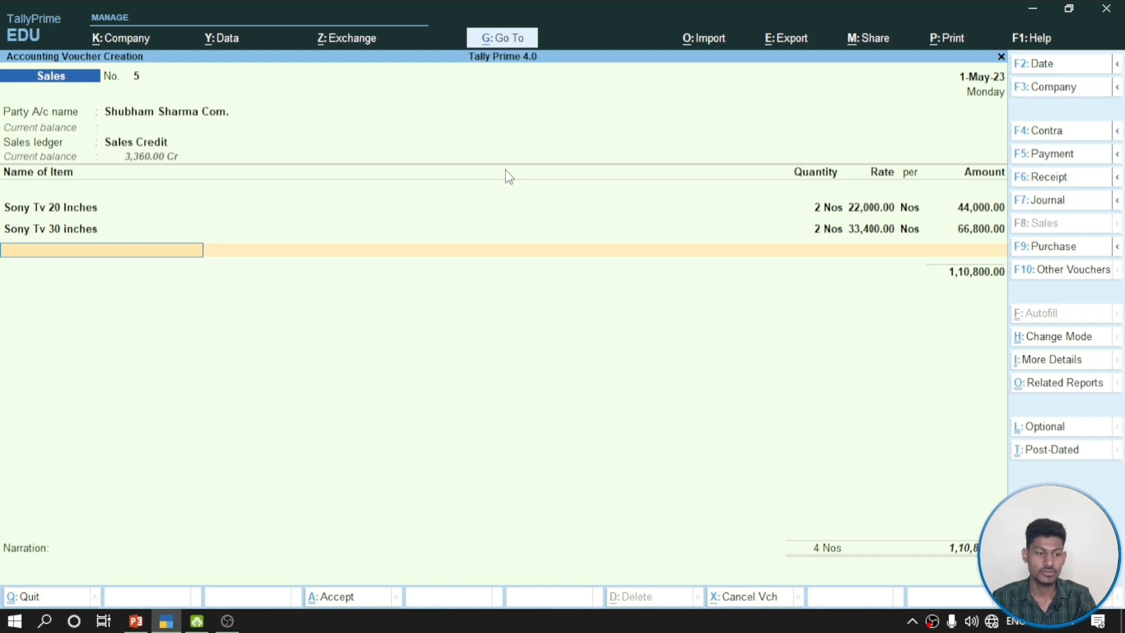
Check the third item in the PowerPoint table and choose Lg Tv 22 Inches on the voucher's next item line
click(135, 621)
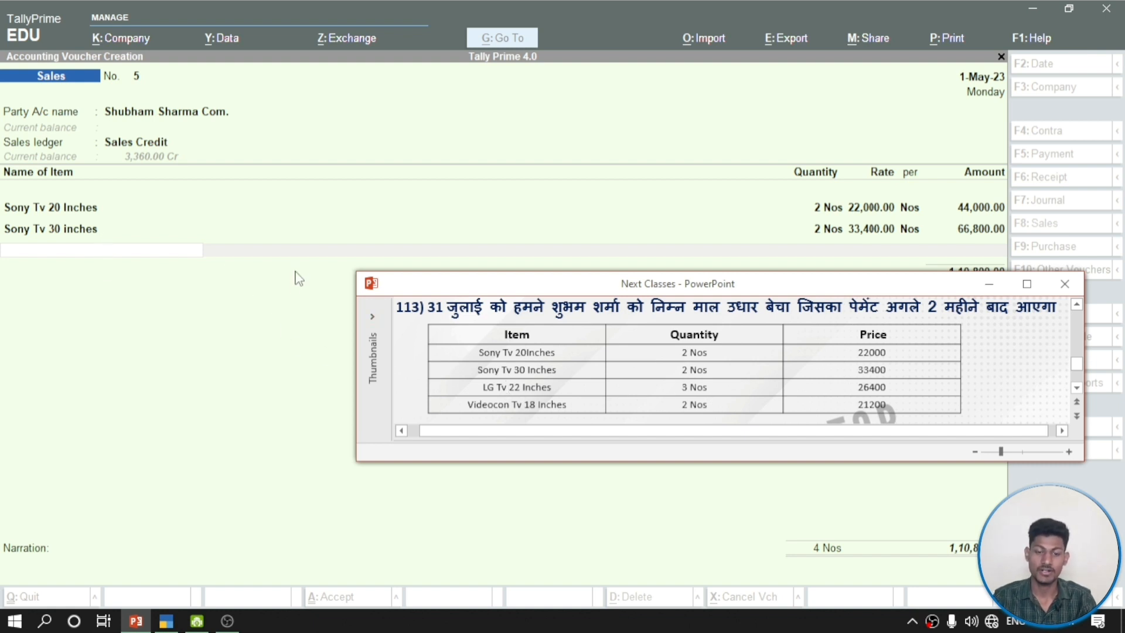
click(139, 256)
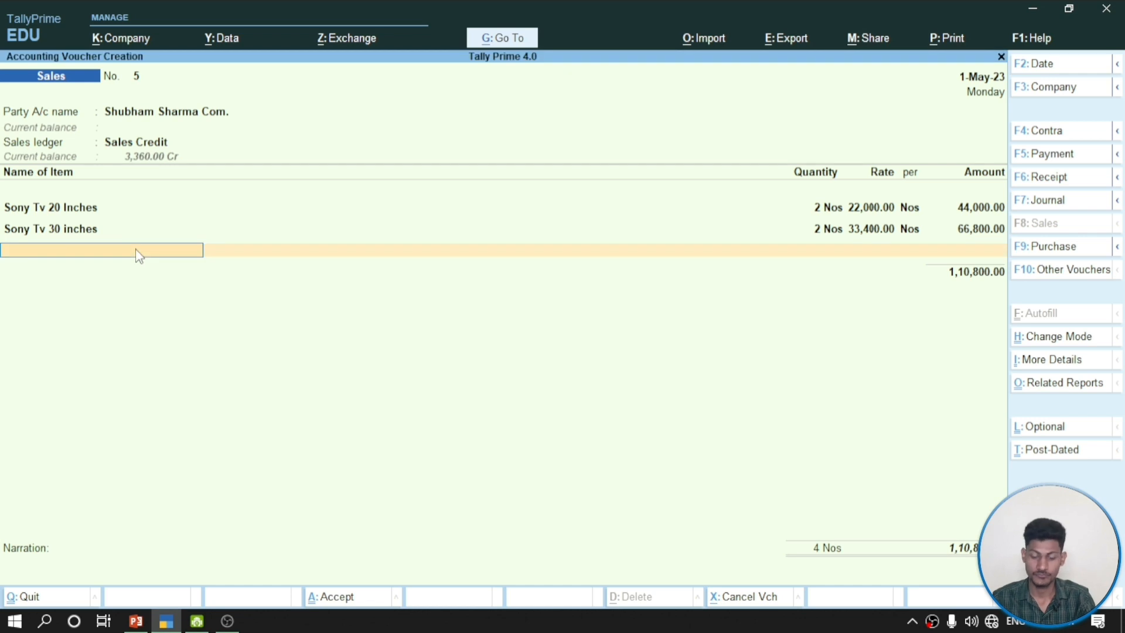
text(Lg)
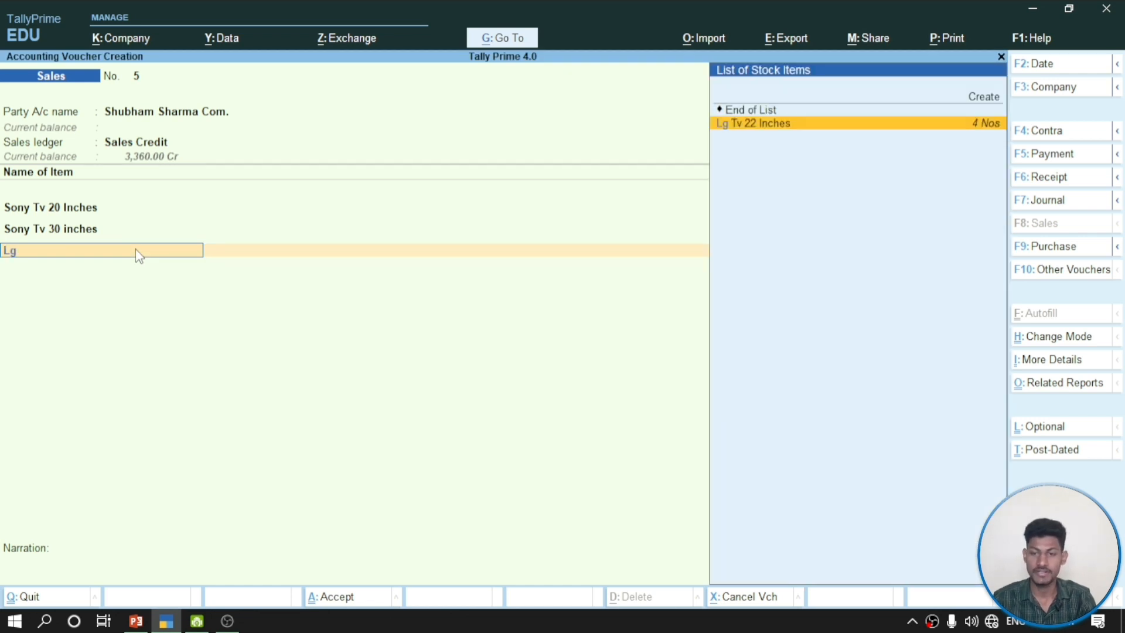
key(Return)
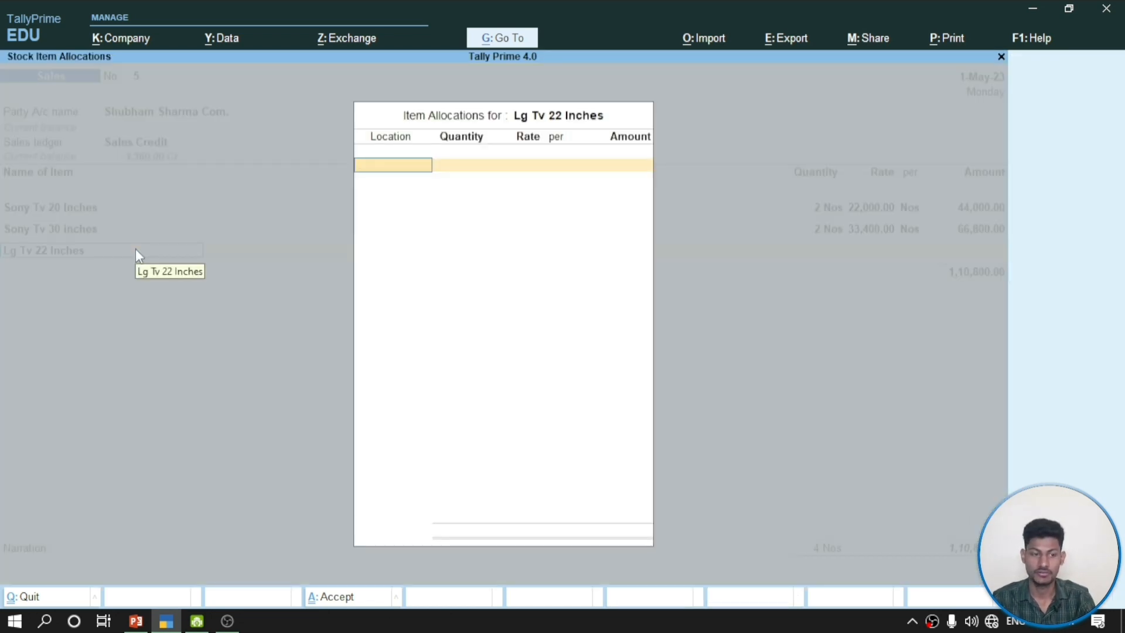
key(Escape)
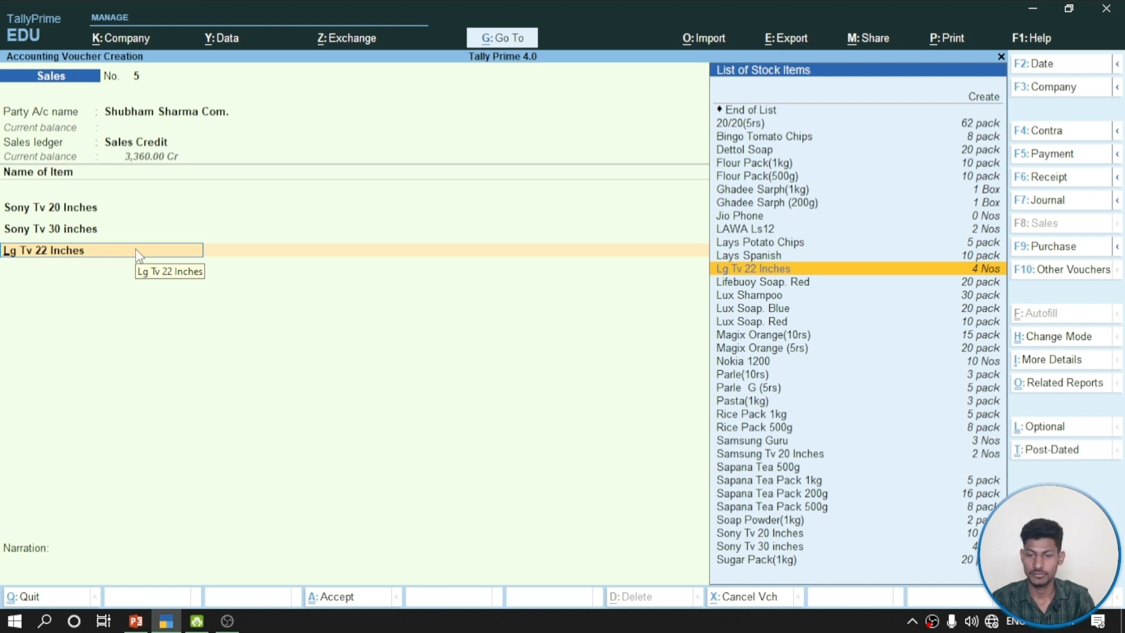
key(Return)
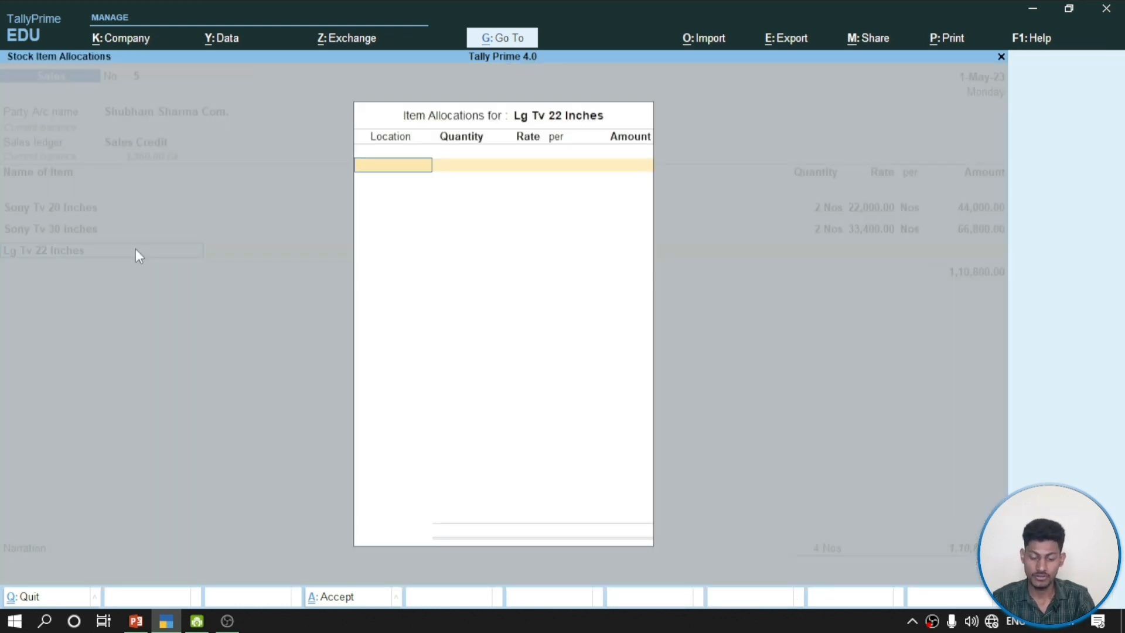
Allocate 3 Nos of Lg Tv 22 Inches from Main Location, checking the quantity in PowerPoint
text(M)
key(Return)
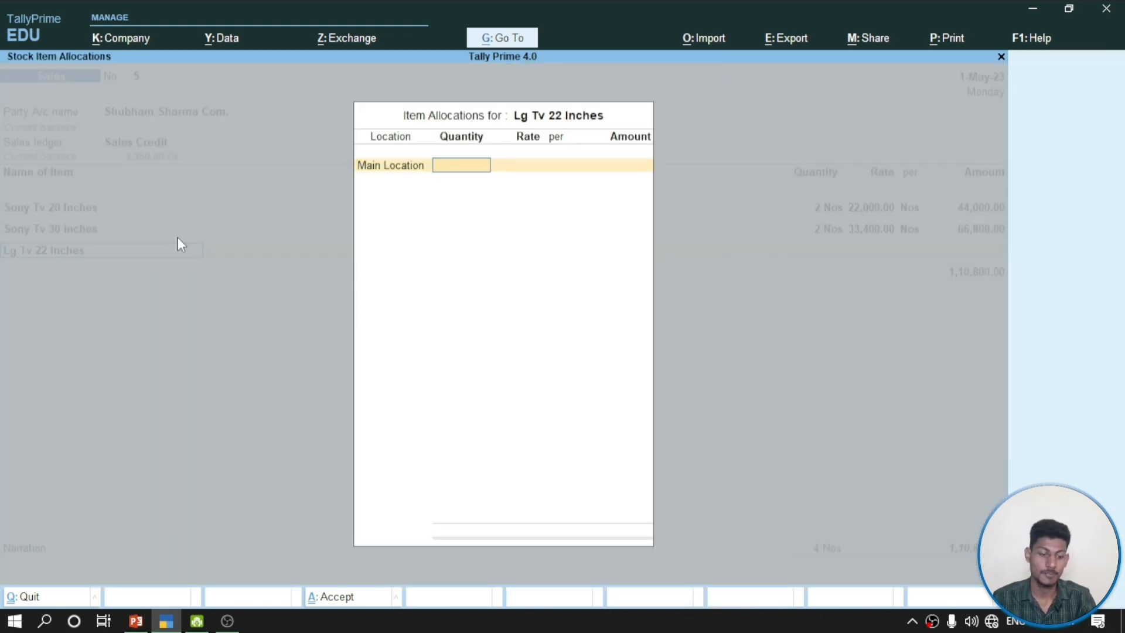
click(136, 621)
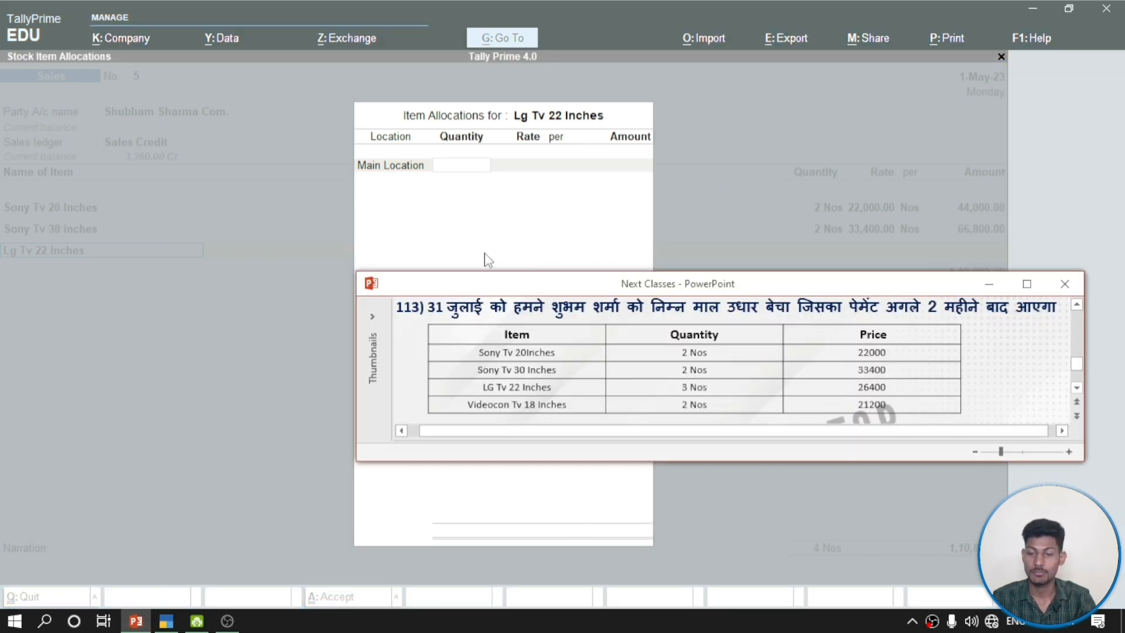
click(475, 176)
text(3)
key(Return)
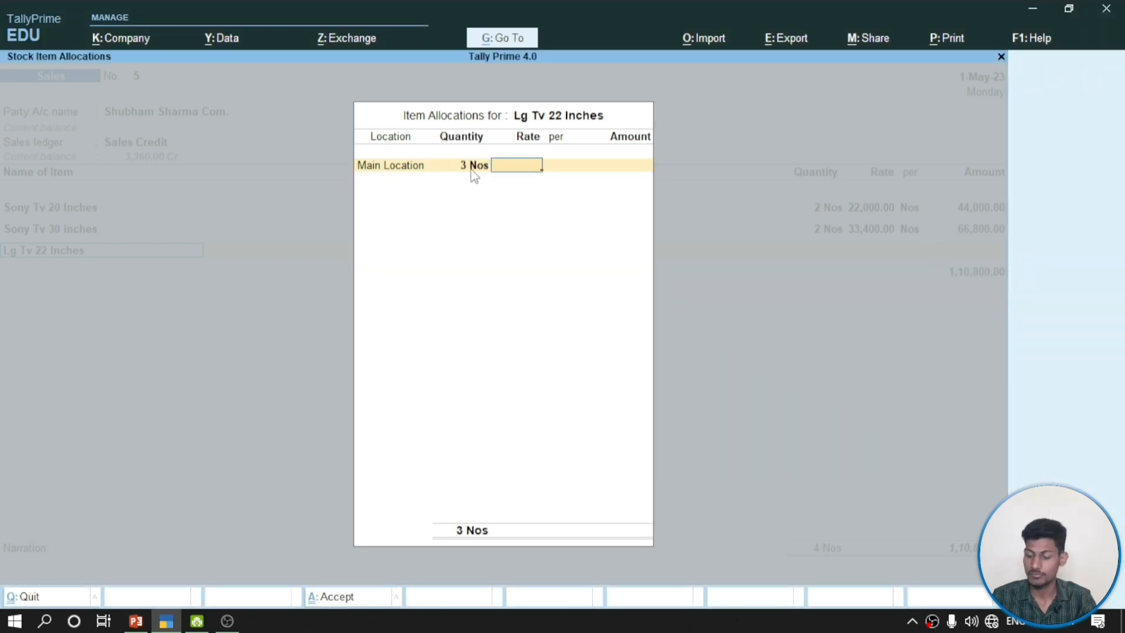
Set the Lg Tv 22 Inches rate to 26400 per Nos and complete its allocation
text(26400)
key(Return)
key(Return)
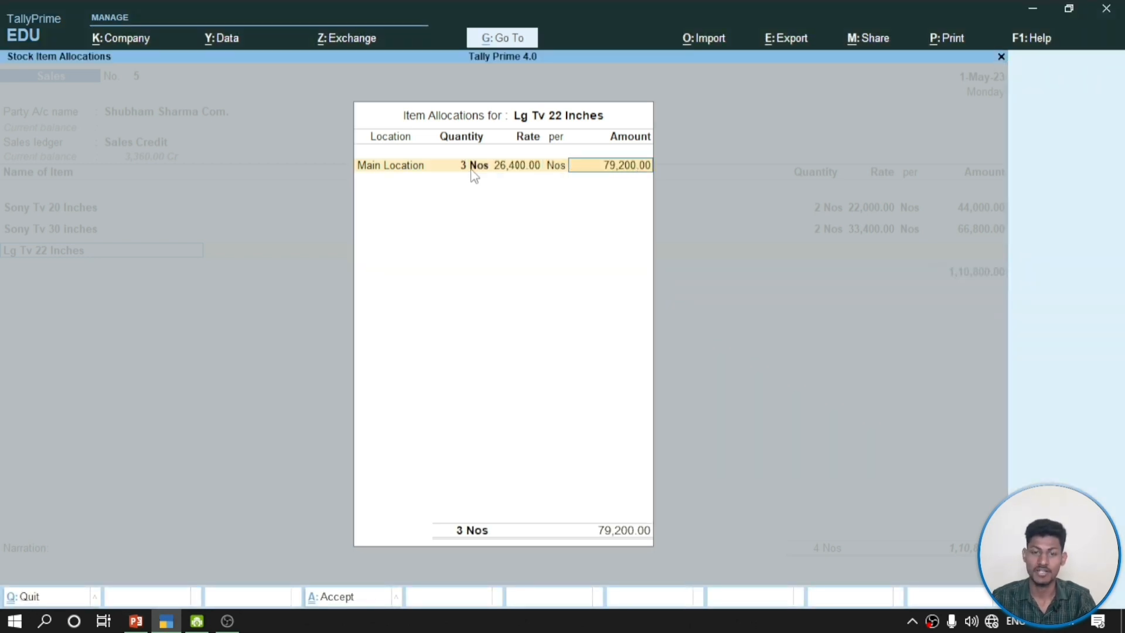
key(Return)
key(Return)
key(Return)
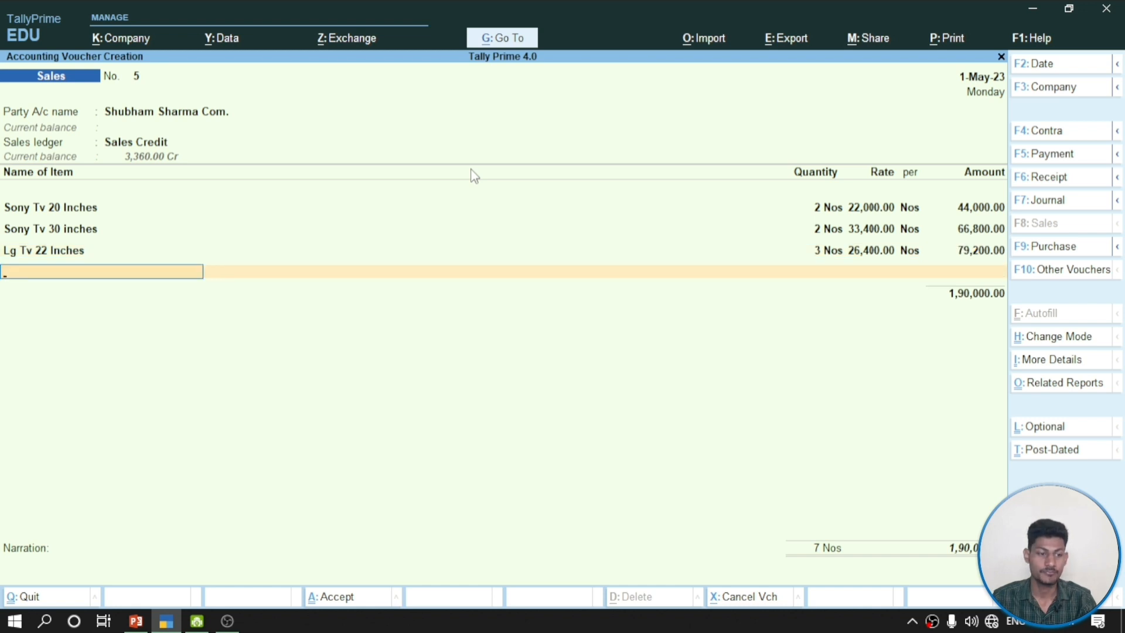
Check the fourth item in the PowerPoint table and choose Videocone Tv 18 inches on the voucher's next item line
click(136, 622)
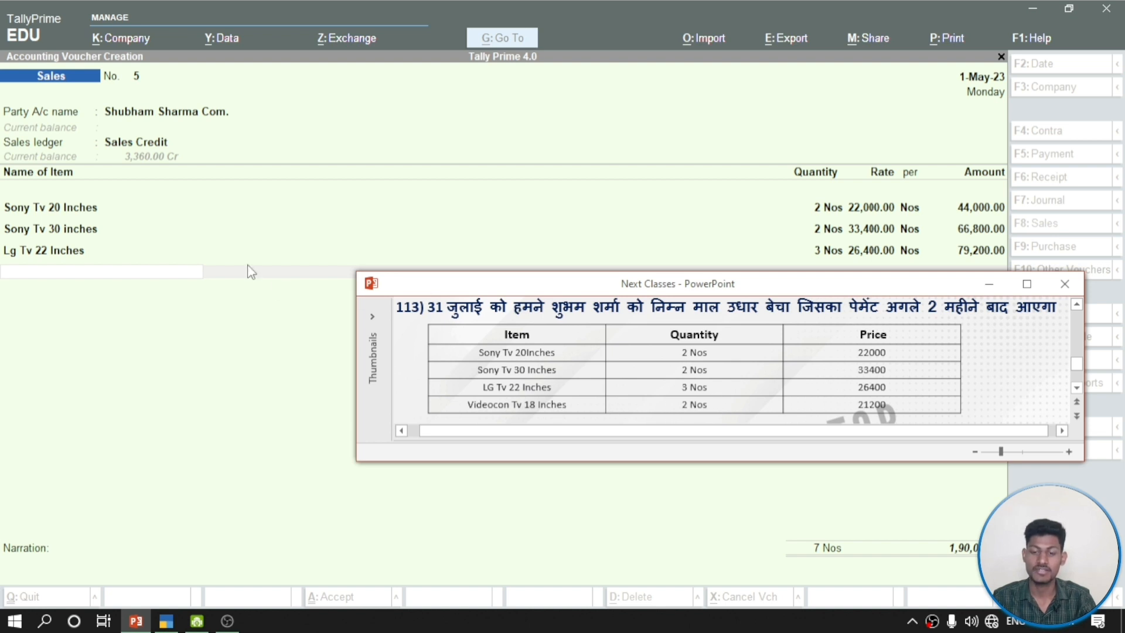
click(58, 274)
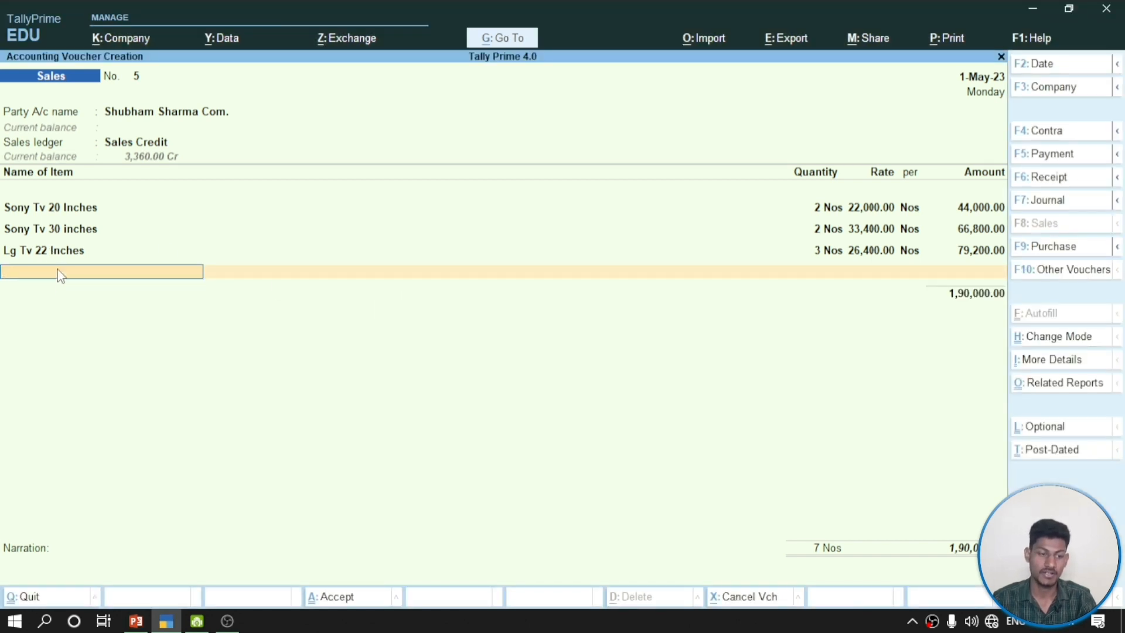
text(Vid)
key(Return)
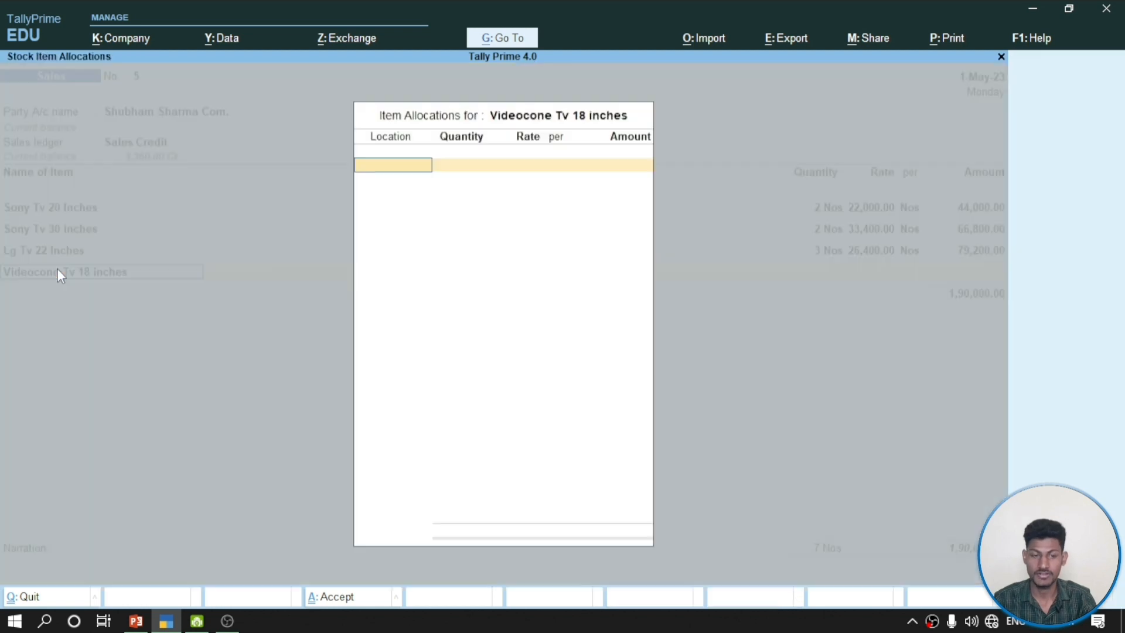
Allocate 2 Nos of Videocone Tv 18 inches from Main Location, checking the quantity in PowerPoint
text(m)
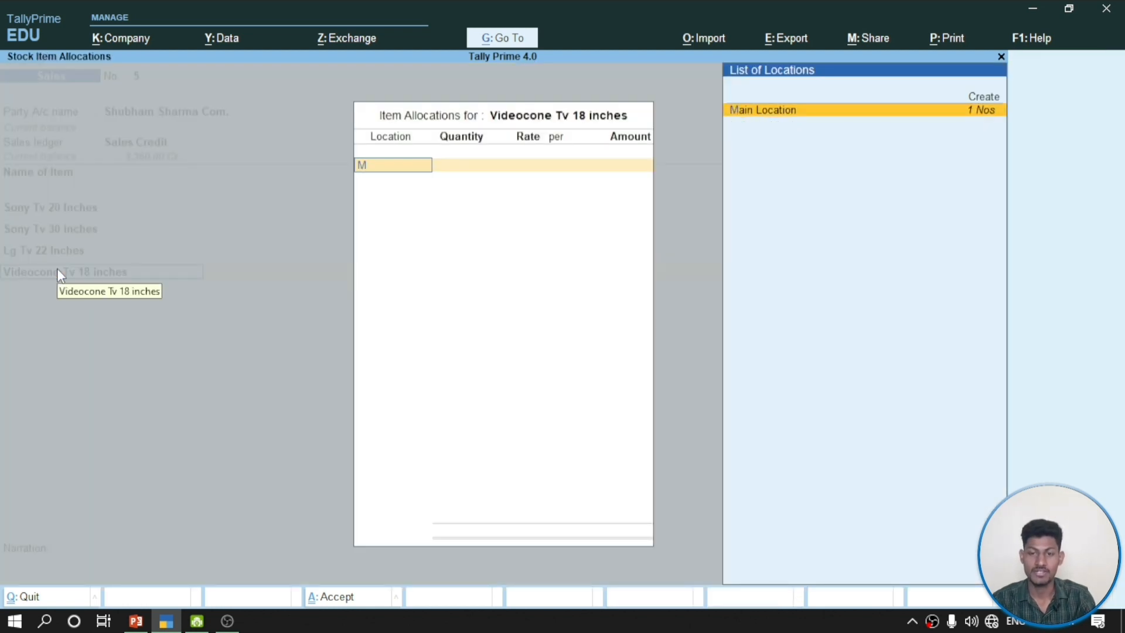
key(Return)
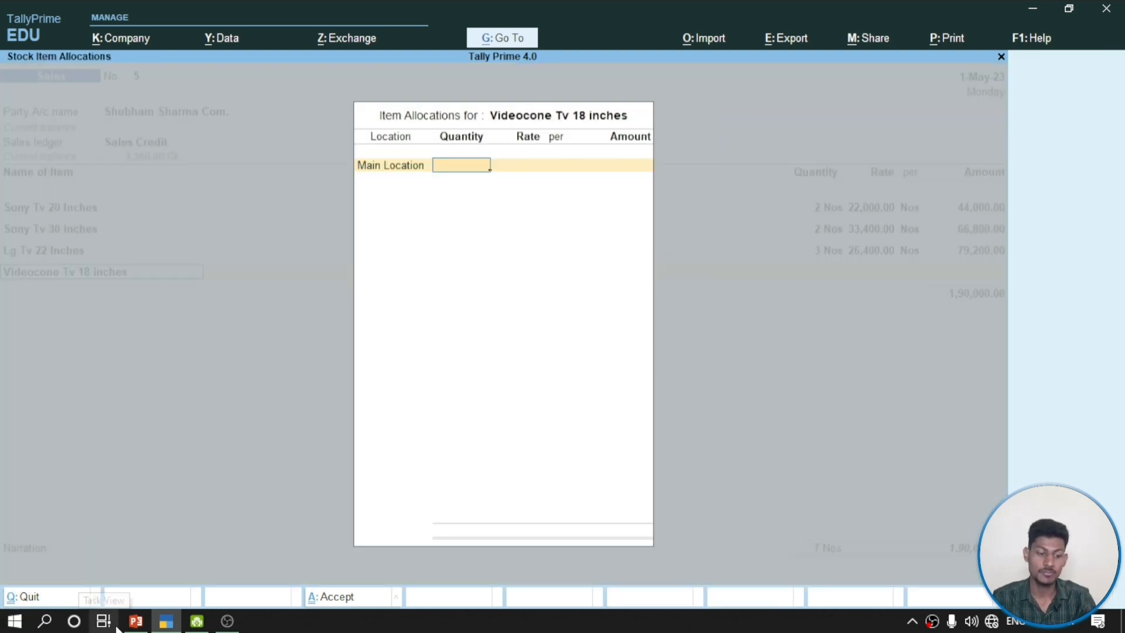
click(135, 621)
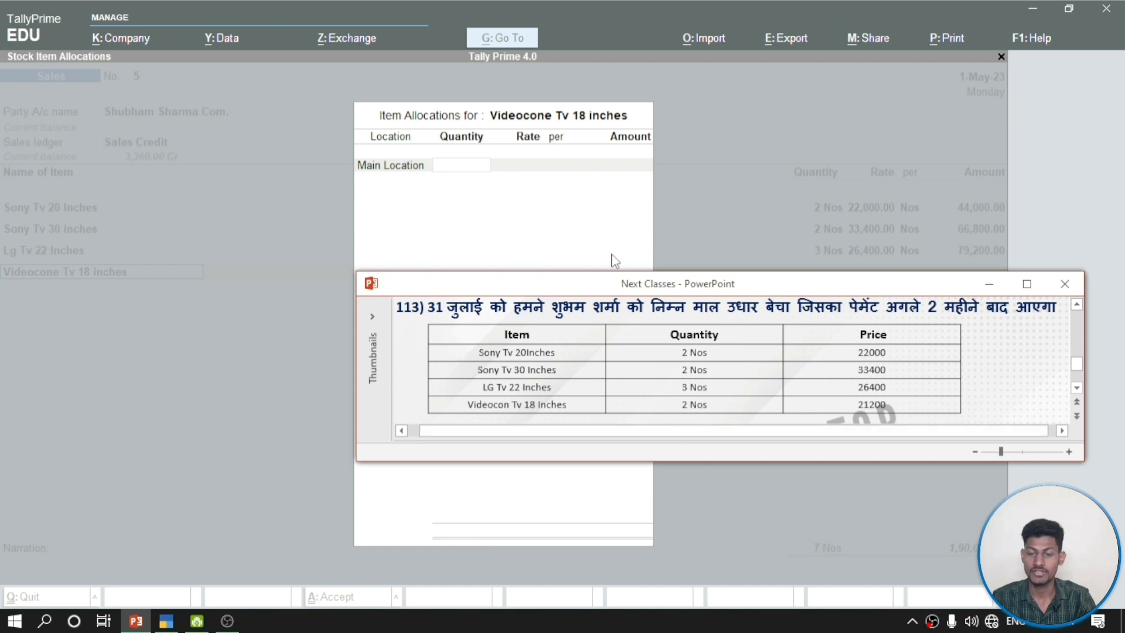
click(489, 173)
text(2)
key(Return)
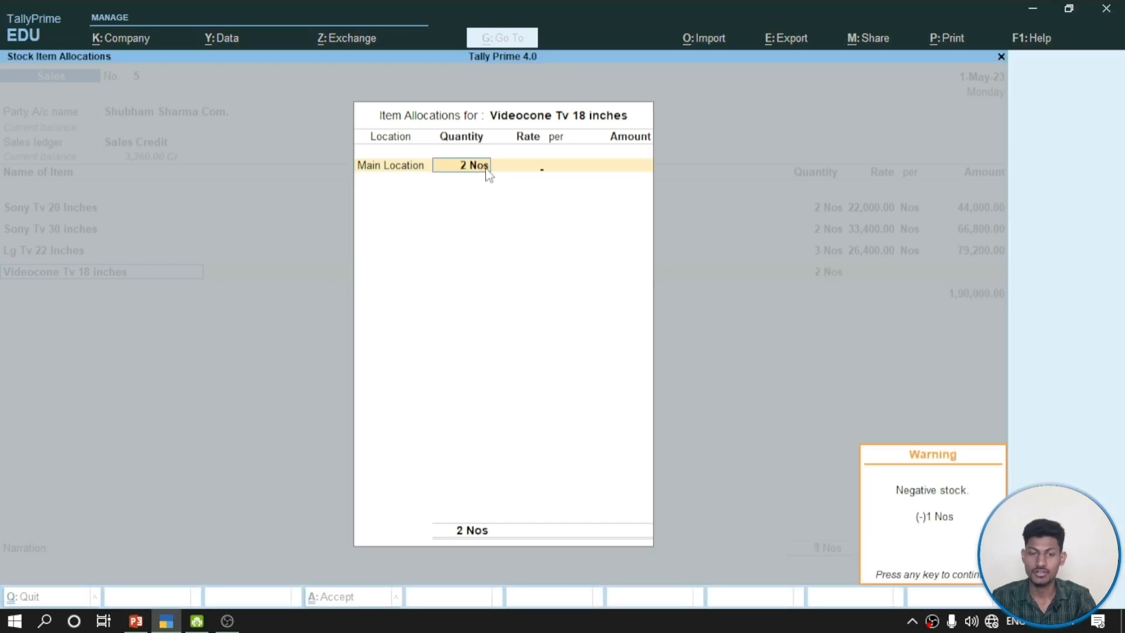
key(Return)
Set the Videocone Tv 18 inches rate to 21200 per Nos, check it against PowerPoint, and complete the allocation
text(21,)
text(200)
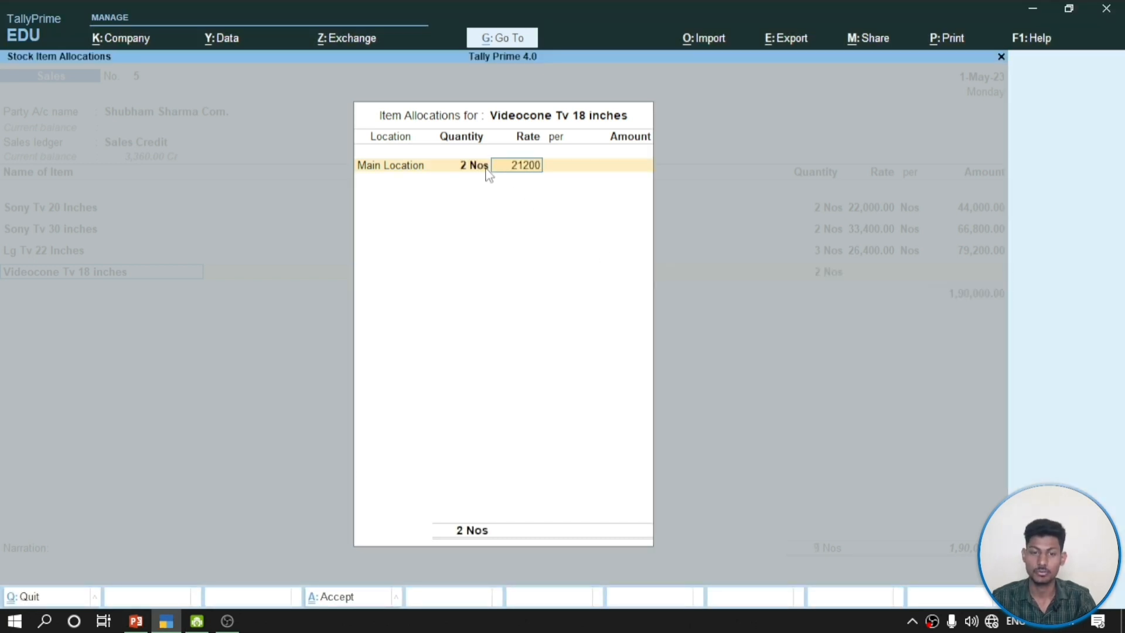
key(Return)
key(Return)
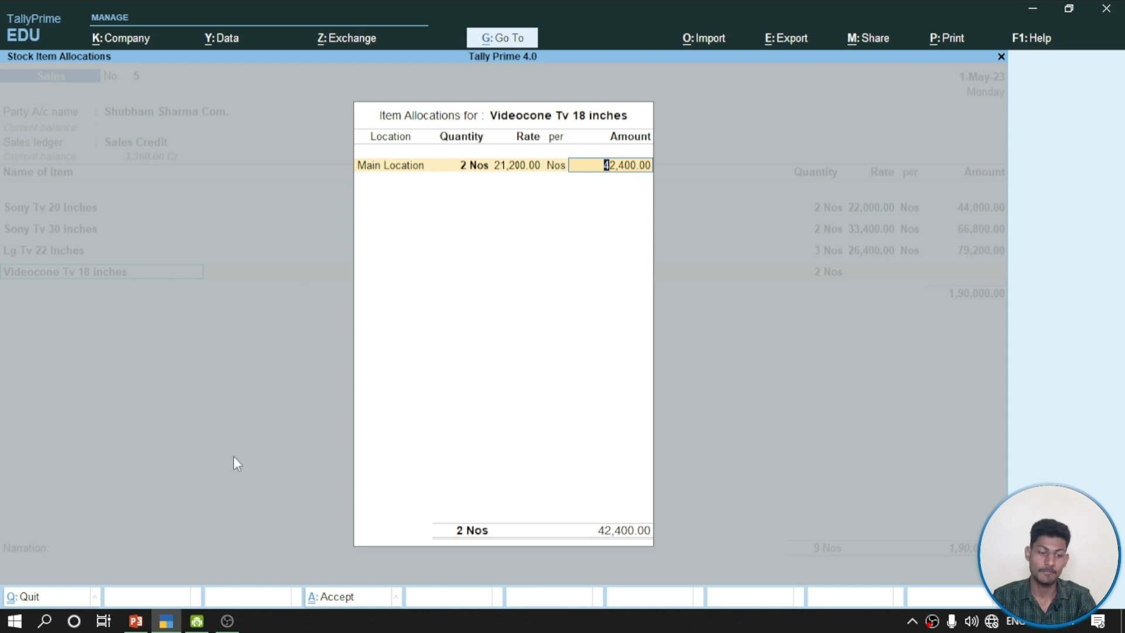
click(135, 621)
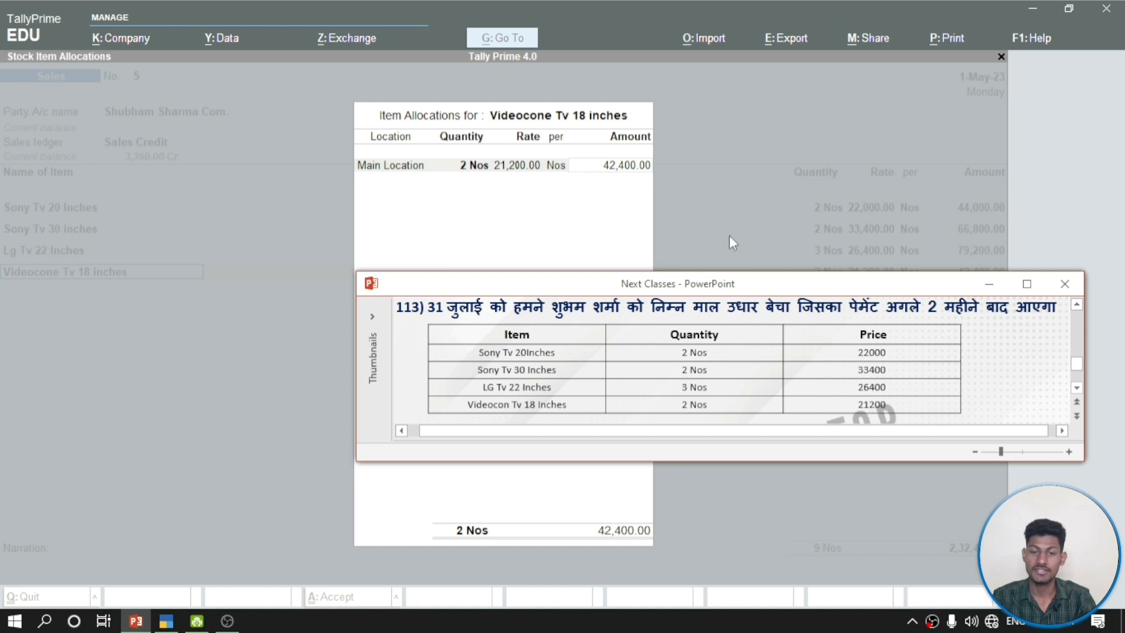
click(600, 215)
key(Return)
key(Return)
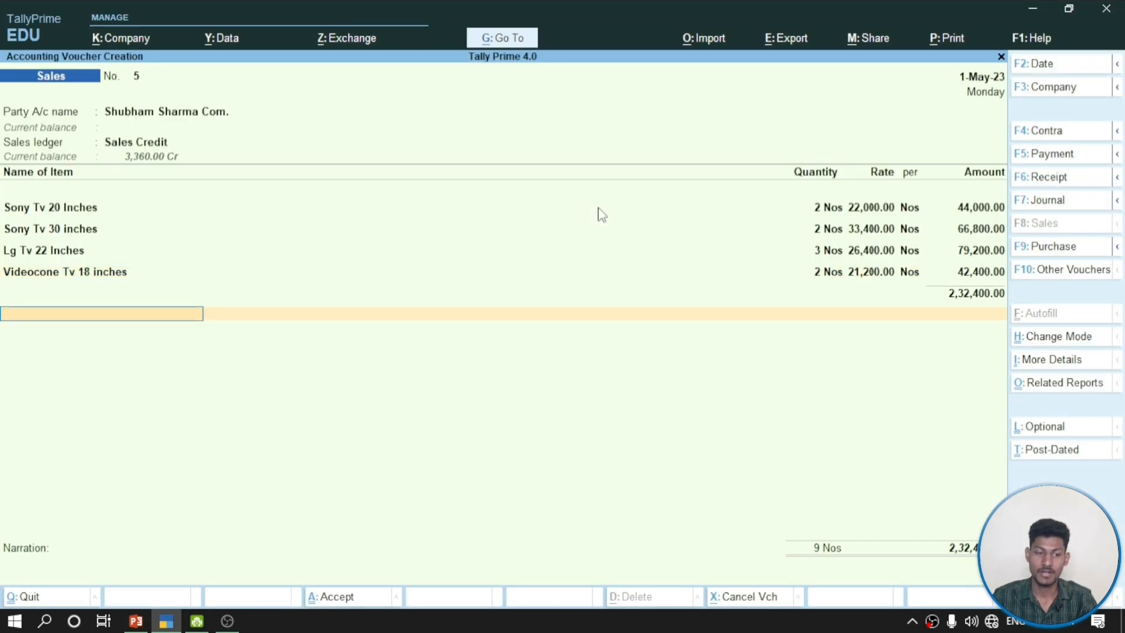
End the item list, leave the narration blank, and save the sales voucher
key(Return)
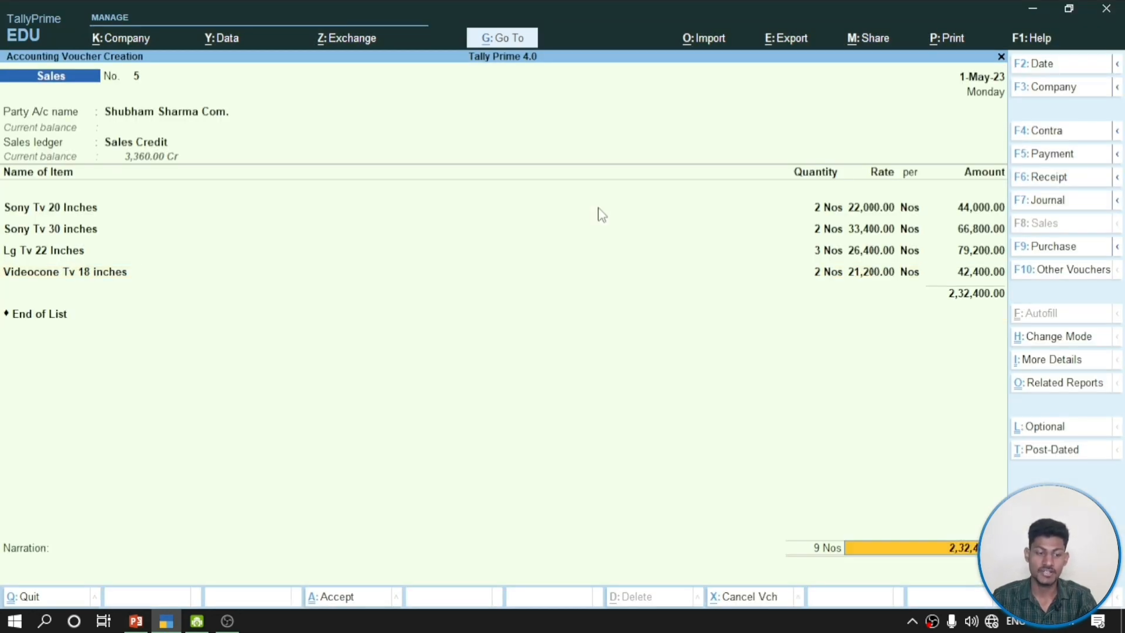
key(Return)
key(Return)
key(Return)
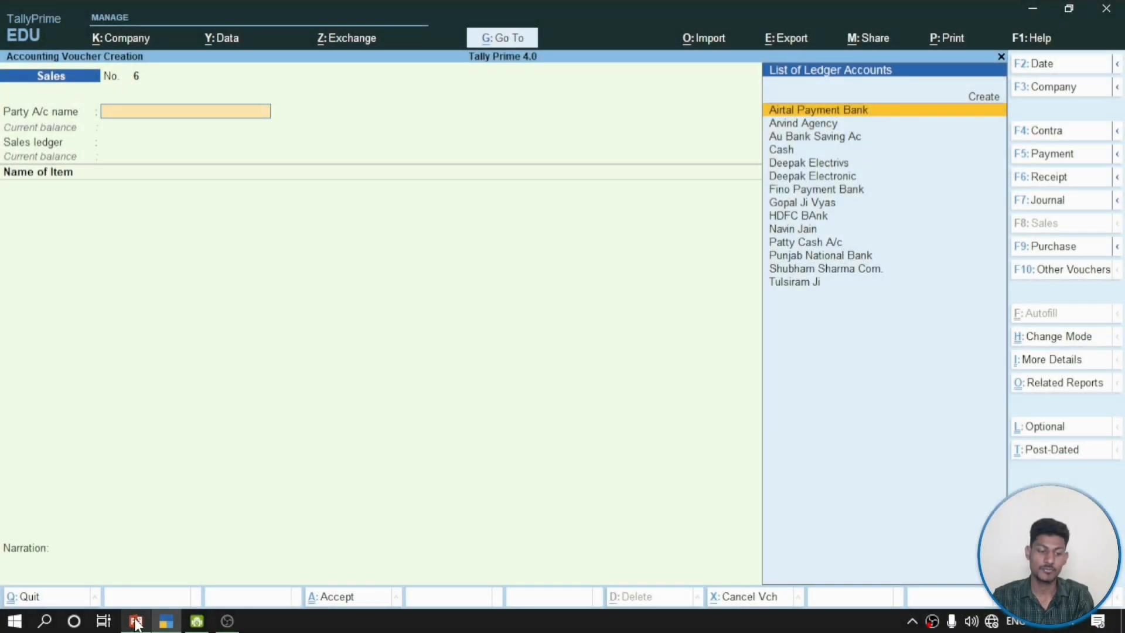
Read exercise 114 in PowerPoint, including the sales return description and its table of returned items, quantities and prices
click(136, 620)
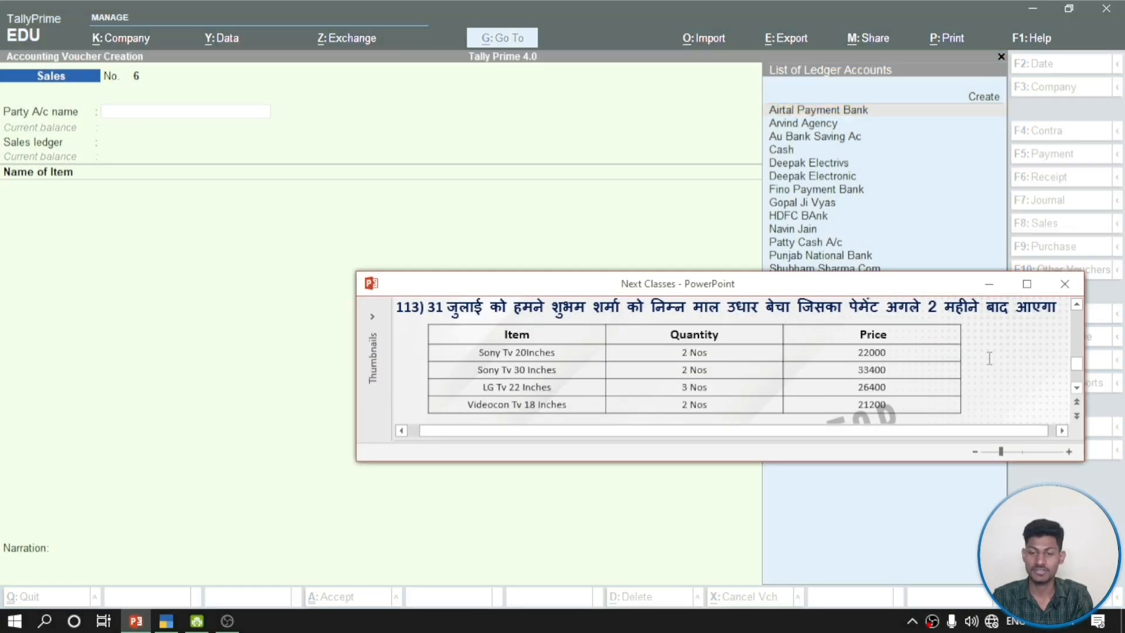
scroll(993, 383, down, 1)
scroll(992, 382, down, 5)
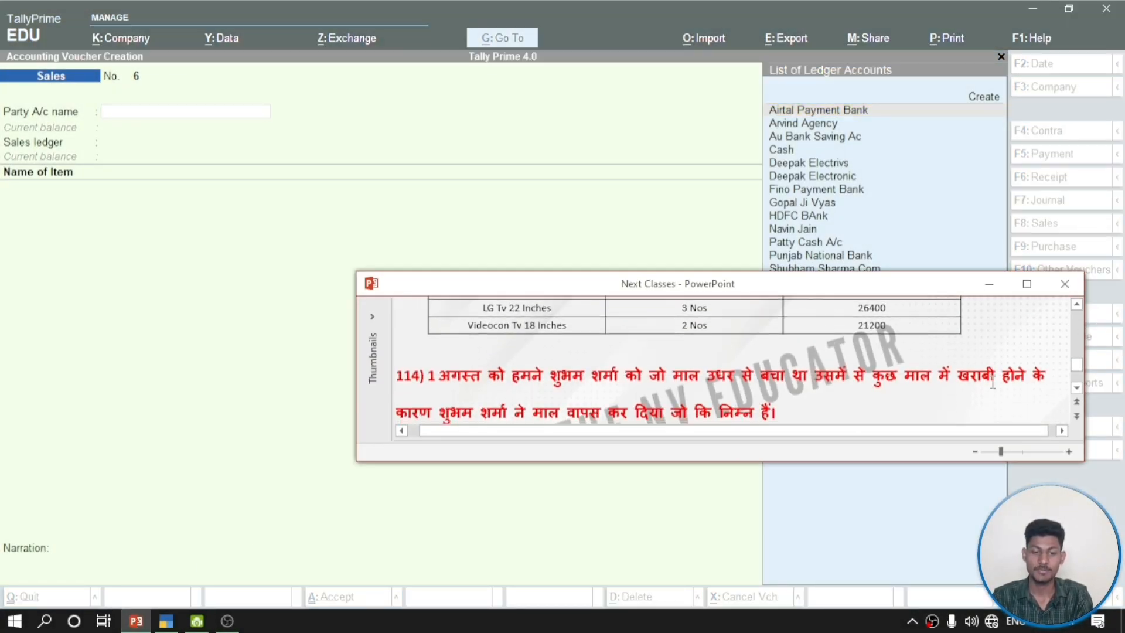
scroll(993, 382, down, 1)
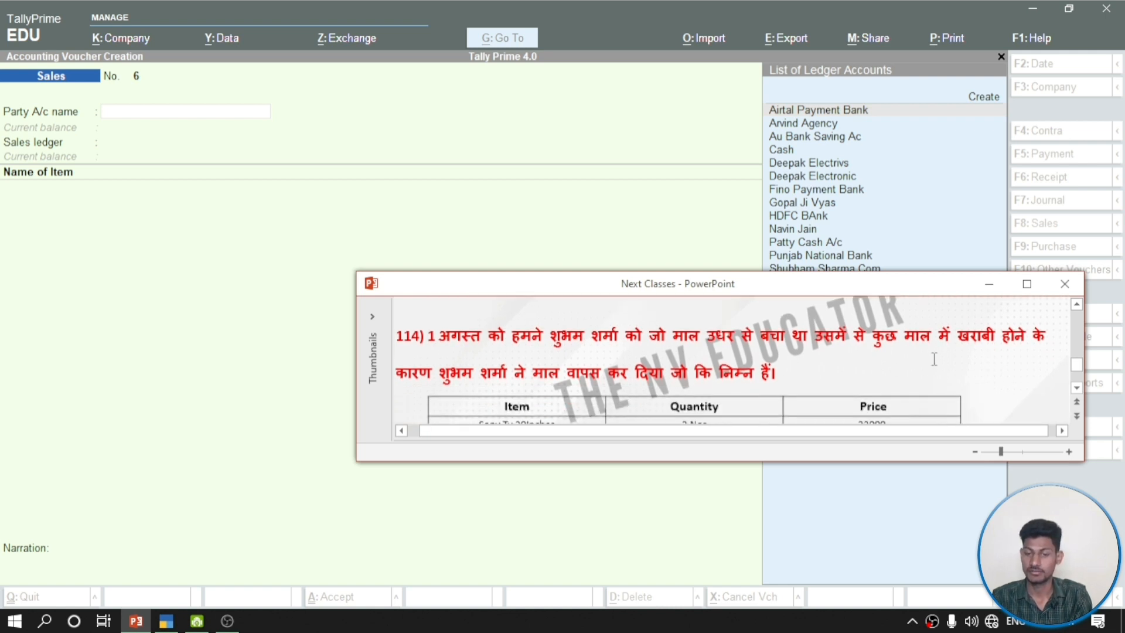
scroll(943, 362, down, 1)
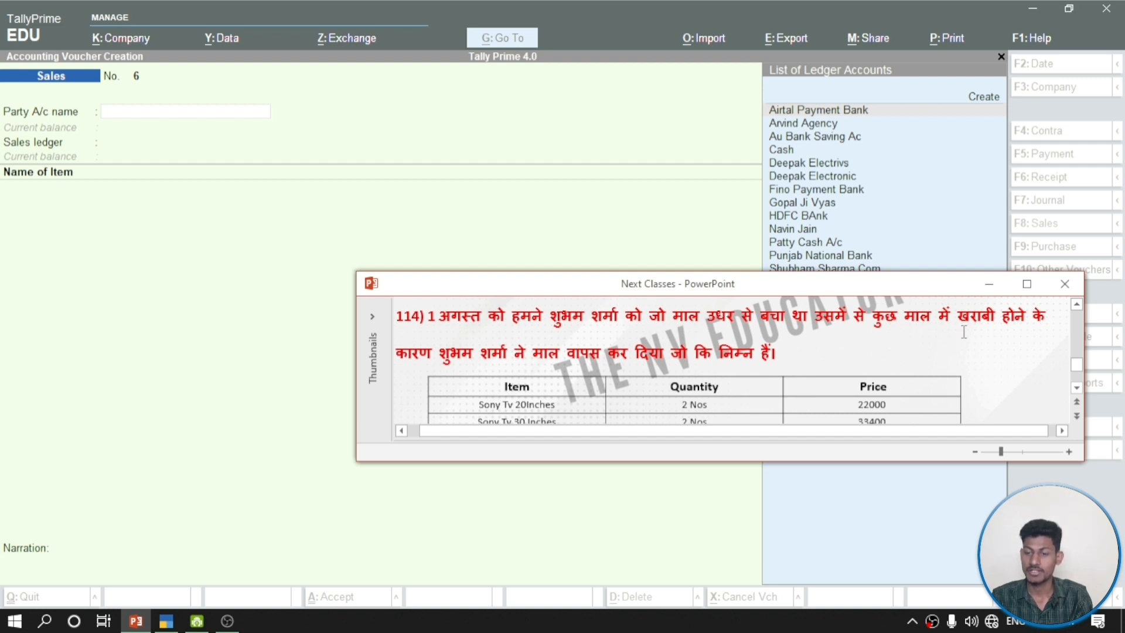
scroll(835, 340, down, 1)
scroll(835, 340, down, 1)
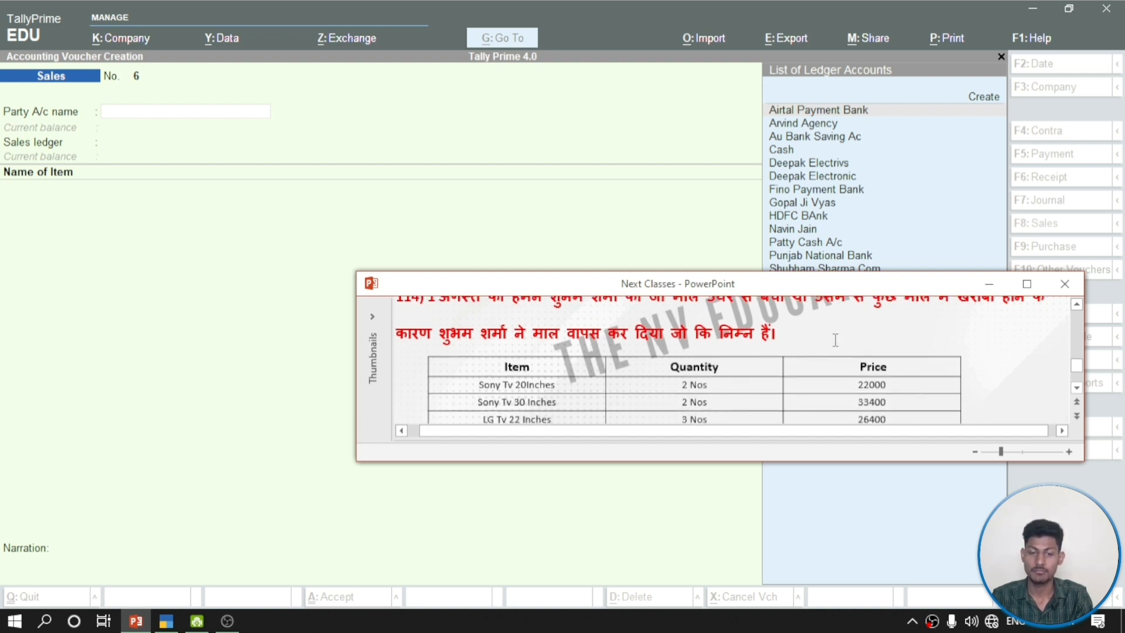
scroll(835, 340, down, 1)
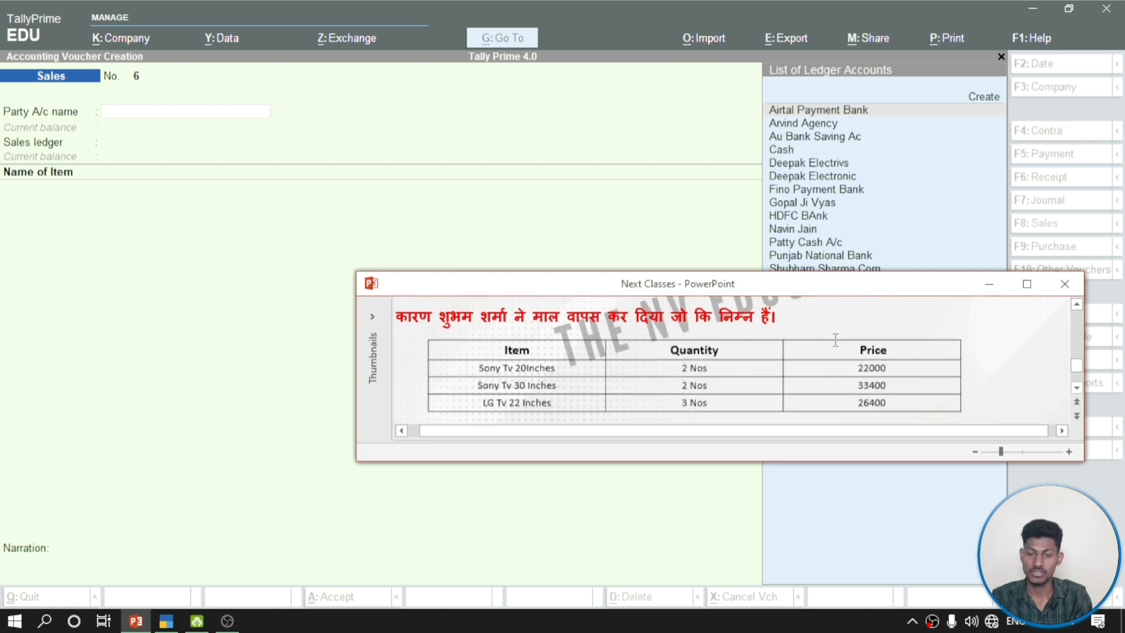
scroll(836, 340, down, 1)
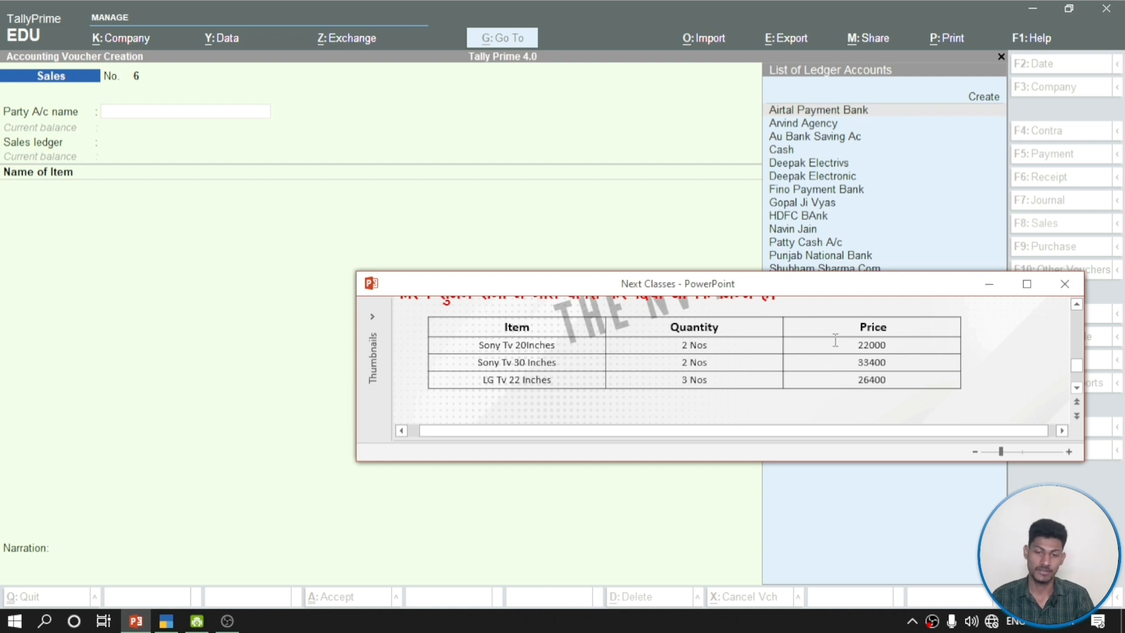
scroll(797, 358, up, 1)
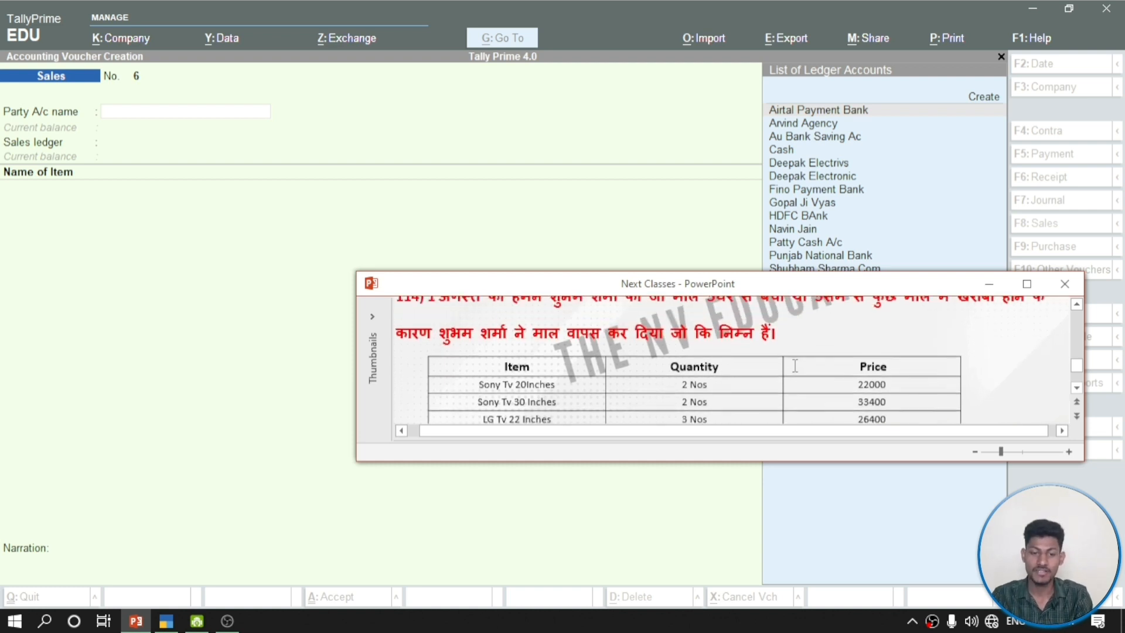
scroll(785, 360, down, 1)
Return to TallyPrime and change the voucher type from Sales to Credit Note
click(360, 230)
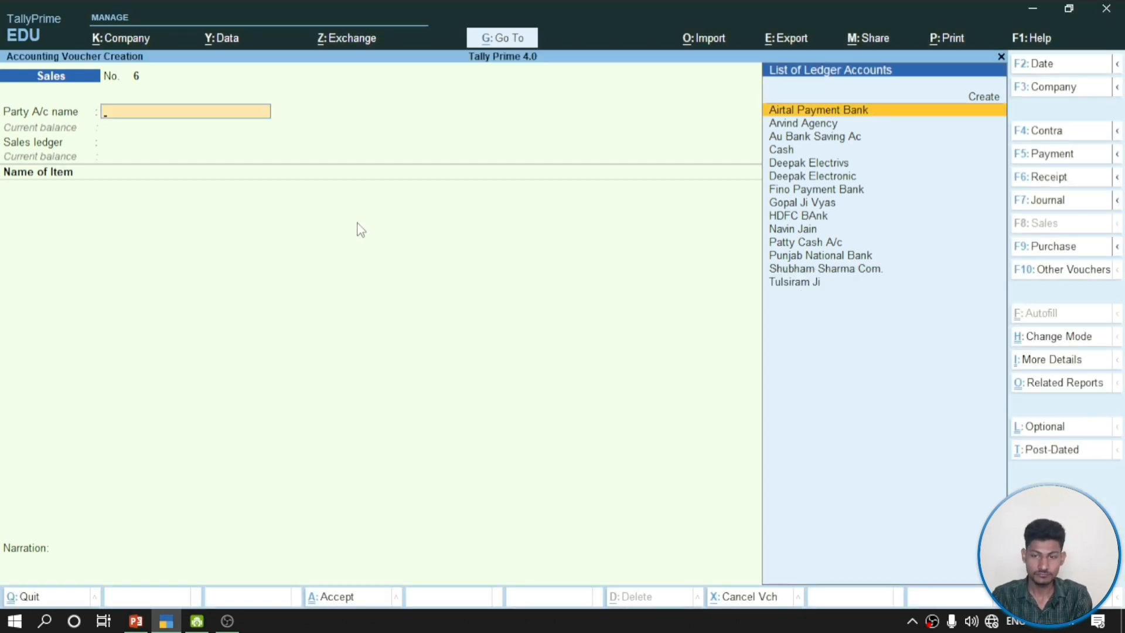
click(1055, 272)
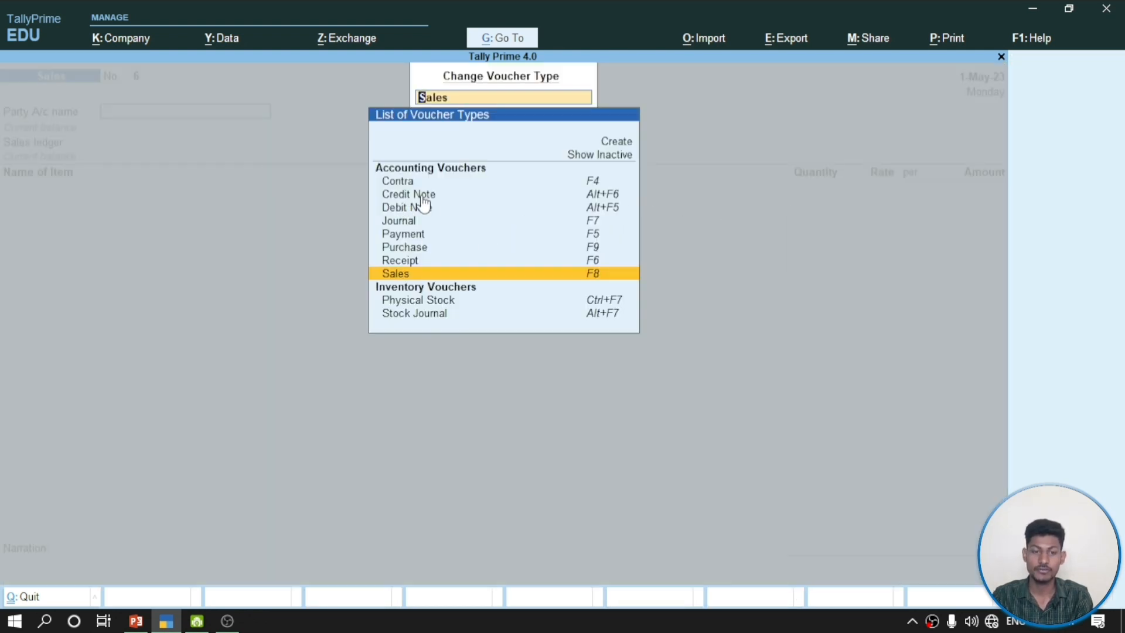
click(602, 195)
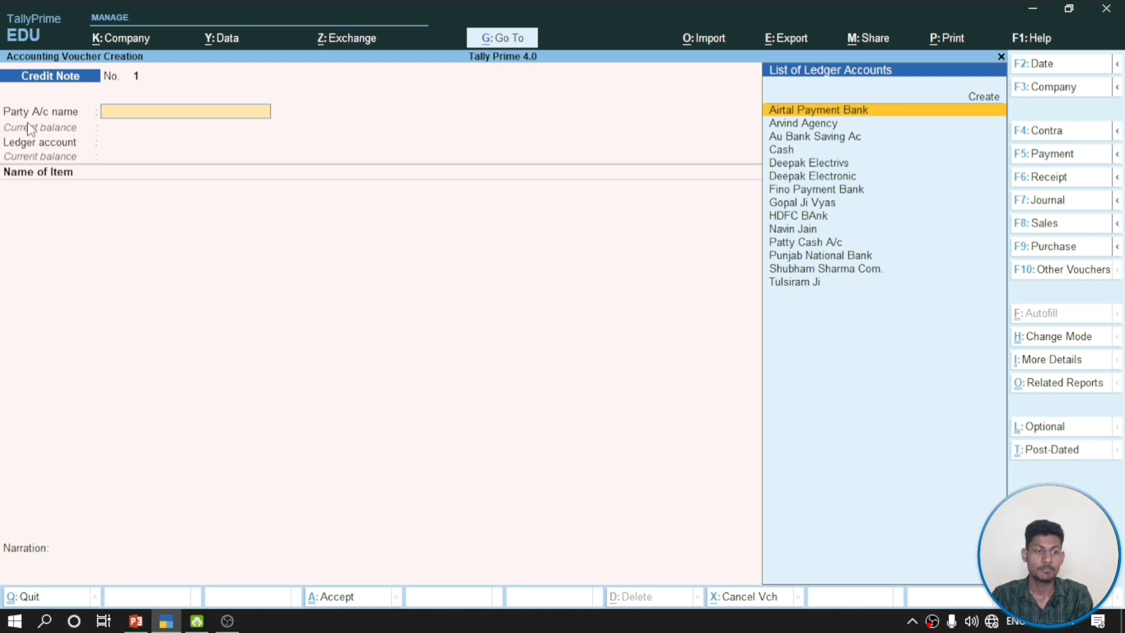
key(ctrl)
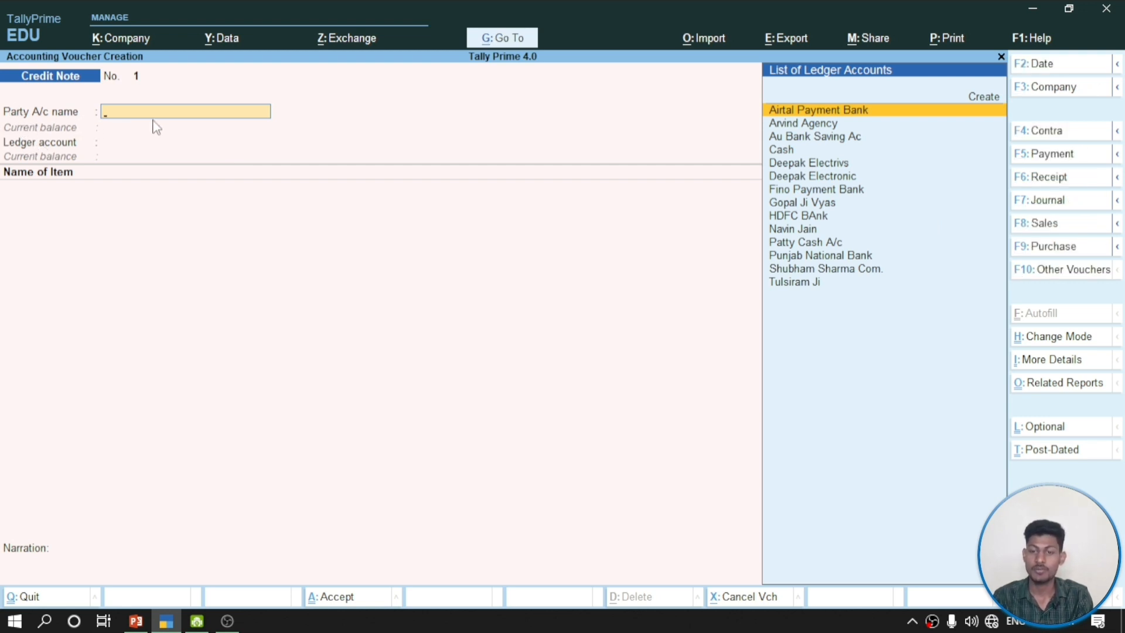
Choose the customer from the credit sale as the credit note's party account
key(Down)
key(Down)
key(Down)
key(Down)
key(Down)
key(Down)
key(Down)
key(Down)
key(Down)
key(Down)
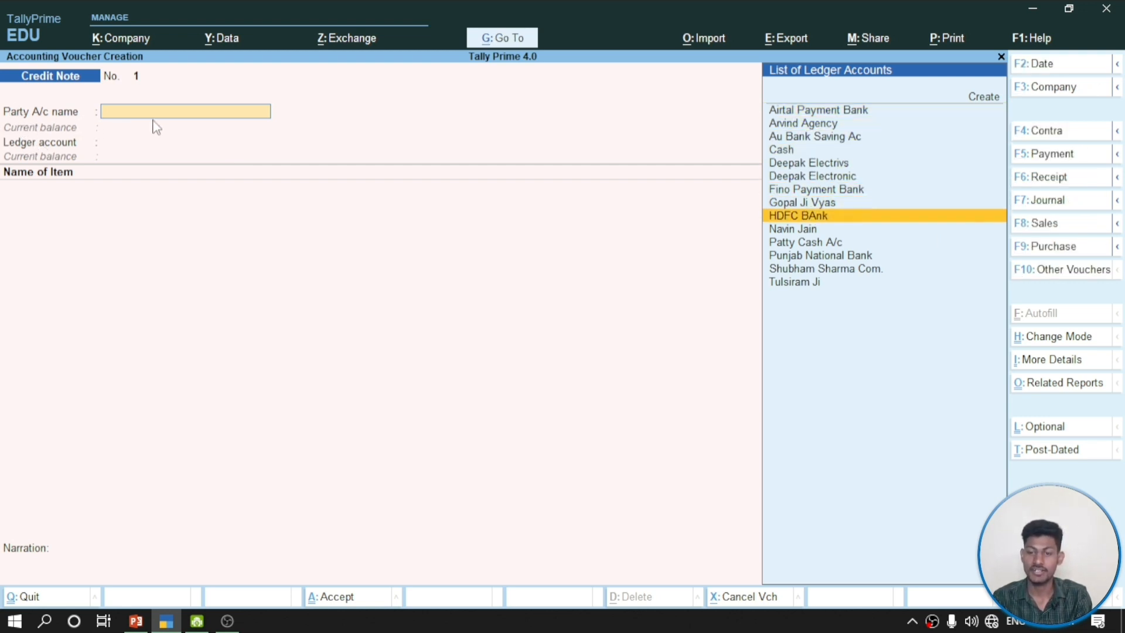
key(Down)
key(Down)
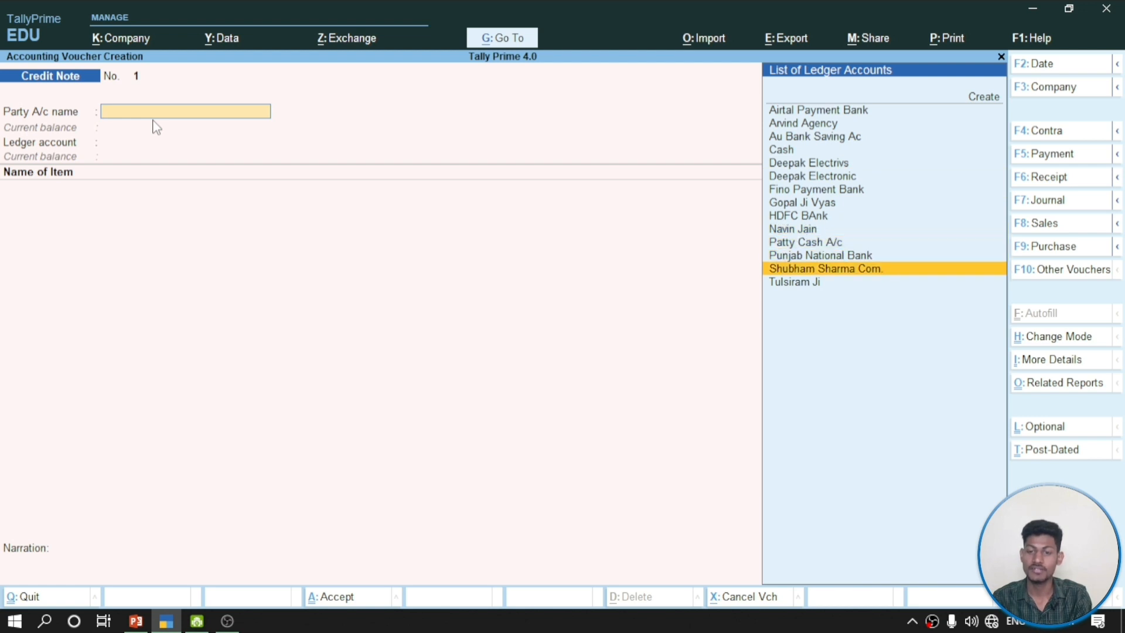
key(Return)
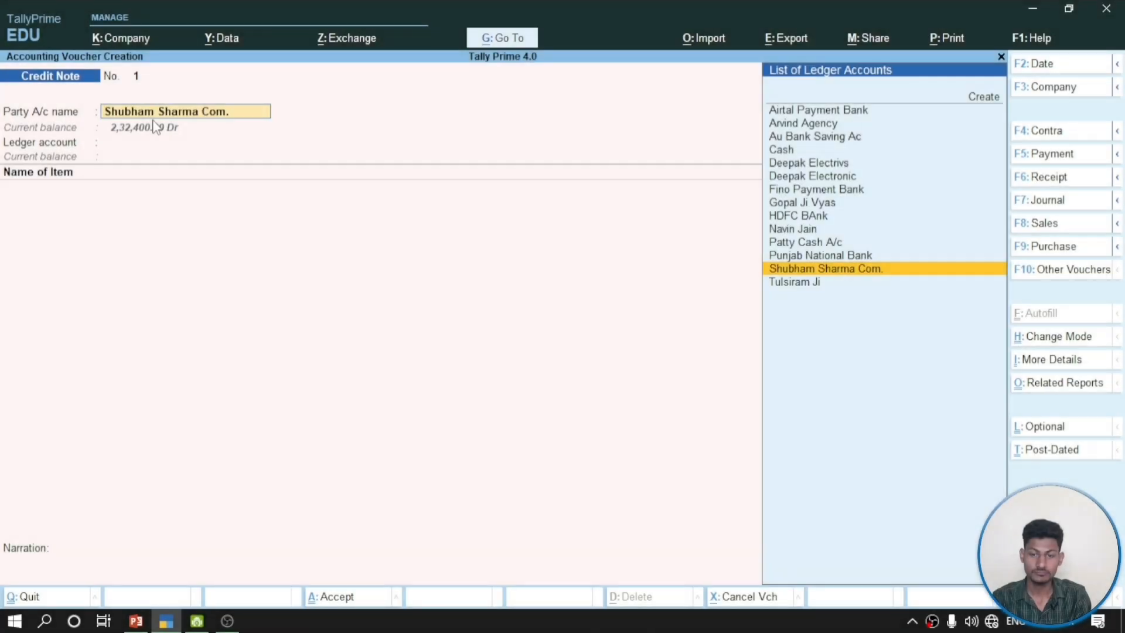
Leave the receipt and original invoice details blank and accept the customer's existing party details
key(Return)
key(Return)
key(Return)
key(Return)
key(Return)
key(Return)
key(Return)
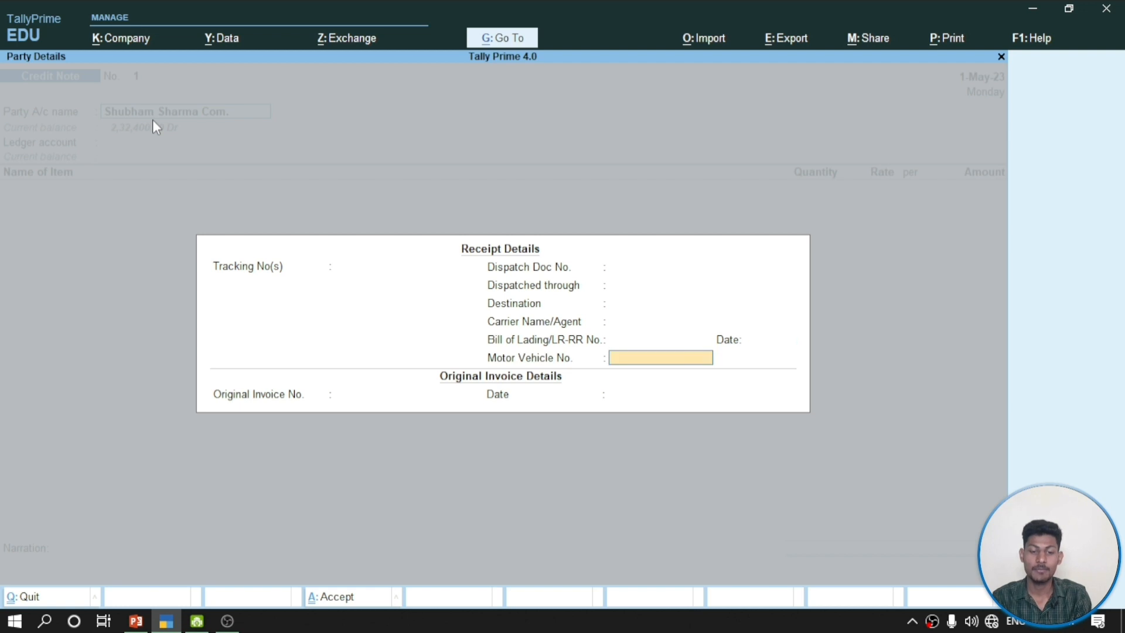
key(Return)
key(Return)
key(Return)
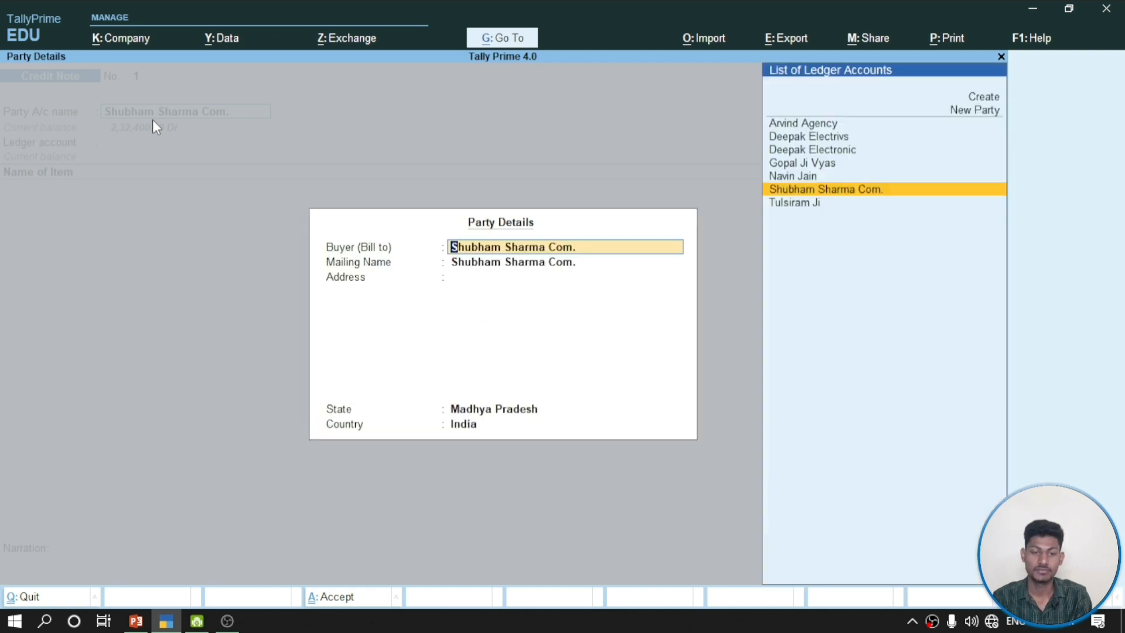
key(Return)
key(Return)
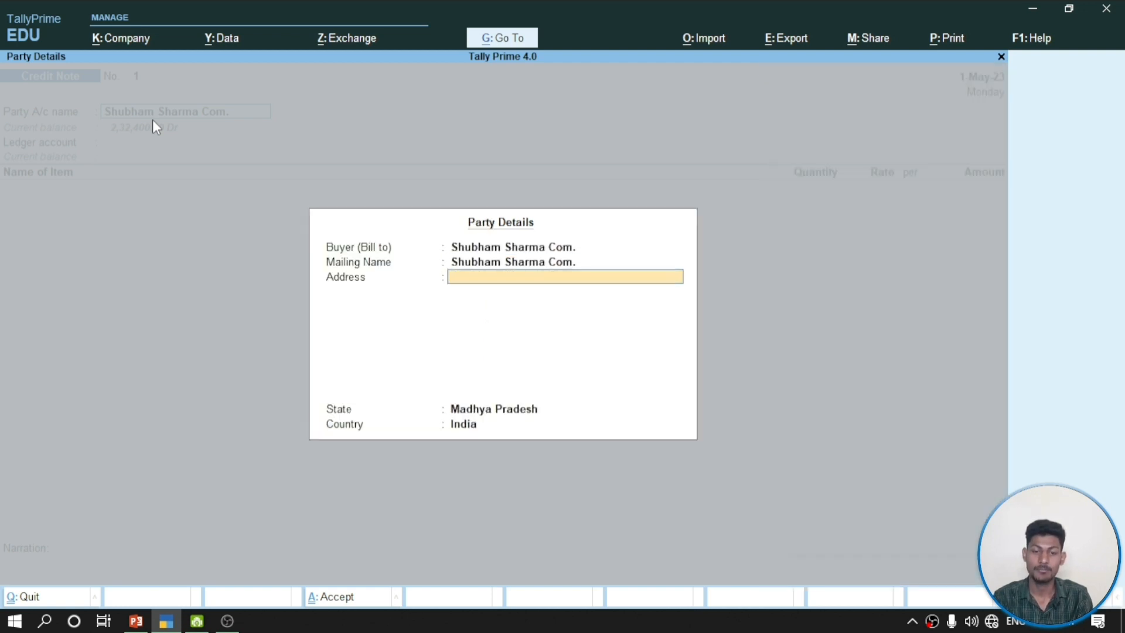
key(Return)
key(Return)
key(Return)
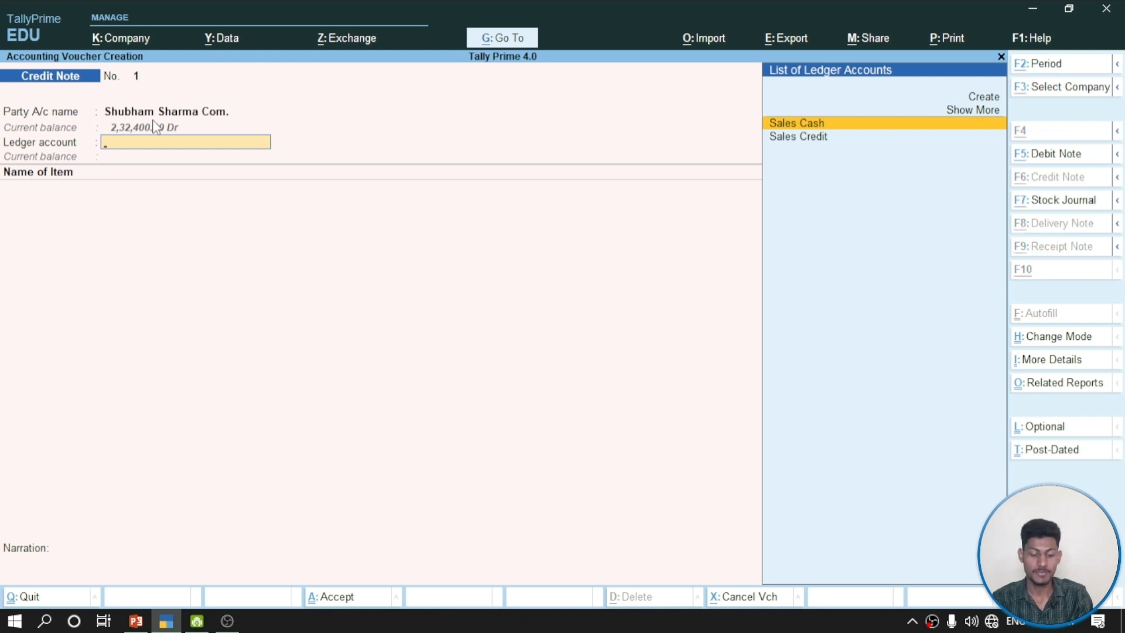
Start creating a new ledger for the credit note's ledger account and name it Sales Return
text(C)
key(BackSpace)
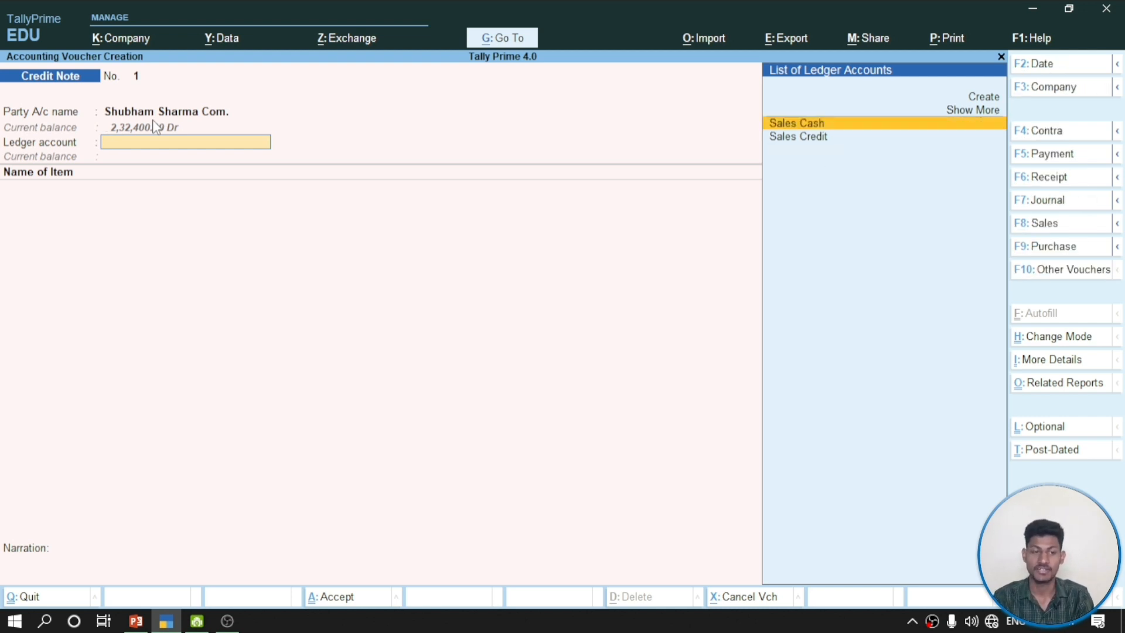
key(Up)
key(Up)
key(Return)
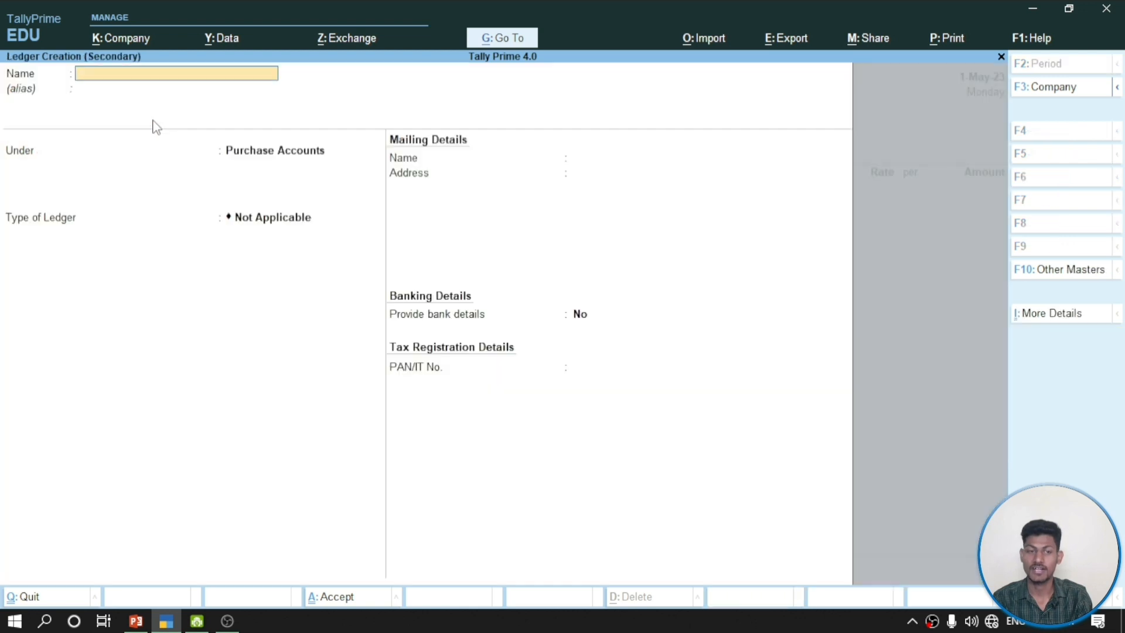
text(Sale)
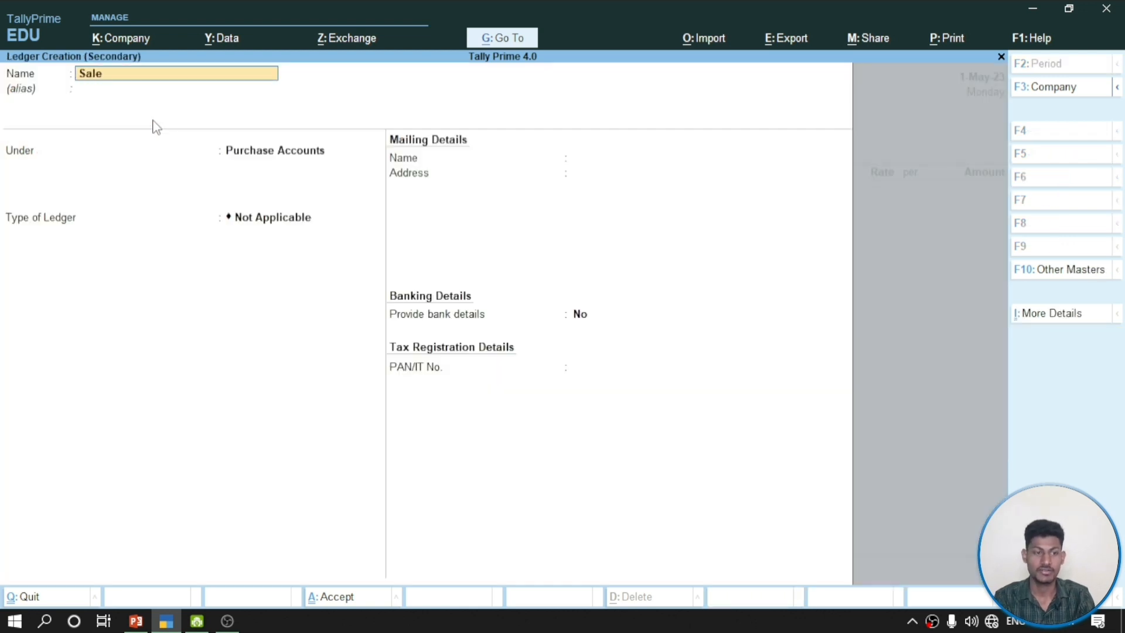
text(s Retur)
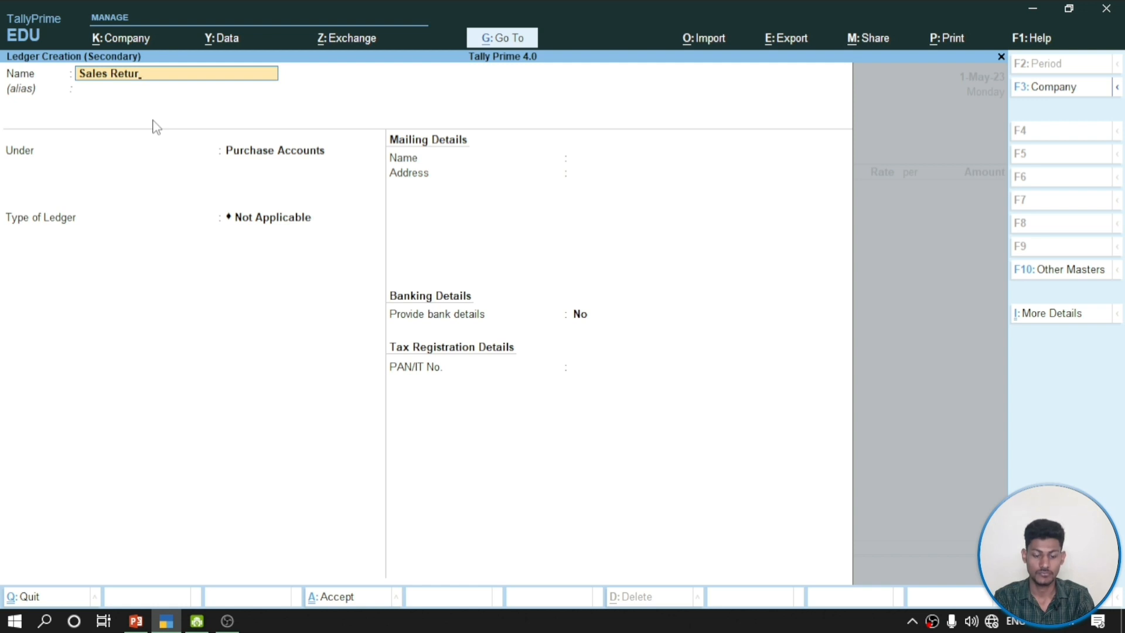
text(n)
key(Return)
Place the Sales Return ledger under Sales Accounts, leave its other details at their defaults and save it
key(Return)
key(BackSpace)
text(S)
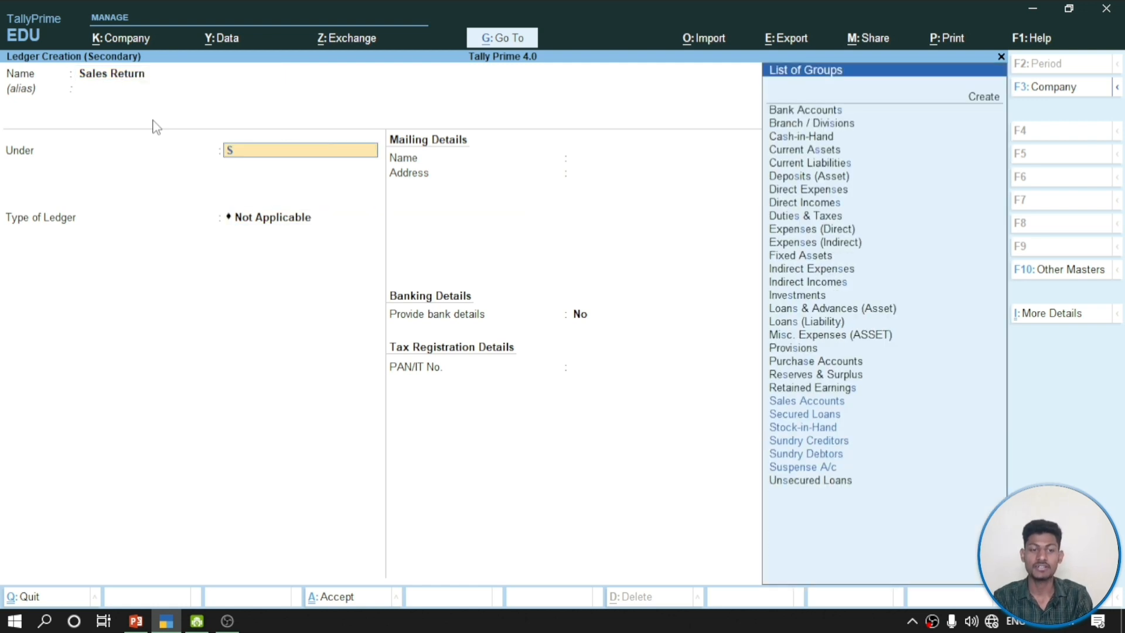
text(a)
key(Return)
key(Return)
key(Return)
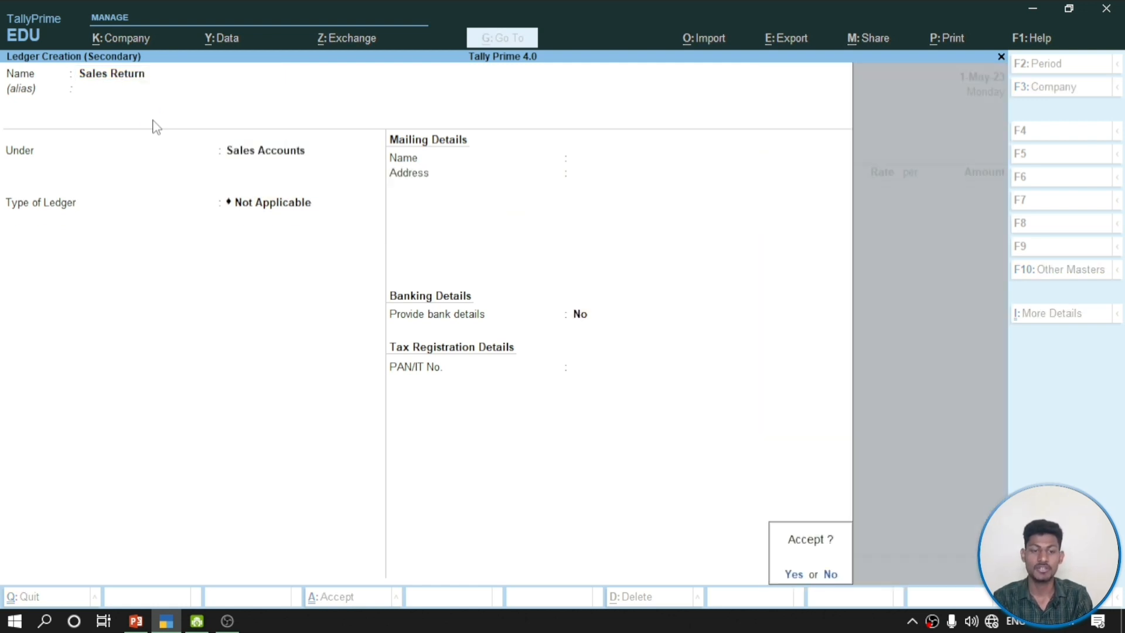
key(Return)
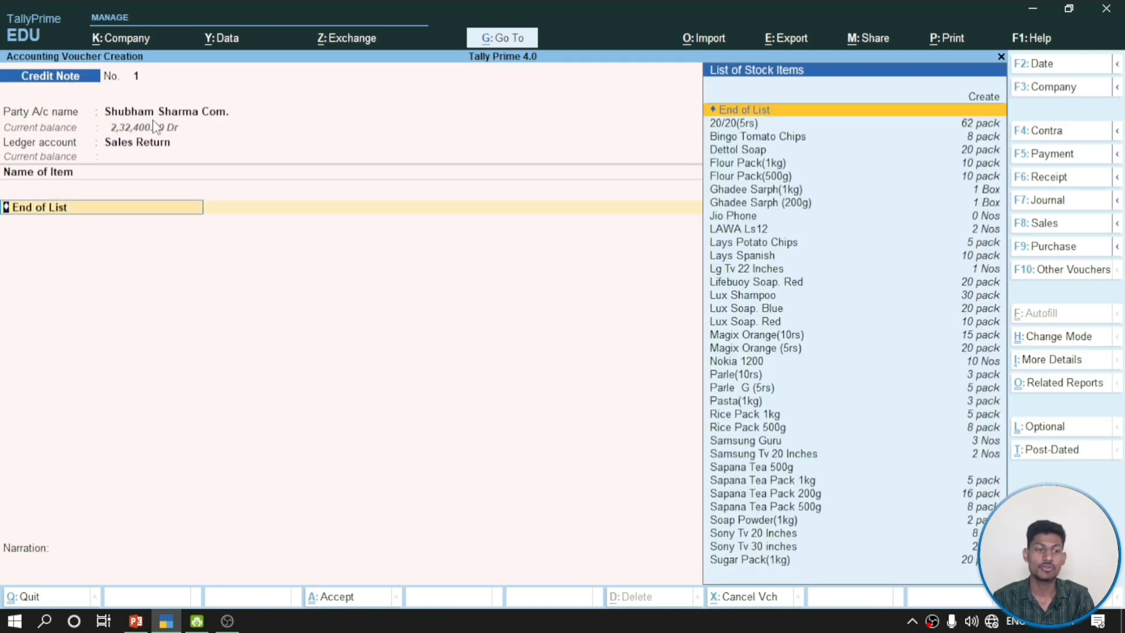
Check the returned items in PowerPoint, return to TallyPrime and add Sony Tv 20 Inches as the first item, allocated to Main Location
click(136, 621)
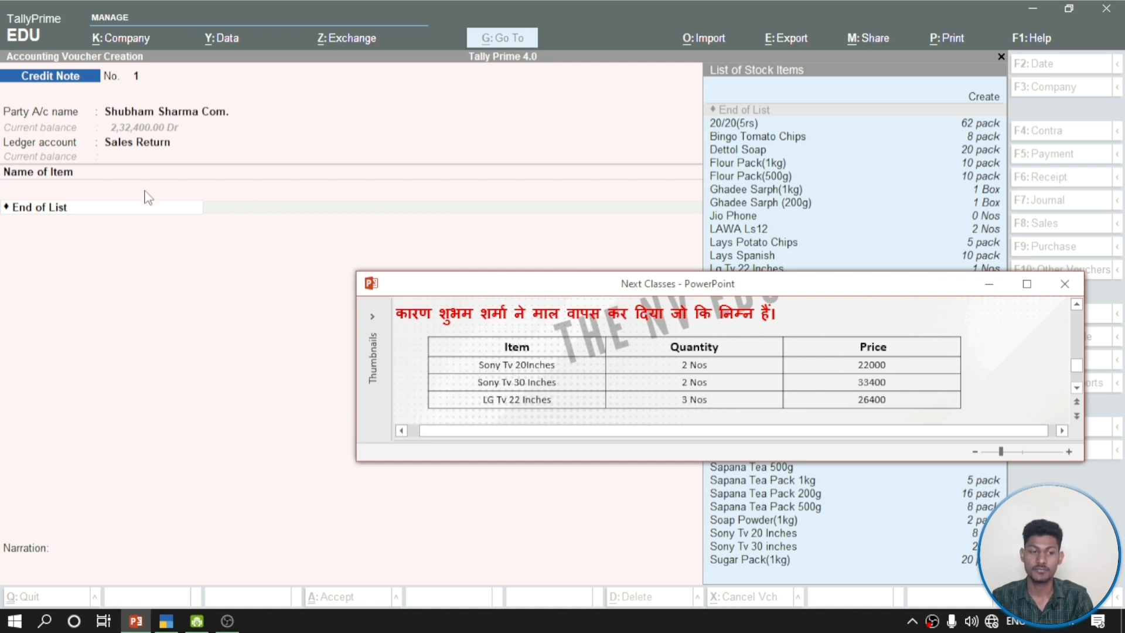
click(135, 208)
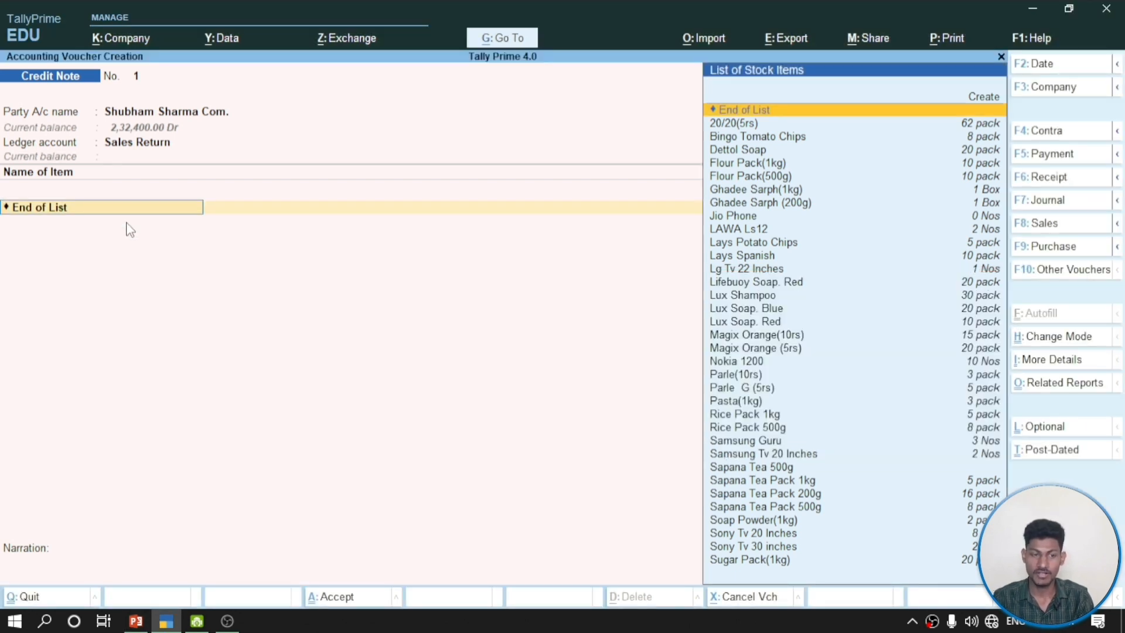
text(So)
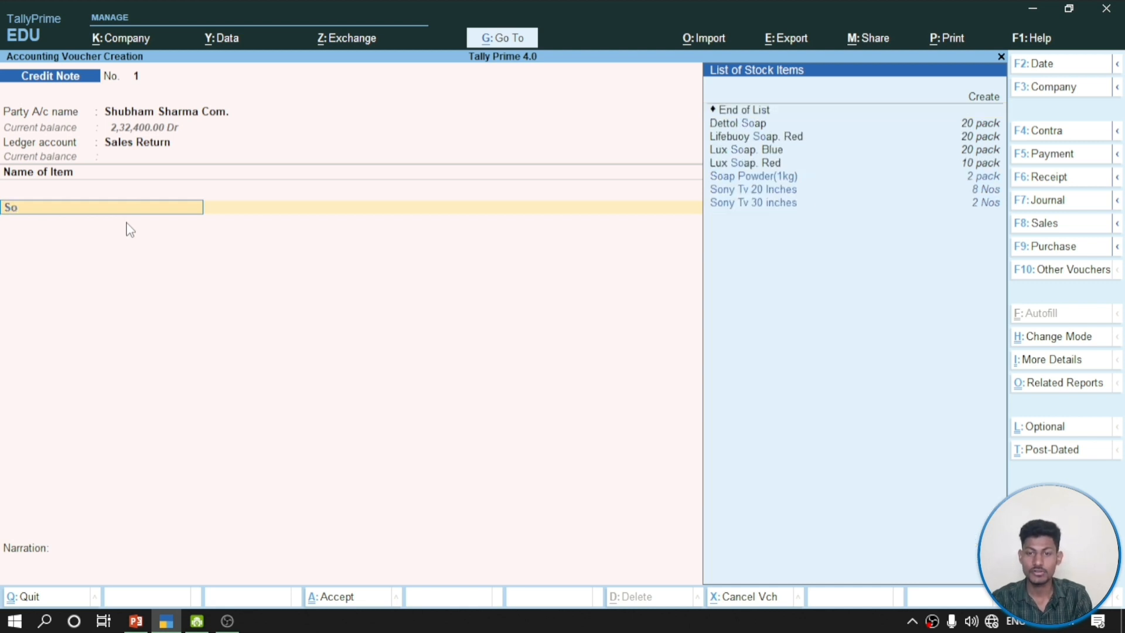
key(ctrl)
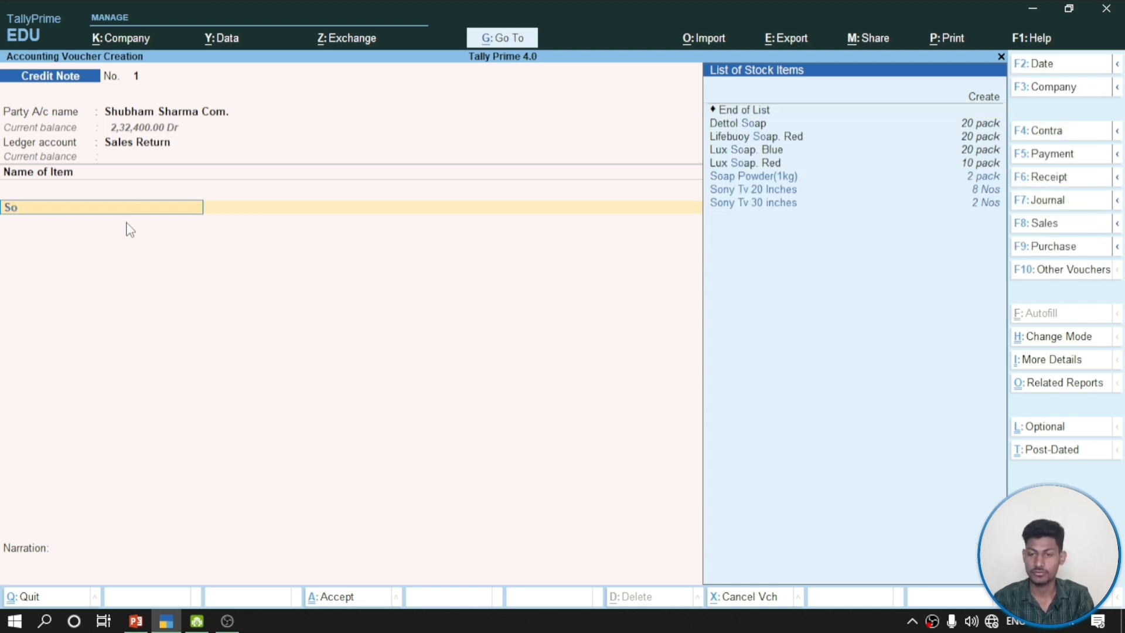
key(Down)
key(Down)
key(Return)
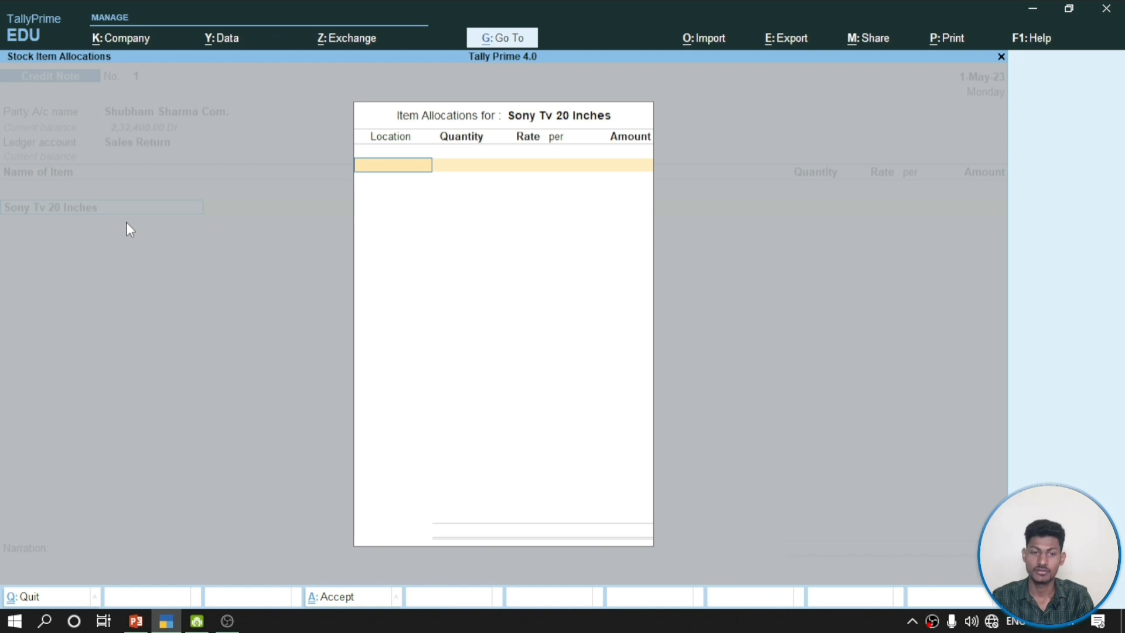
click(136, 621)
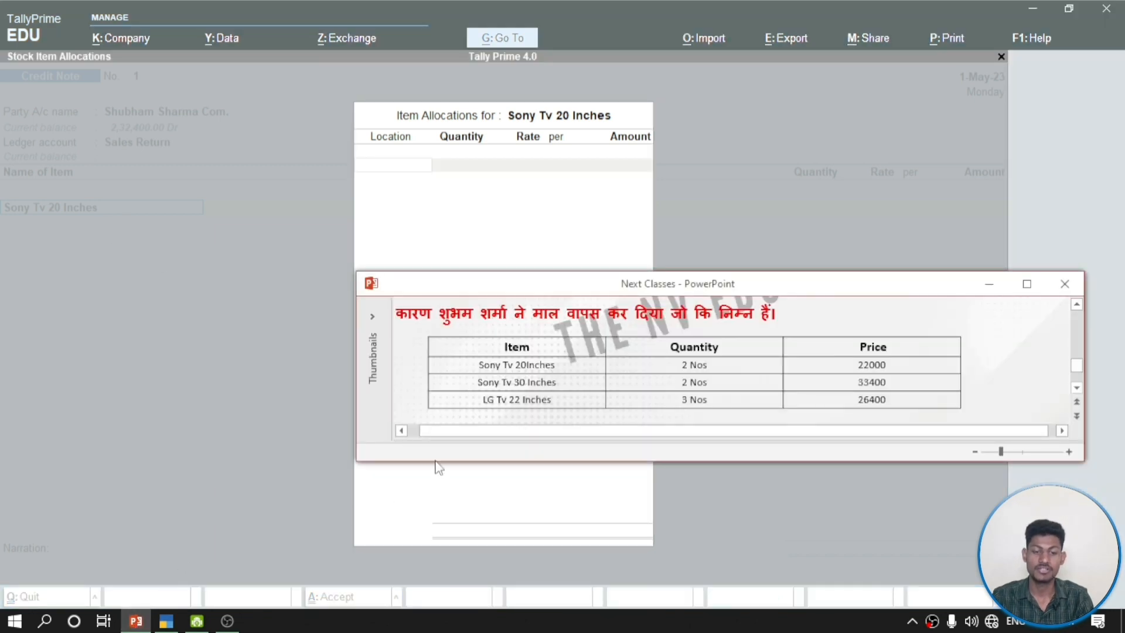
click(406, 180)
text(M)
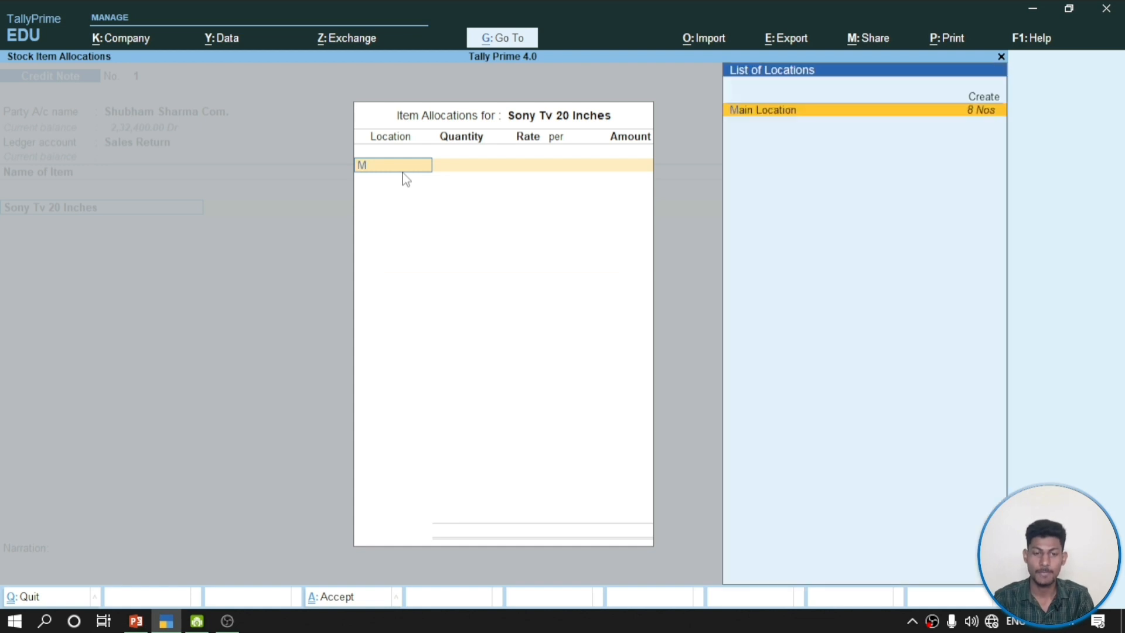
key(Return)
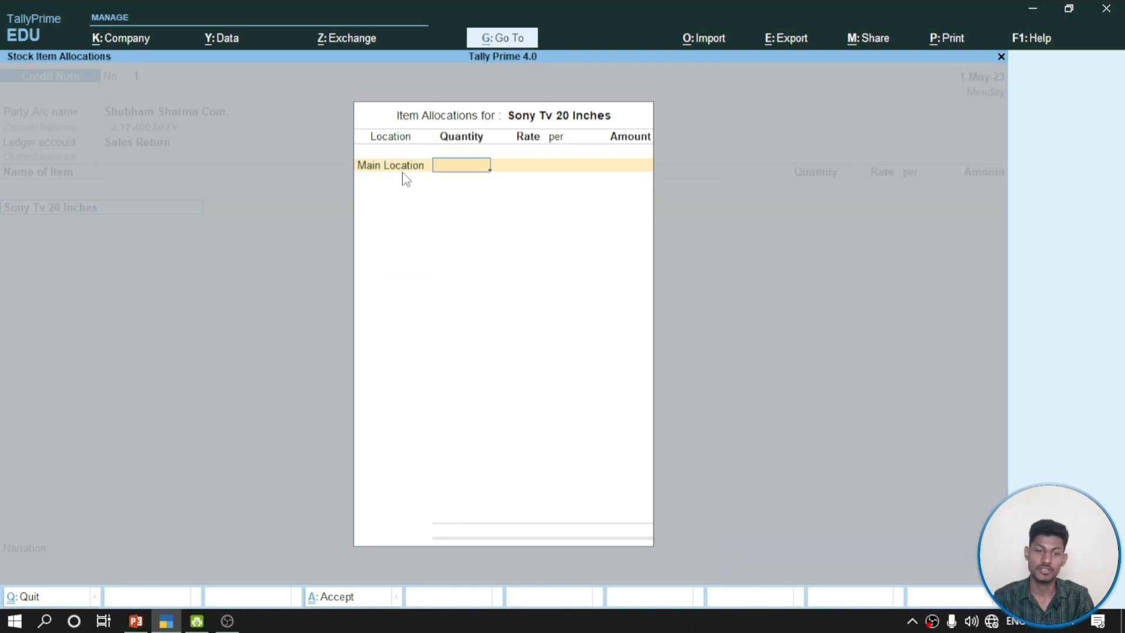
Check the PowerPoint table and complete the Sony Tv 20 Inches allocation in TallyPrime with quantity 2 Nos and rate 22,000
click(136, 620)
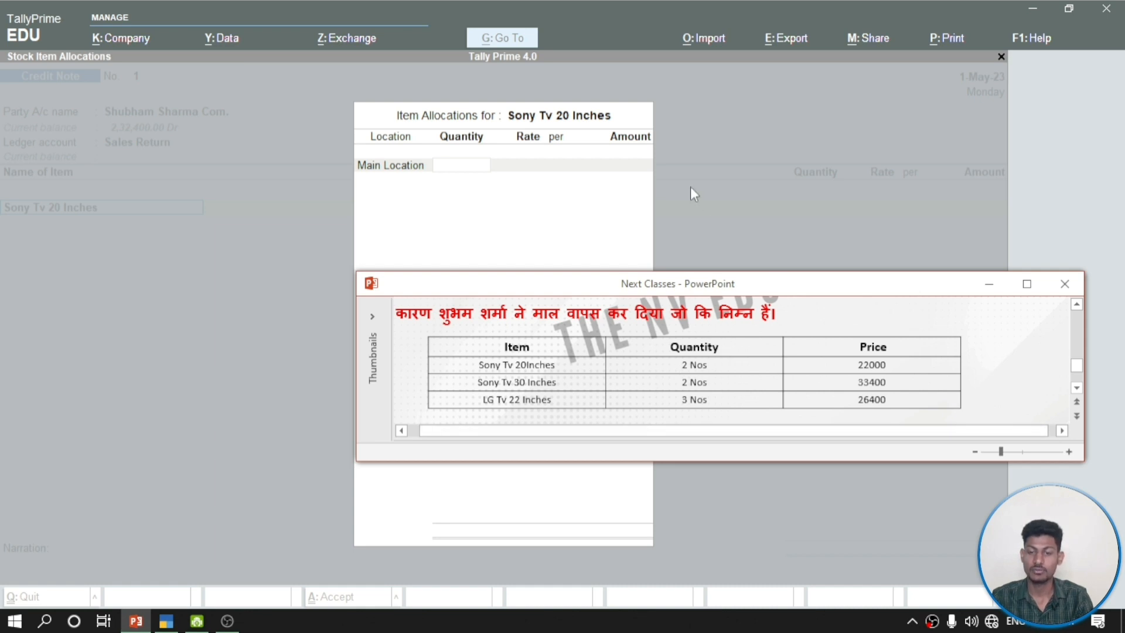
click(478, 170)
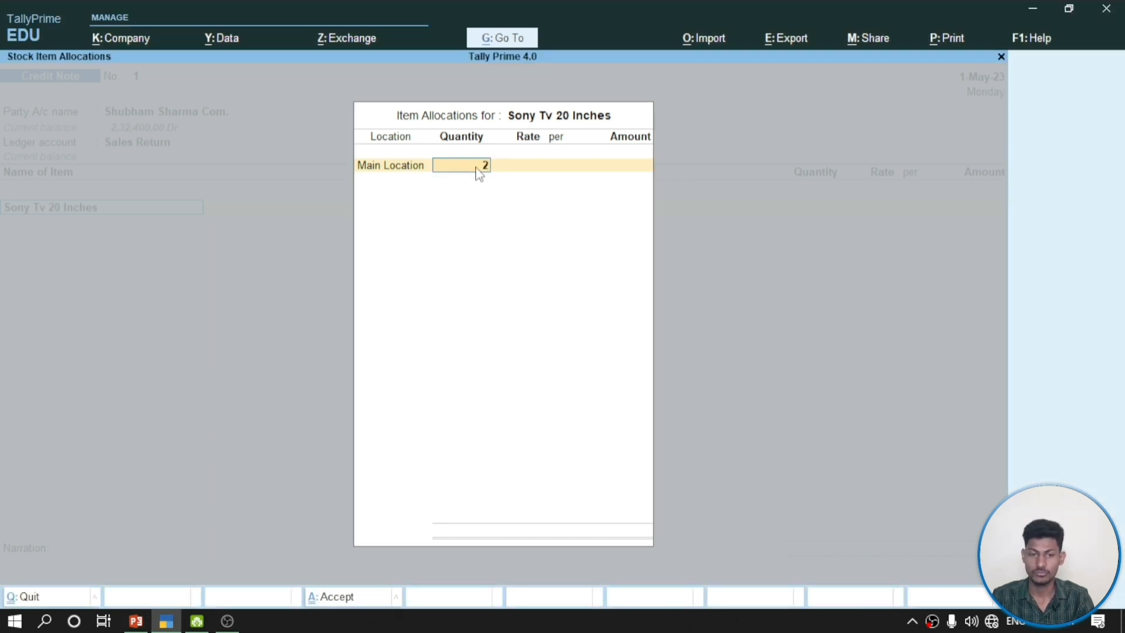
text(2)
key(Return)
text(22,000)
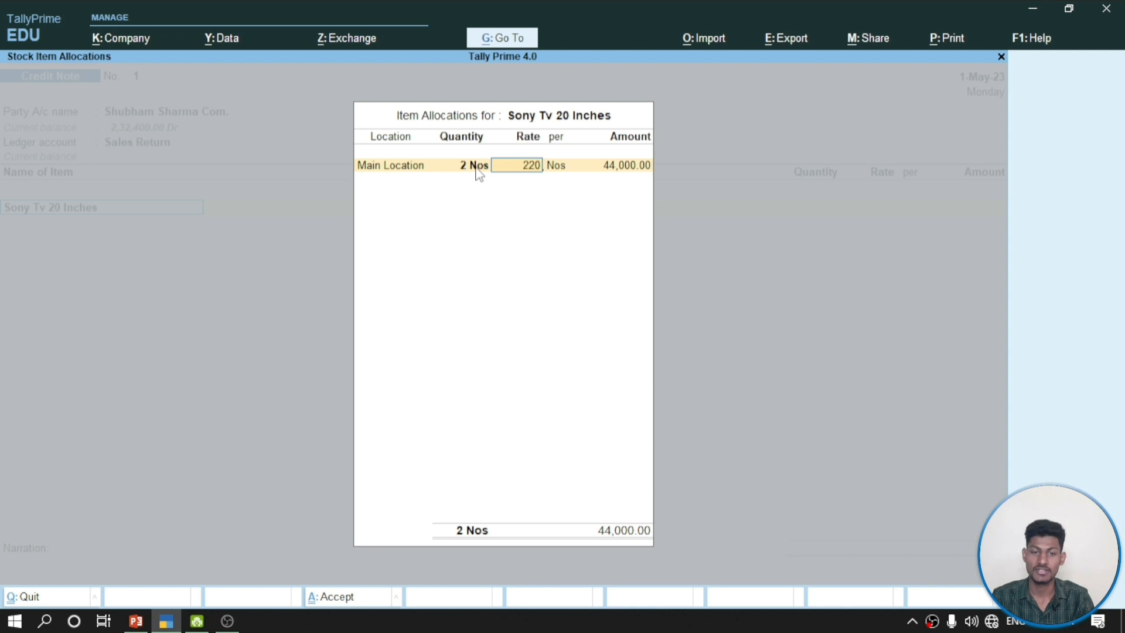
key(Return)
key(Return)
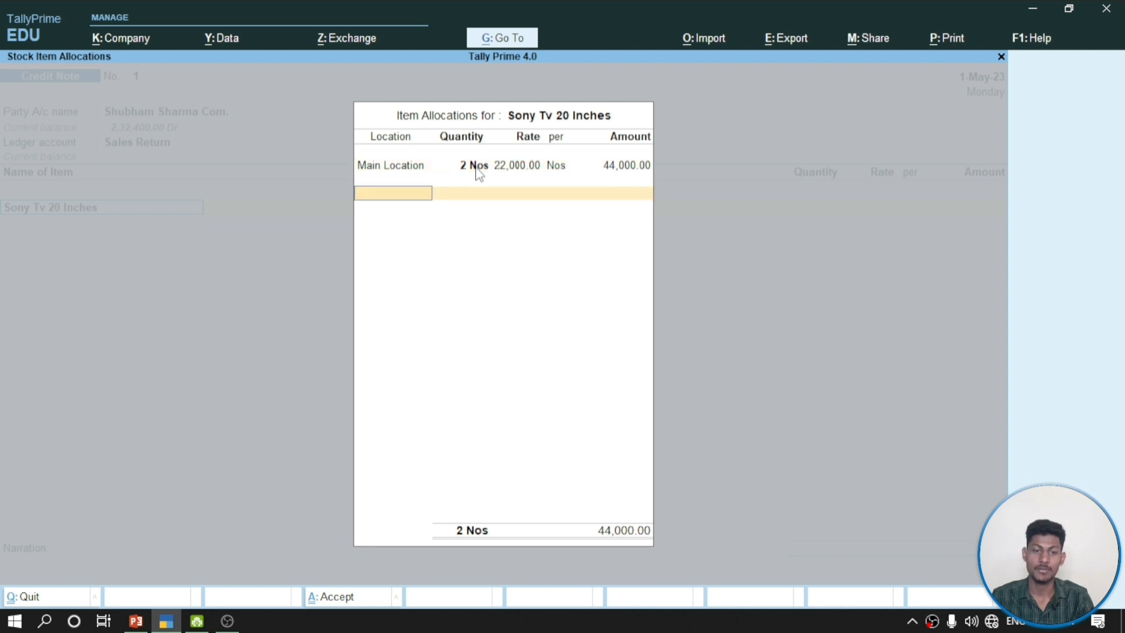
key(Return)
key(Return)
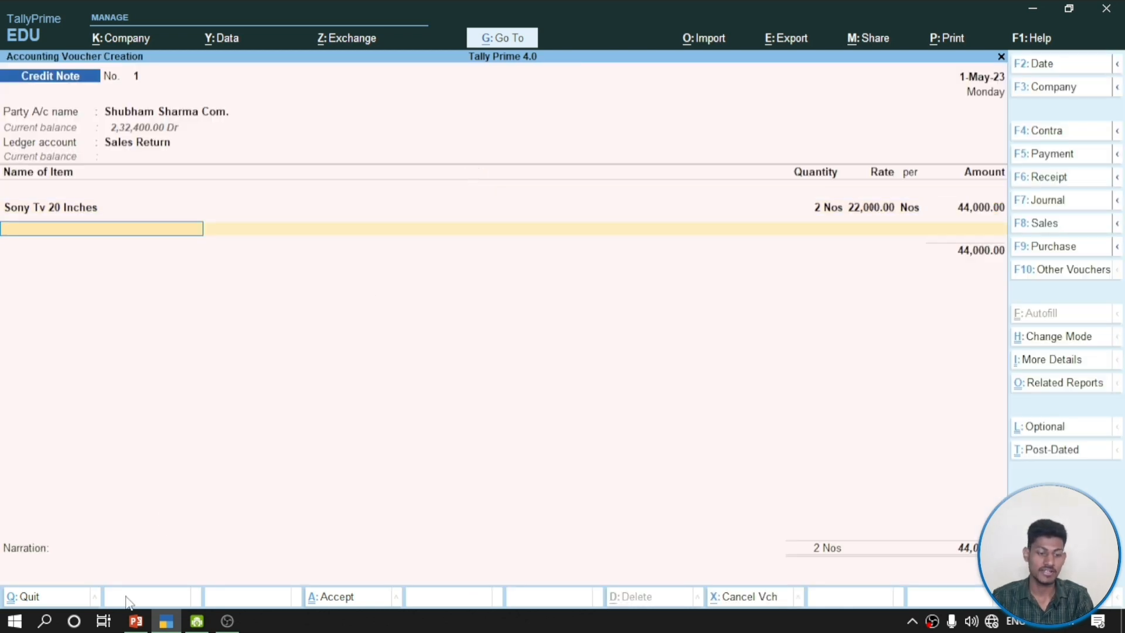
Look up the second returned item in PowerPoint and add Sony Tv 30 inches to the TallyPrime credit note, allocated to Main Location
click(135, 621)
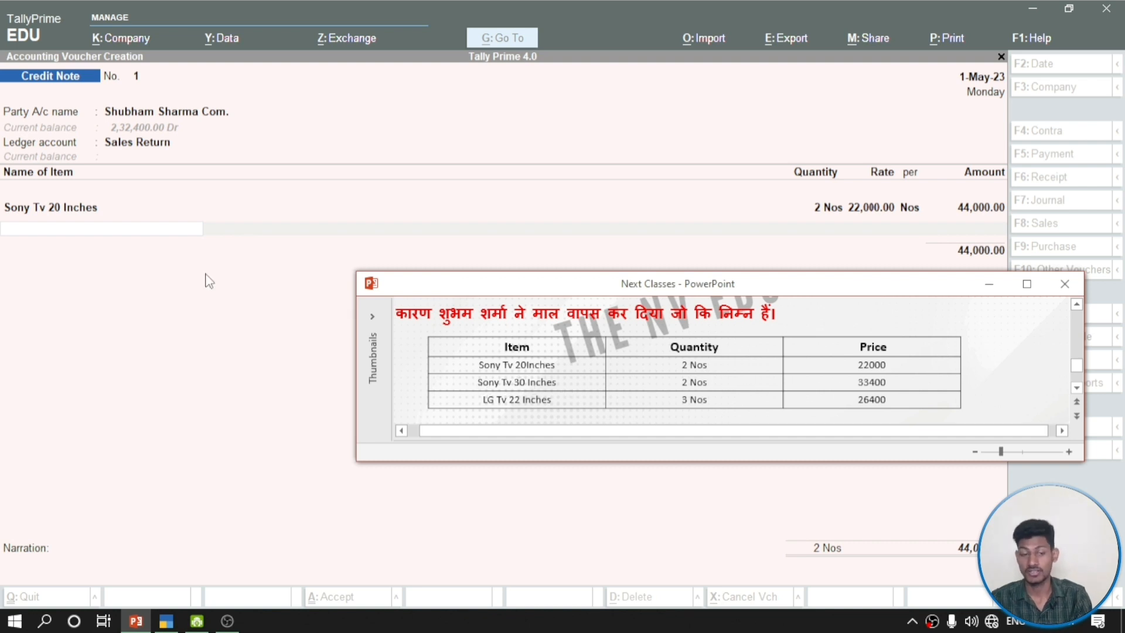
click(66, 236)
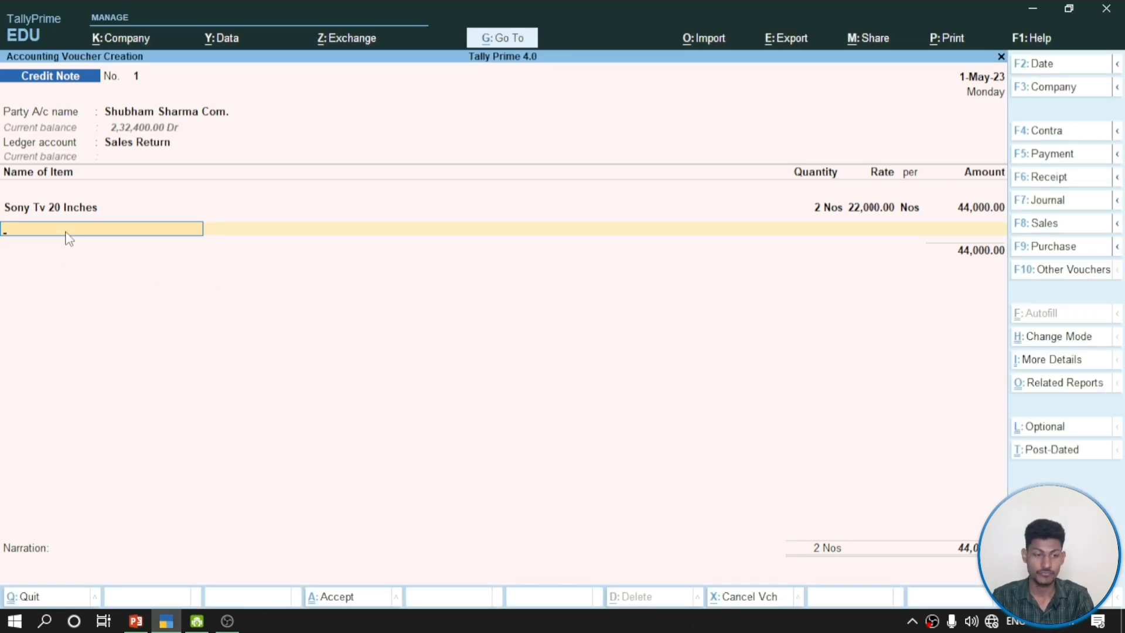
text(So)
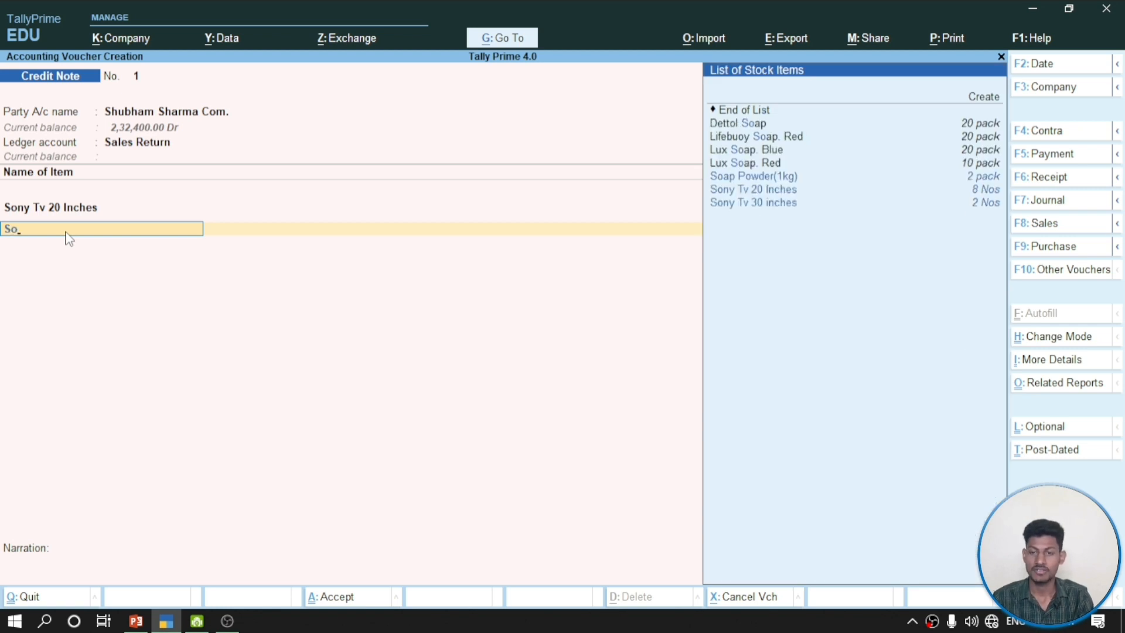
key(Down)
key(Down)
key(Return)
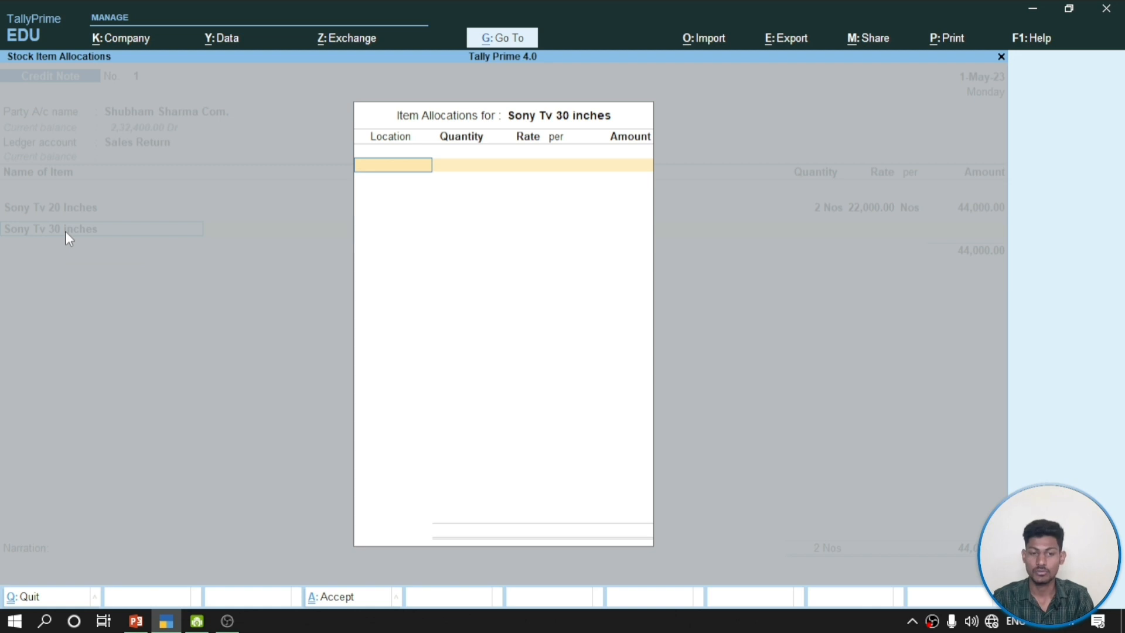
key(Return)
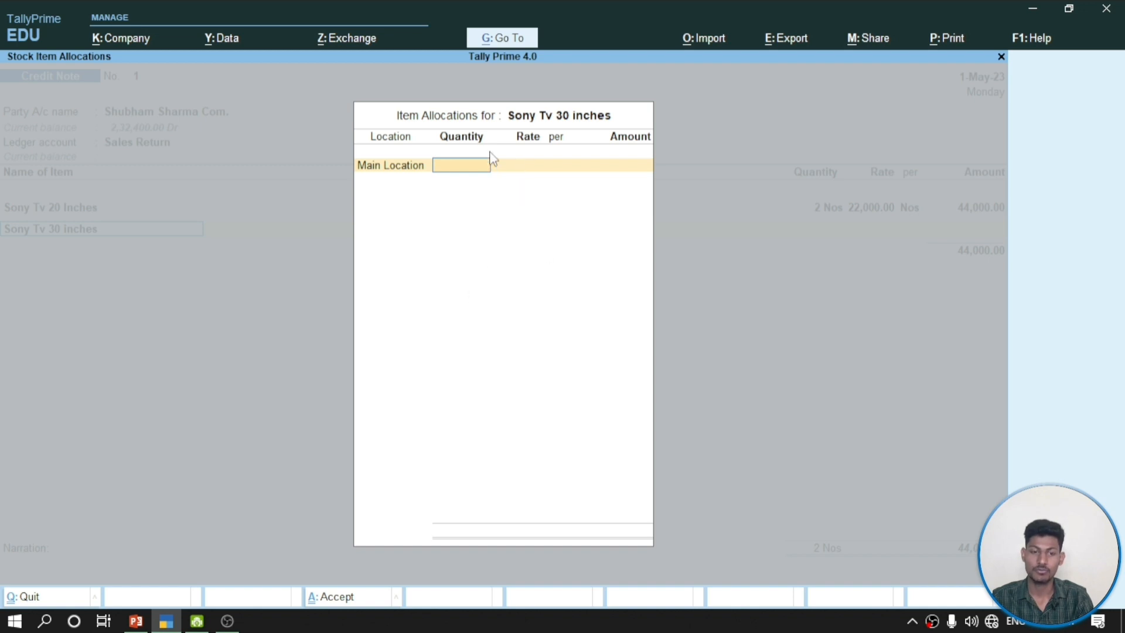
Check the PowerPoint table, set the Sony Tv 30 inches quantity to 2 Nos in TallyPrime and accept the rate of 33,400
click(136, 622)
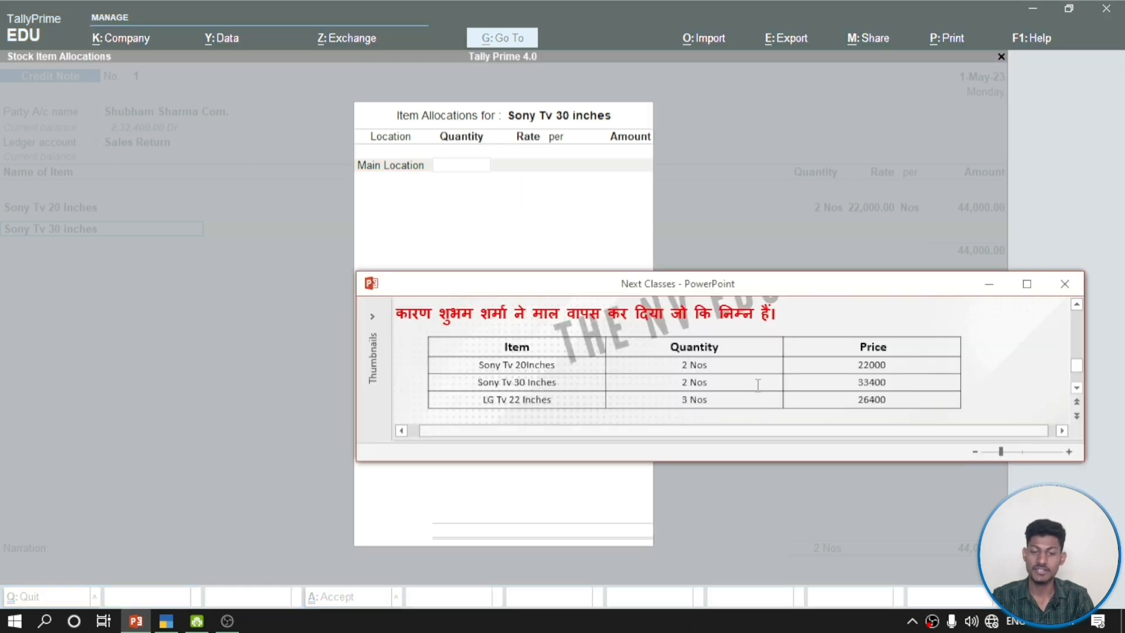
click(466, 171)
text(2)
key(Return)
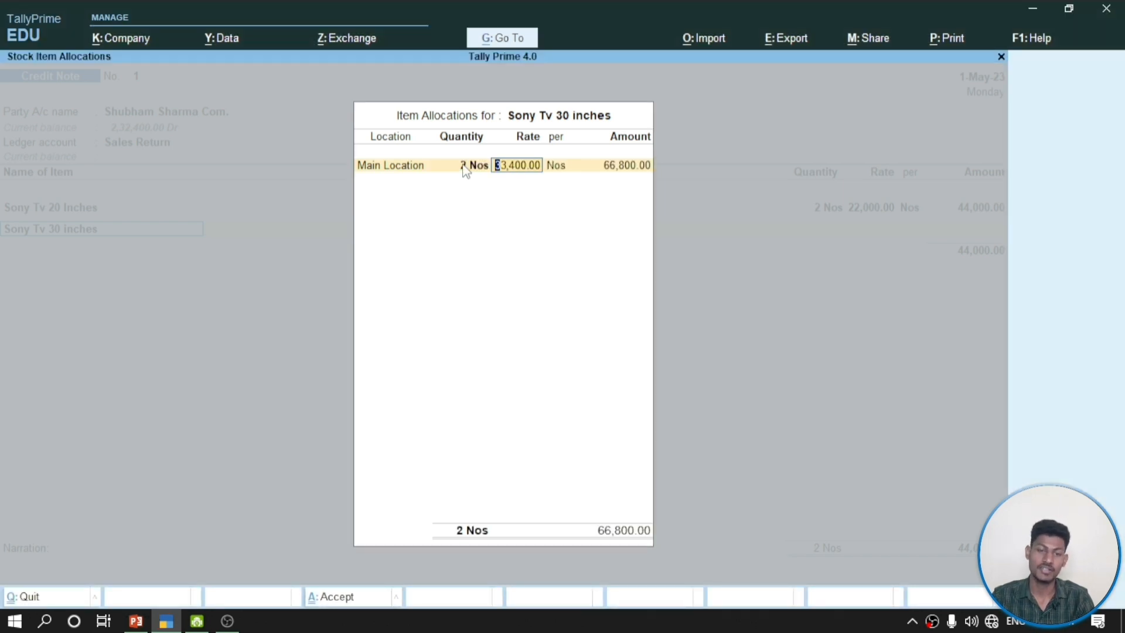
key(Return)
key(Return)
key(Return)
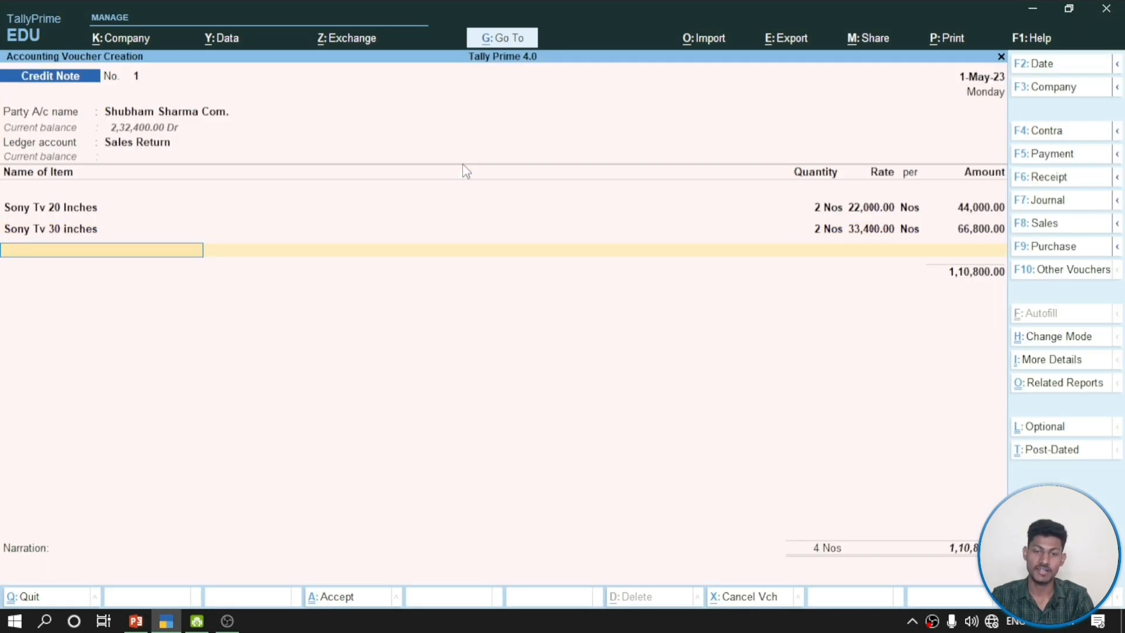
Look up the third returned item in PowerPoint and add Lg Tv 22 Inches to the TallyPrime credit note, allocated to Main Location
click(135, 621)
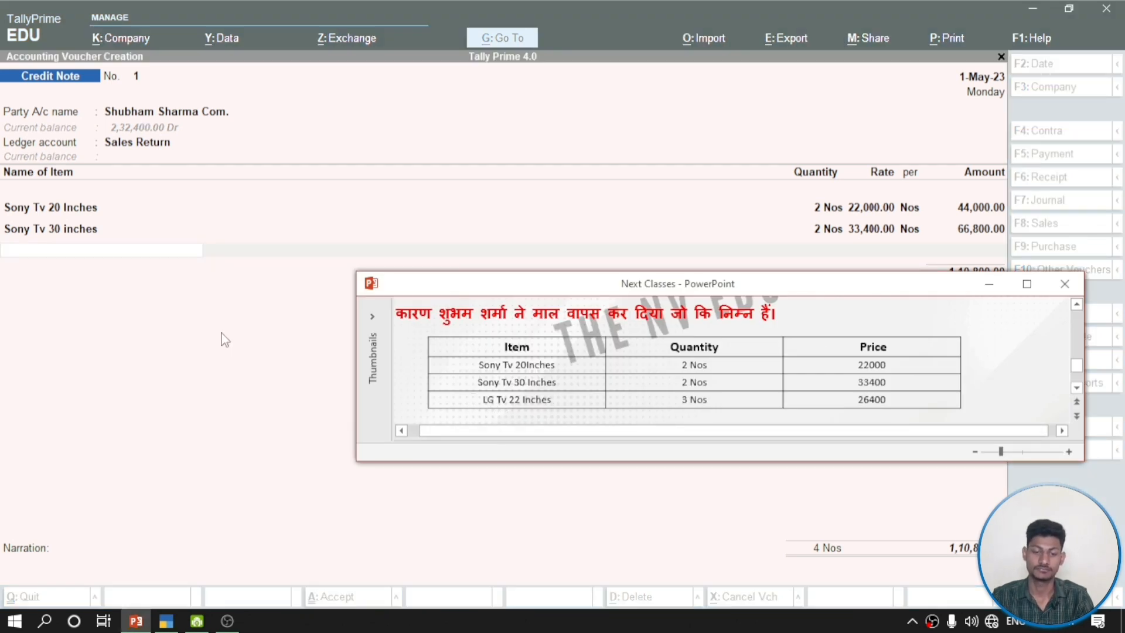
click(93, 258)
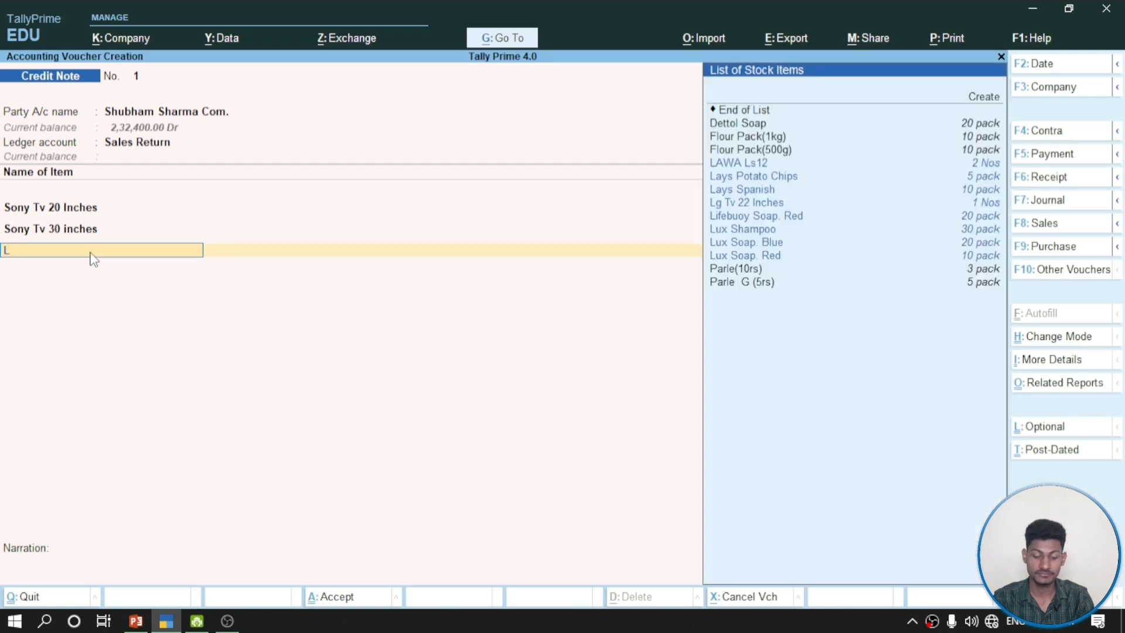
text(Lg)
key(Return)
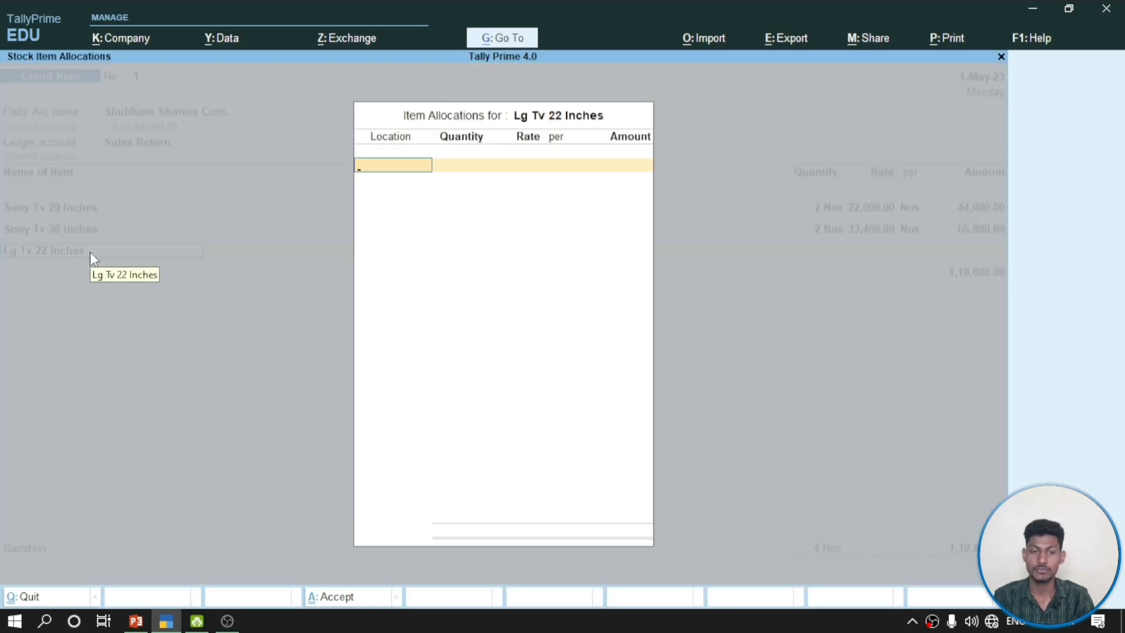
text(M)
key(Return)
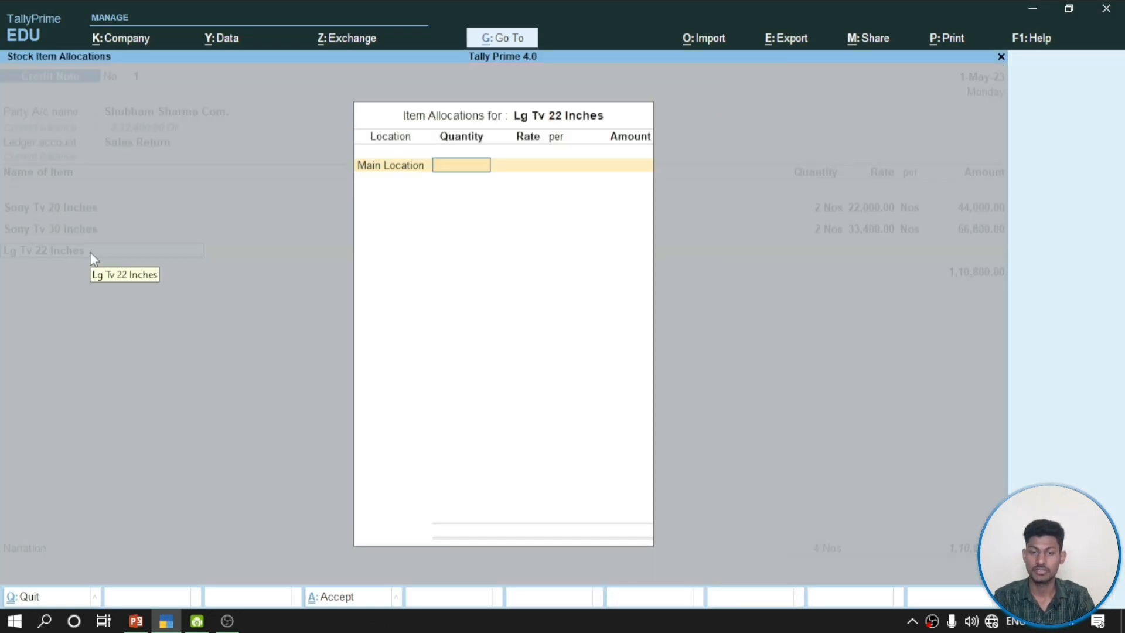
Check the PowerPoint table, set the Lg Tv 22 Inches quantity to 3 Nos in TallyPrime and accept the rate of 26,400
click(136, 620)
click(476, 174)
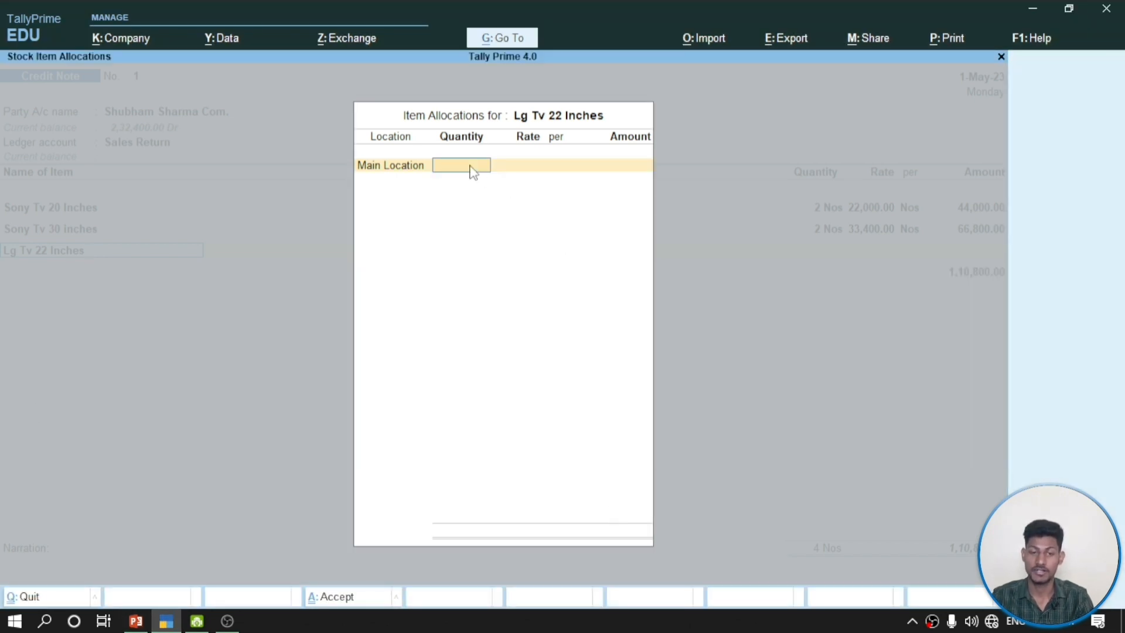
text(3)
key(Return)
key(Return)
key(Return)
key(Return)
key(Return)
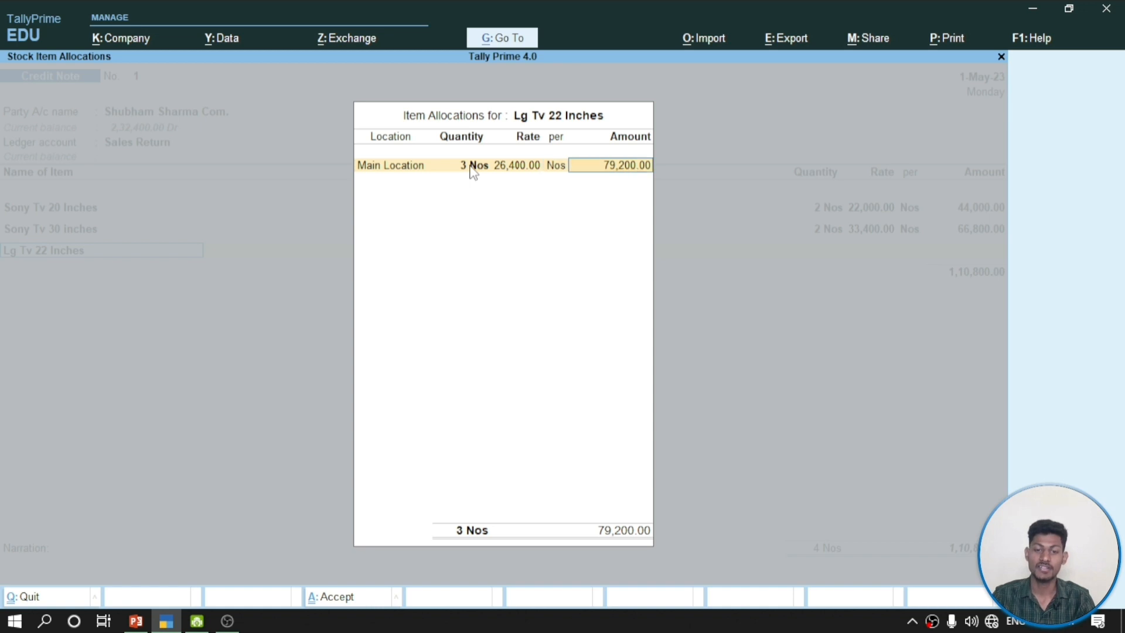
key(Return)
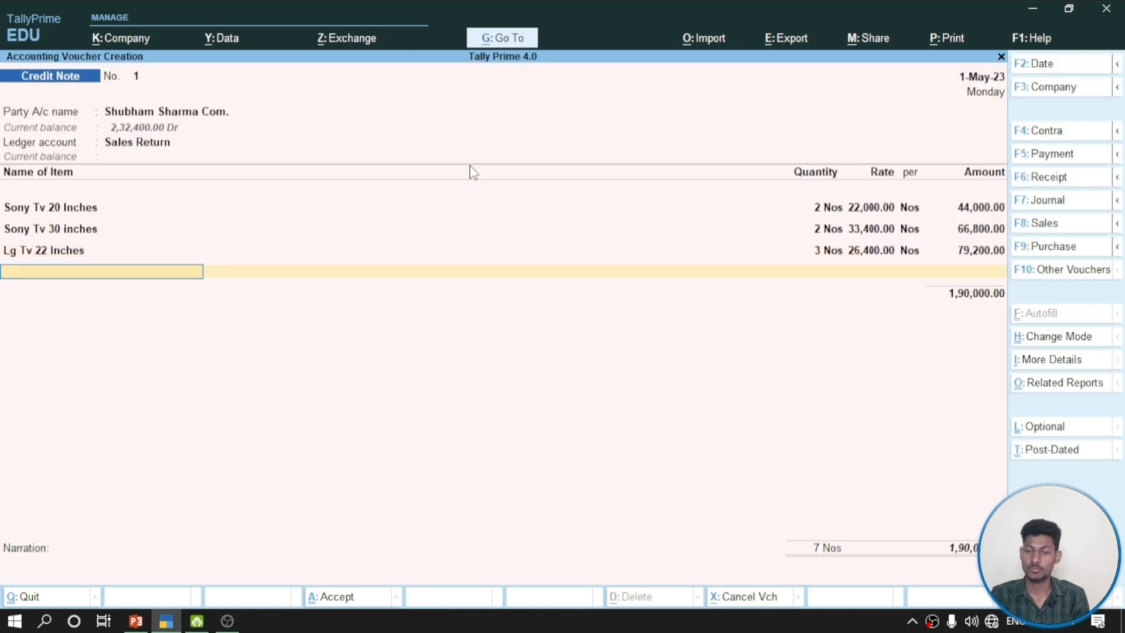
End the item list of the credit note, leave the narration blank and save the voucher
key(Return)
key(Return)
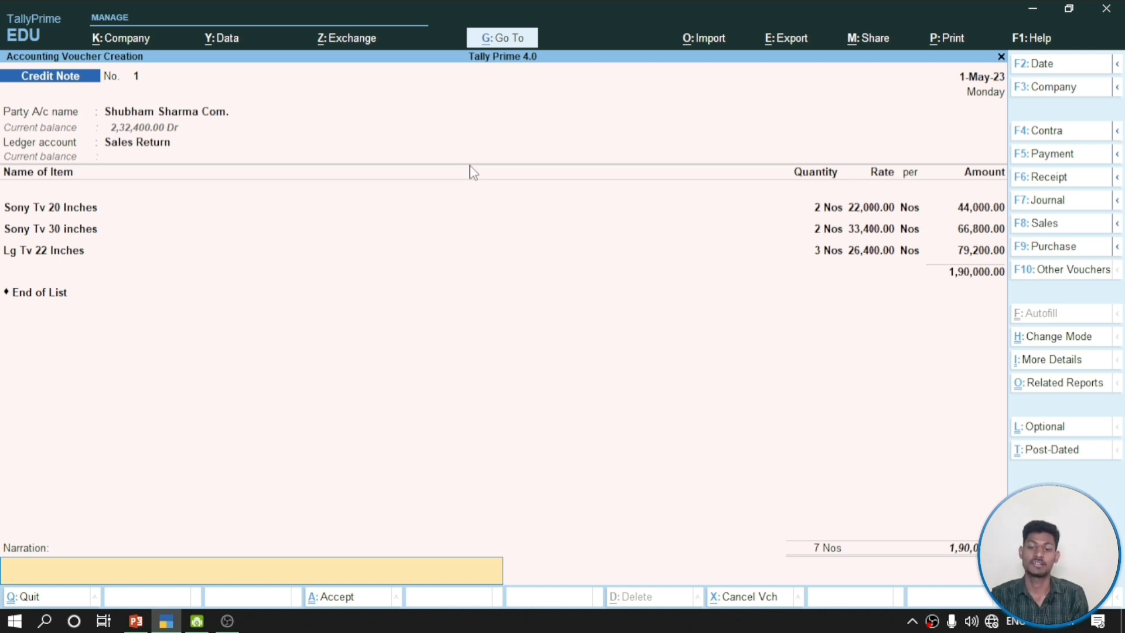
key(Return)
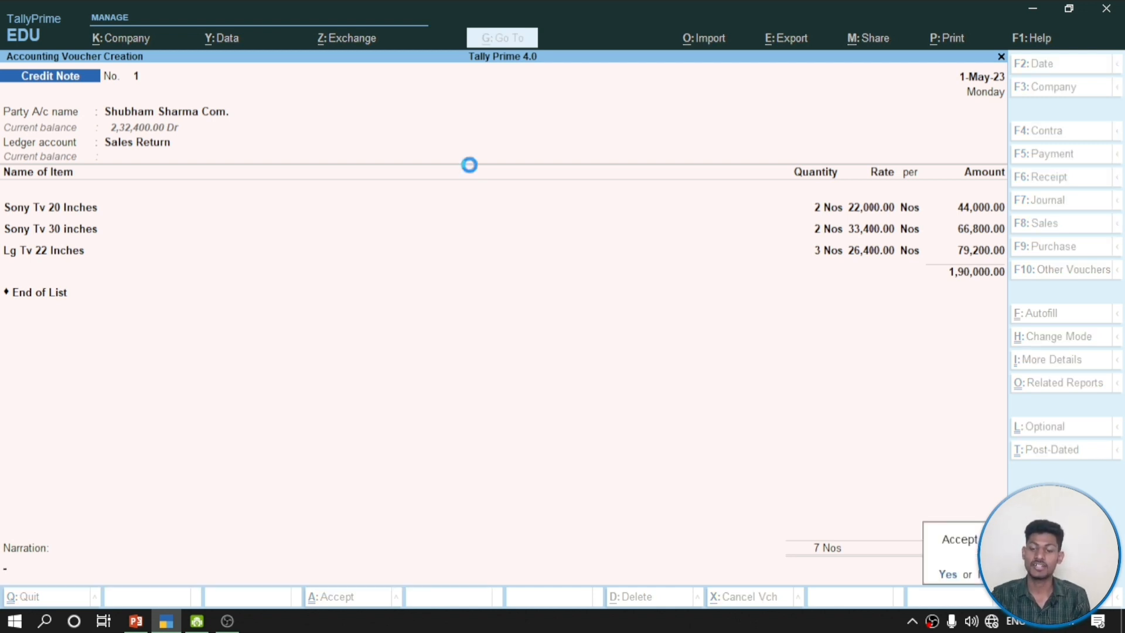
key(Return)
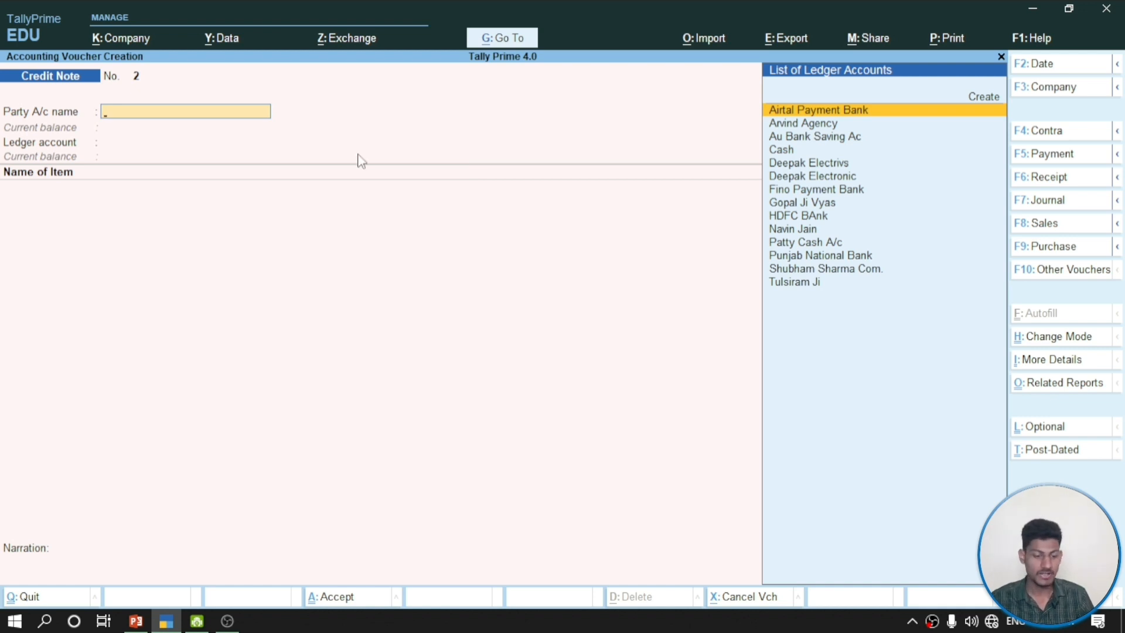
Read exercise 115 in PowerPoint, then change the voucher type in TallyPrime to Debit Note
click(135, 621)
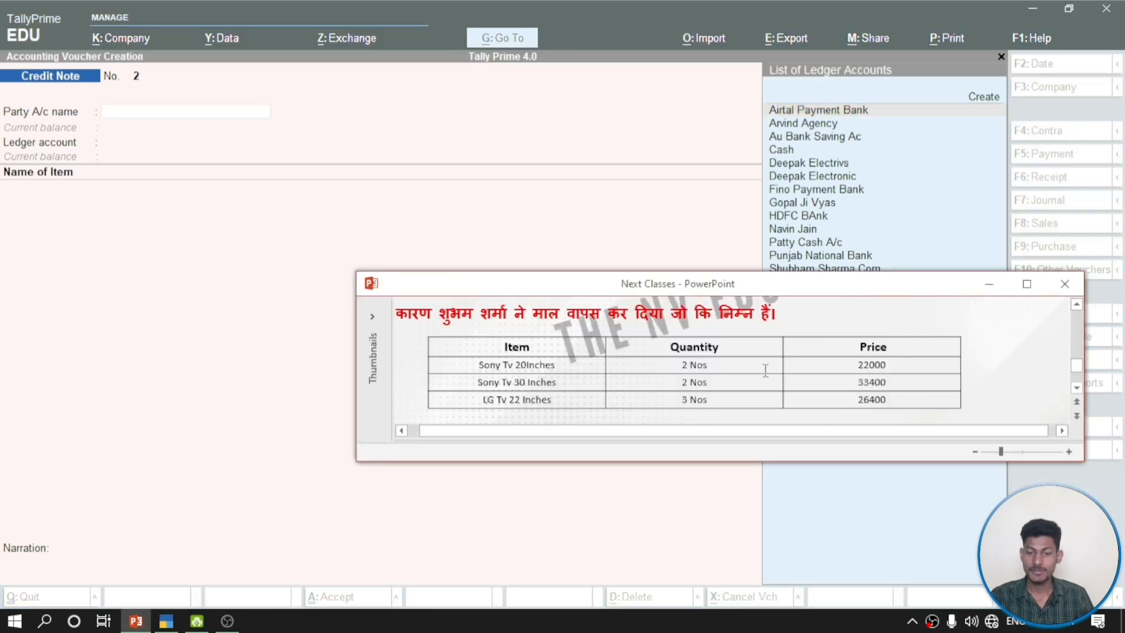
scroll(765, 370, down, 4)
scroll(765, 372, up, 1)
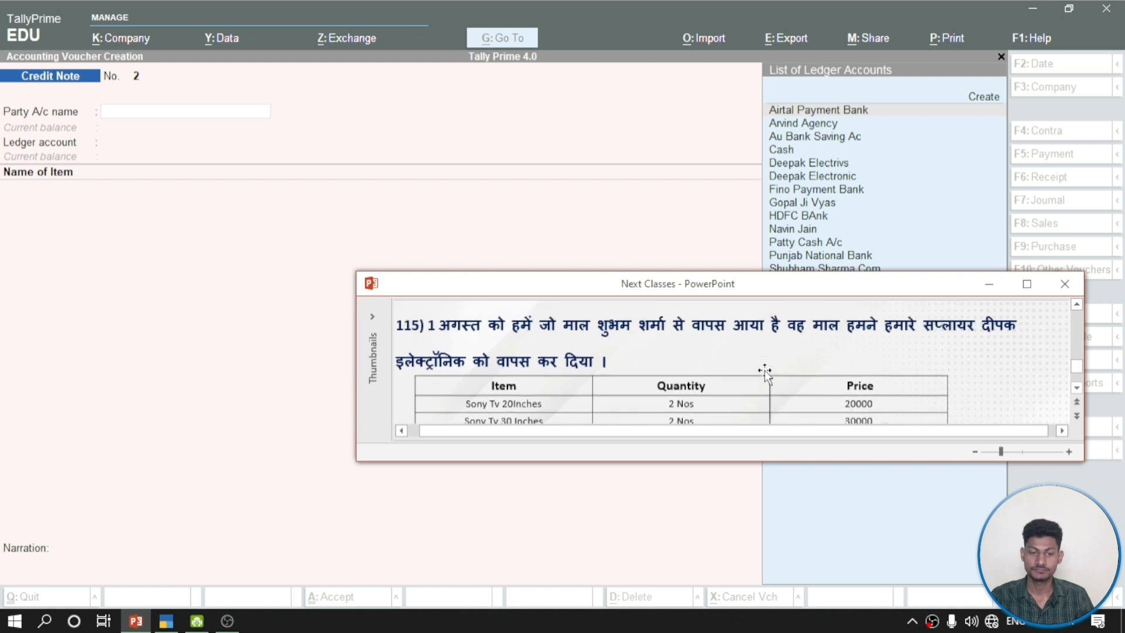
scroll(765, 370, up, 3)
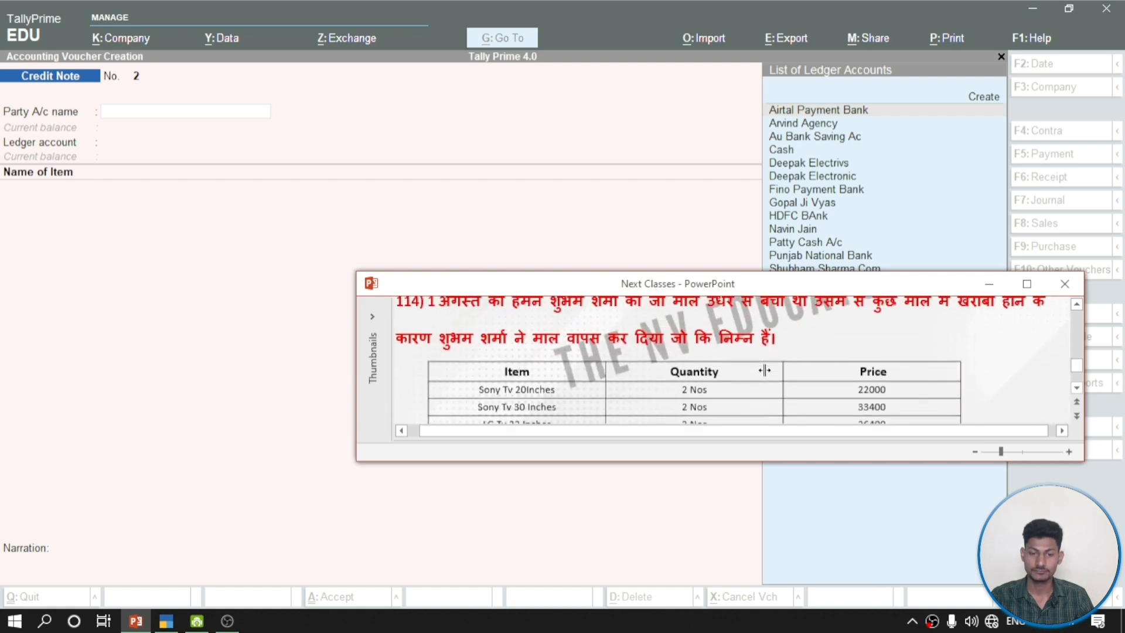
scroll(764, 370, down, 3)
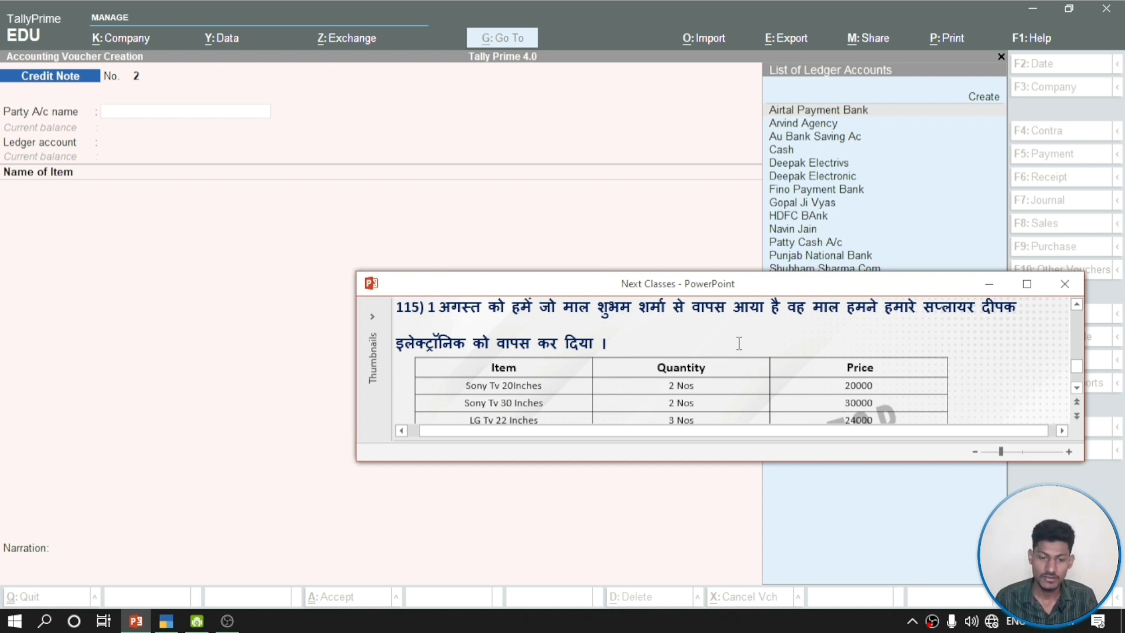
click(546, 16)
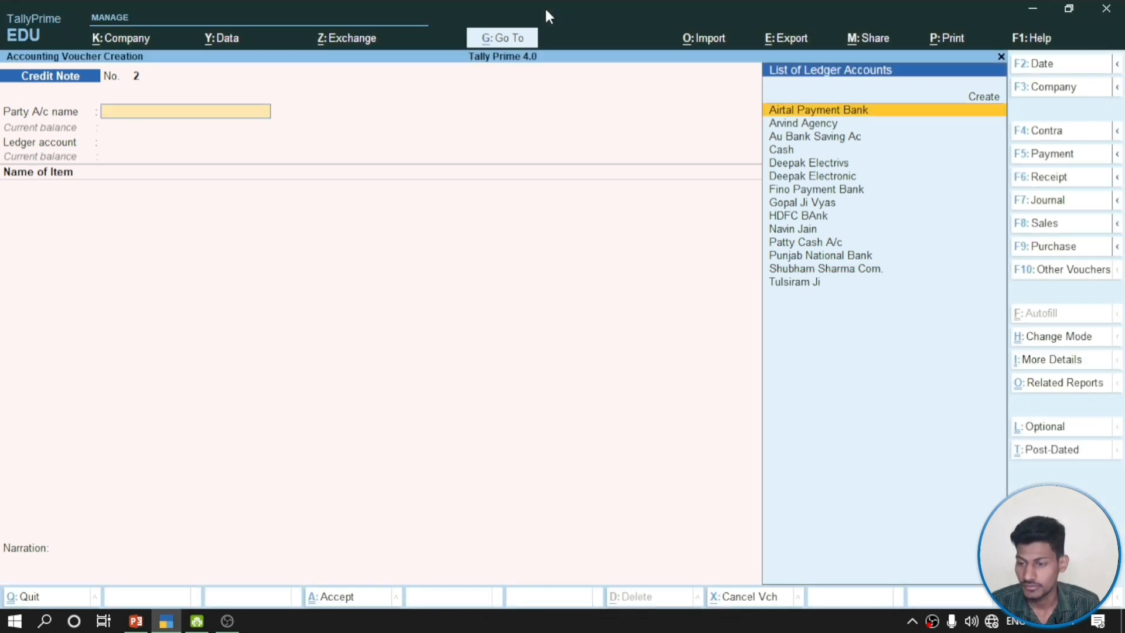
click(1063, 269)
key(Down)
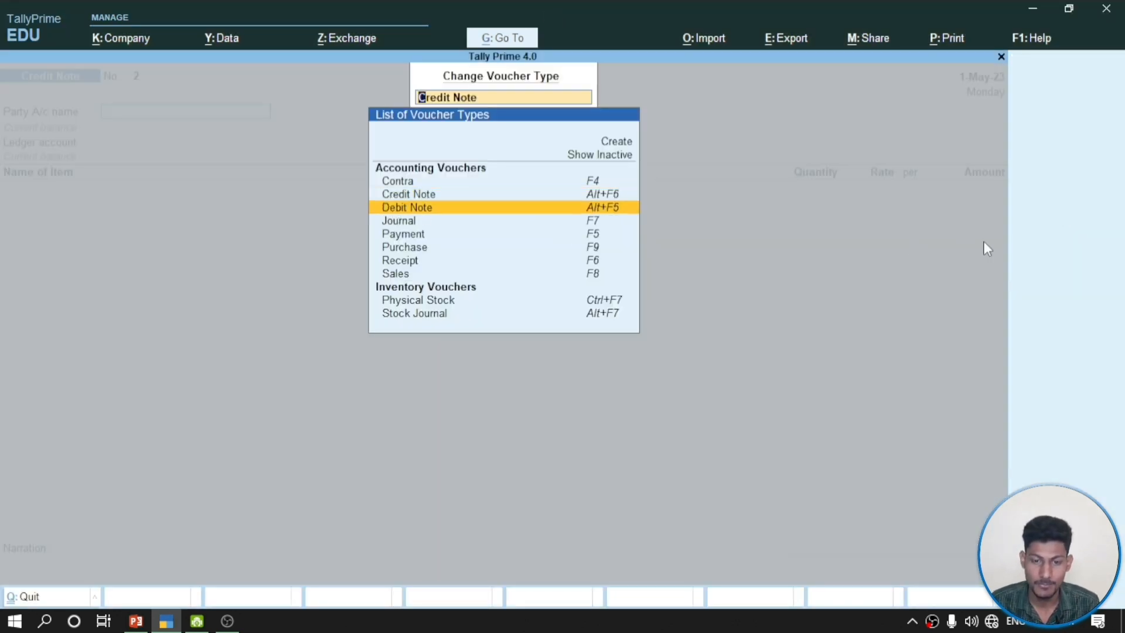
key(Return)
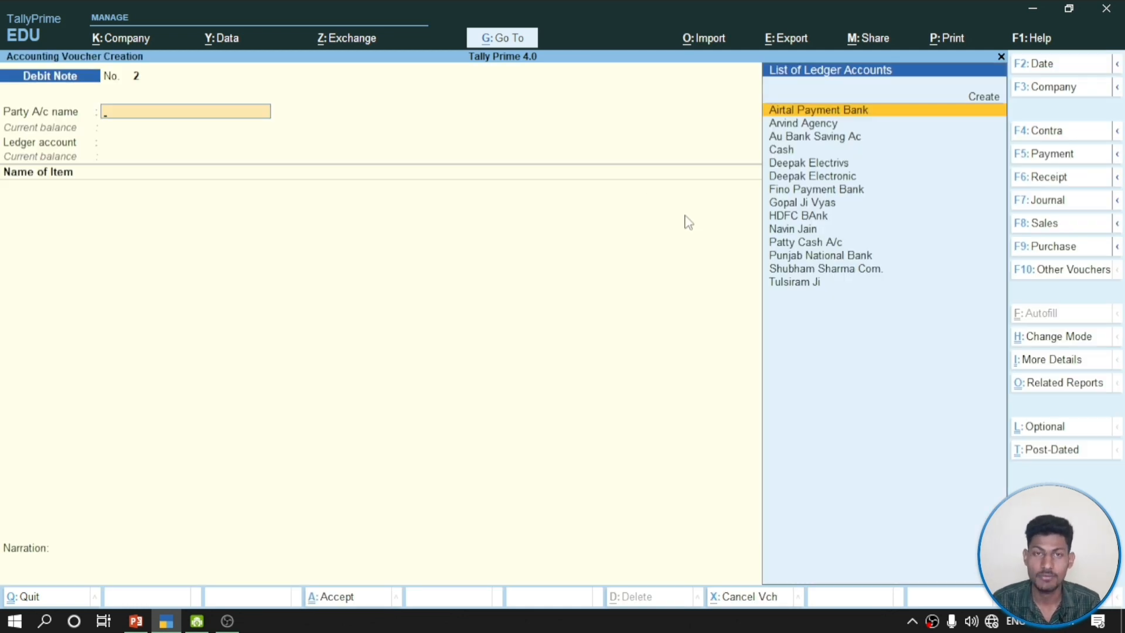
Select Deepak Electronic as the debit note's party, leave the dispatch details blank and enter original invoice number 1122
key(Down)
key(Down)
key(Down)
key(Down)
key(Down)
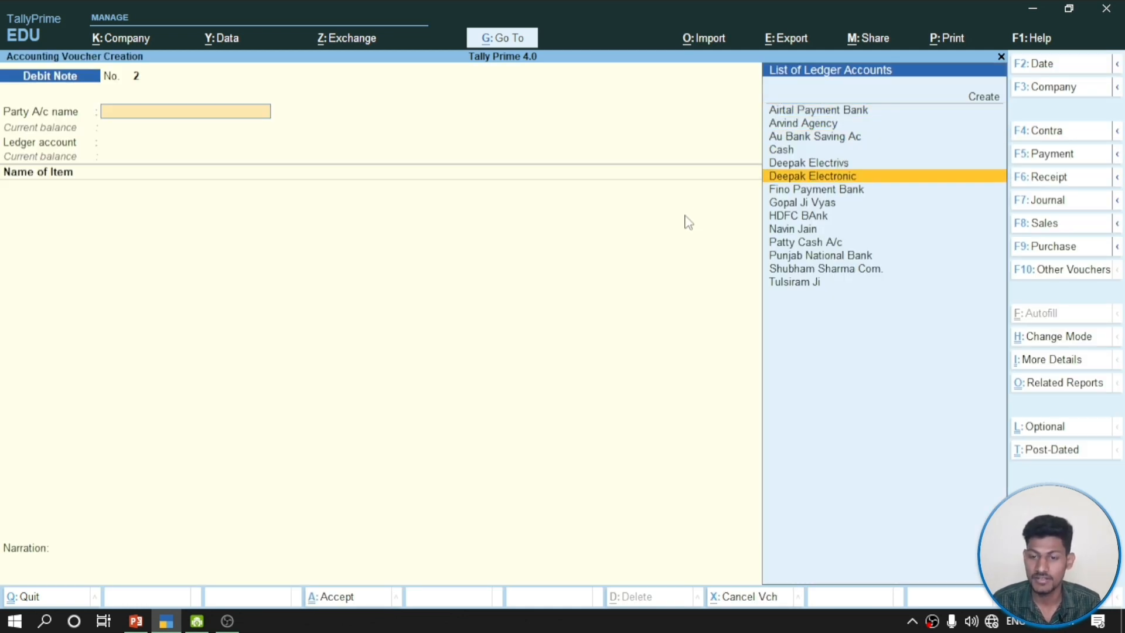
key(Return)
key(Return)
key(Return)
key(Return)
key(Return)
key(Return)
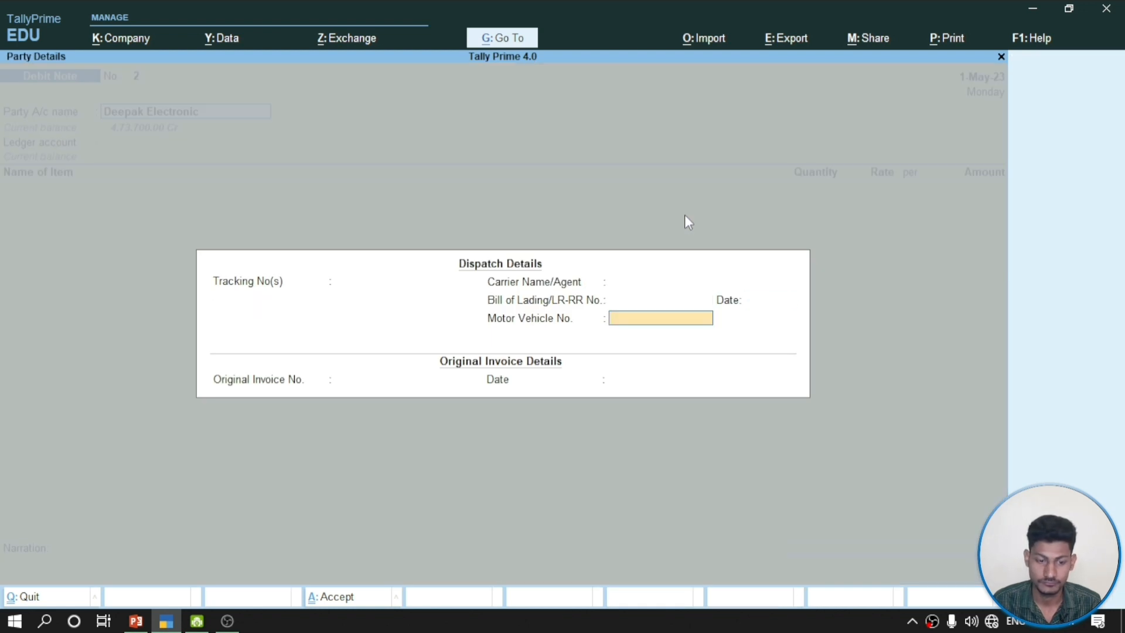
text(1522)
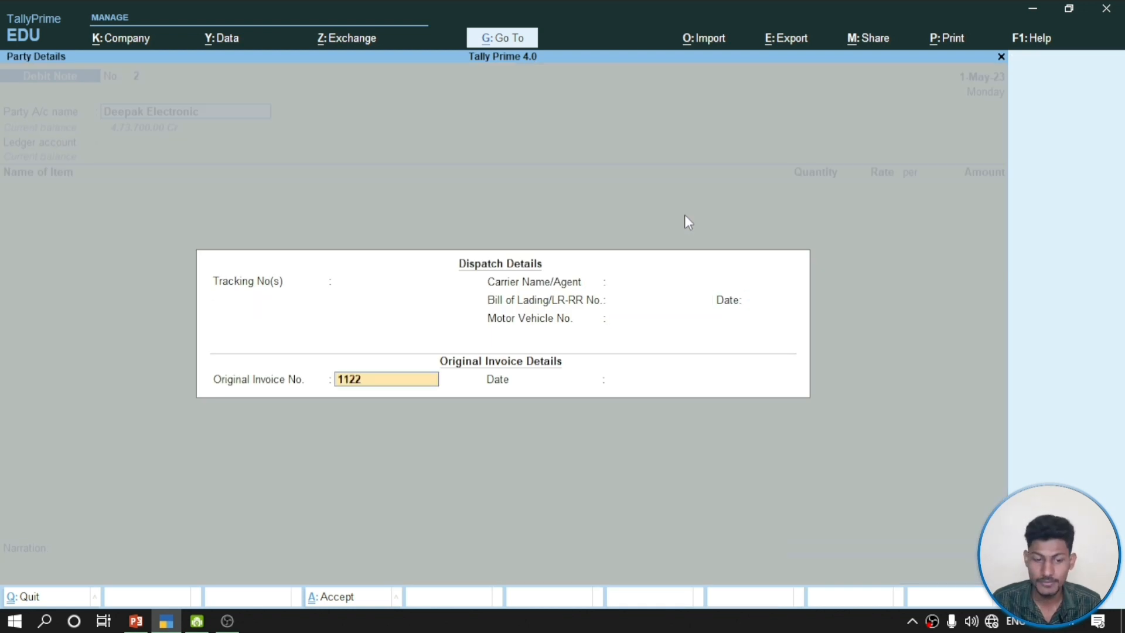
key(Return)
key(Return)
key(Return)
key(Return)
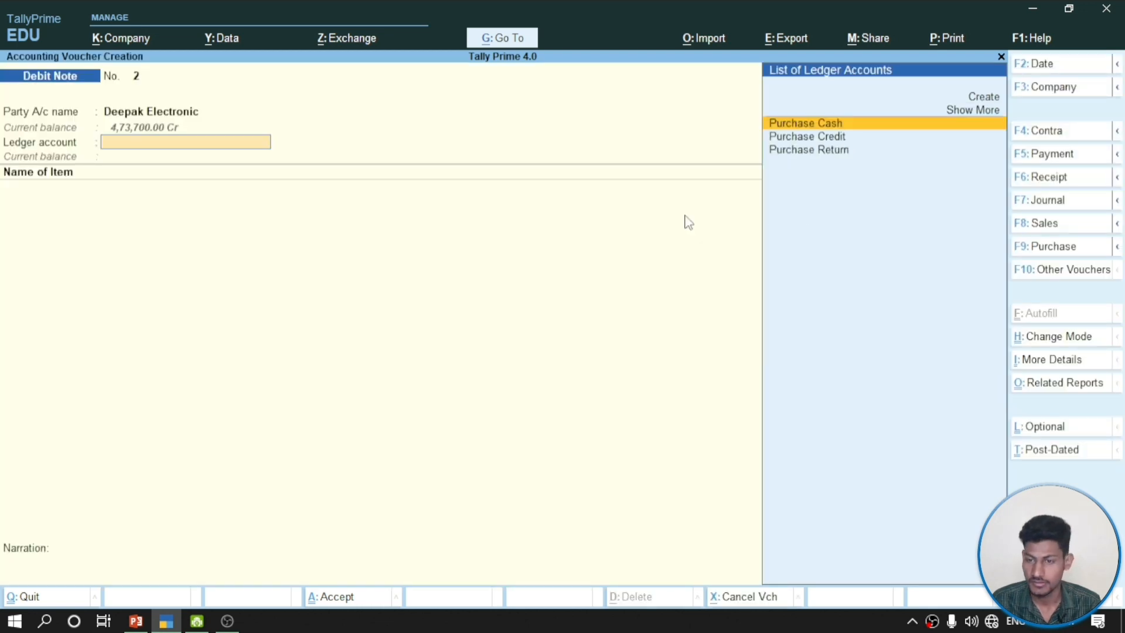
Choose Purchase Return as the ledger account of the debit note
key(Down)
key(Down)
key(Return)
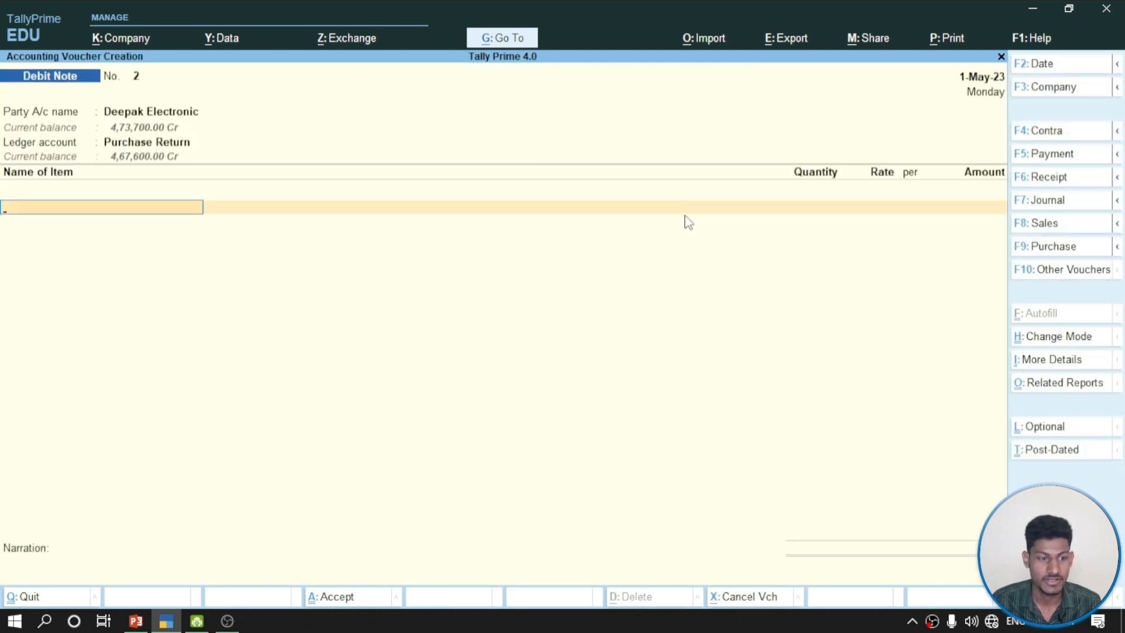
Look up the returned items of exercise 115 in PowerPoint and add Sony Tv 20 Inches to the TallyPrime debit note, allocated to Main Location
click(146, 627)
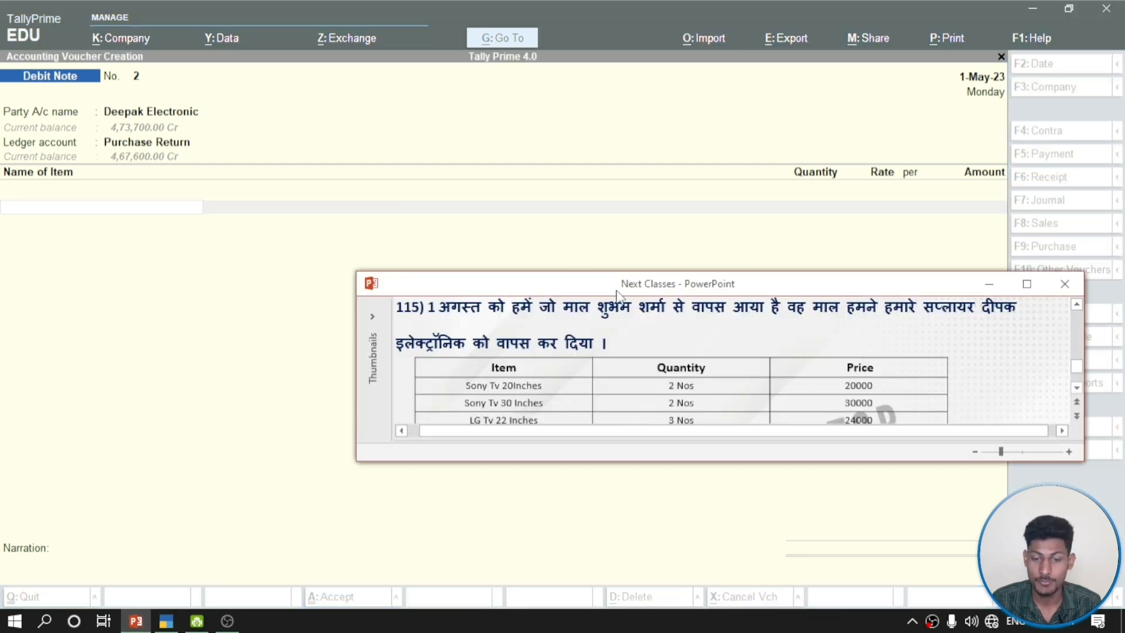
drag(616, 290, 567, 246)
scroll(524, 331, down, 2)
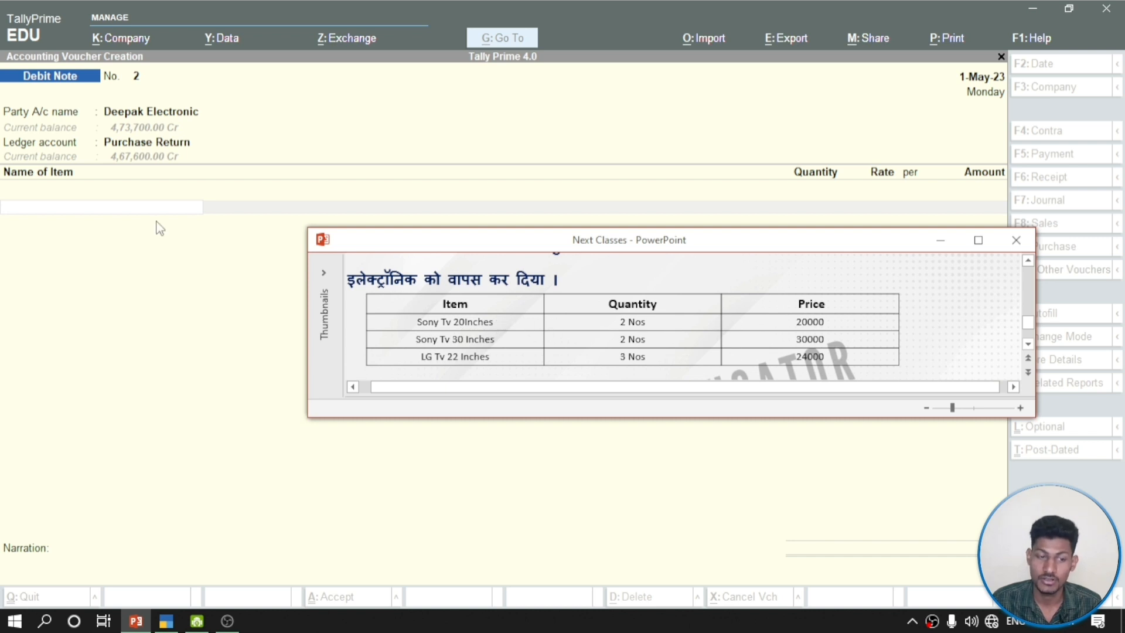
click(118, 211)
text(Sony)
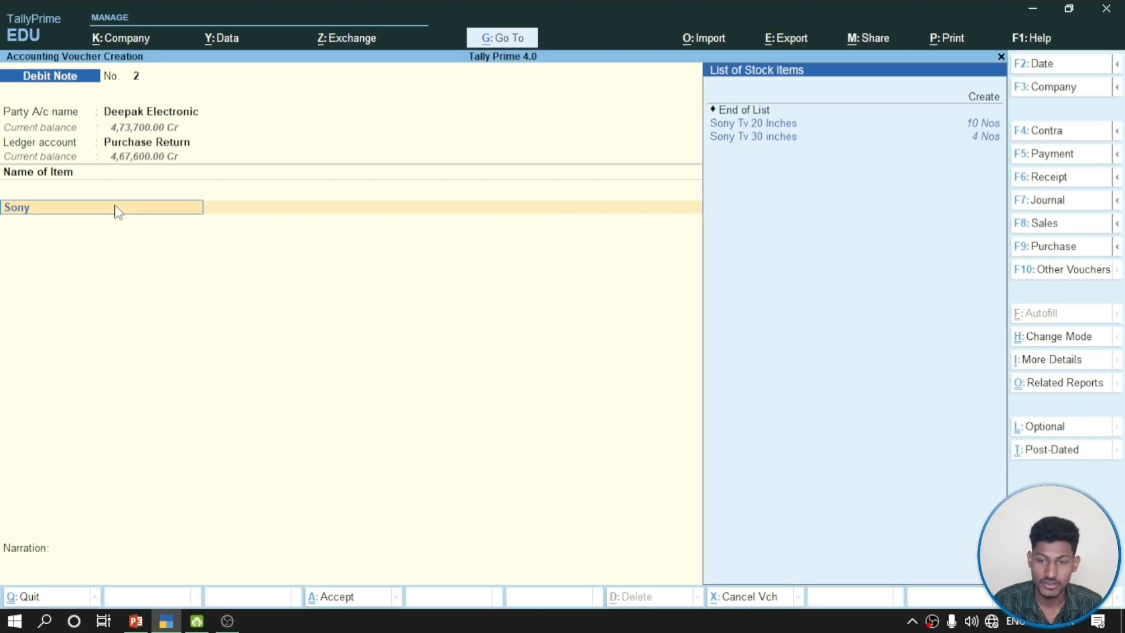
key(Down)
key(Return)
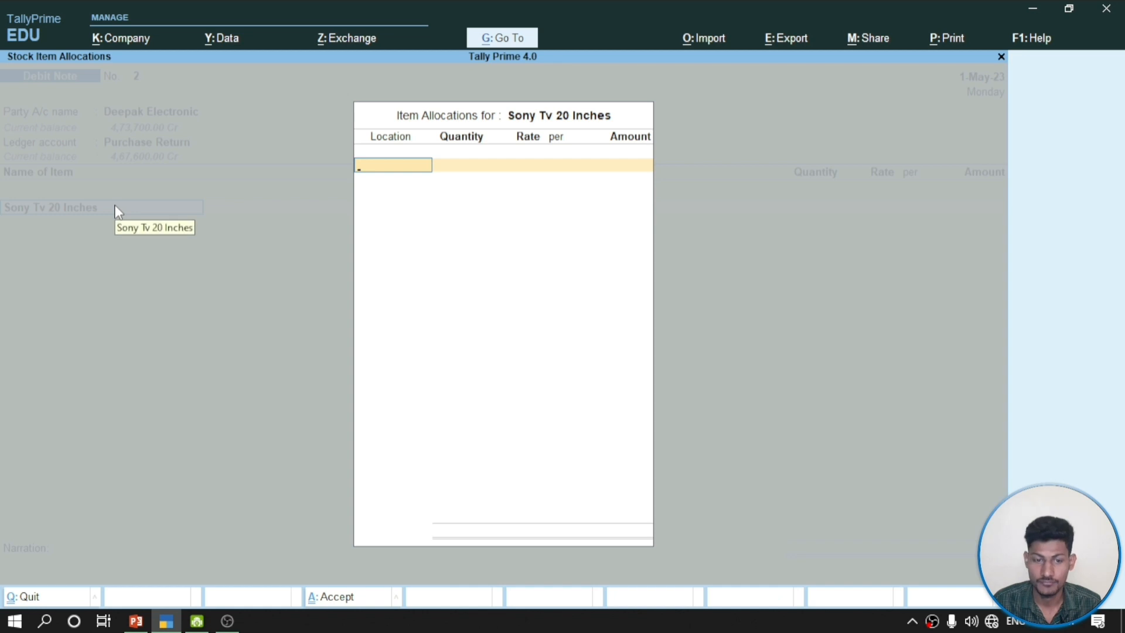
text(M)
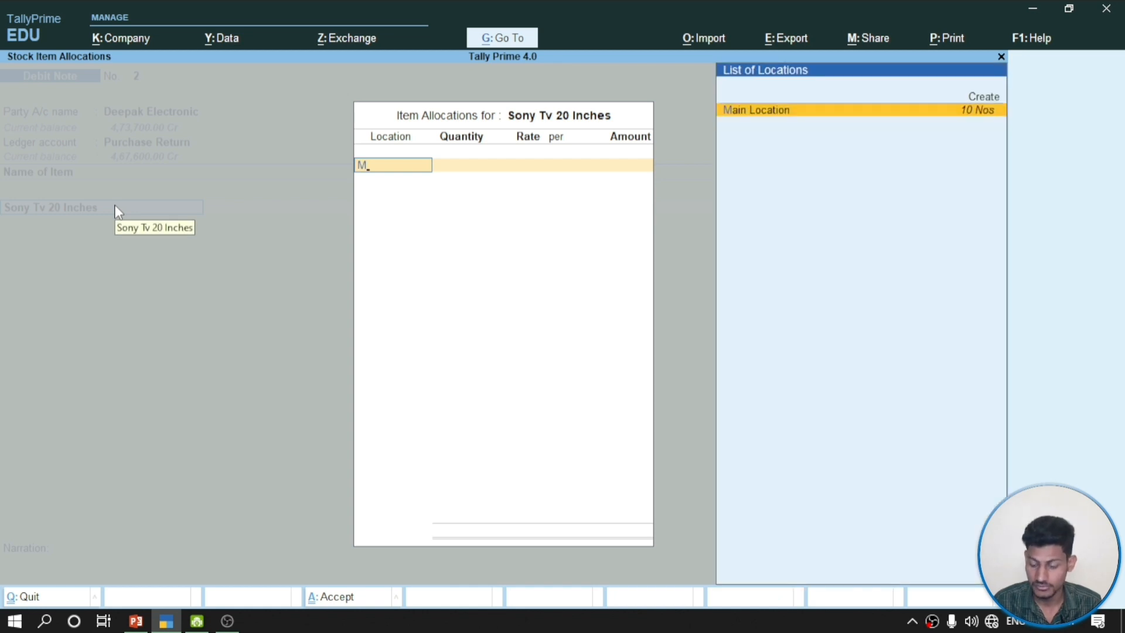
key(Return)
Set the Sony Tv 20 Inches quantity to 2 Nos and accept the rate of 20,000
text(2)
key(Return)
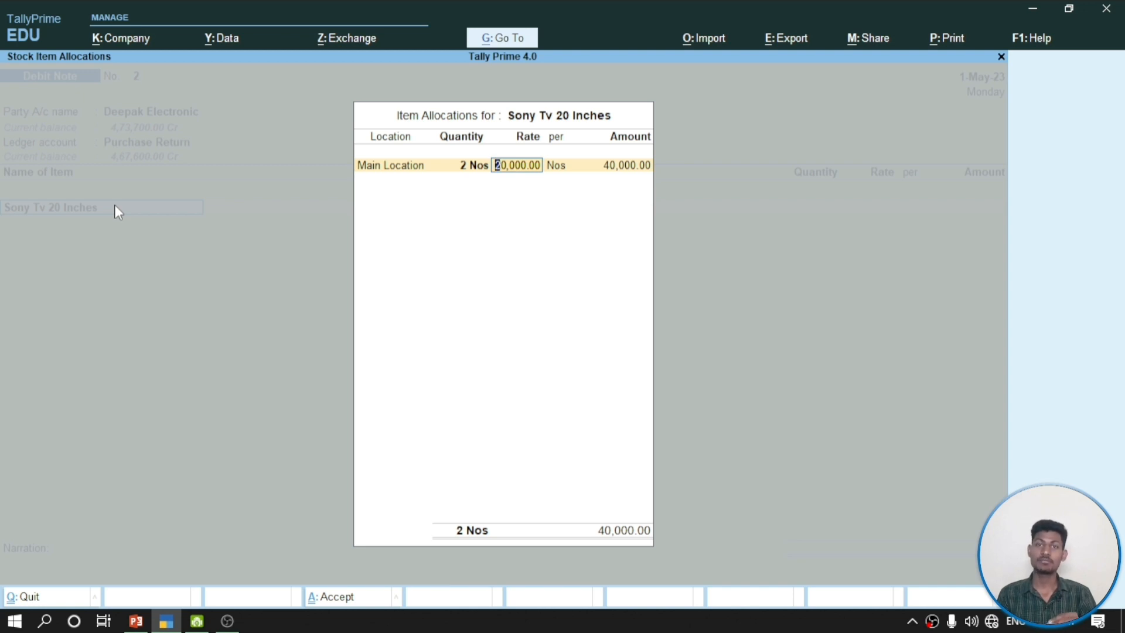
key(Return)
key(Return)
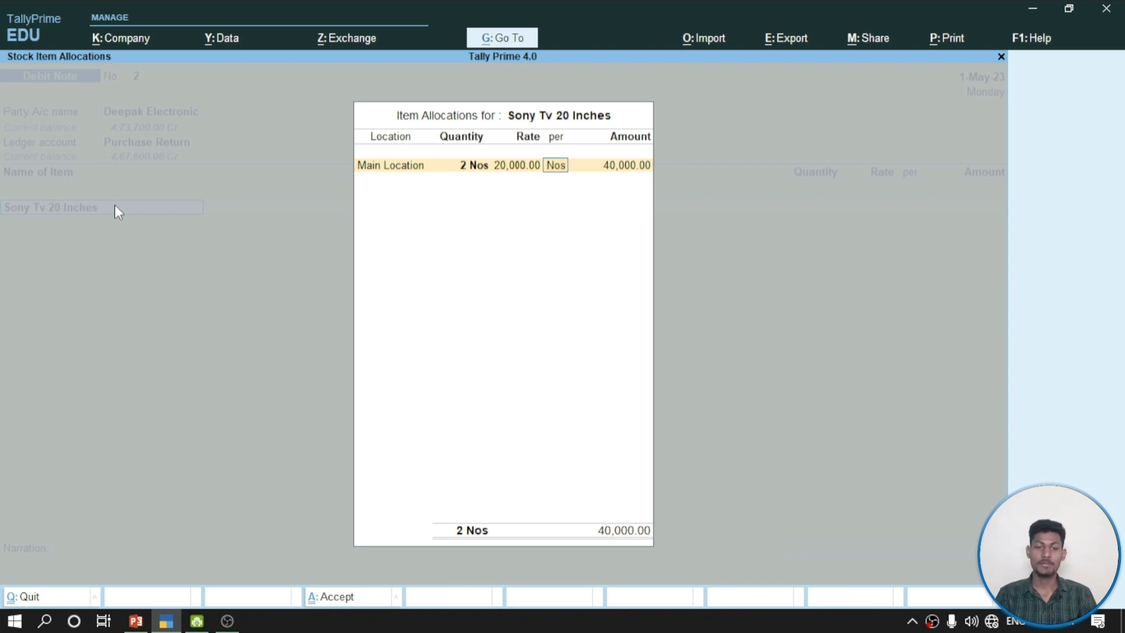
key(Return)
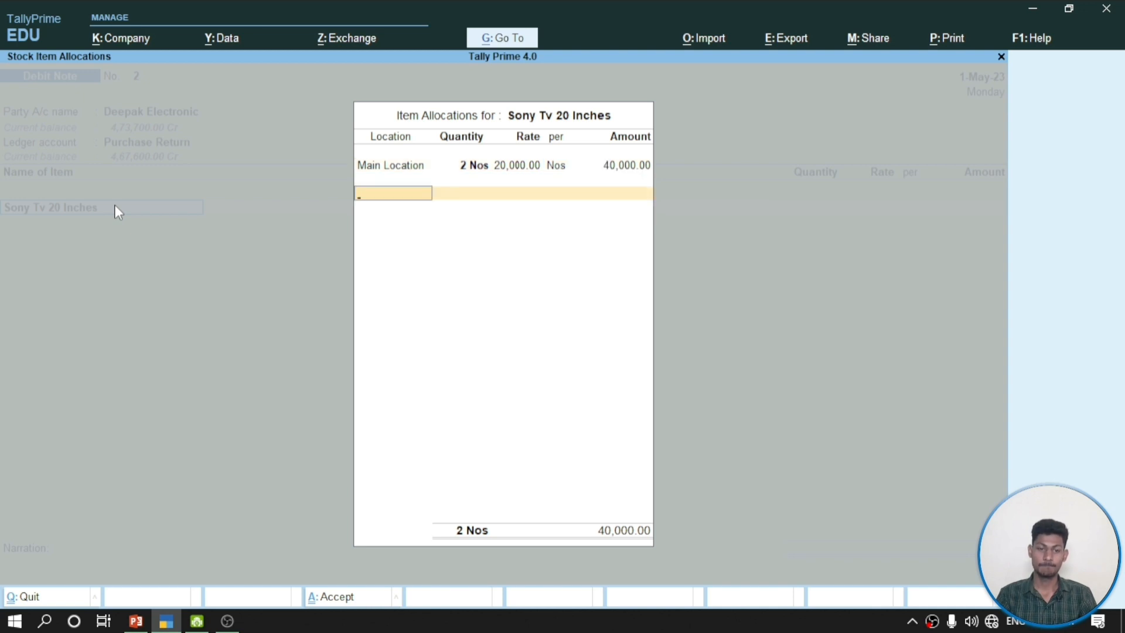
key(Return)
key(Return)
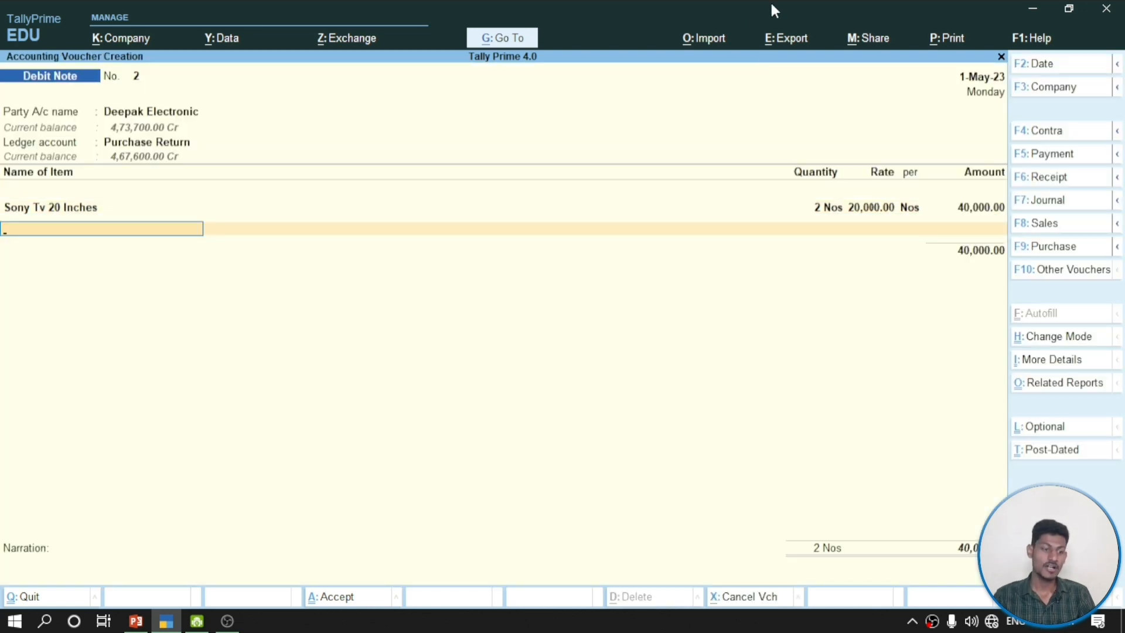
Look up the second item in PowerPoint and add Sony Tv 30 inches to the TallyPrime debit note, allocated to Main Location
click(135, 620)
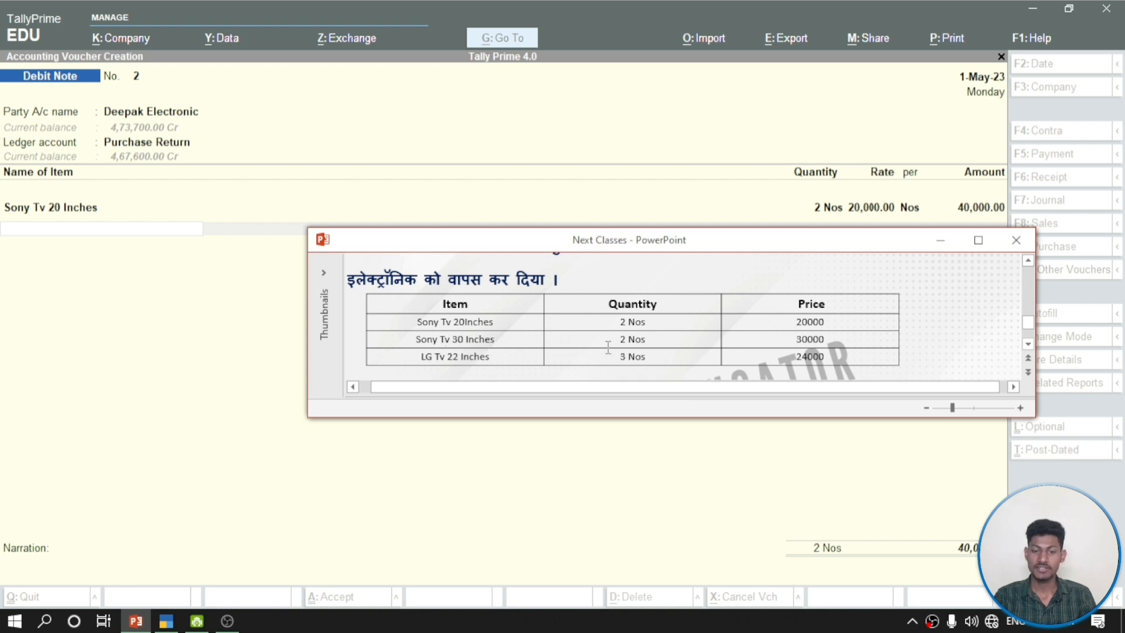
click(65, 231)
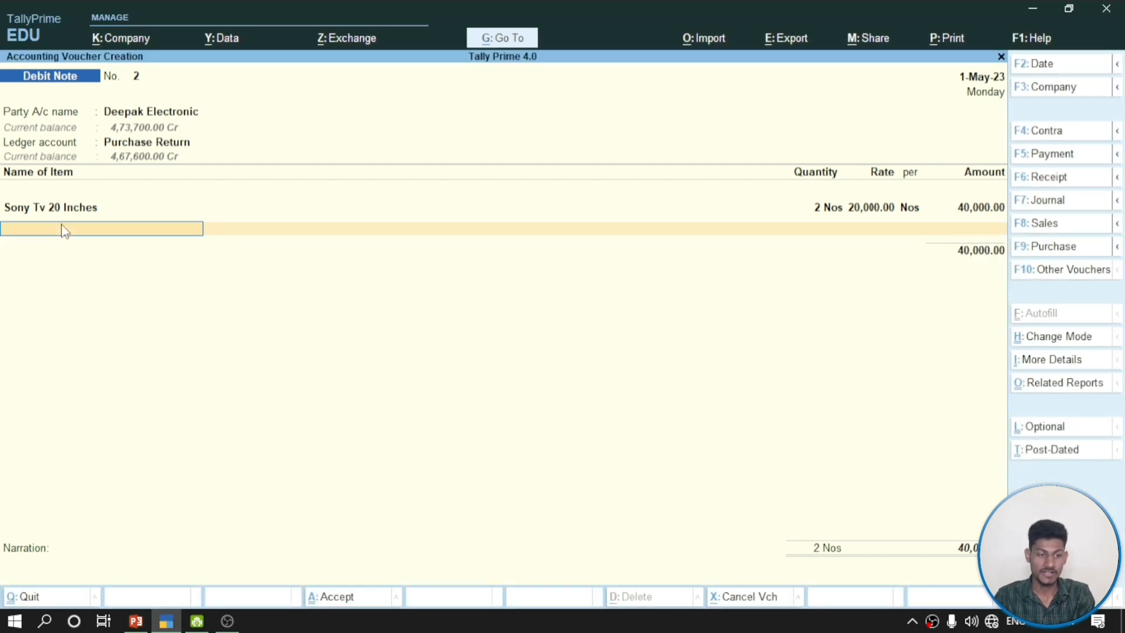
text(Sony)
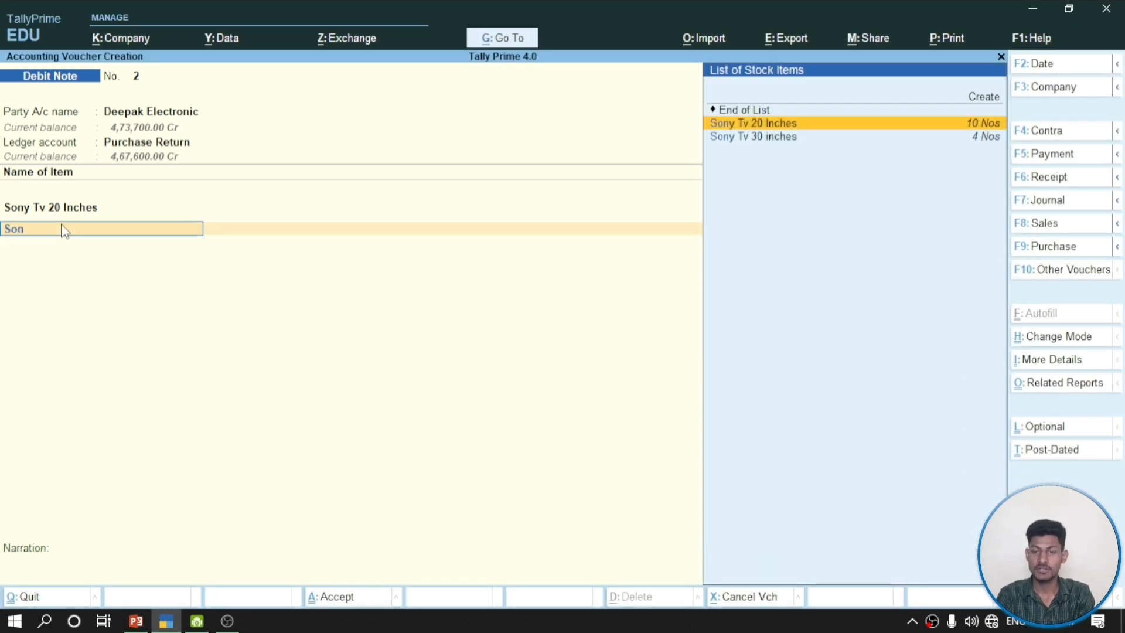
key(Down)
key(Return)
key(Return)
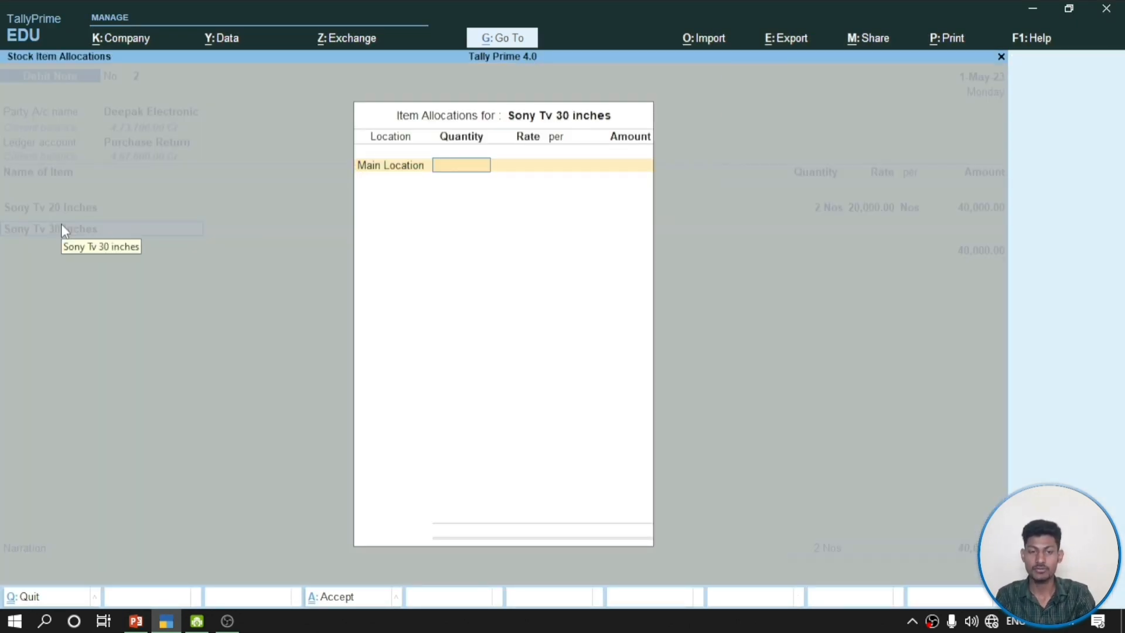
Set the Sony Tv 30 inches quantity to 2 Nos and accept the rate of 30,000
text(2)
key(Return)
key(Return)
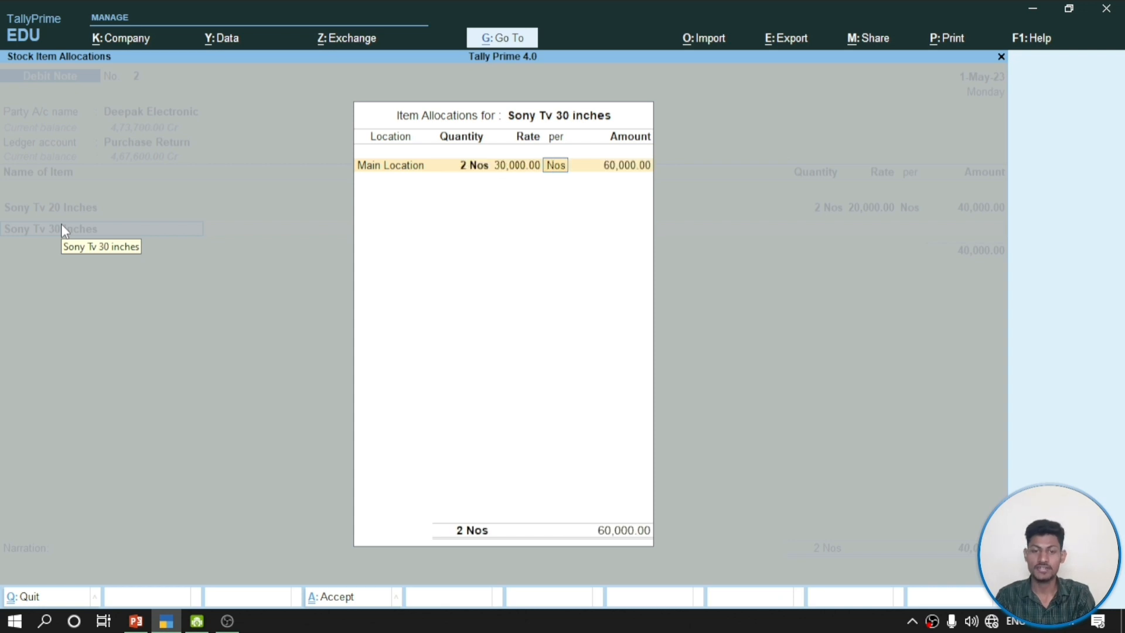
key(Return)
key(Return)
key(Return)
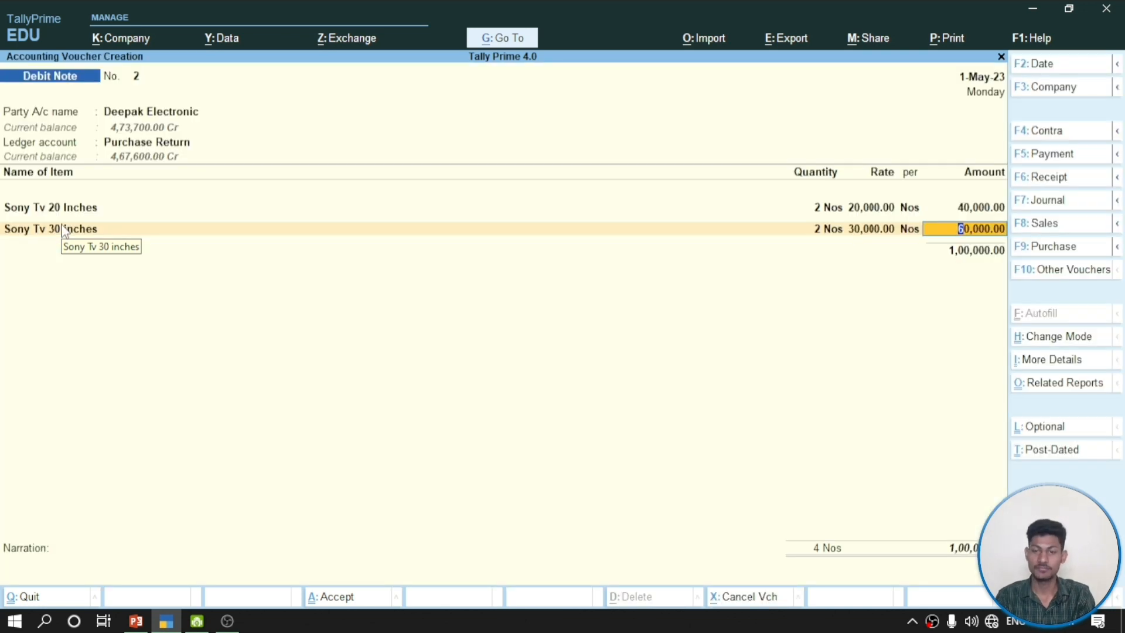
key(Return)
Look up the third item in PowerPoint and add Lg Tv 22 Inches to the TallyPrime debit note, allocated to Main Location
key(alt+Tab)
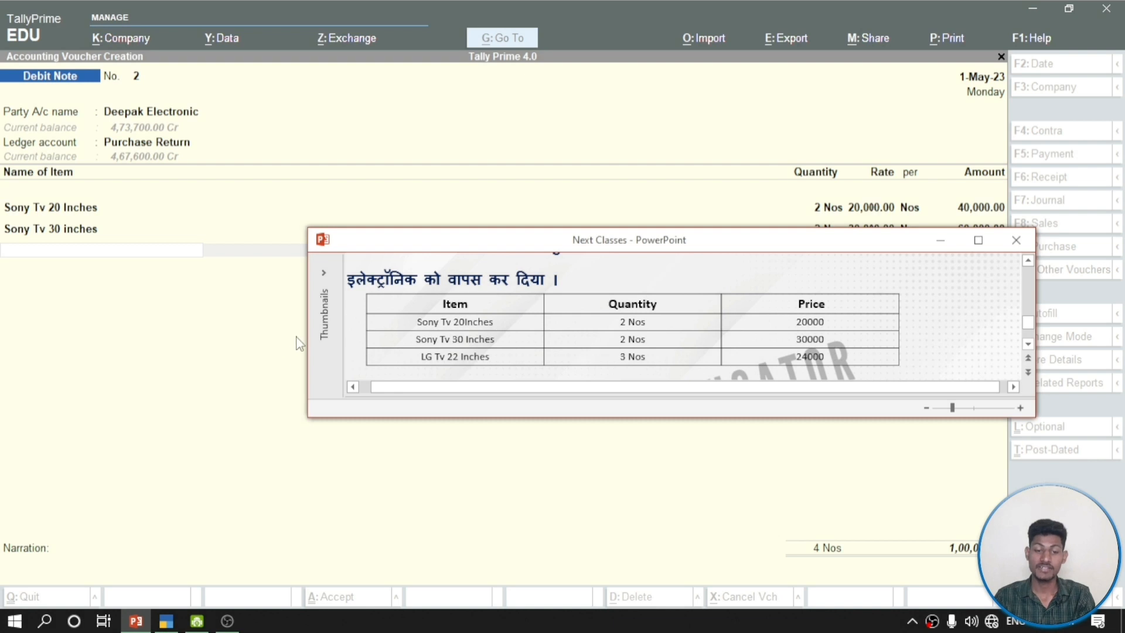
click(69, 258)
click(69, 258)
text(Lg)
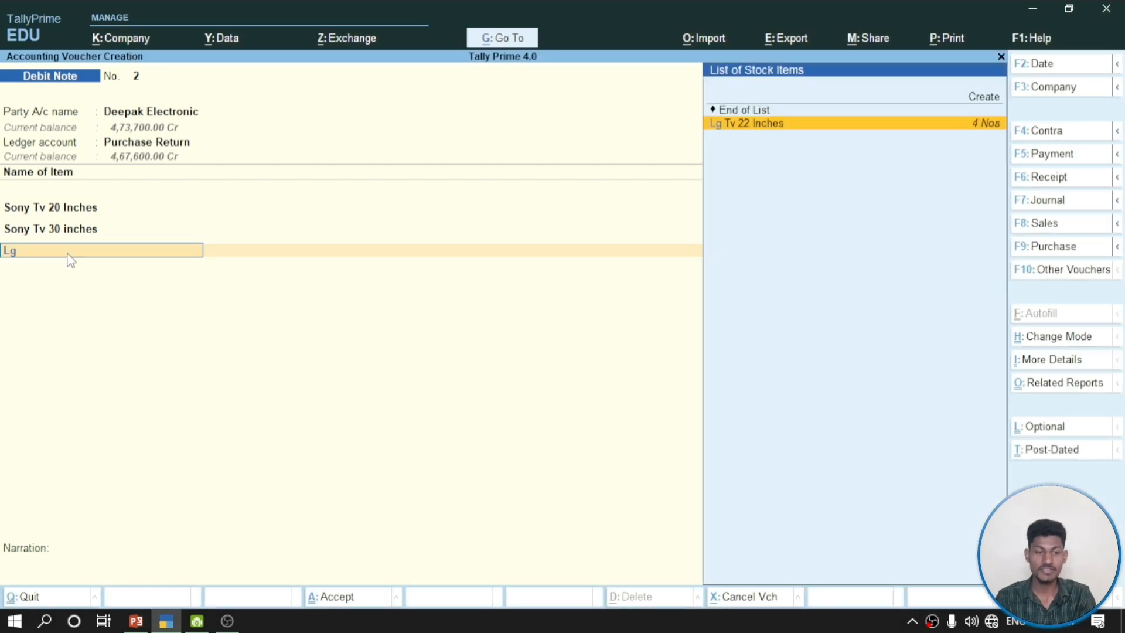
key(Return)
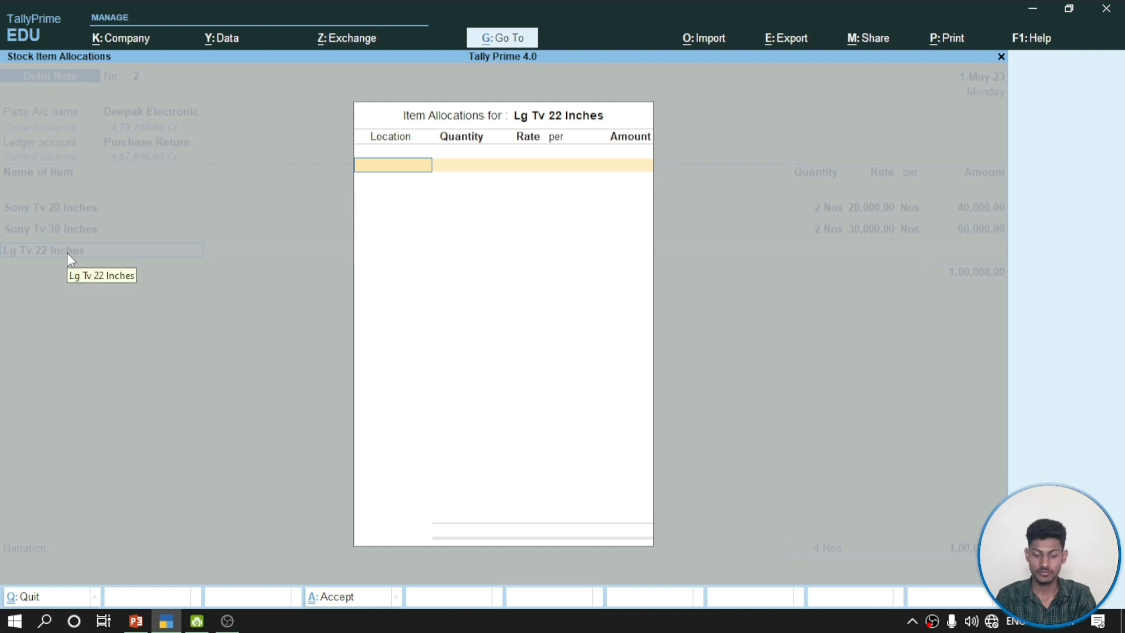
key(Return)
Set the Lg Tv 22 Inches quantity to 3 Nos and accept the rate of 24,000
text(3)
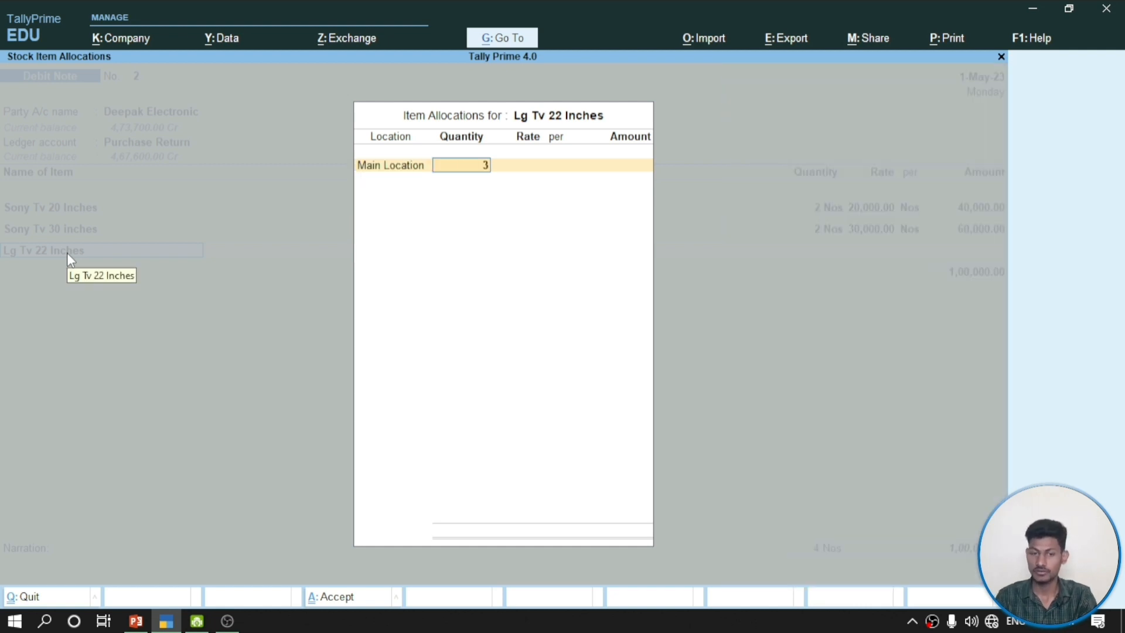
key(Return)
key(Return)
key(Return)
key(Return)
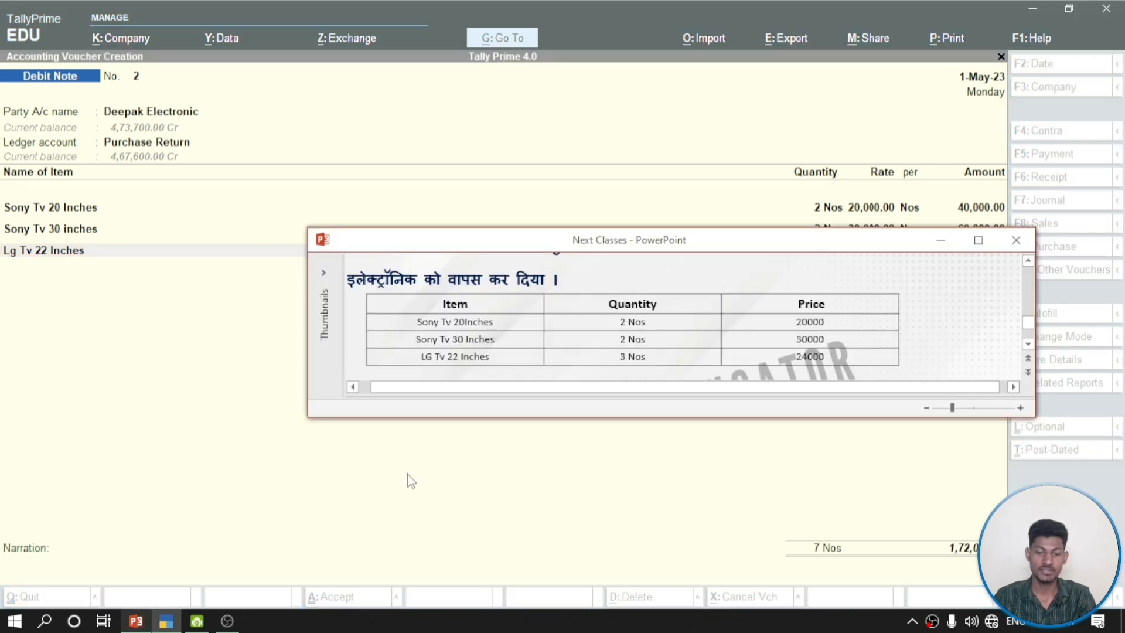
Check the three returned items against the PowerPoint table and save the TallyPrime debit note with a blank narration
click(136, 620)
drag(688, 249, 574, 350)
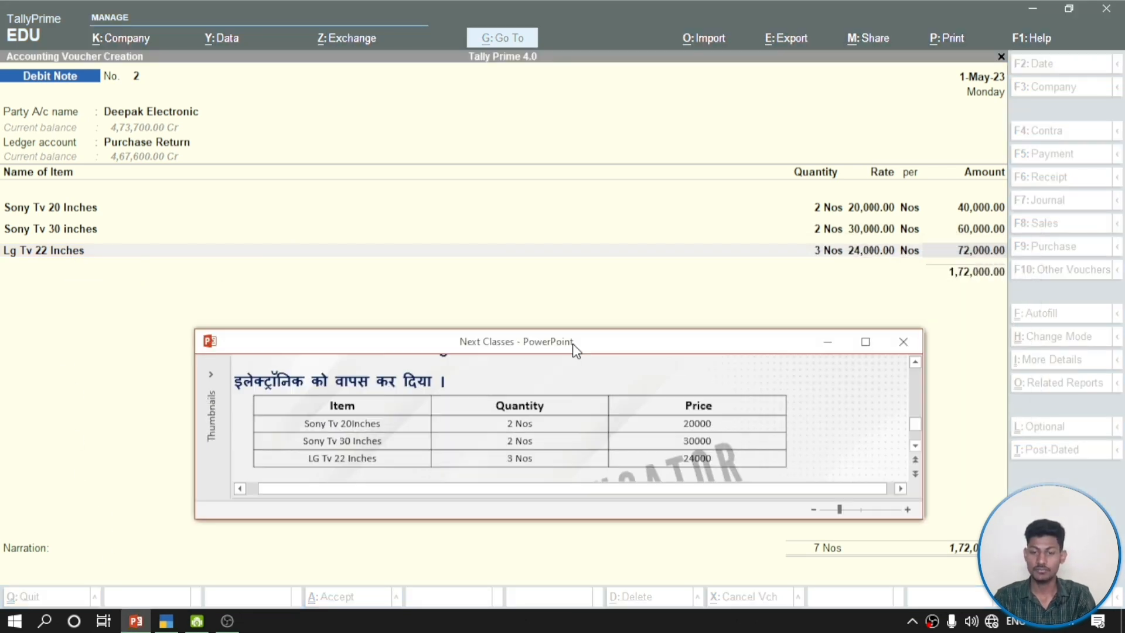
click(698, 251)
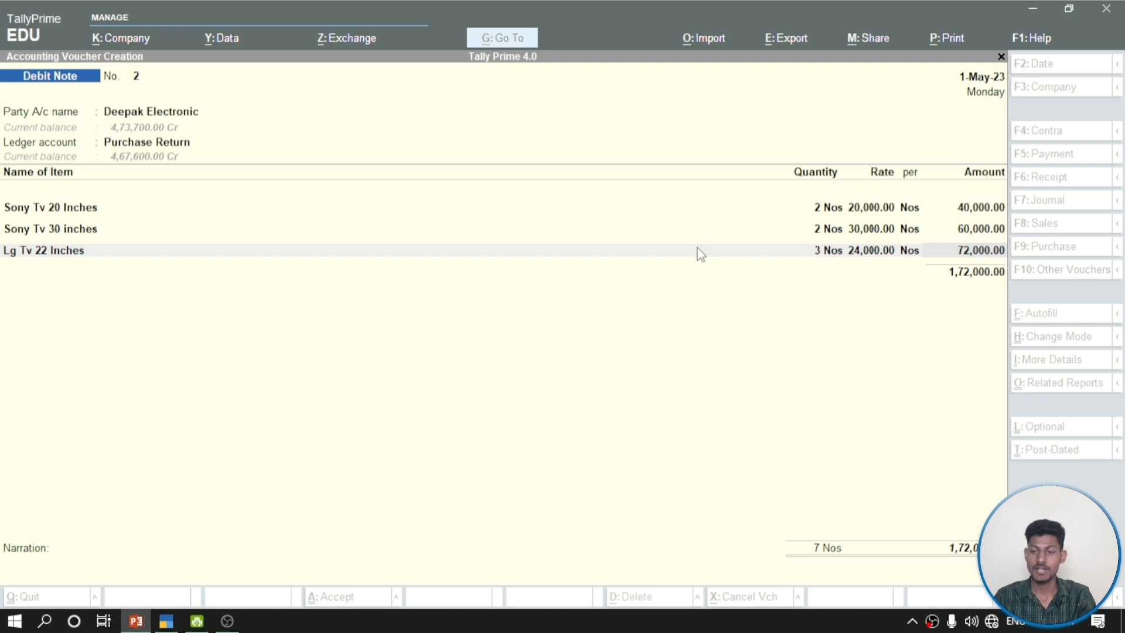
key(Return)
key(Return)
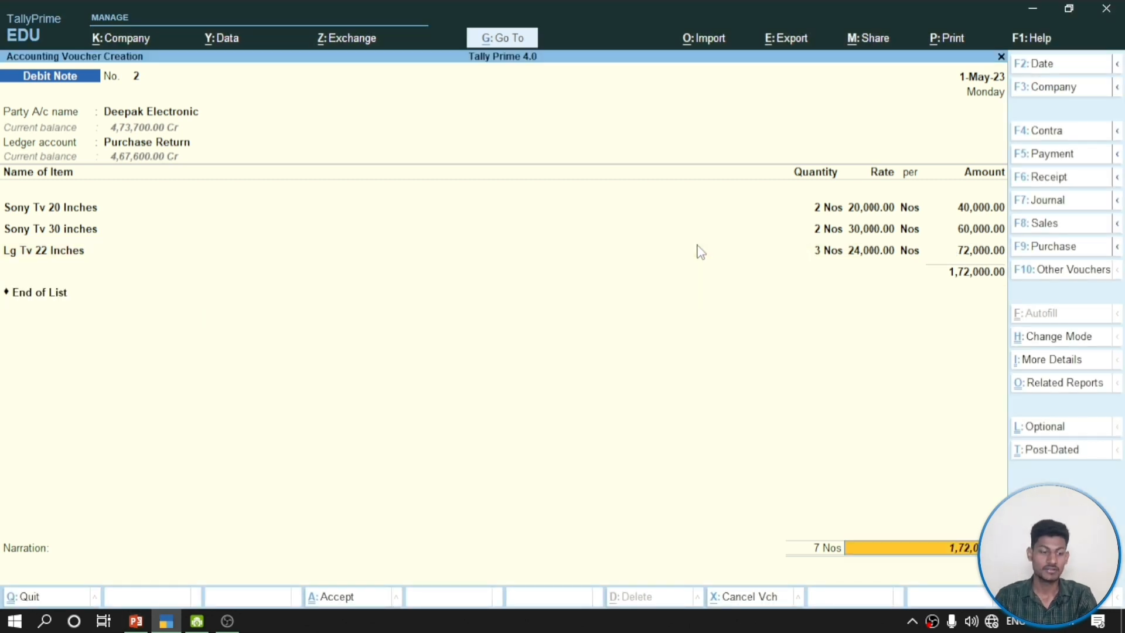
key(Return)
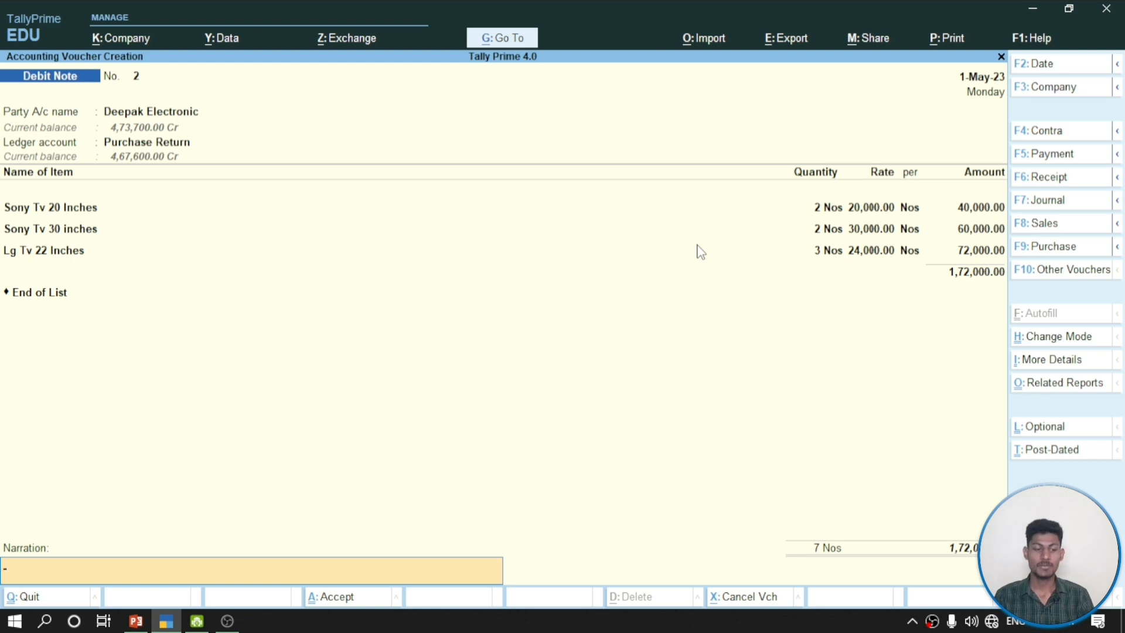
key(Return)
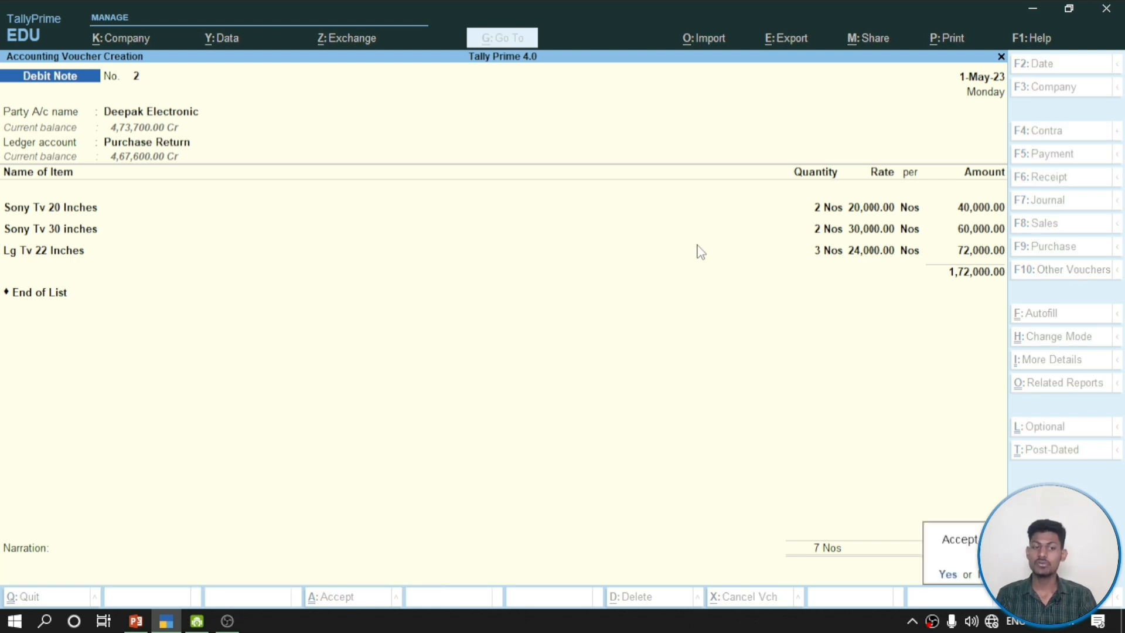
key(Return)
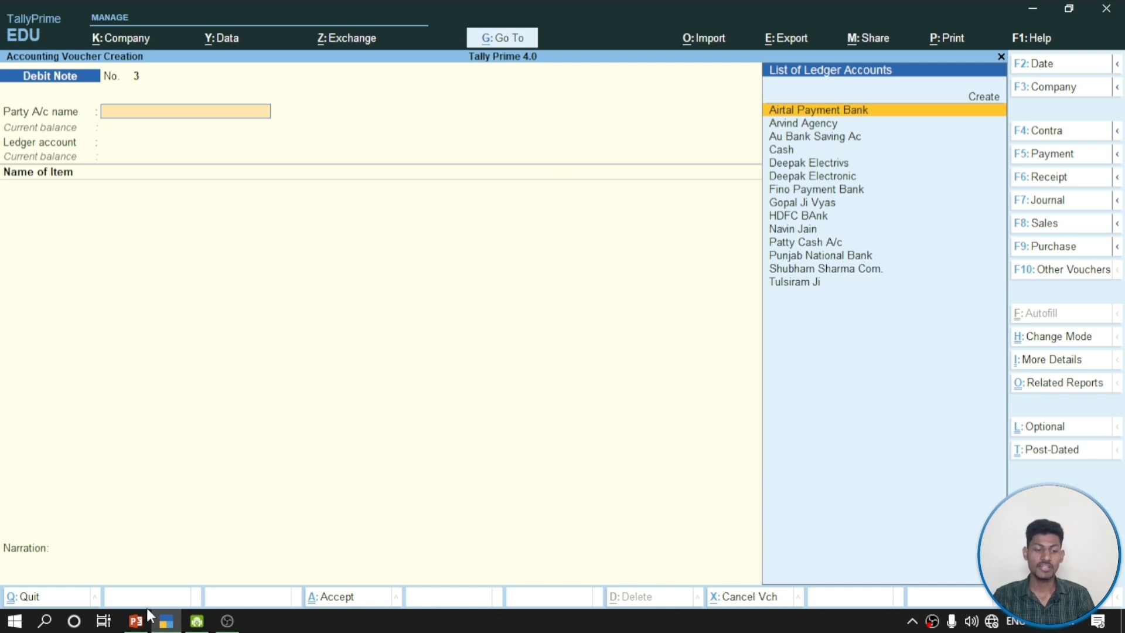
Switch to PowerPoint and read exercise 116 on the stock transfer from Main Location to Pink Godown, including its item table
click(136, 621)
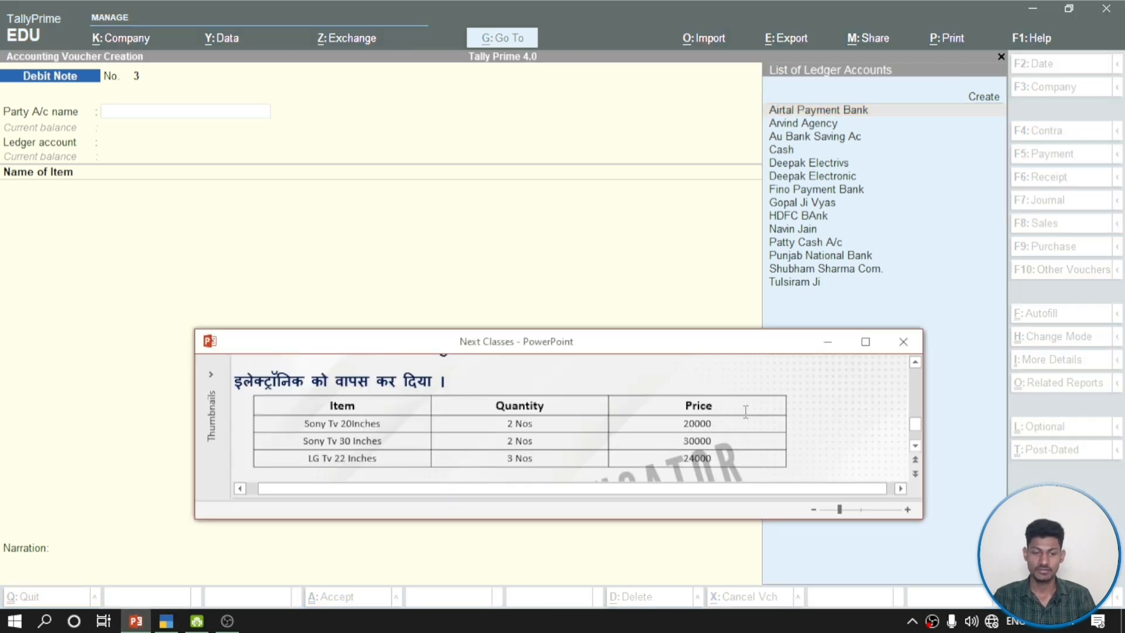
scroll(816, 385, down, 5)
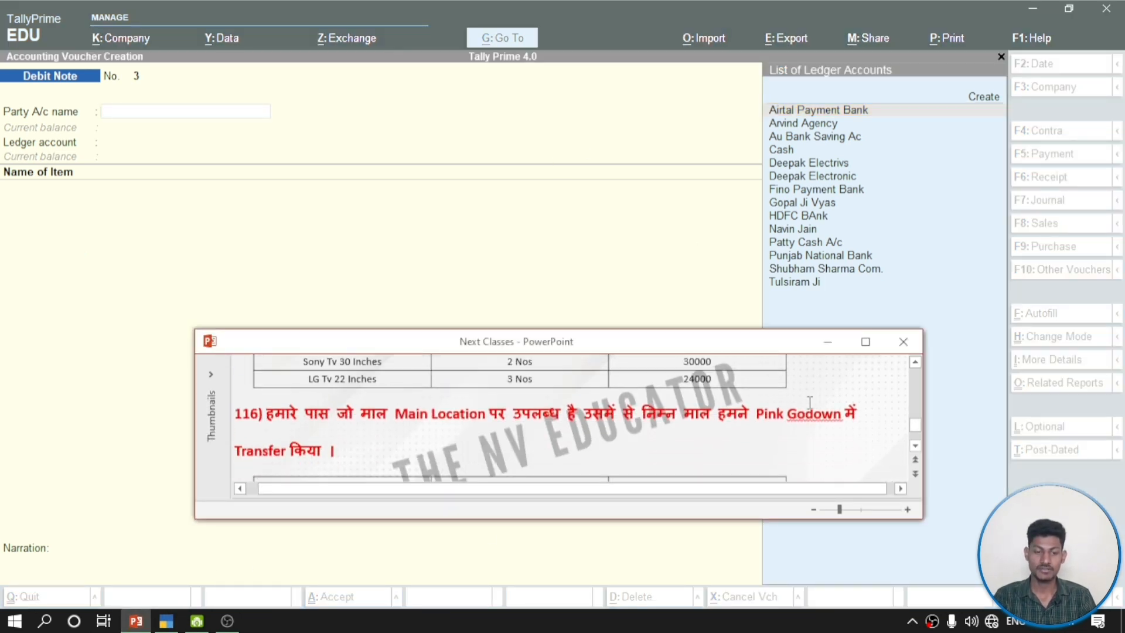
scroll(810, 404, down, 1)
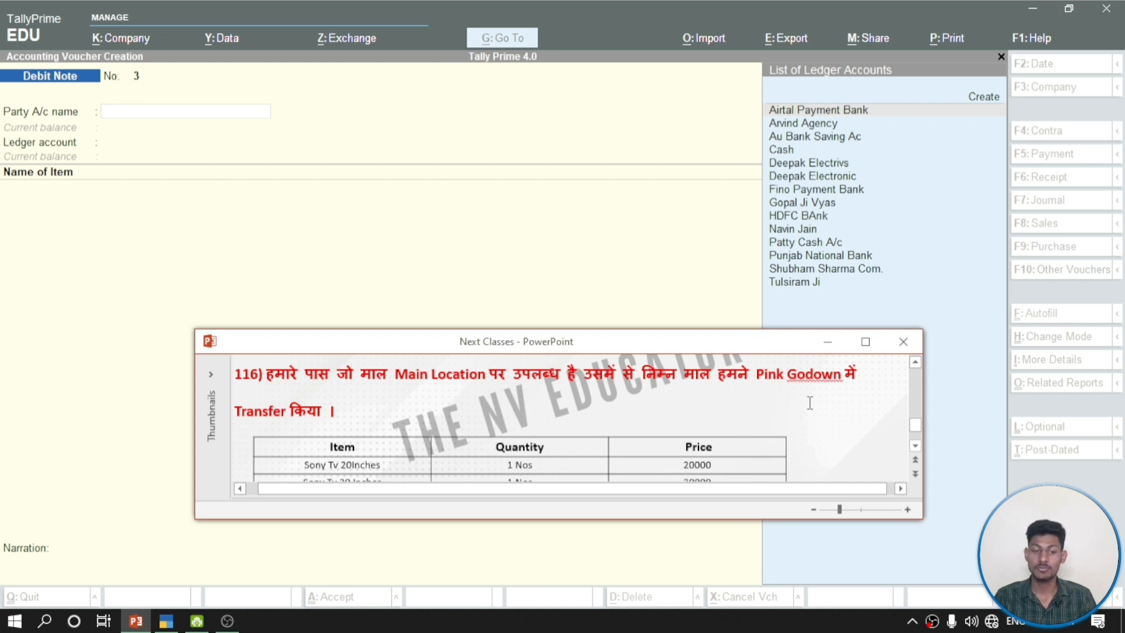
scroll(810, 403, down, 4)
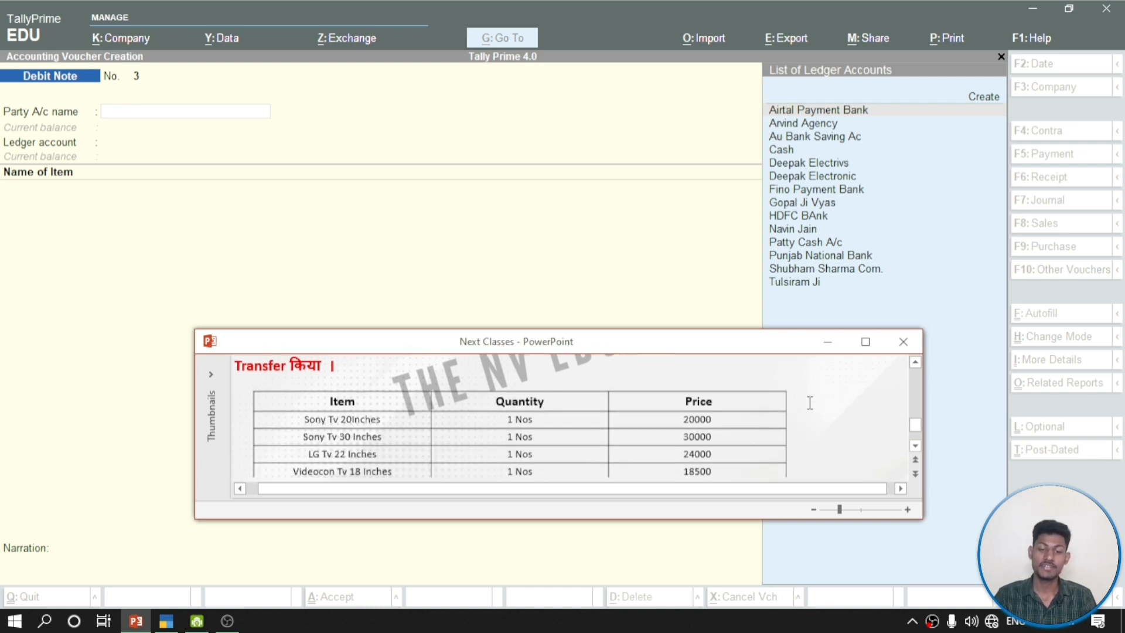
scroll(810, 403, up, 1)
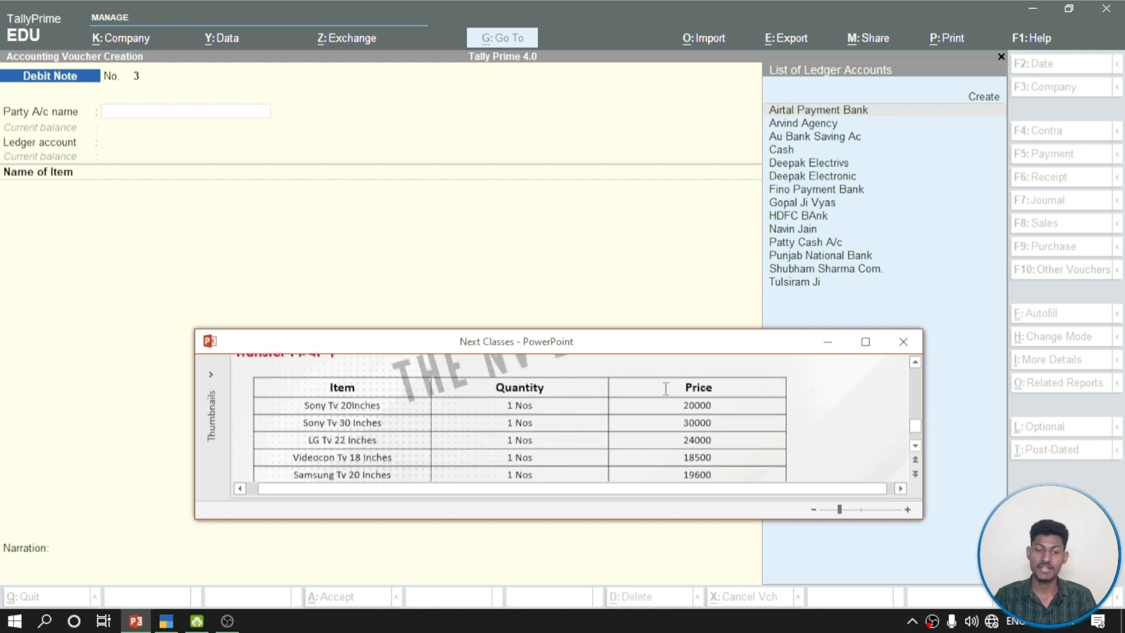
scroll(641, 373, up, 3)
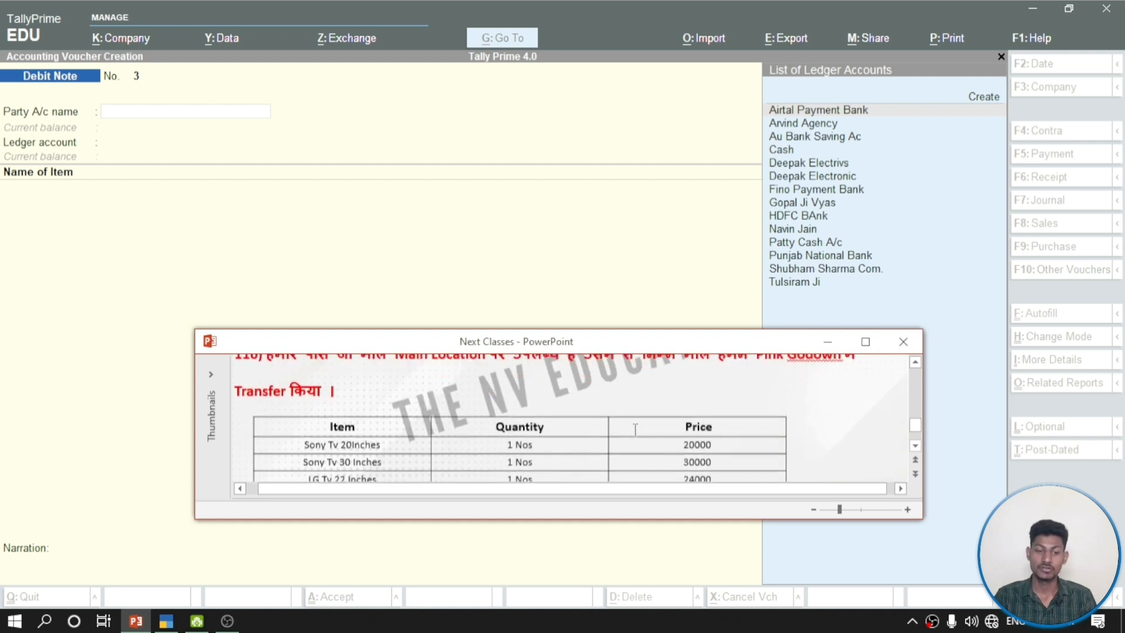
scroll(636, 407, down, 1)
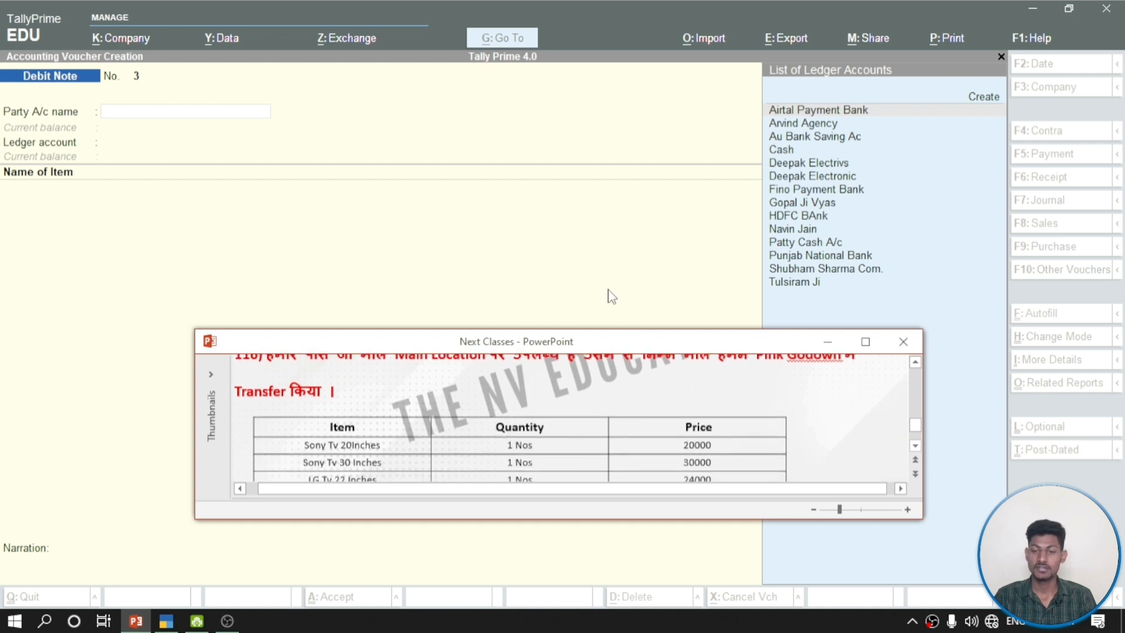
Return to TallyPrime and change the voucher type to Stock Journal
click(551, 259)
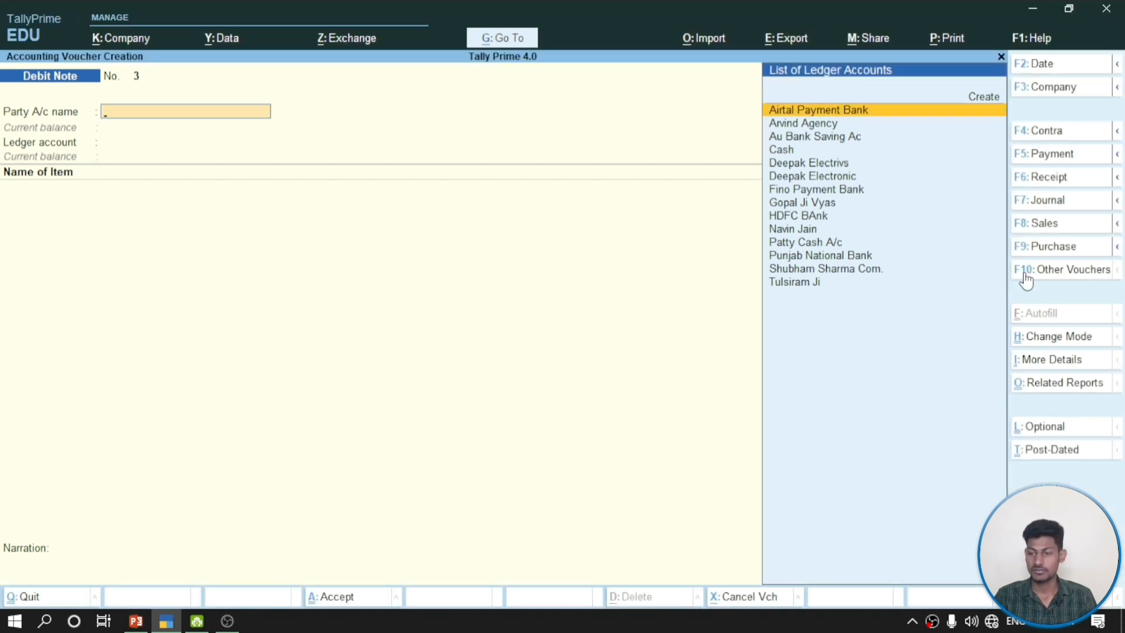
click(1043, 271)
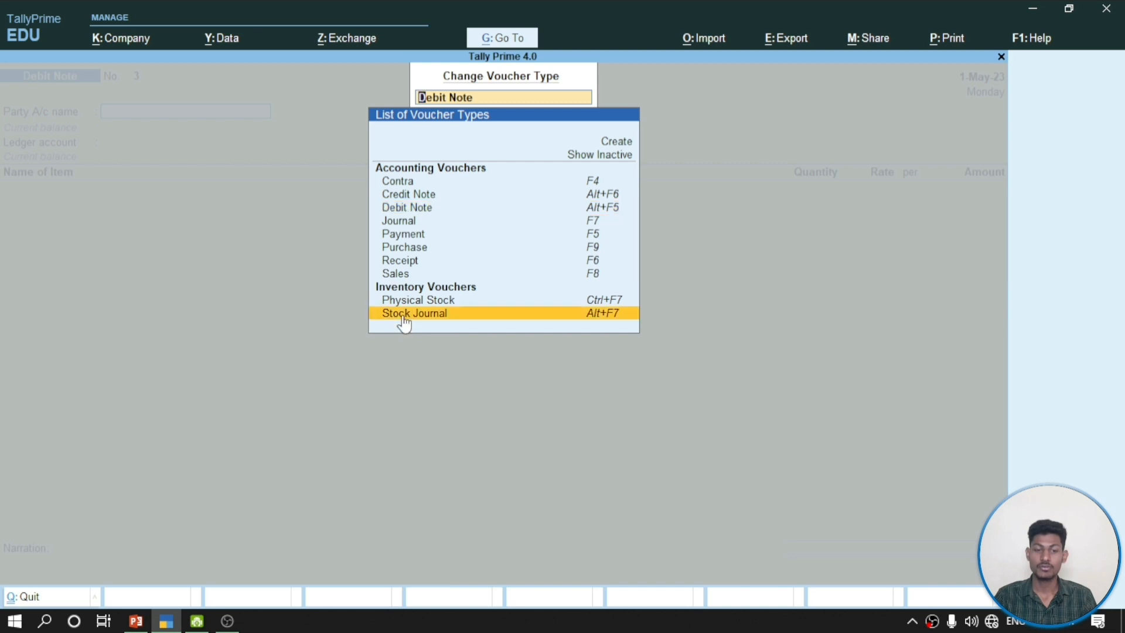
click(405, 316)
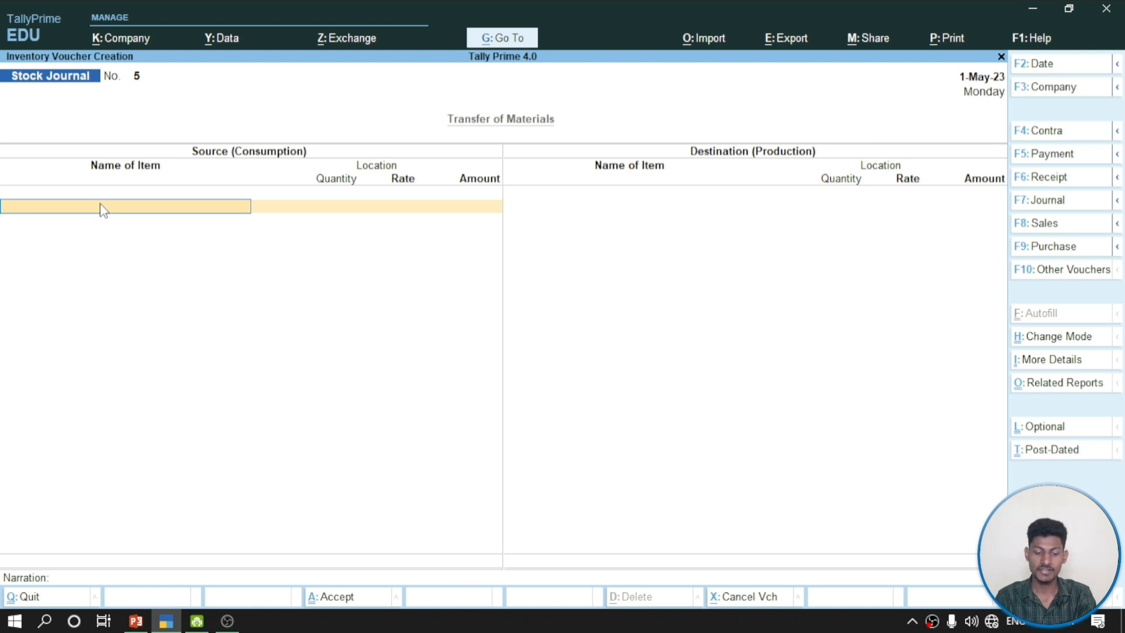
Look up the transfer items in PowerPoint and add Sony Tv 20 Inches as the first source item of the TallyPrime stock journal
click(136, 621)
scroll(545, 419, down, 2)
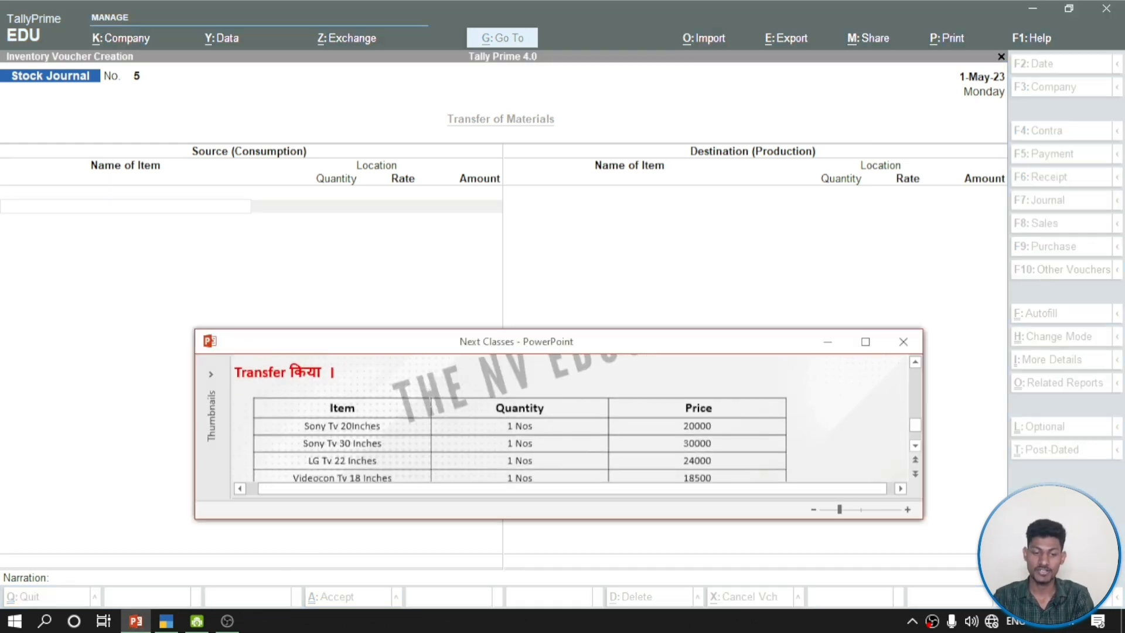
scroll(545, 418, down, 2)
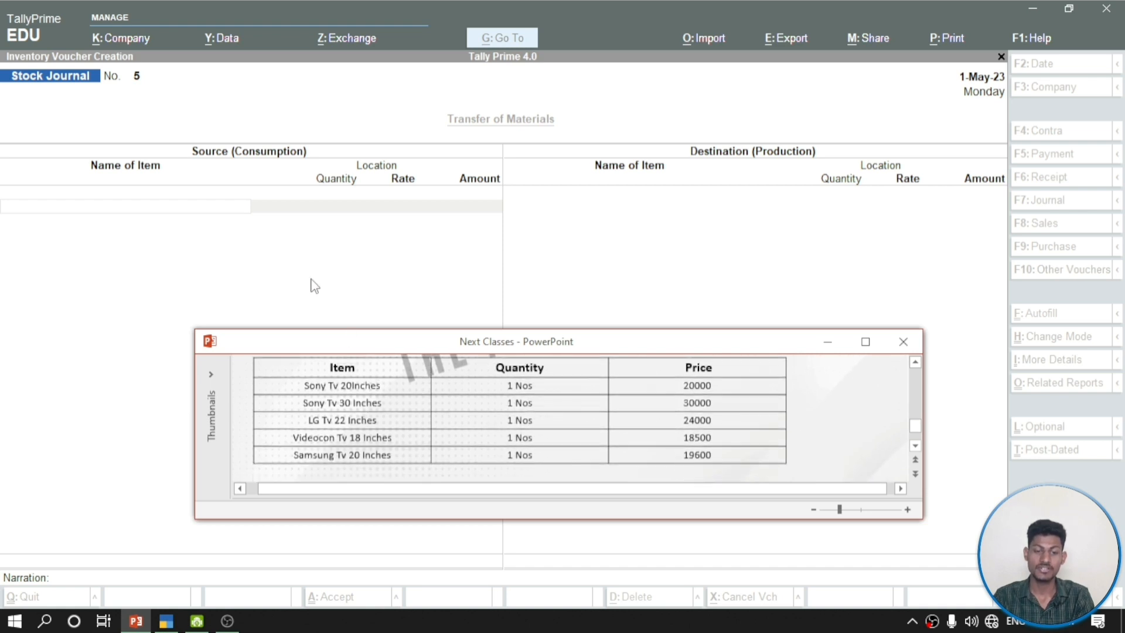
click(186, 207)
text(S)
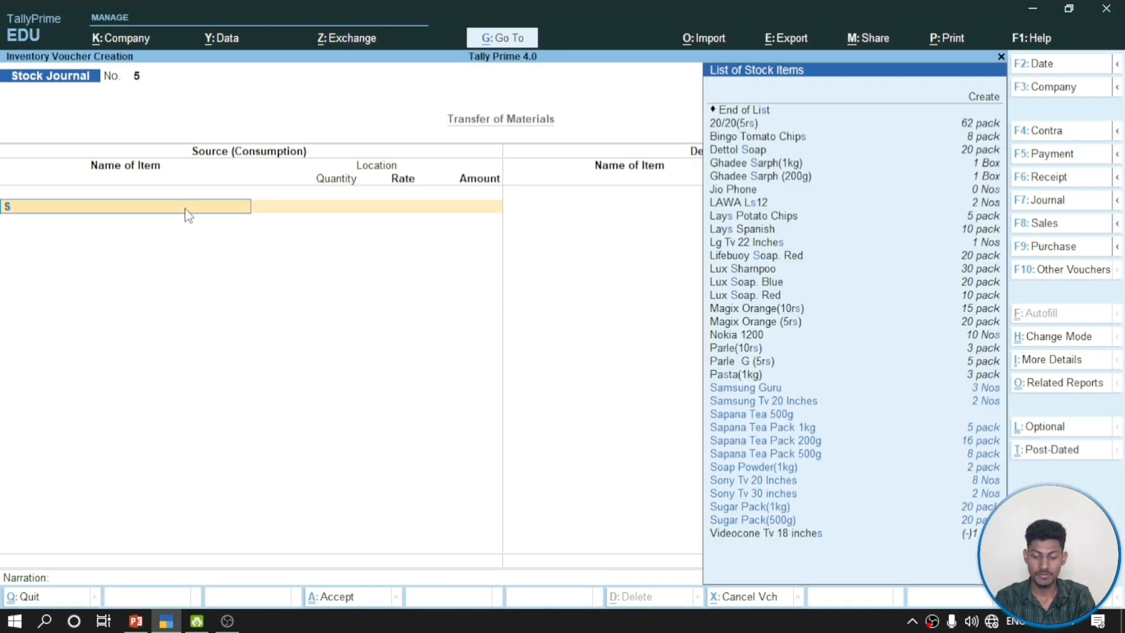
text(o)
key(Down)
key(Down)
key(Down)
key(Up)
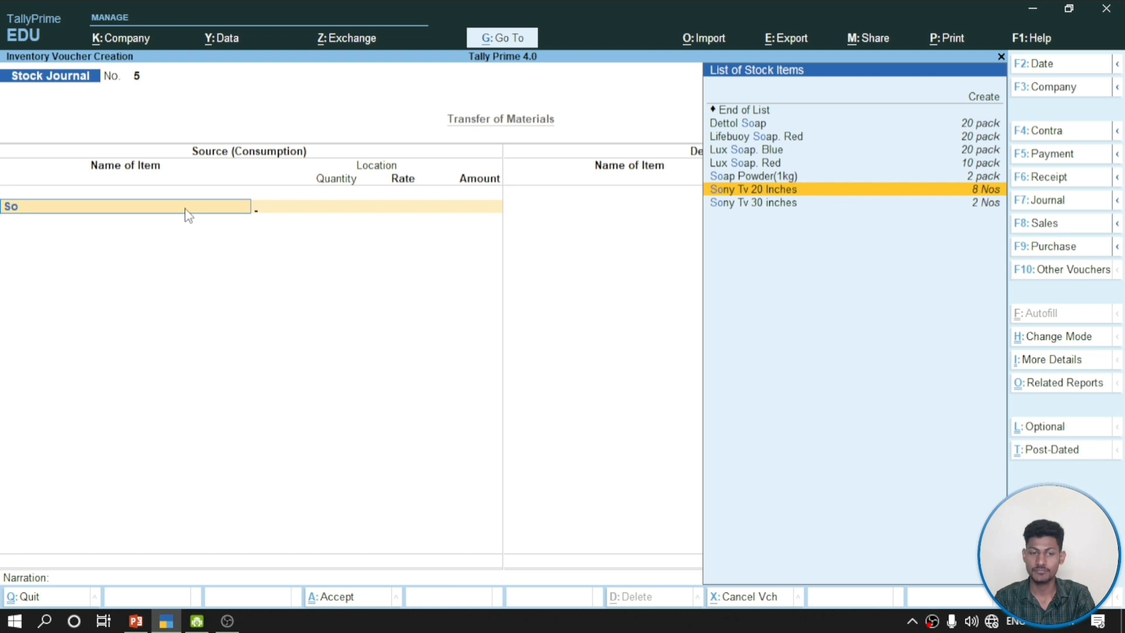
key(Return)
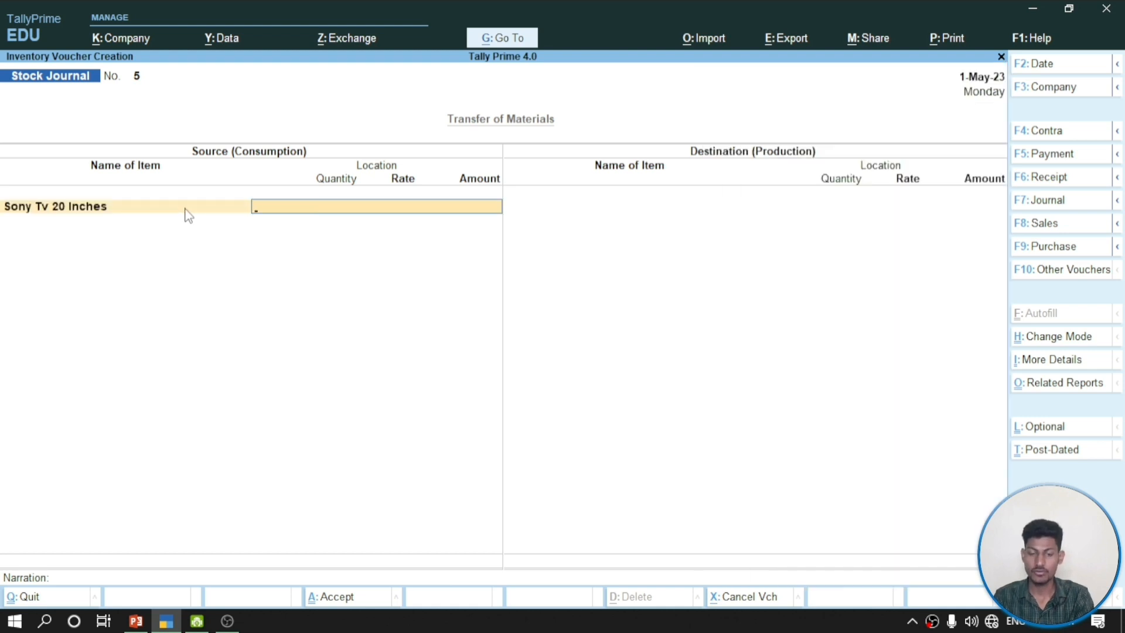
Set the Sony Tv 20 Inches source location to Main Location and quantity to 1 Nos, accepting the rate of 20,000
key(Return)
text(1)
key(Return)
key(Return)
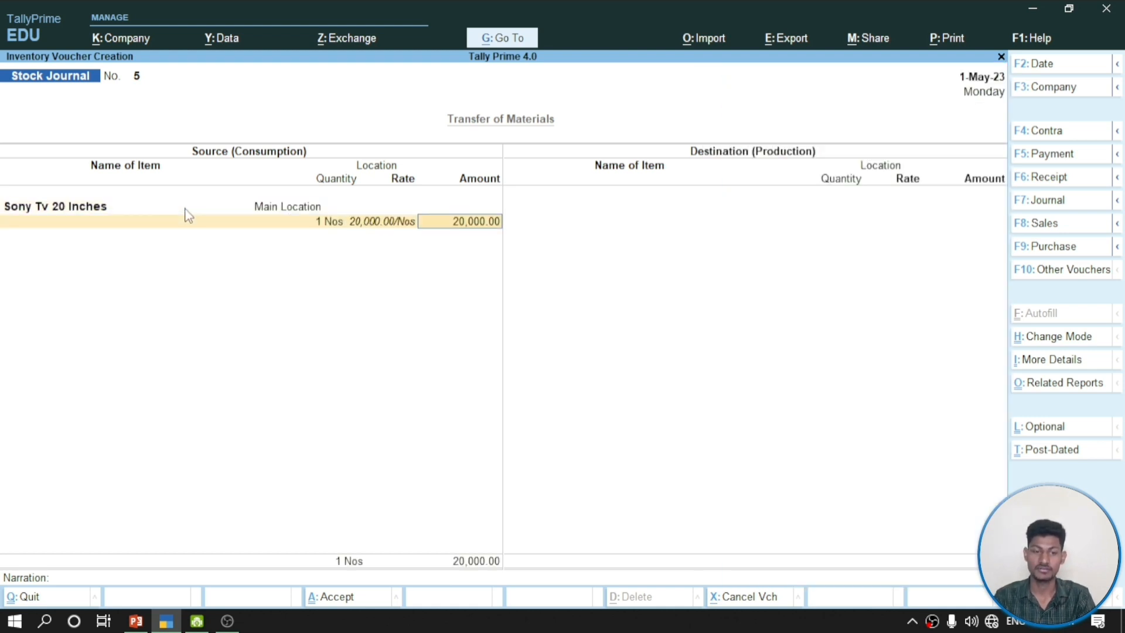
key(Return)
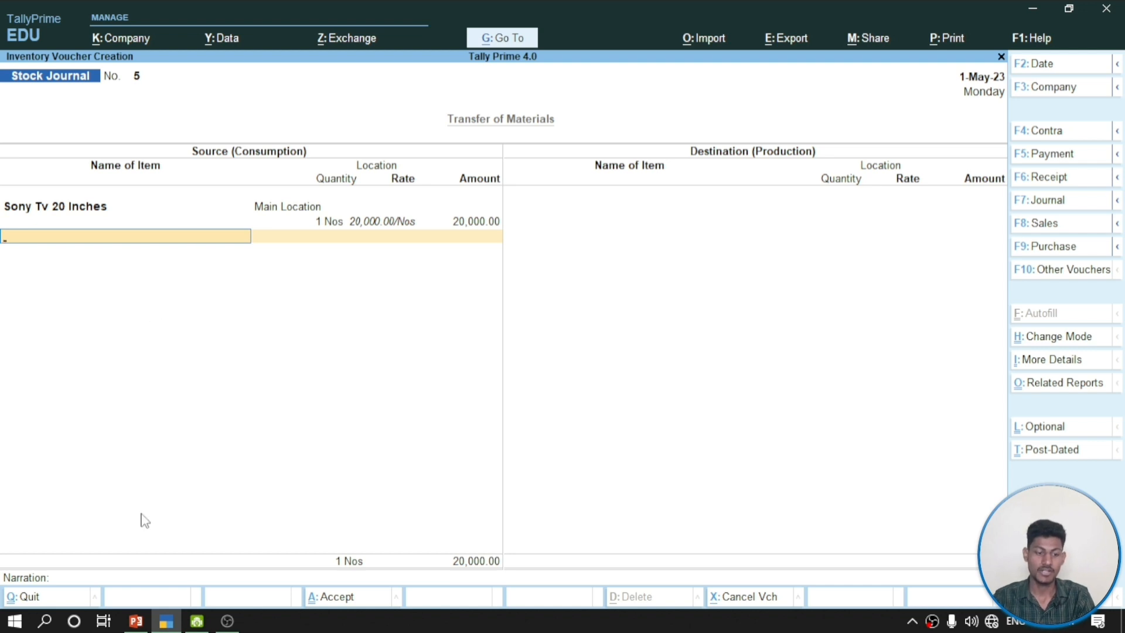
Add Sony Tv 30 inches as the second source item from Main Location, with 1 Nos at the rate of 30,000
text(Son)
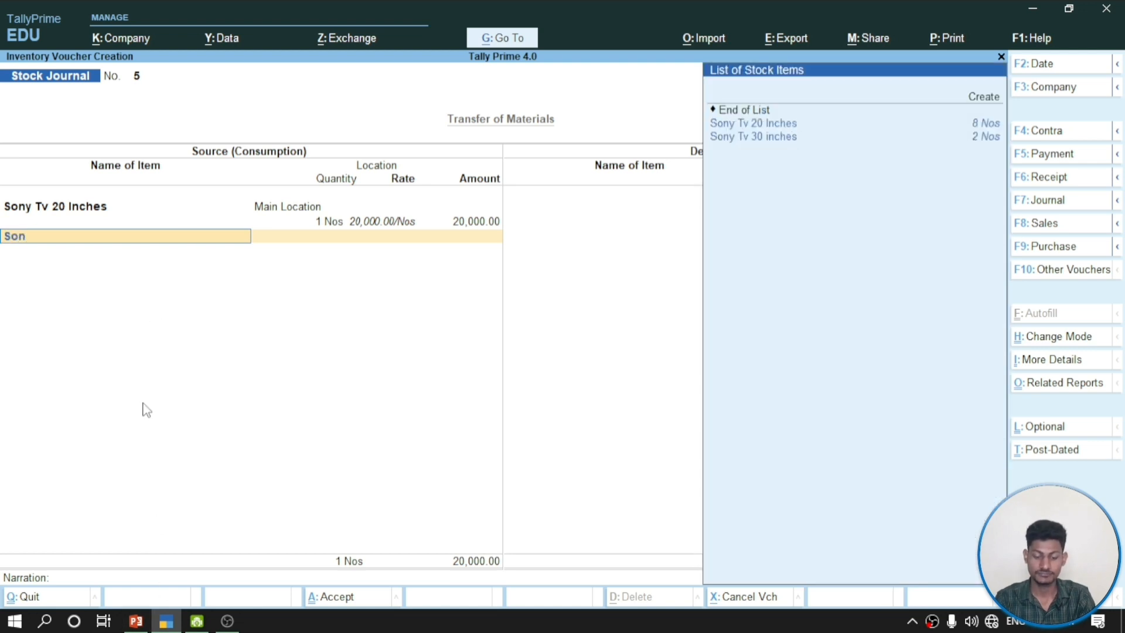
key(Return)
key(Return)
key(Down)
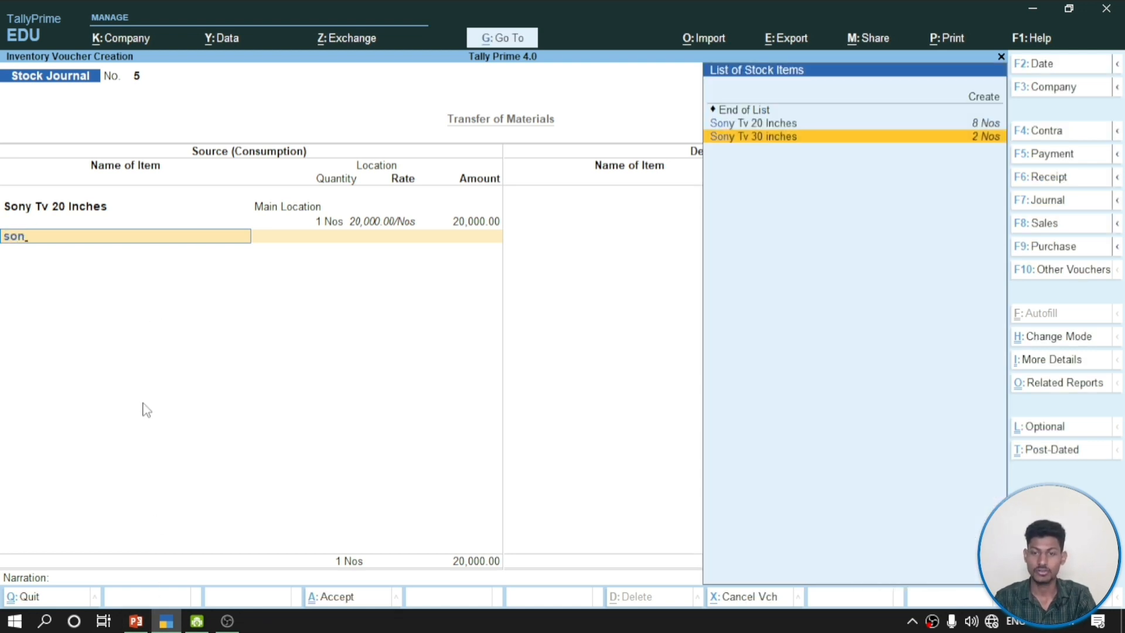
key(Return)
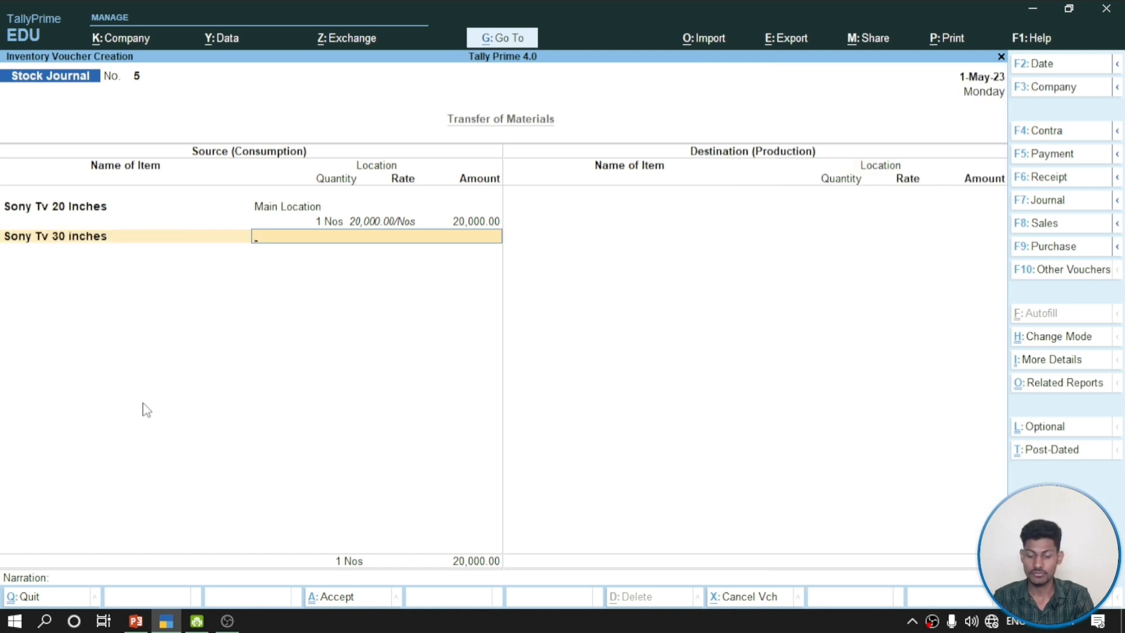
key(Return)
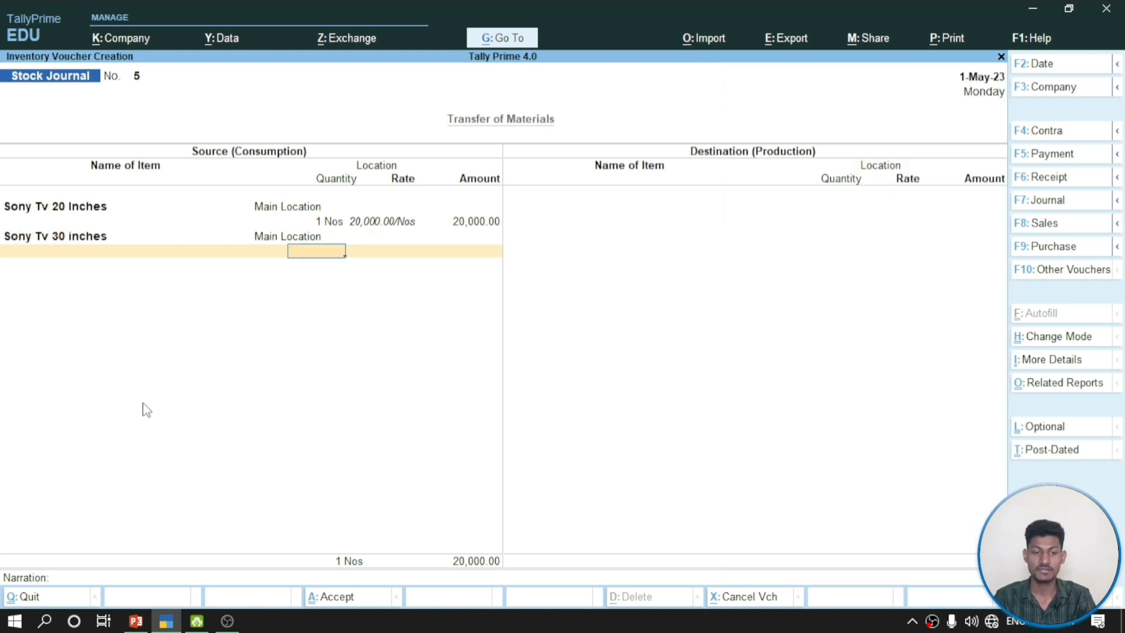
text(1)
key(Return)
key(Return)
key(Return)
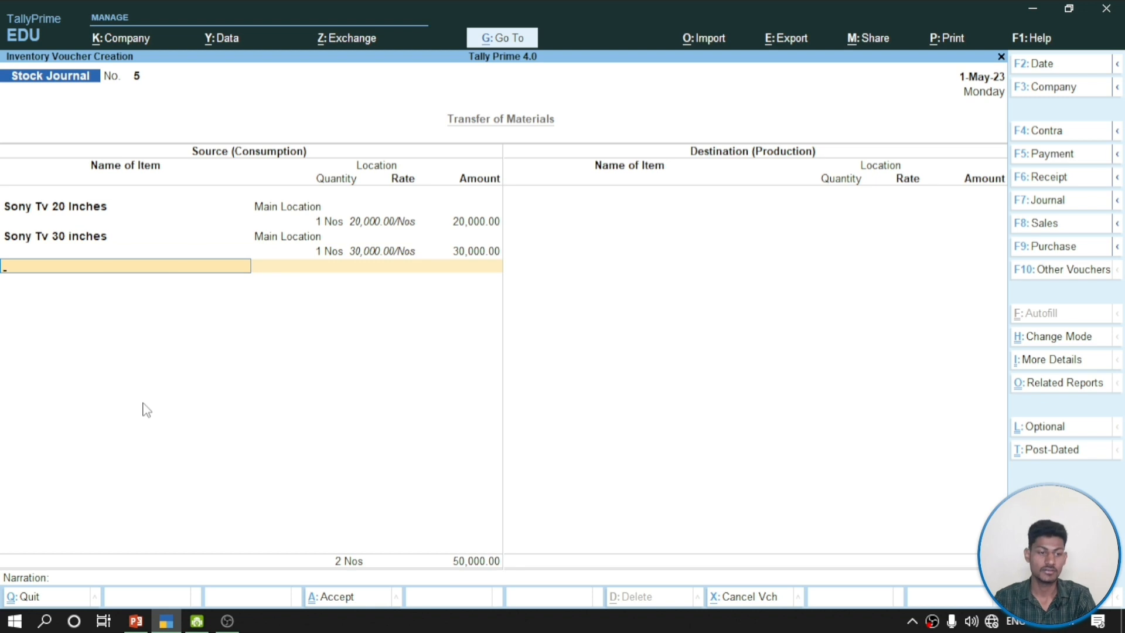
Look up the third item in PowerPoint and enter Lg Tv 22 Inches as the next source item in TallyPrime
click(136, 621)
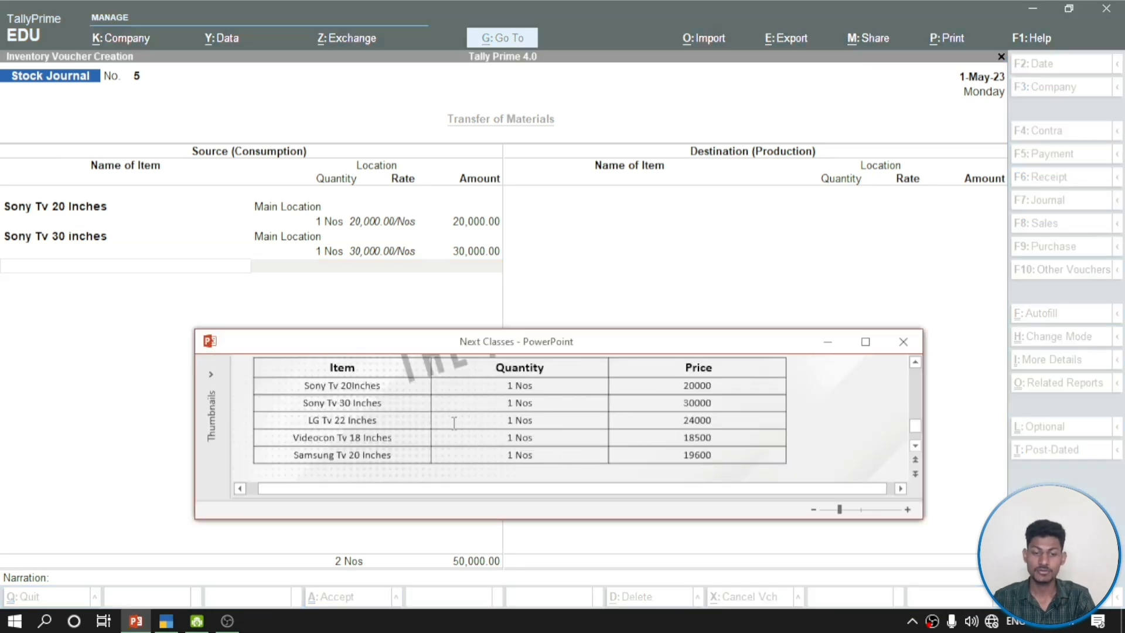
click(83, 269)
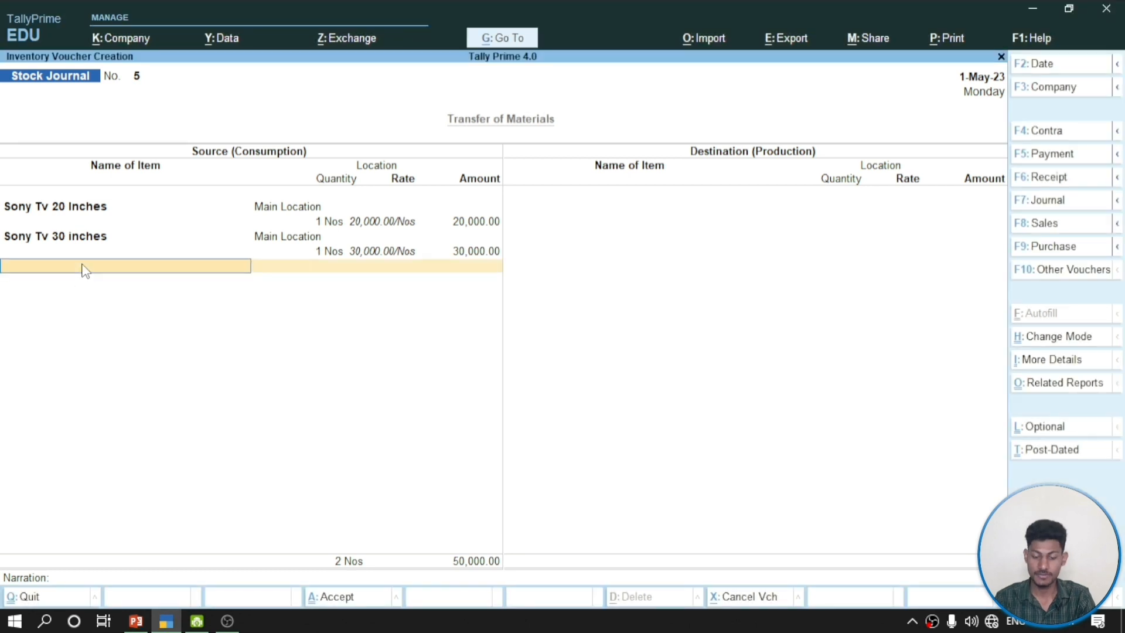
text(Lg Tv 22 Inches)
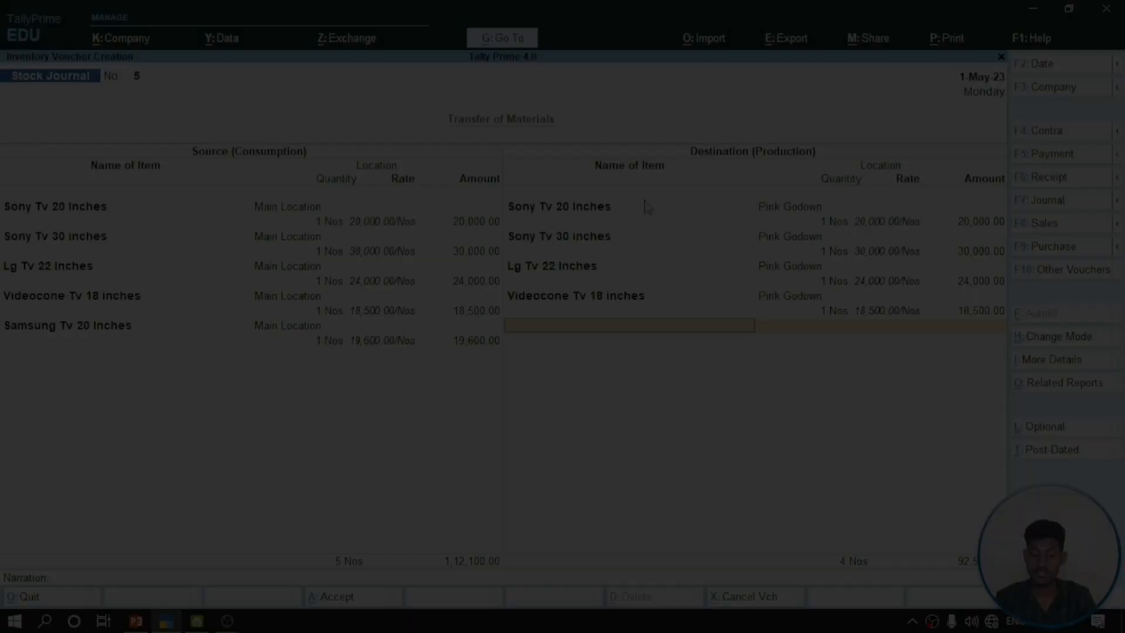
Add Samsung Tv 20 Inches as the fifth destination item of the stock journal
text(a)
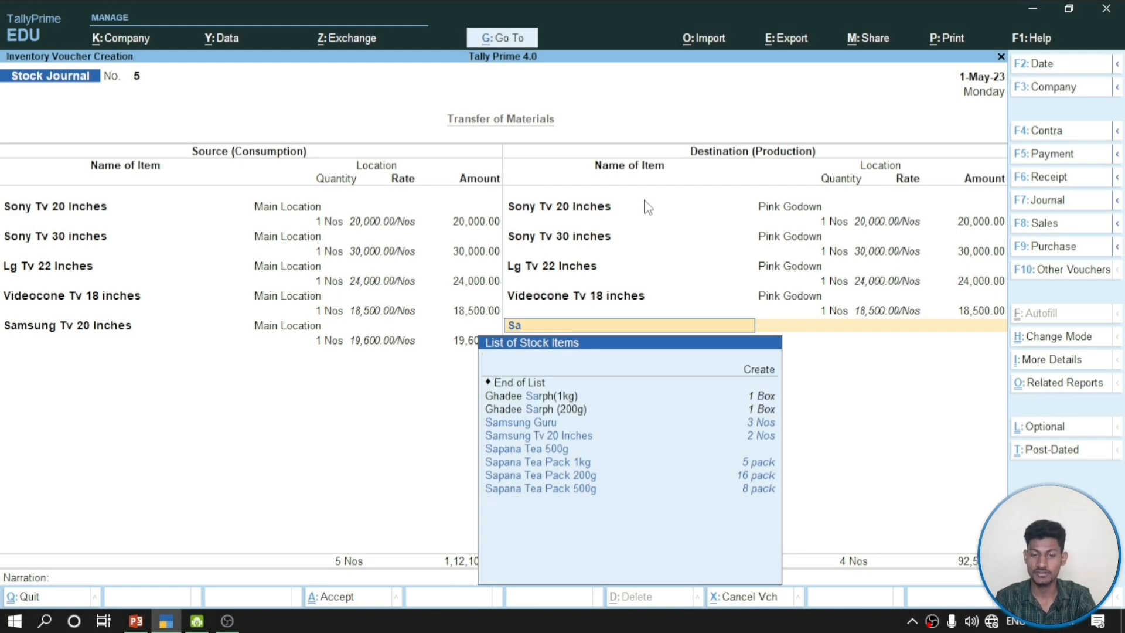
key(BackSpace)
text(u)
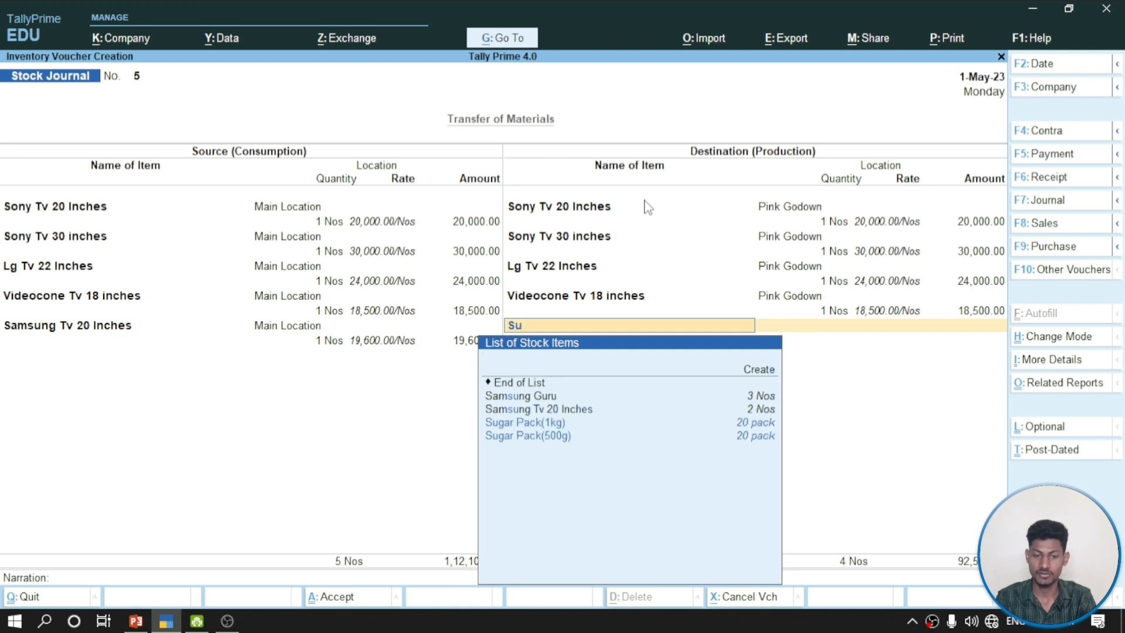
key(BackSpace)
text(ams)
key(Down)
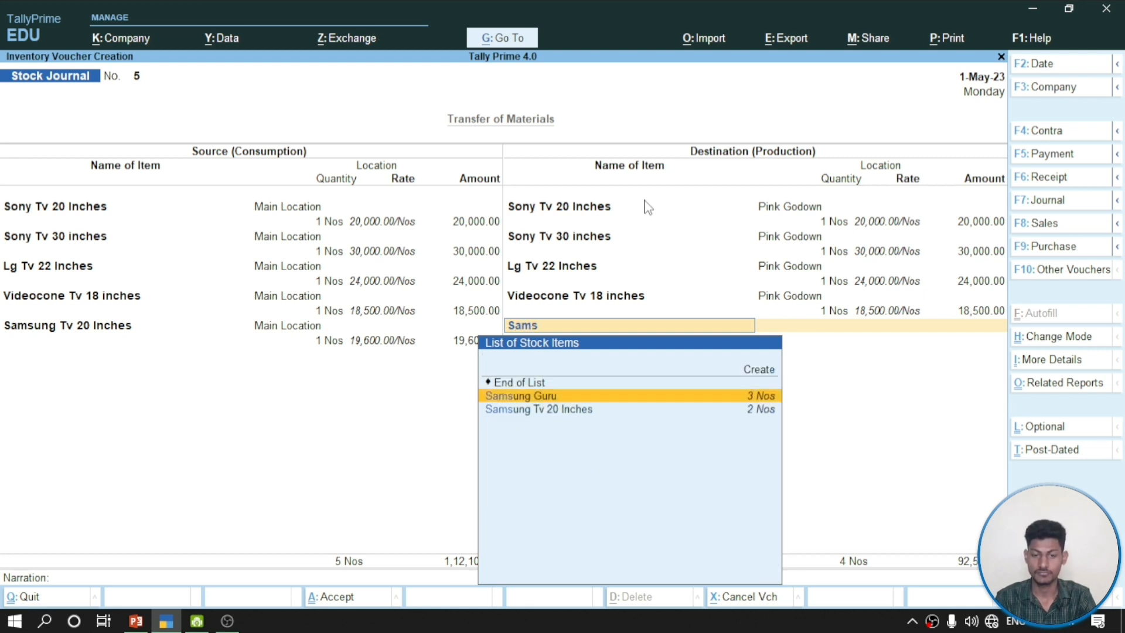
key(Down)
key(Return)
Set the destination Samsung TV to Pink Godown with 1 Nos at the rate of 19,600, and accept the stock journal
text(P)
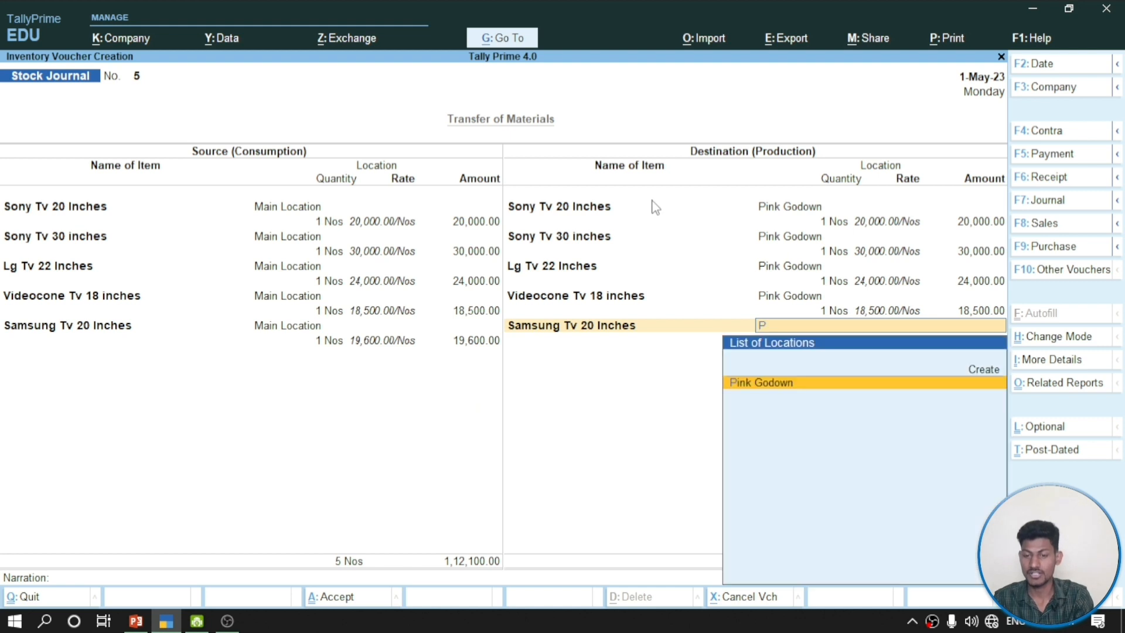
key(Return)
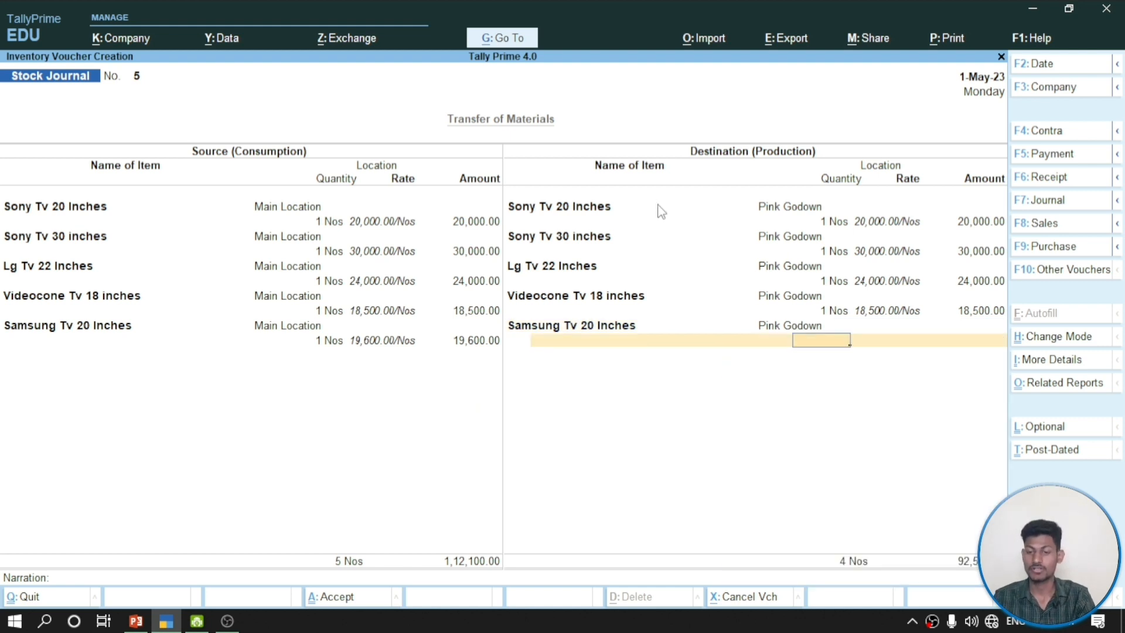
text(1)
key(Return)
key(Return)
key(Return)
key(Return)
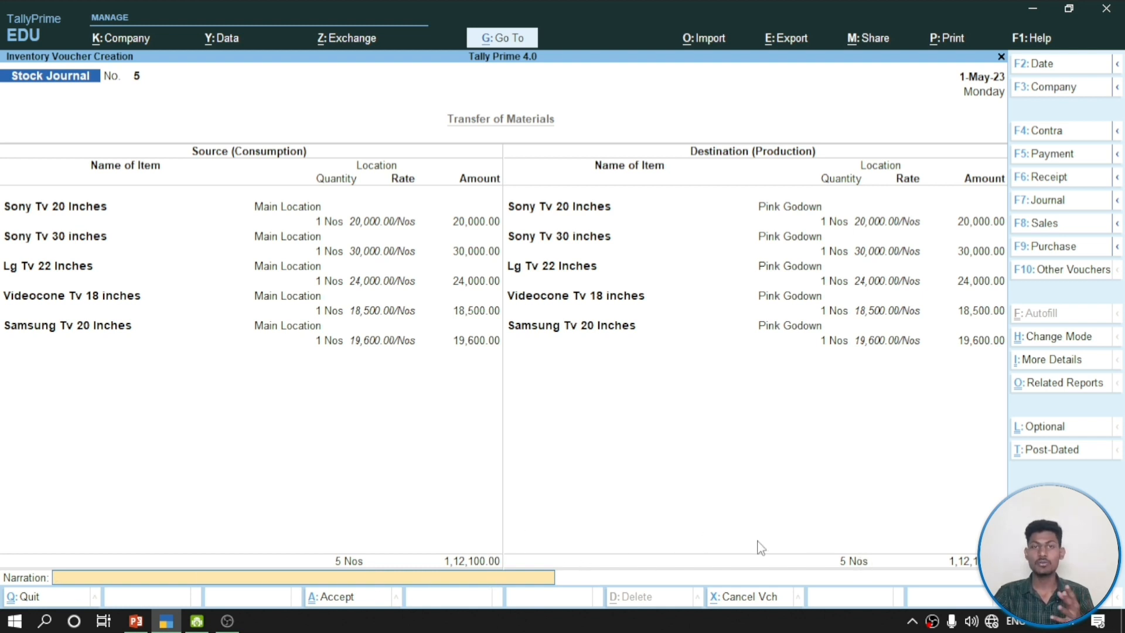
key(Return)
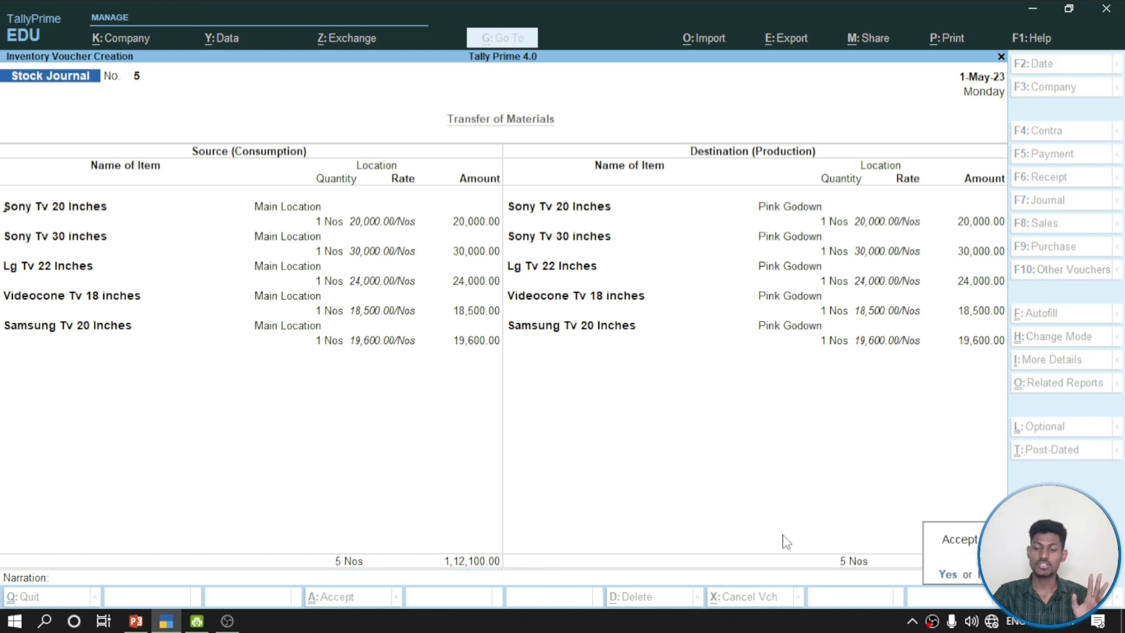
key(Return)
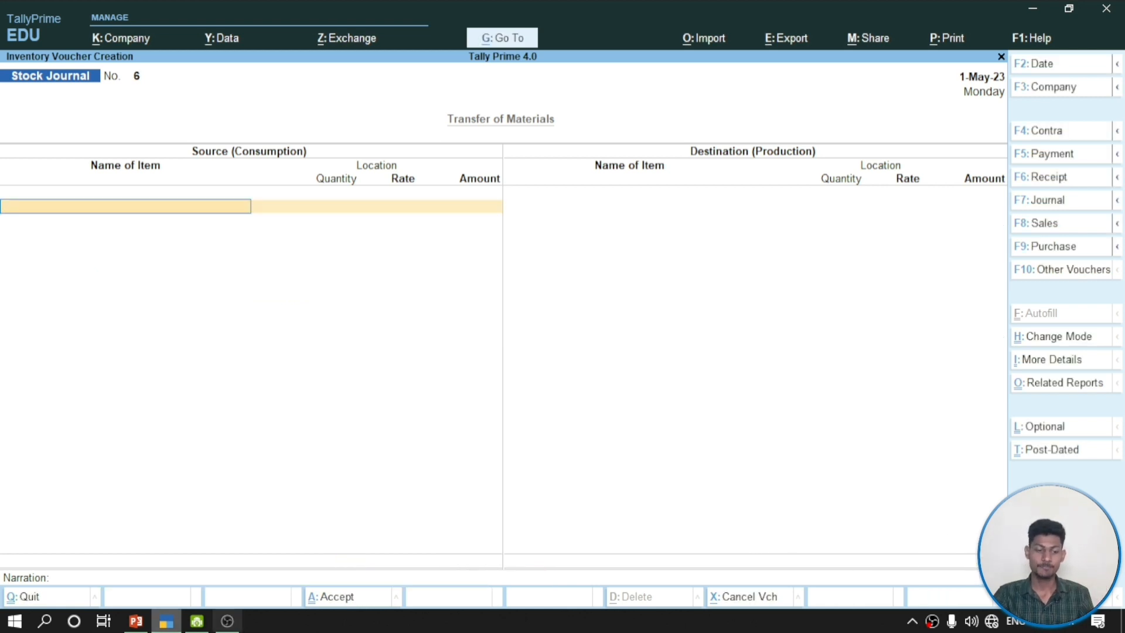
Look up exercise 117 in PowerPoint and start a TallyPrime payment voucher debiting the employee's ledger
click(135, 620)
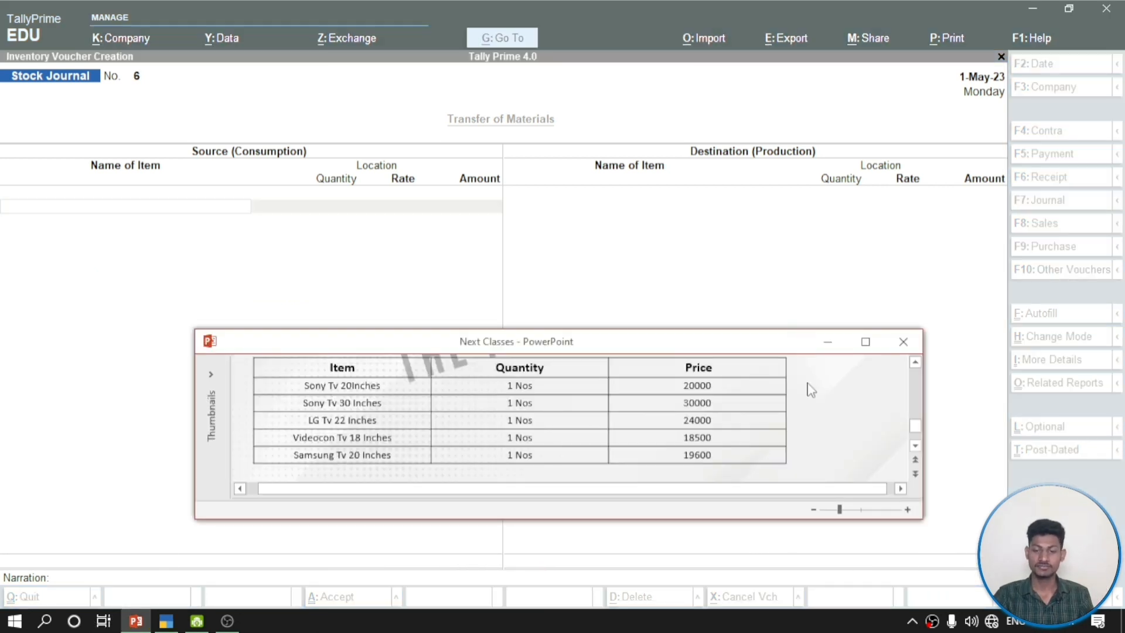
scroll(823, 430, down, 5)
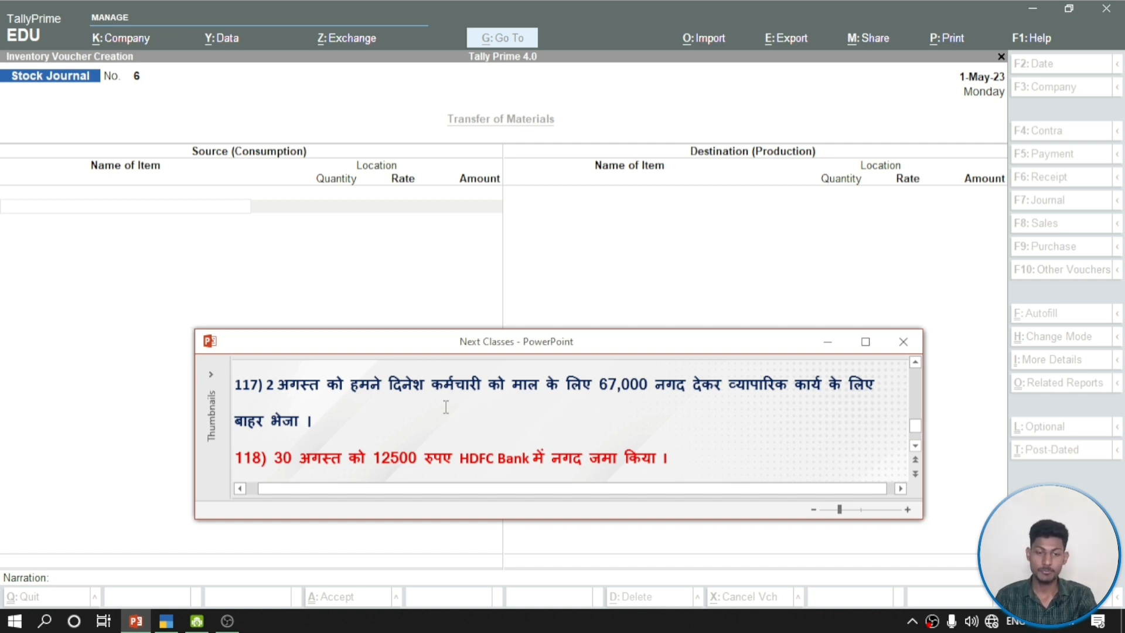
click(448, 289)
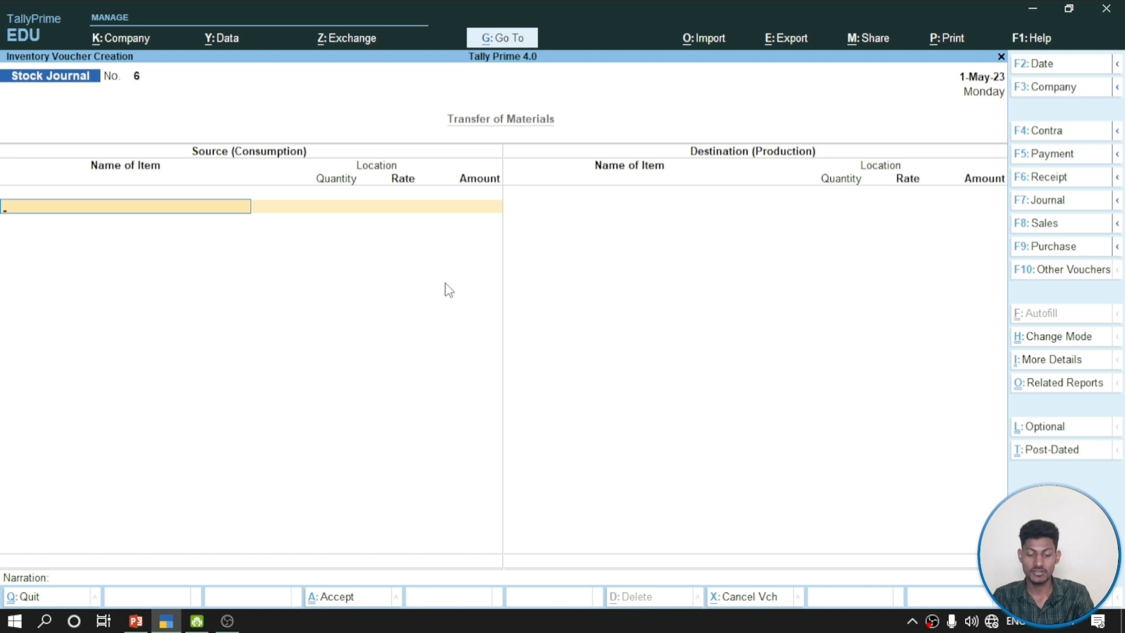
key(F5)
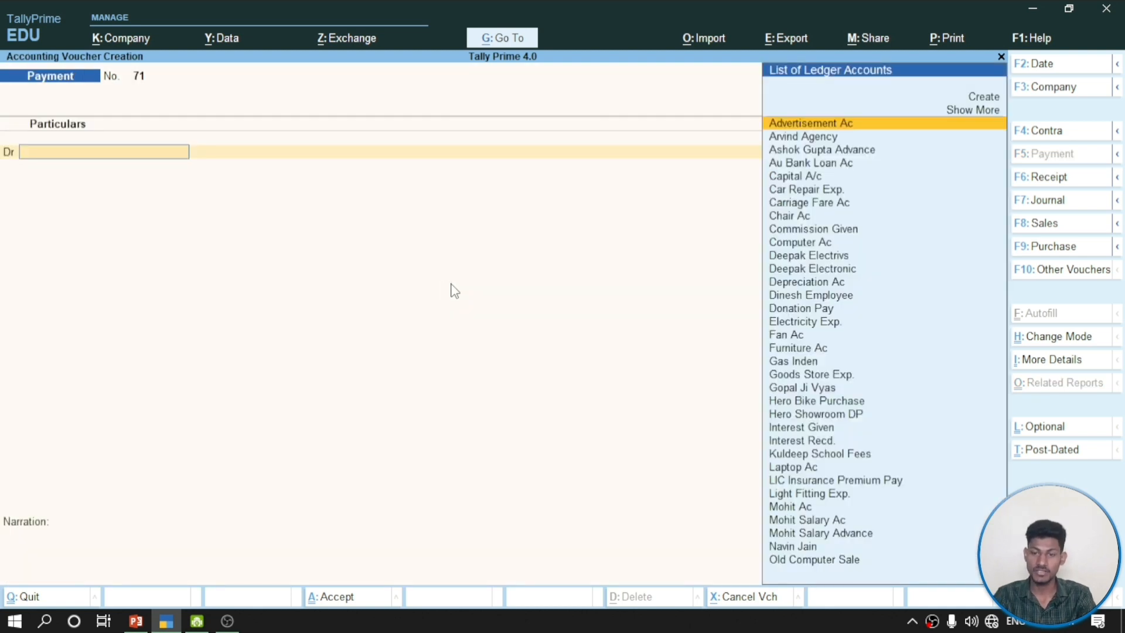
text(Di)
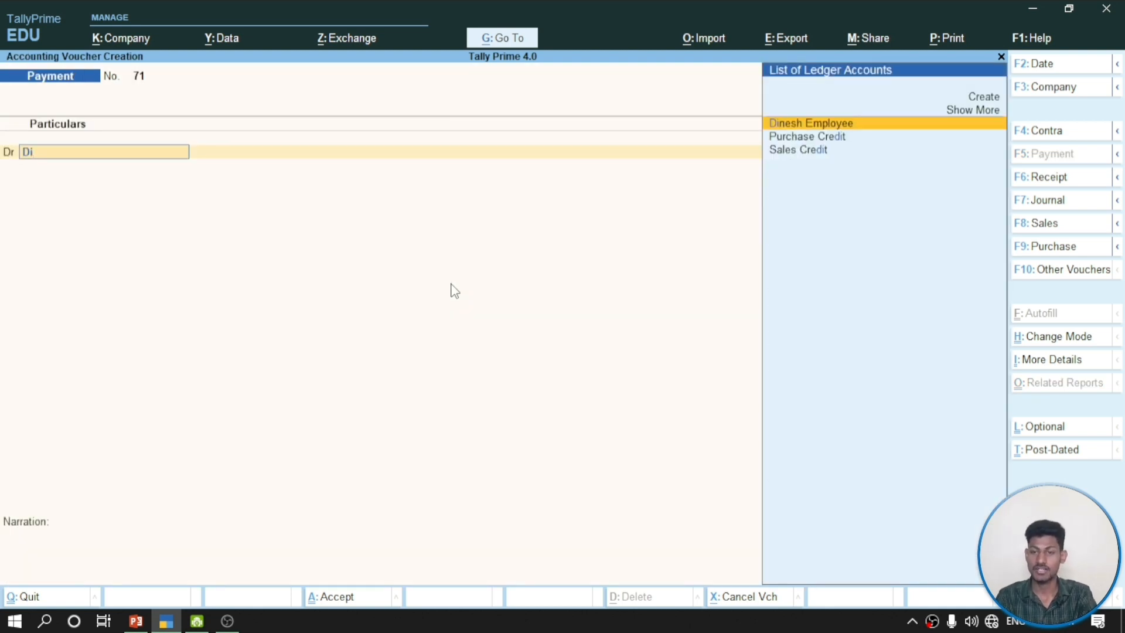
key(Return)
Open the employee's ledger for alteration, check which group it is under, and return to the payment voucher's debit amount
key(BackSpace)
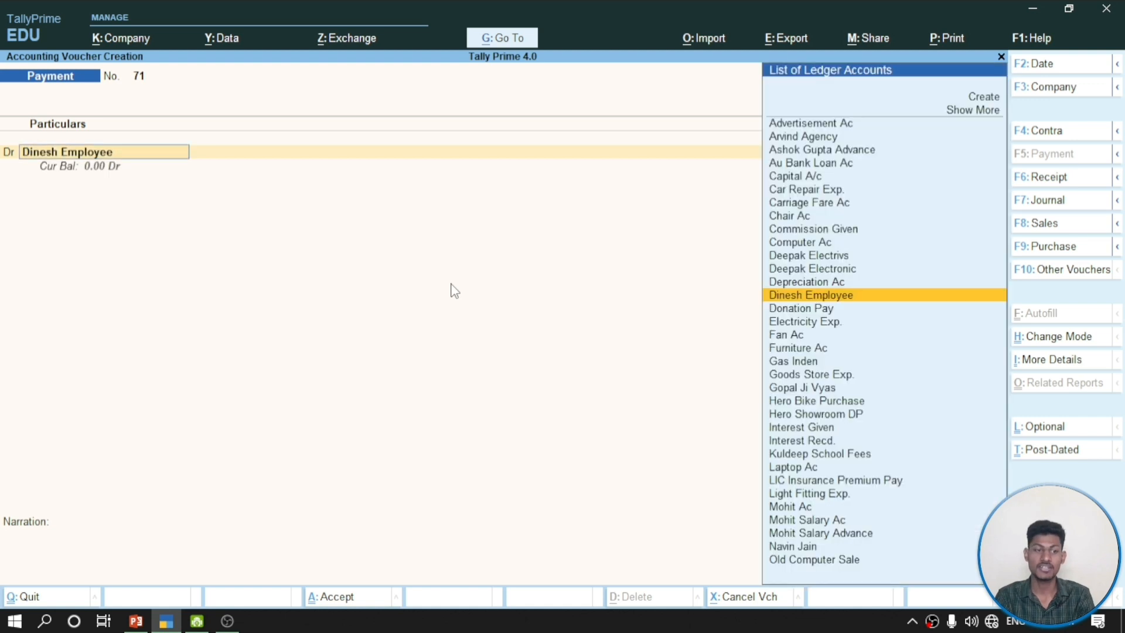
key(ctrl+shift)
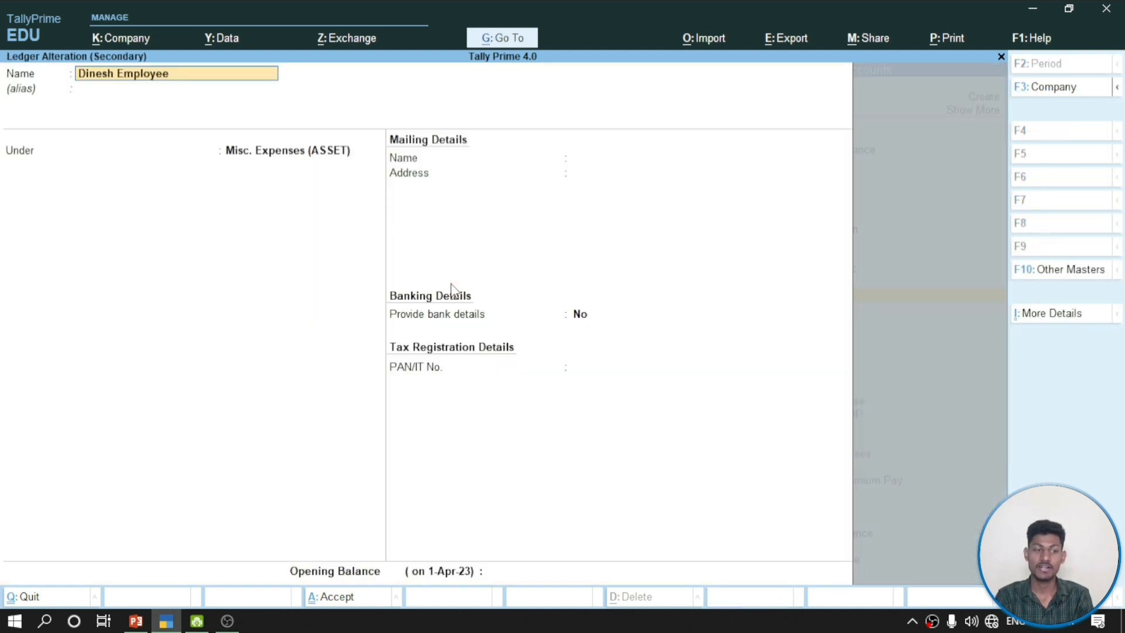
key(ctrl+Return)
key(Return)
key(Return)
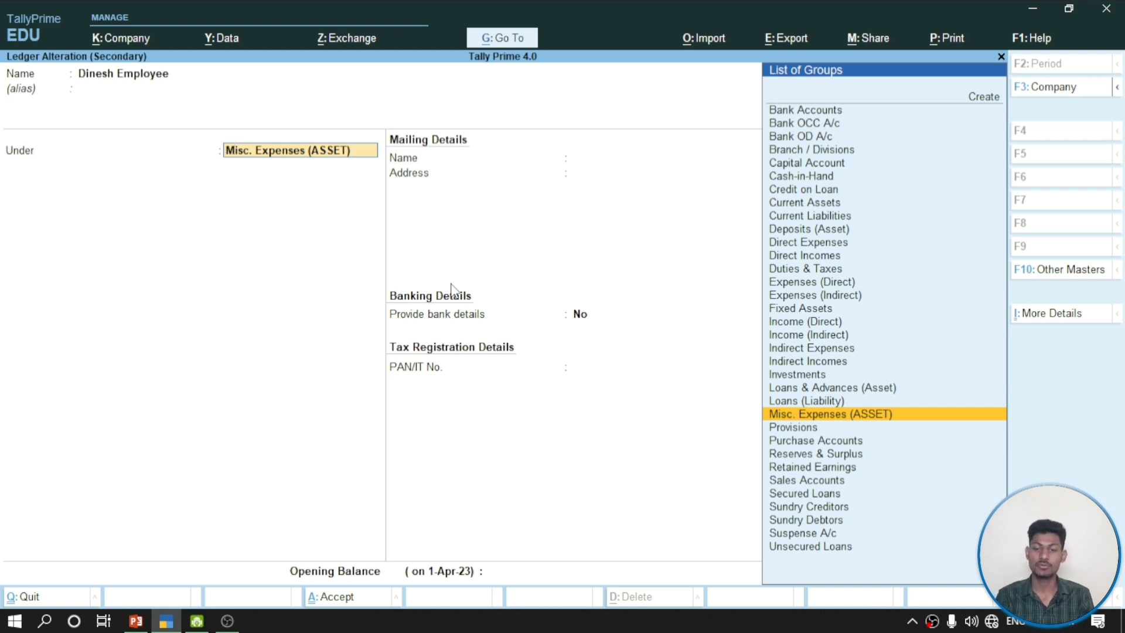
key(Return)
key(Return)
key(Return)
key(Return)
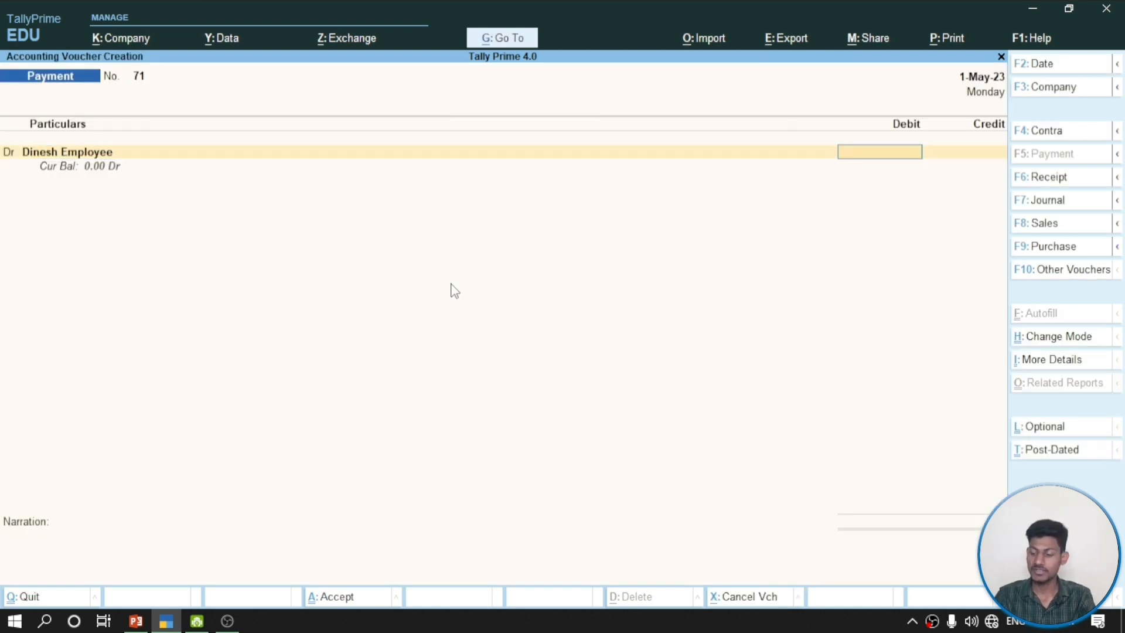
Debit the employee's ledger with 67,000, credit Cash, and accept the payment voucher without a narration
text(67000)
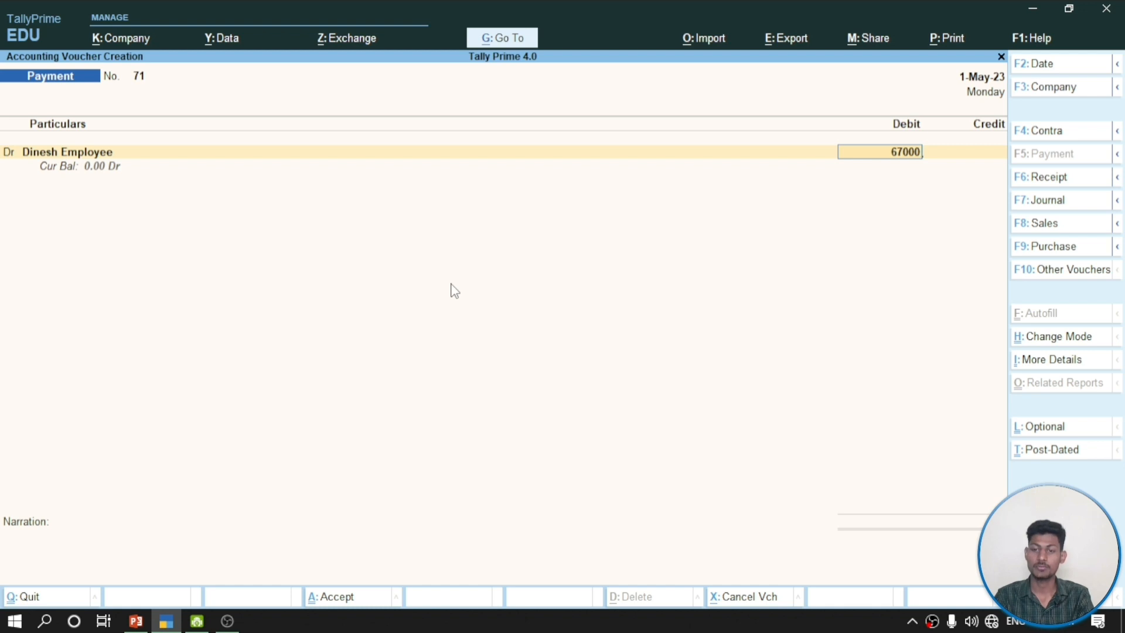
key(Return)
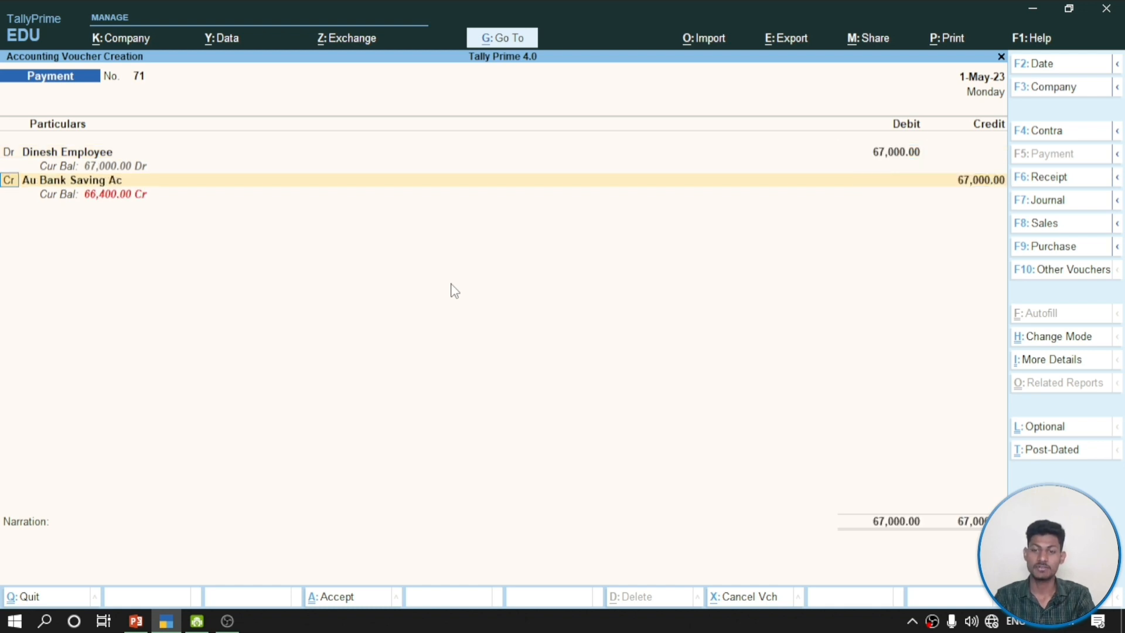
key(Return)
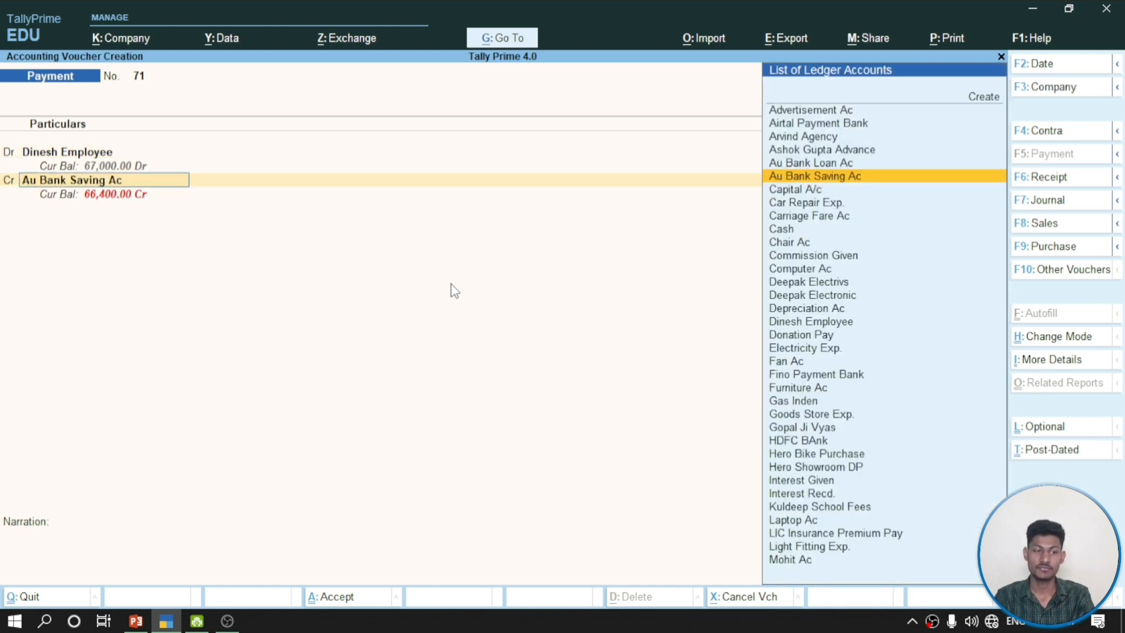
text(Cas)
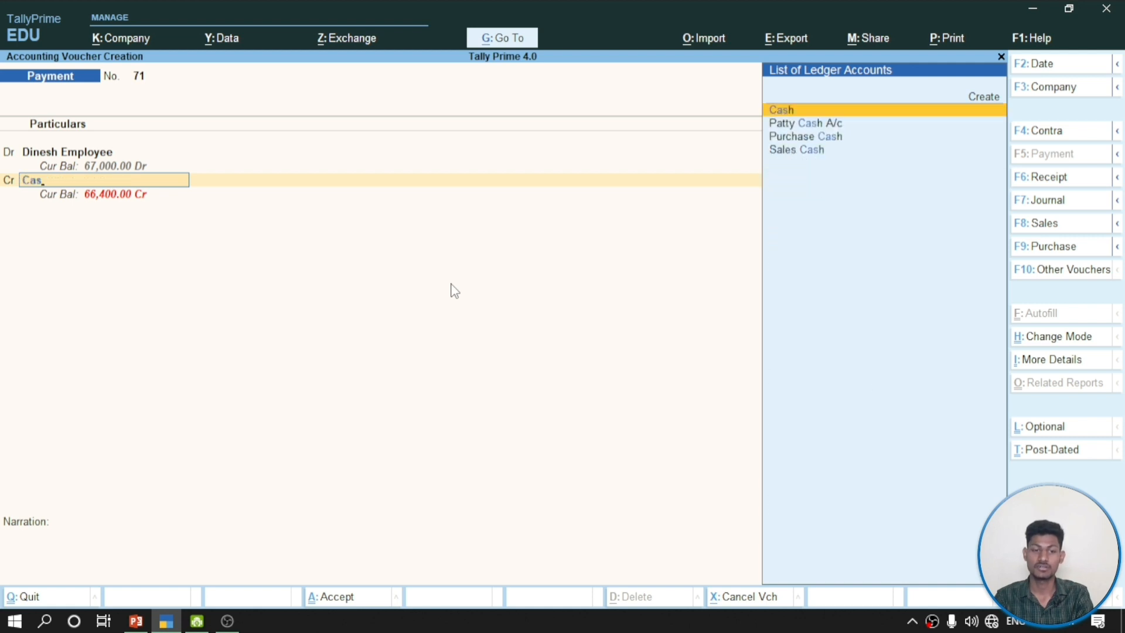
key(Return)
key(Return)
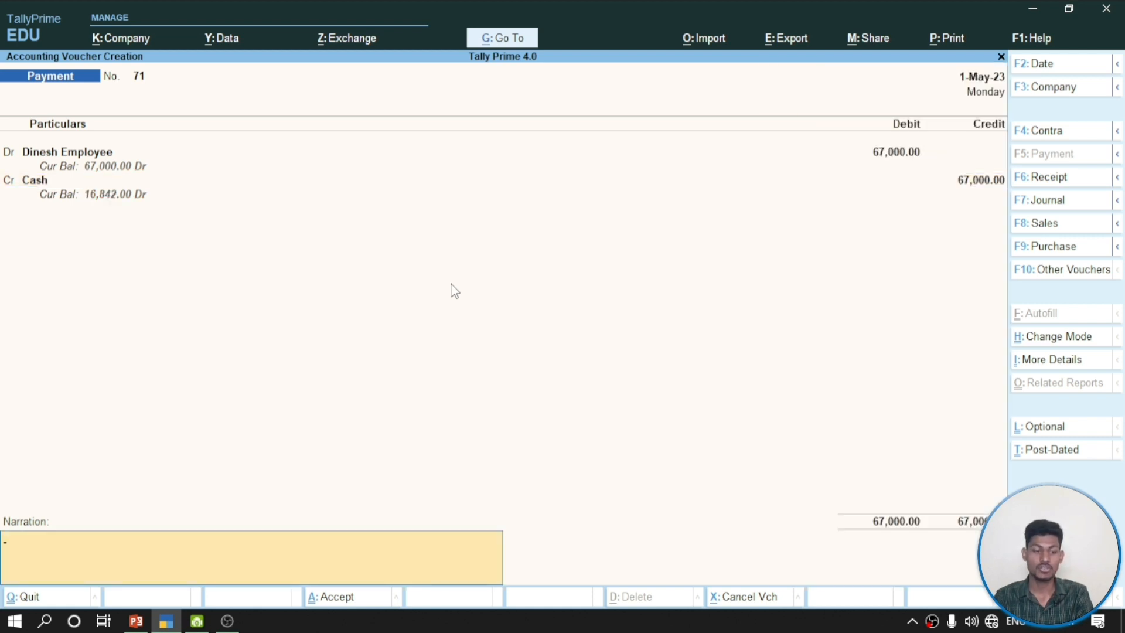
key(Return)
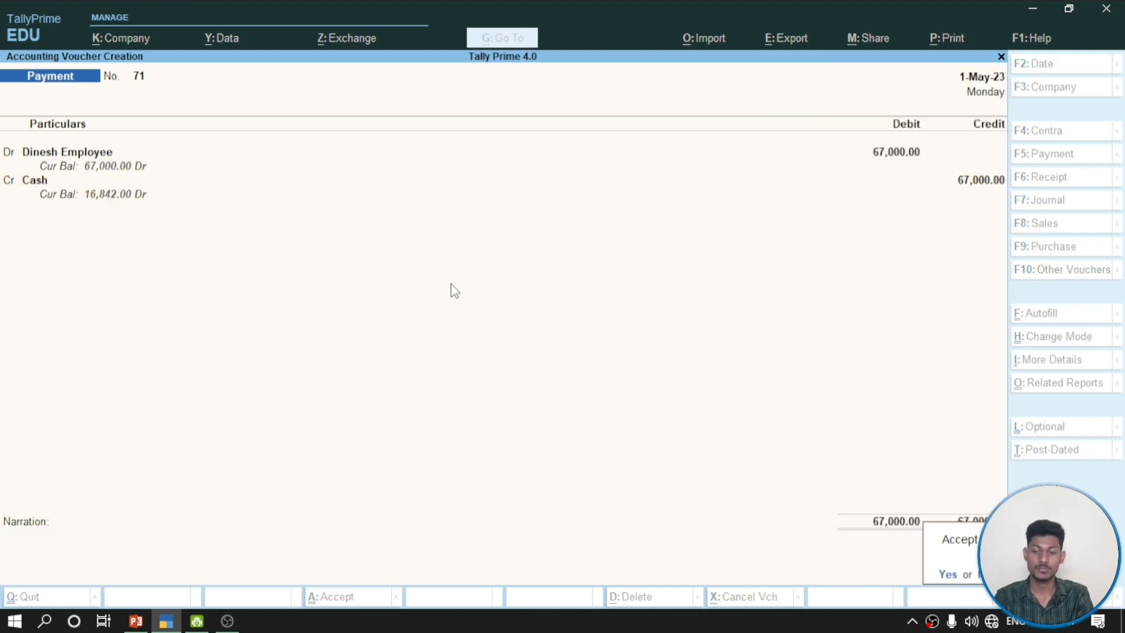
key(Return)
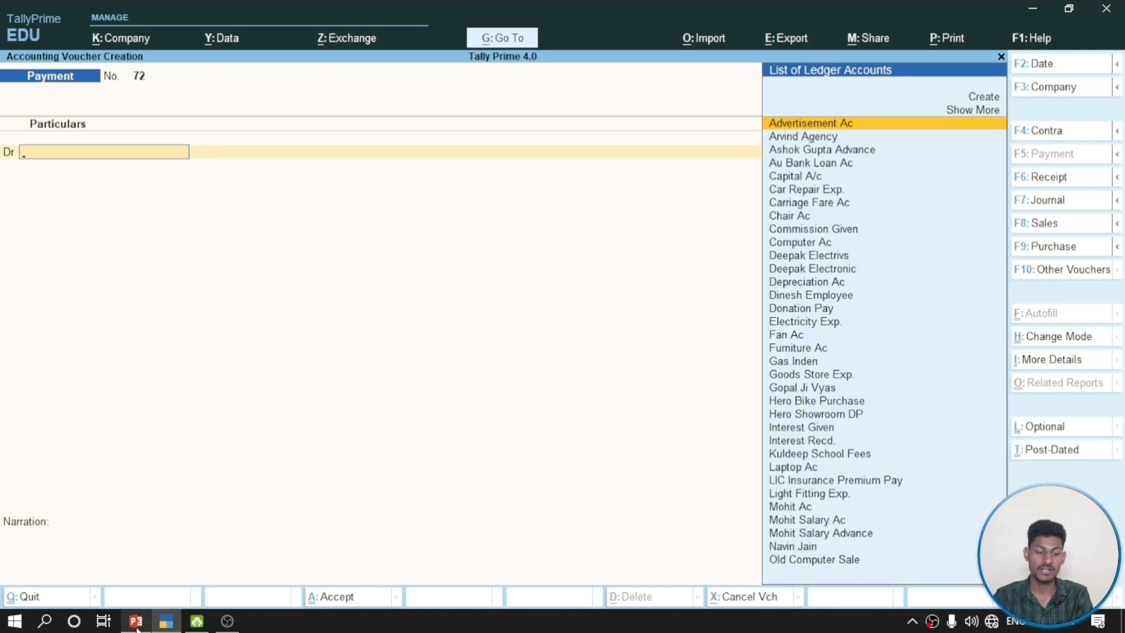
mouse_move(136, 624)
mouse_move(160, 585)
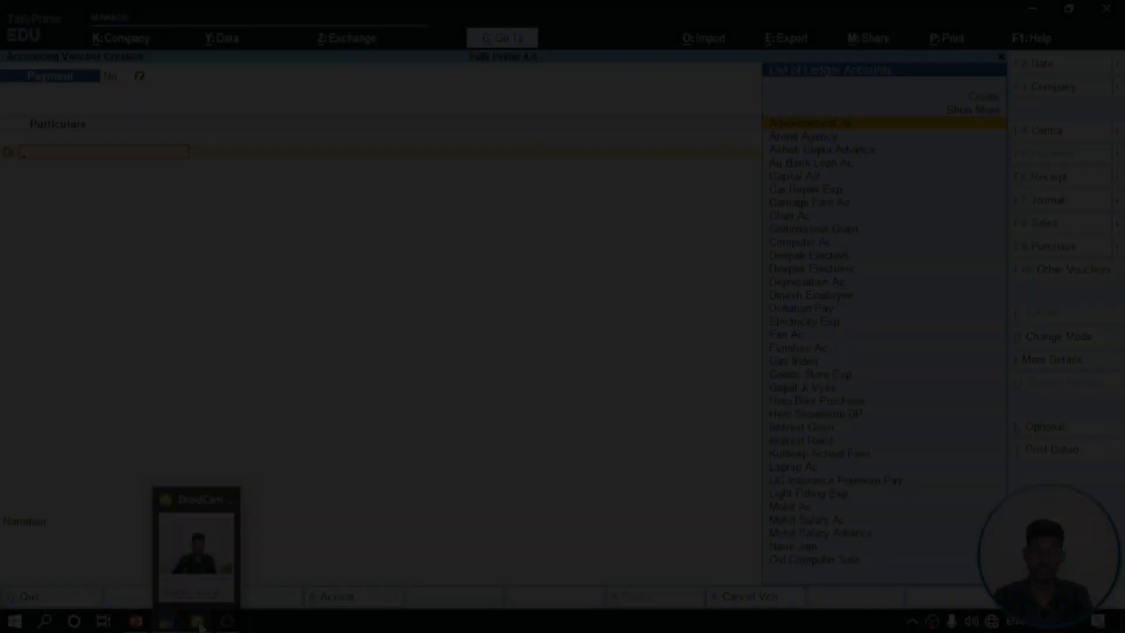
click(201, 575)
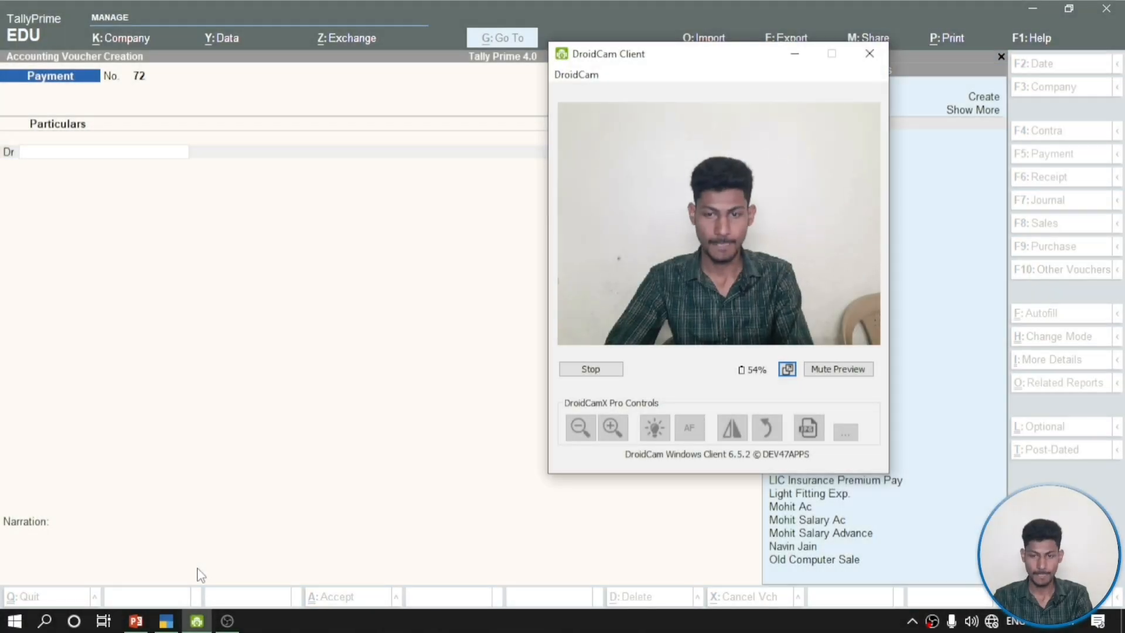
click(340, 269)
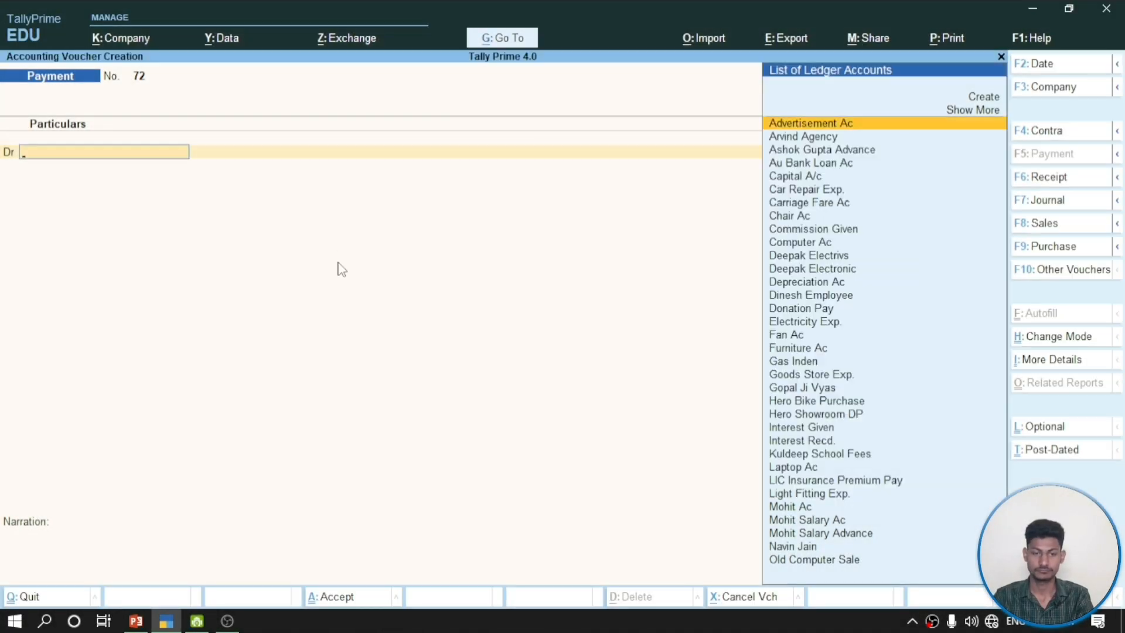
Look up exercise 118 in PowerPoint and start a TallyPrime contra voucher with Cash as the credit ledger
click(140, 621)
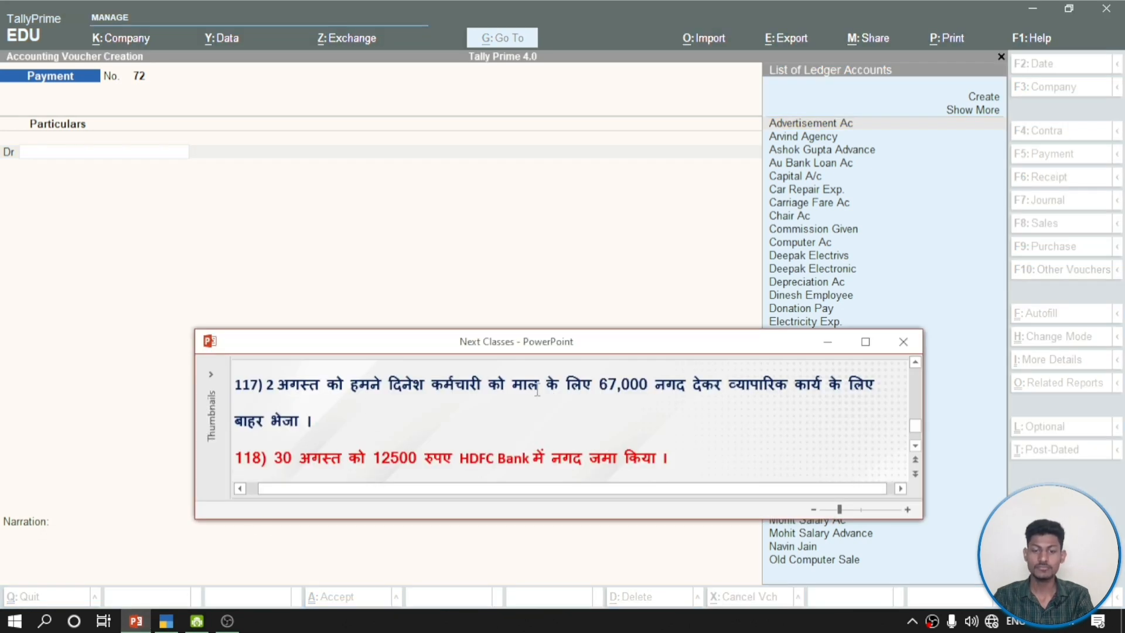
scroll(383, 431, down, 2)
scroll(384, 431, down, 1)
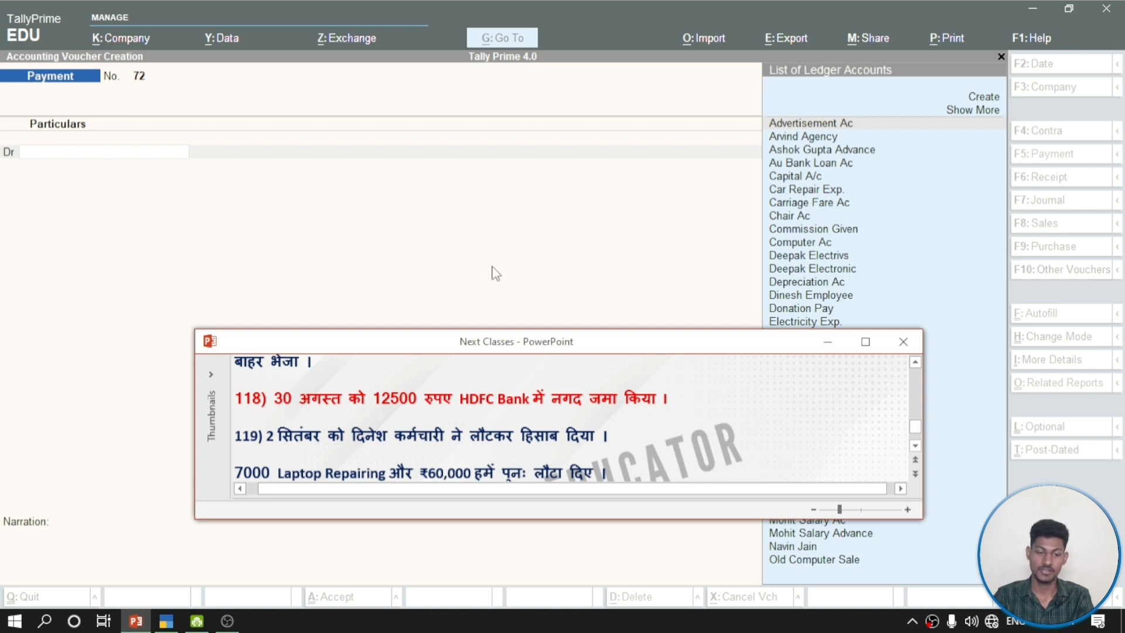
click(447, 213)
key(F4)
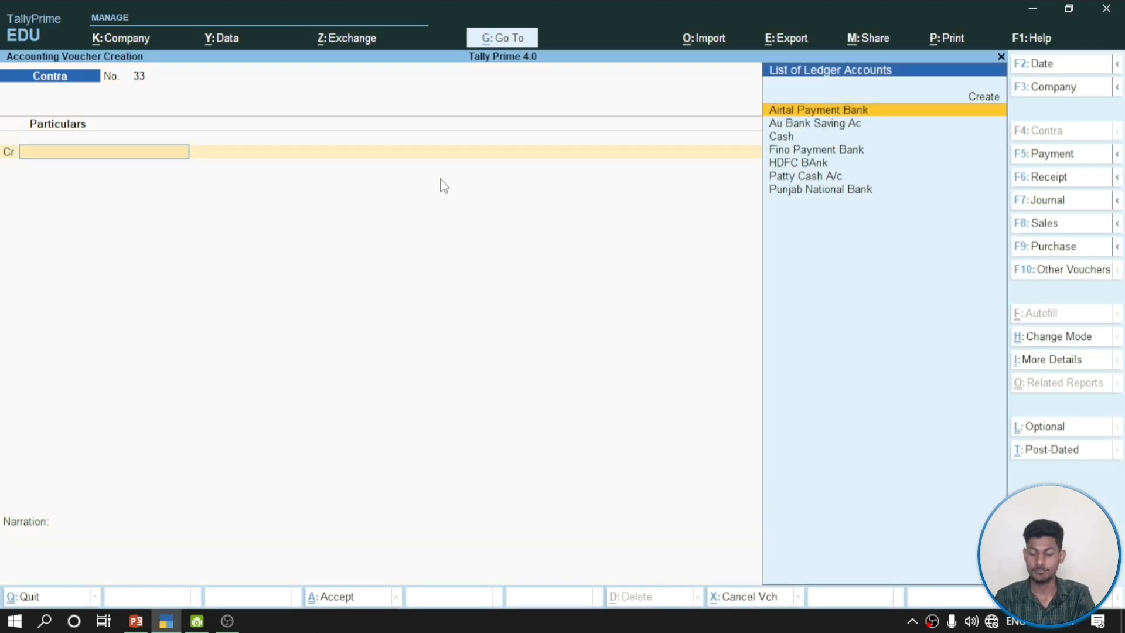
key(Down)
key(Down)
key(Return)
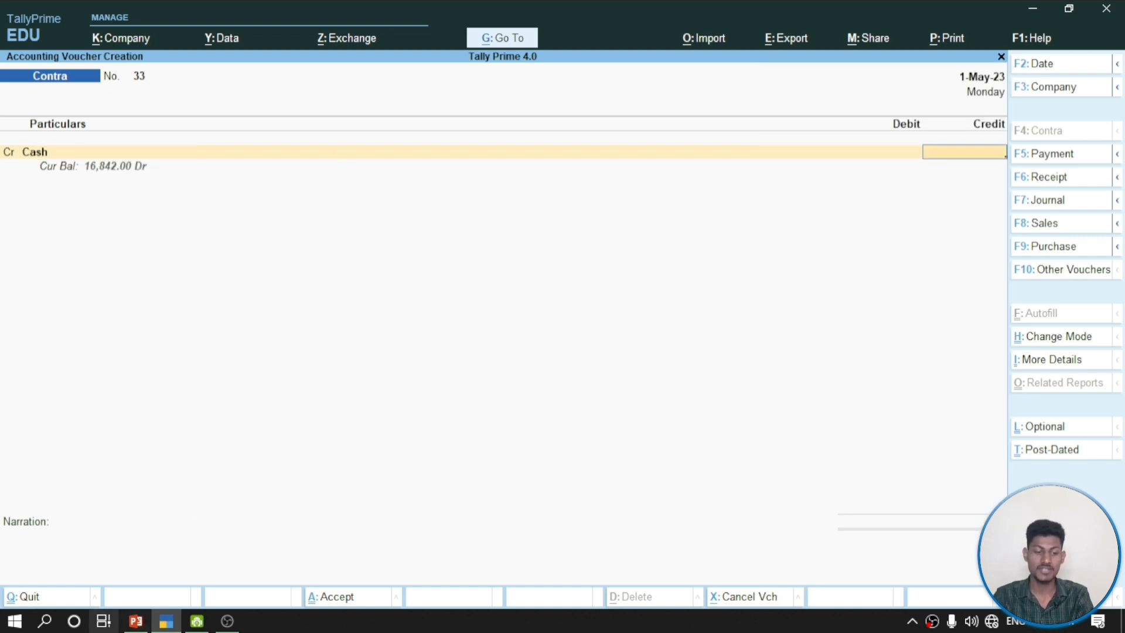
Recheck the deposit amount in PowerPoint, set the Cash credit to 12,500 in TallyPrime, and move on to the debit ledger
click(131, 622)
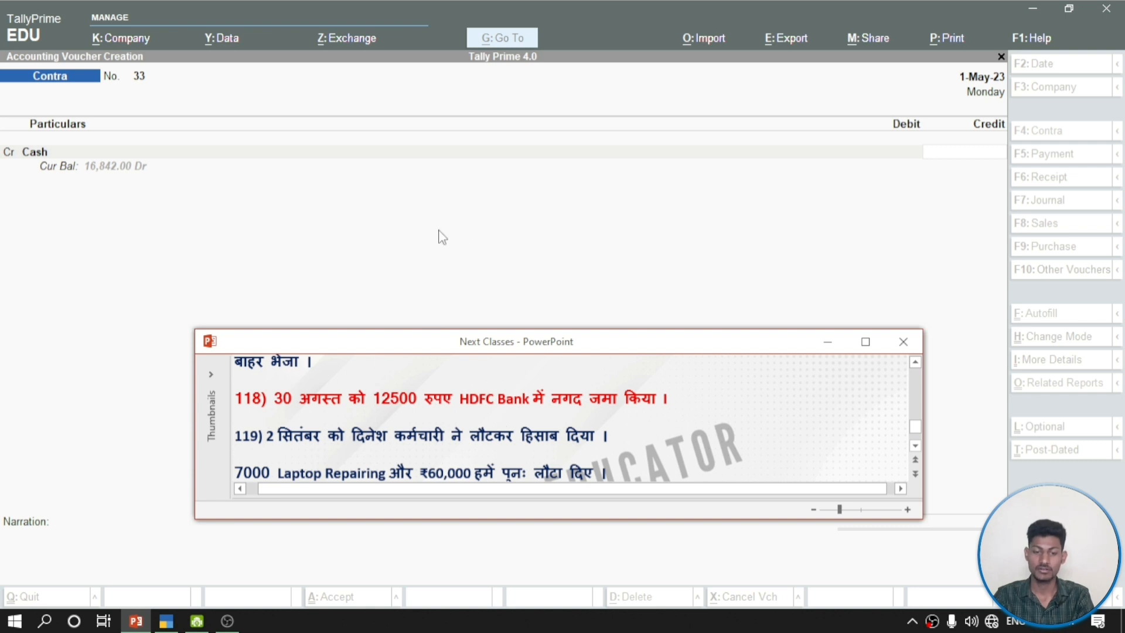
click(975, 152)
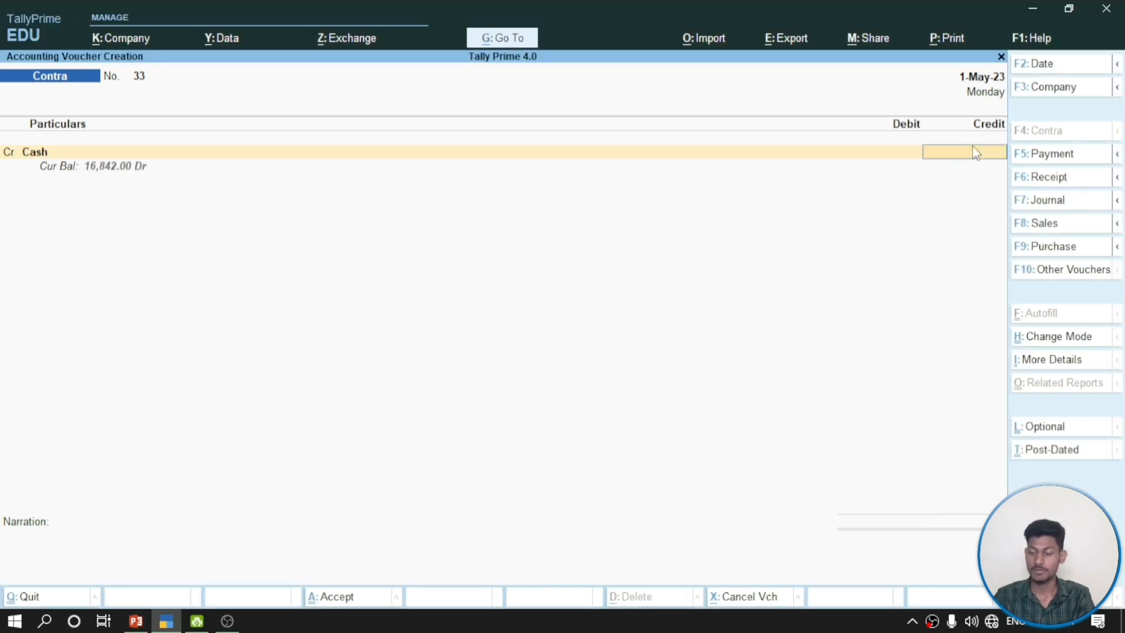
text(12500)
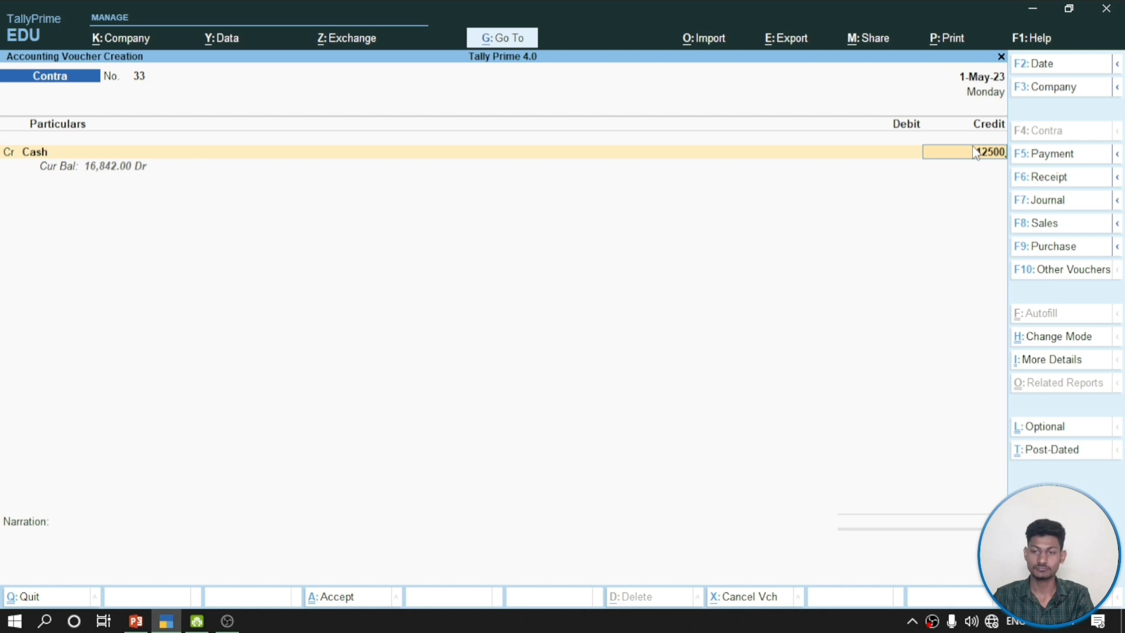
key(Return)
key(Return)
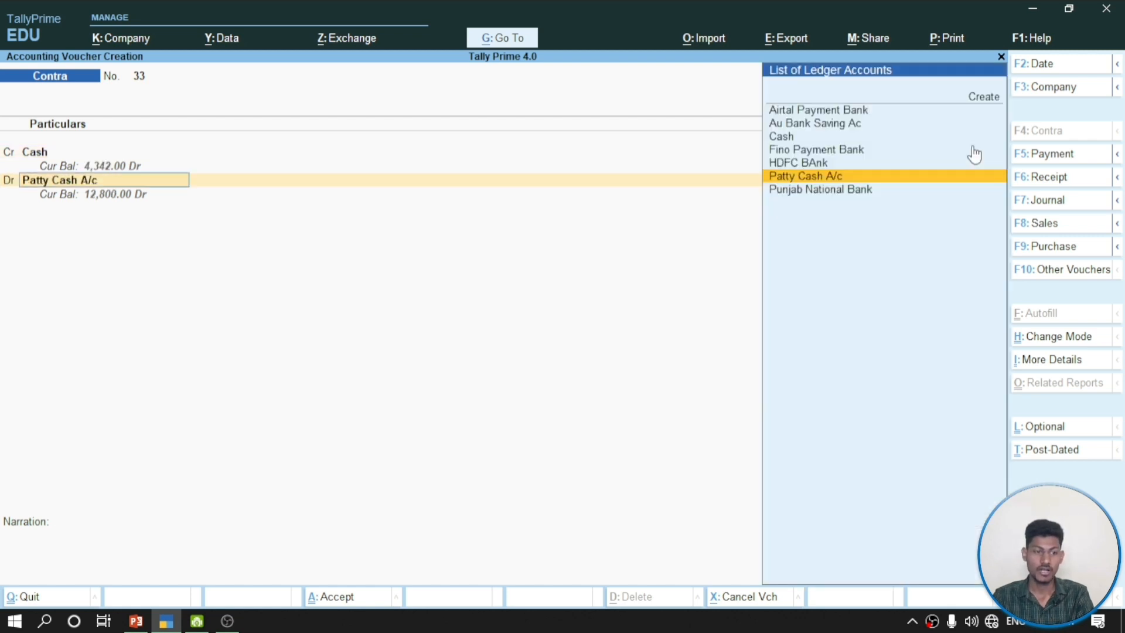
Debit HDFC BAnk with 12,500 in the contra voucher, keep the bank allocation as Cash, and continue to the 500 denomination
text(Hd)
key(Return)
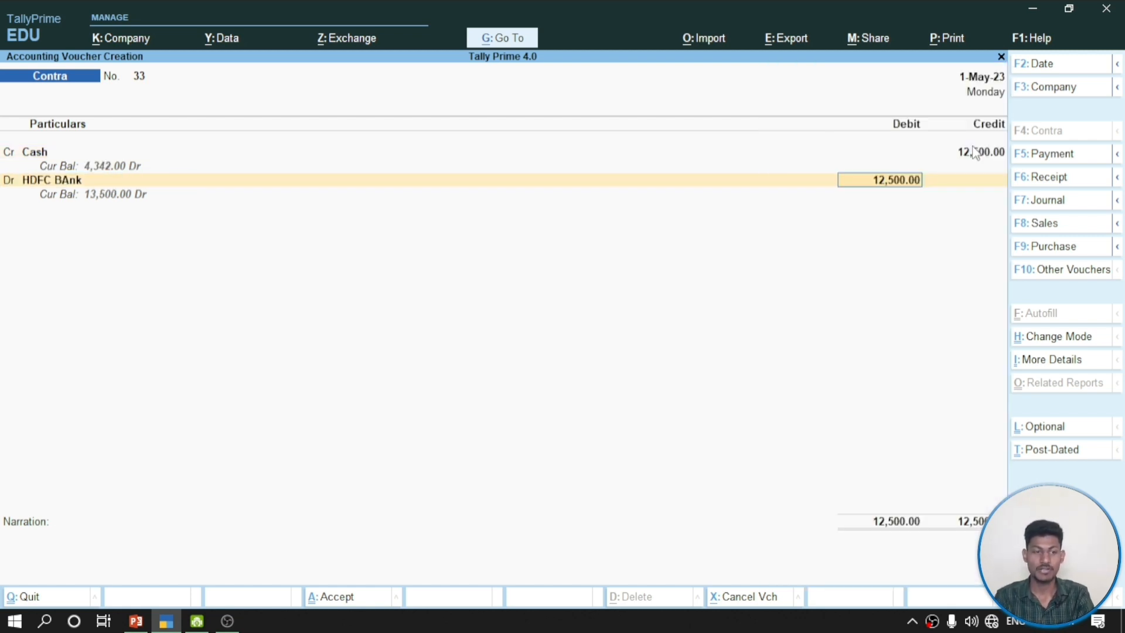
key(Return)
key(Return)
key(Return)
key(Return)
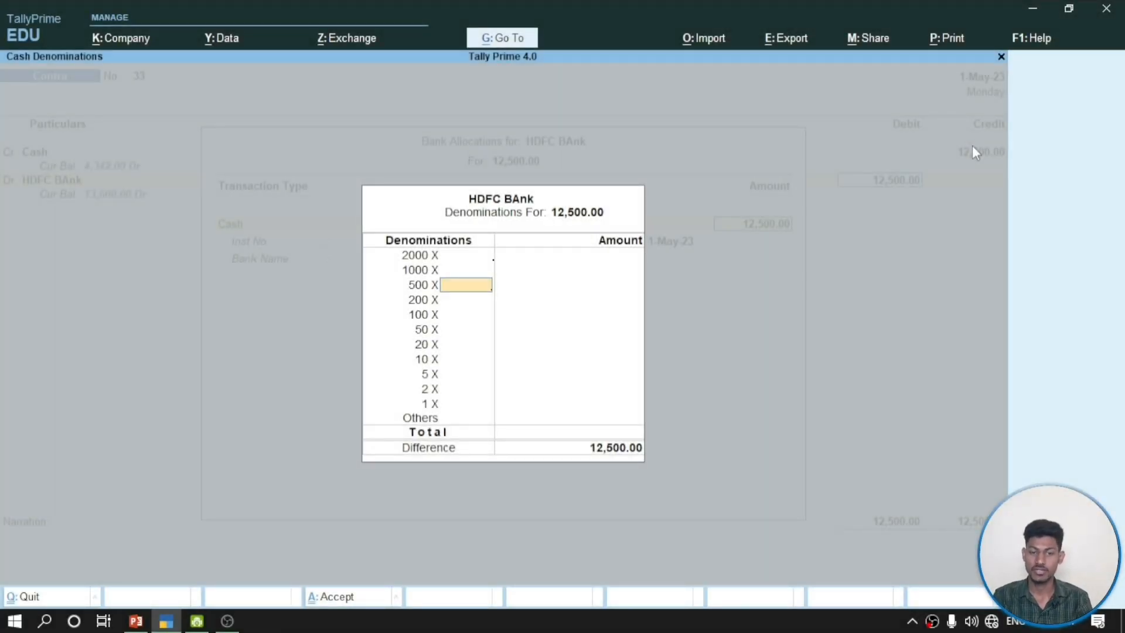
Enter 25 notes of 500 in the cash denominations and accept the contra voucher without a narration
text(25)
key(Return)
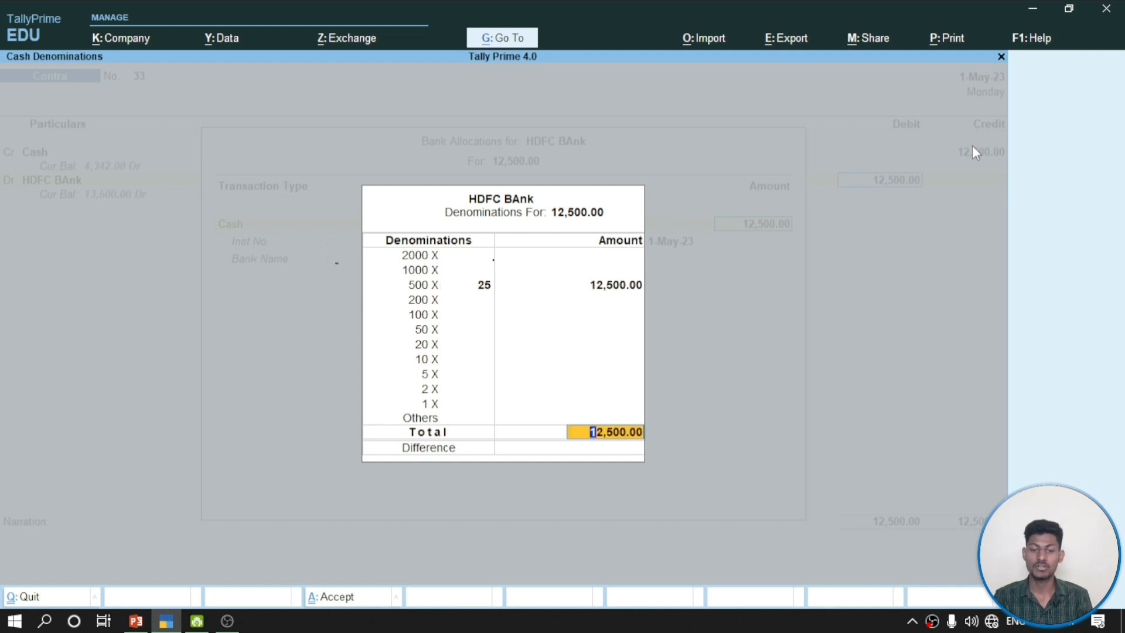
key(Return)
key(Return)
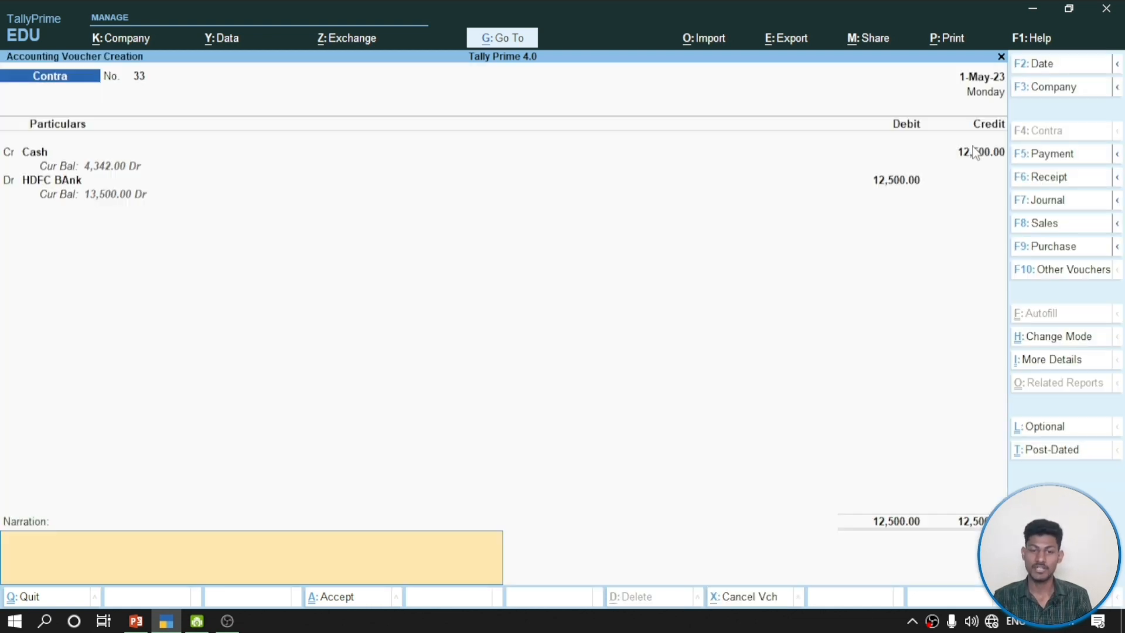
key(Return)
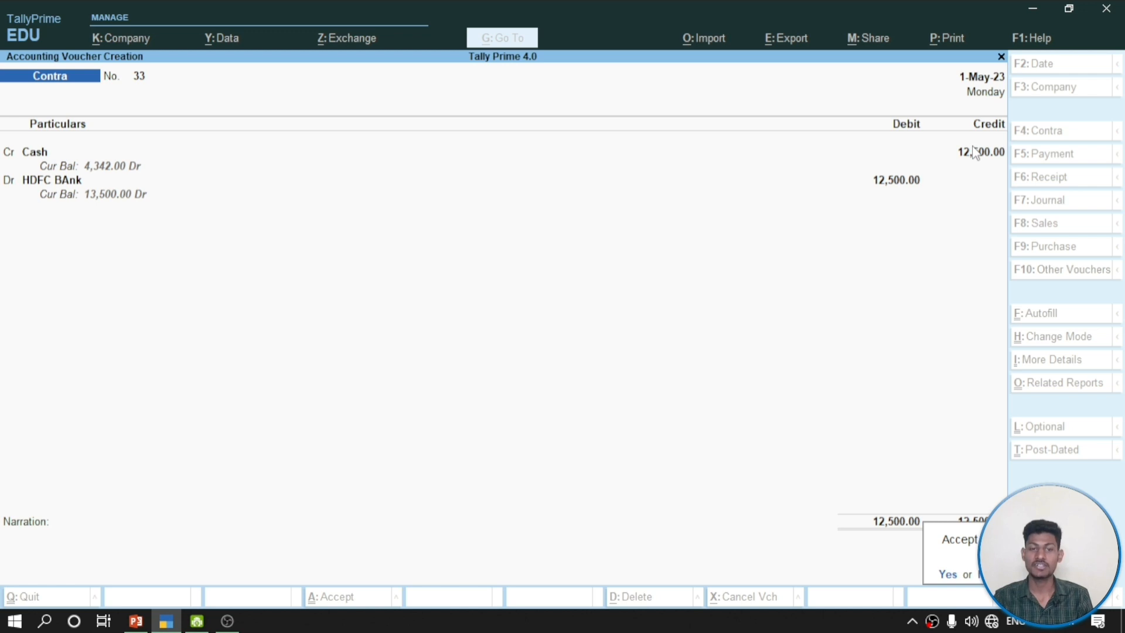
key(Return)
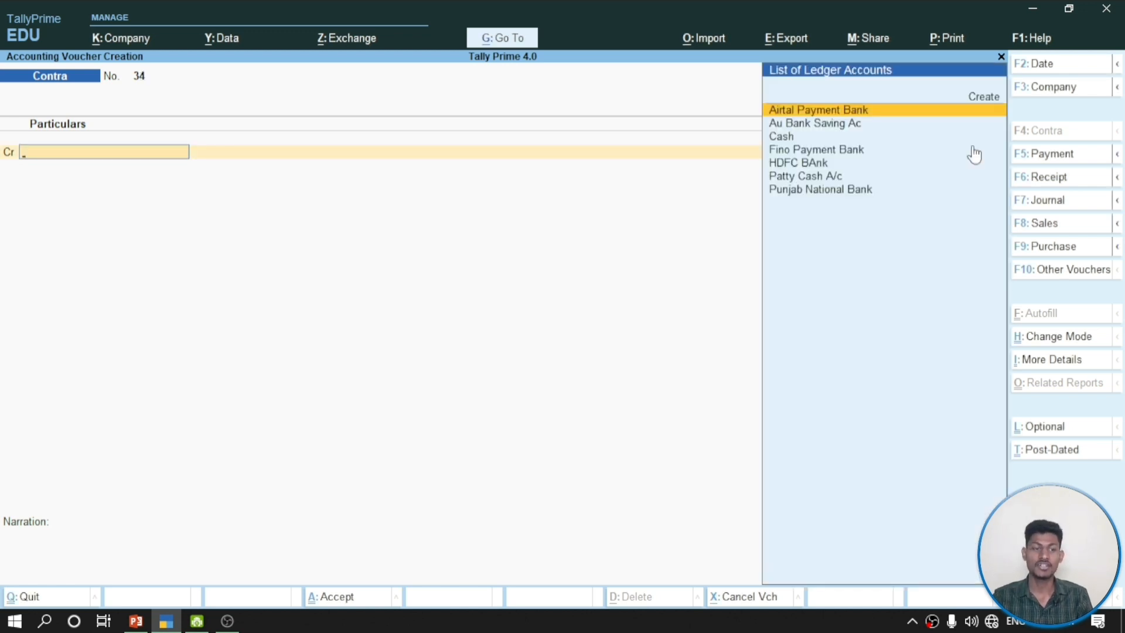
Look up exercise 119 in PowerPoint and start a journal voucher in TallyPrime, ready at its first debit ledger
click(136, 621)
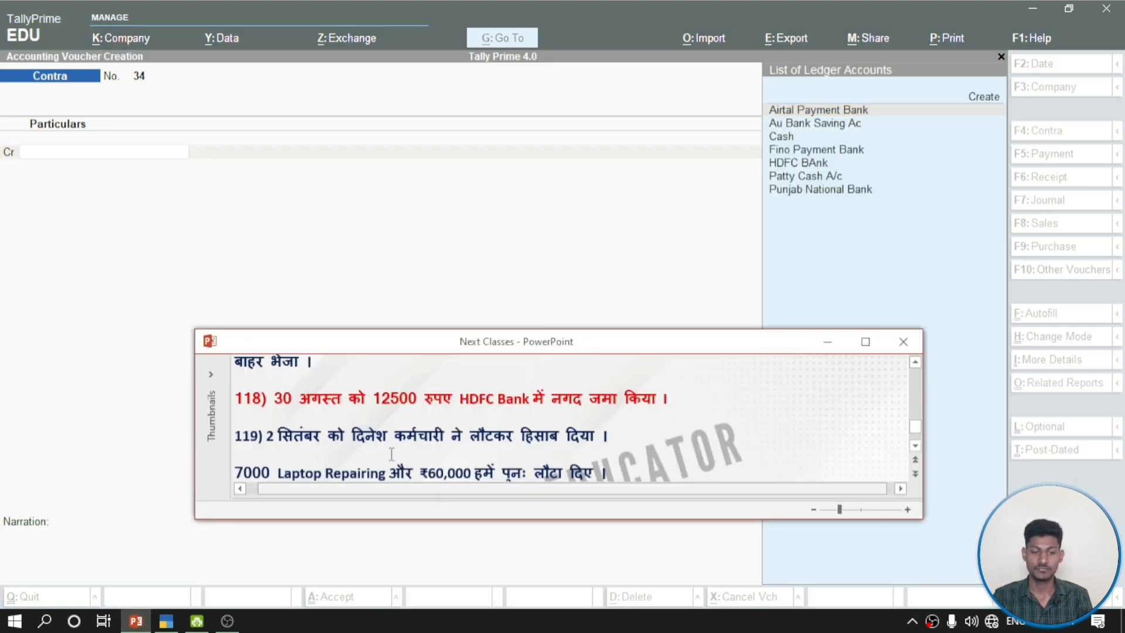
scroll(387, 421, down, 1)
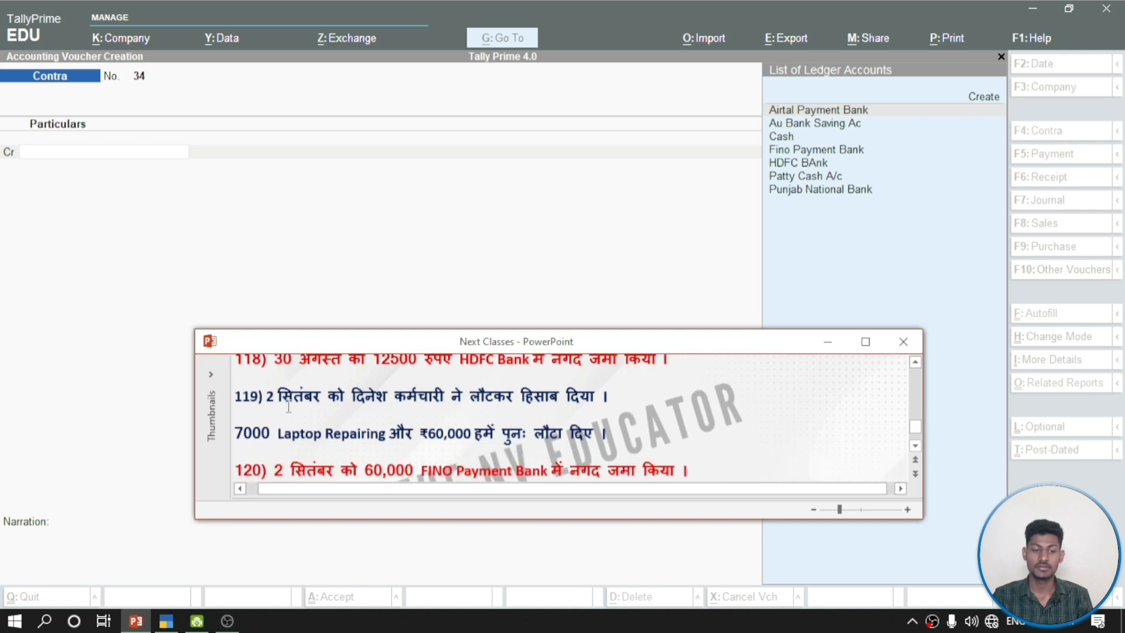
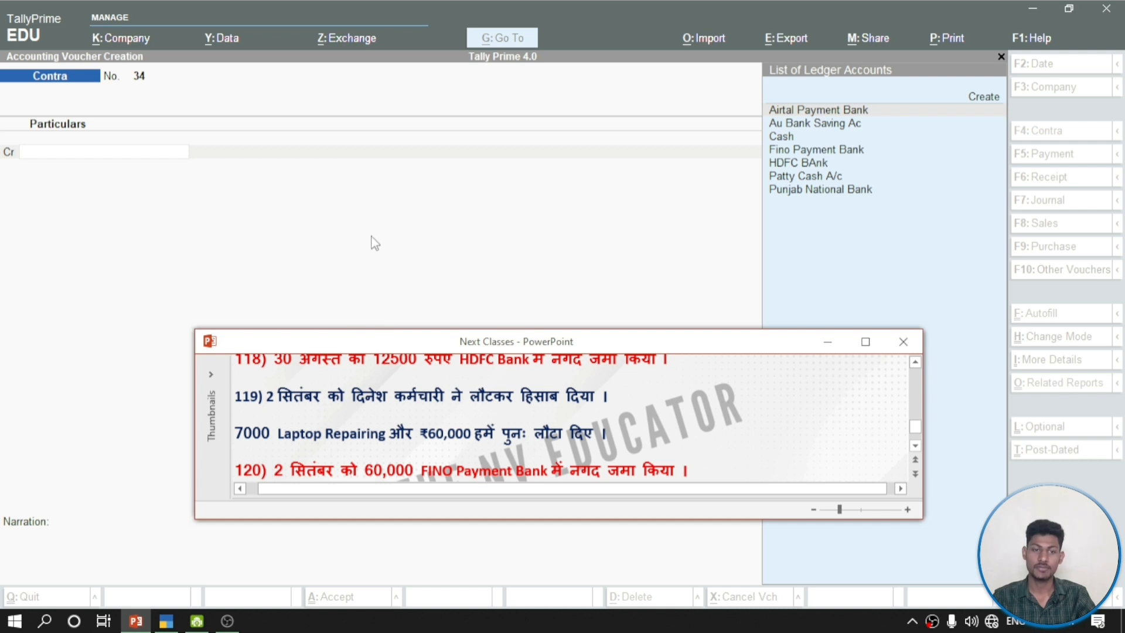
click(414, 228)
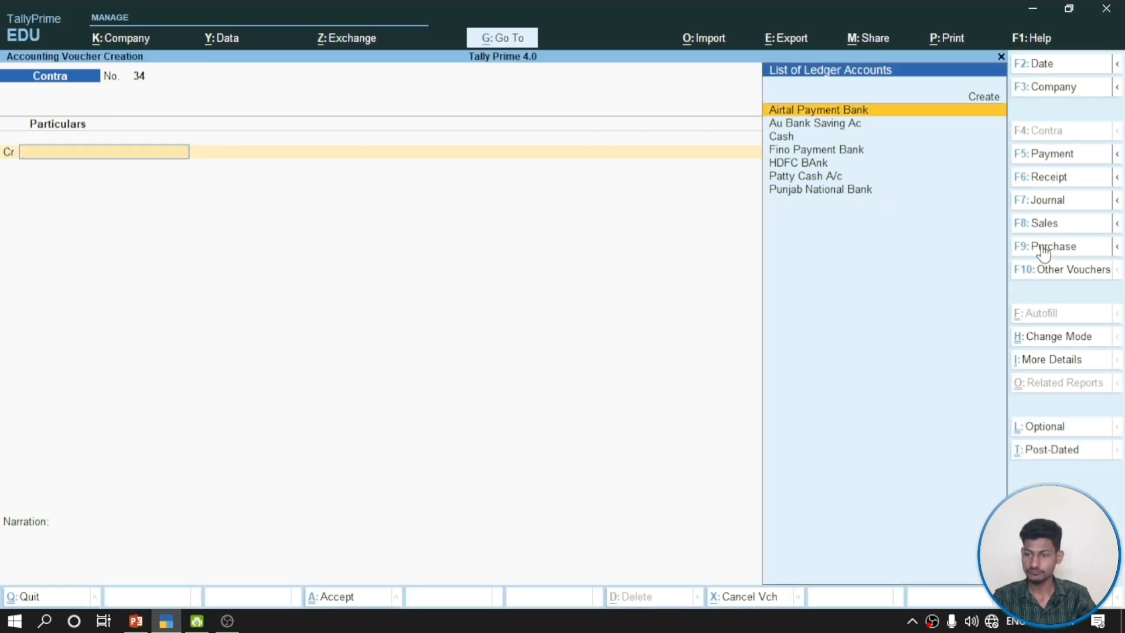
click(1039, 200)
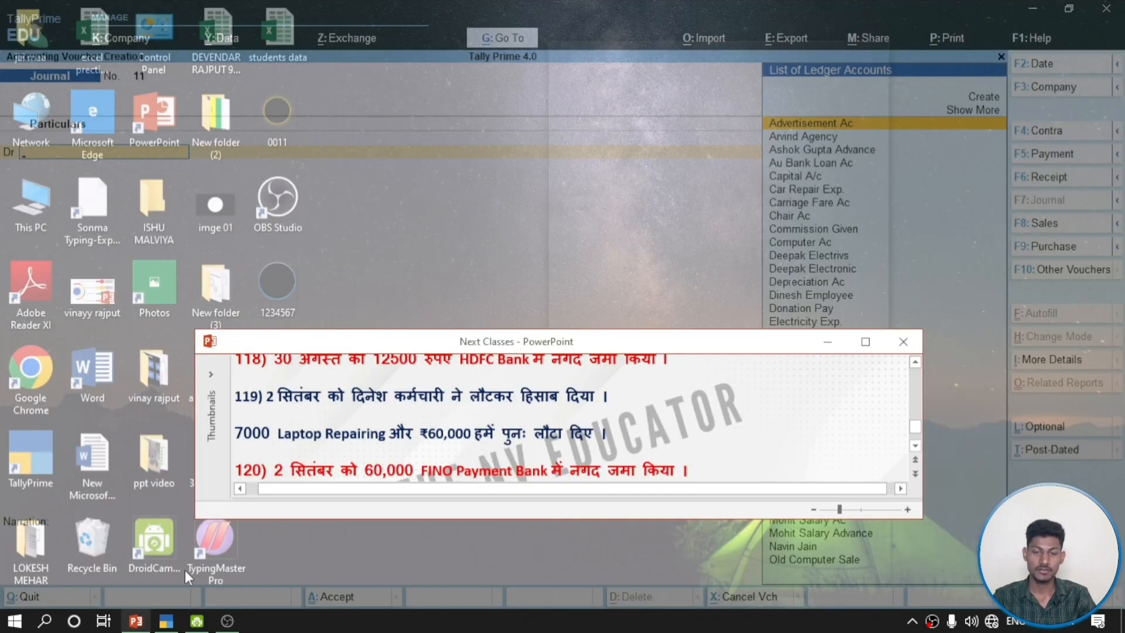
click(134, 577)
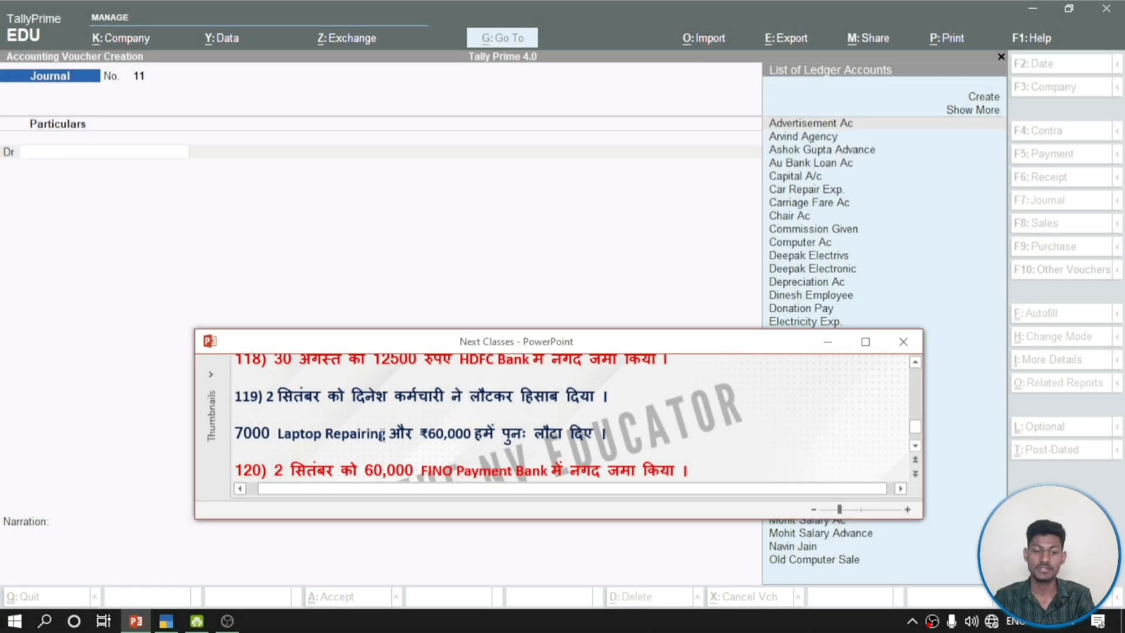
click(119, 159)
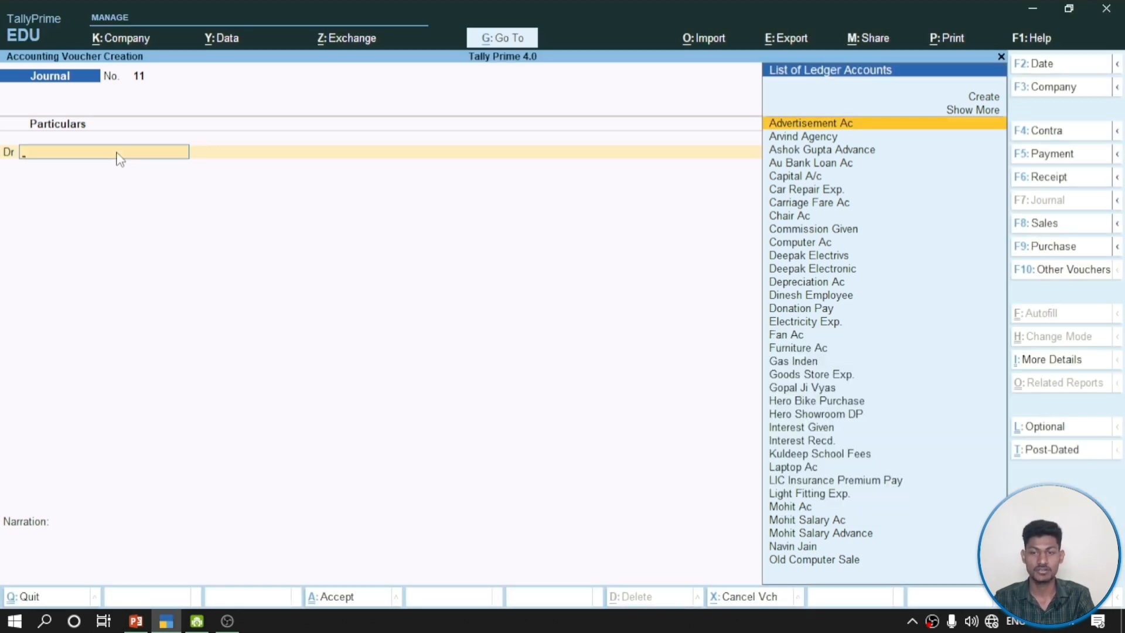
Check the ledger list for "la" and start a new ledger named Laptop Repairing from the debit line
text(la)
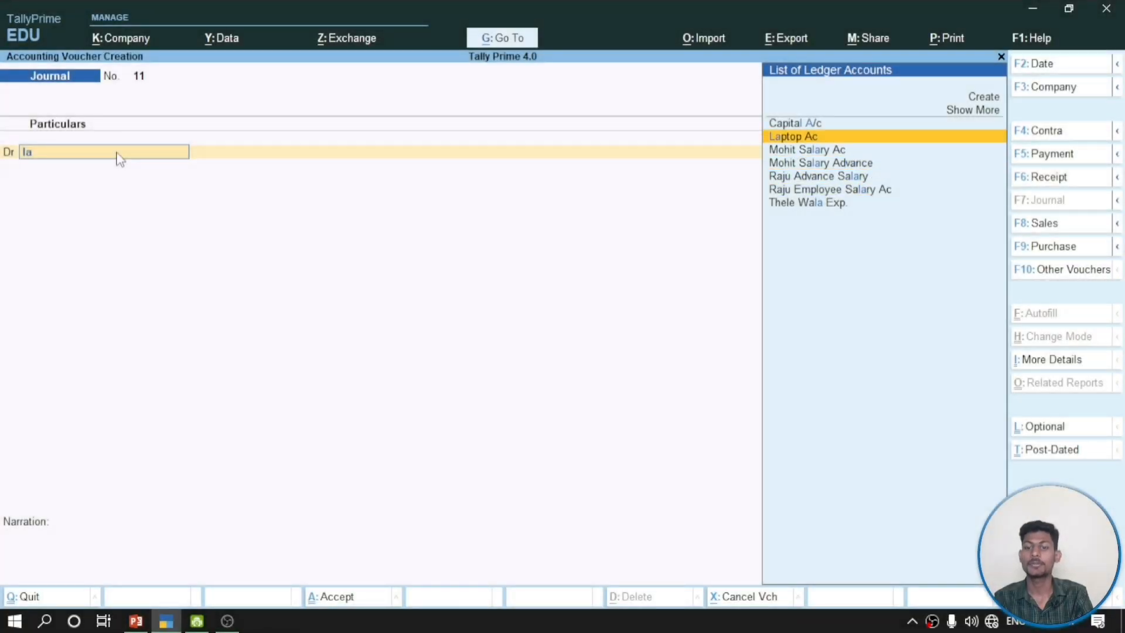
key(Down)
key(Down)
key(Down)
key(Down)
key(Down)
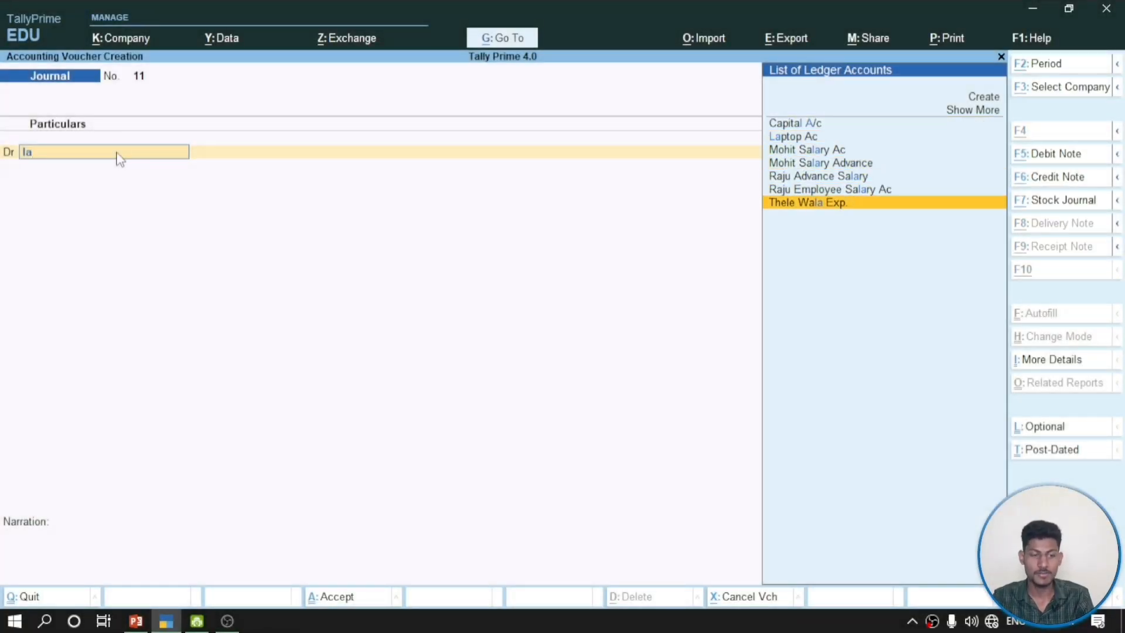
key(alt+c)
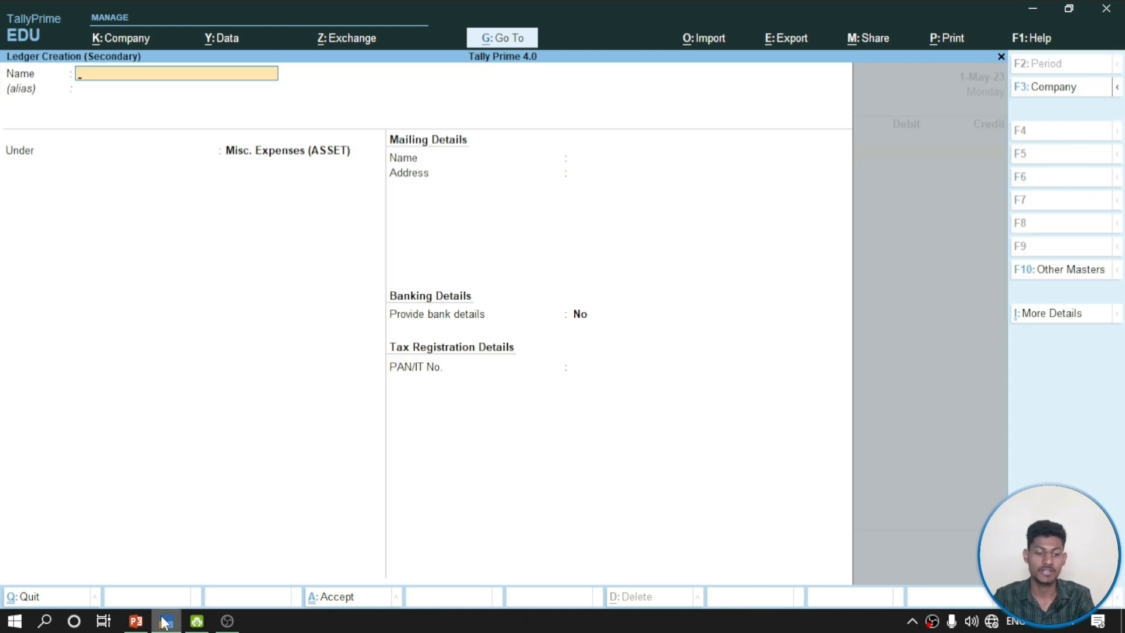
mouse_move(135, 620)
text(Laptop Repairing)
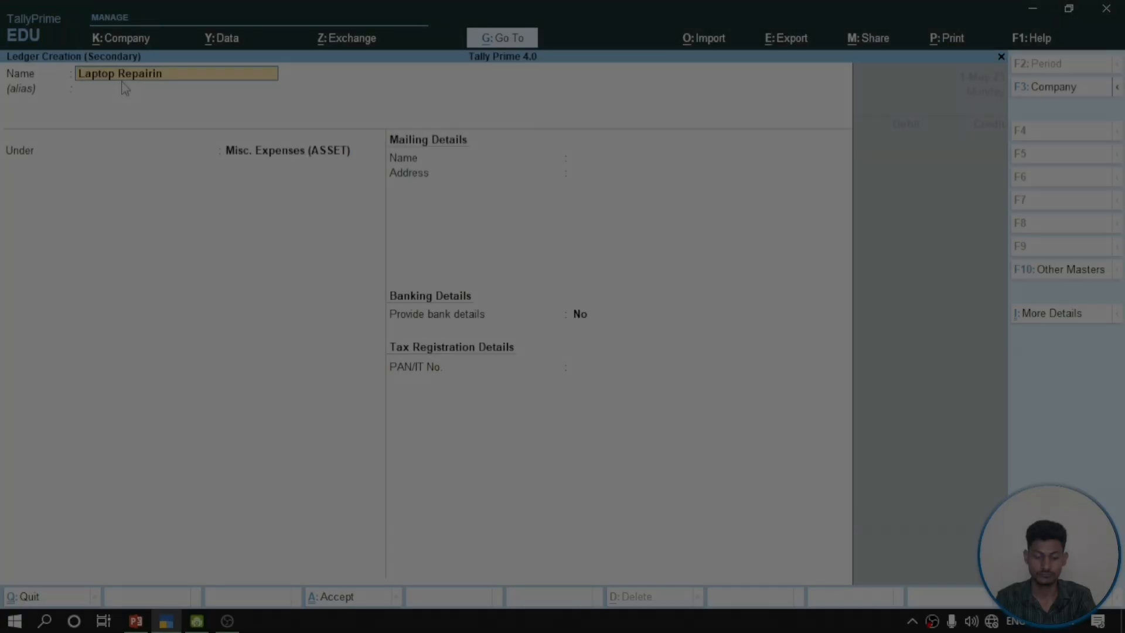
key(Return)
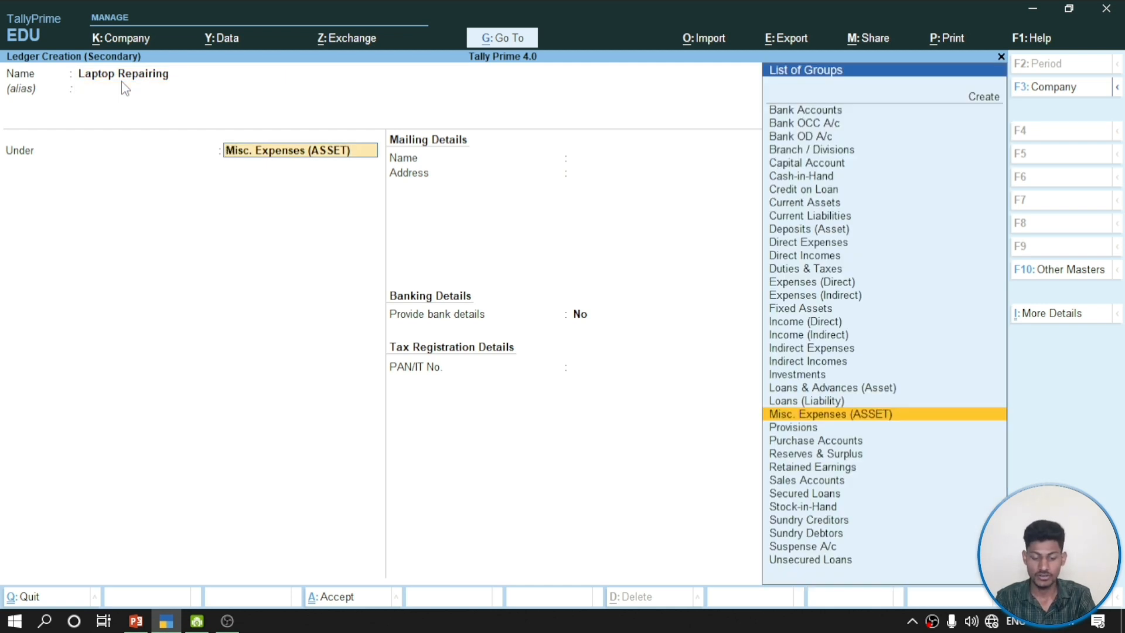
Place the Laptop Repairing ledger under Indirect Expenses with ledger type Not Applicable and save it
text(In)
key(Down)
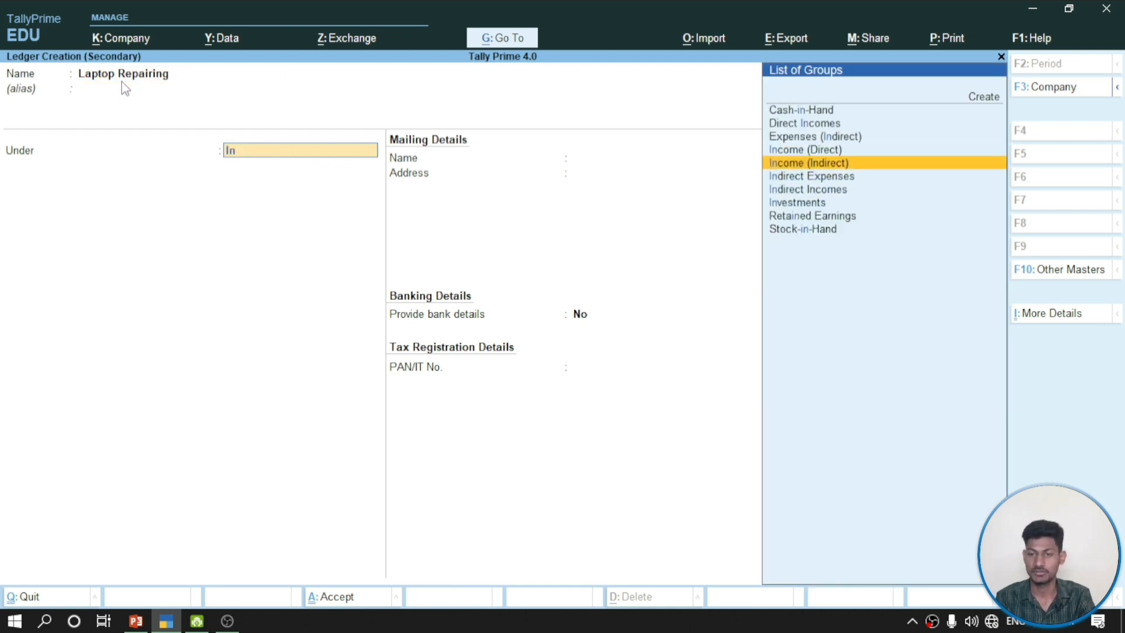
key(Down)
key(Down)
key(Up)
key(Up)
key(Down)
key(Up)
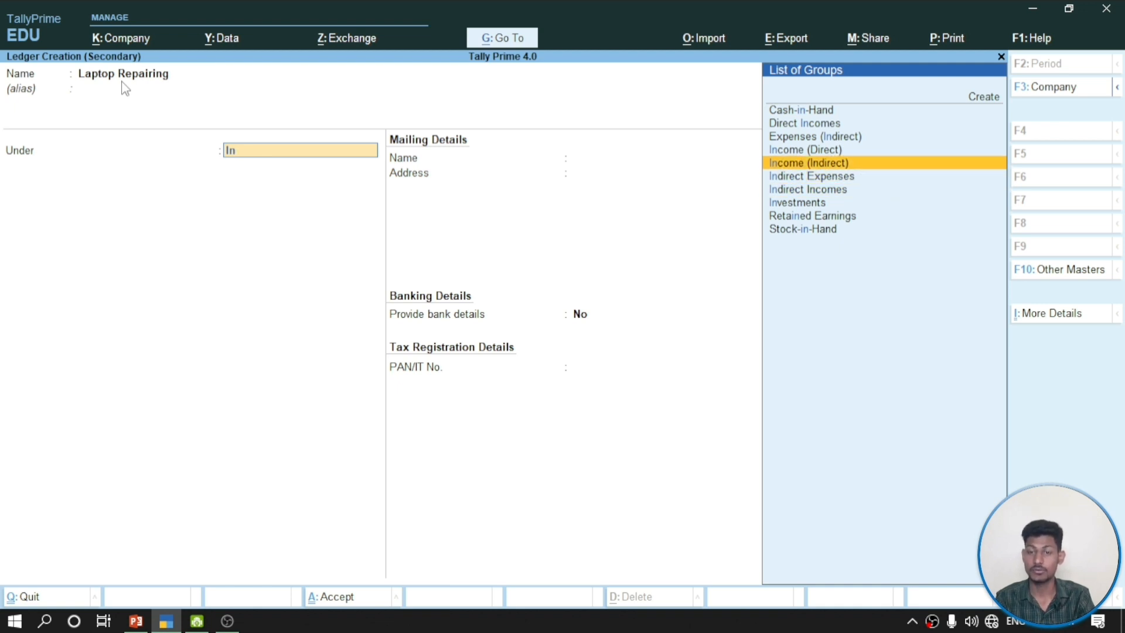
key(Down)
key(Down)
key(Up)
key(Return)
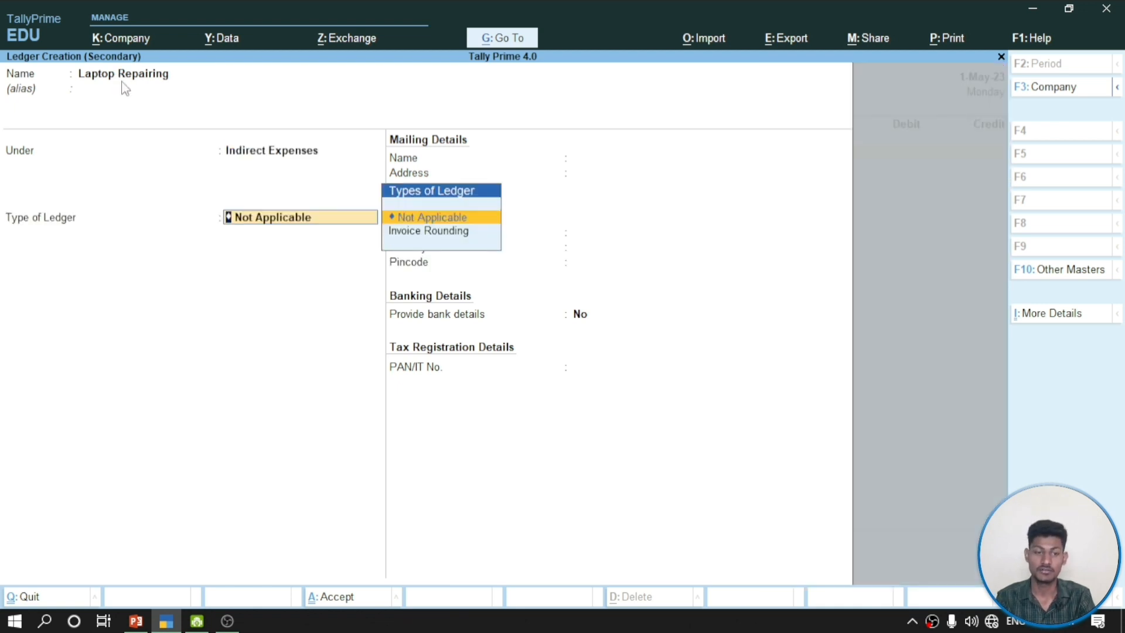
key(Return)
key(Return)
key(Return)
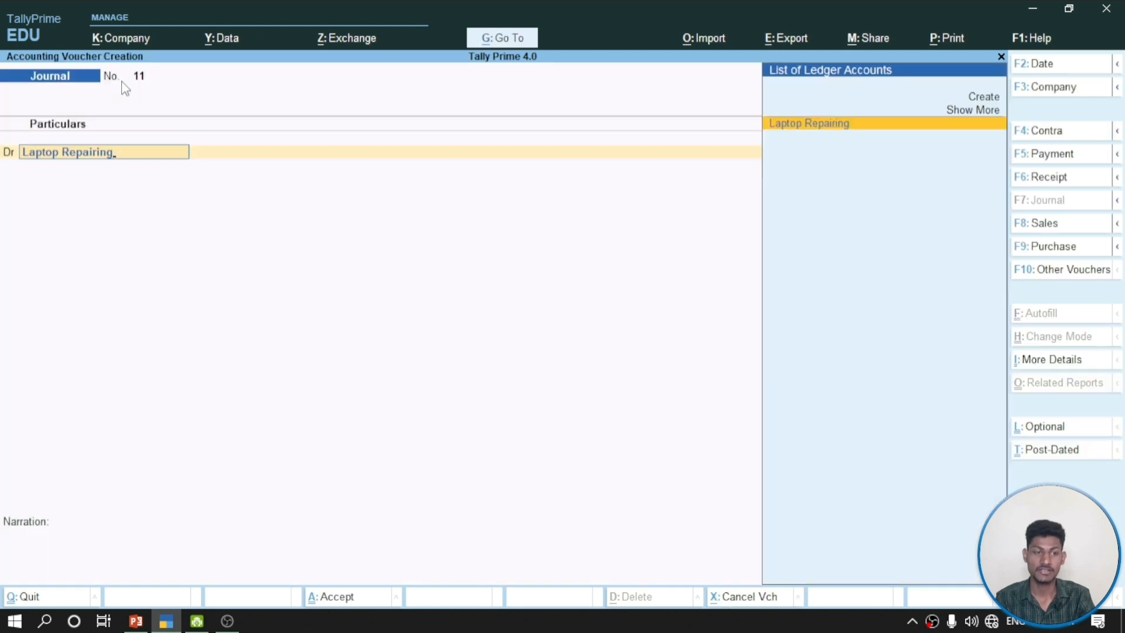
Debit Laptop Repairing with 7,000 in the journal voucher
key(Return)
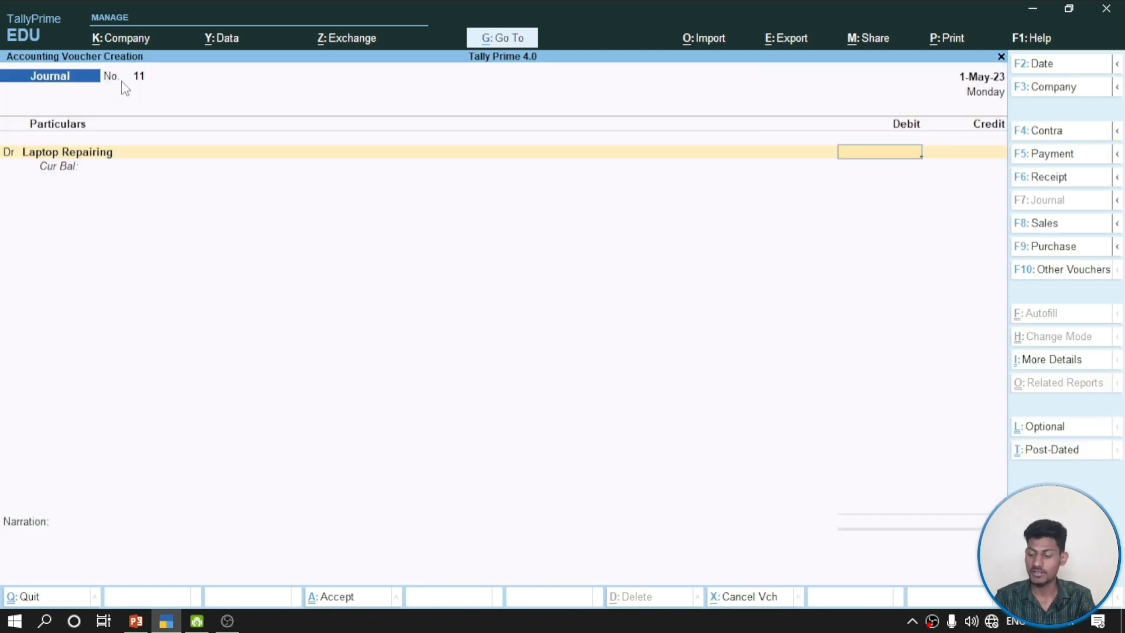
text(7,000.)
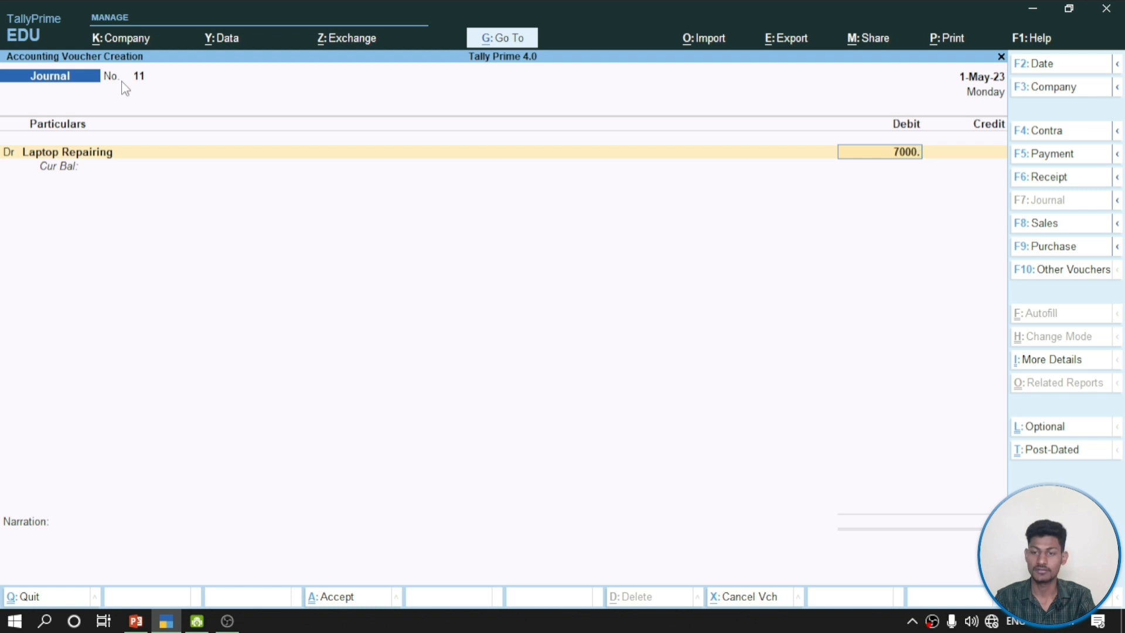
key(Return)
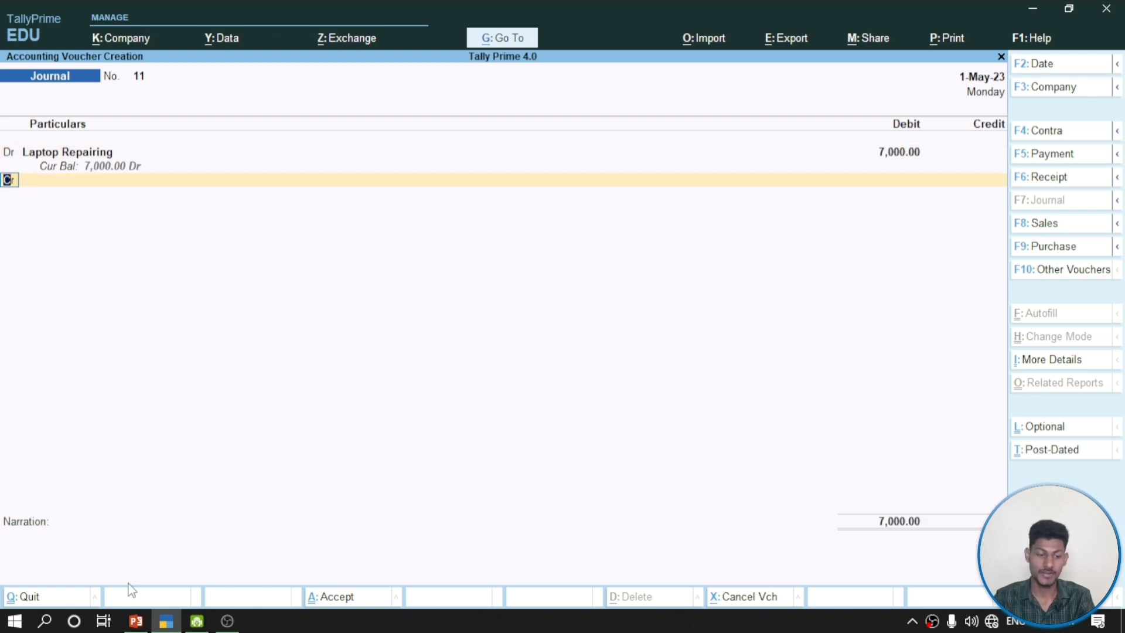
Recheck the returned amount for exercise 119 in PowerPoint and change the journal's second line from credit to debit
click(136, 621)
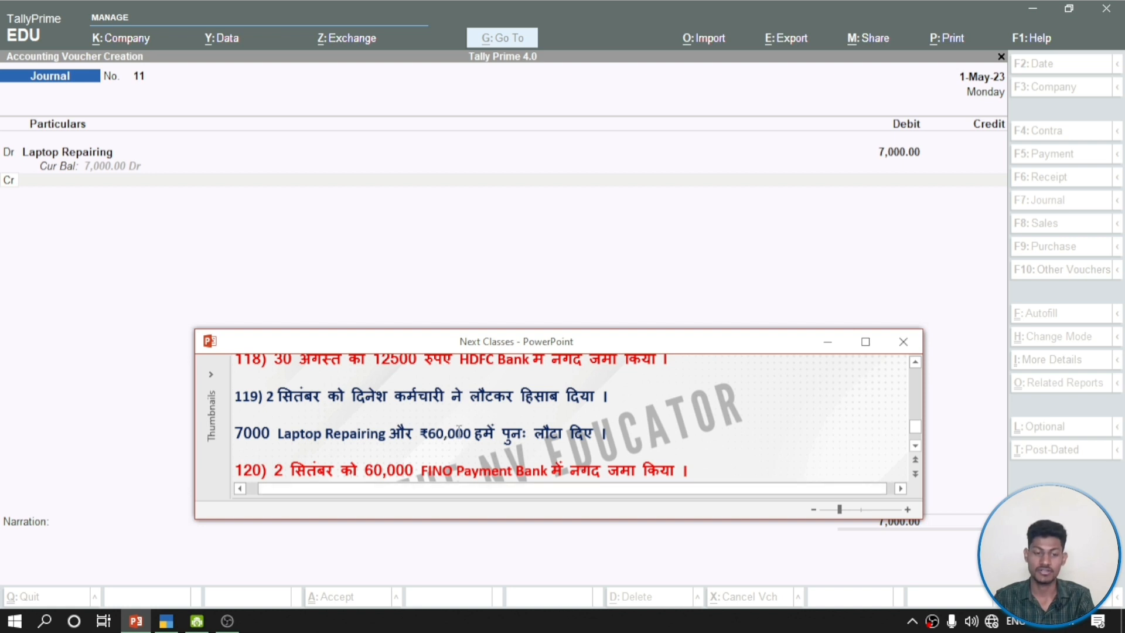
click(56, 189)
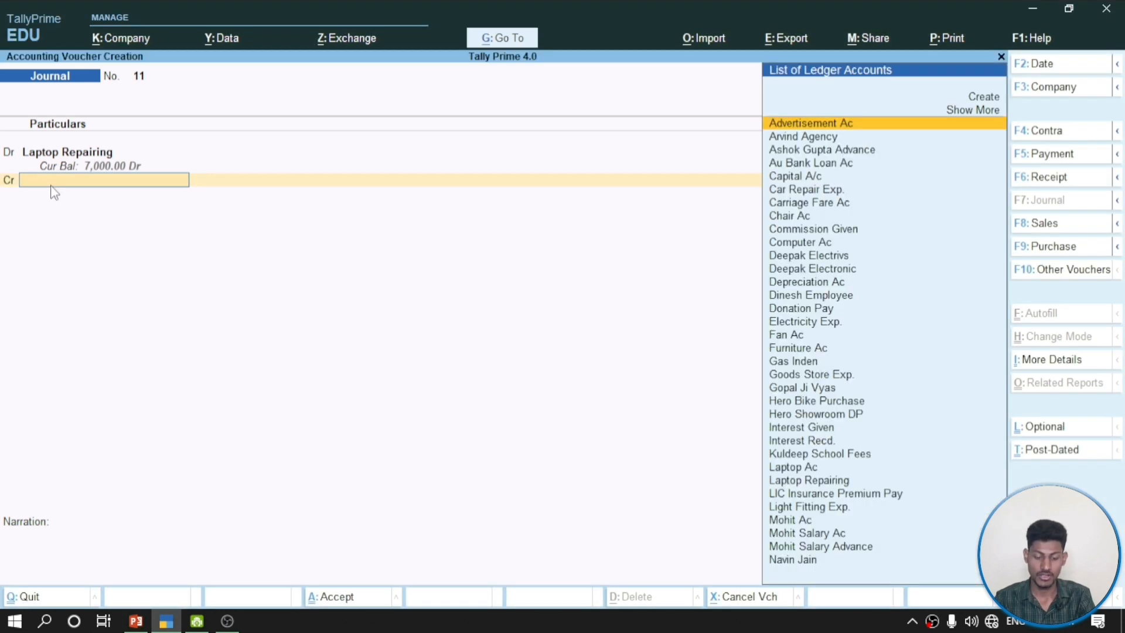
text(D)
key(BackSpace)
key(BackSpace)
text(d)
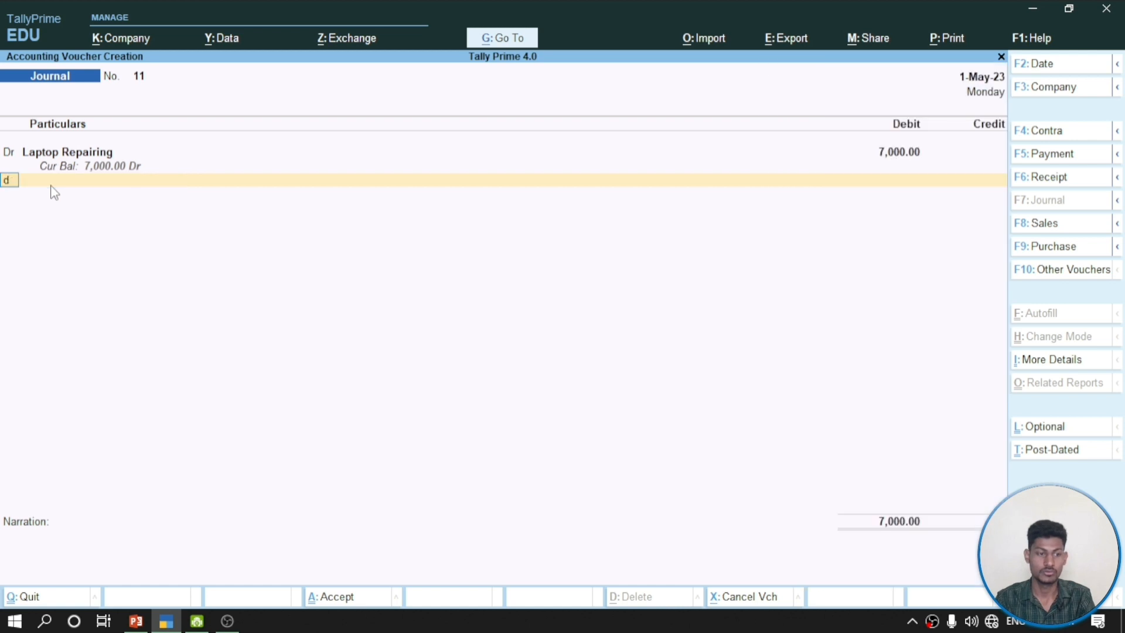
key(Return)
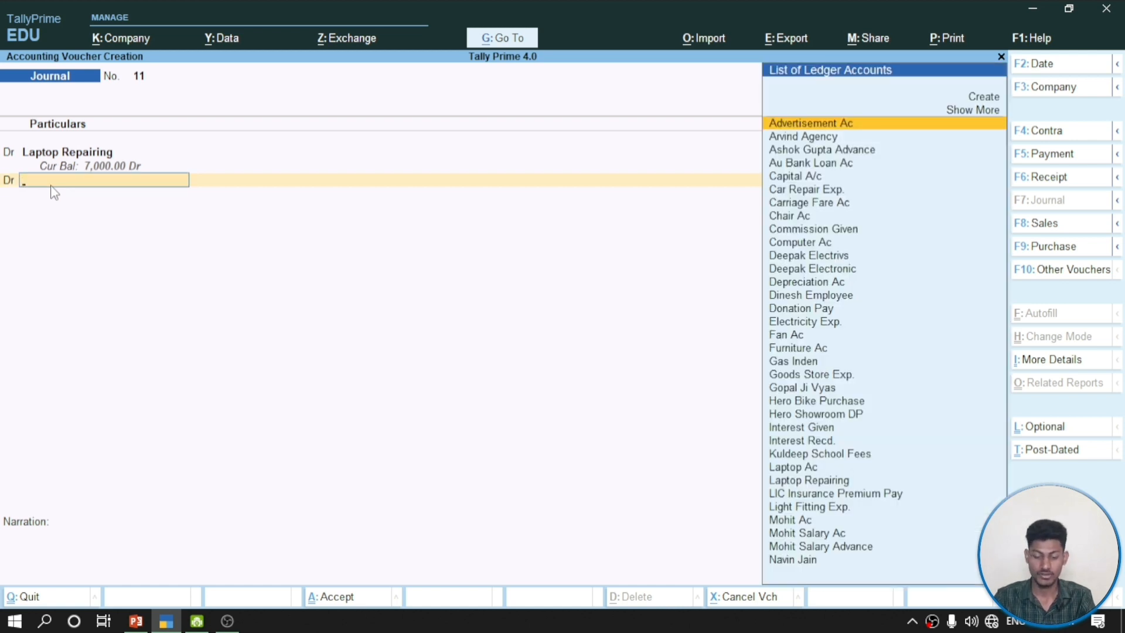
Debit Cash with 60,000 on the journal's second line and continue to the credit ledger
text(cas)
key(Return)
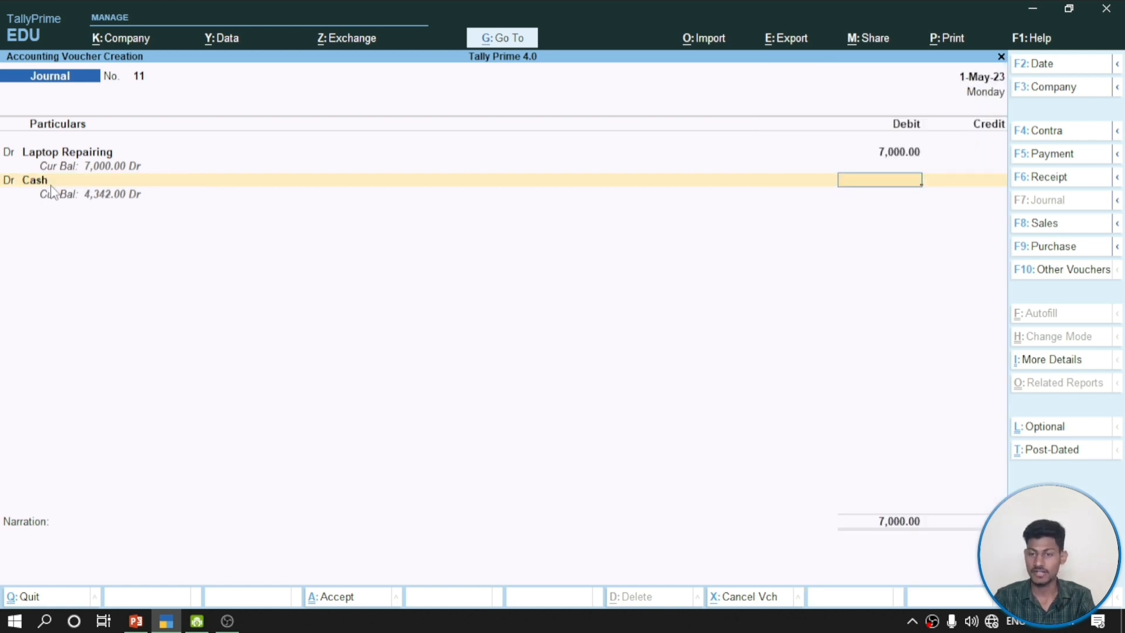
text(6000)
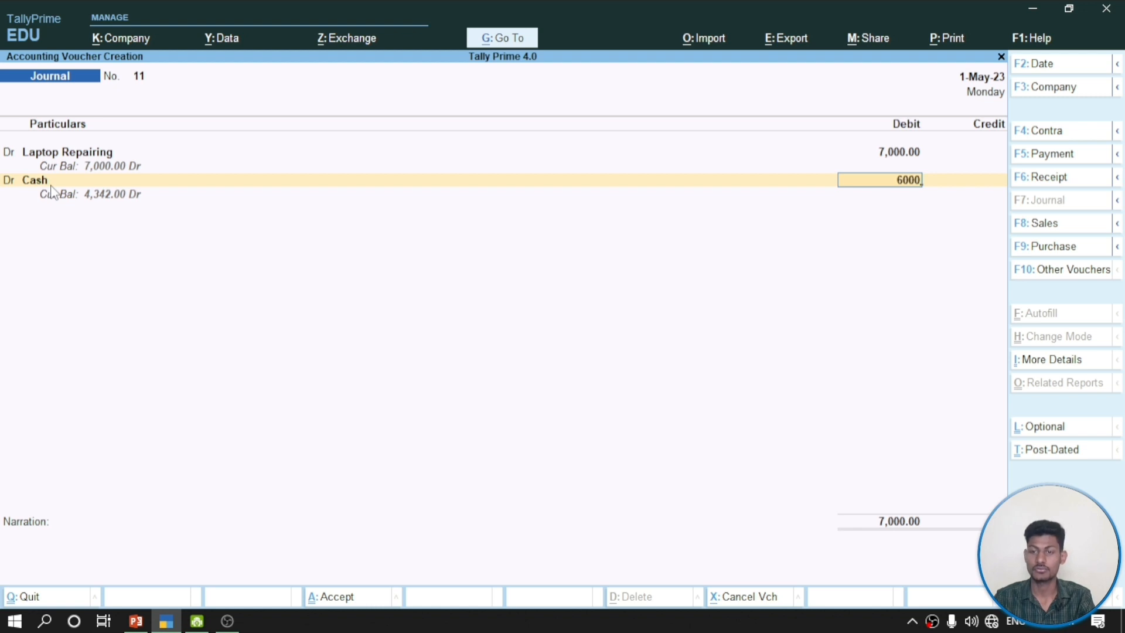
text(0)
key(Return)
key(Return)
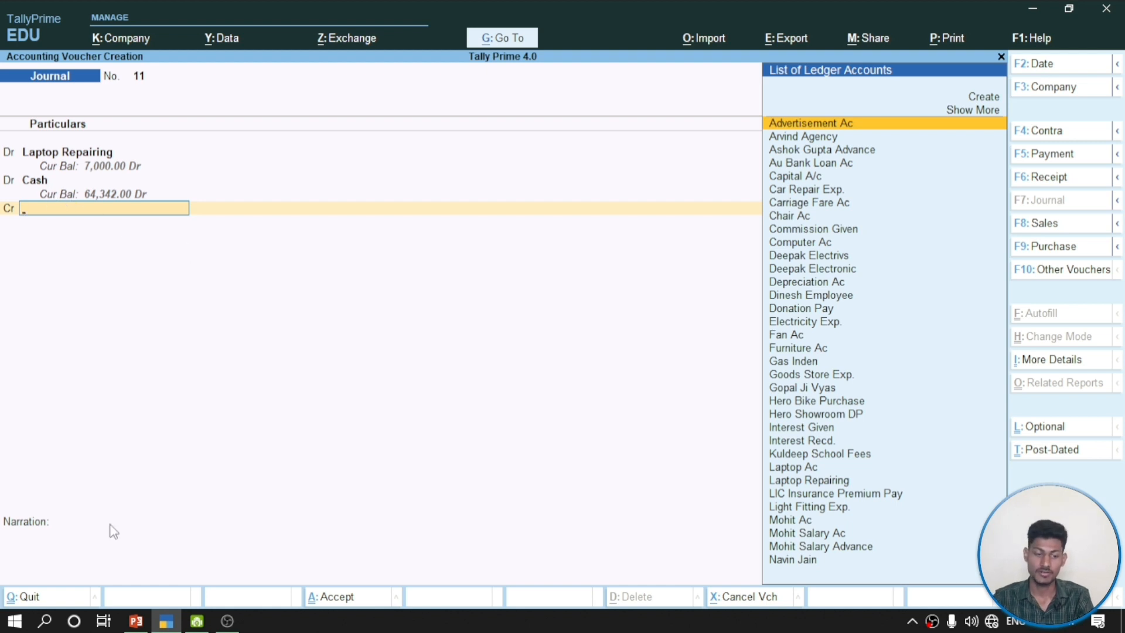
Recheck exercise 119 in PowerPoint, credit the employee's ledger with 67,000 and save the journal voucher without a narration
click(136, 622)
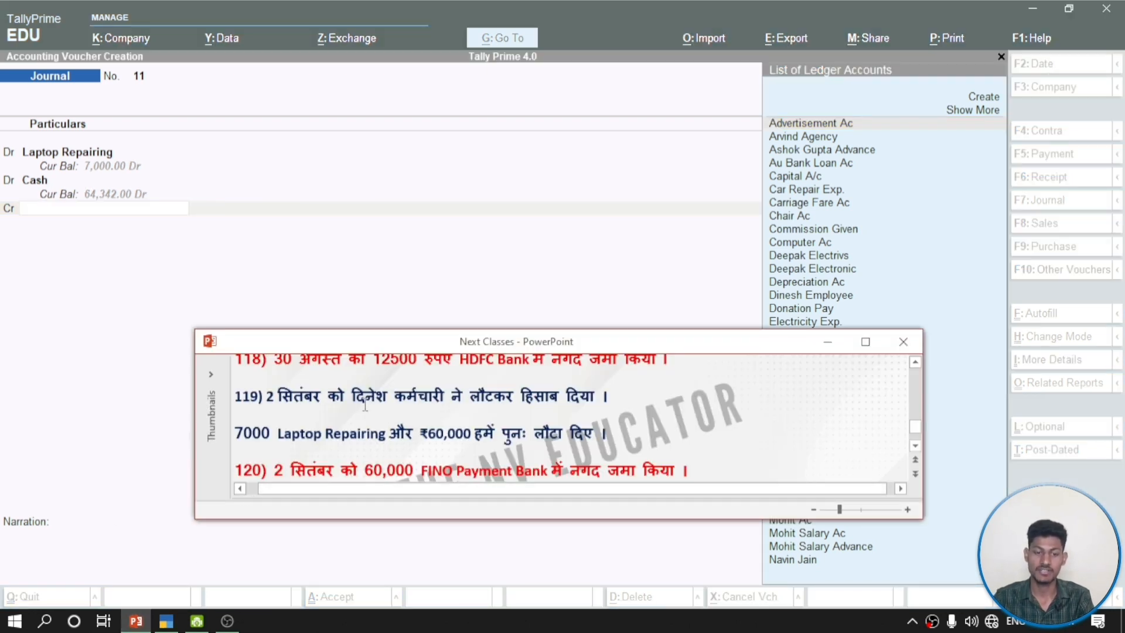
click(115, 240)
text(D)
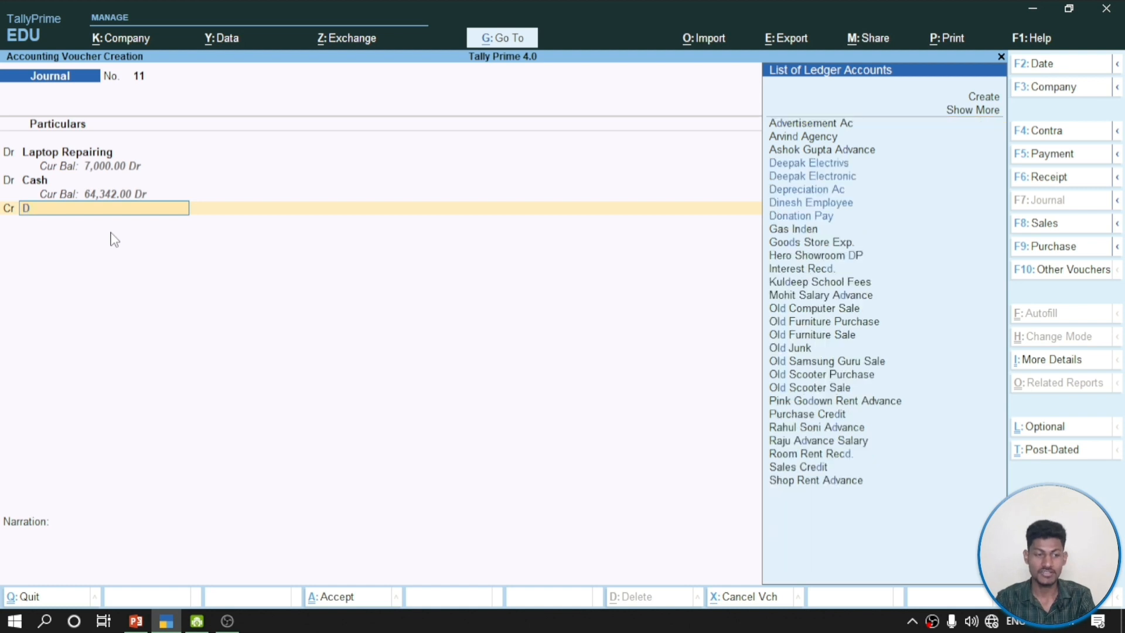
text(i)
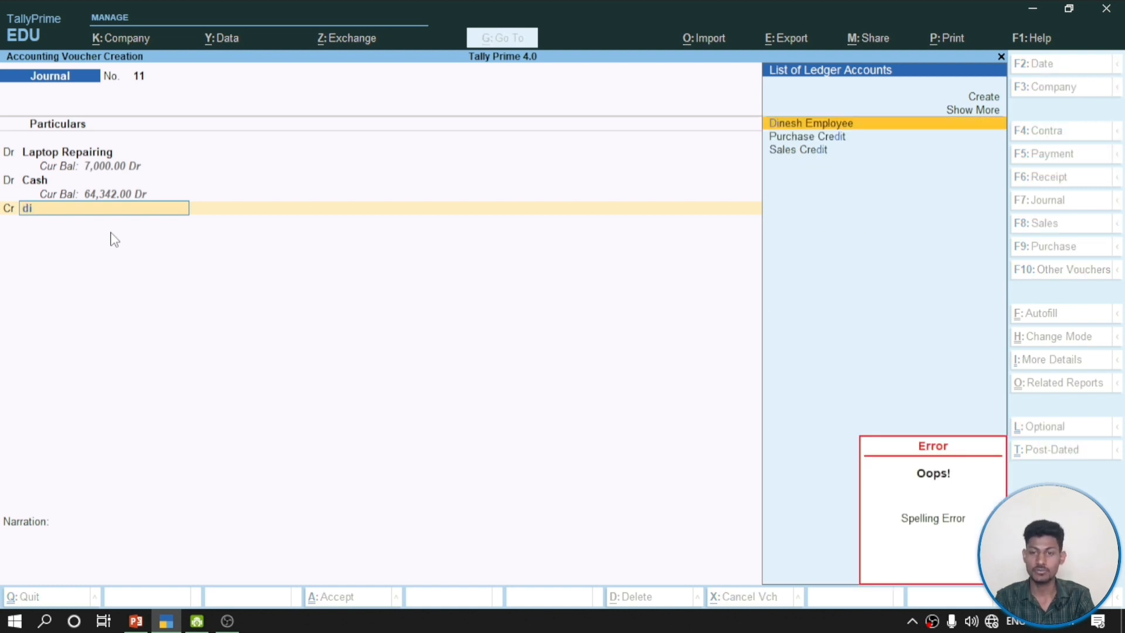
key(Return)
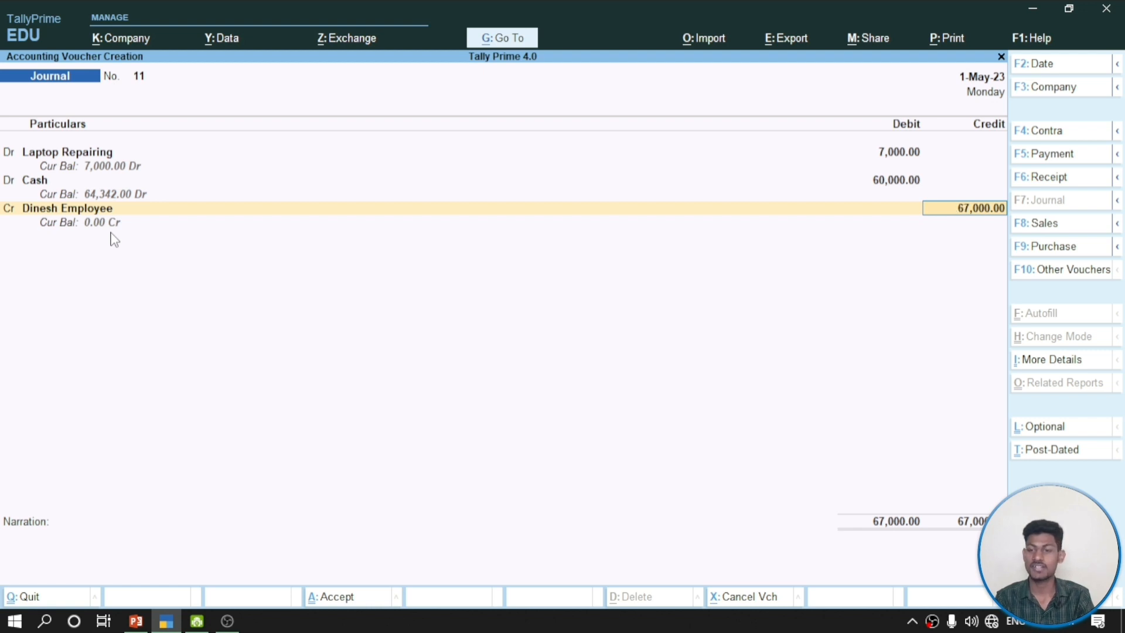
key(Return)
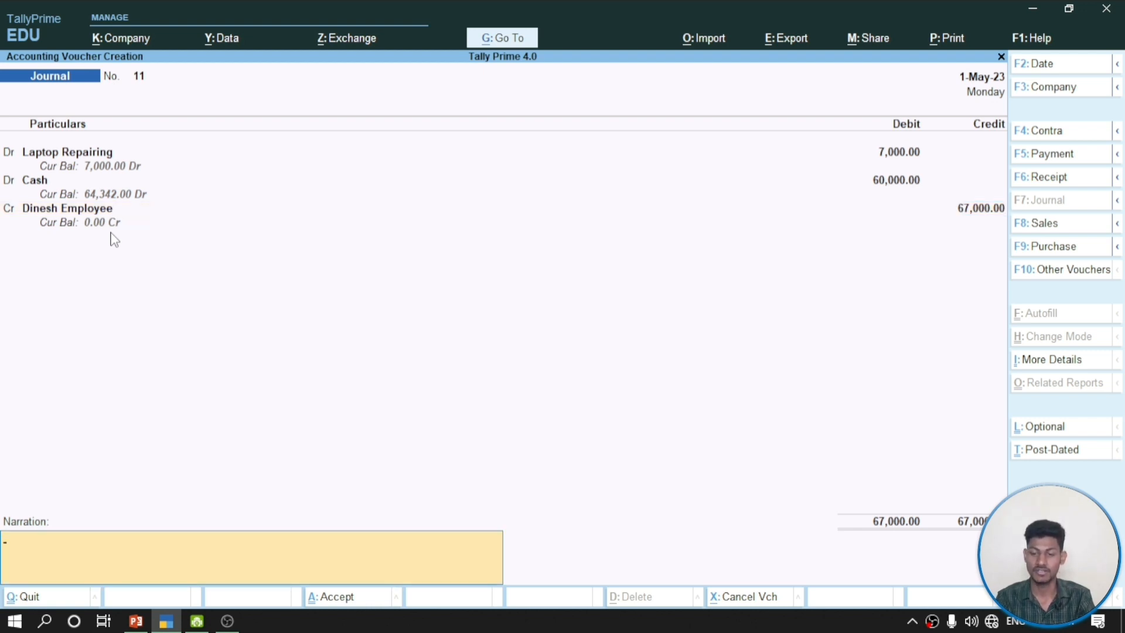
key(Return)
key(Return)
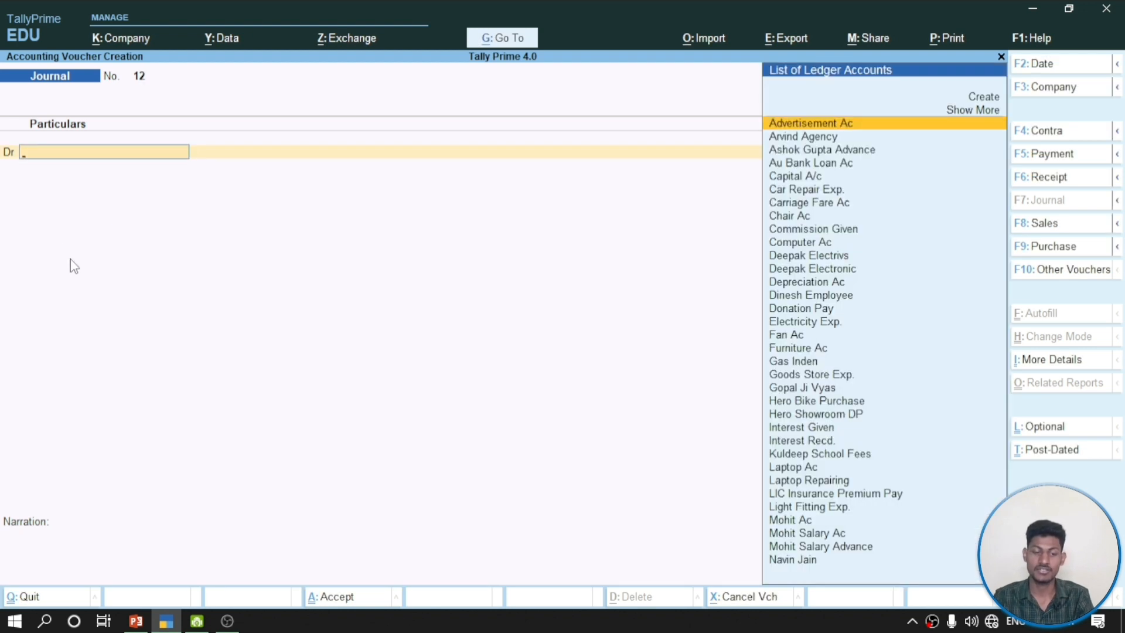
Read exercise 120 in PowerPoint and start its contra voucher in TallyPrime, crediting Cash with 60,000
click(140, 620)
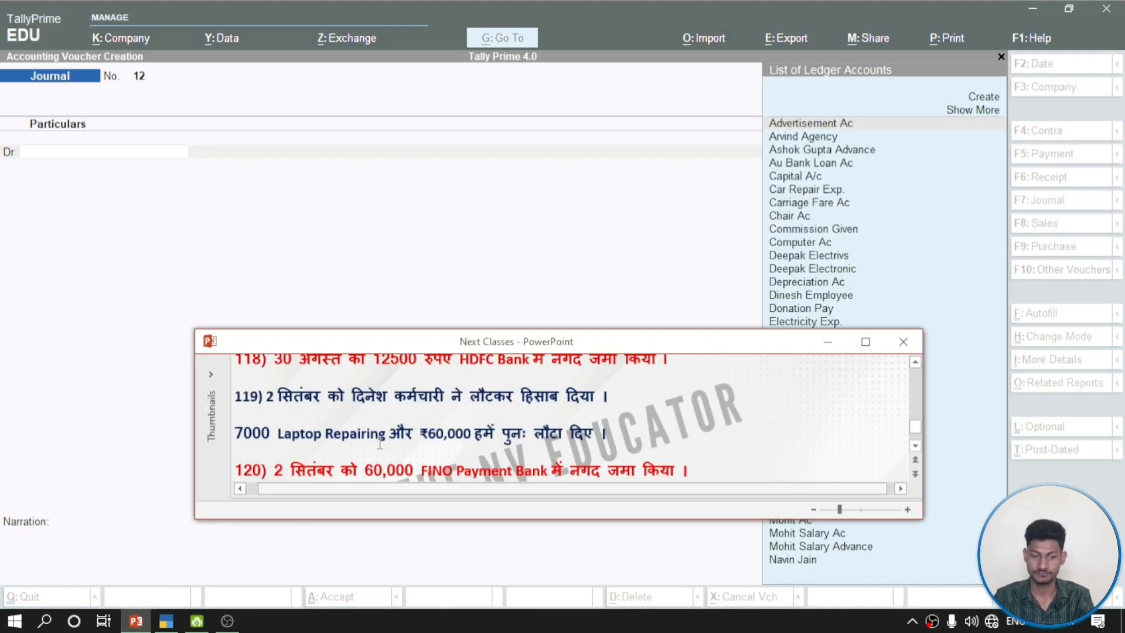
scroll(663, 418, down, 3)
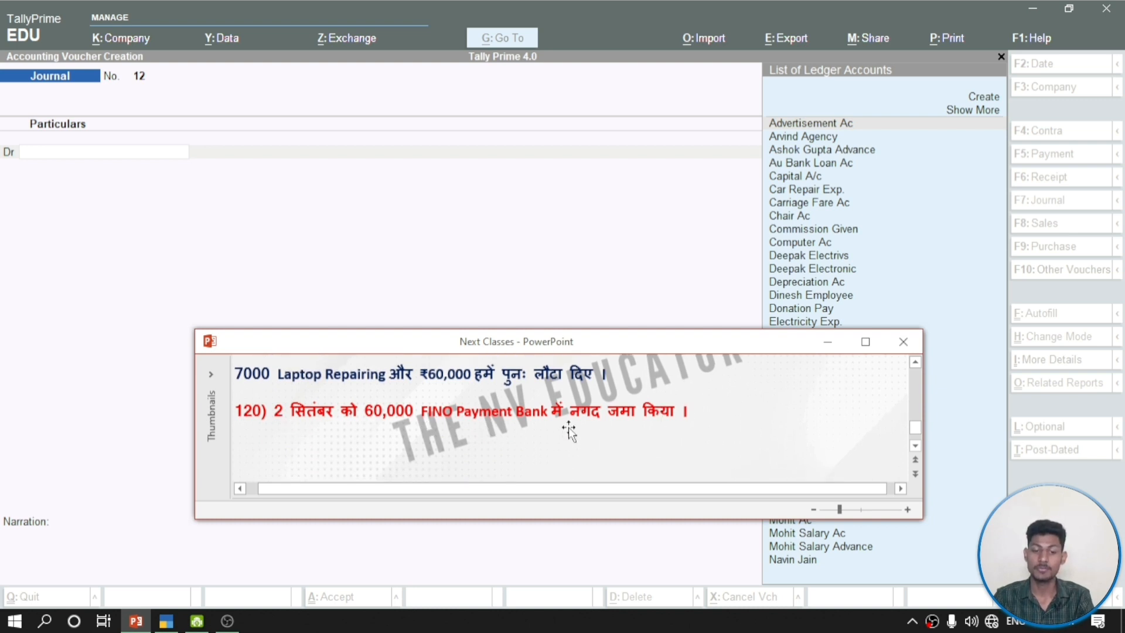
click(602, 291)
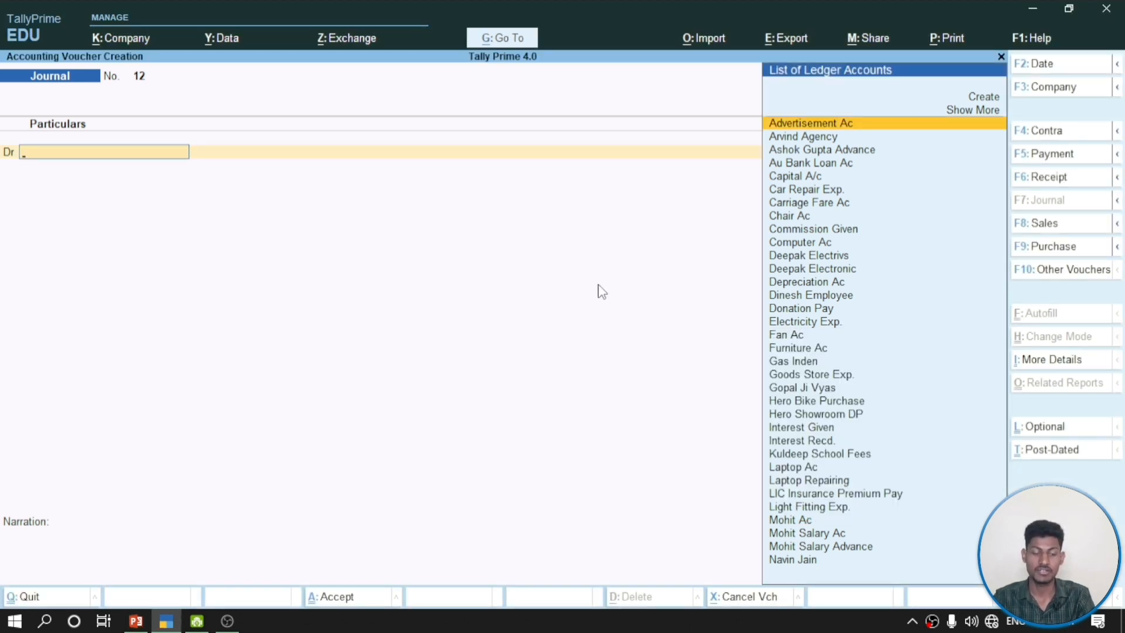
key(F4)
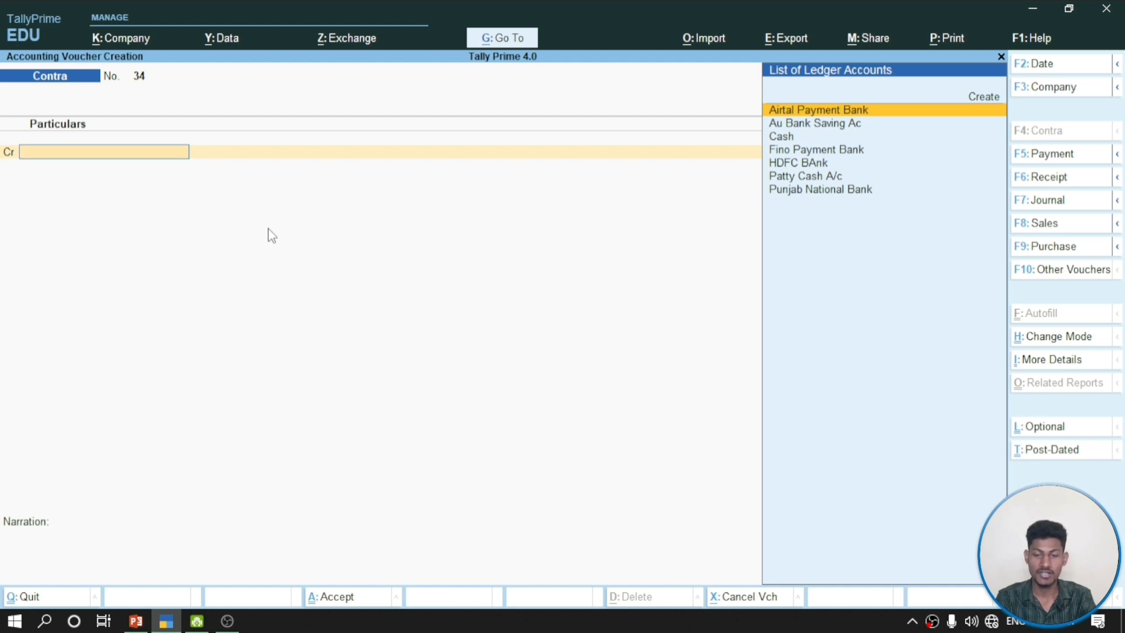
text(Cash)
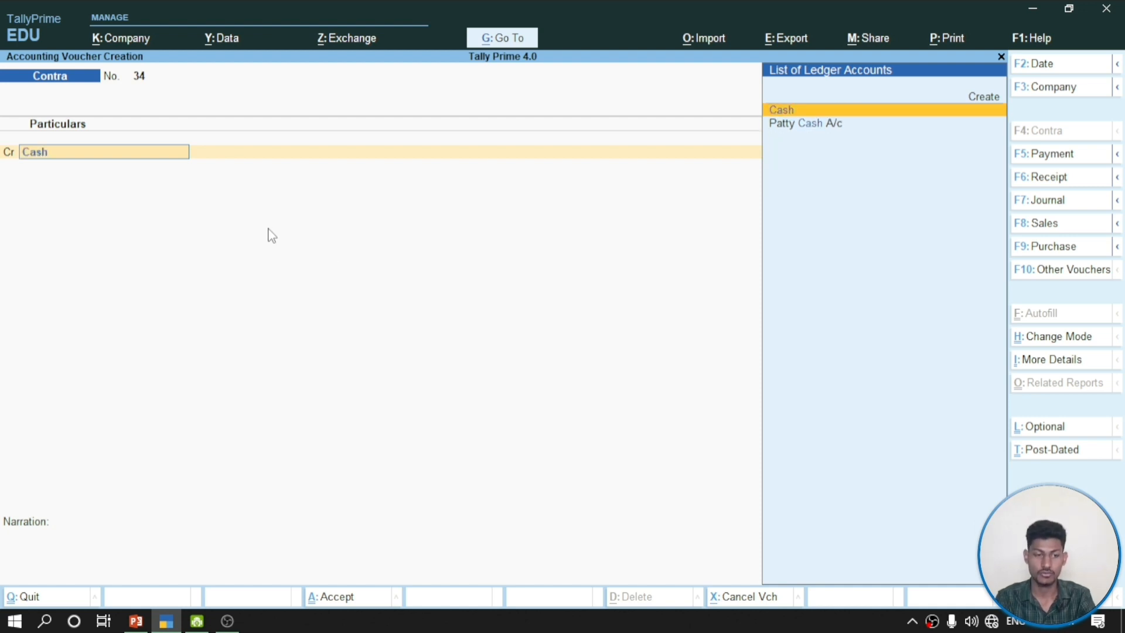
key(Return)
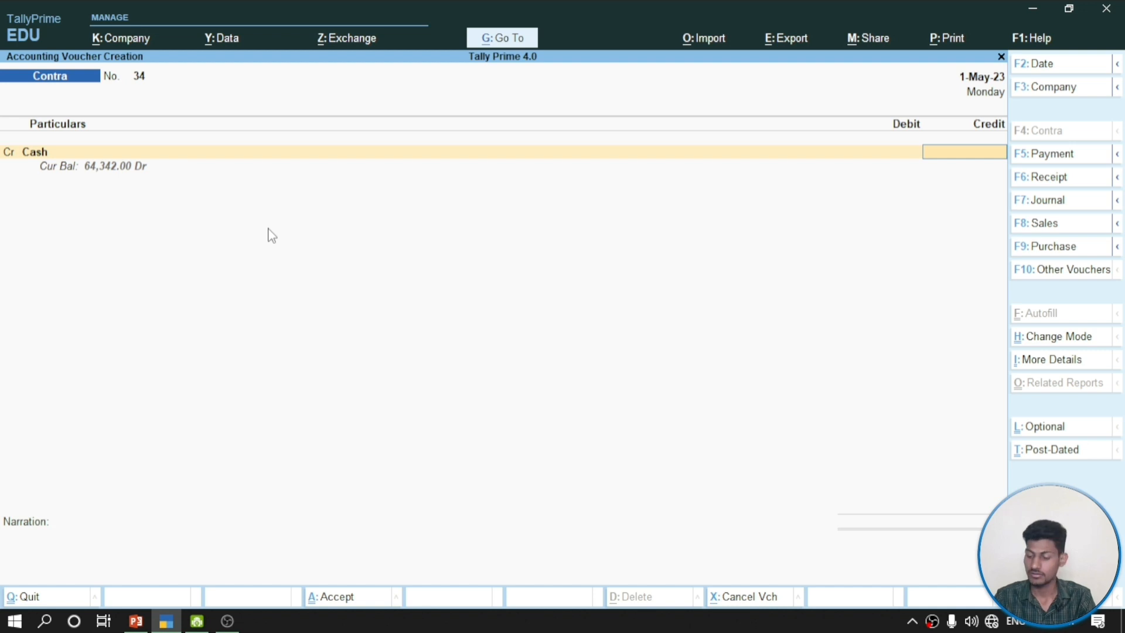
text(60000)
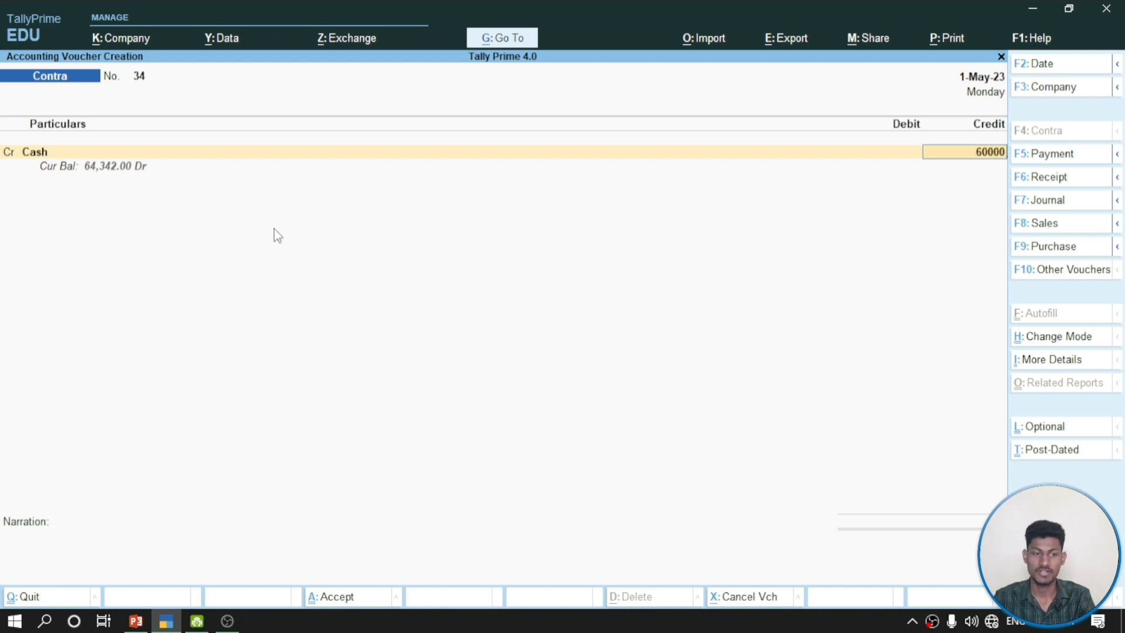
key(Return)
Debit Fino Payment Bank with 60,000 in the contra voucher
text(F)
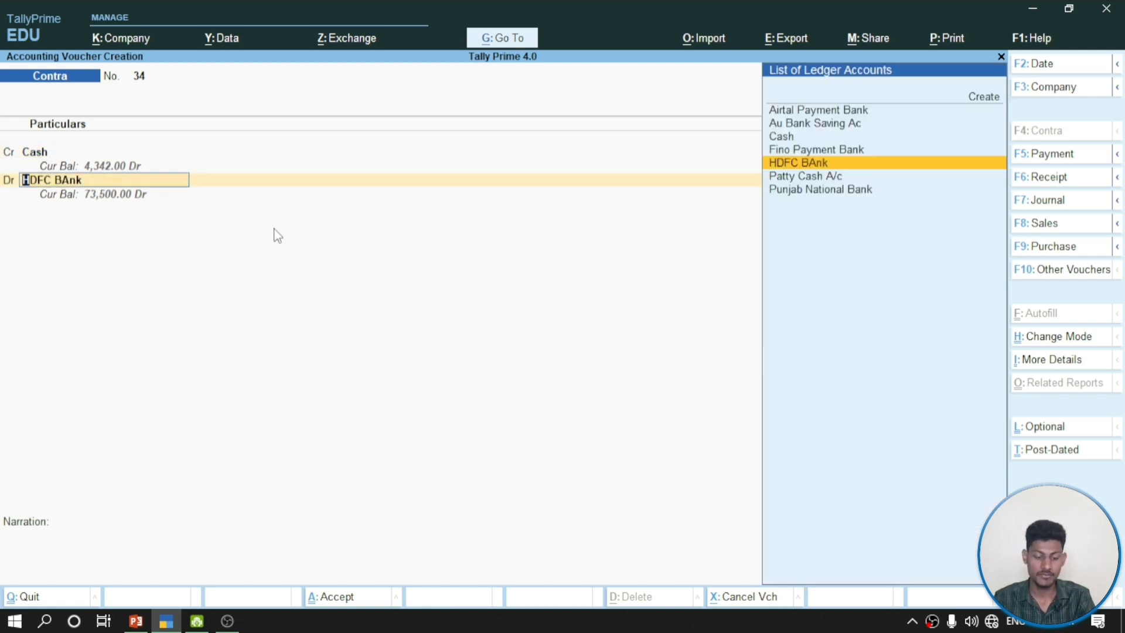
key(Return)
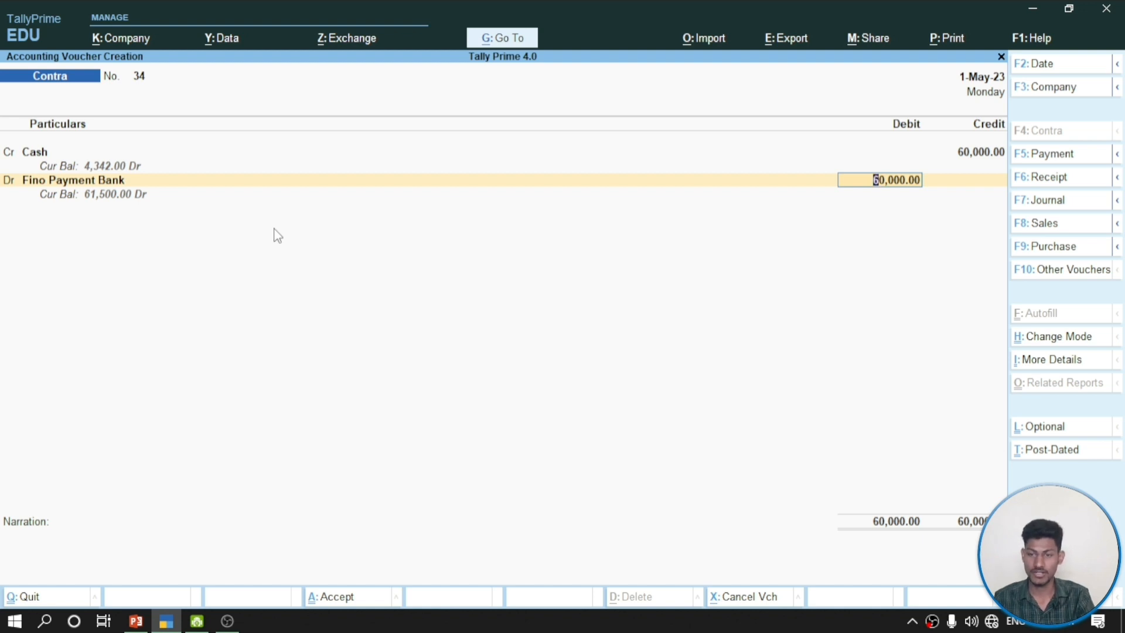
key(Return)
Enter 120 notes of 500 in the cash denominations and save the contra voucher
key(Return)
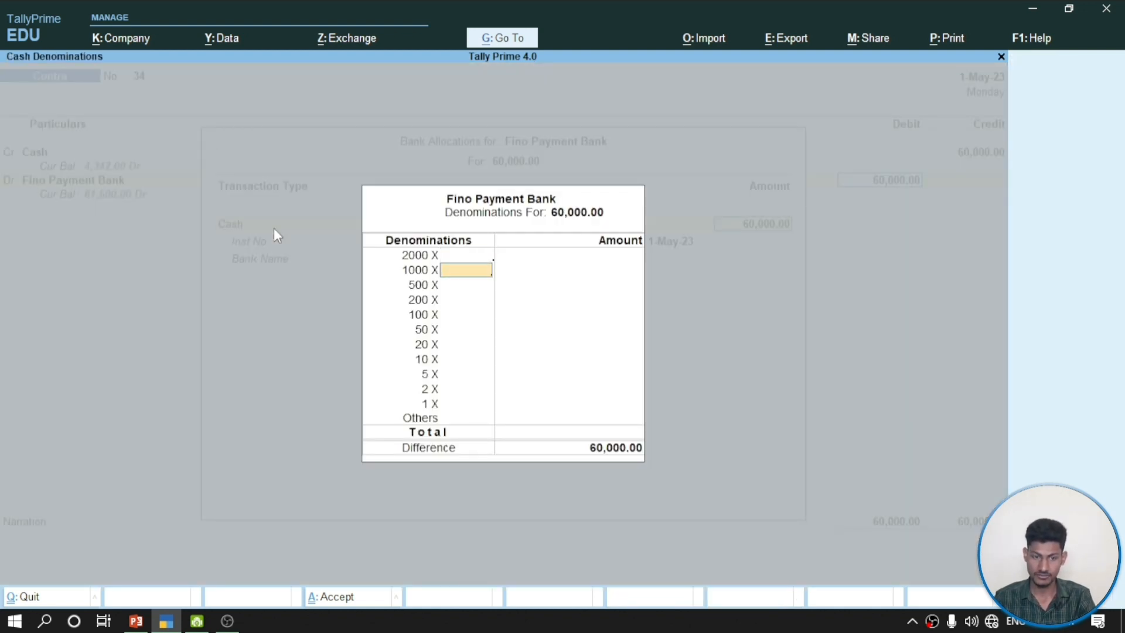
key(Return)
text(120)
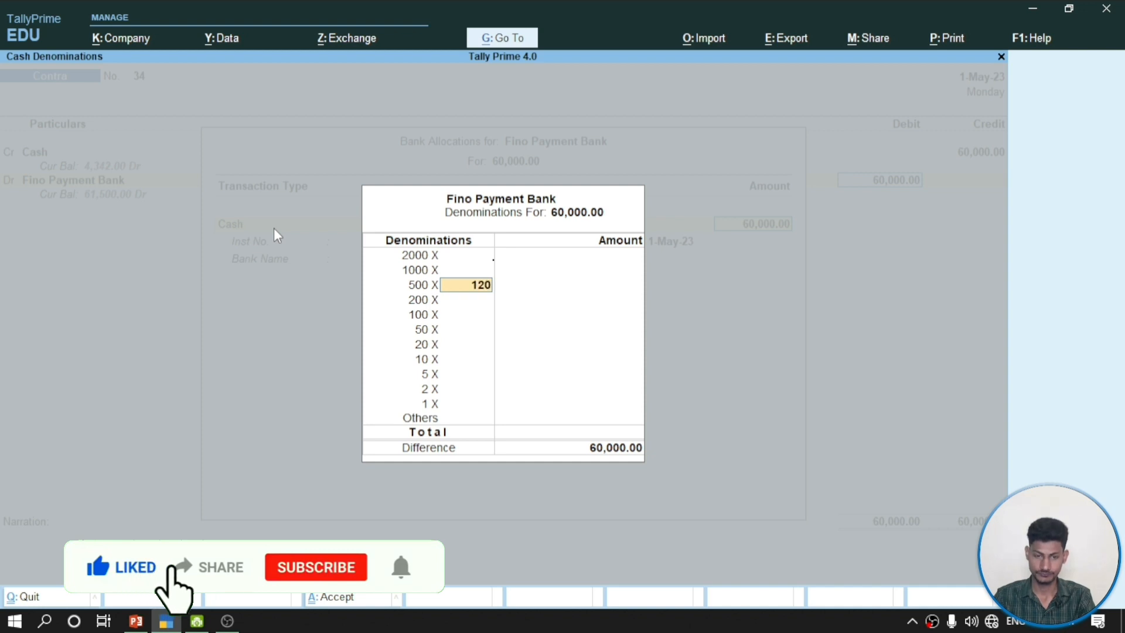
key(Return)
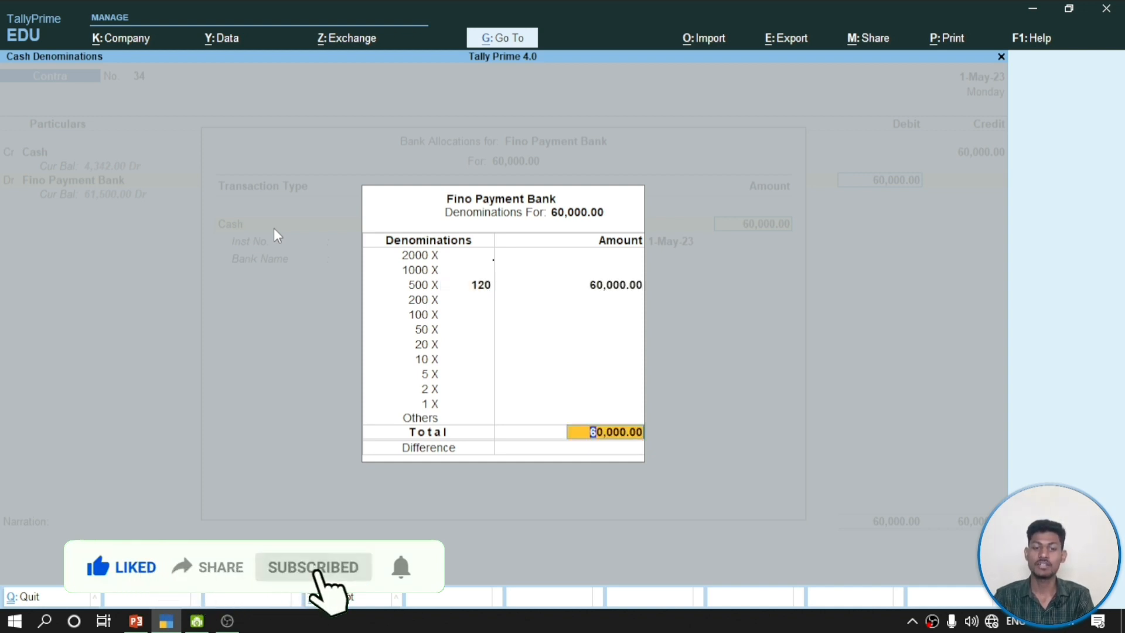
key(Return)
key(Return)
key(Return)
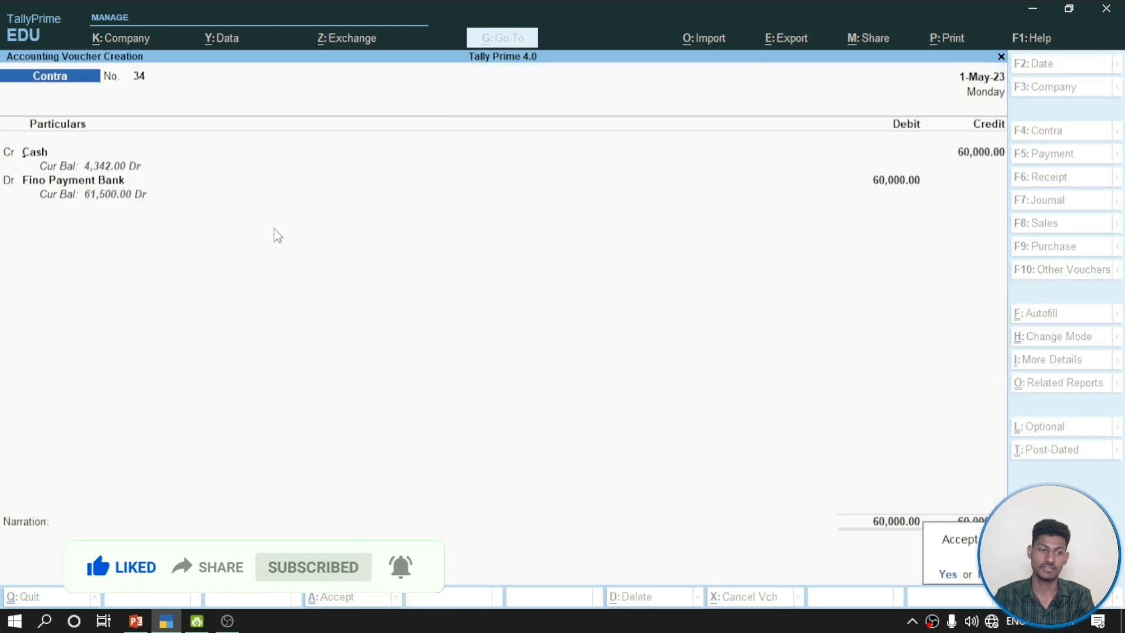
key(Return)
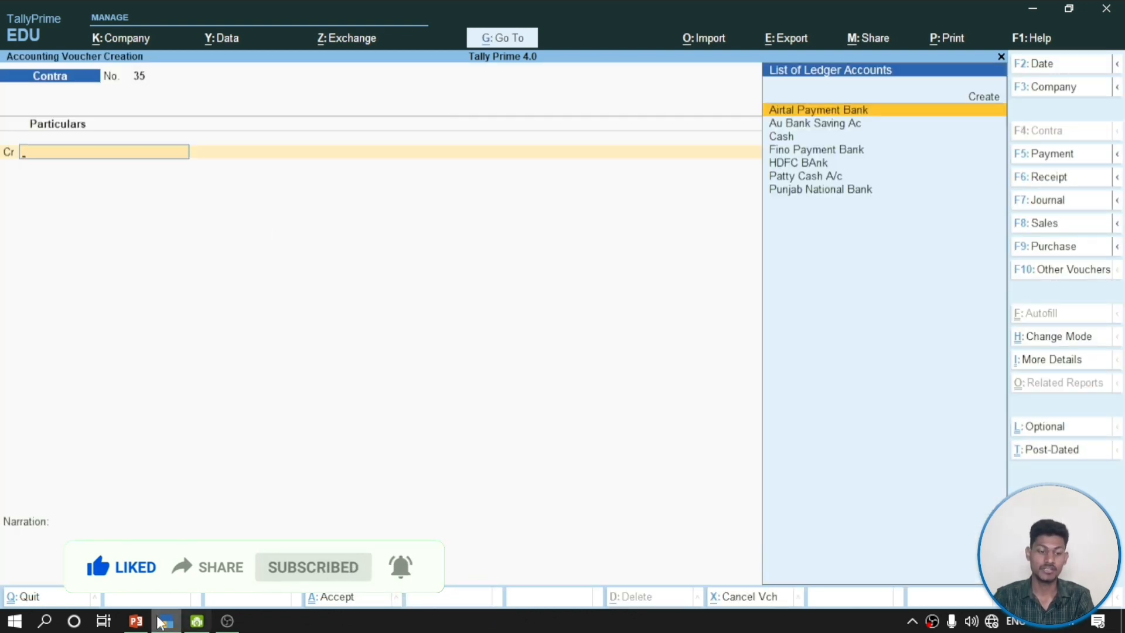
Review the exercise list in PowerPoint, move its window higher and return to TallyPrime
click(136, 621)
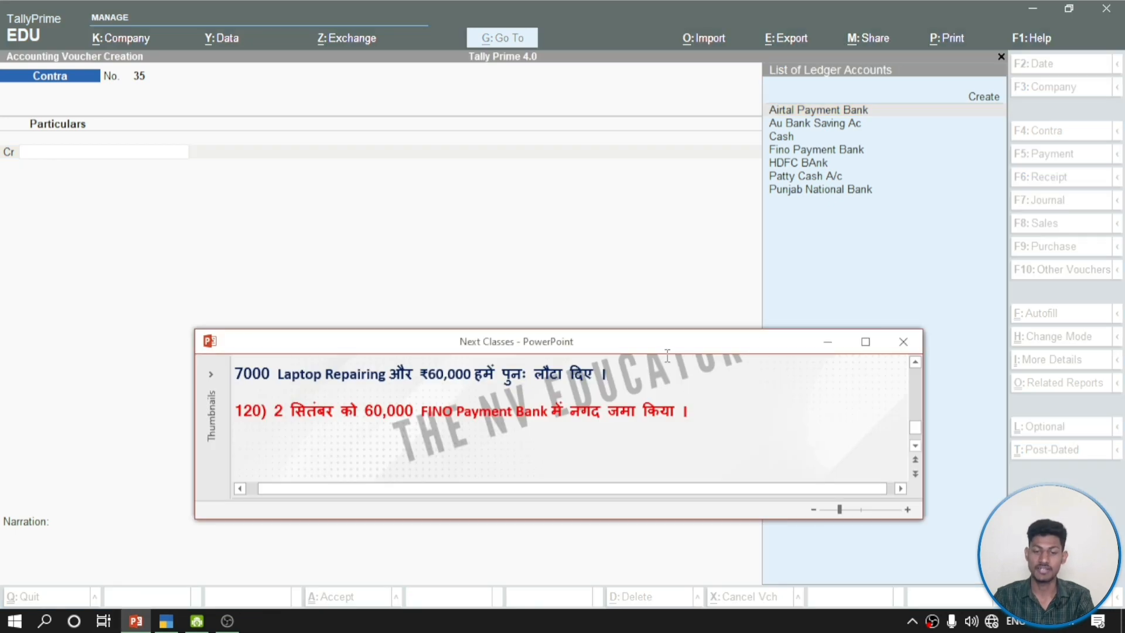
drag(665, 345, 629, 255)
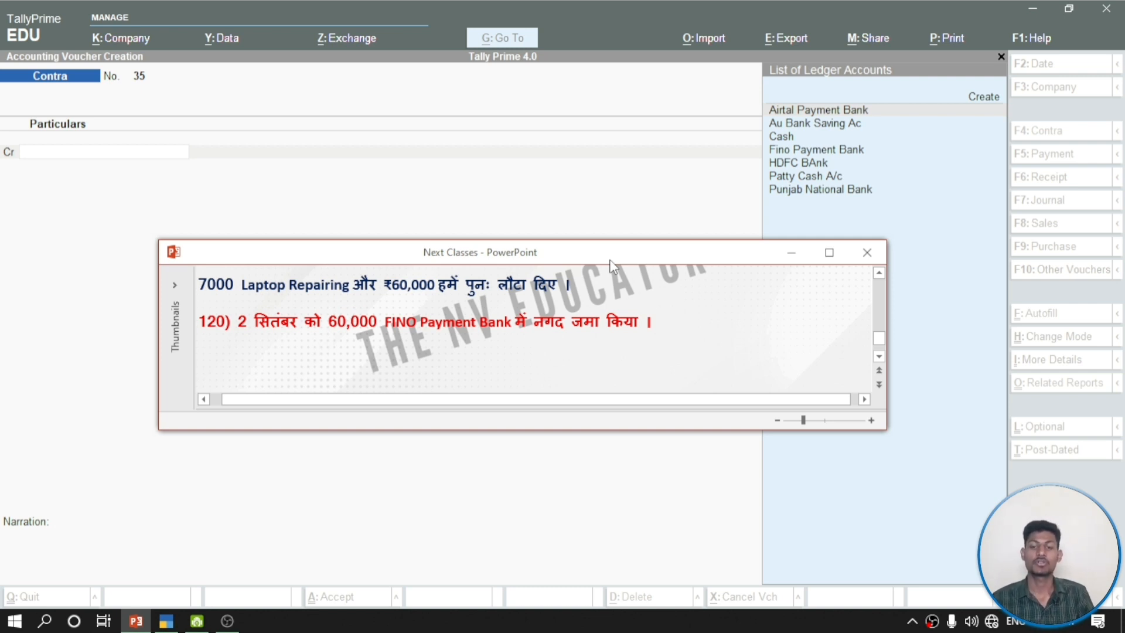
click(498, 211)
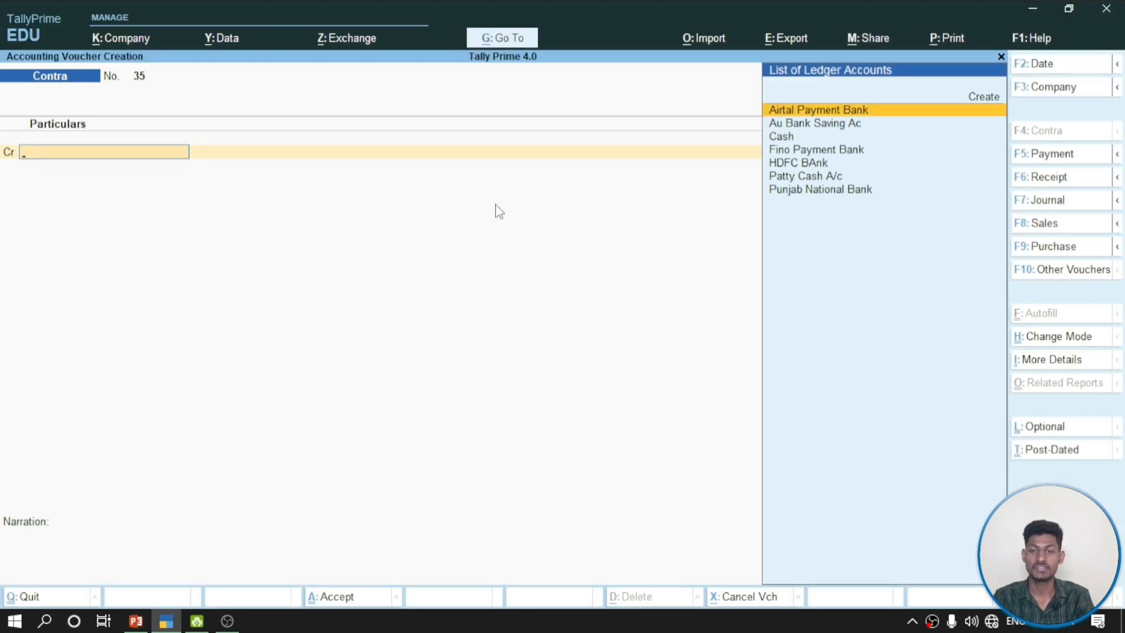
Leave voucher entry and open the company's Balance Sheet from the Gateway of Tally
key(Escape)
key(Escape)
key(Escape)
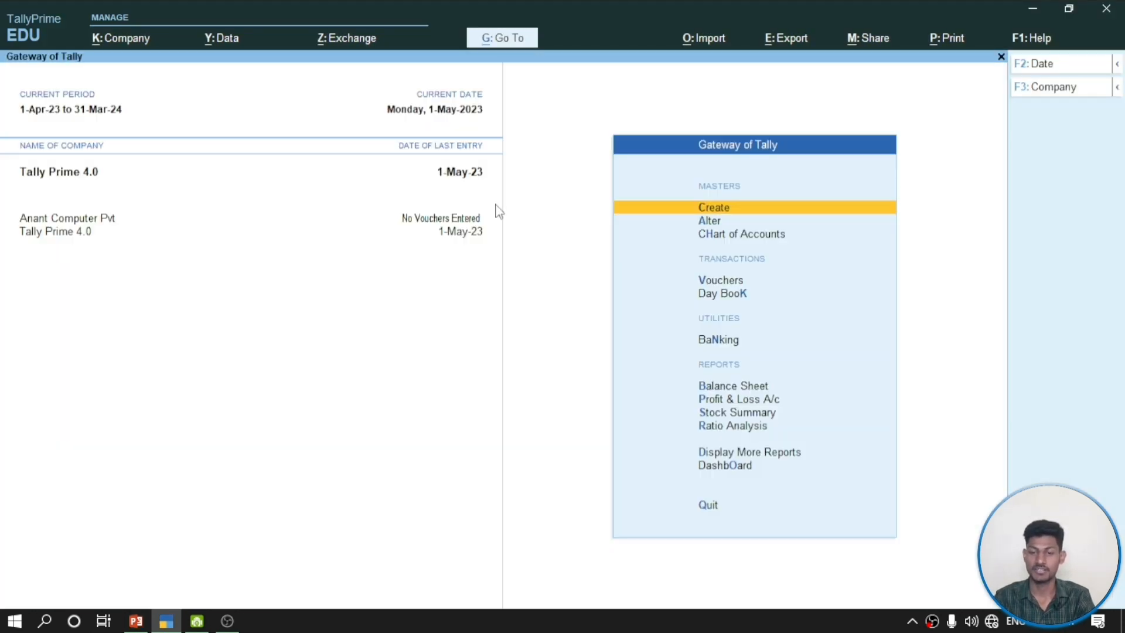
key(Down)
key(Down)
key(Down)
key(Down)
key(Down)
key(Down)
key(Down)
key(Up)
key(Return)
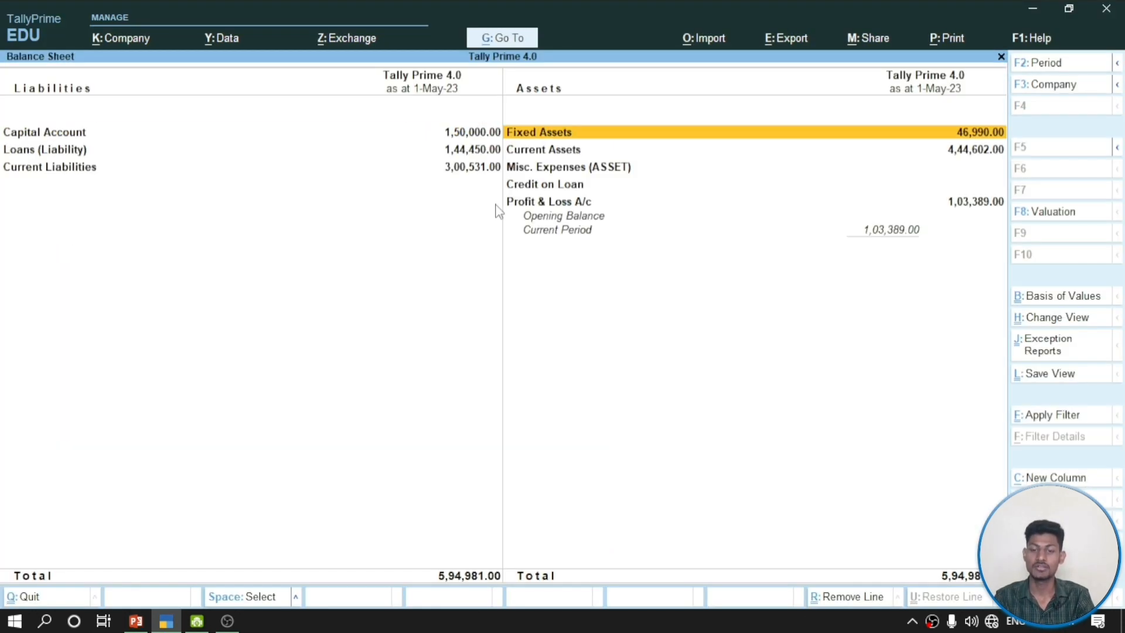
Drill down through Current Assets to Cash-in-Hand and examine the closing balance of Cash
key(Down)
key(Down)
key(Up)
key(Return)
key(Down)
key(Down)
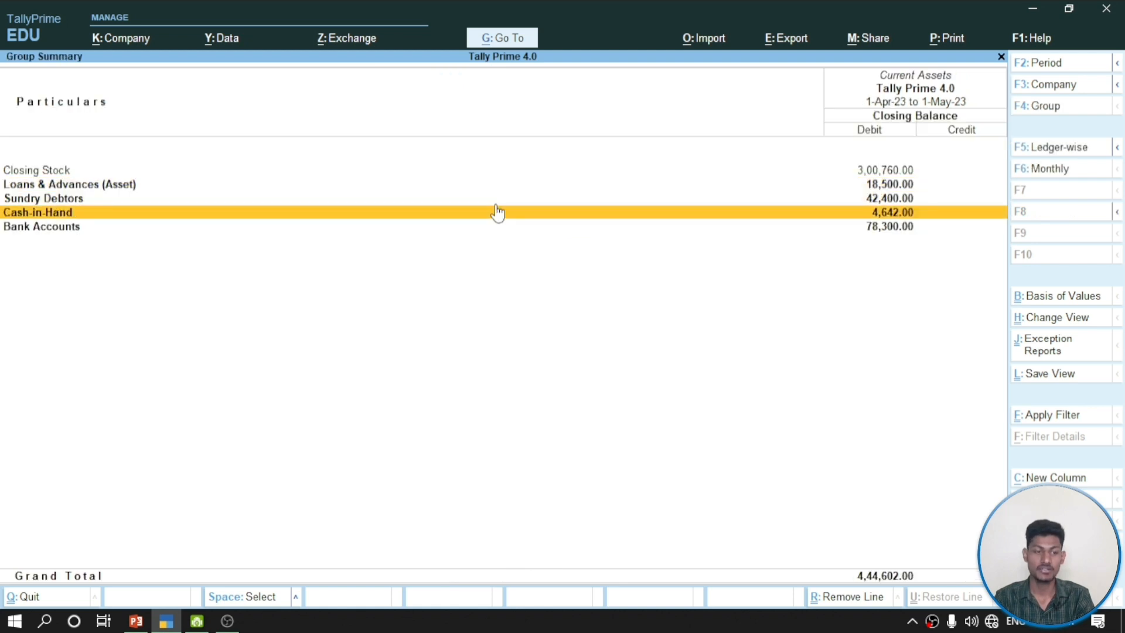
key(Return)
key(Down)
key(Up)
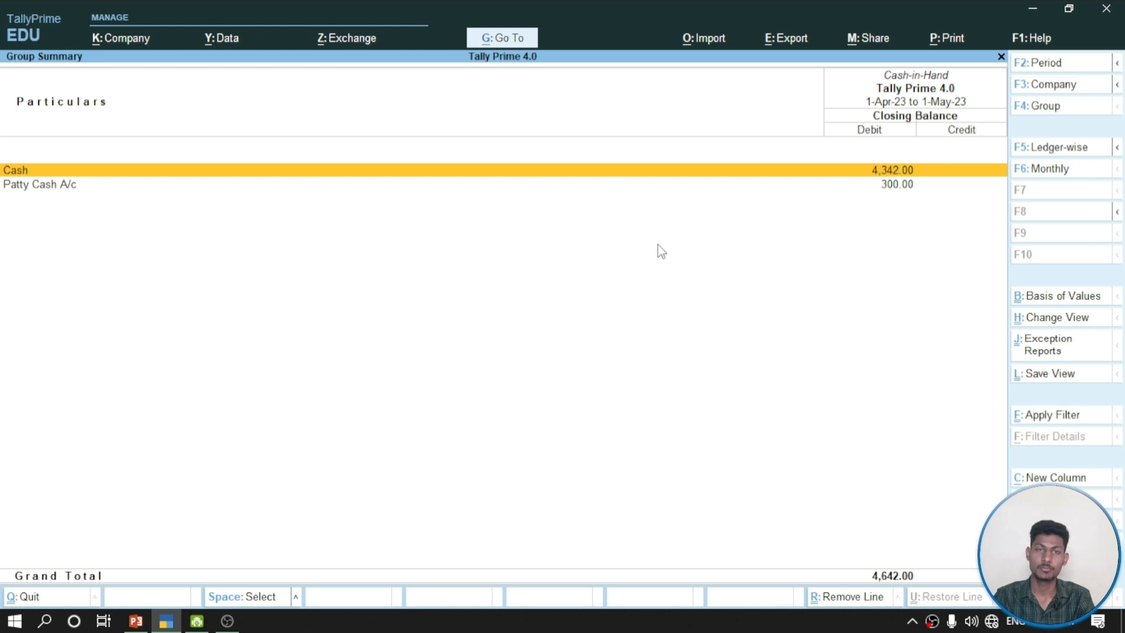
Switch to PowerPoint and add the cash balance "(4,342)" at the end of the exercise 120 sentence
click(136, 621)
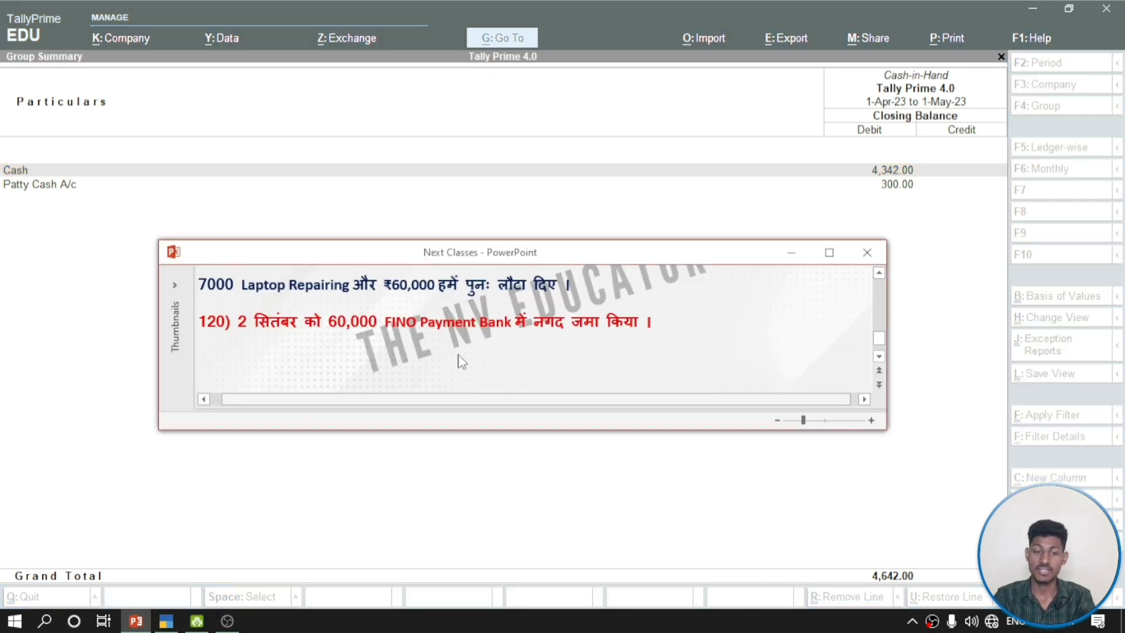
click(658, 326)
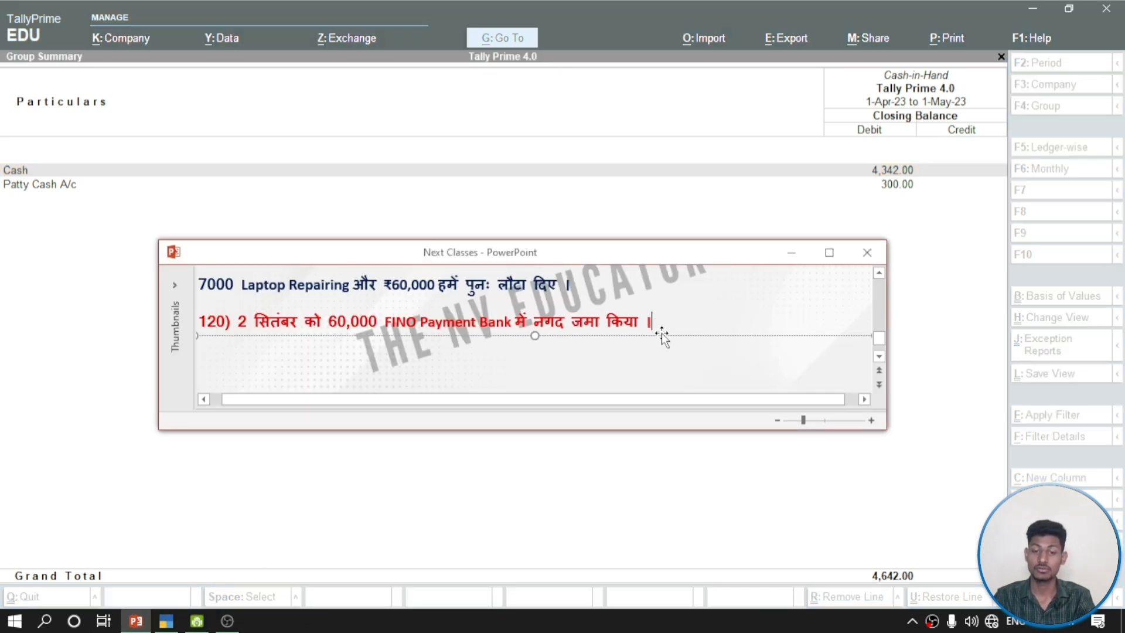
text(()
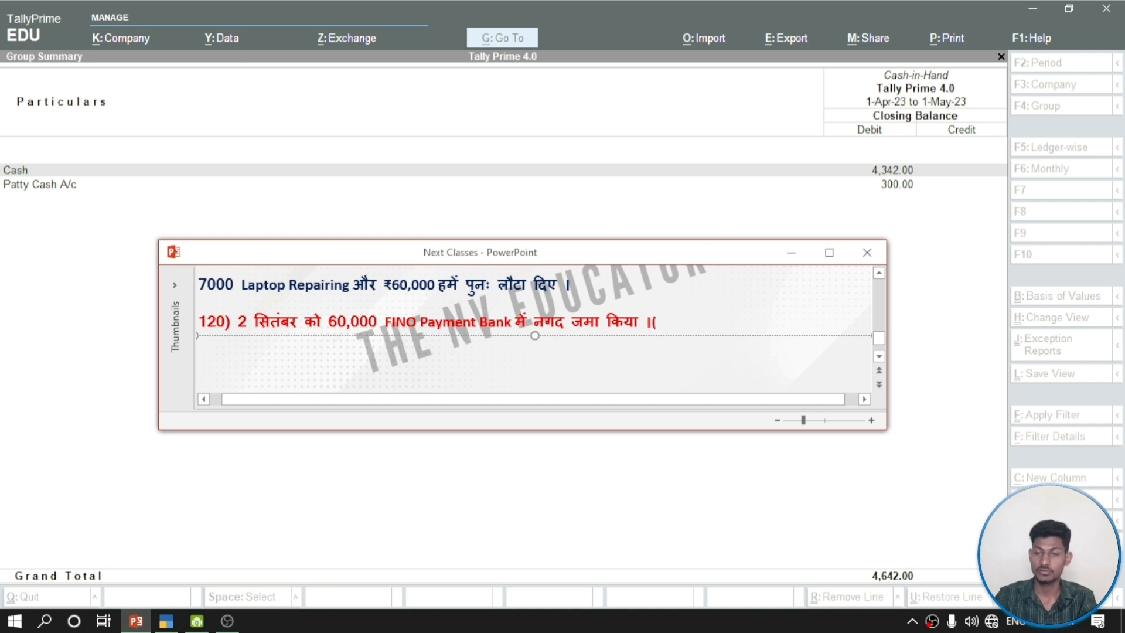
text(4)
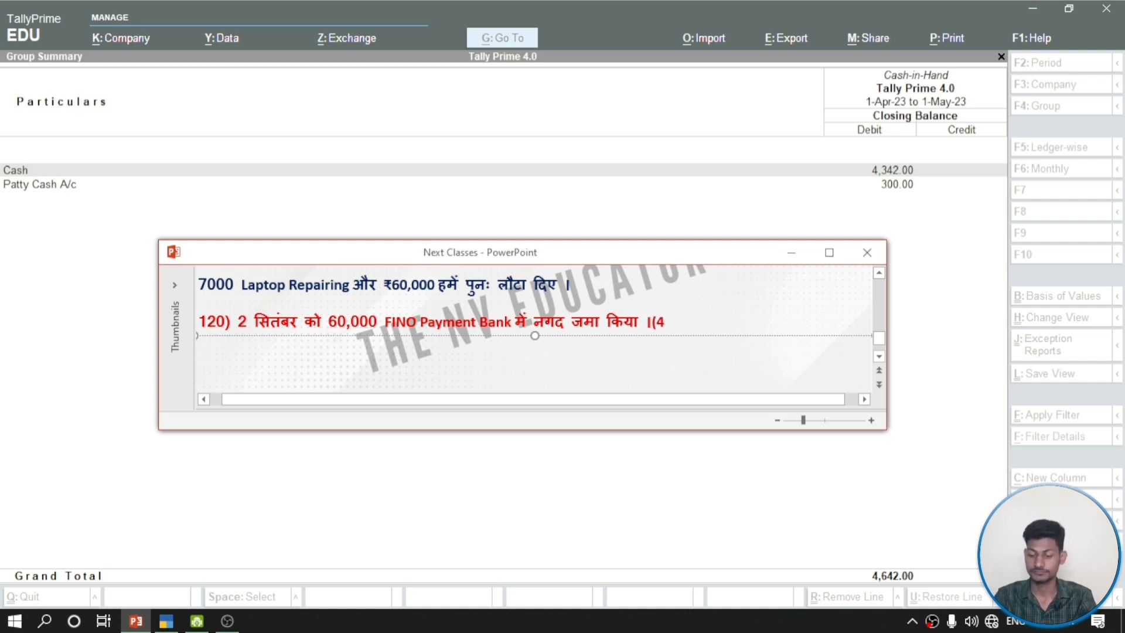
text(,3)
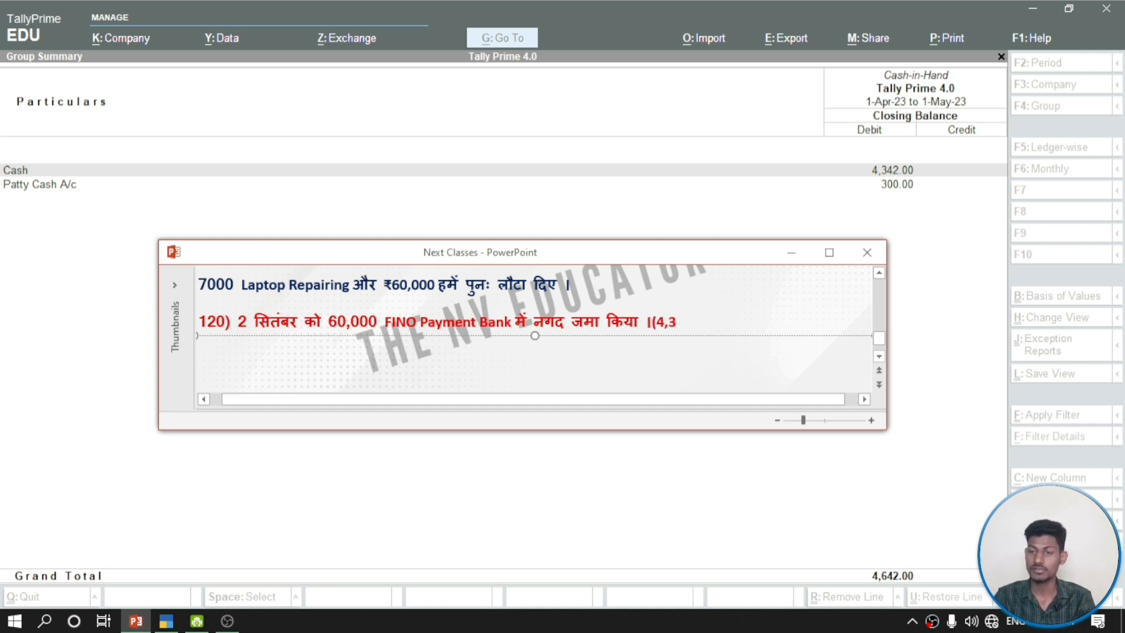
text(42)
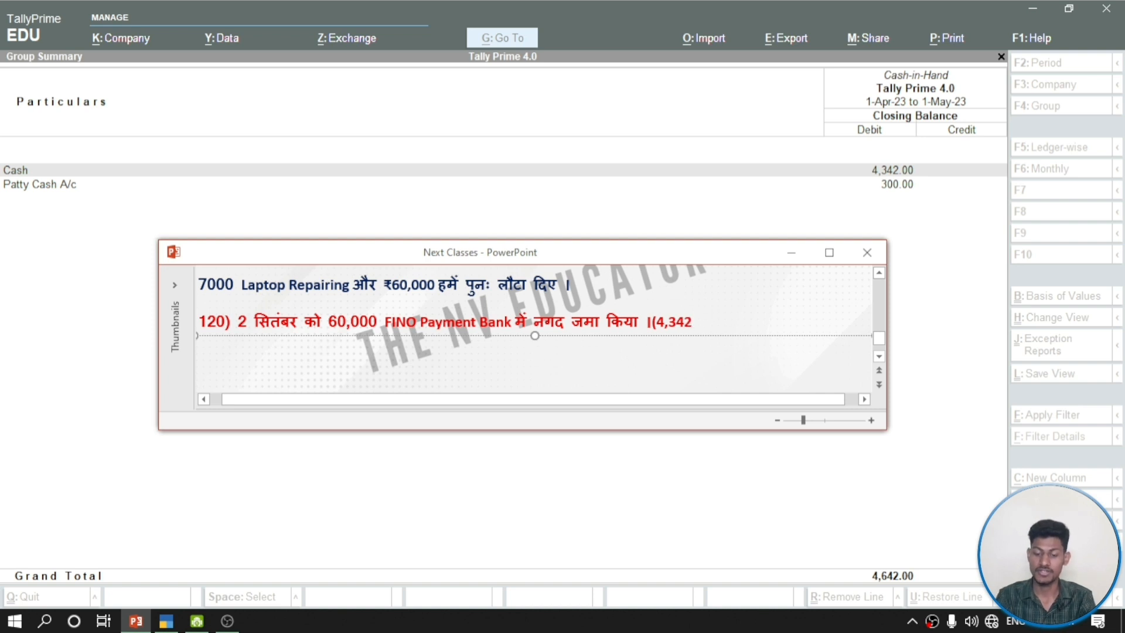
text())
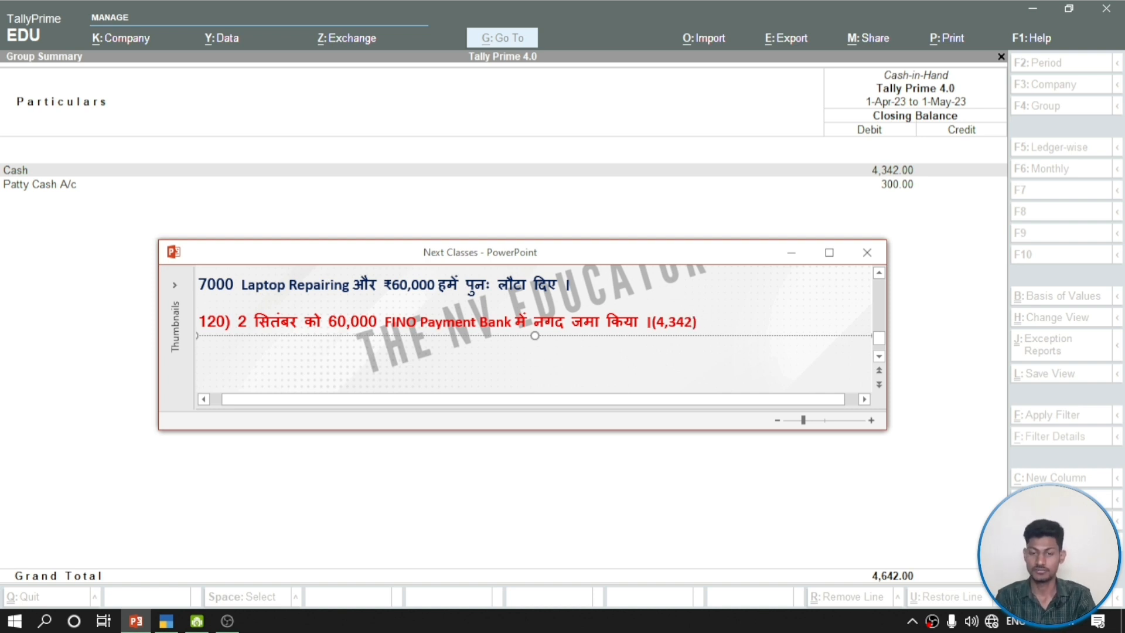
Insert the label "cash -" before the amount inside the parentheses so the note reads "(cash - 4,342)"
text(ca)
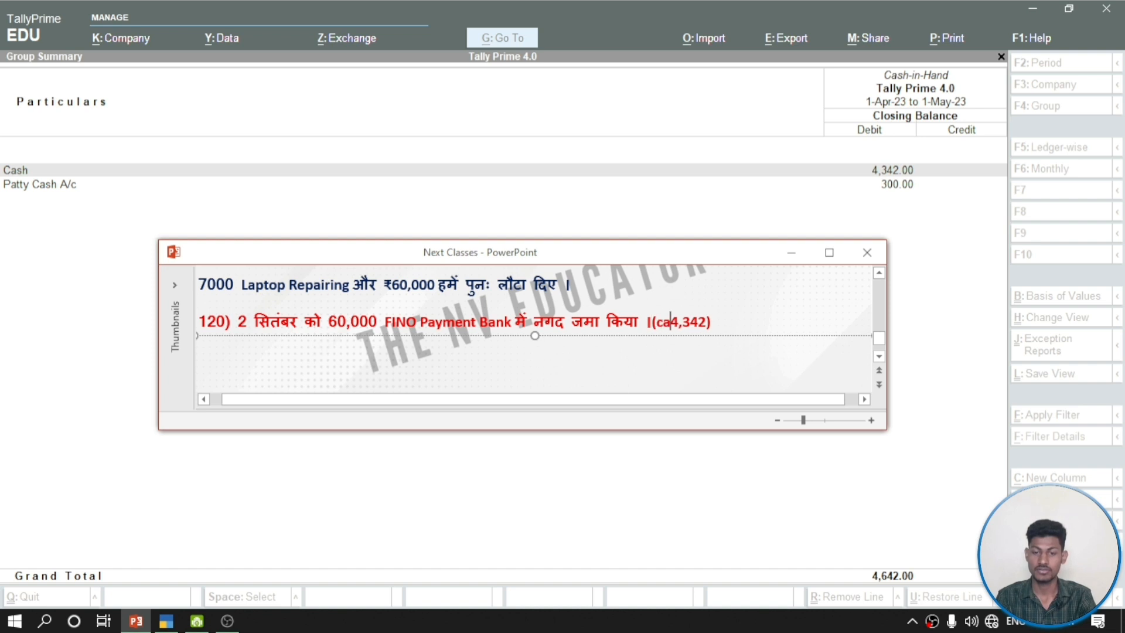
text(h)
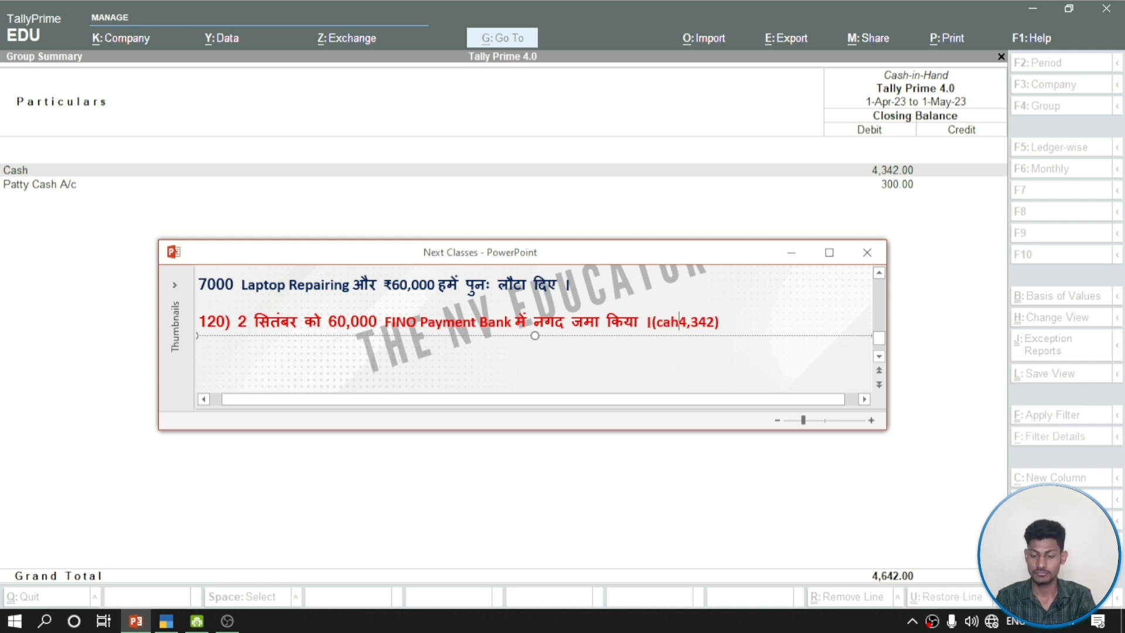
key(BackSpace)
key(BackSpace)
text(as)
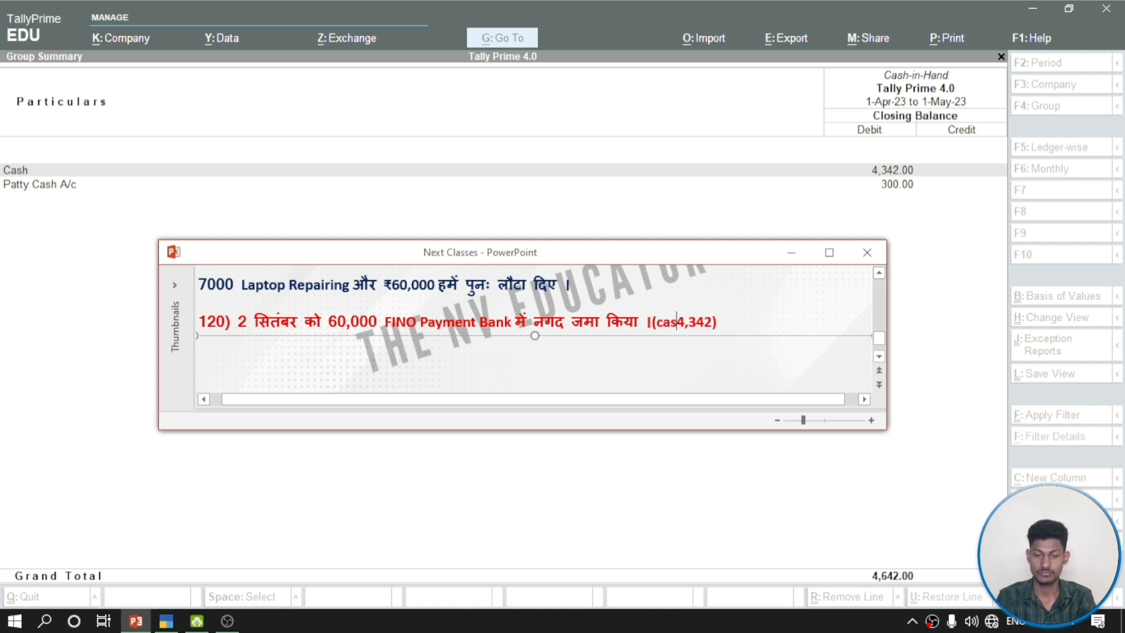
text(h )
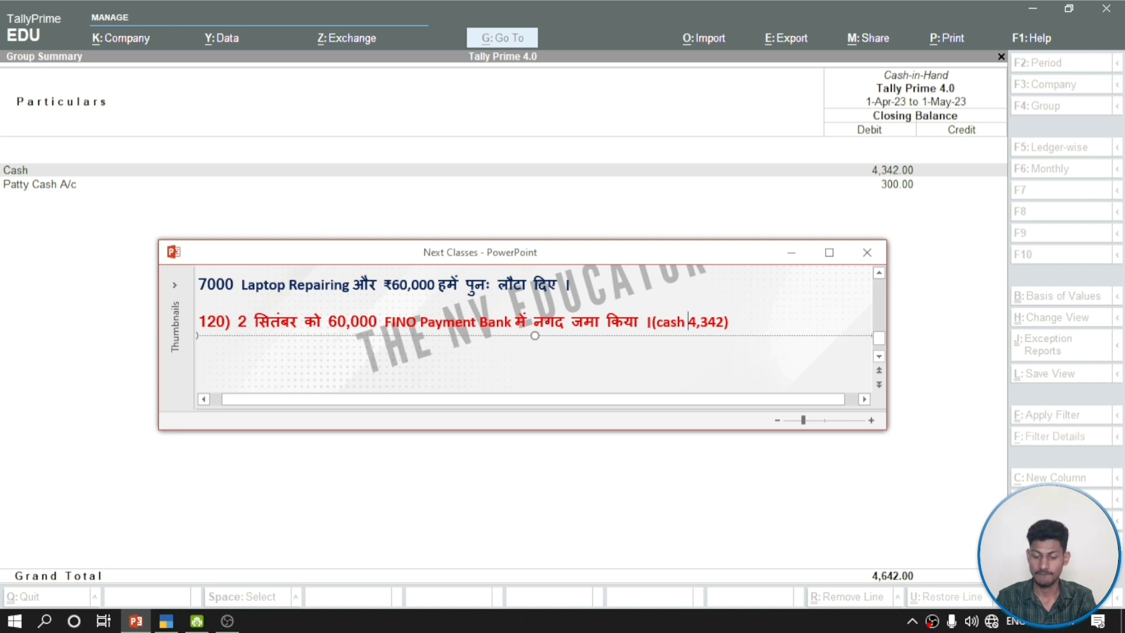
text(-)
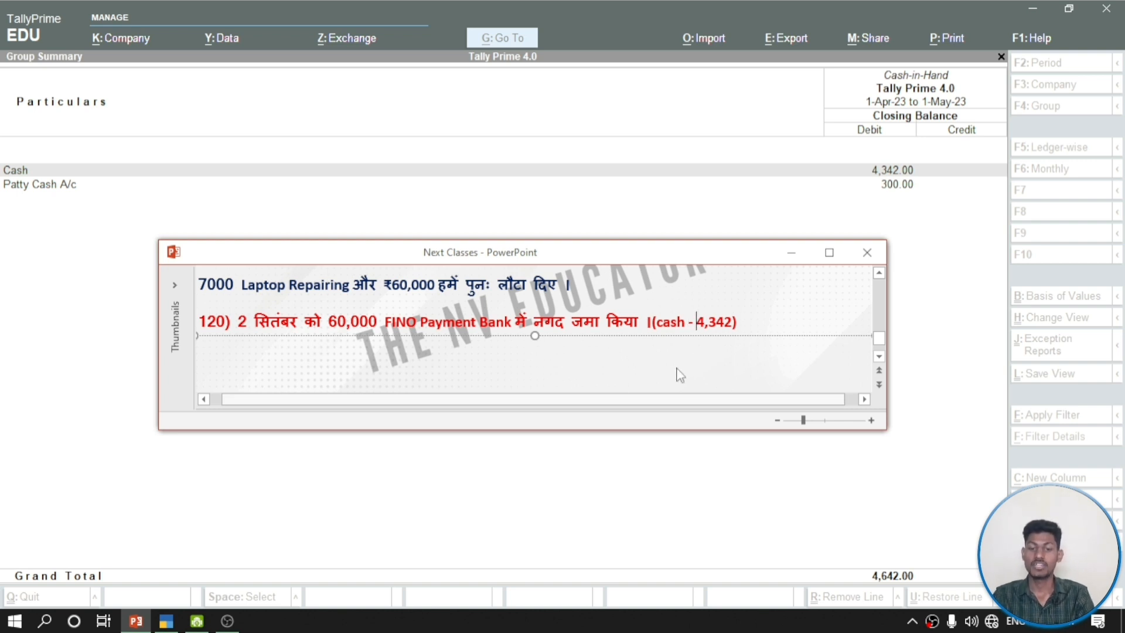
Add a space between the exercise 120 sentence and its parenthesised cash note, and leave the text box
click(653, 322)
key(alt+space)
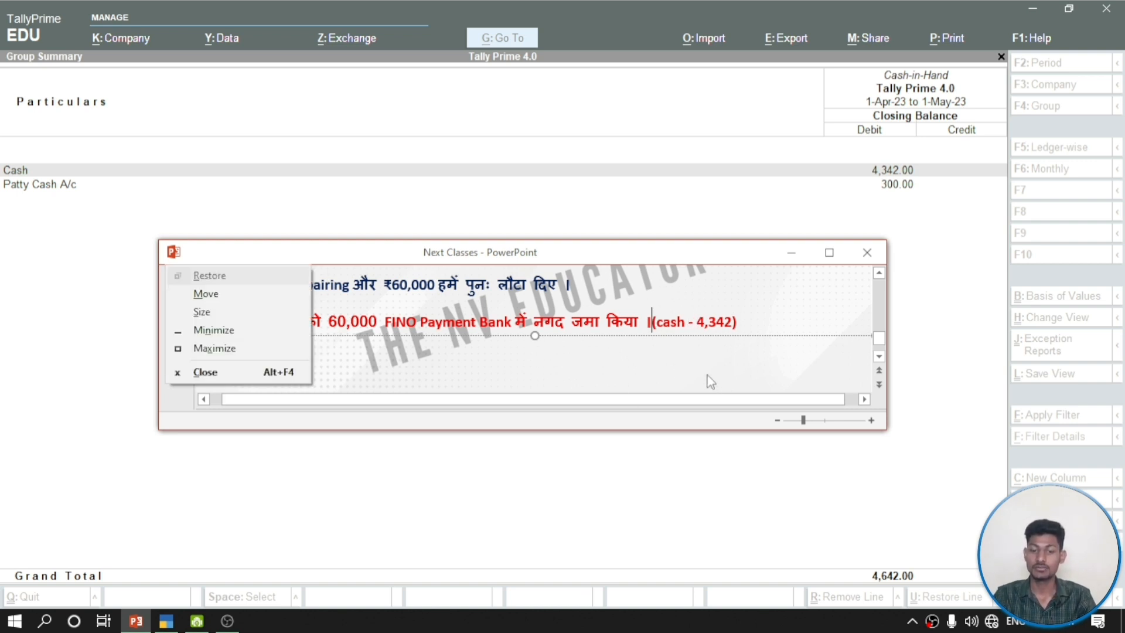
key(Escape)
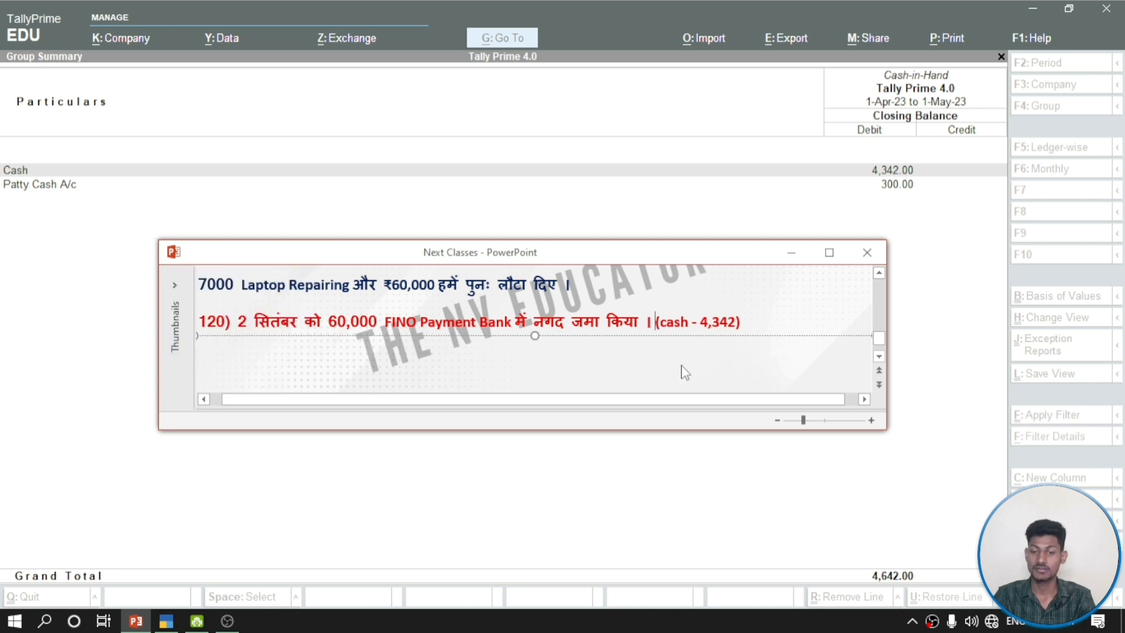
click(686, 373)
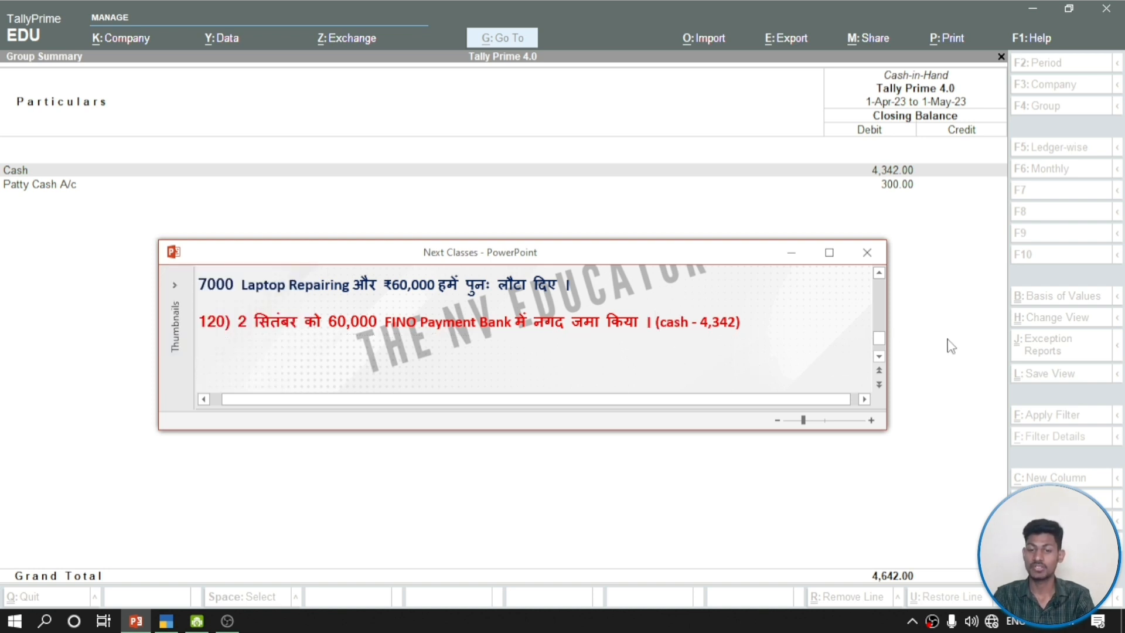